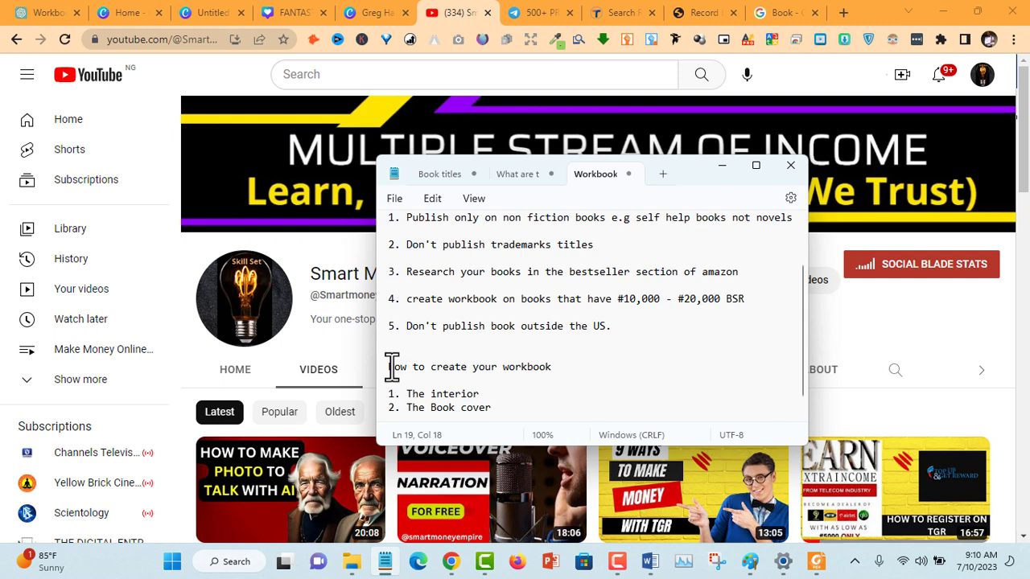
Highlight the "How to create your workbook" heading in the Workbook note, and bring the YouTube channel page to the front.
{"action": "left_click_drag", "start_coordinate": [384, 367], "coordinate": [385, 358]}
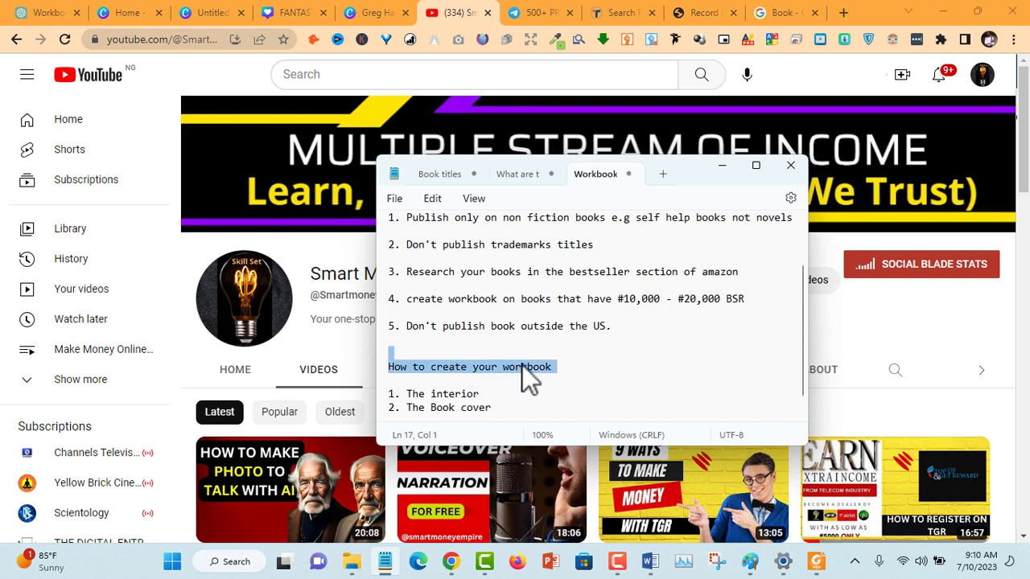
{"action": "left_click", "coordinate": [785, 85]}
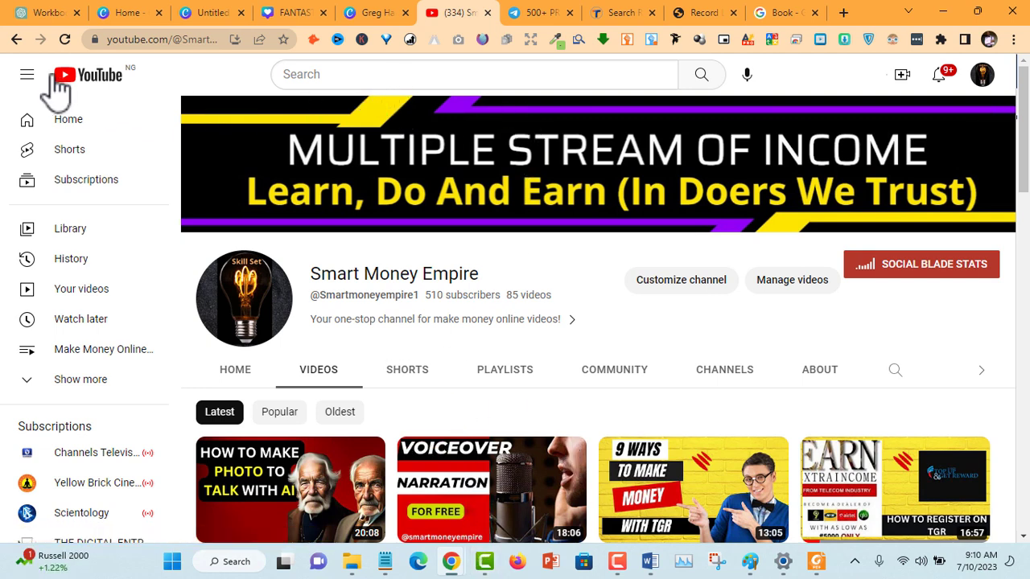
{"action": "scroll", "coordinate": [50, 418], "scroll_direction": "down", "scroll_amount": 1}
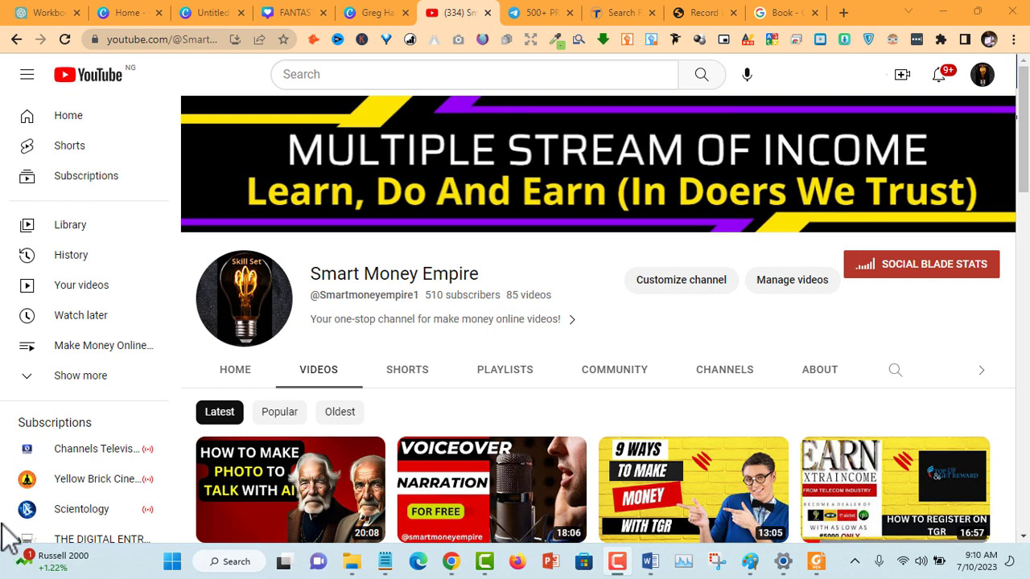
Switch back to Notepad and review the rules for workbook creation in the Workbook note.
{"action": "left_click", "coordinate": [385, 561]}
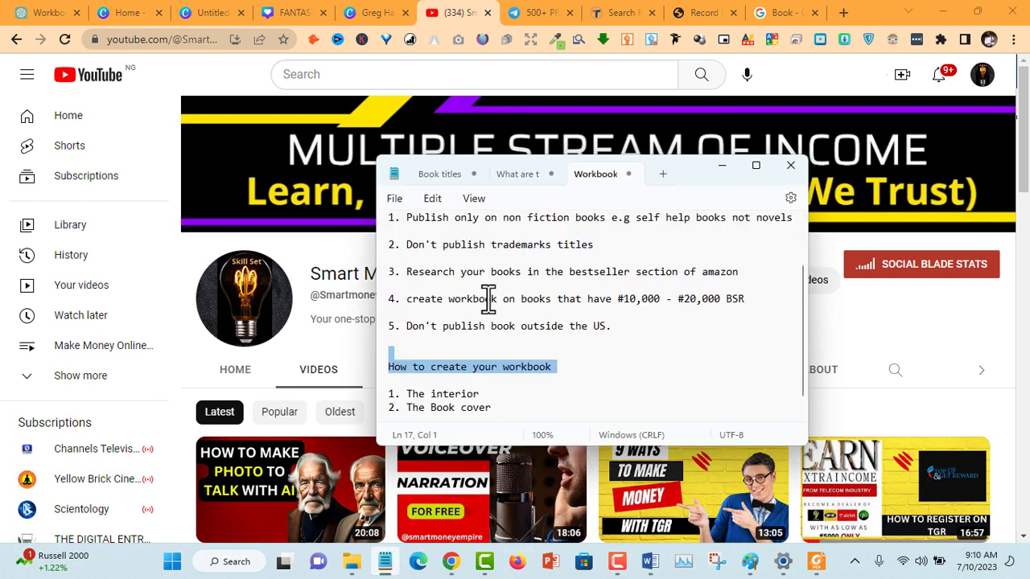
{"action": "left_click", "coordinate": [520, 222]}
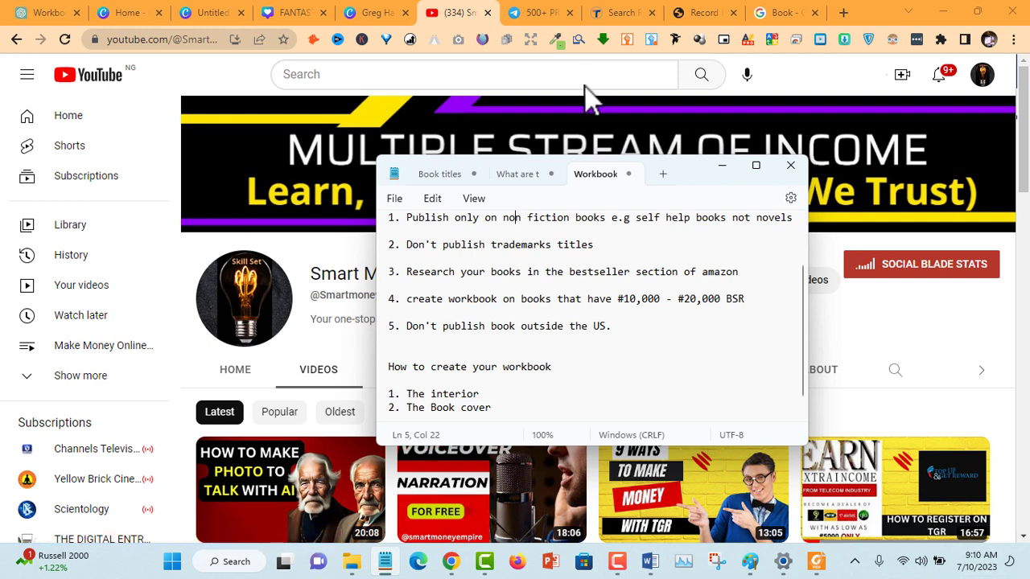
{"action": "scroll", "coordinate": [596, 242], "scroll_direction": "up", "scroll_amount": 1}
{"action": "scroll", "coordinate": [579, 249], "scroll_direction": "up", "scroll_amount": 2}
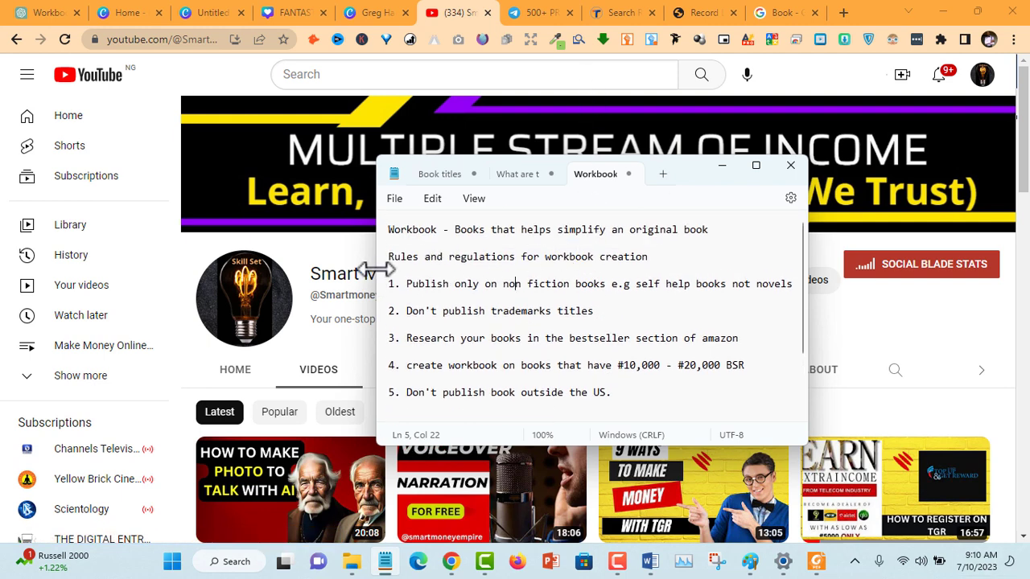
{"action": "scroll", "coordinate": [483, 281], "scroll_direction": "down", "scroll_amount": 1}
{"action": "scroll", "coordinate": [482, 278], "scroll_direction": "down", "scroll_amount": 2}
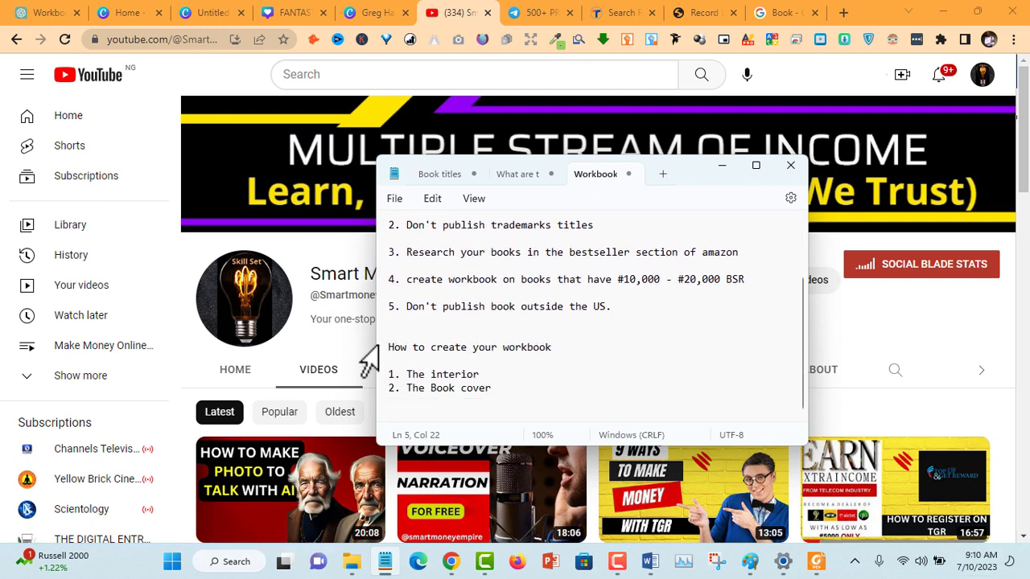
Highlight the "How to create your workbook" heading and go over its interior and book cover items.
{"action": "left_click_drag", "start_coordinate": [394, 346], "coordinate": [490, 347]}
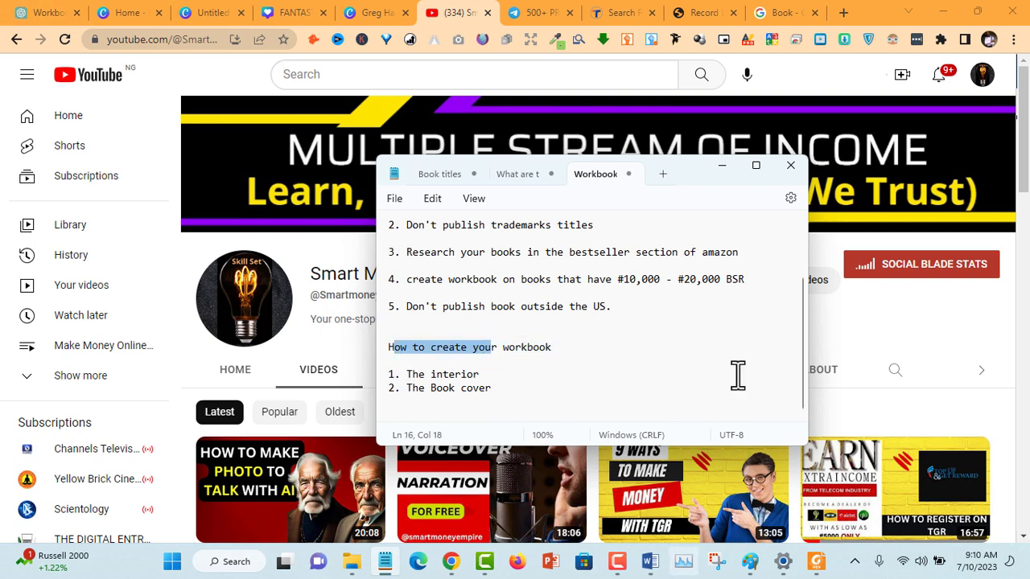
{"action": "double_click", "coordinate": [453, 348]}
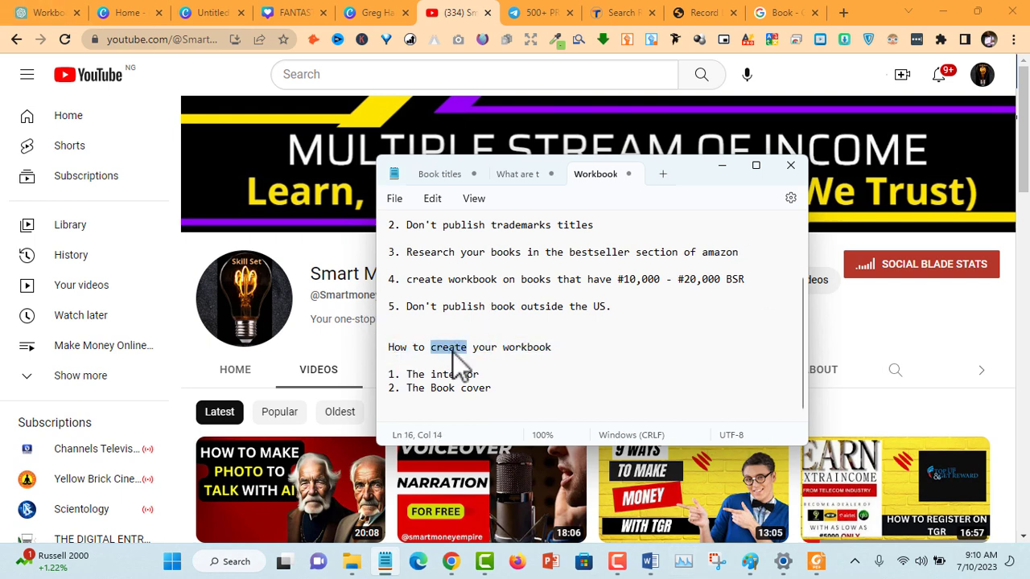
{"action": "left_click", "coordinate": [524, 360]}
{"action": "double_click", "coordinate": [529, 346]}
{"action": "left_click", "coordinate": [528, 347]}
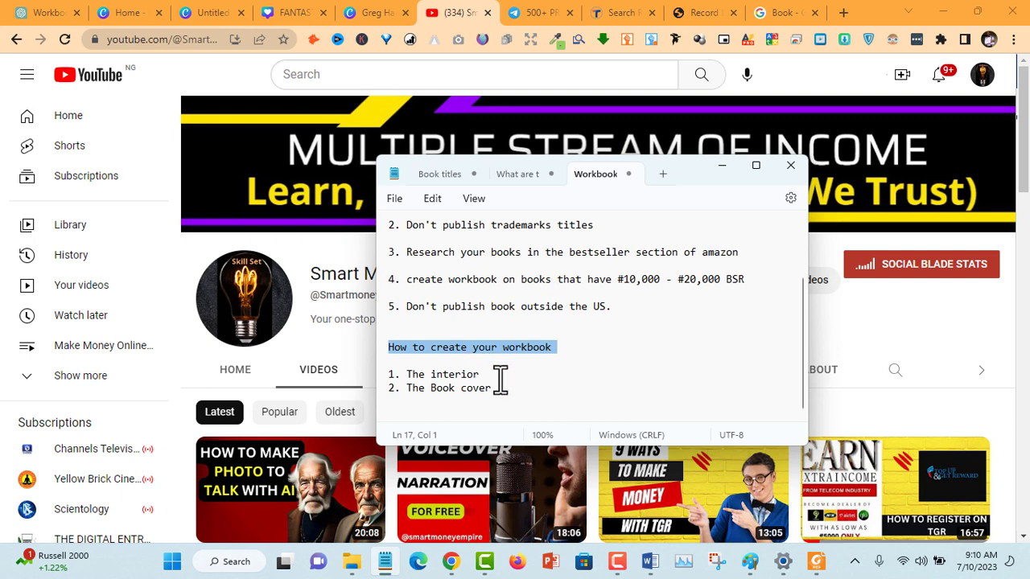
{"action": "left_click", "coordinate": [479, 385]}
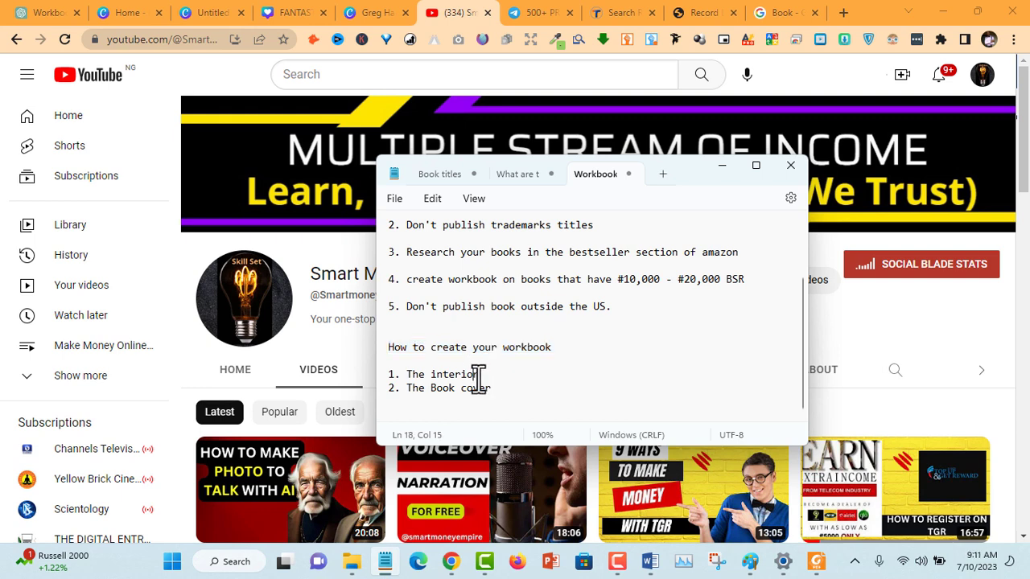
{"action": "double_click", "coordinate": [438, 377]}
{"action": "left_click", "coordinate": [469, 403]}
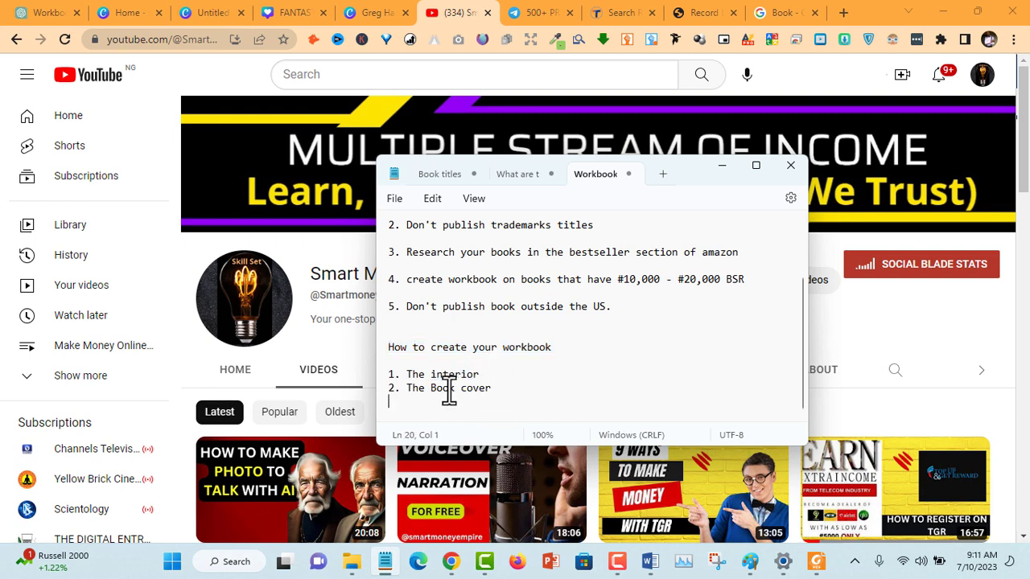
Open the cover PDF "The Early Bird Advantage (11.498 × 8.75 in)" from the Amazon Books folder in Foxit Reader and look over the cover.
{"action": "left_click", "coordinate": [816, 562]}
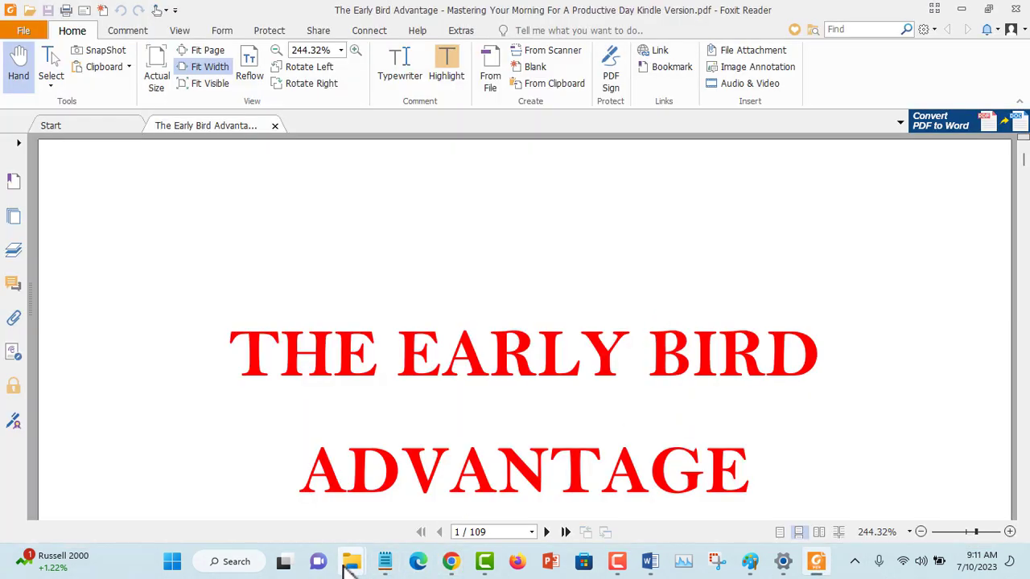
{"action": "mouse_move", "coordinate": [348, 565]}
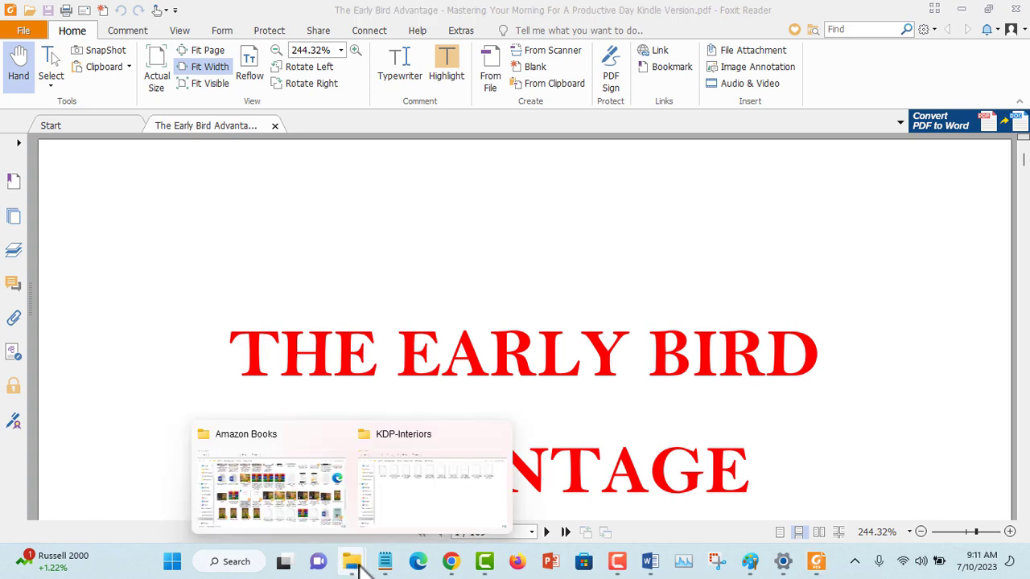
{"action": "left_click", "coordinate": [299, 465]}
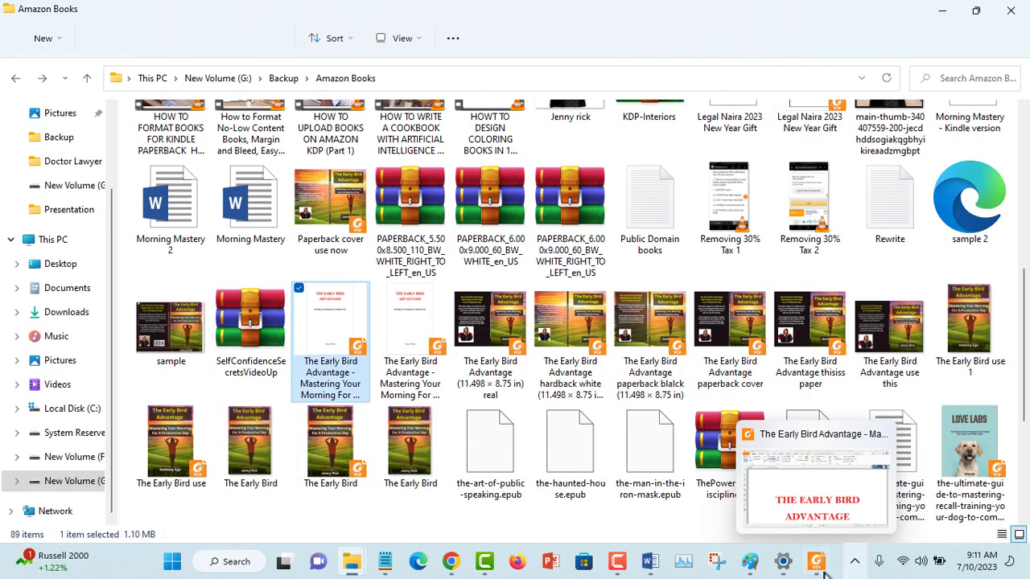
{"action": "left_click", "coordinate": [817, 563]}
{"action": "left_click", "coordinate": [818, 564]}
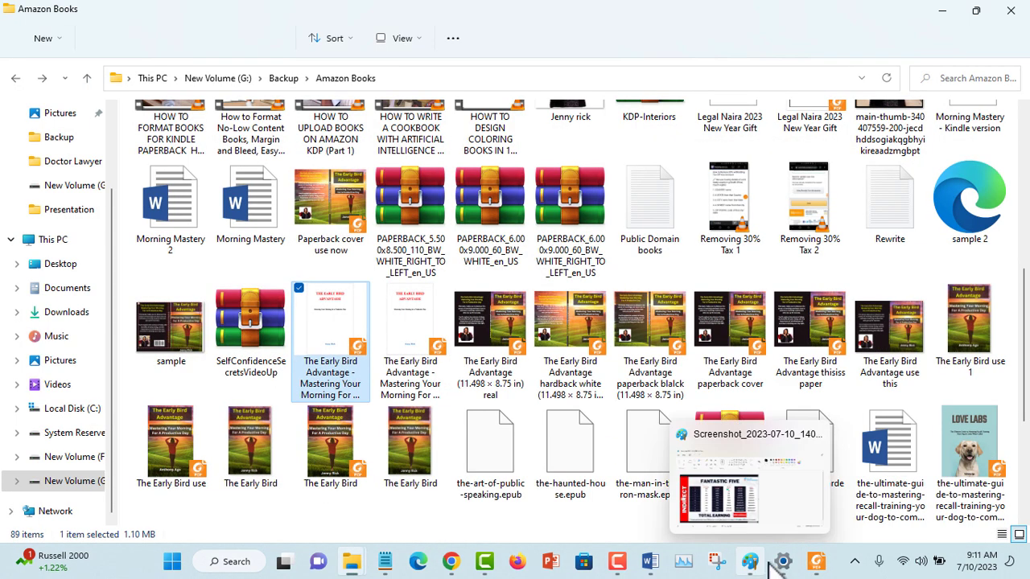
{"action": "left_click", "coordinate": [811, 563]}
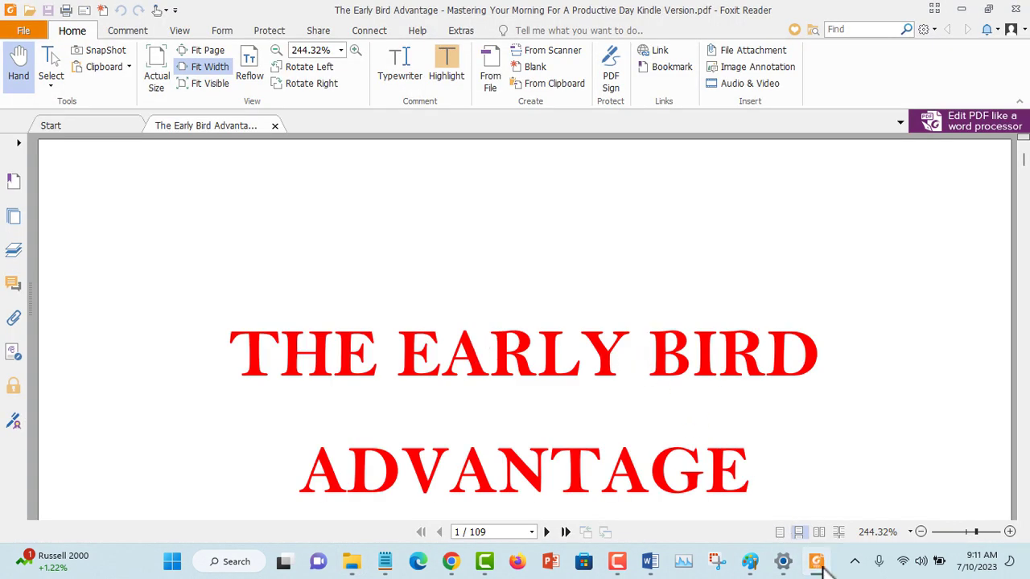
{"action": "left_click", "coordinate": [819, 565]}
{"action": "left_click", "coordinate": [519, 348]}
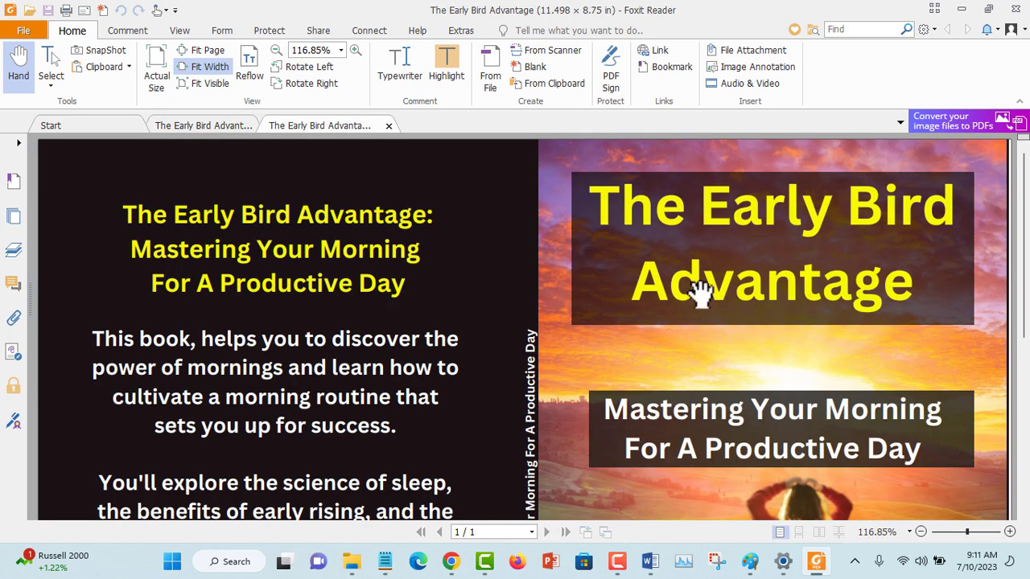
{"action": "scroll", "coordinate": [777, 327], "scroll_direction": "down", "scroll_amount": 3}
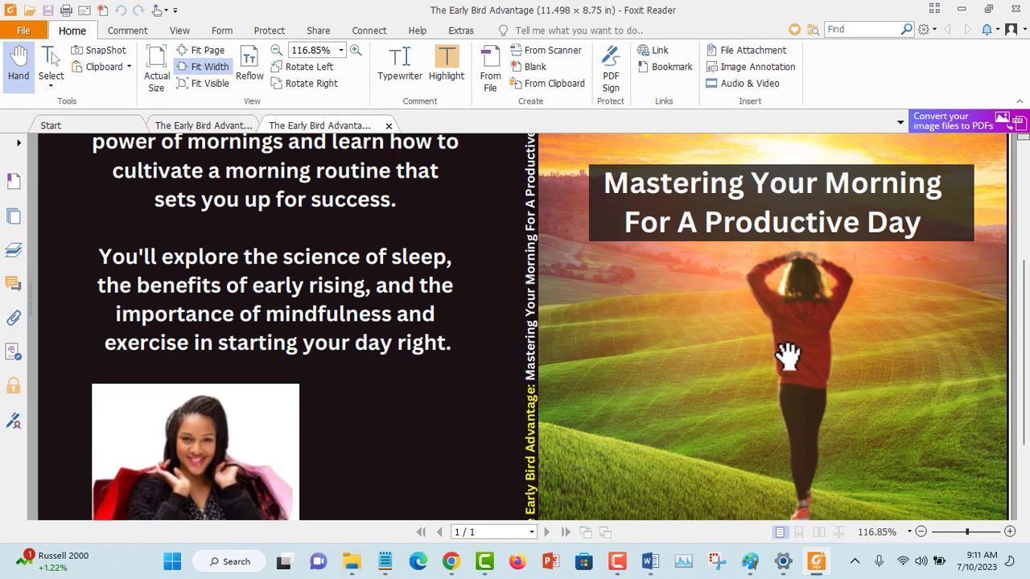
{"action": "scroll", "coordinate": [789, 354], "scroll_direction": "down", "scroll_amount": 2}
{"action": "scroll", "coordinate": [793, 358], "scroll_direction": "up", "scroll_amount": 5}
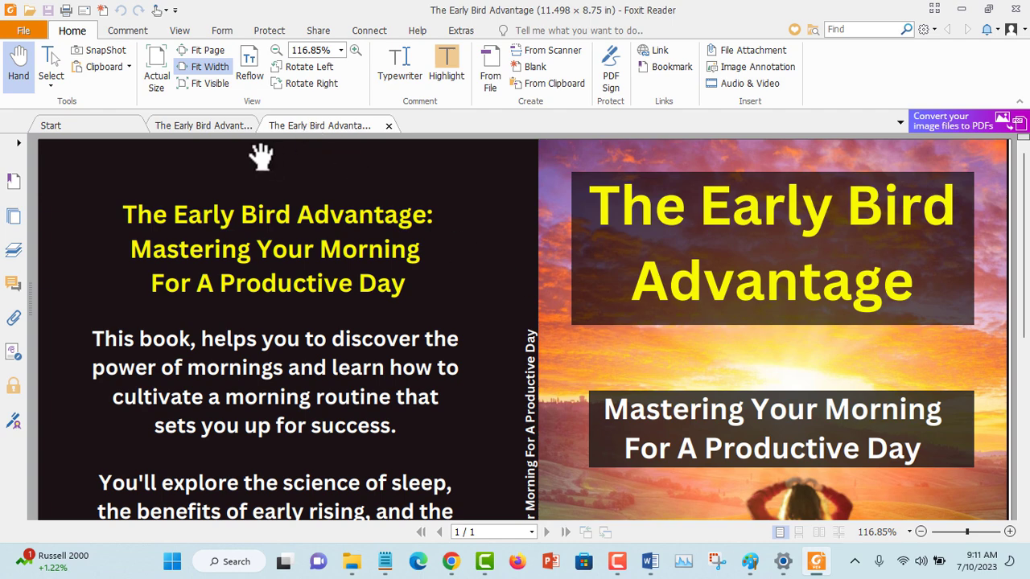
Examine the title, copyright and disclaimer pages in the Kindle version PDF of The Early Bird Advantage.
{"action": "left_click", "coordinate": [199, 129]}
{"action": "scroll", "coordinate": [700, 346], "scroll_direction": "down", "scroll_amount": 5}
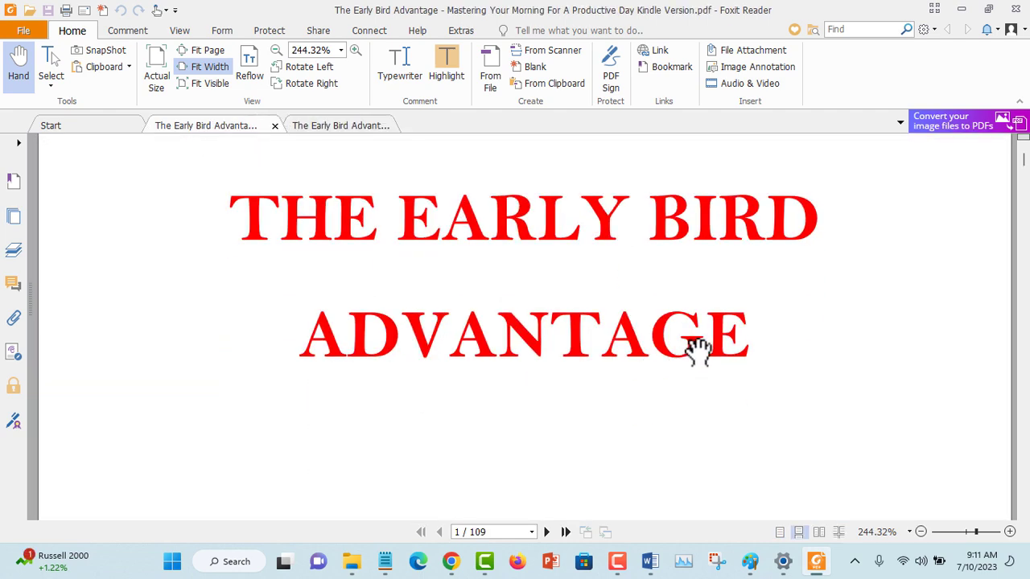
{"action": "scroll", "coordinate": [803, 362], "scroll_direction": "down", "scroll_amount": 10}
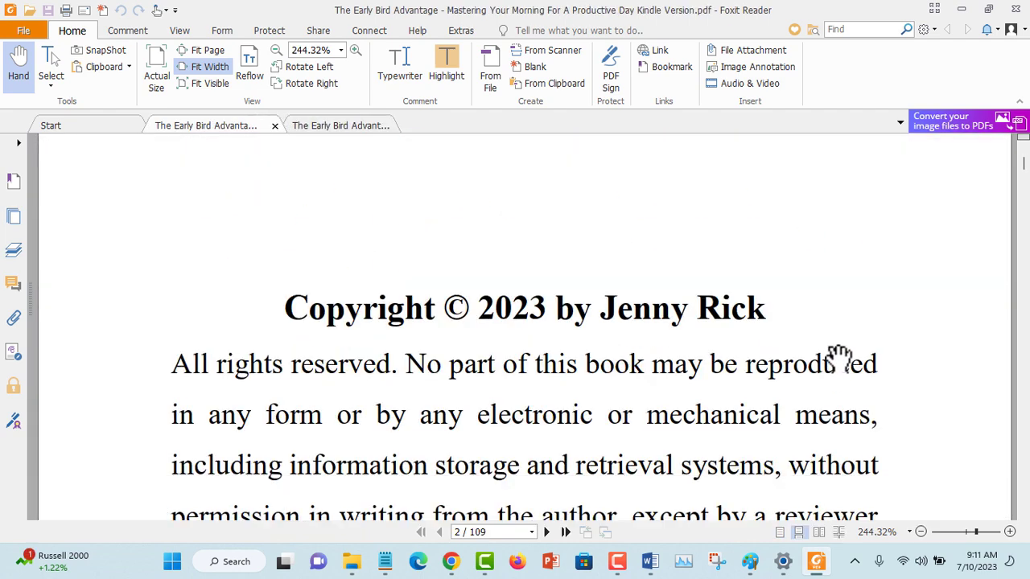
{"action": "scroll", "coordinate": [837, 356], "scroll_direction": "down", "scroll_amount": 10}
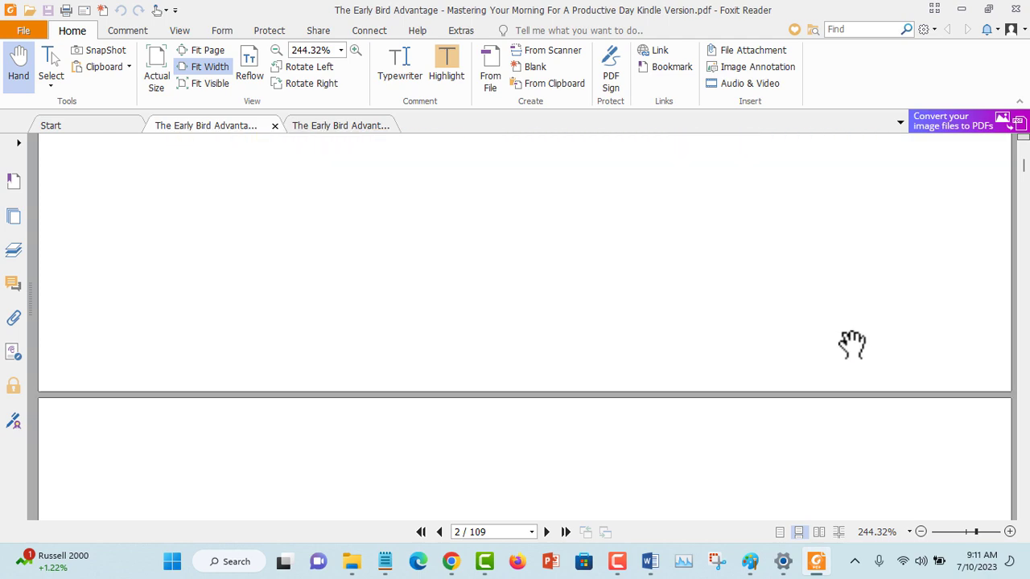
{"action": "scroll", "coordinate": [855, 330], "scroll_direction": "down", "scroll_amount": 4}
{"action": "scroll", "coordinate": [852, 331], "scroll_direction": "up", "scroll_amount": 6}
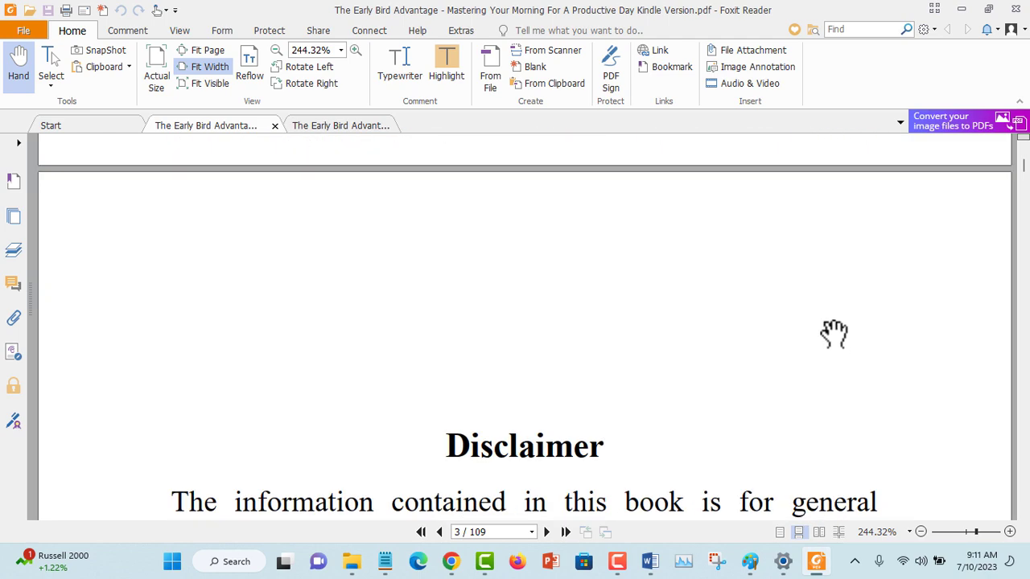
{"action": "scroll", "coordinate": [829, 334], "scroll_direction": "down", "scroll_amount": 2}
{"action": "scroll", "coordinate": [824, 330], "scroll_direction": "down", "scroll_amount": 5}
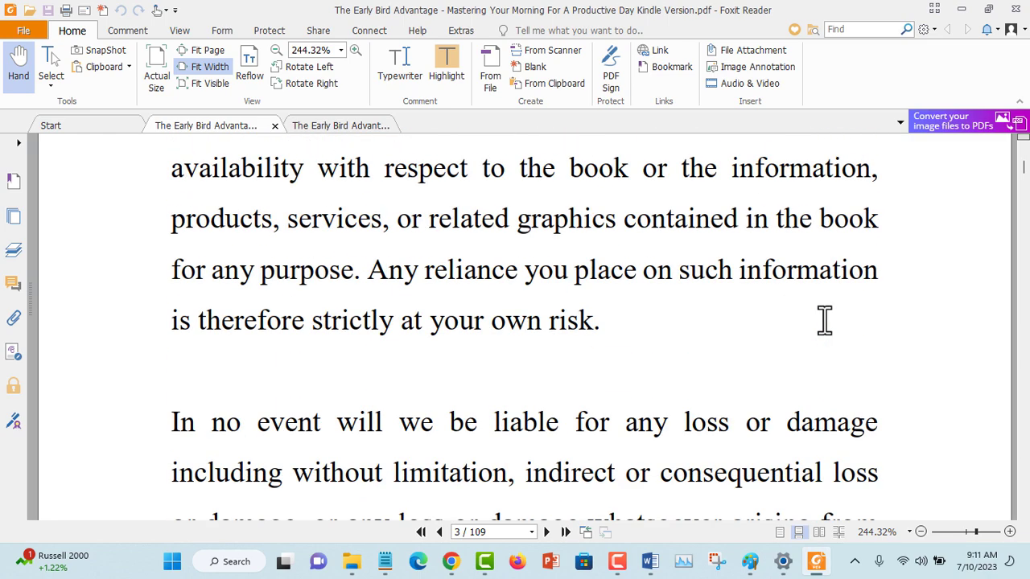
{"action": "left_click", "coordinate": [313, 127]}
{"action": "left_click", "coordinate": [238, 130]}
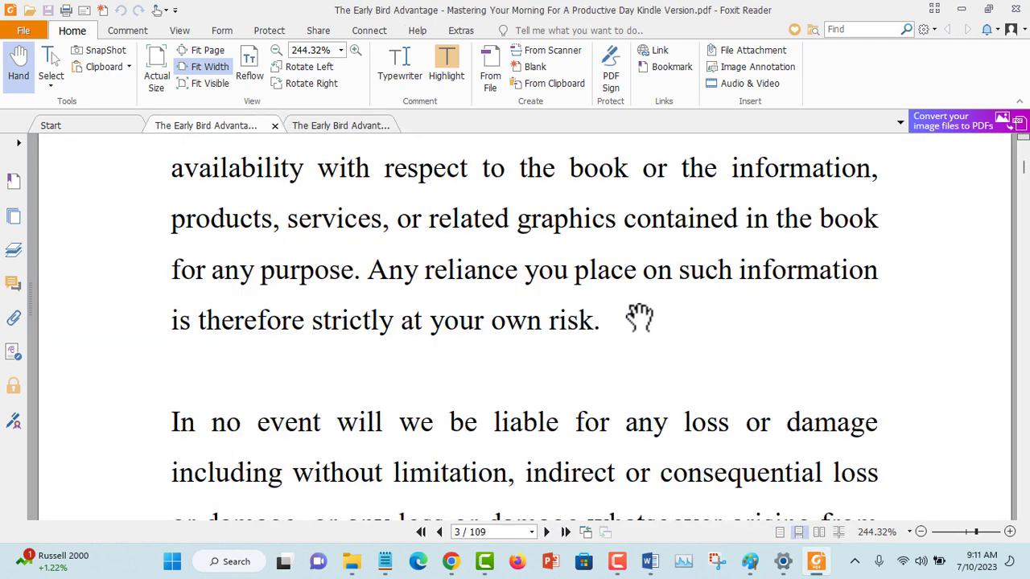
{"action": "scroll", "coordinate": [640, 314], "scroll_direction": "up", "scroll_amount": 3}
{"action": "scroll", "coordinate": [614, 299], "scroll_direction": "up", "scroll_amount": 2}
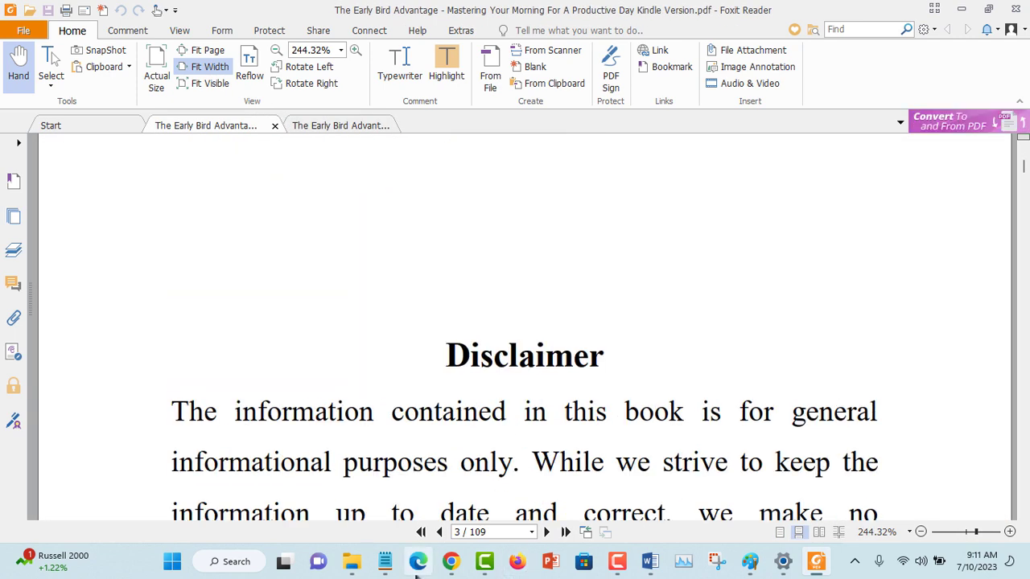
In Notepad's Workbook note, add the lines "O Right page" and "O Left page" under "1. The interior".
{"action": "left_click", "coordinate": [387, 563]}
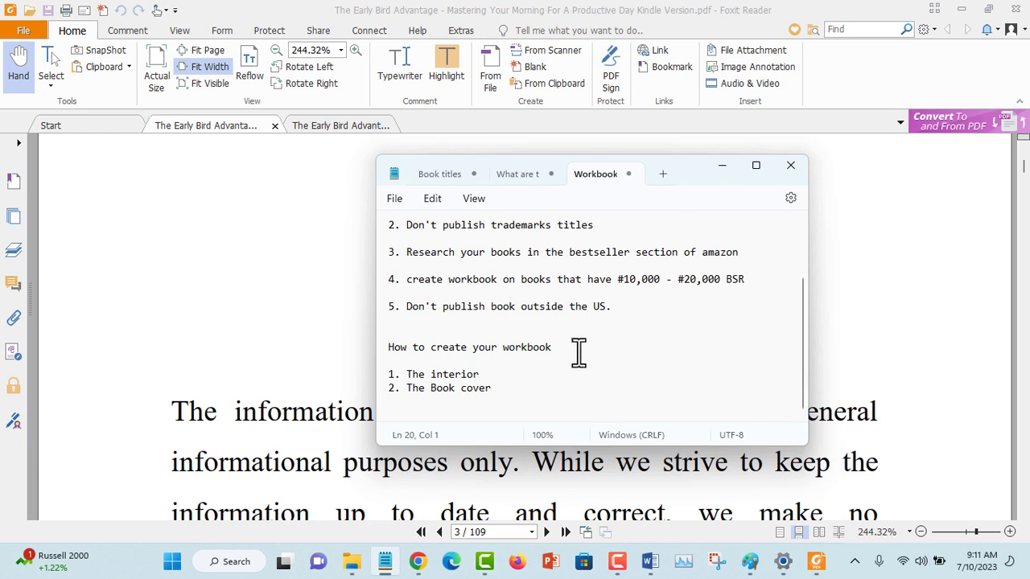
{"action": "left_click", "coordinate": [555, 373]}
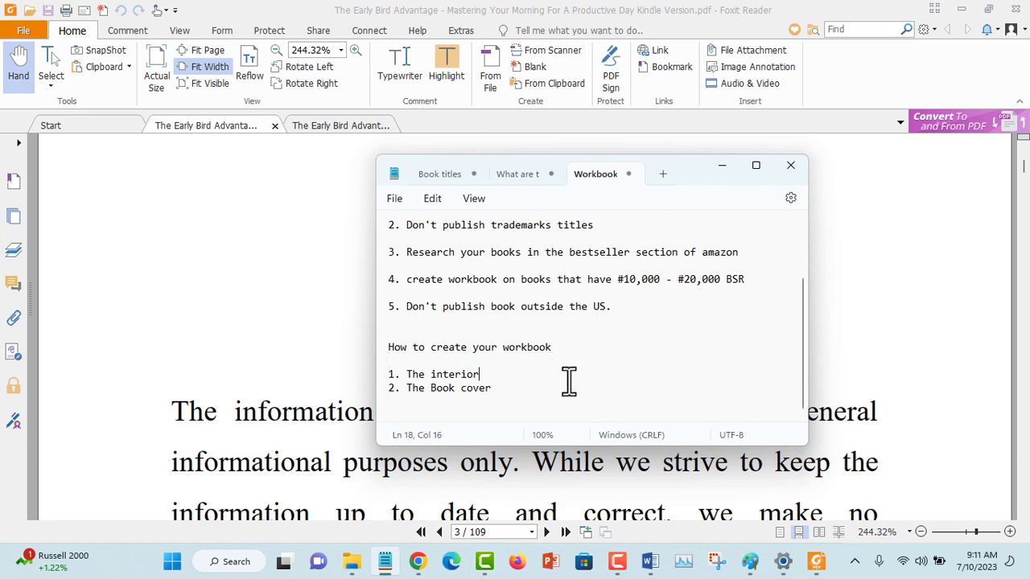
{"action": "key", "text": "Return"}
{"action": "key", "text": "Return"}
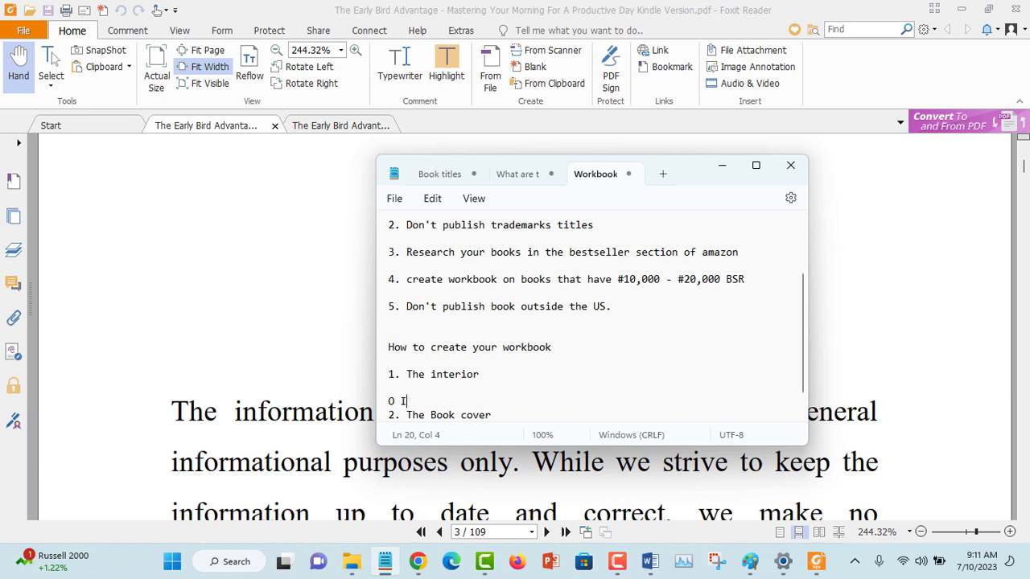
{"action": "type", "text": "ght page"}
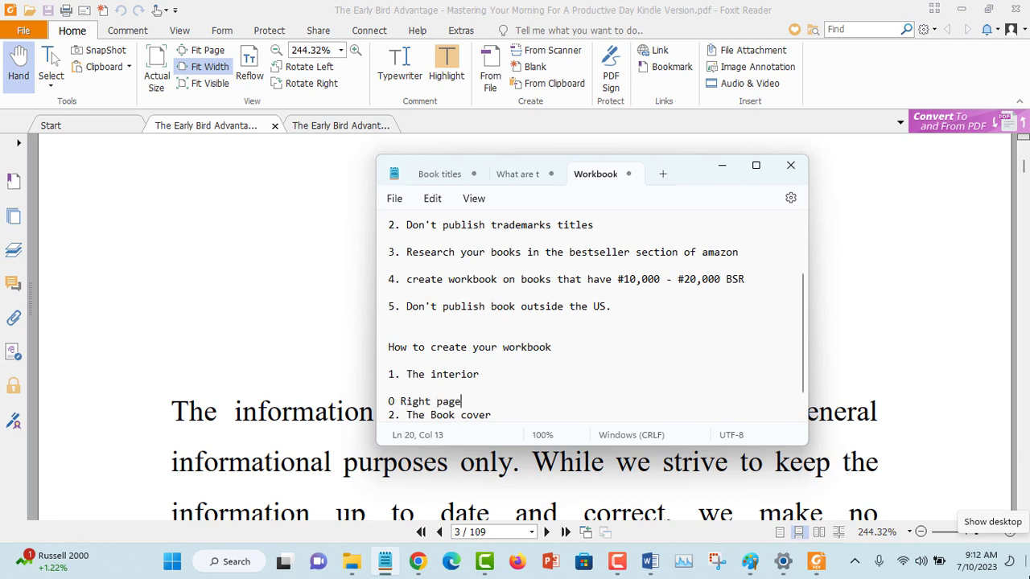
{"action": "key", "text": "Return"}
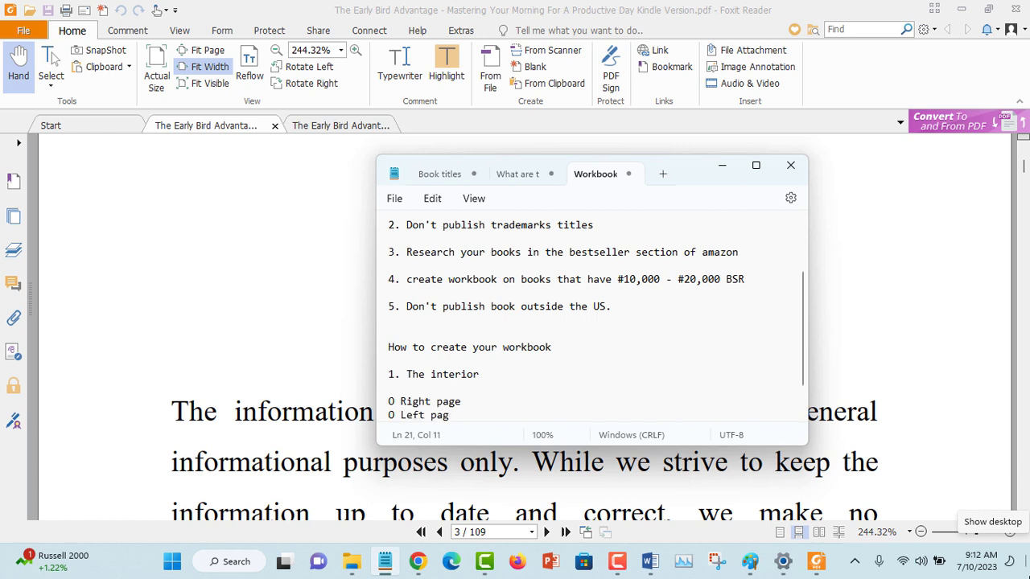
{"action": "type", "text": "O Left page"}
{"action": "key", "text": "Return"}
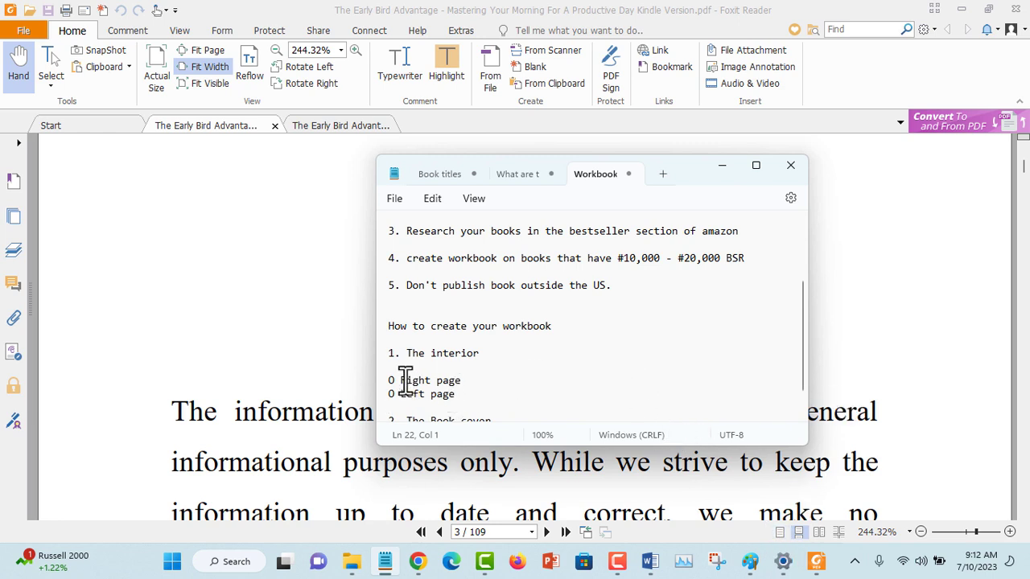
{"action": "left_click", "coordinate": [449, 381]}
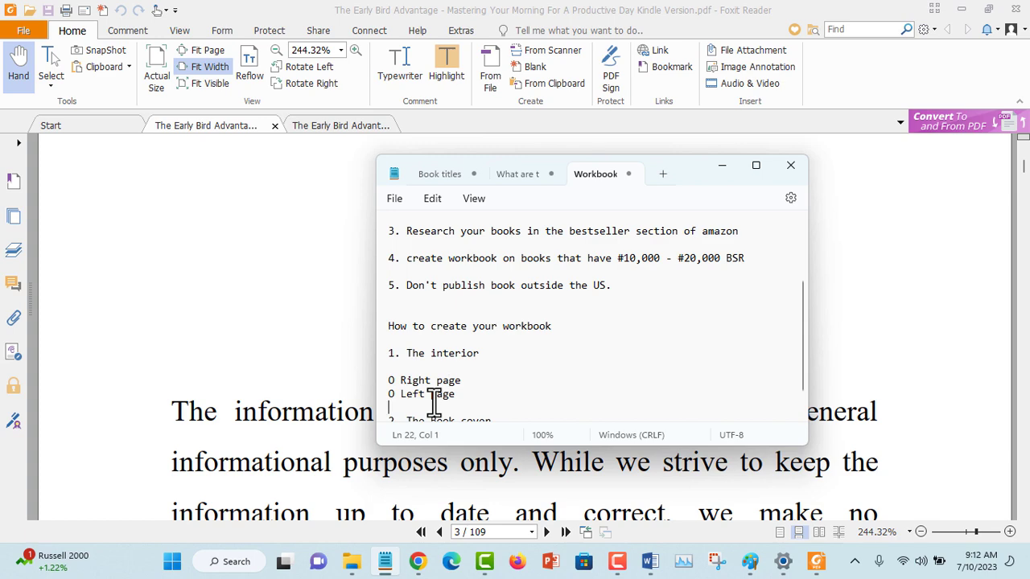
Examine the title, author and copyright pages on pages 1 and 2 of The Early Bird Advantage Kindle version PDF in Foxit Reader.
{"action": "left_click", "coordinate": [899, 298]}
{"action": "scroll", "coordinate": [906, 300], "scroll_direction": "up", "scroll_amount": 3}
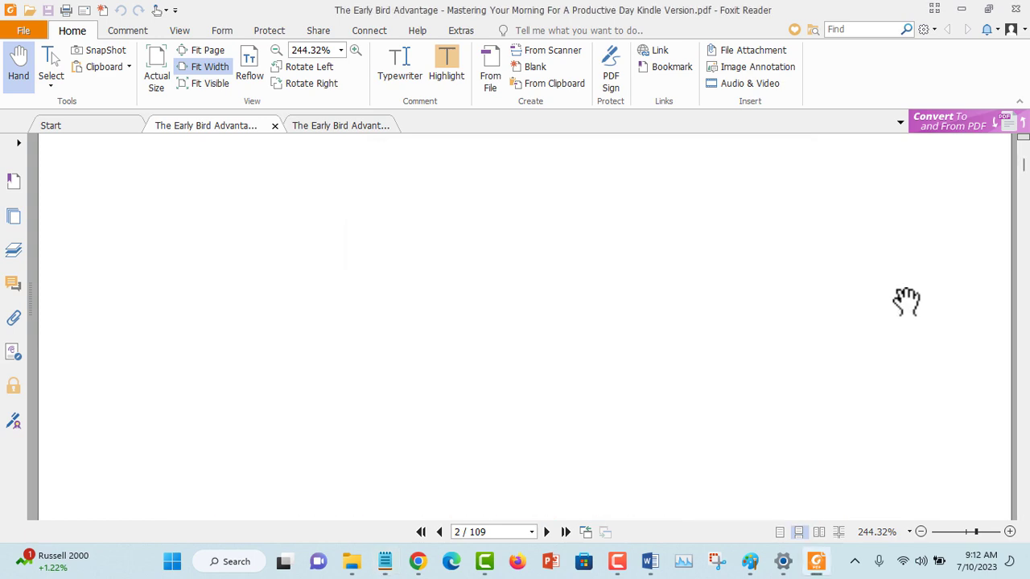
{"action": "scroll", "coordinate": [890, 239], "scroll_direction": "up", "scroll_amount": 5}
{"action": "scroll", "coordinate": [747, 287], "scroll_direction": "down", "scroll_amount": 3}
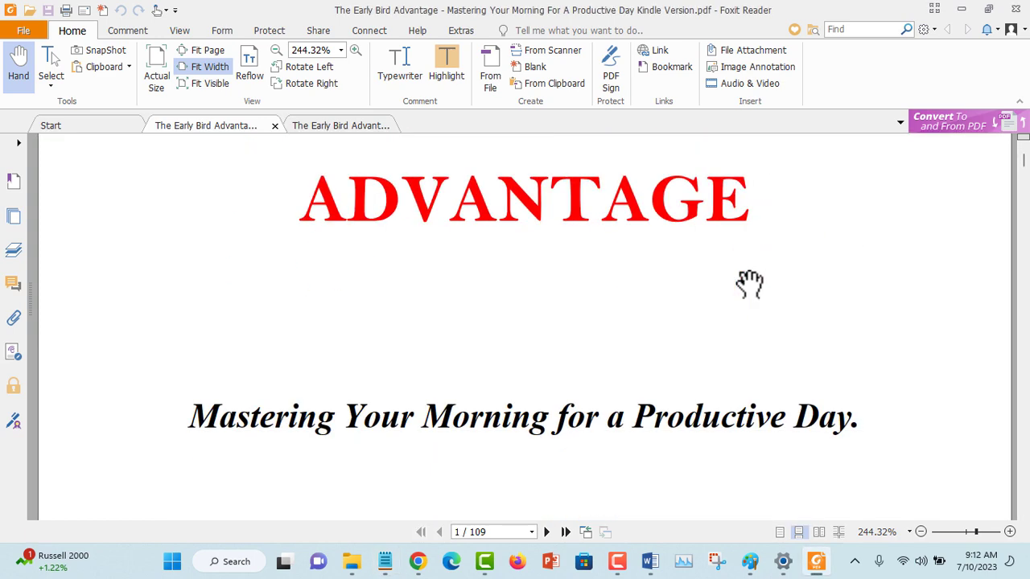
{"action": "scroll", "coordinate": [748, 285], "scroll_direction": "down", "scroll_amount": 5}
{"action": "scroll", "coordinate": [735, 260], "scroll_direction": "up", "scroll_amount": 7}
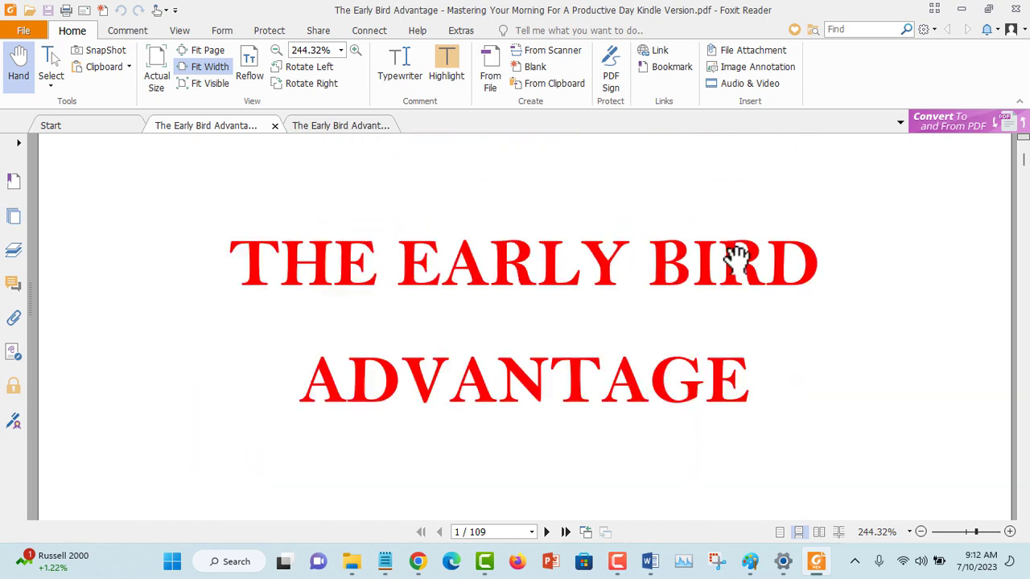
{"action": "scroll", "coordinate": [736, 260], "scroll_direction": "down", "scroll_amount": 8}
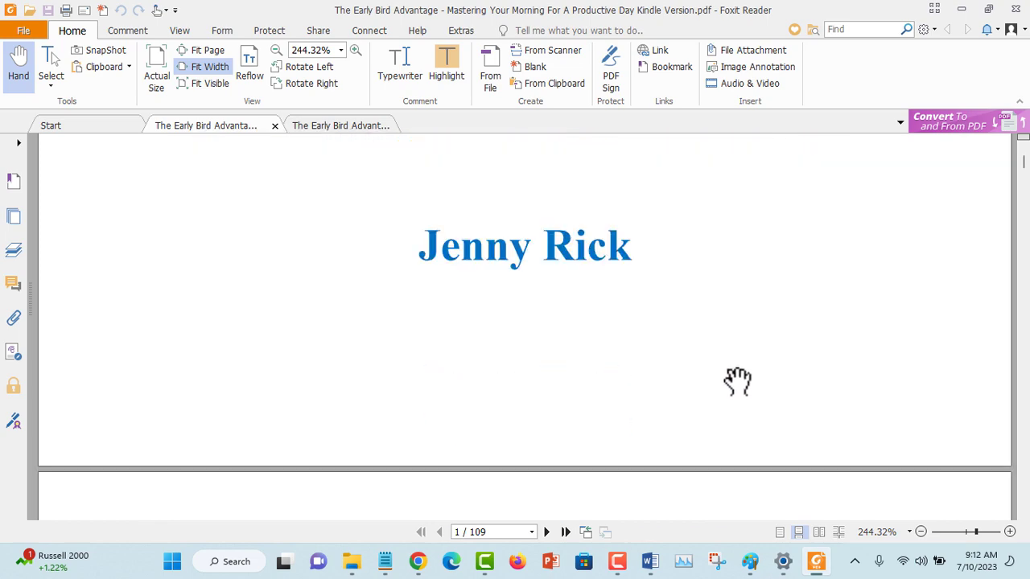
{"action": "scroll", "coordinate": [737, 382], "scroll_direction": "down", "scroll_amount": 10}
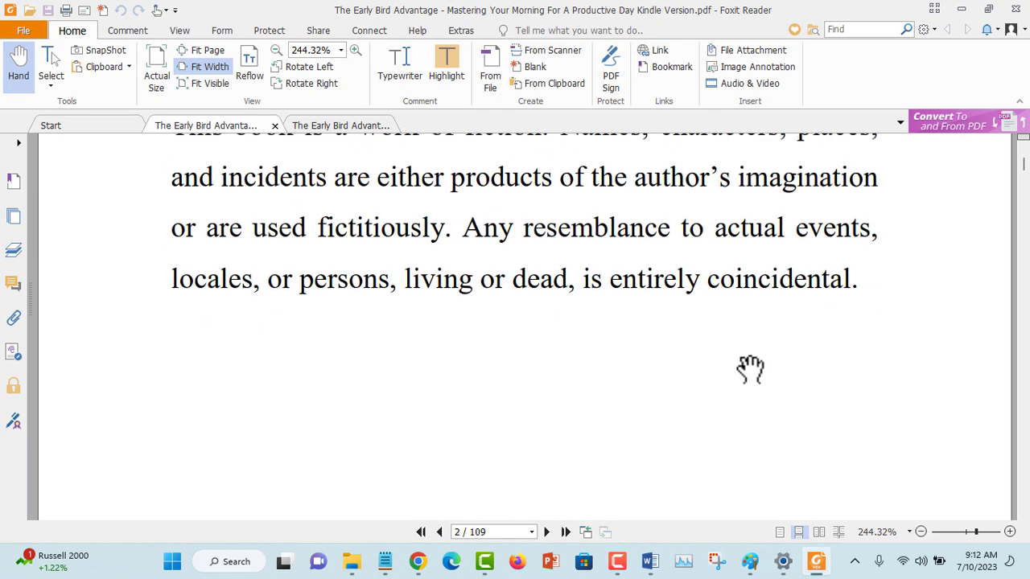
{"action": "scroll", "coordinate": [750, 369], "scroll_direction": "down", "scroll_amount": 4}
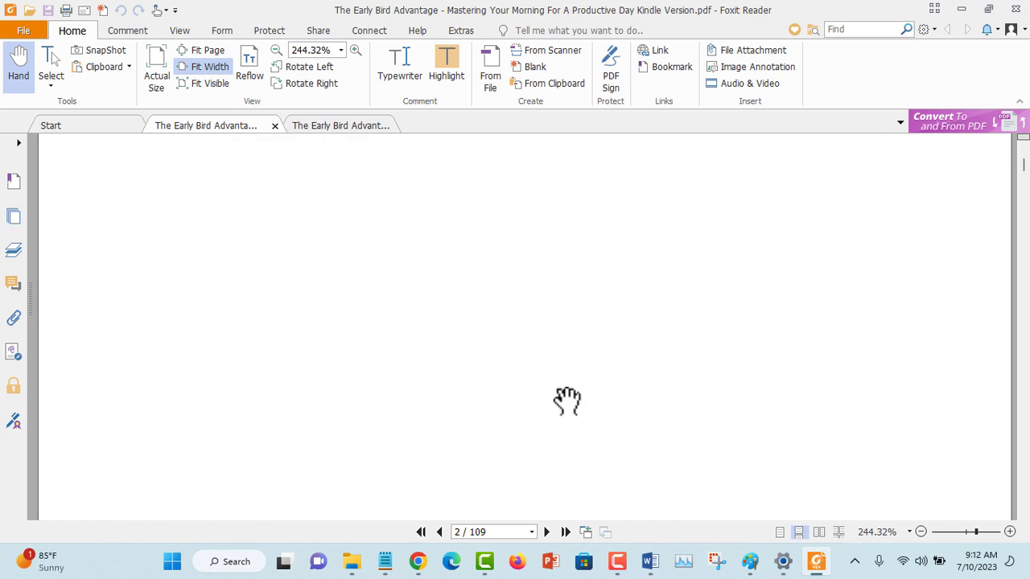
{"action": "scroll", "coordinate": [567, 400], "scroll_direction": "up", "scroll_amount": 3}
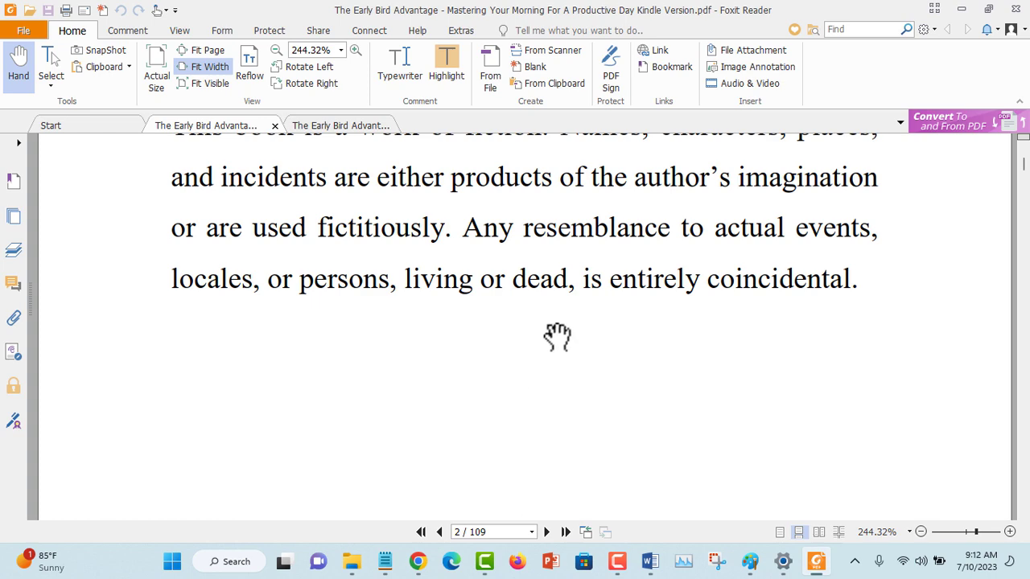
Switch to the Google Images results for "Book" in Chrome and examine the left and right pages of the open book drawing.
{"action": "mouse_move", "coordinate": [418, 561]}
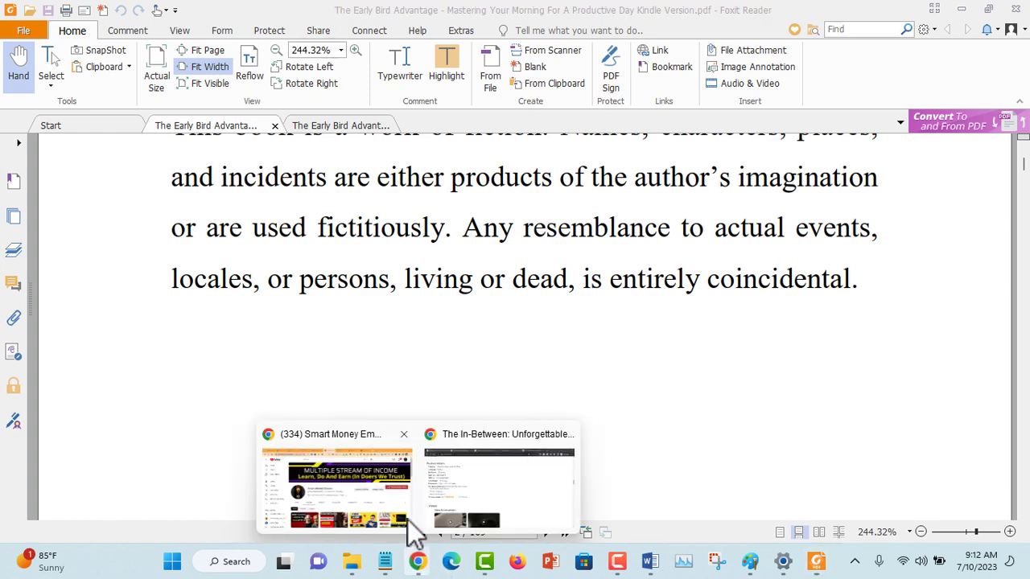
{"action": "left_click", "coordinate": [373, 470]}
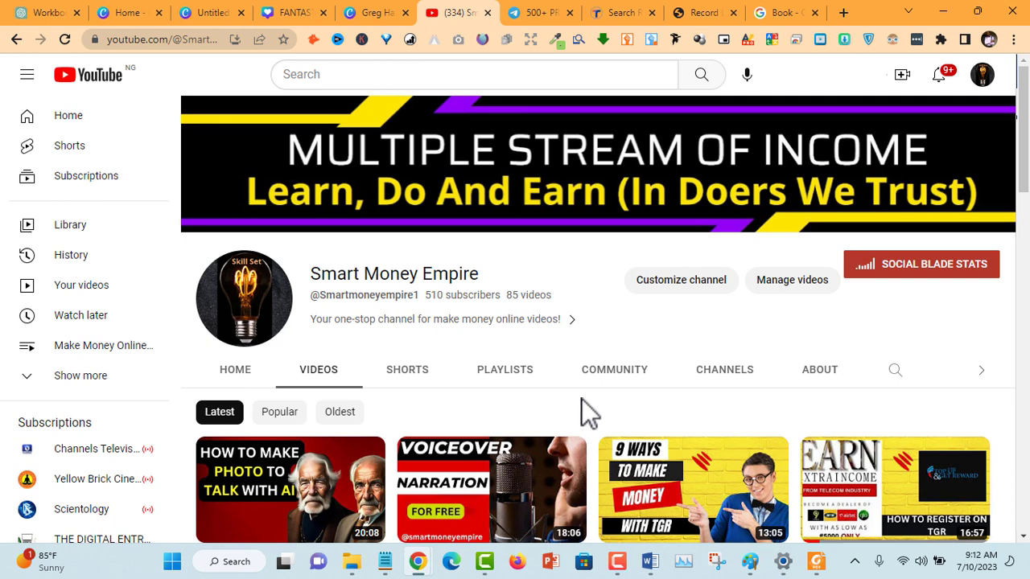
{"action": "left_click", "coordinate": [796, 14]}
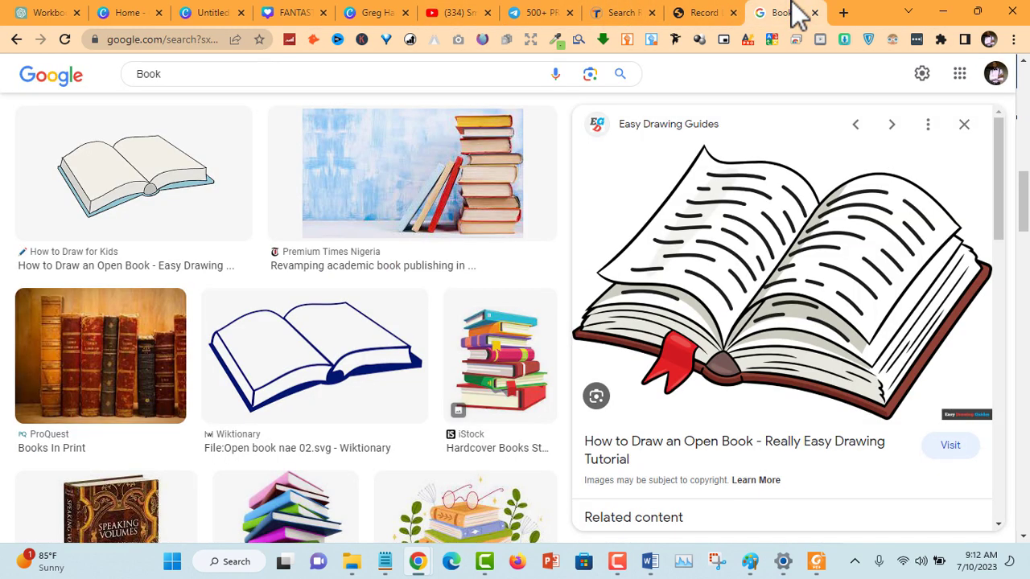
{"action": "scroll", "coordinate": [299, 368], "scroll_direction": "down", "scroll_amount": 5}
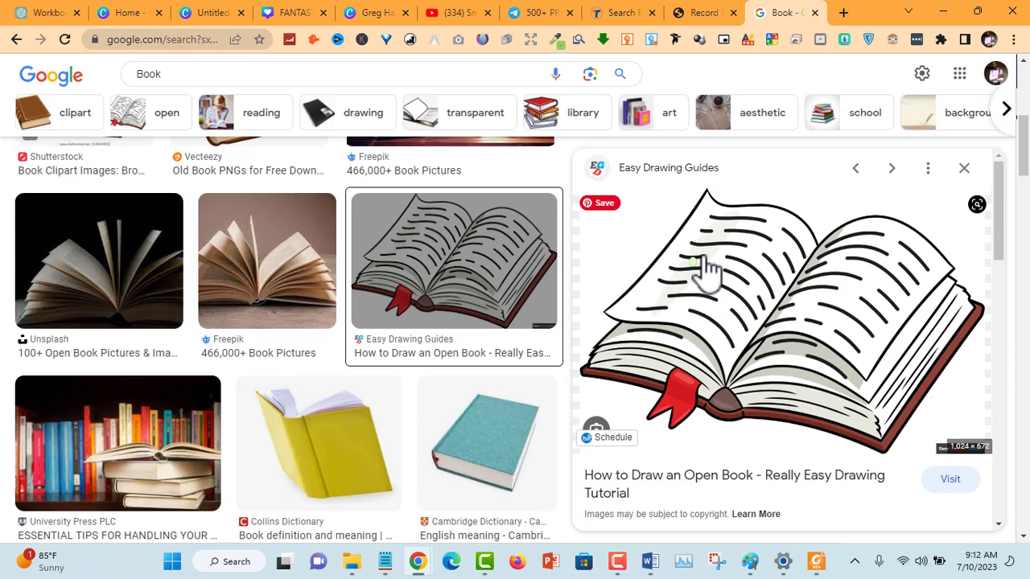
{"action": "mouse_move", "coordinate": [705, 238]}
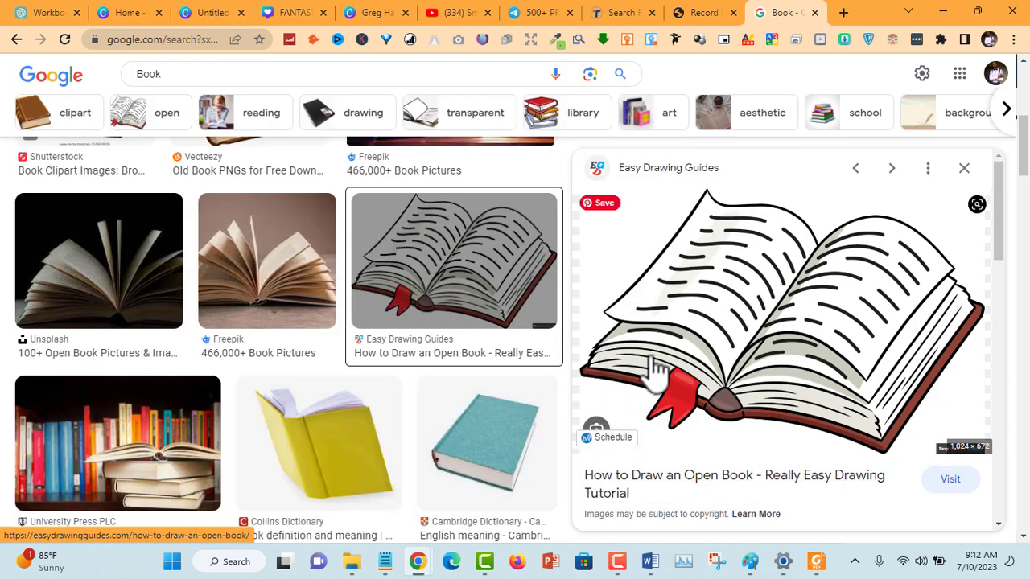
{"action": "mouse_move", "coordinate": [662, 351]}
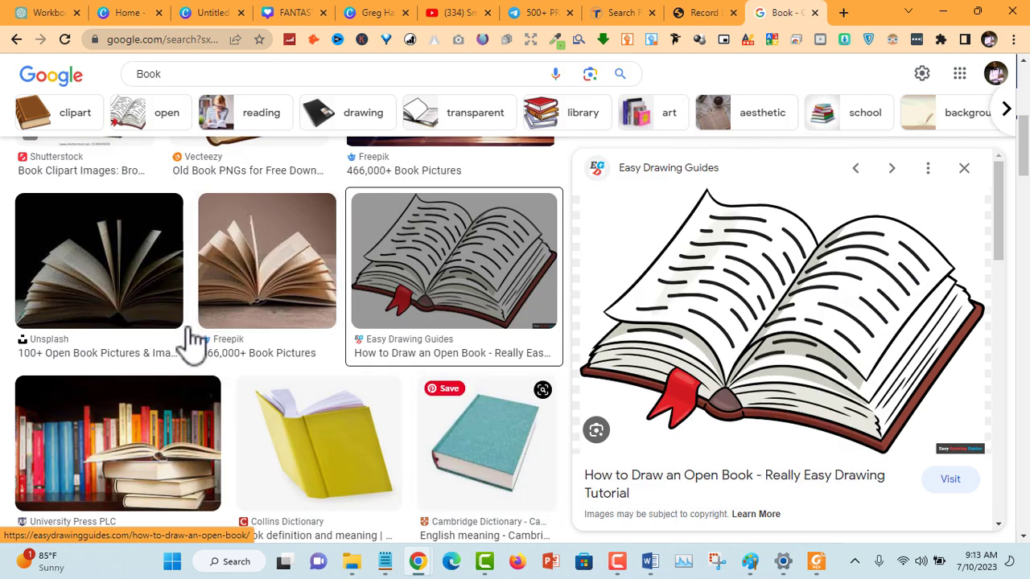
{"action": "scroll", "coordinate": [656, 414], "scroll_direction": "down", "scroll_amount": 1}
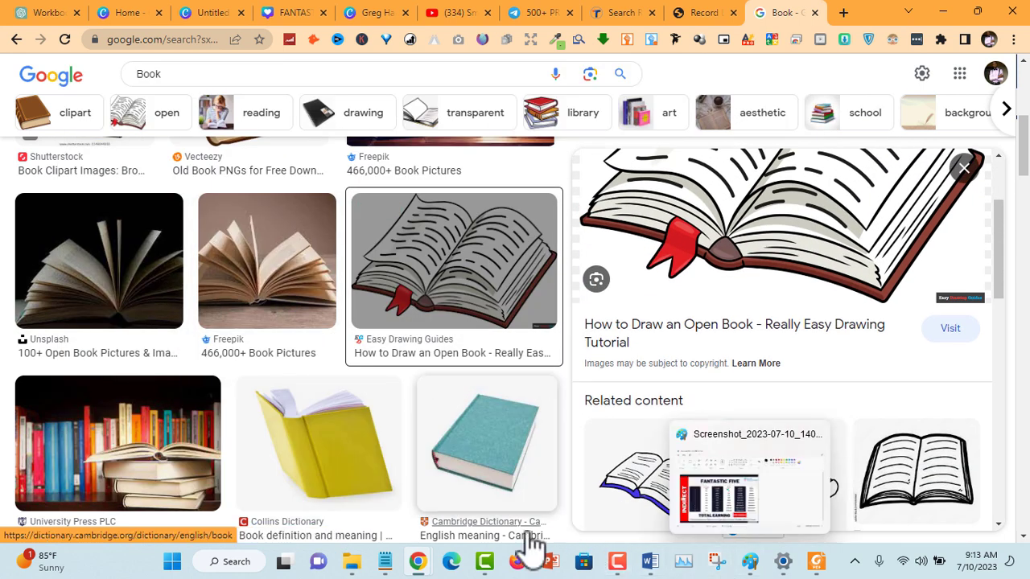
In Notepad's Workbook note, swap the two interior lines so they read "O Left page" and "O Right page".
{"action": "left_click", "coordinate": [384, 561]}
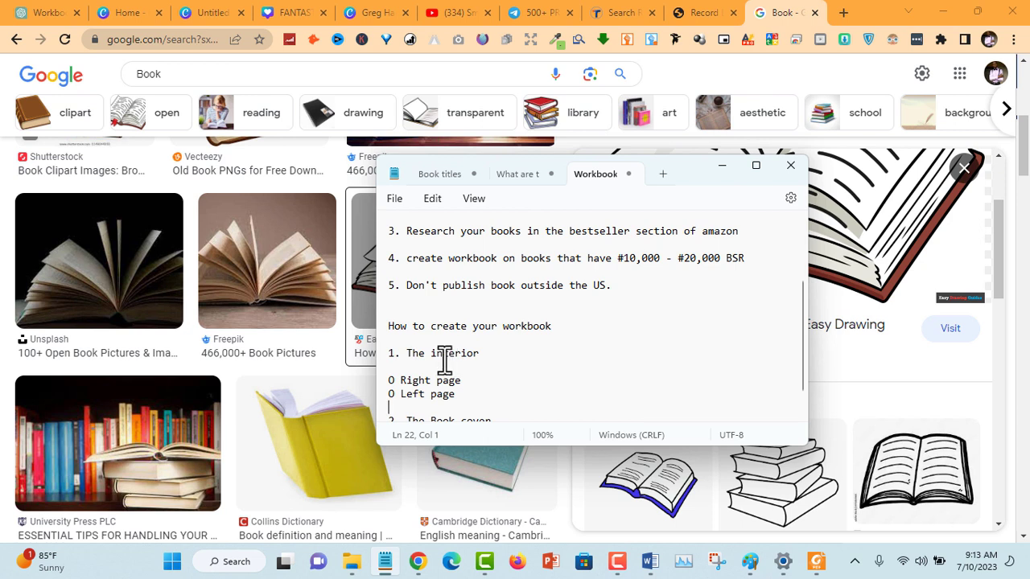
{"action": "double_click", "coordinate": [417, 380]}
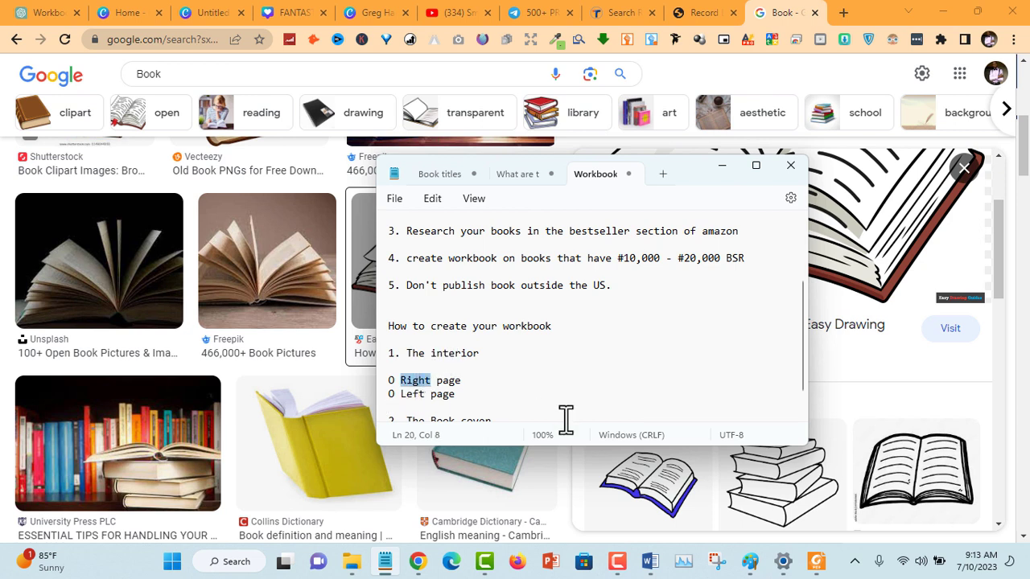
{"action": "type", "text": "Lef"}
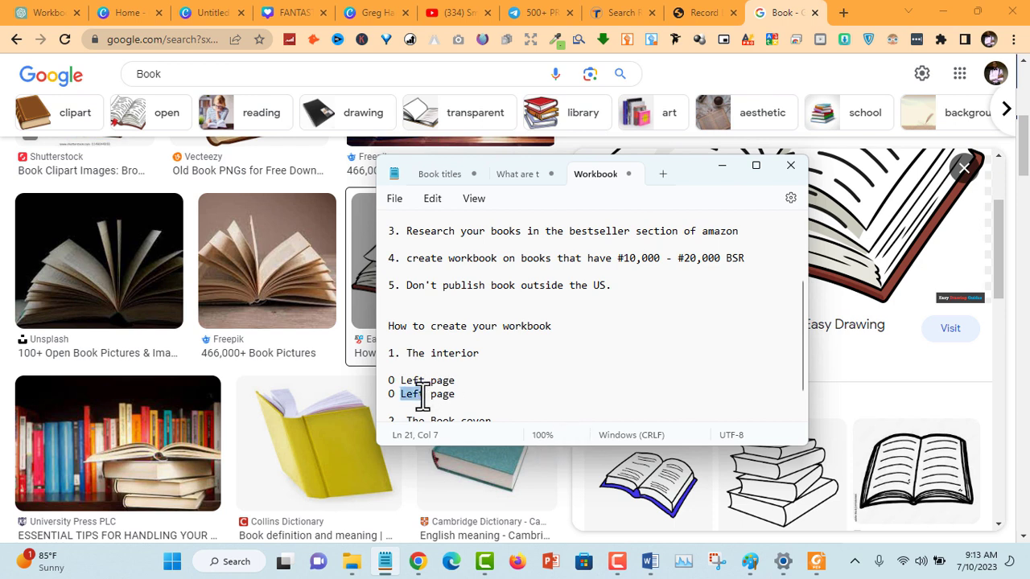
{"action": "type", "text": "ight"}
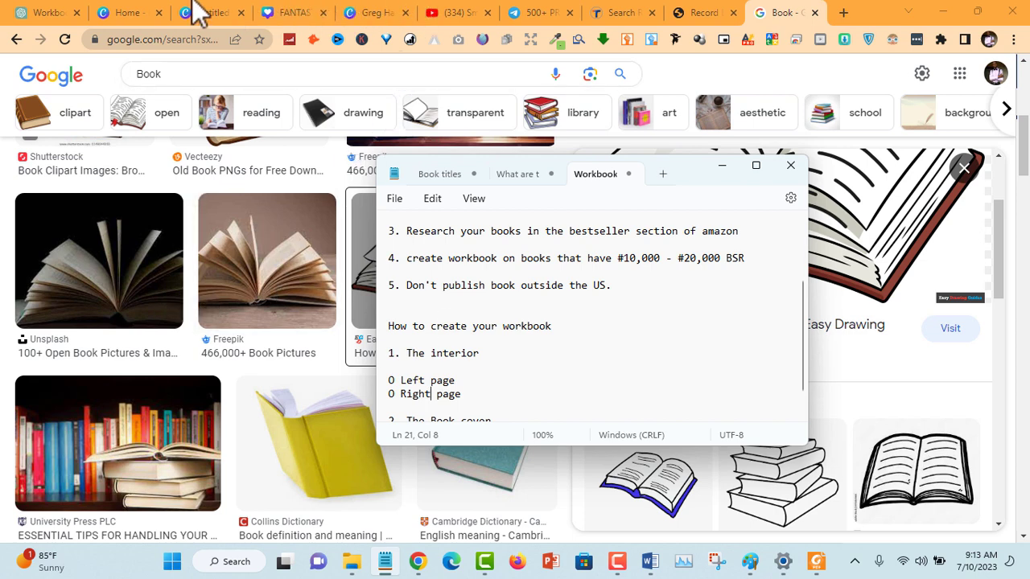
Switch to the Canva home page in Chrome, dismiss the open custom size form and highlight the canva.com address.
{"action": "left_click", "coordinate": [95, 3]}
{"action": "left_click", "coordinate": [124, 13]}
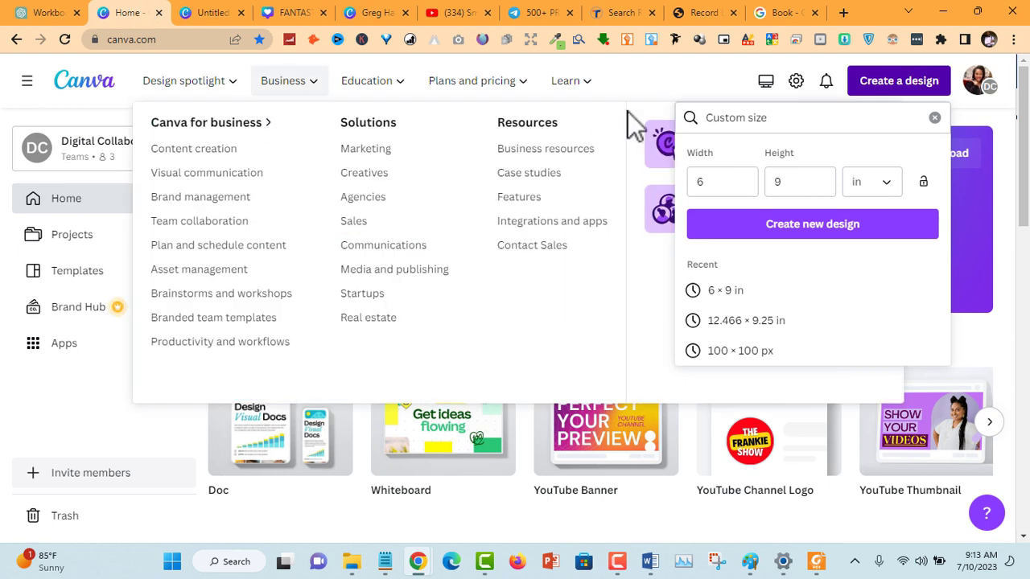
{"action": "left_click", "coordinate": [647, 79]}
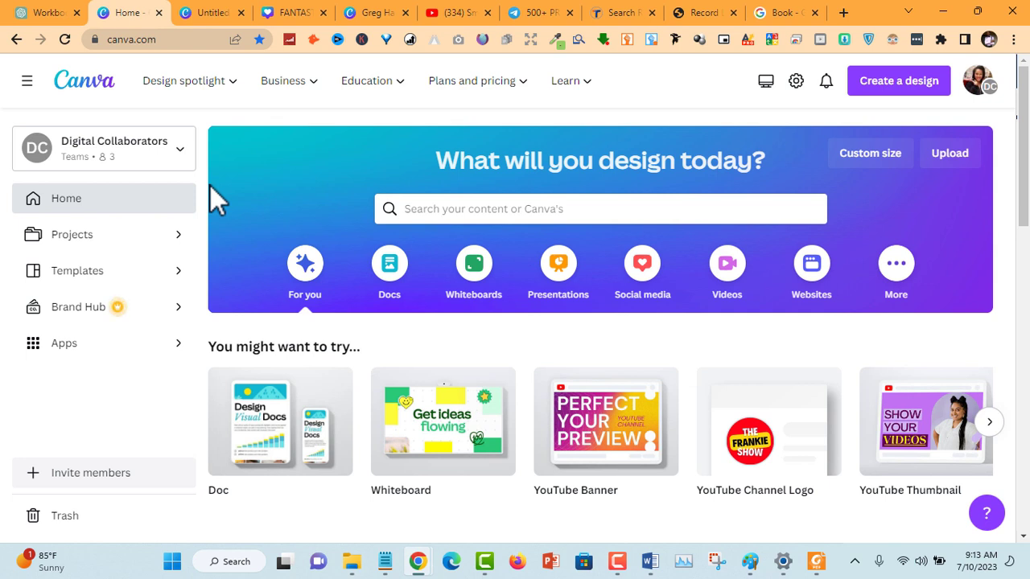
{"action": "left_click", "coordinate": [122, 39]}
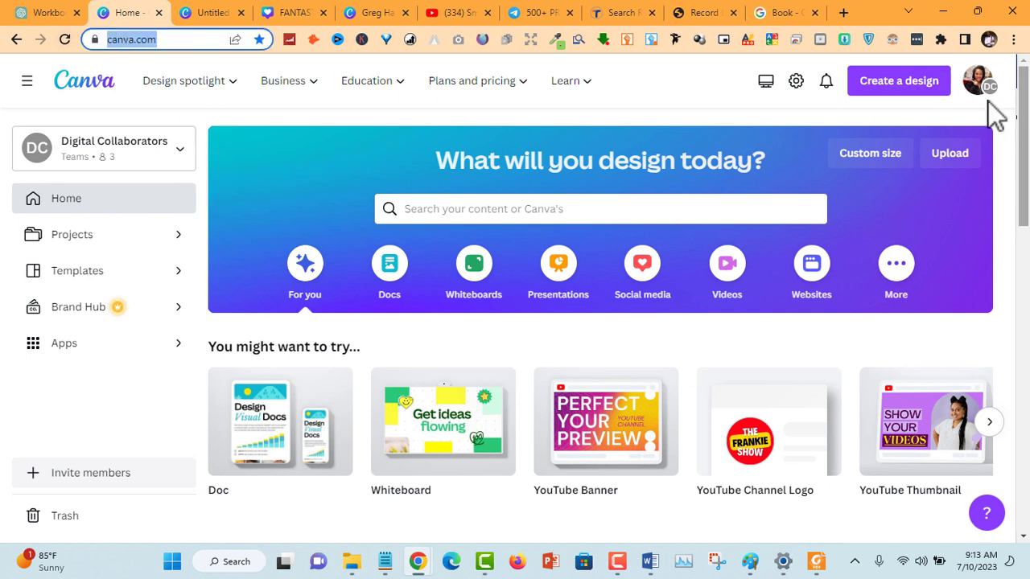
Create a new custom-size Canva design of 6 × 9 in and close the duplicate design tab.
{"action": "left_click", "coordinate": [912, 87]}
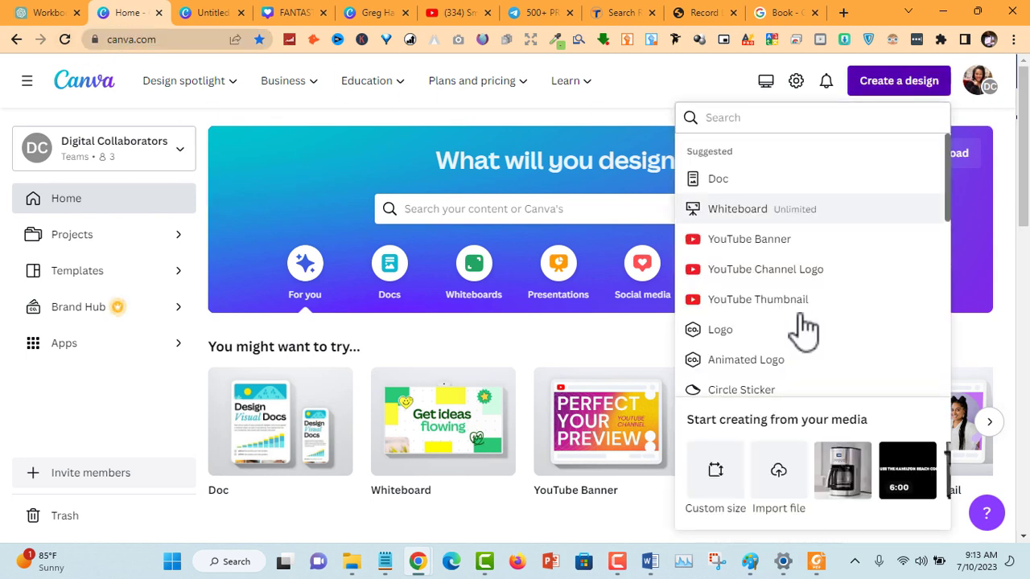
{"action": "left_click", "coordinate": [727, 486]}
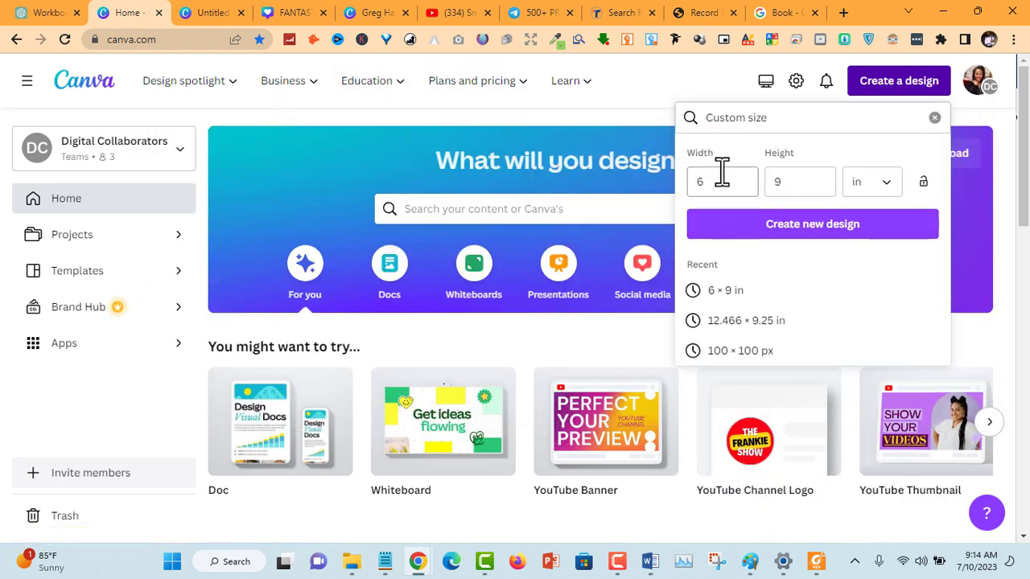
{"action": "left_click", "coordinate": [717, 184]}
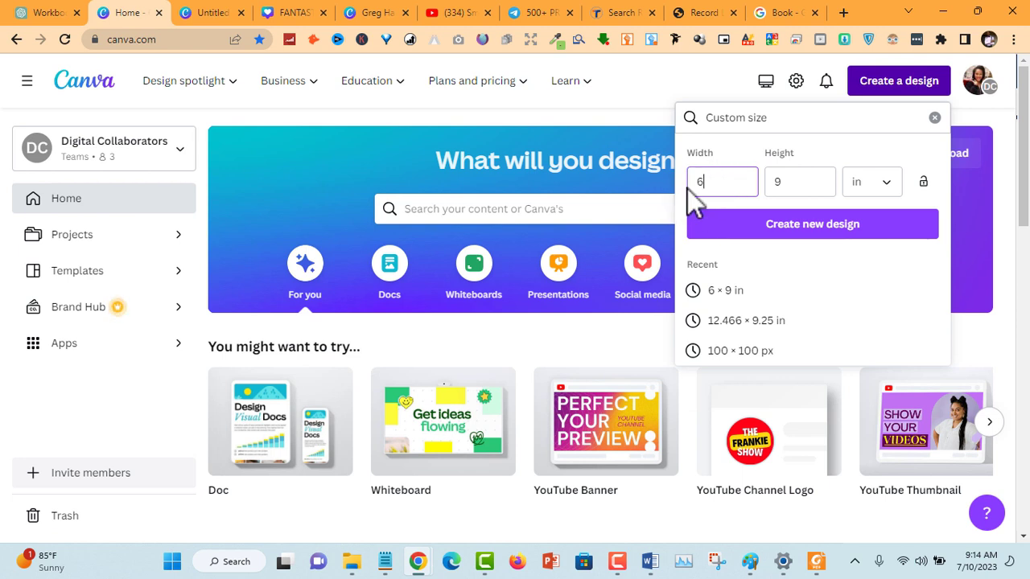
{"action": "left_click", "coordinate": [851, 233]}
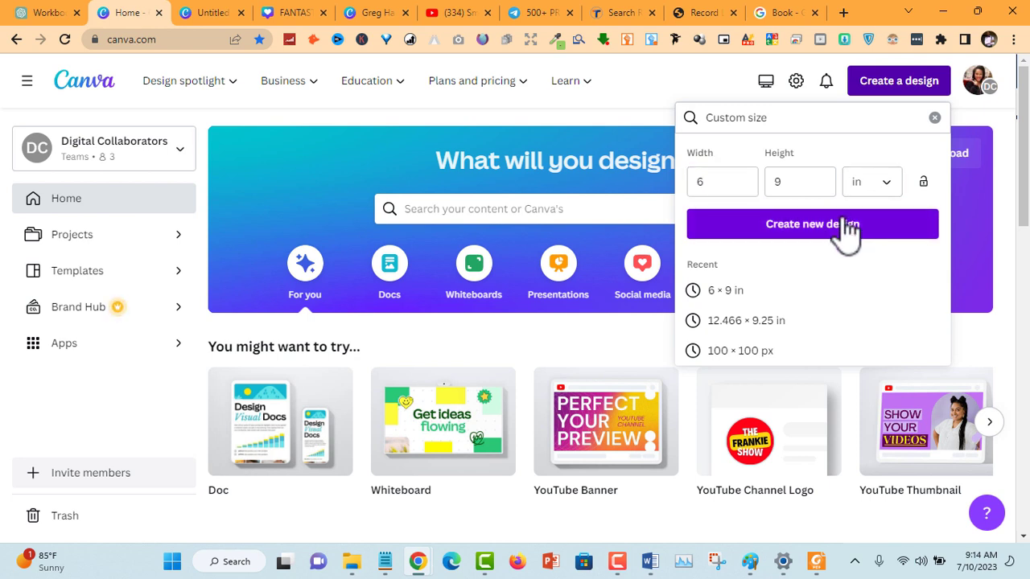
{"action": "left_click", "coordinate": [847, 230]}
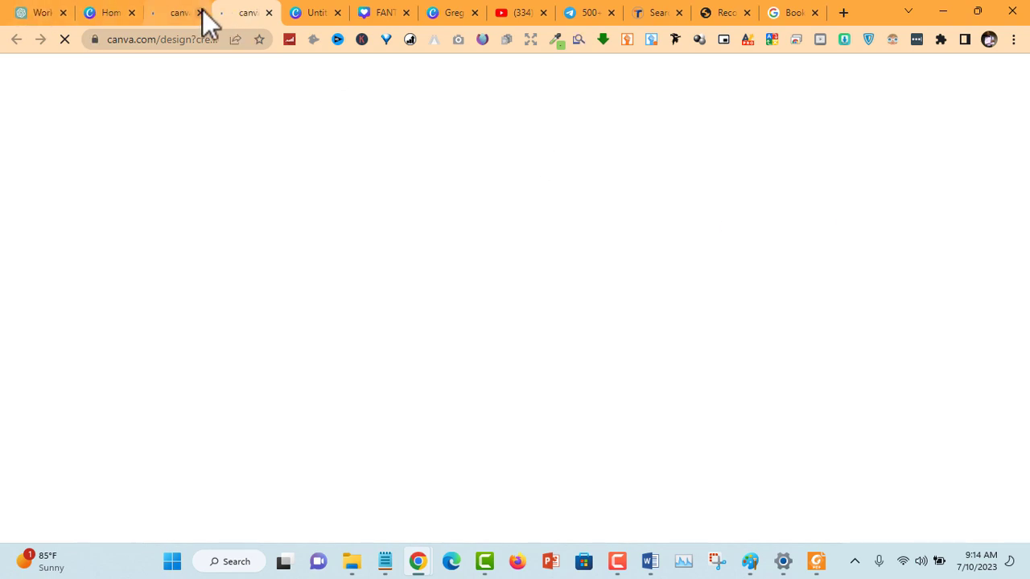
{"action": "left_click", "coordinate": [201, 12]}
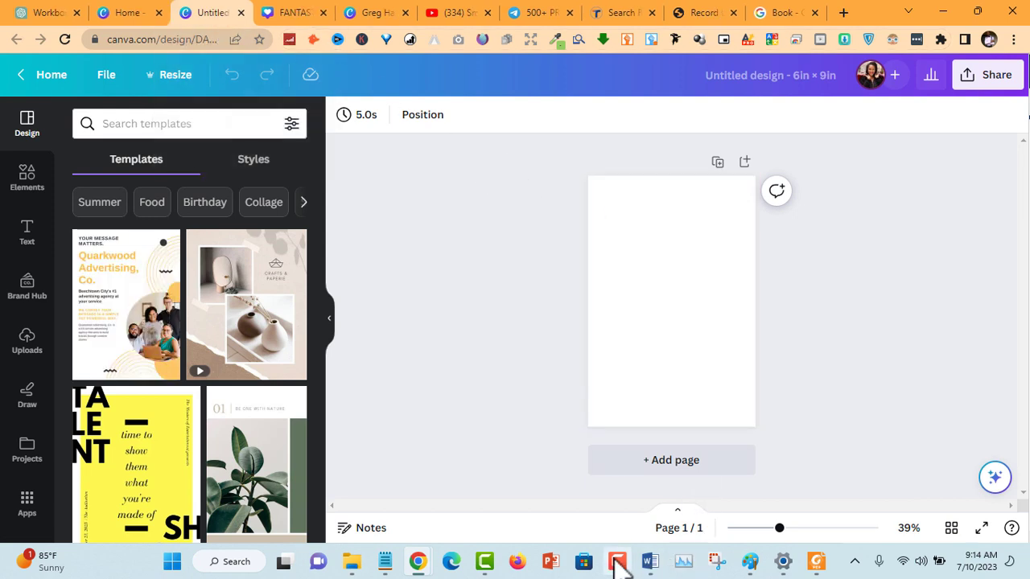
Check the interior items in the Workbook note, add three blank pages to the 6 × 9 in Canva design and return to page 1.
{"action": "left_click", "coordinate": [388, 563]}
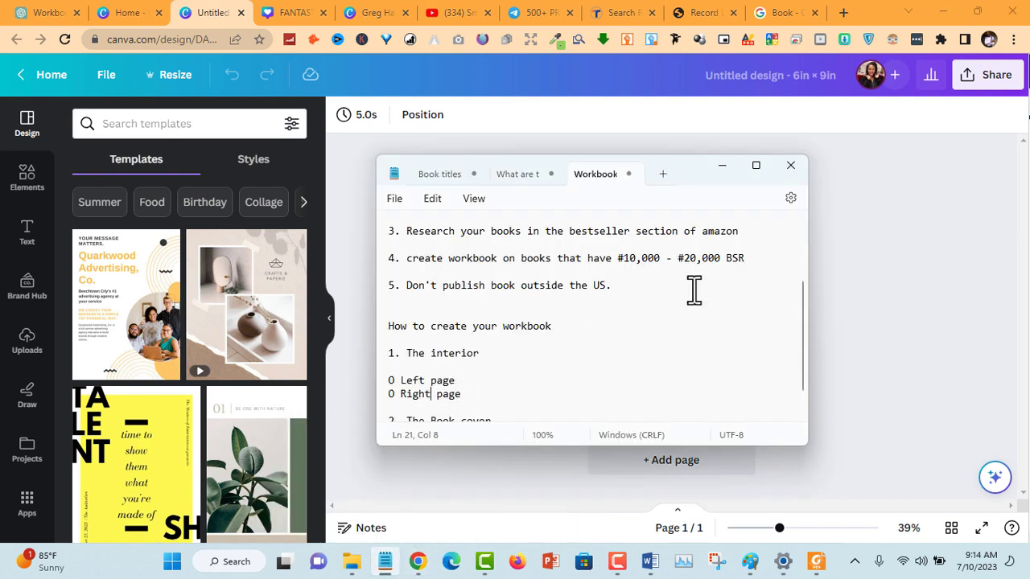
{"action": "left_click", "coordinate": [858, 297]}
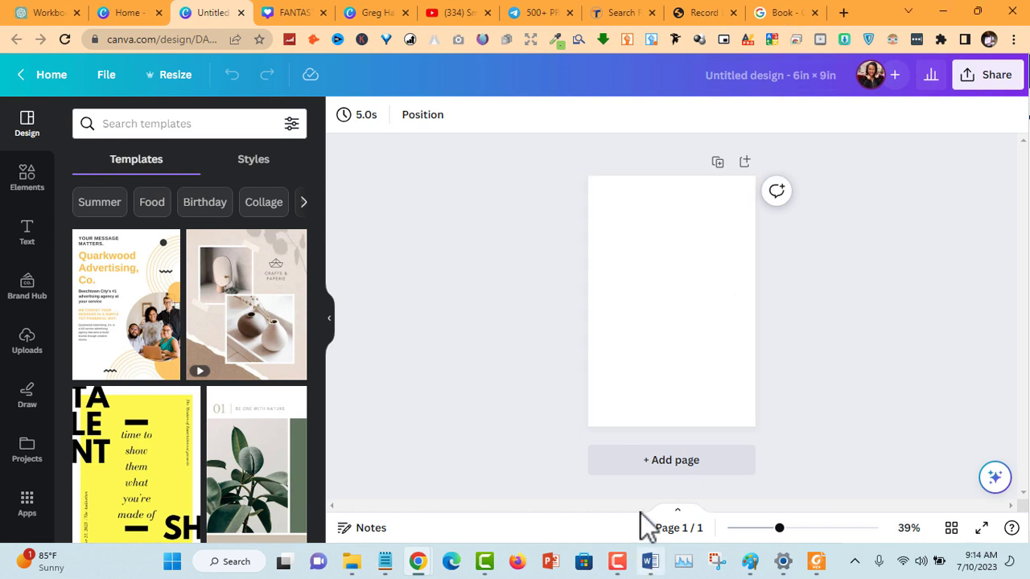
{"action": "left_click", "coordinate": [681, 305]}
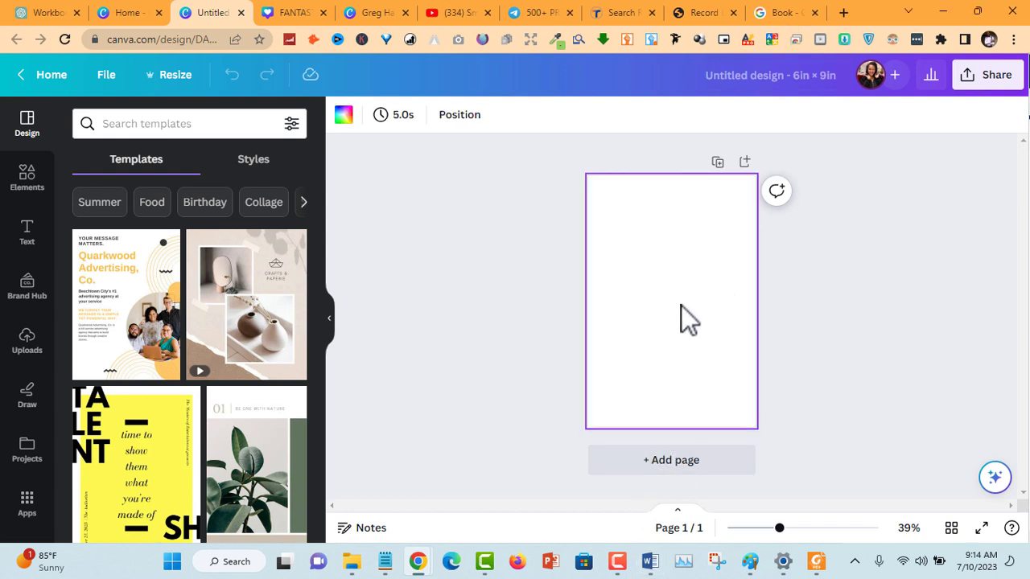
{"action": "left_click", "coordinate": [690, 467]}
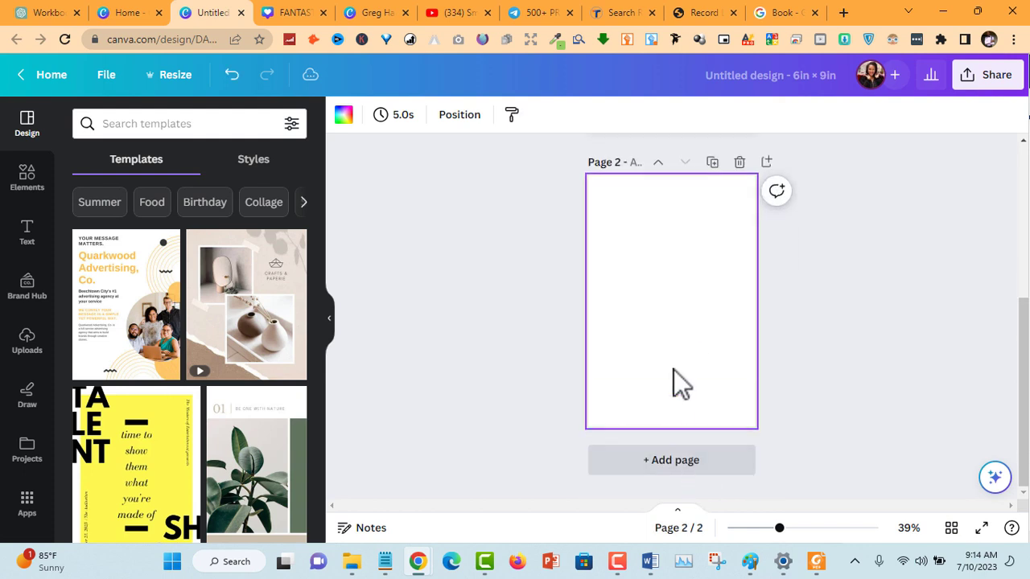
{"action": "left_click", "coordinate": [683, 467]}
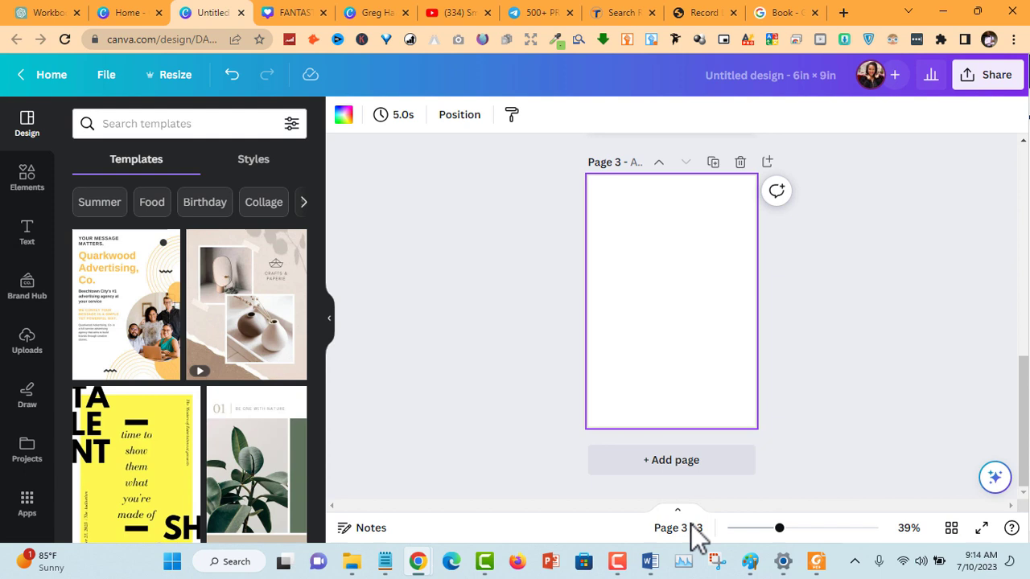
{"action": "left_click", "coordinate": [692, 471]}
{"action": "scroll", "coordinate": [889, 322], "scroll_direction": "up", "scroll_amount": 10}
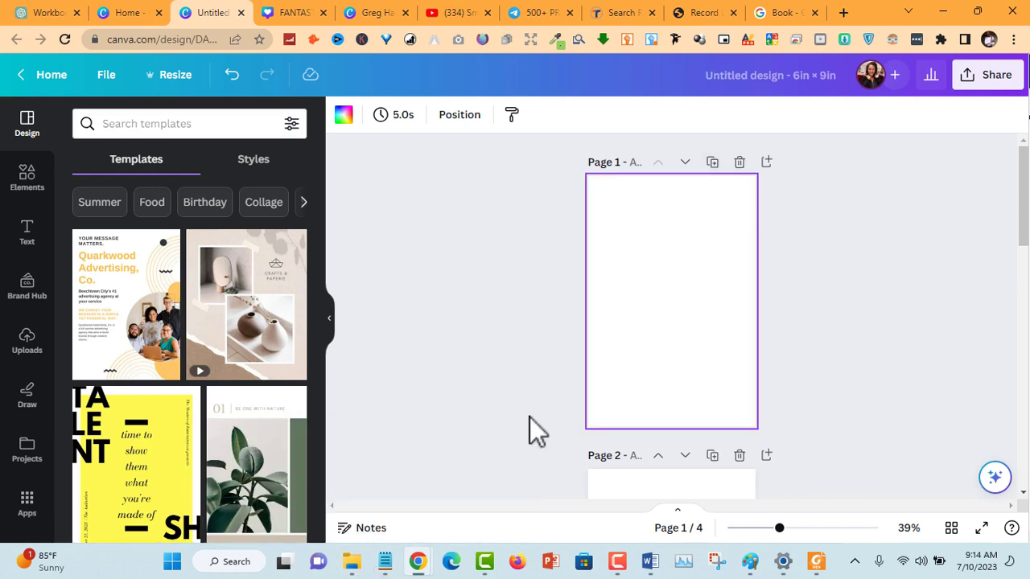
Check the page templates in File Explorer's KDP-Interiors folder and return to the 6 × 9 in Canva design to open its uploads.
{"action": "mouse_move", "coordinate": [351, 562]}
{"action": "left_click", "coordinate": [411, 478]}
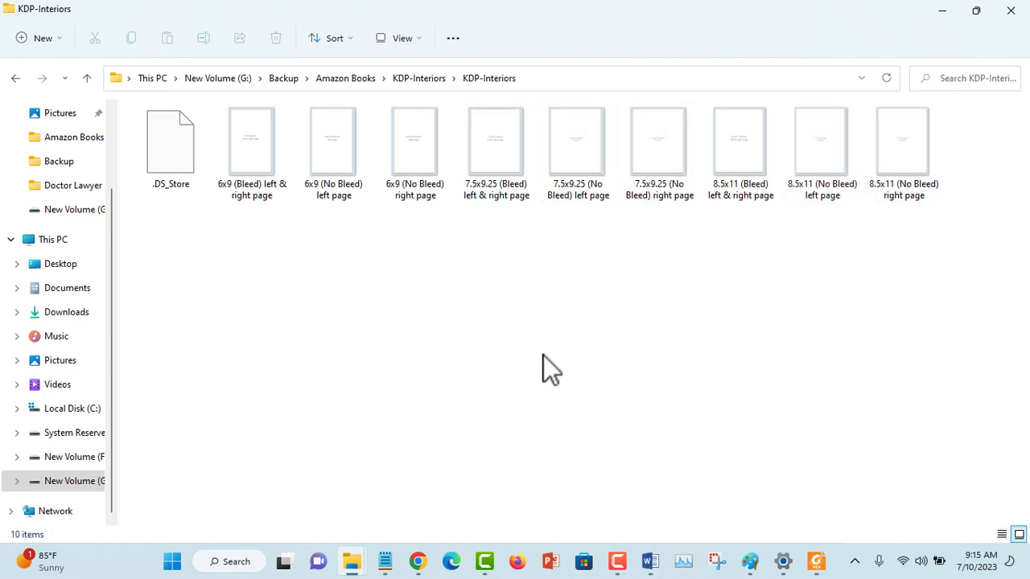
{"action": "mouse_move", "coordinate": [419, 563]}
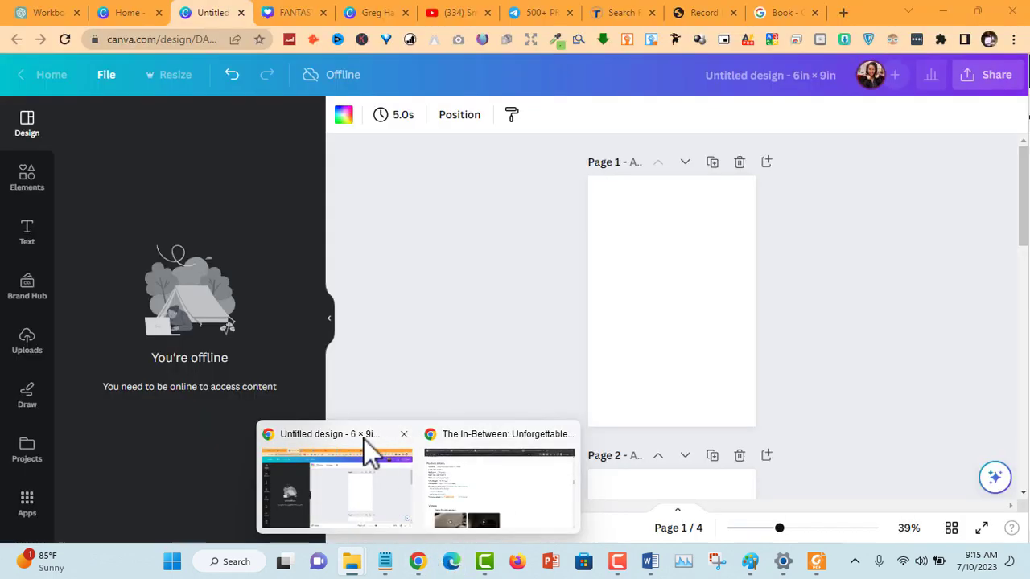
{"action": "left_click", "coordinate": [363, 439]}
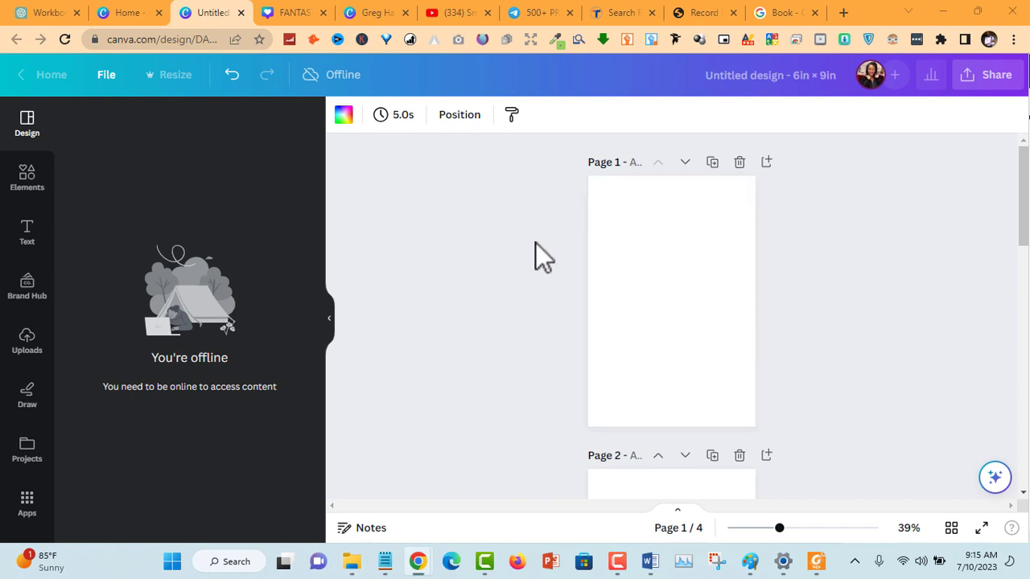
{"action": "double_click", "coordinate": [24, 354]}
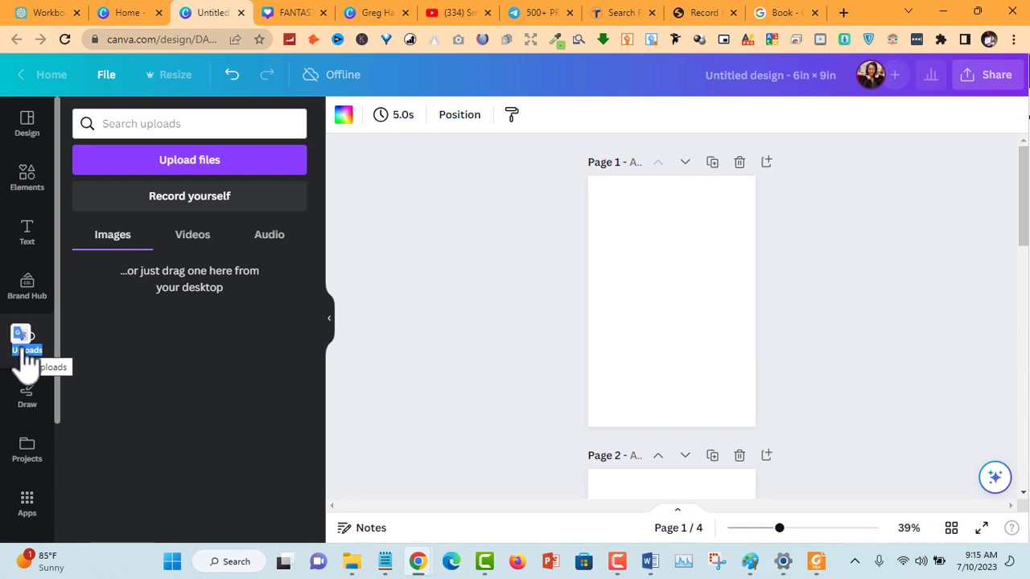
{"action": "left_click", "coordinate": [556, 199]}
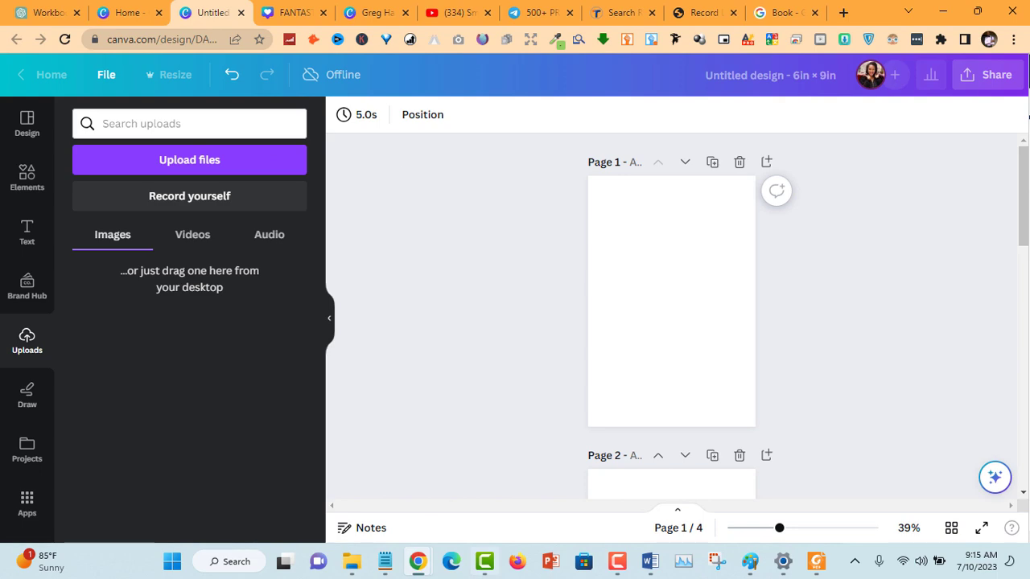
Switch to the Amazon page of The In-Between in the incognito Chrome window and highlight its publication date, title and number of ratings.
{"action": "mouse_move", "coordinate": [432, 563]}
{"action": "left_click", "coordinate": [506, 479]}
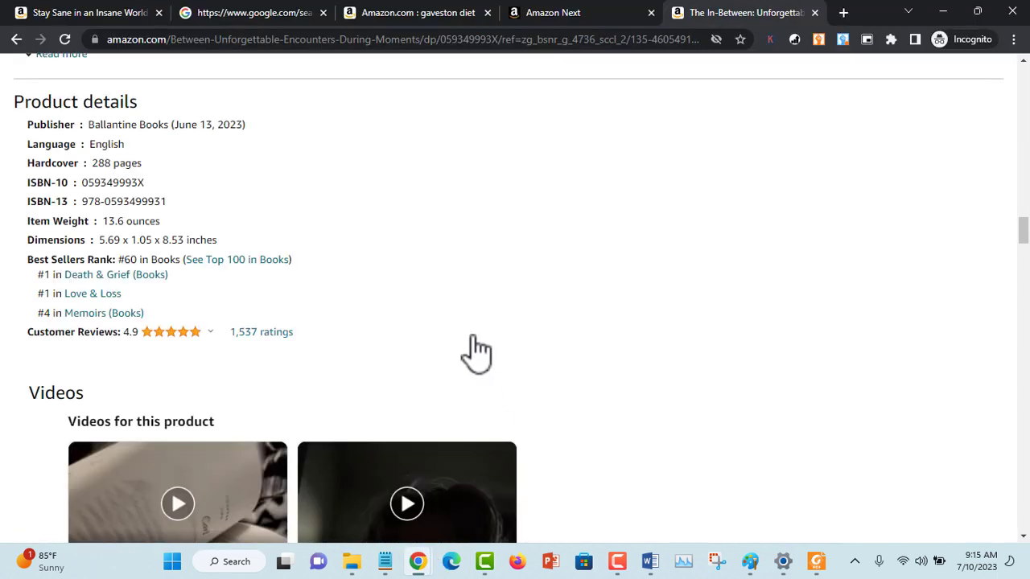
{"action": "scroll", "coordinate": [491, 330], "scroll_direction": "up", "scroll_amount": 5}
{"action": "scroll", "coordinate": [765, 320], "scroll_direction": "down", "scroll_amount": 8}
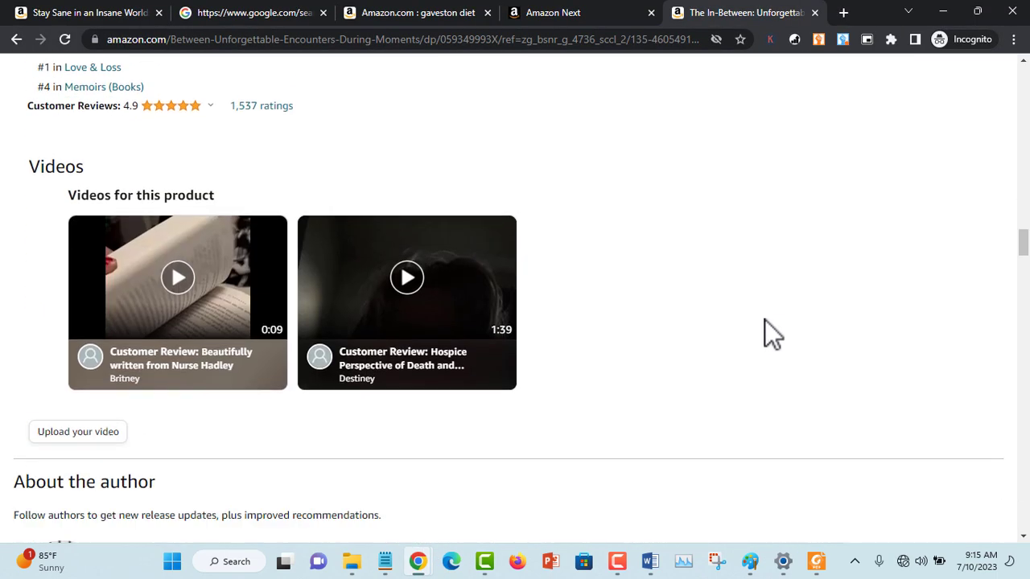
{"action": "scroll", "coordinate": [797, 330], "scroll_direction": "up", "scroll_amount": 3}
{"action": "scroll", "coordinate": [797, 328], "scroll_direction": "up", "scroll_amount": 20}
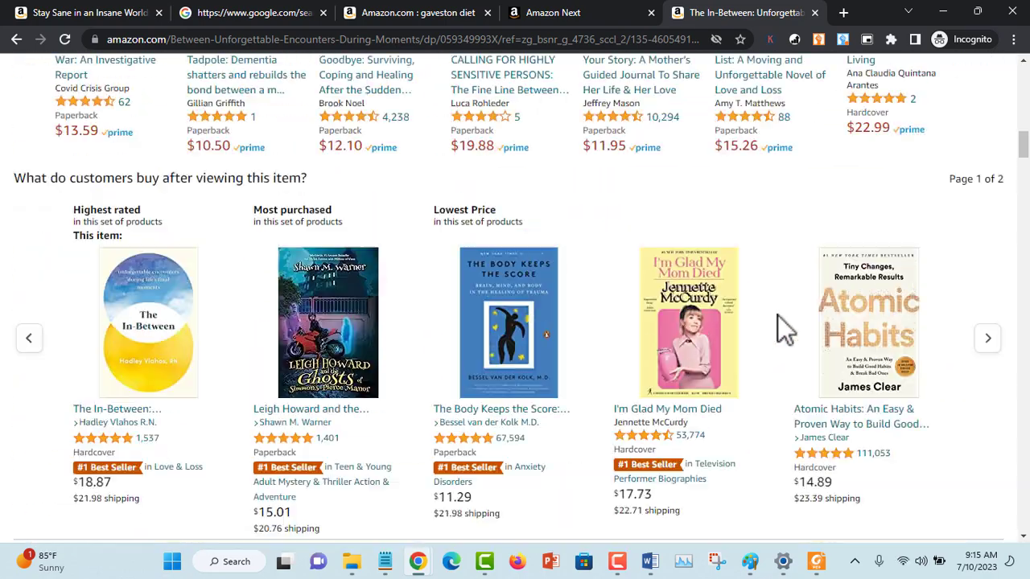
{"action": "scroll", "coordinate": [768, 314], "scroll_direction": "up", "scroll_amount": 6}
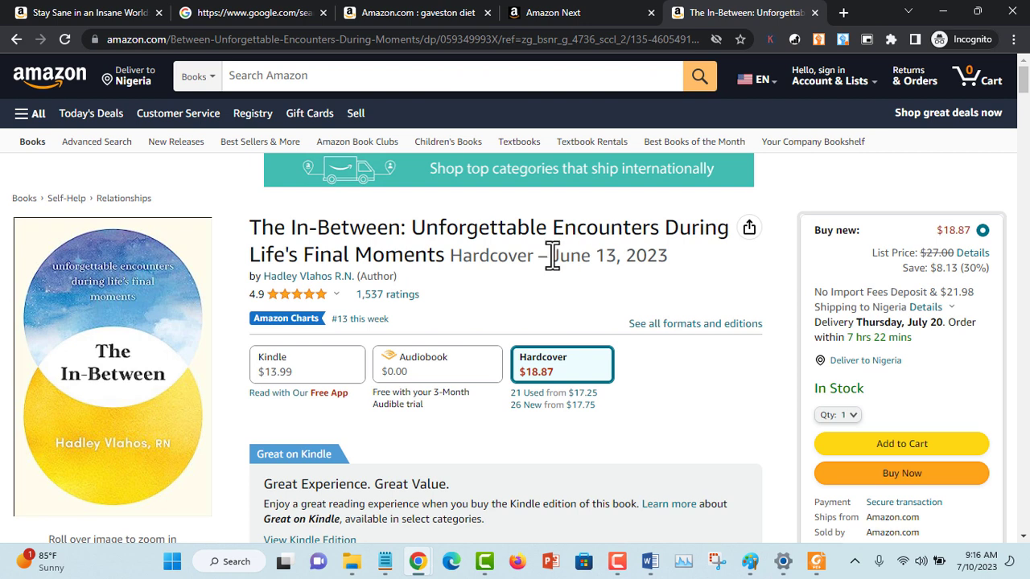
{"action": "left_click_drag", "start_coordinate": [554, 260], "coordinate": [671, 258]}
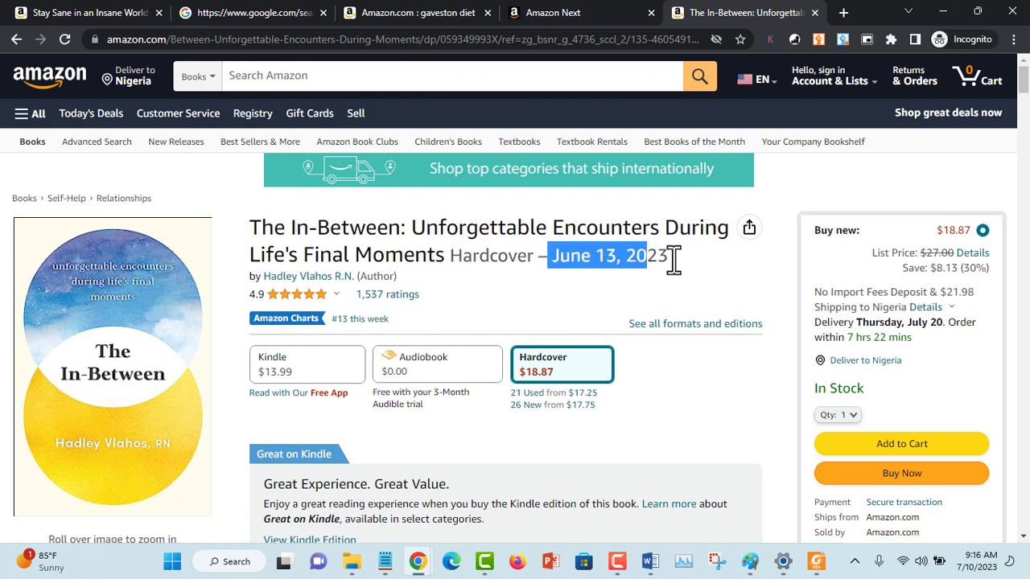
{"action": "left_click", "coordinate": [716, 281]}
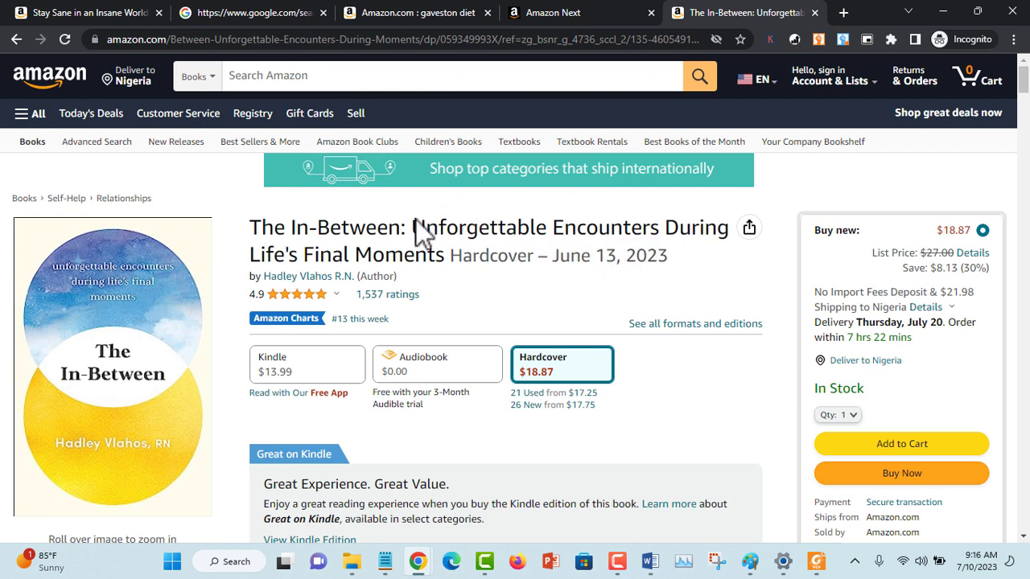
{"action": "double_click", "coordinate": [478, 229]}
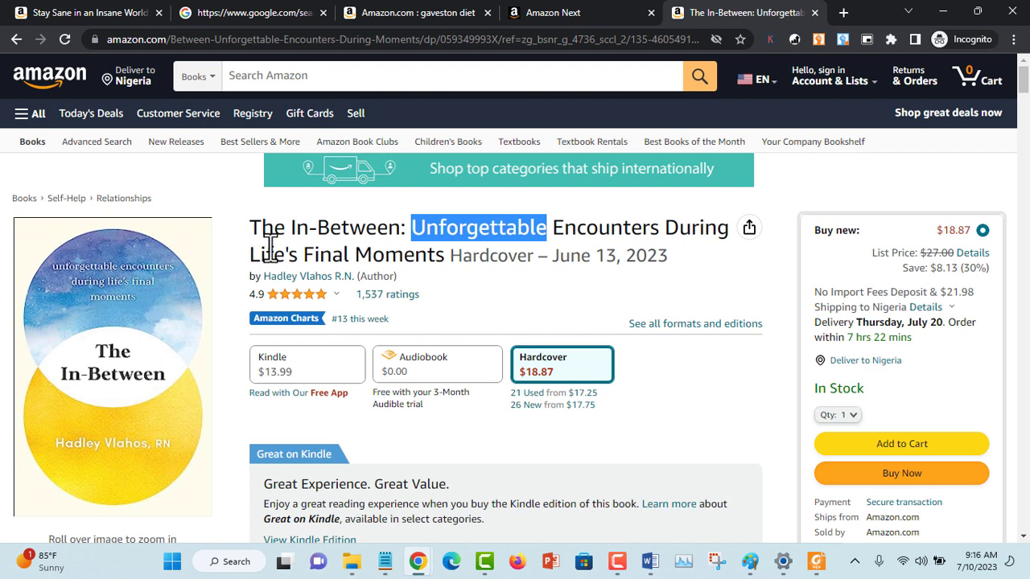
{"action": "left_click", "coordinate": [325, 236]}
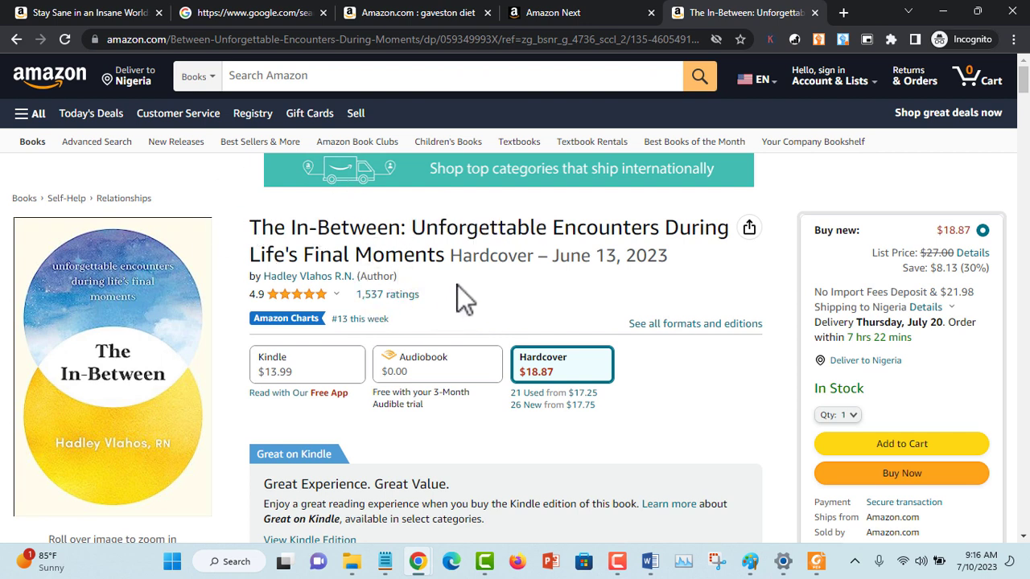
{"action": "left_click_drag", "start_coordinate": [420, 295], "coordinate": [362, 300]}
{"action": "left_click", "coordinate": [535, 244]}
Examine the book's Amazon listing, including product details, customer reviews, author section and editorial reviews, and return to the title area.
{"action": "scroll", "coordinate": [563, 386], "scroll_direction": "down", "scroll_amount": 6}
{"action": "scroll", "coordinate": [523, 354], "scroll_direction": "up", "scroll_amount": 6}
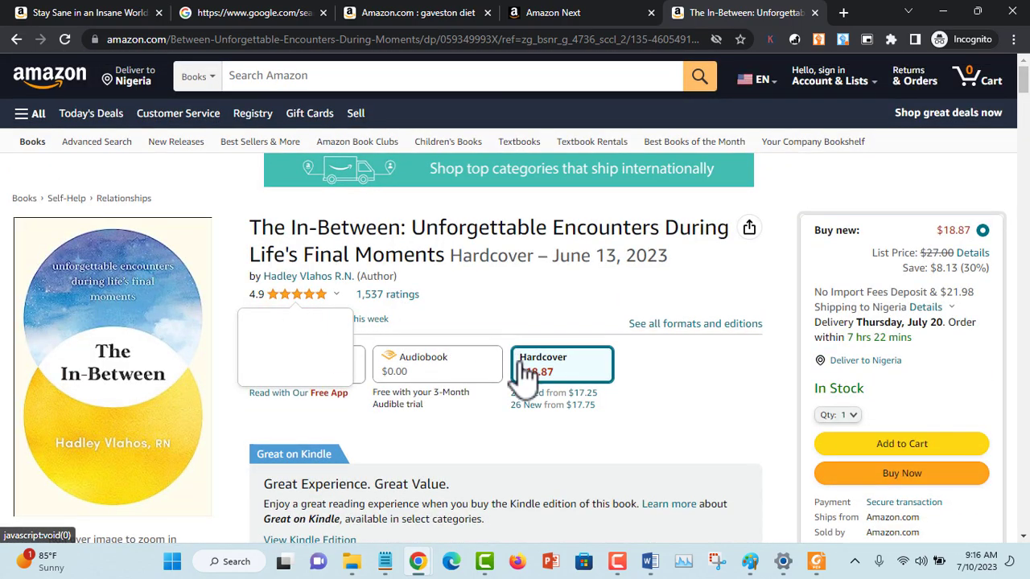
{"action": "scroll", "coordinate": [523, 377], "scroll_direction": "down", "scroll_amount": 3}
{"action": "scroll", "coordinate": [515, 370], "scroll_direction": "down", "scroll_amount": 10}
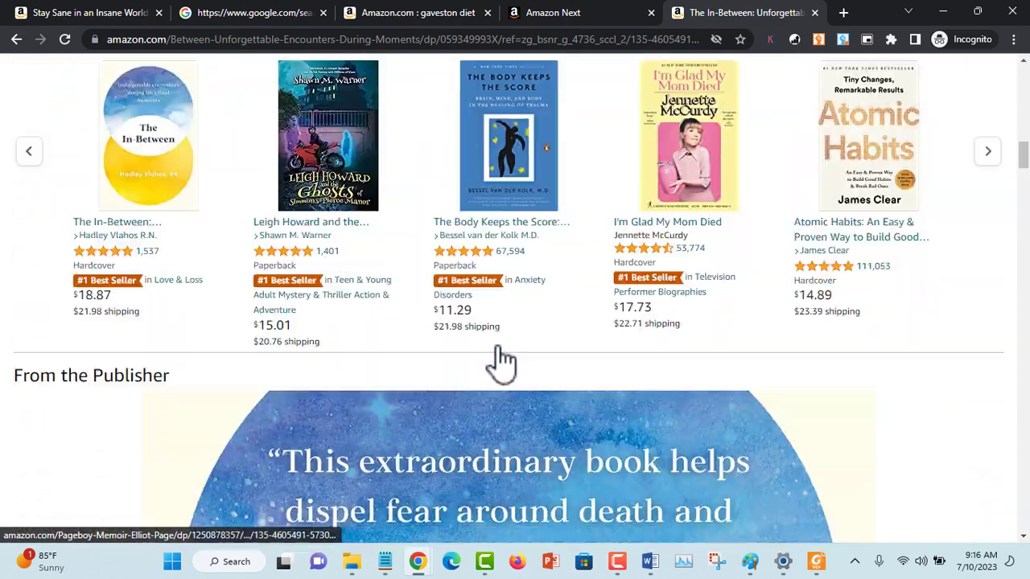
{"action": "scroll", "coordinate": [515, 362], "scroll_direction": "down", "scroll_amount": 15}
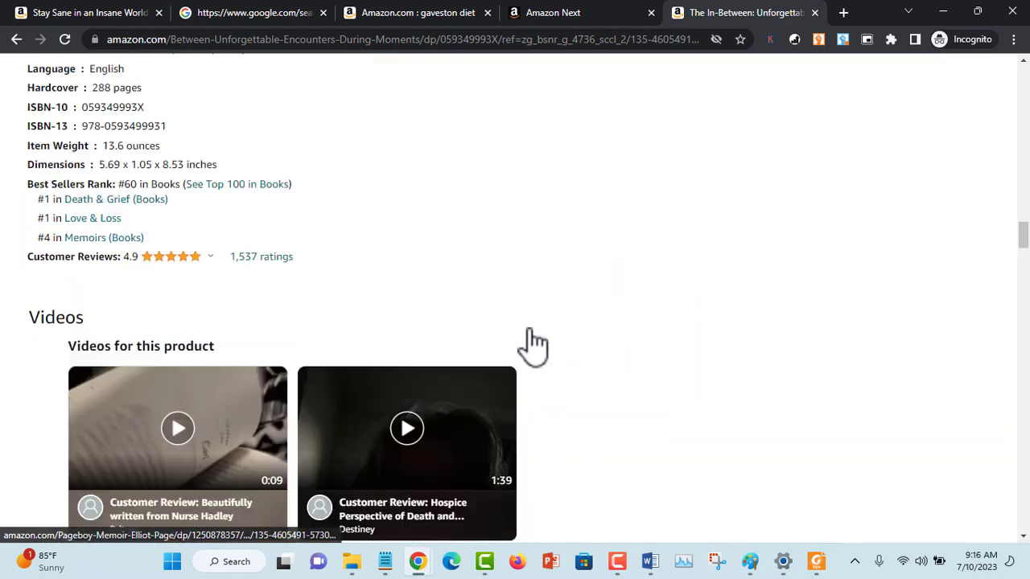
{"action": "scroll", "coordinate": [532, 360], "scroll_direction": "down", "scroll_amount": 9}
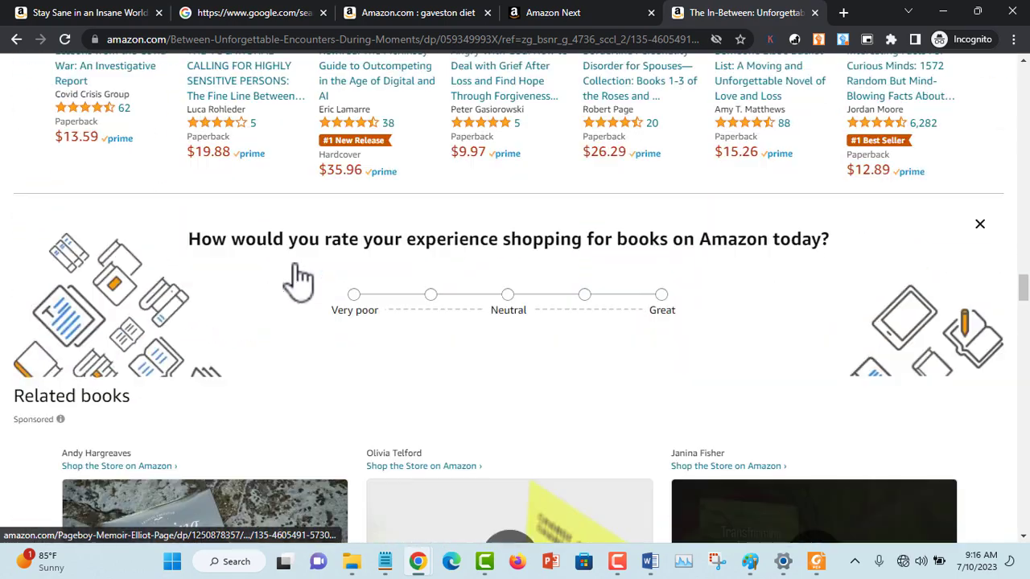
{"action": "scroll", "coordinate": [300, 300], "scroll_direction": "down", "scroll_amount": 8}
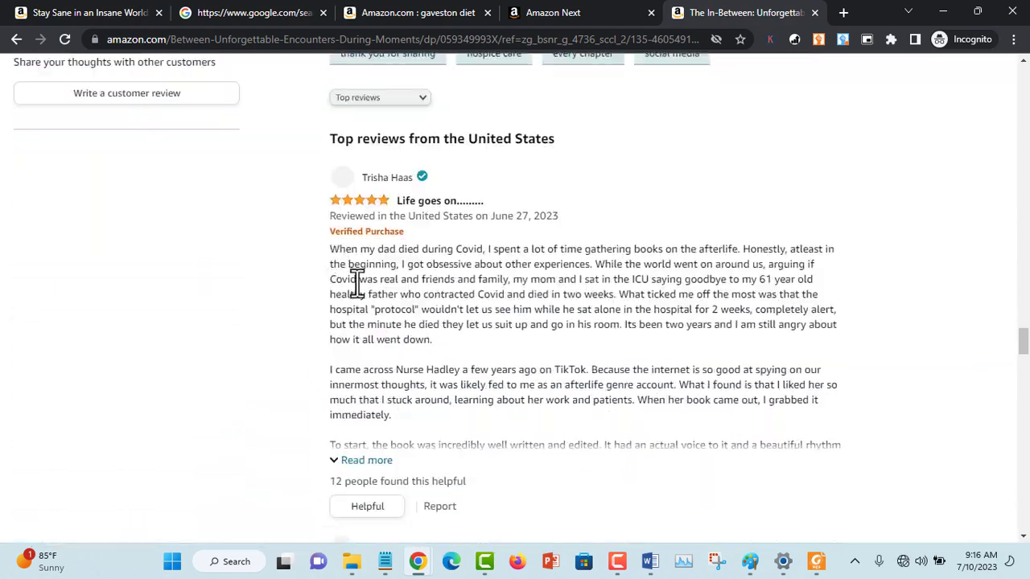
{"action": "scroll", "coordinate": [624, 318], "scroll_direction": "down", "scroll_amount": 3}
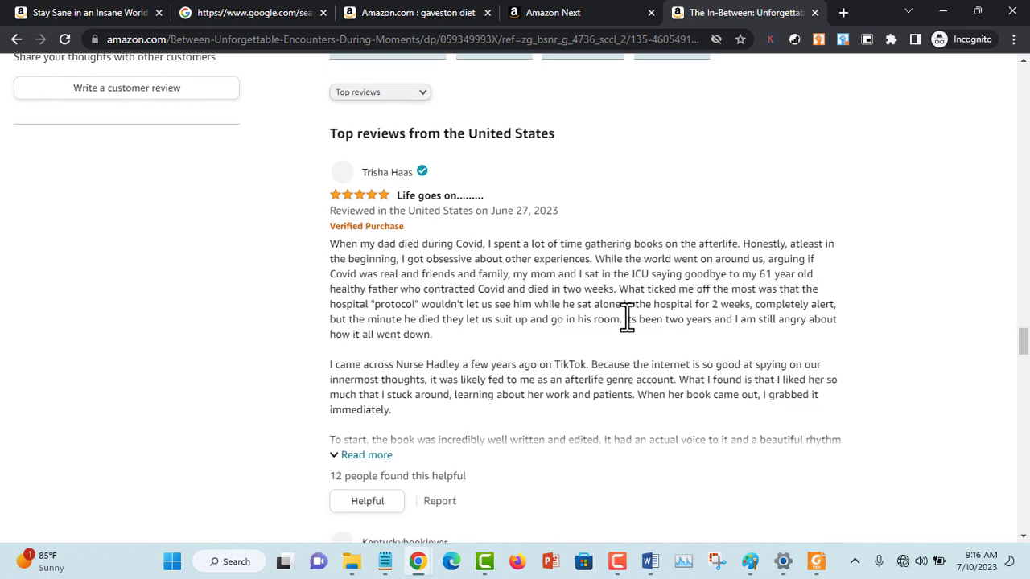
{"action": "scroll", "coordinate": [437, 375], "scroll_direction": "down", "scroll_amount": 1}
{"action": "scroll", "coordinate": [451, 338], "scroll_direction": "up", "scroll_amount": 20}
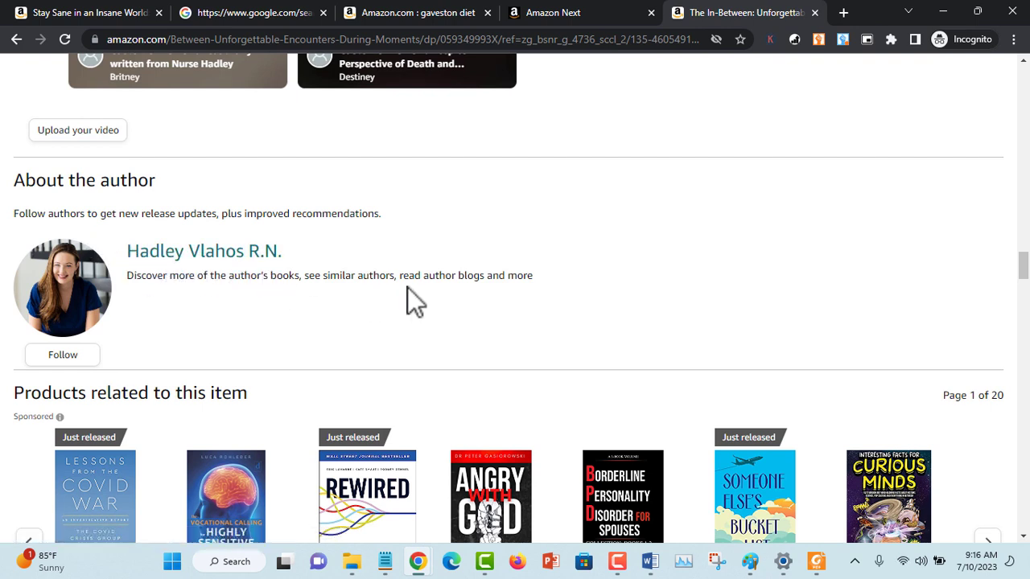
{"action": "scroll", "coordinate": [407, 288], "scroll_direction": "up", "scroll_amount": 15}
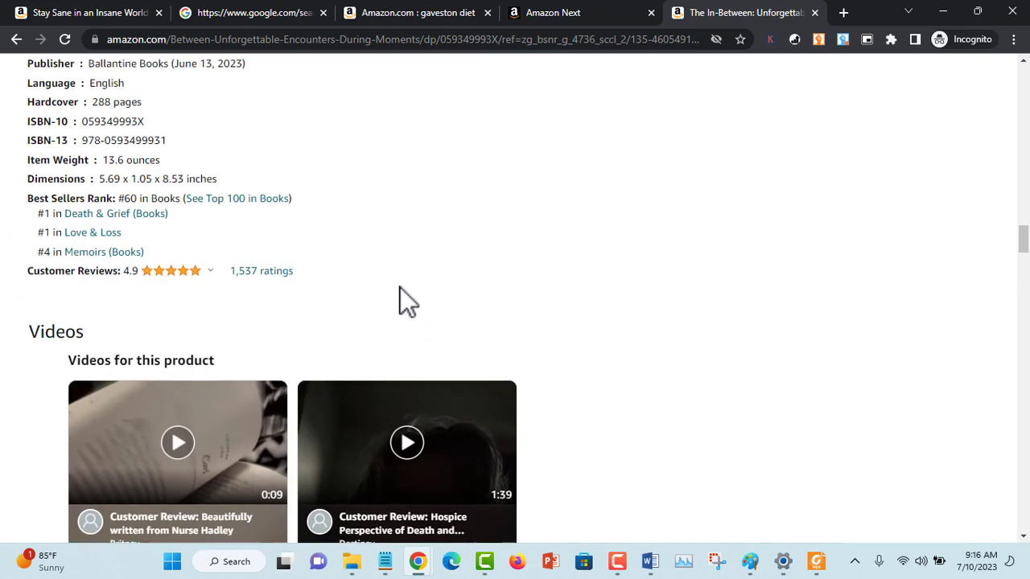
{"action": "scroll", "coordinate": [405, 298], "scroll_direction": "down", "scroll_amount": 2}
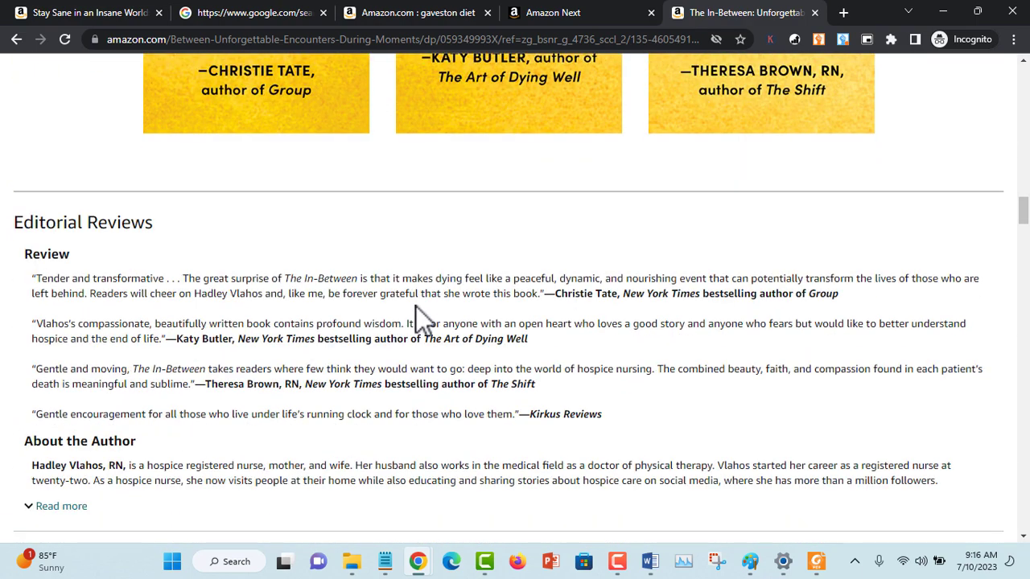
{"action": "scroll", "coordinate": [416, 307], "scroll_direction": "up", "scroll_amount": 20}
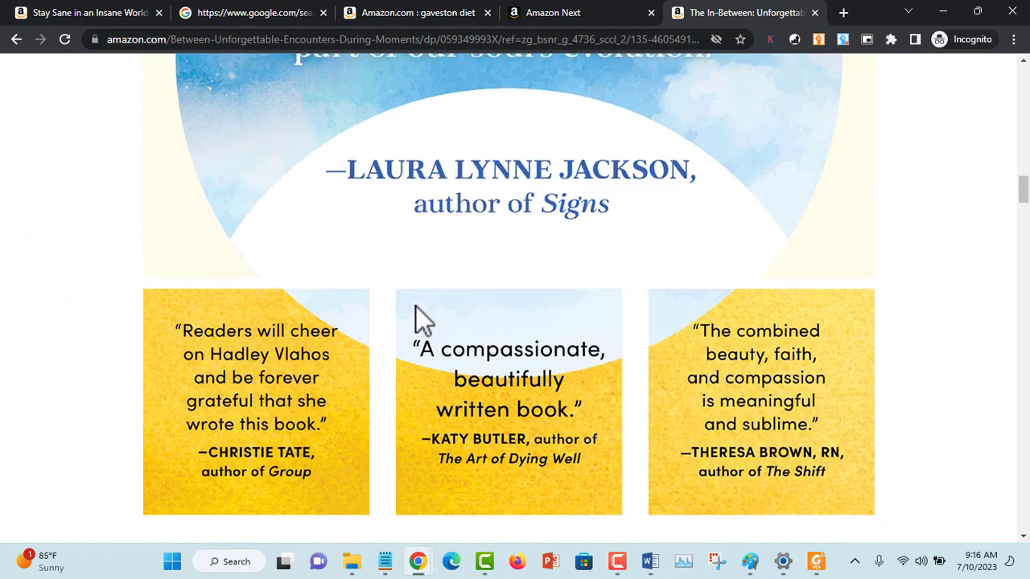
{"action": "scroll", "coordinate": [413, 310], "scroll_direction": "up", "scroll_amount": 10}
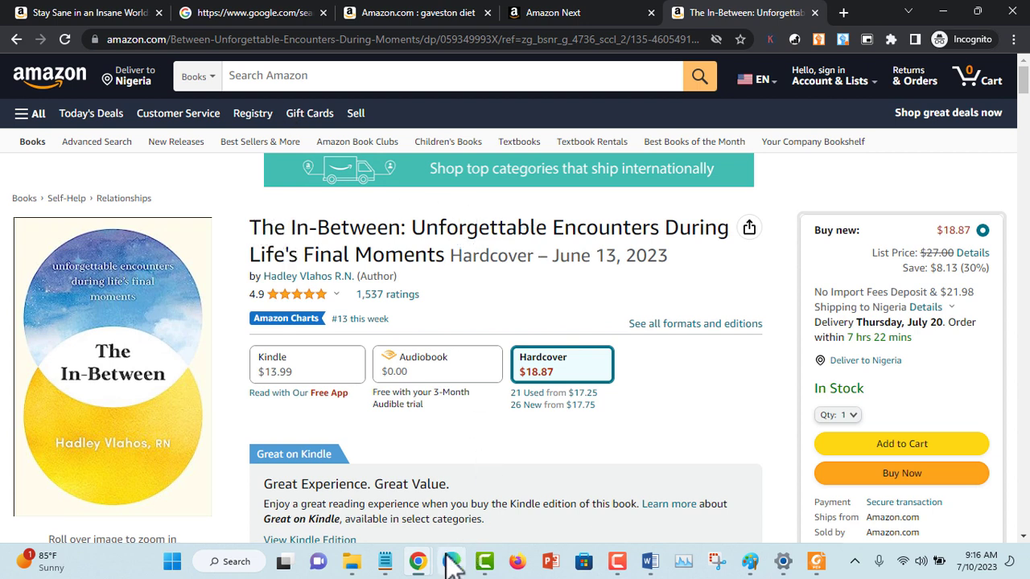
Switch back to the Canva design and browse for files to upload in New Volume (G:) > Backup > KDP-Interiors > KDP-Interiors.
{"action": "mouse_move", "coordinate": [425, 563]}
{"action": "left_click", "coordinate": [368, 468]}
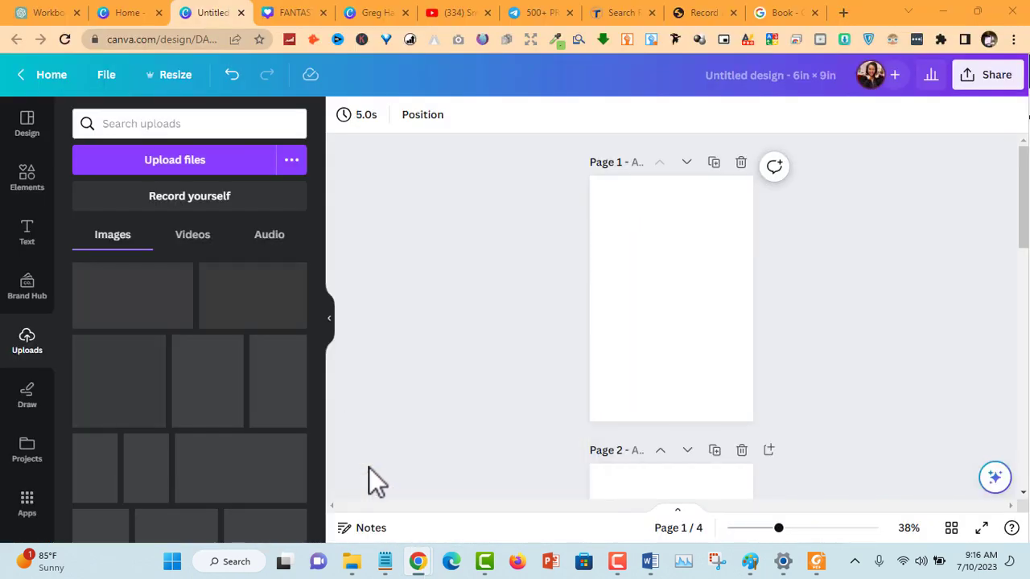
{"action": "left_click", "coordinate": [177, 161]}
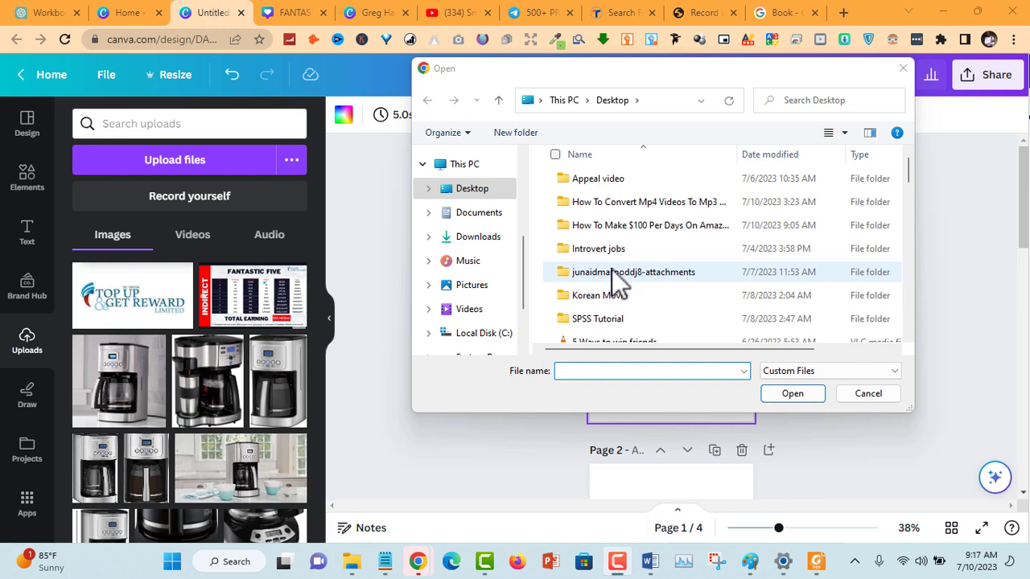
{"action": "scroll", "coordinate": [508, 317], "scroll_direction": "down", "scroll_amount": 2}
{"action": "left_click", "coordinate": [476, 329]}
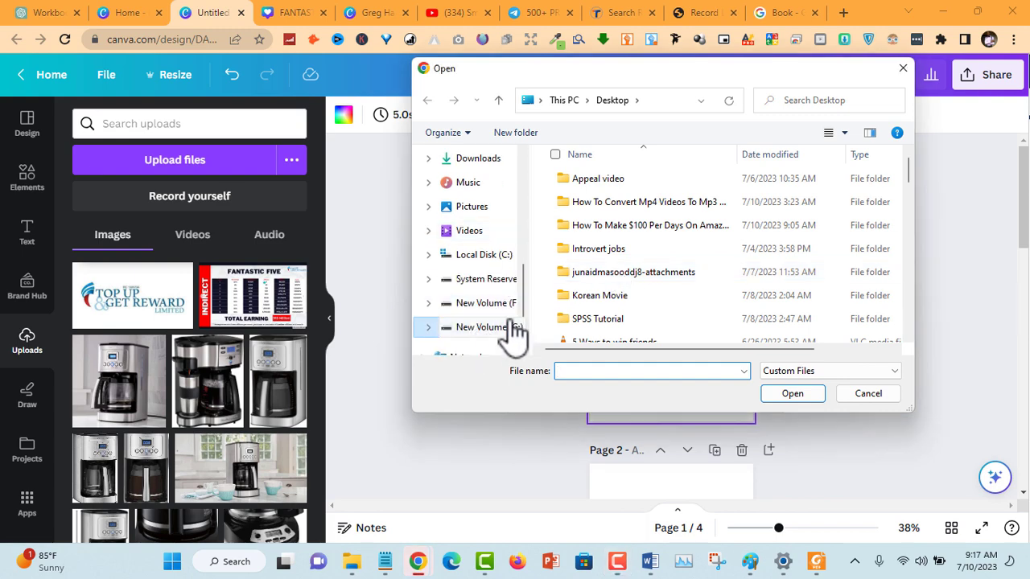
{"action": "left_click", "coordinate": [606, 225]}
{"action": "double_click", "coordinate": [606, 226]}
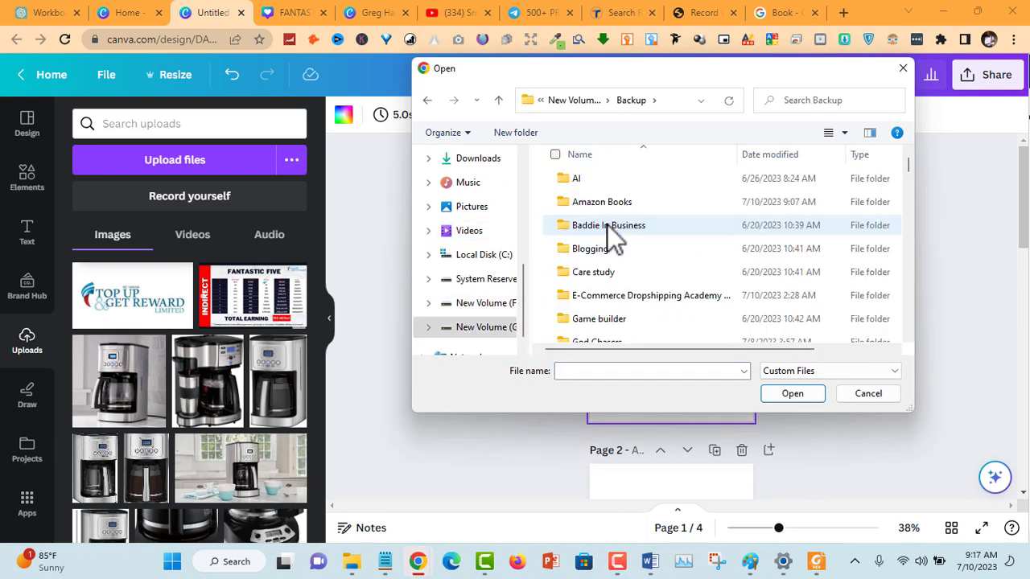
{"action": "key", "text": "k"}
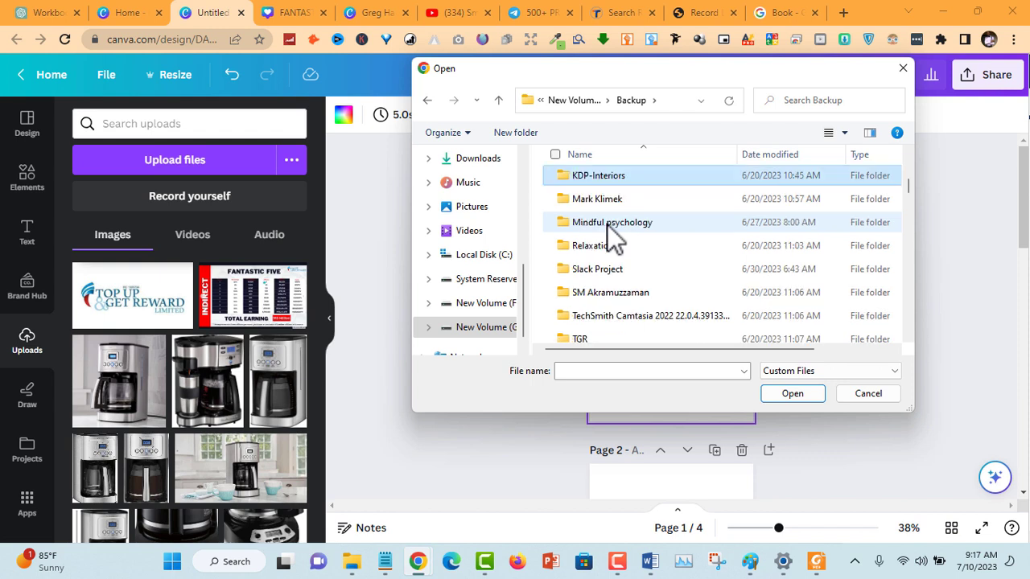
{"action": "key", "text": "Return"}
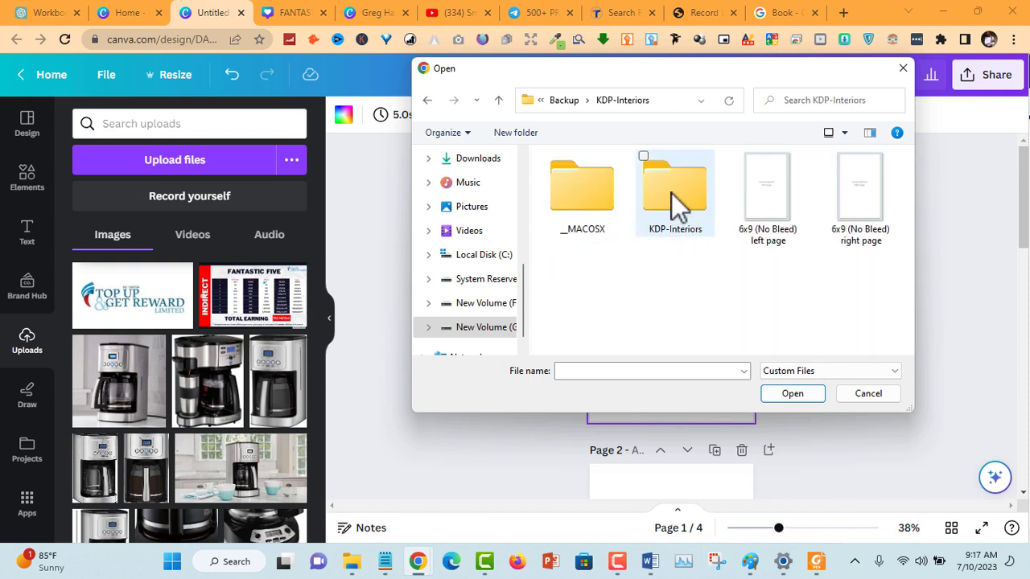
{"action": "double_click", "coordinate": [702, 212]}
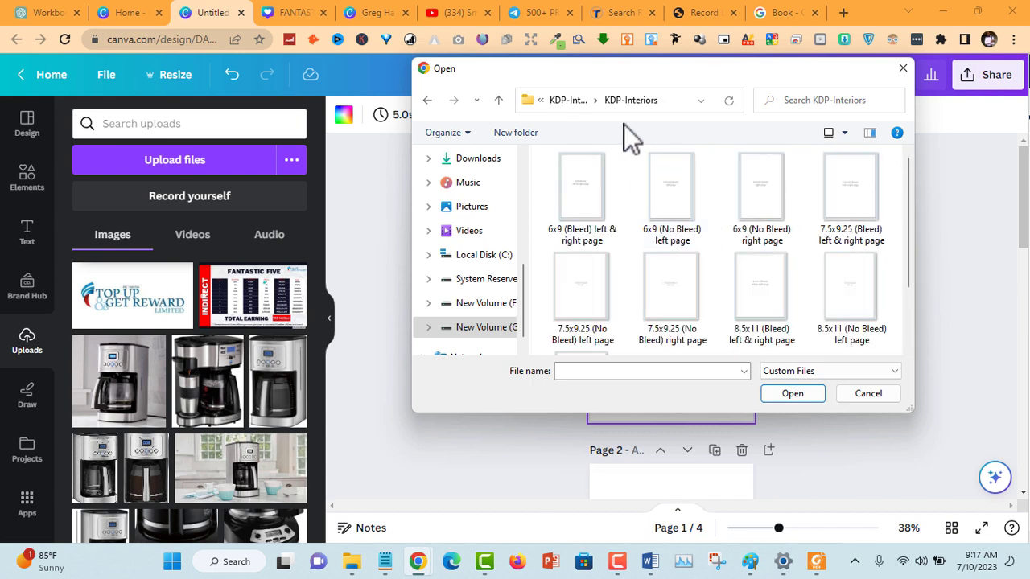
Compare the files in the parent folder, return to the inner KDP-Interiors folder and upload "6x9 (No Bleed) left page" to Canva.
{"action": "left_click", "coordinate": [577, 102]}
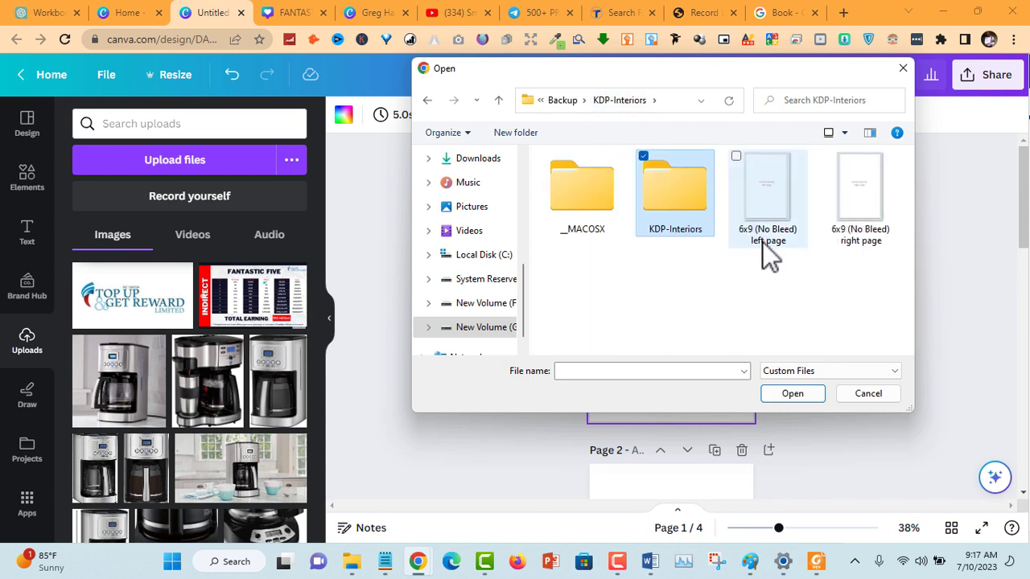
{"action": "double_click", "coordinate": [713, 215]}
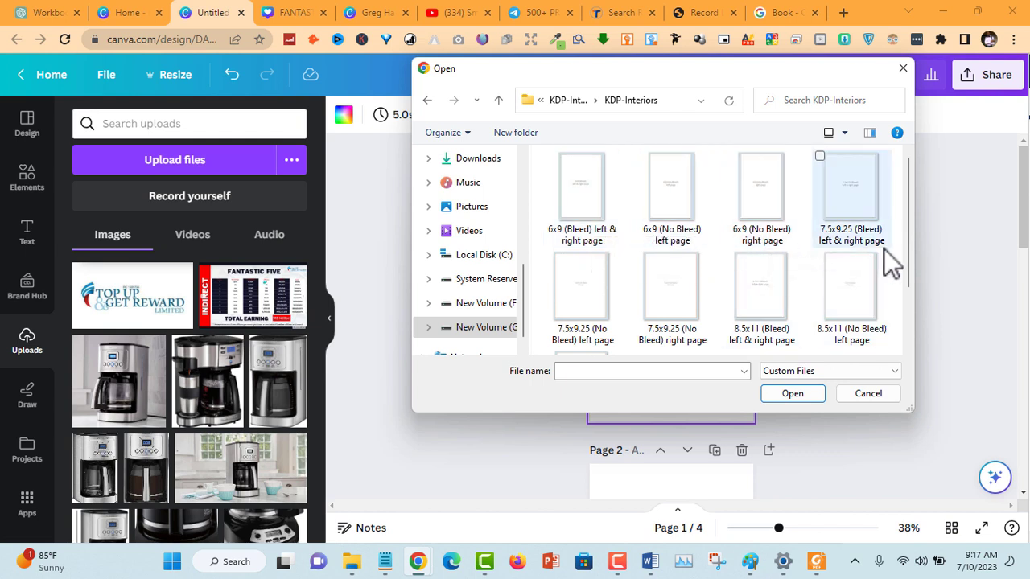
{"action": "left_click_drag", "start_coordinate": [911, 257], "coordinate": [904, 216]}
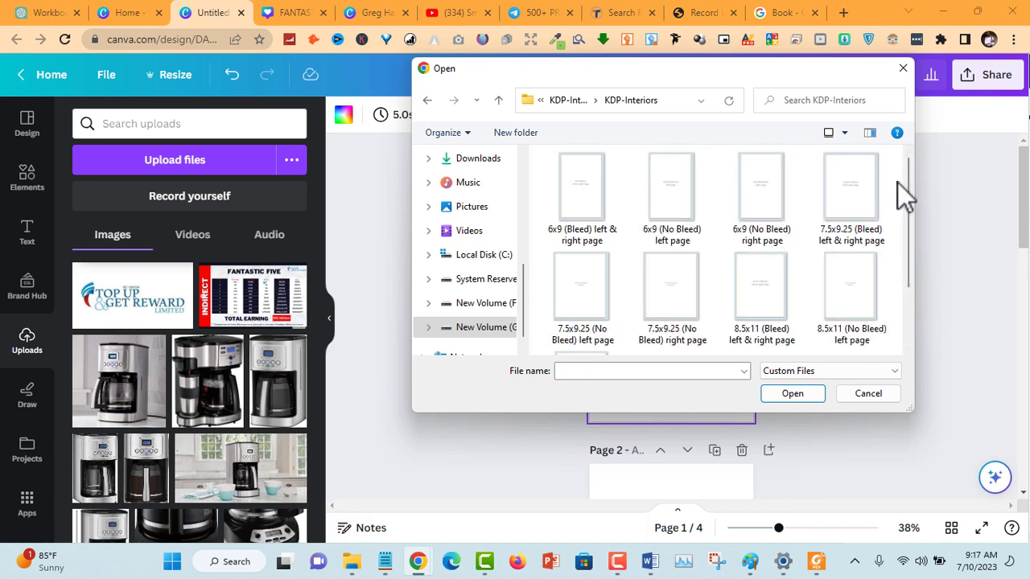
{"action": "double_click", "coordinate": [692, 212]}
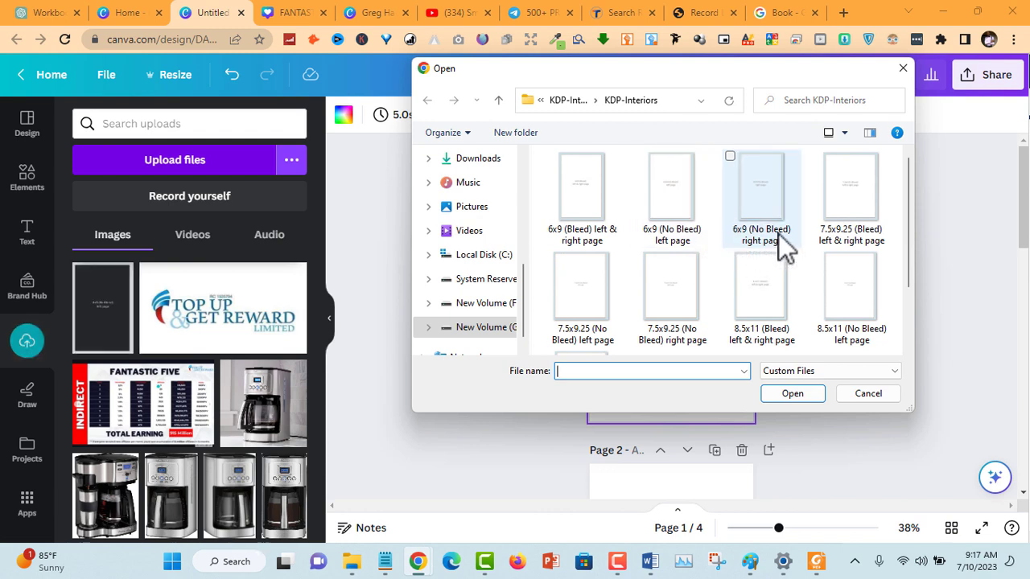
Upload "6x9 (No Bleed) right page" and "6x9 (Bleed) left & right page" to Canva, and check the interior notes in the Workbook text file.
{"action": "left_click", "coordinate": [778, 241]}
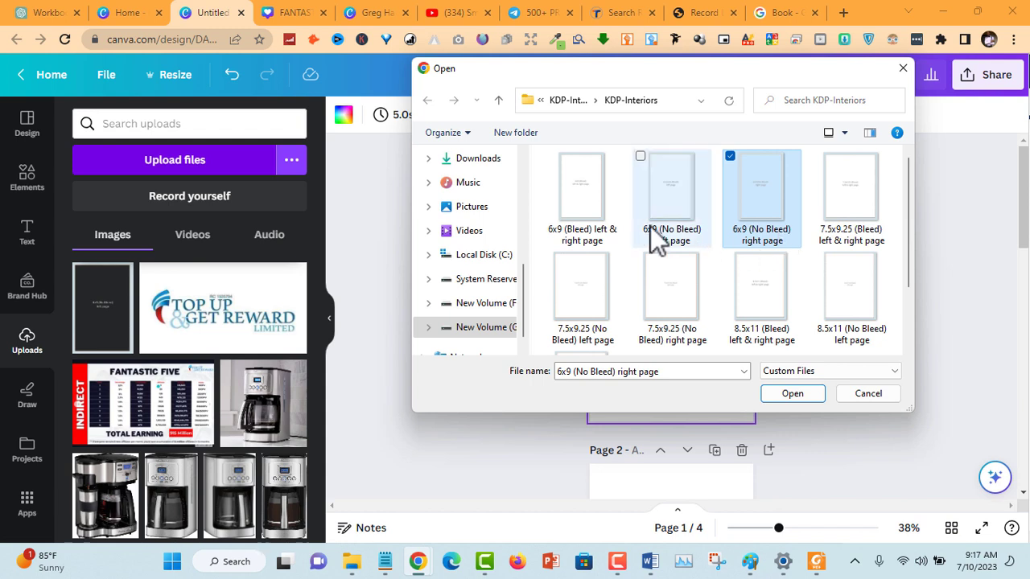
{"action": "left_click", "coordinate": [586, 206], "text": "ctrl"}
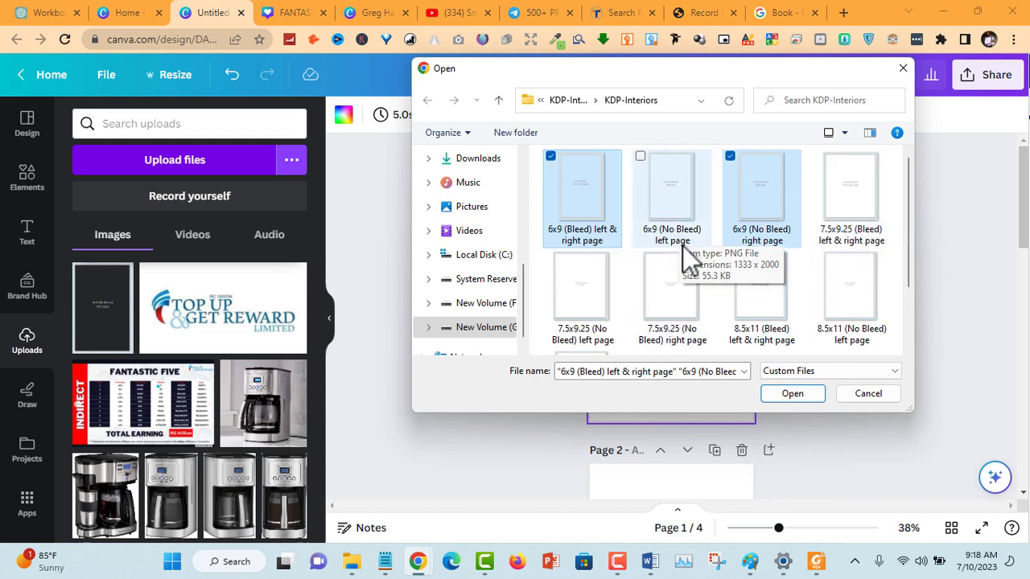
{"action": "scroll", "coordinate": [764, 277], "scroll_direction": "down", "scroll_amount": 2}
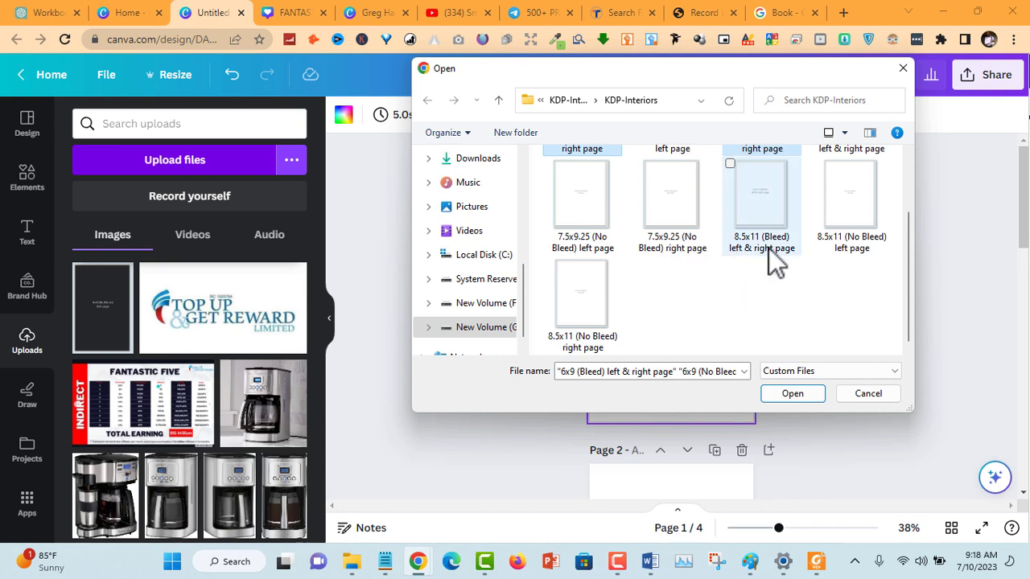
{"action": "scroll", "coordinate": [769, 248], "scroll_direction": "up", "scroll_amount": 2}
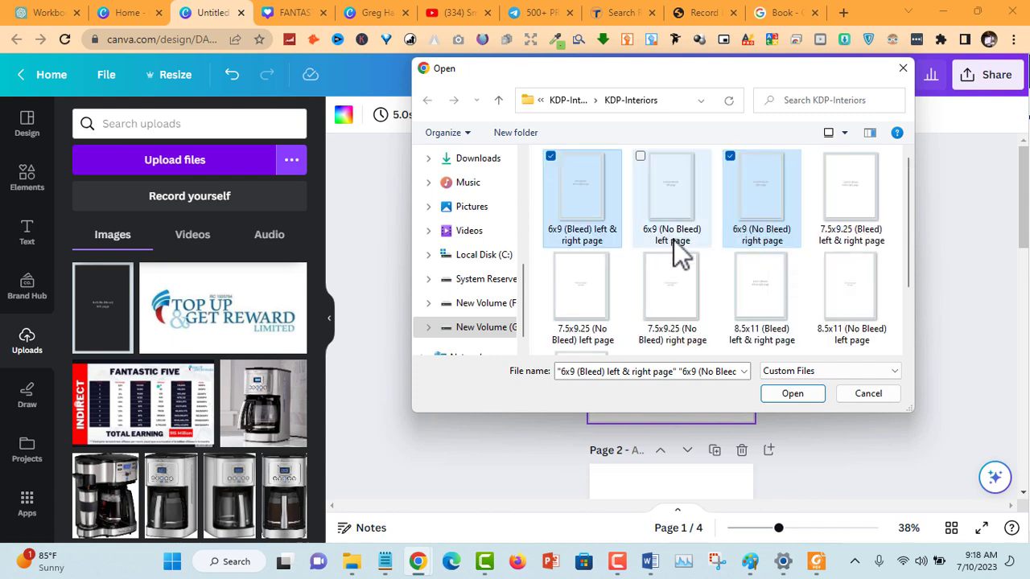
{"action": "left_click", "coordinate": [788, 394]}
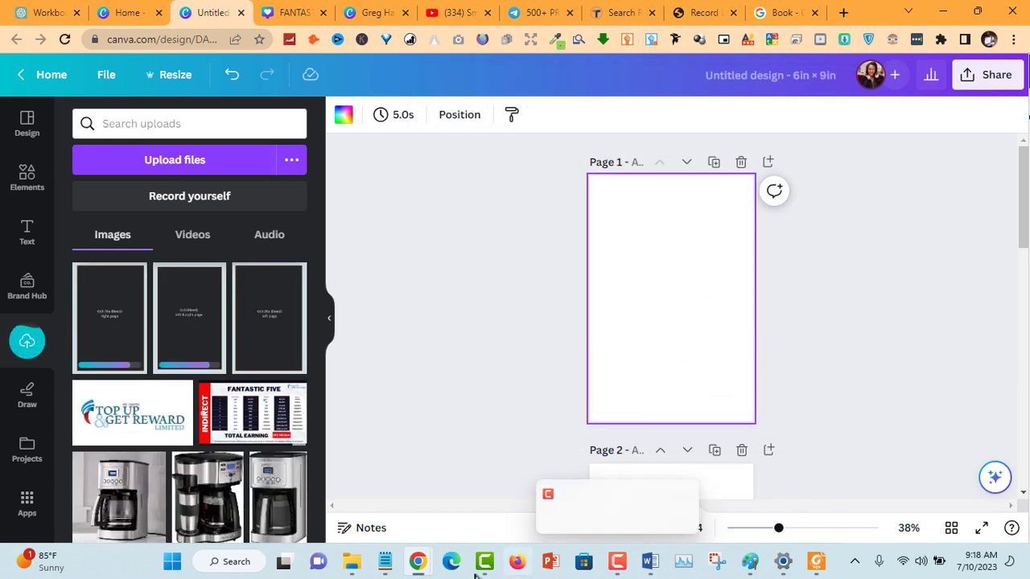
{"action": "left_click", "coordinate": [384, 562]}
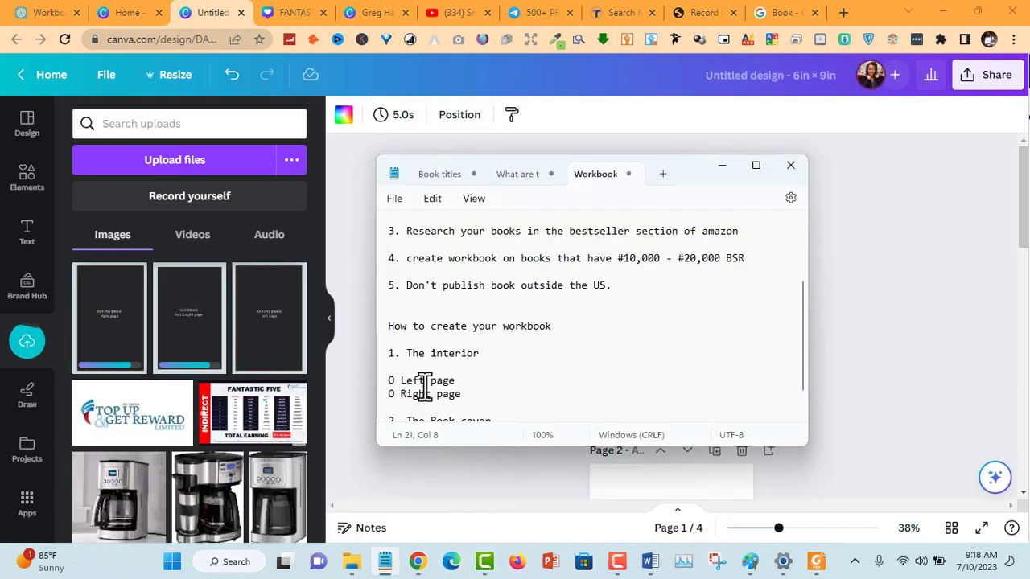
{"action": "left_click", "coordinate": [953, 313]}
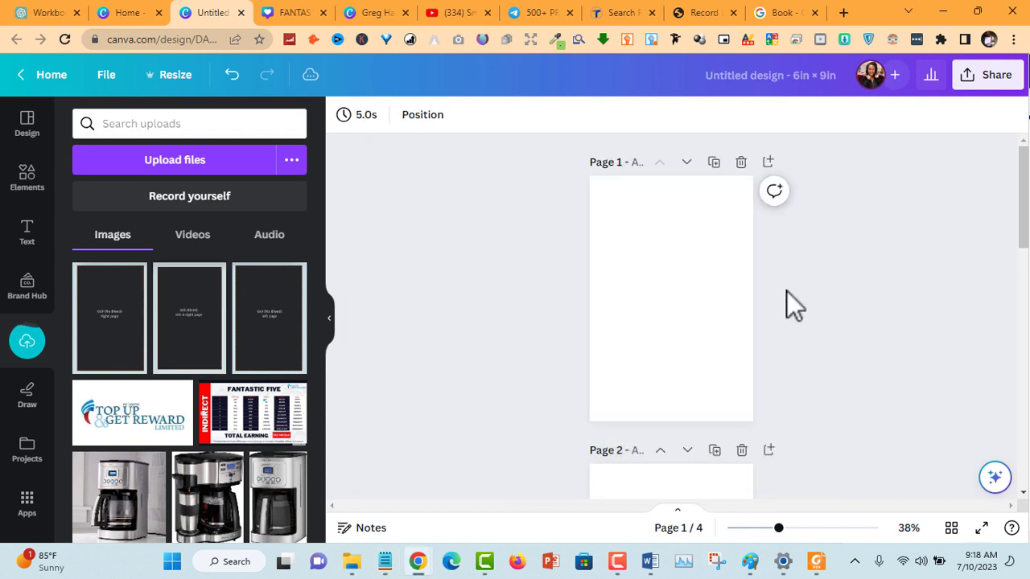
{"action": "left_click", "coordinate": [193, 344]}
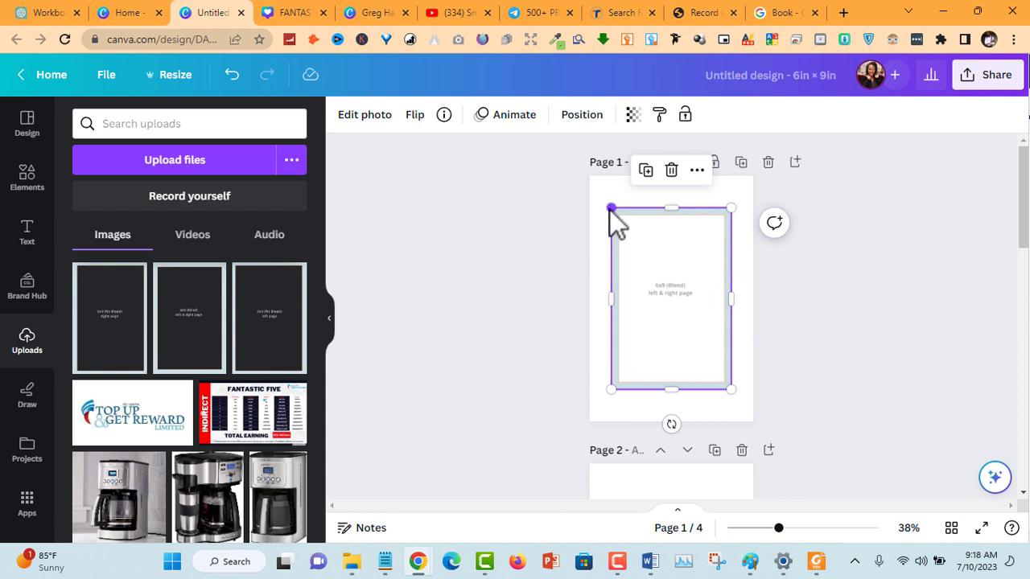
{"action": "left_click_drag", "start_coordinate": [610, 209], "coordinate": [584, 176]}
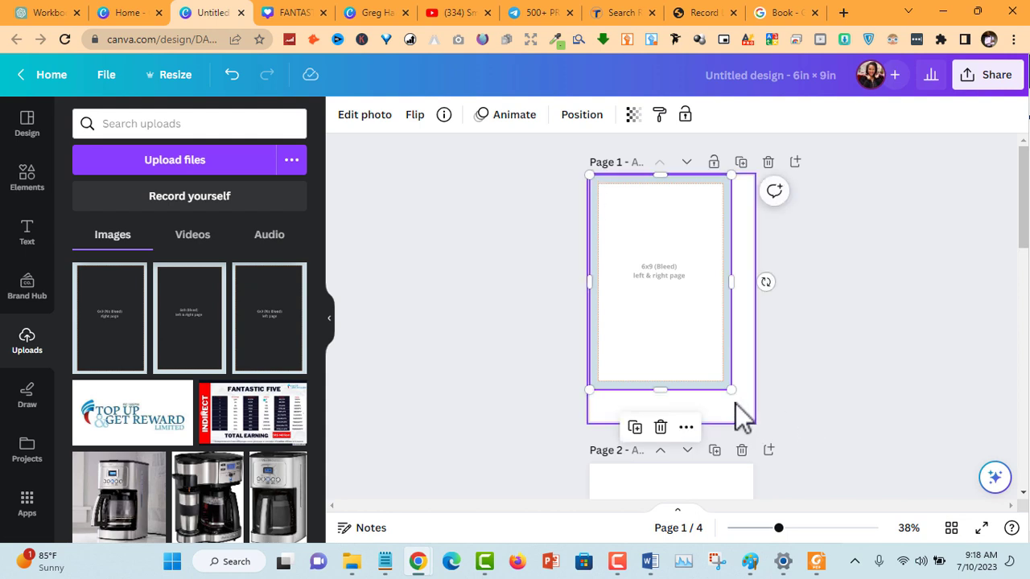
{"action": "left_click_drag", "start_coordinate": [735, 395], "coordinate": [756, 416]}
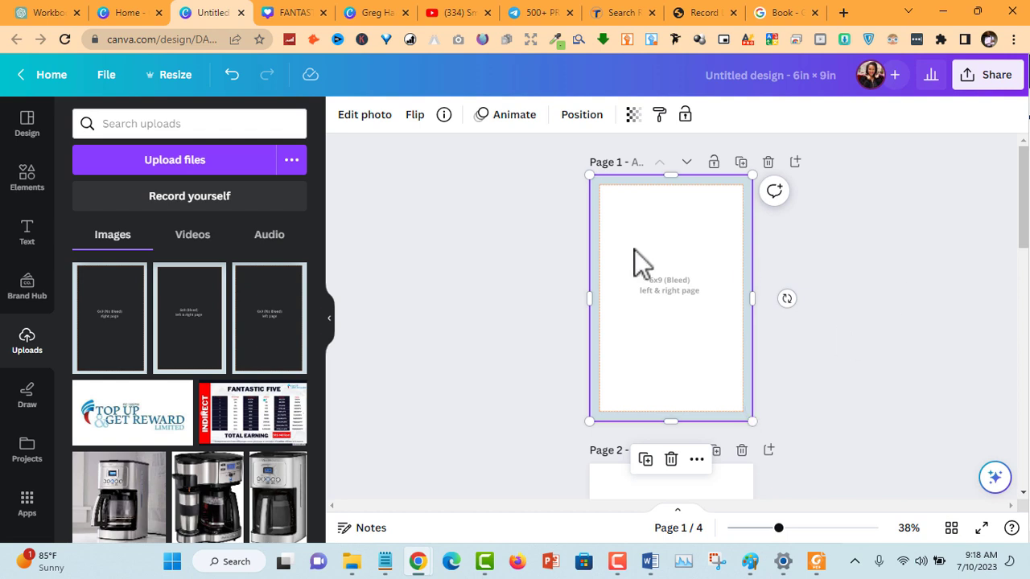
{"action": "left_click", "coordinate": [669, 460]}
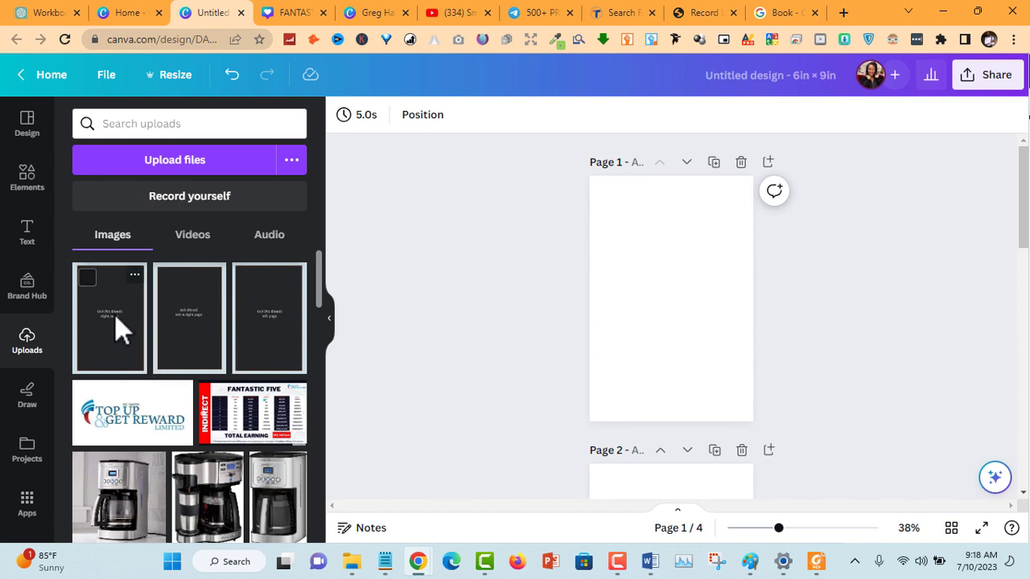
Add the "6x9 (No Bleed) left page" template to page 1 and enlarge it to fill the whole page.
{"action": "left_click", "coordinate": [274, 340]}
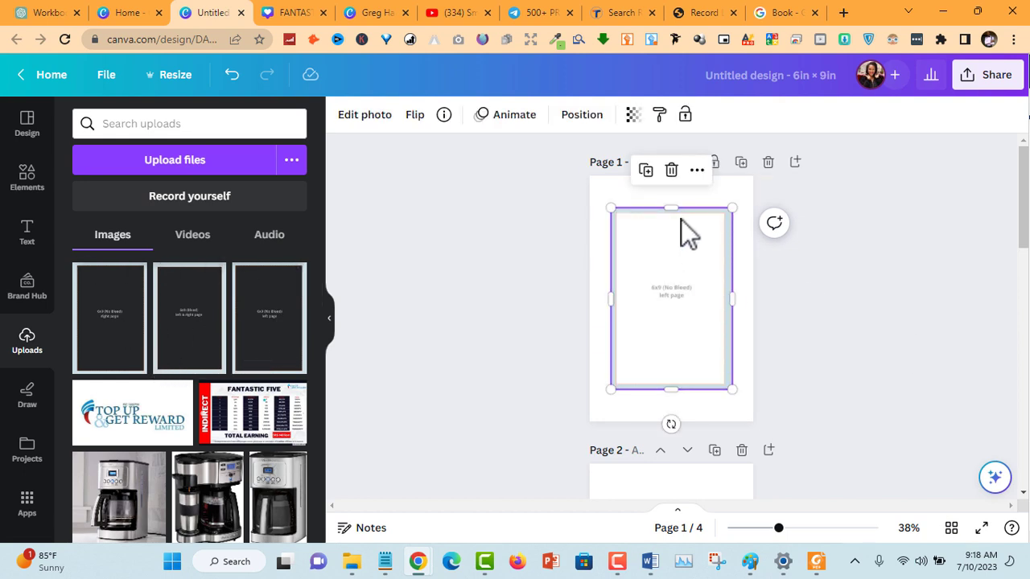
{"action": "left_click_drag", "start_coordinate": [612, 209], "coordinate": [588, 176]}
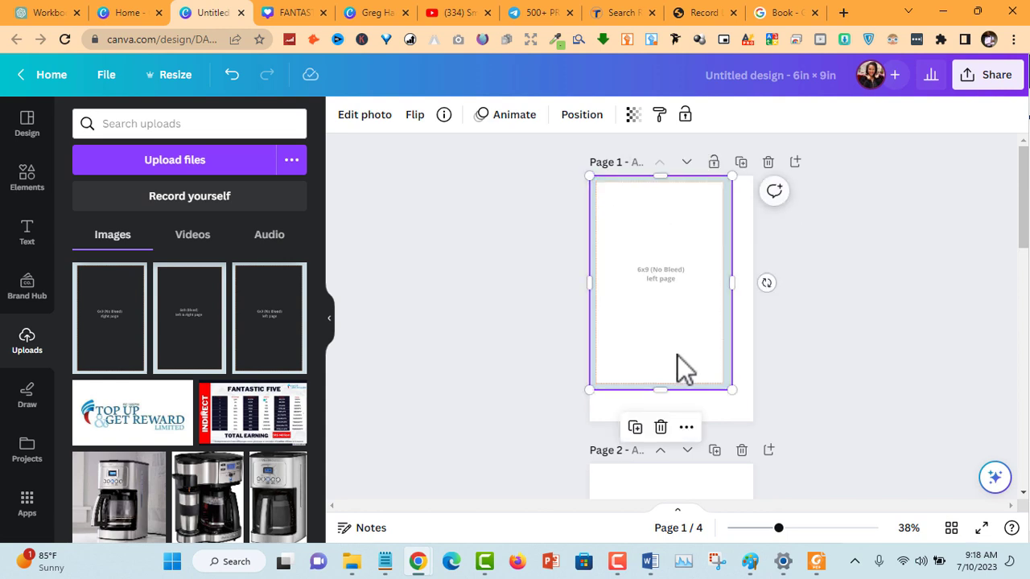
{"action": "left_click", "coordinate": [737, 396]}
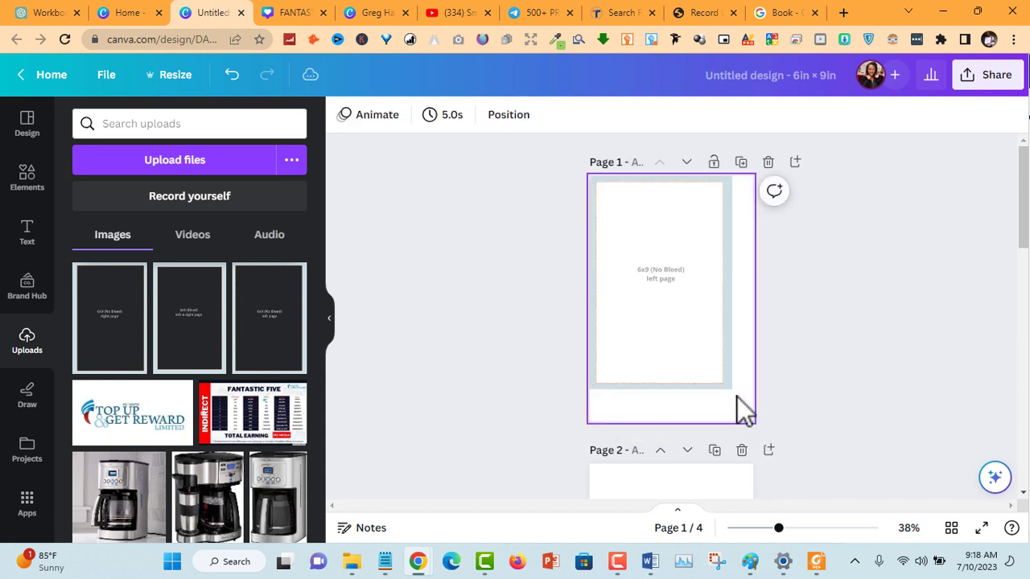
{"action": "left_click", "coordinate": [726, 386]}
{"action": "left_click_drag", "start_coordinate": [727, 393], "coordinate": [755, 417]}
Add the "6x9 (No Bleed) right page" template to page 2 and enlarge it to 6 by 9 in, filling the page.
{"action": "scroll", "coordinate": [692, 362], "scroll_direction": "down", "scroll_amount": 3}
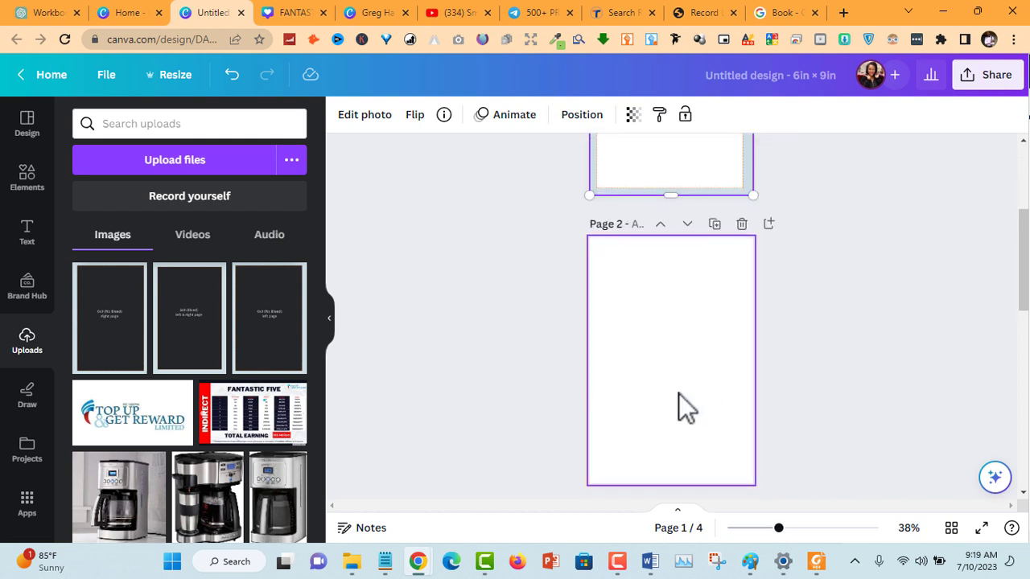
{"action": "left_click", "coordinate": [671, 382]}
{"action": "left_click_drag", "start_coordinate": [129, 306], "coordinate": [578, 347]}
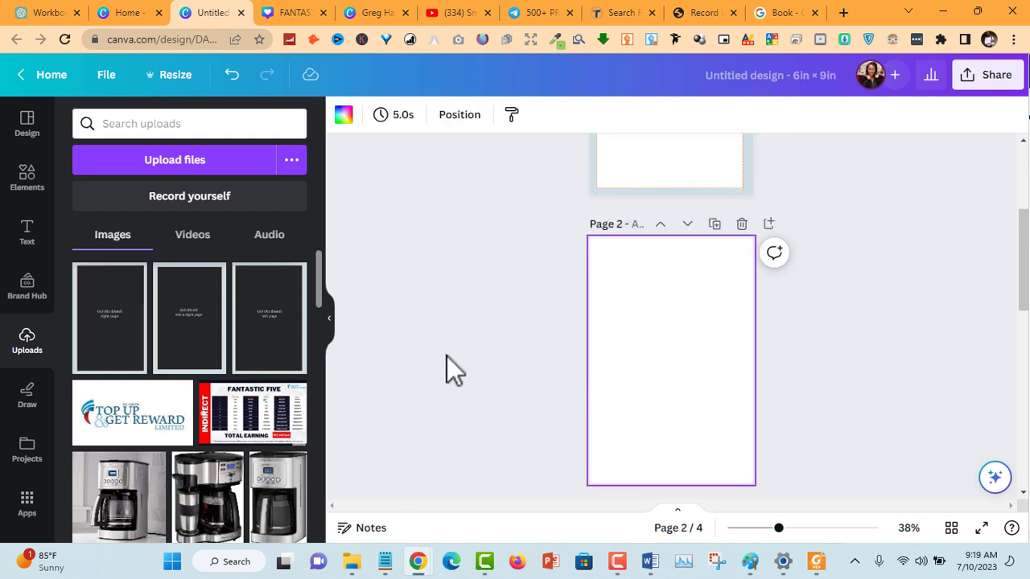
{"action": "left_click", "coordinate": [103, 322]}
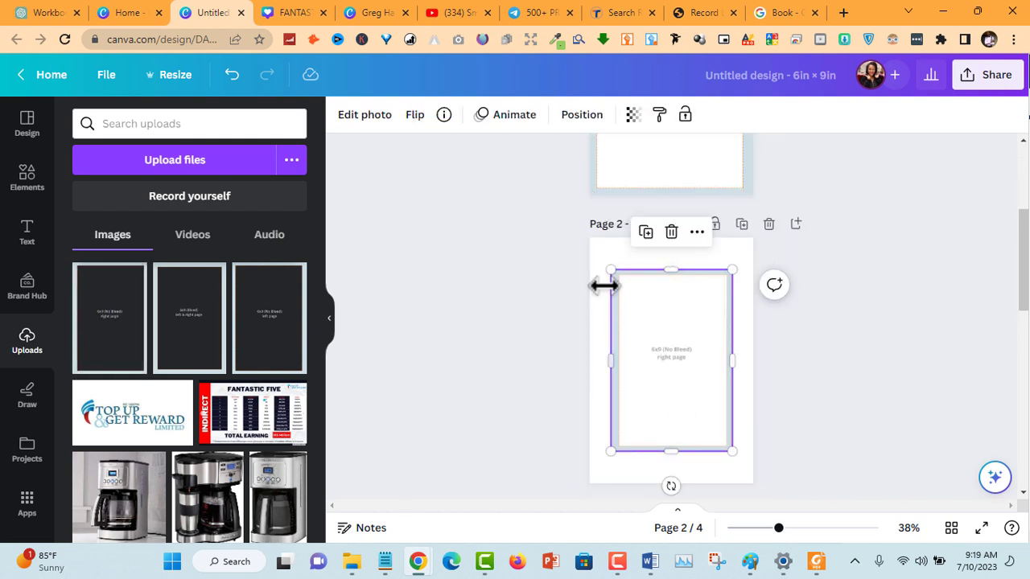
{"action": "left_click_drag", "start_coordinate": [607, 272], "coordinate": [590, 236]}
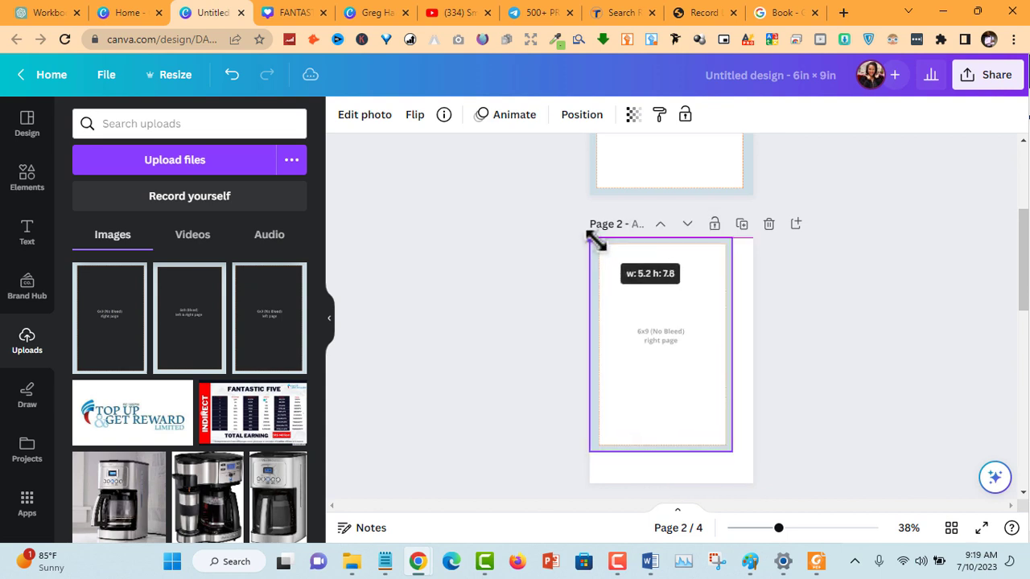
{"action": "left_click_drag", "start_coordinate": [730, 452], "coordinate": [745, 483]}
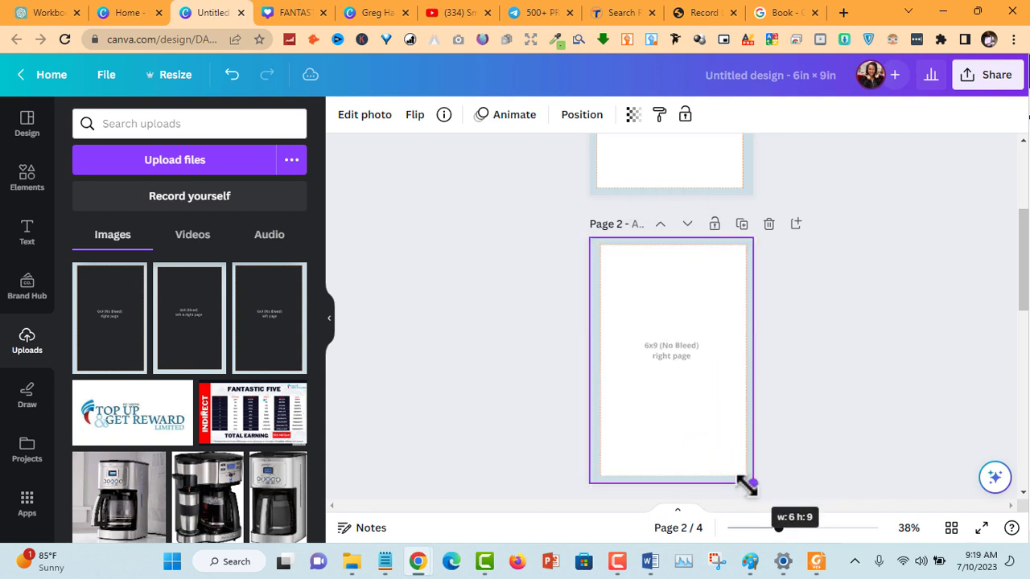
Examine the left and right page templates and their margins on pages 1 and 2, and the blank pages that follow.
{"action": "scroll", "coordinate": [893, 358], "scroll_direction": "up", "scroll_amount": 3}
{"action": "left_click", "coordinate": [692, 234]}
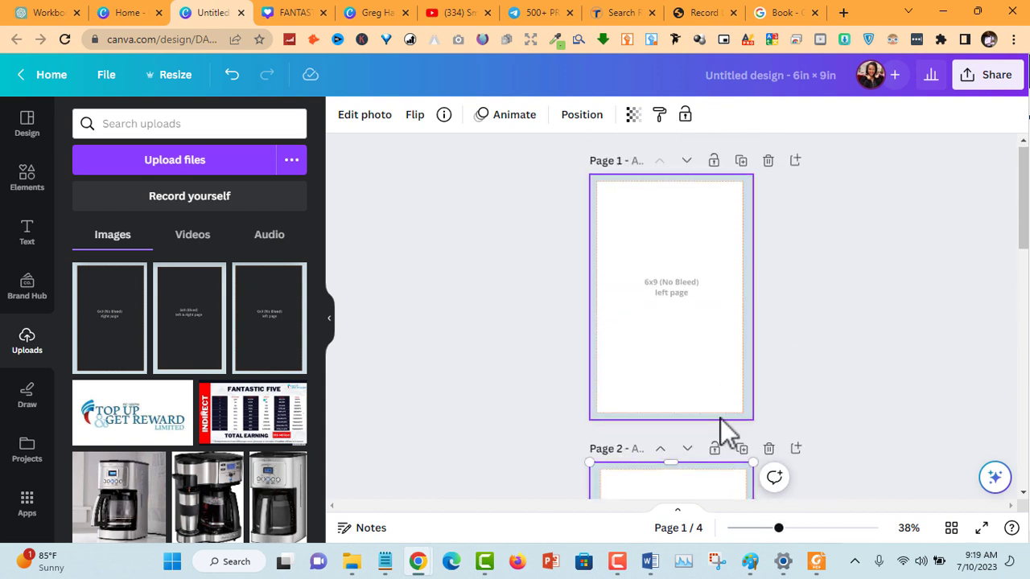
{"action": "scroll", "coordinate": [724, 451], "scroll_direction": "down", "scroll_amount": 7}
{"action": "scroll", "coordinate": [724, 378], "scroll_direction": "down", "scroll_amount": 3}
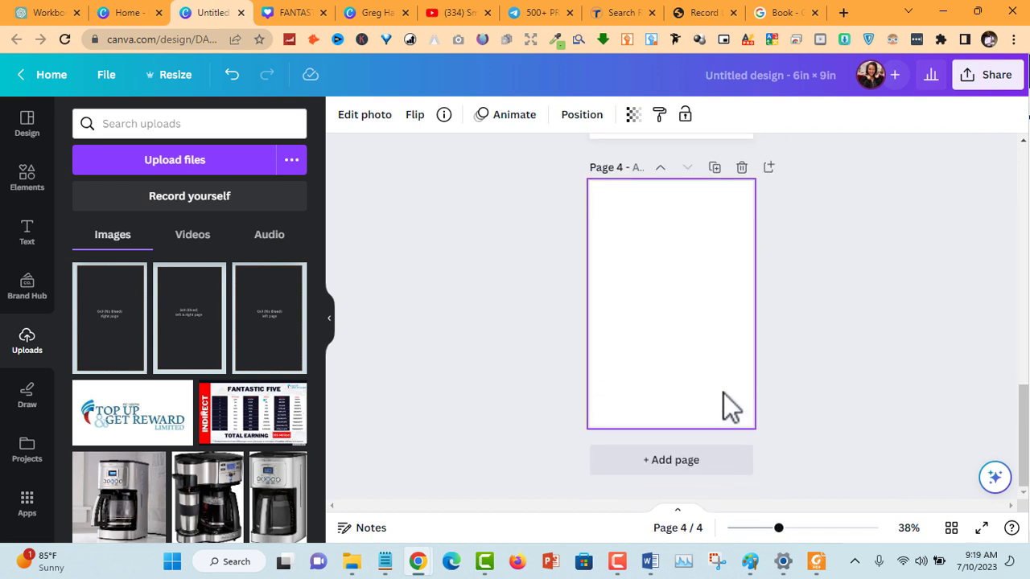
{"action": "scroll", "coordinate": [845, 326], "scroll_direction": "up", "scroll_amount": 6}
{"action": "scroll", "coordinate": [843, 323], "scroll_direction": "up", "scroll_amount": 3, "text": "ctrl"}
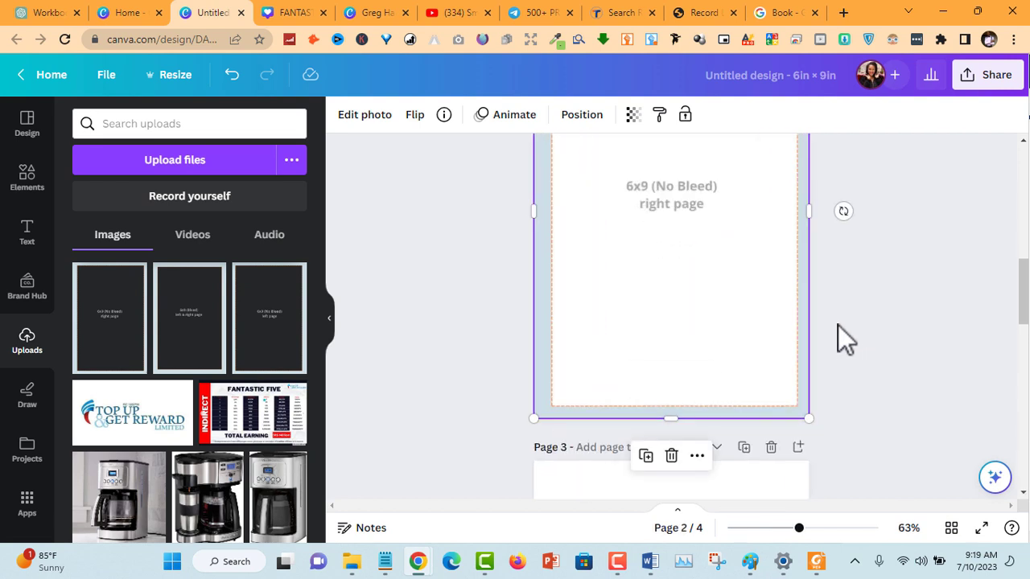
{"action": "scroll", "coordinate": [840, 324], "scroll_direction": "up", "scroll_amount": 6}
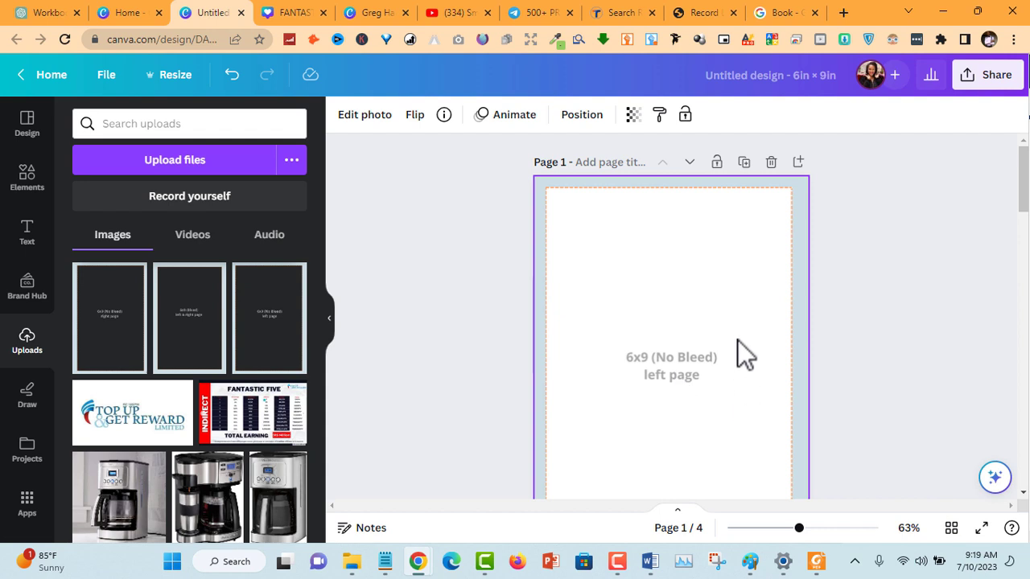
{"action": "scroll", "coordinate": [728, 386], "scroll_direction": "down", "scroll_amount": 5}
{"action": "scroll", "coordinate": [692, 337], "scroll_direction": "up", "scroll_amount": 5}
{"action": "left_click", "coordinate": [669, 266]}
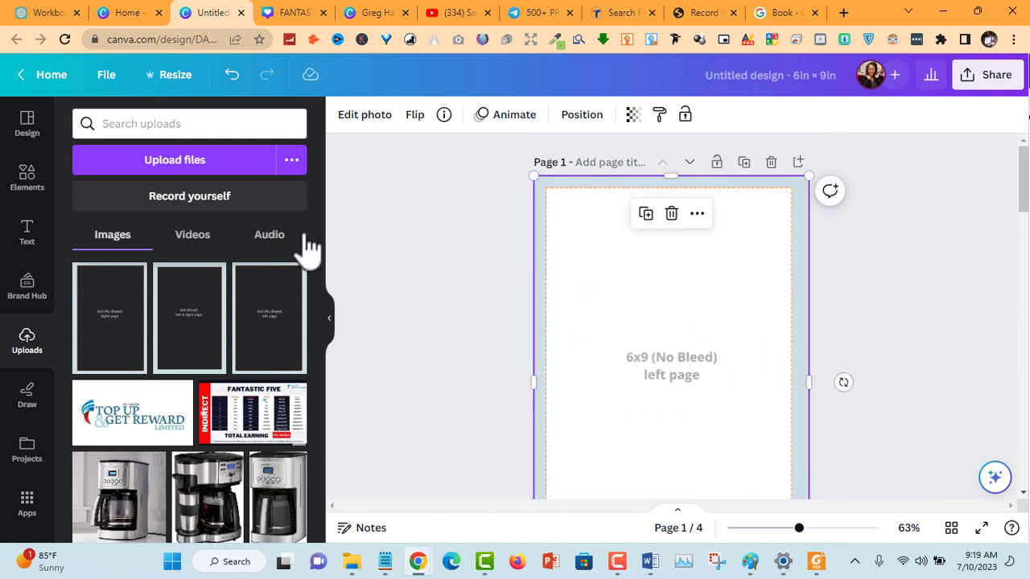
{"action": "left_click", "coordinate": [425, 225]}
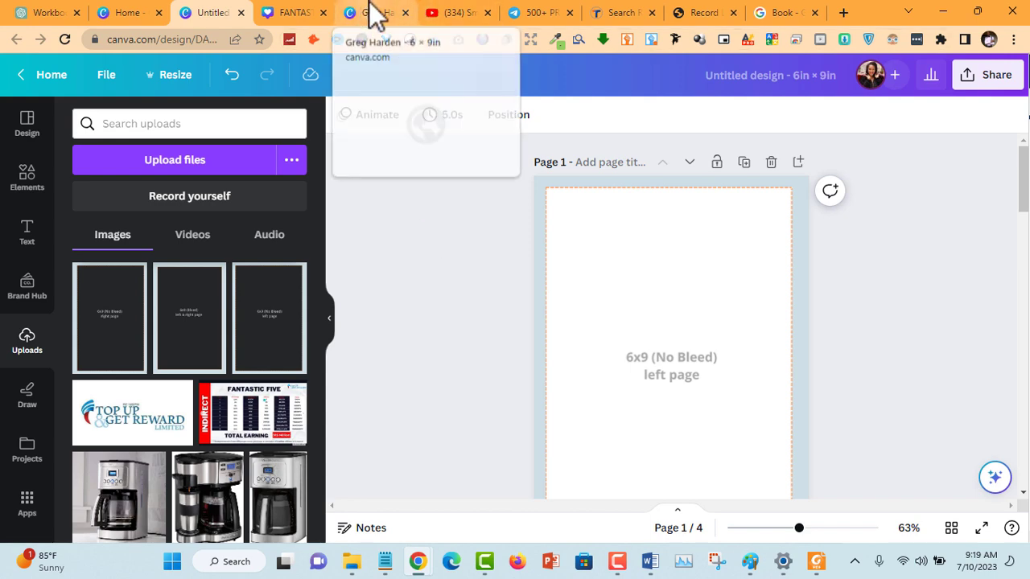
Show all projects from the Canva home page and close the FANTASTIC FIVE design's browser tab.
{"action": "left_click", "coordinate": [131, 12]}
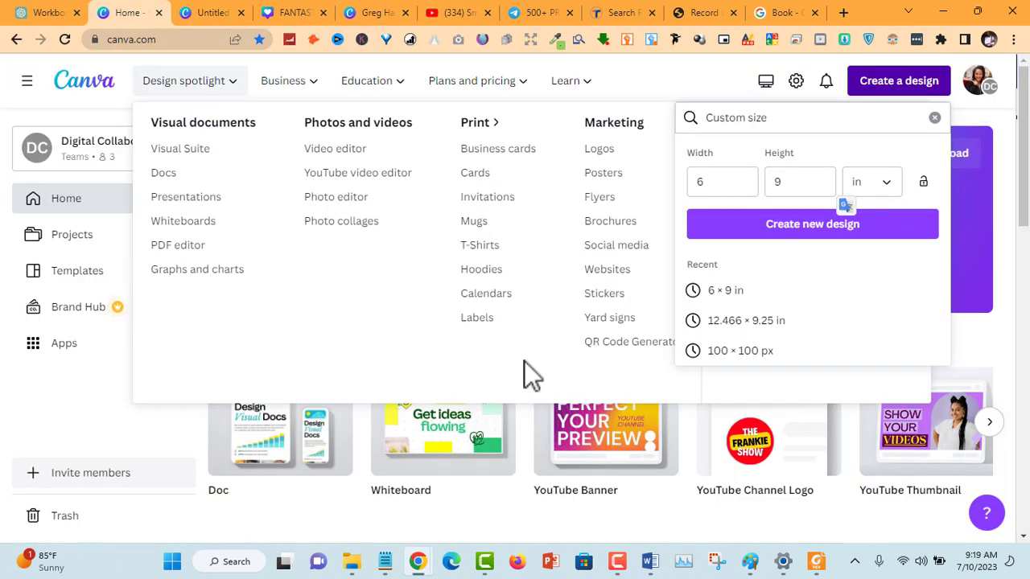
{"action": "left_click", "coordinate": [1014, 300]}
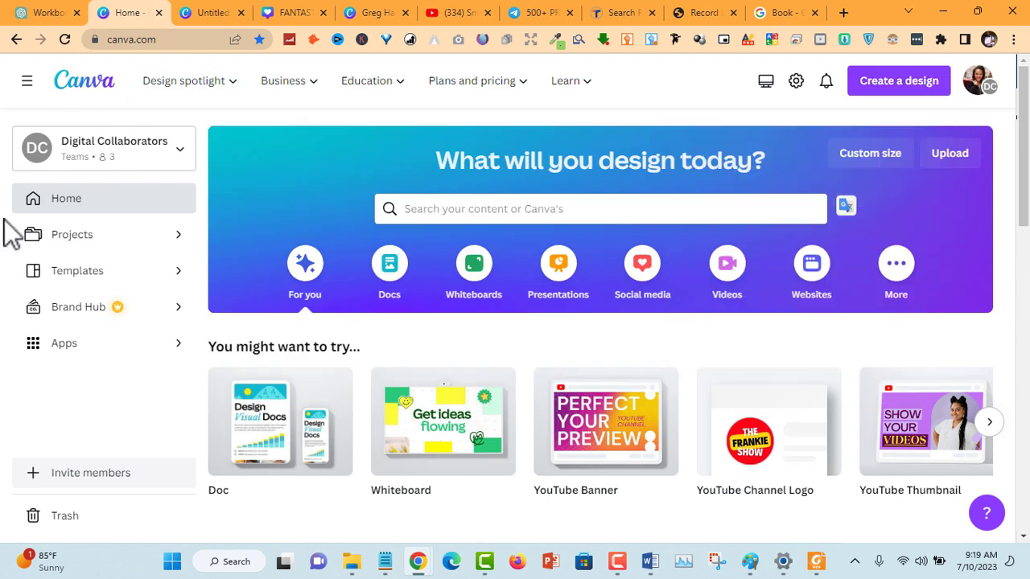
{"action": "left_click", "coordinate": [143, 239]}
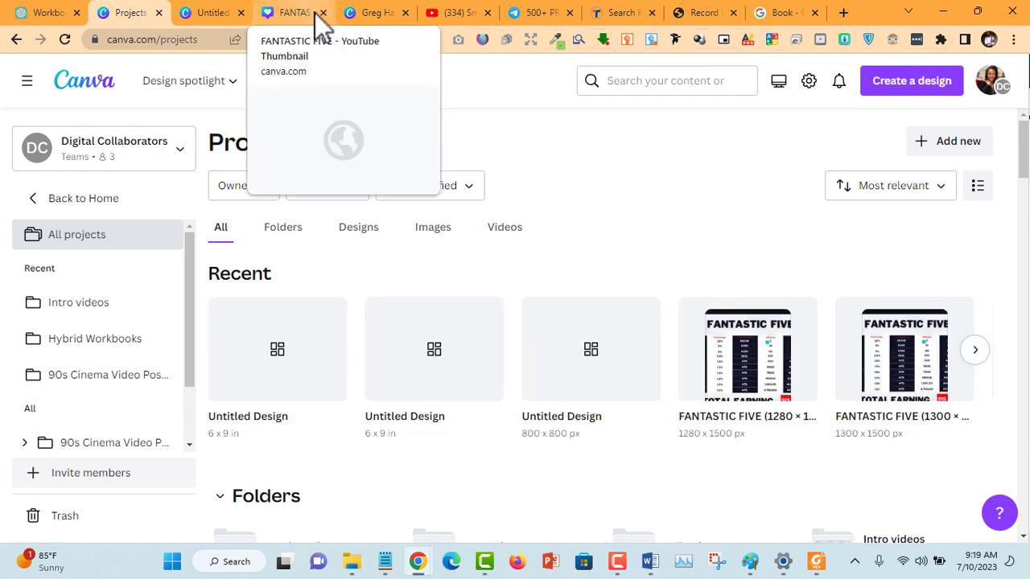
{"action": "left_click", "coordinate": [307, 12]}
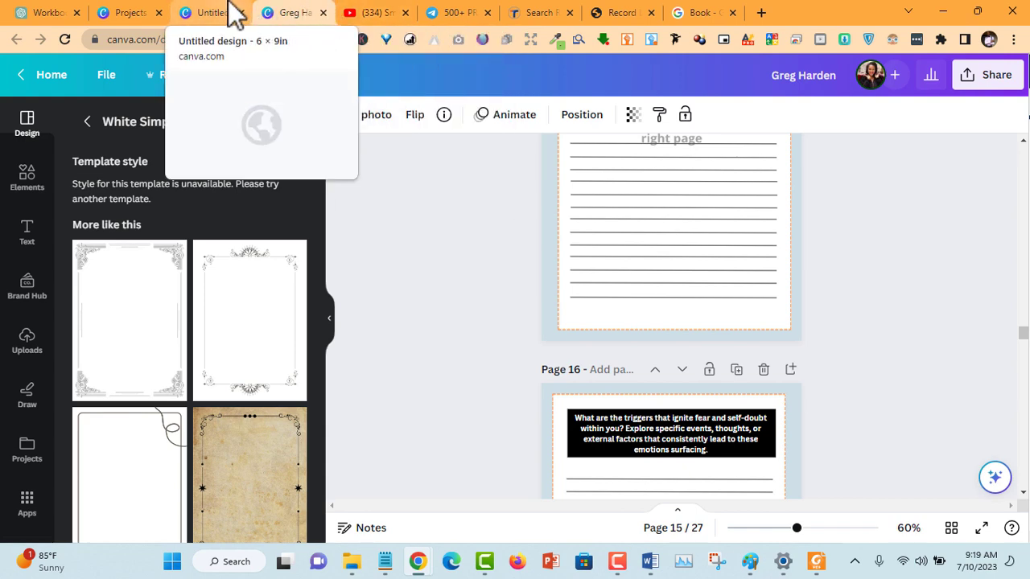
{"action": "left_click", "coordinate": [230, 12]}
{"action": "left_click", "coordinate": [153, 12]}
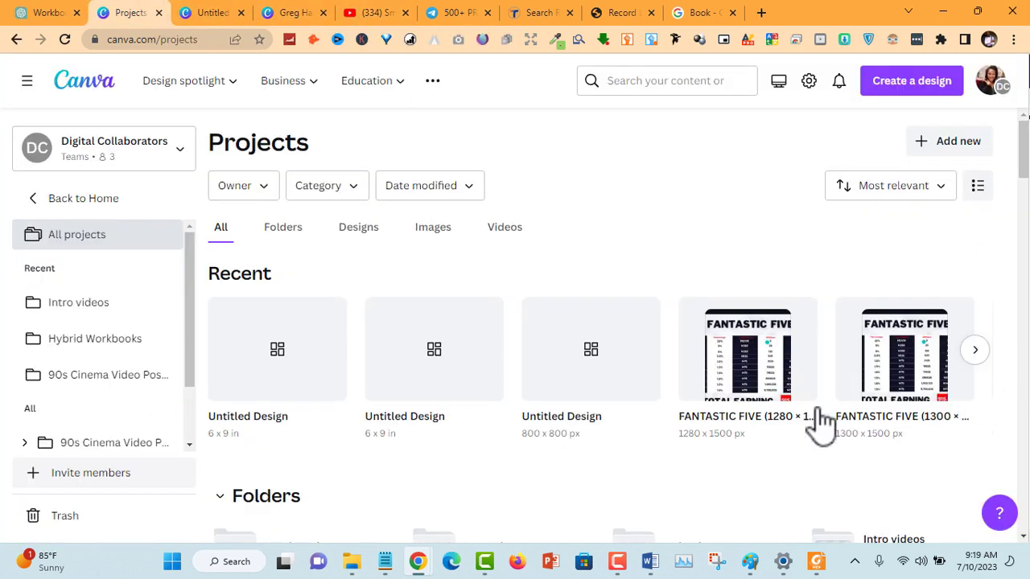
Open the "WorkBook (6 × 9 in) duplicate" design from the Hybrid Workbooks folder.
{"action": "scroll", "coordinate": [673, 338], "scroll_direction": "down", "scroll_amount": 4}
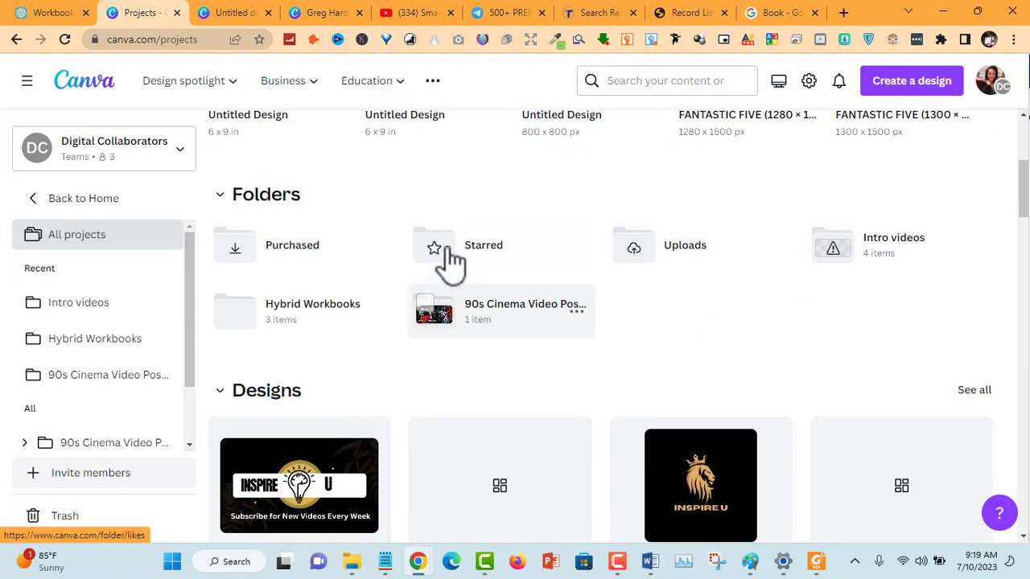
{"action": "left_click", "coordinate": [308, 306]}
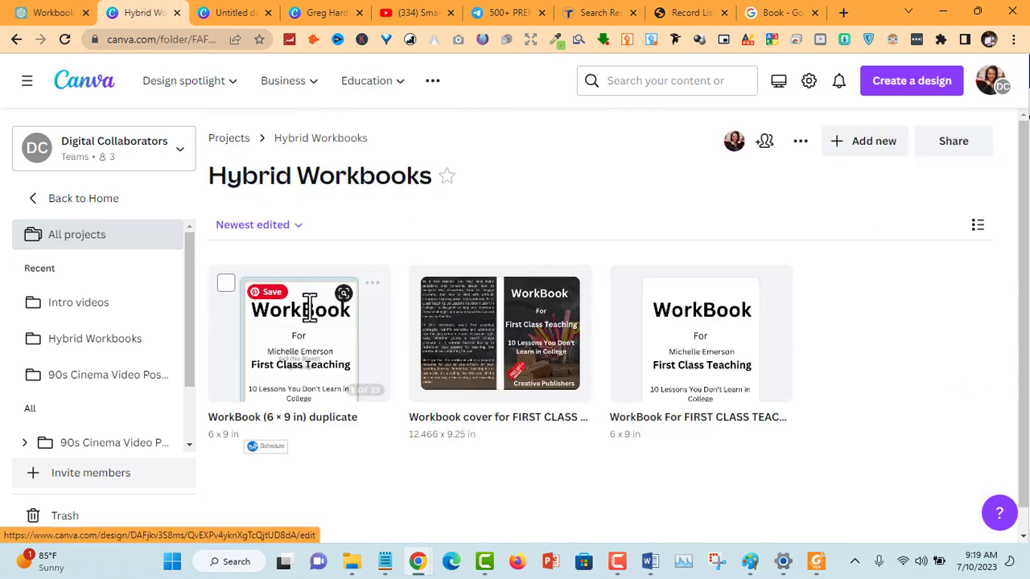
{"action": "left_click", "coordinate": [290, 362]}
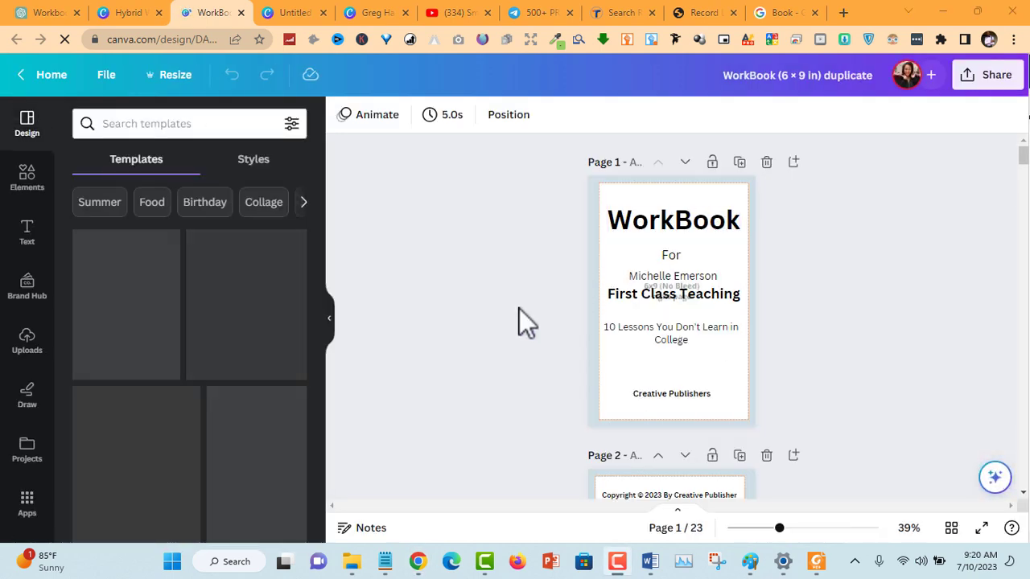
Copy the "WorkBook" title text on page 1 of the duplicate workbook and deselect it.
{"action": "double_click", "coordinate": [714, 228]}
{"action": "key", "text": "ctrl+c"}
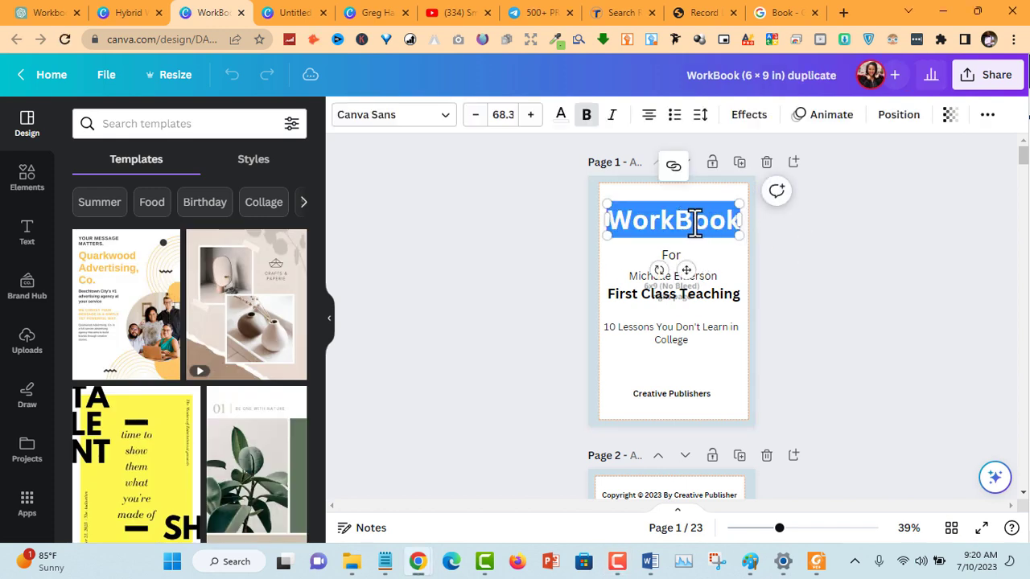
{"action": "left_click", "coordinate": [572, 398]}
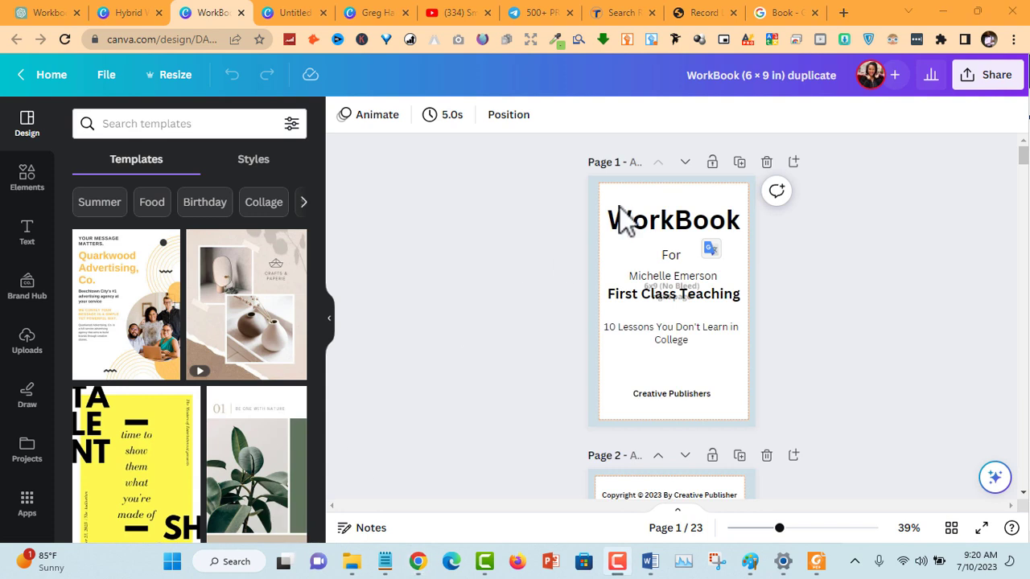
Open kdp.amazon.com/en_US/help/topic/G200952510#companion in a new tab and look over the Companion guides section and the content above it.
{"action": "left_click", "coordinate": [852, 11]}
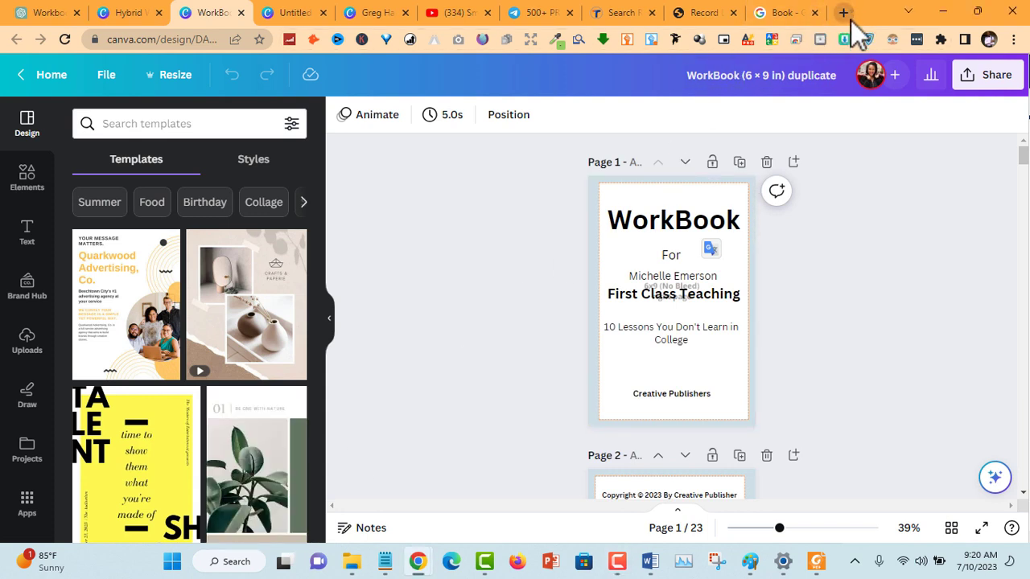
{"action": "left_click", "coordinate": [853, 12]}
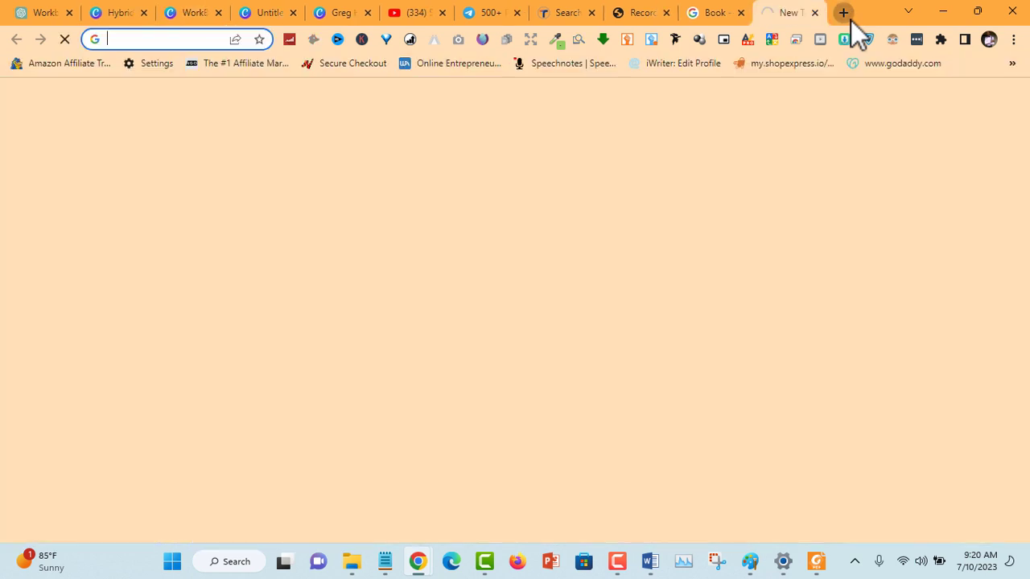
{"action": "type", "text": "https://kdp.amazon.com/en_US/help/topic/G200952510#companion"}
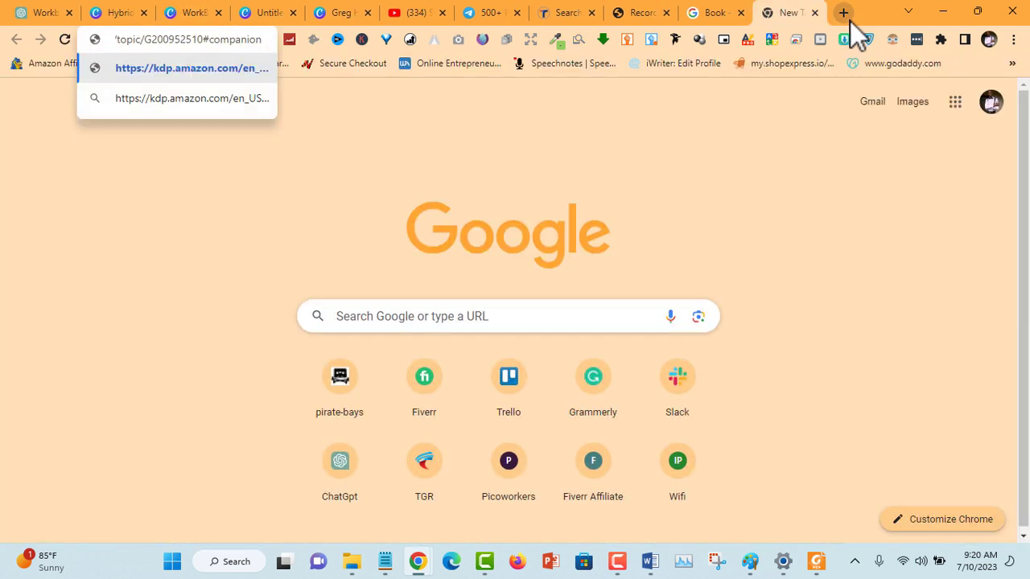
{"action": "key", "text": "Return"}
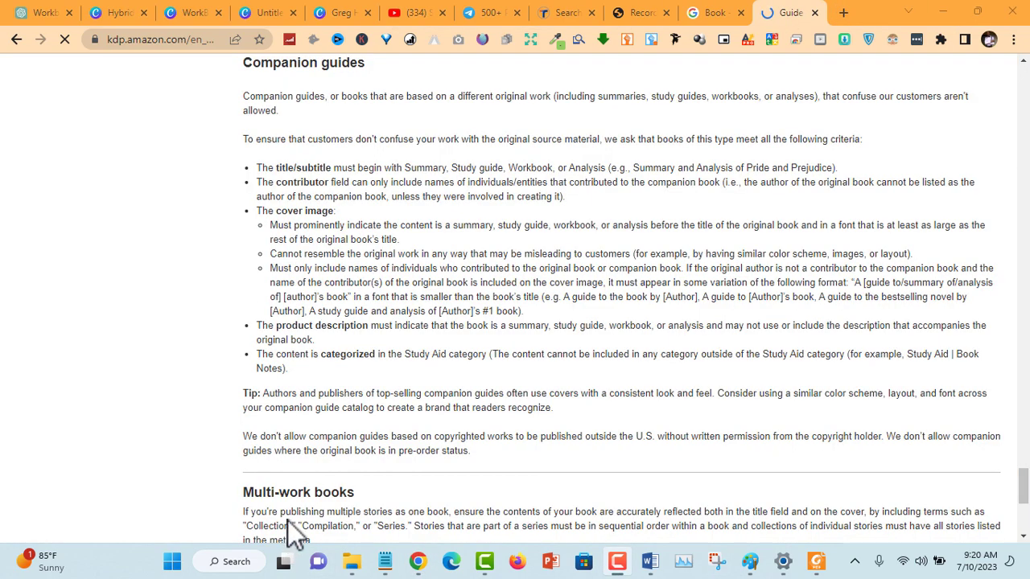
{"action": "scroll", "coordinate": [348, 147], "scroll_direction": "up", "scroll_amount": 3}
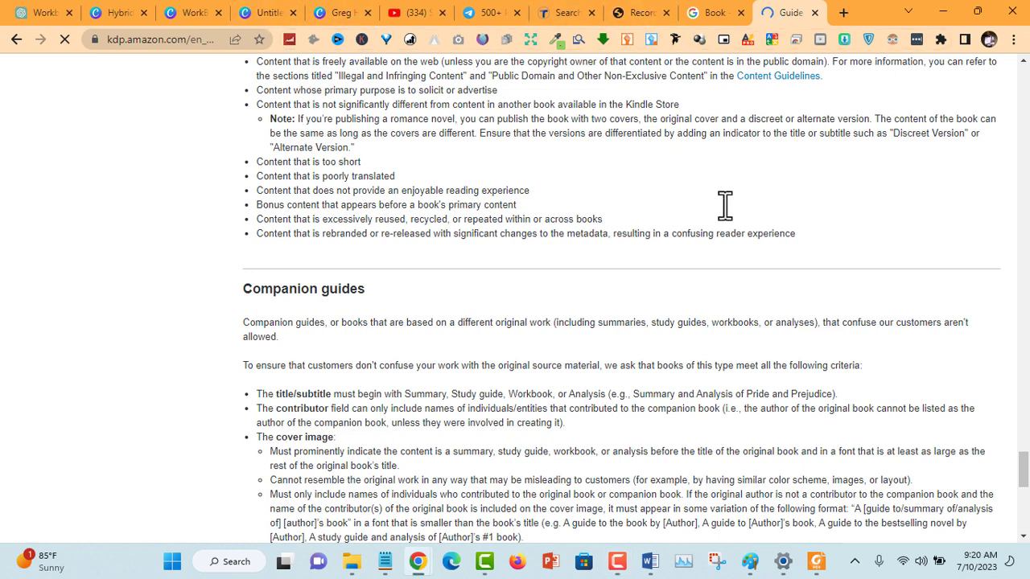
{"action": "scroll", "coordinate": [862, 212], "scroll_direction": "up", "scroll_amount": 10}
{"action": "scroll", "coordinate": [856, 195], "scroll_direction": "up", "scroll_amount": 10}
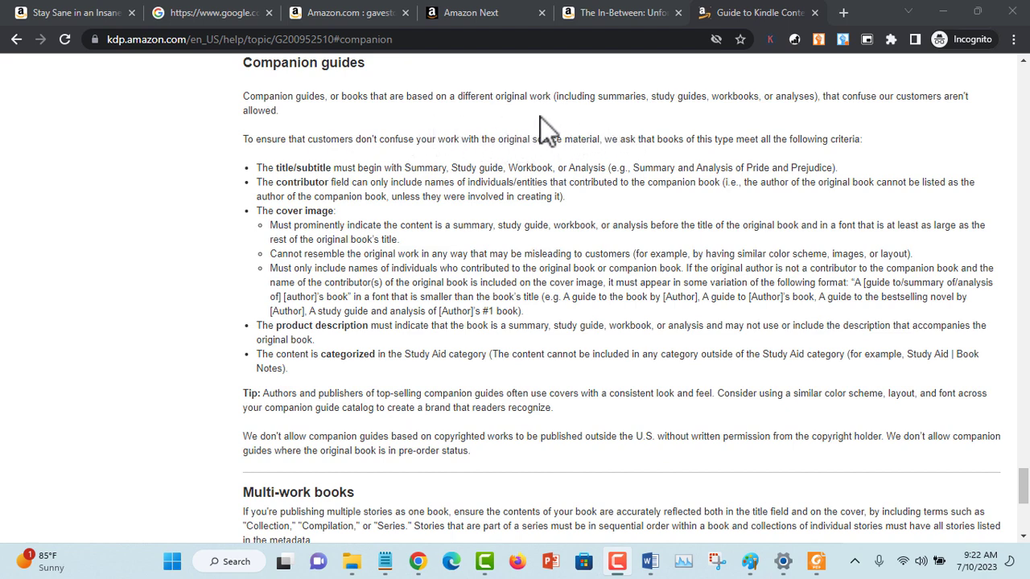
In the incognito window's KDP guide, highlight the companion guide definition, the word "workbooks" and the title/subtitle rule while reading them.
{"action": "left_click", "coordinate": [611, 101]}
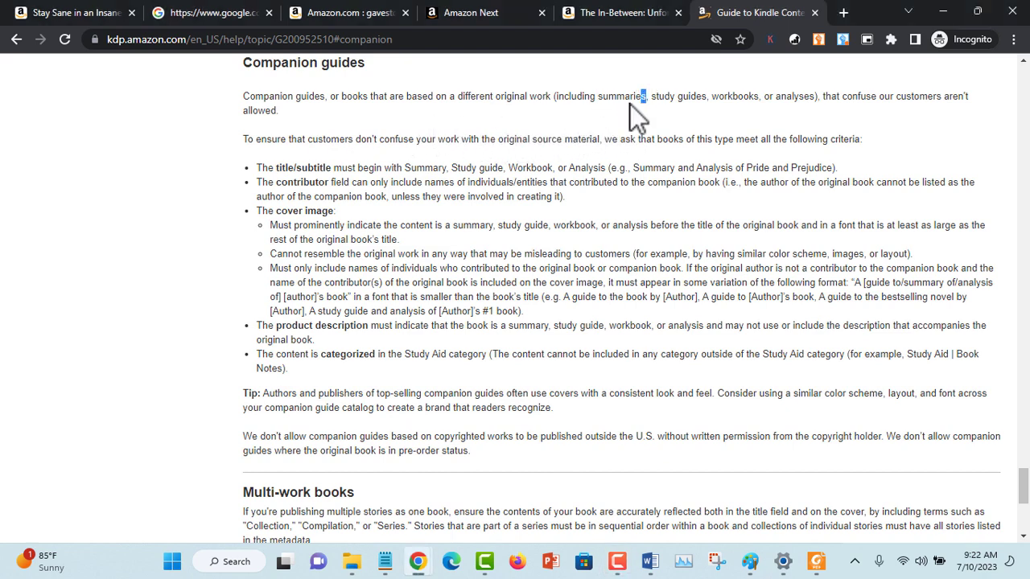
{"action": "left_click_drag", "start_coordinate": [602, 97], "coordinate": [702, 111]}
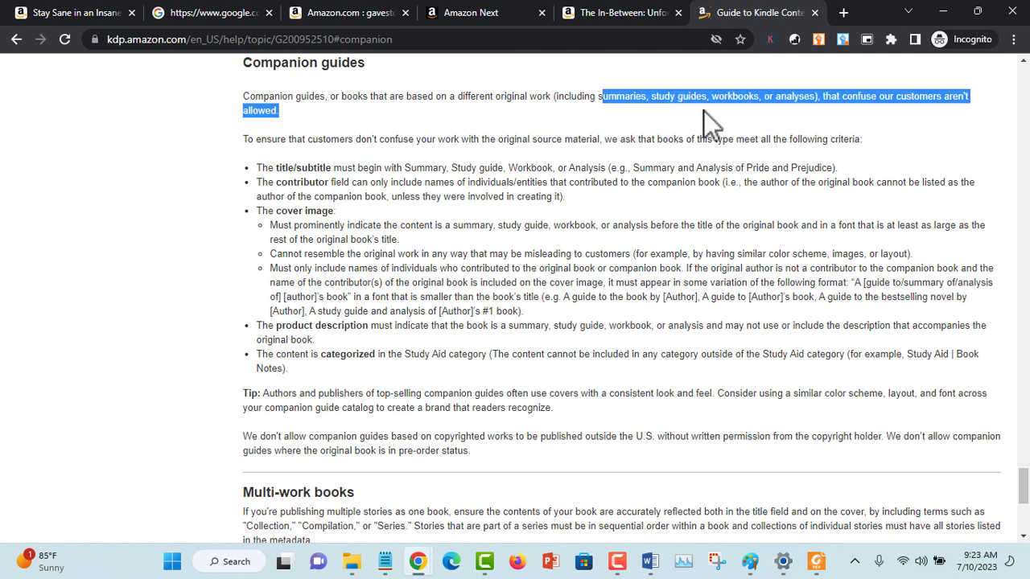
{"action": "left_click", "coordinate": [702, 111]}
{"action": "double_click", "coordinate": [726, 98]}
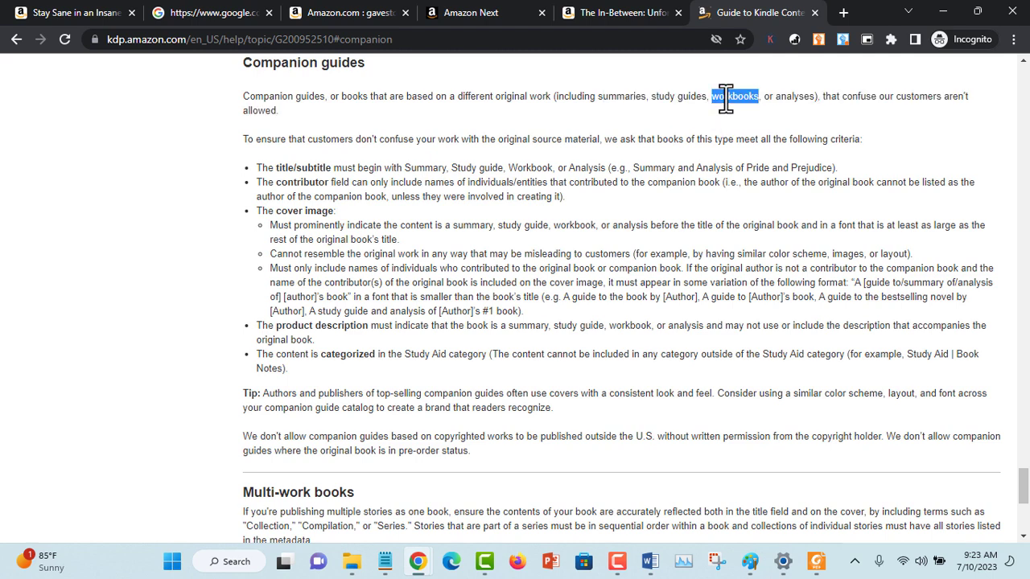
{"action": "left_click", "coordinate": [499, 196]}
{"action": "left_click_drag", "start_coordinate": [452, 169], "coordinate": [498, 171]}
{"action": "left_click", "coordinate": [529, 167]}
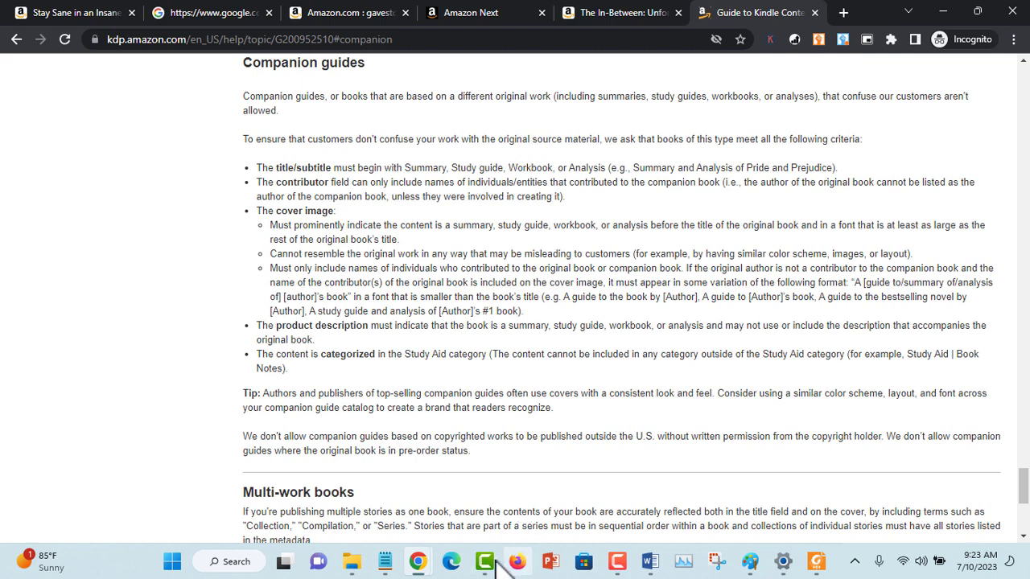
Reorder the taskbar so that Notepad and Chrome sit after Edge and Camtasia.
{"action": "left_click_drag", "start_coordinate": [408, 567], "coordinate": [485, 567]}
{"action": "mouse_move", "coordinate": [387, 570]}
{"action": "left_click_drag", "start_coordinate": [387, 569], "coordinate": [454, 568]}
Switch to the Chrome window with the Canva designs and close its KDP guide and Google "Book" tabs.
{"action": "mouse_move", "coordinate": [485, 567]}
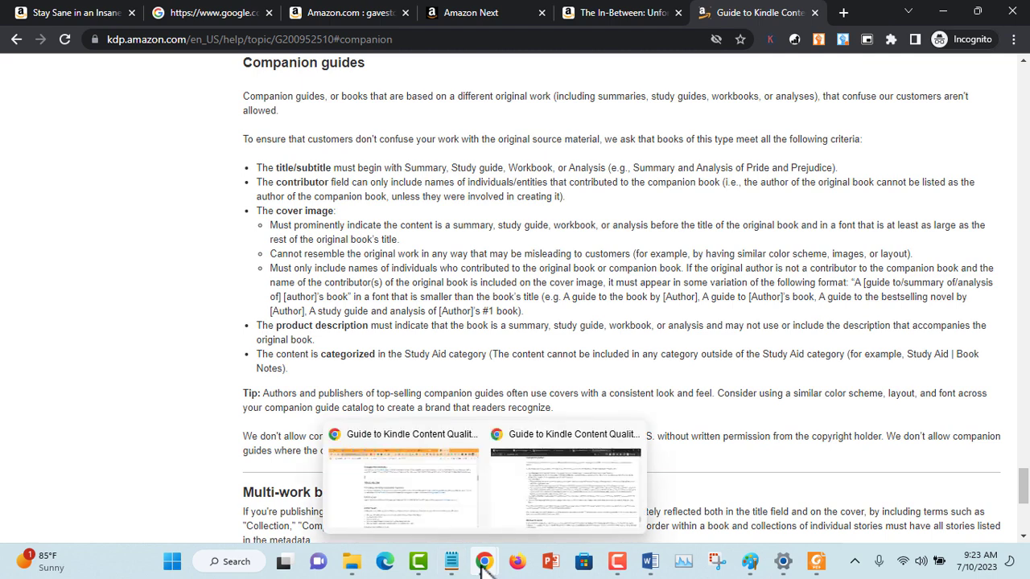
{"action": "left_click", "coordinate": [415, 492]}
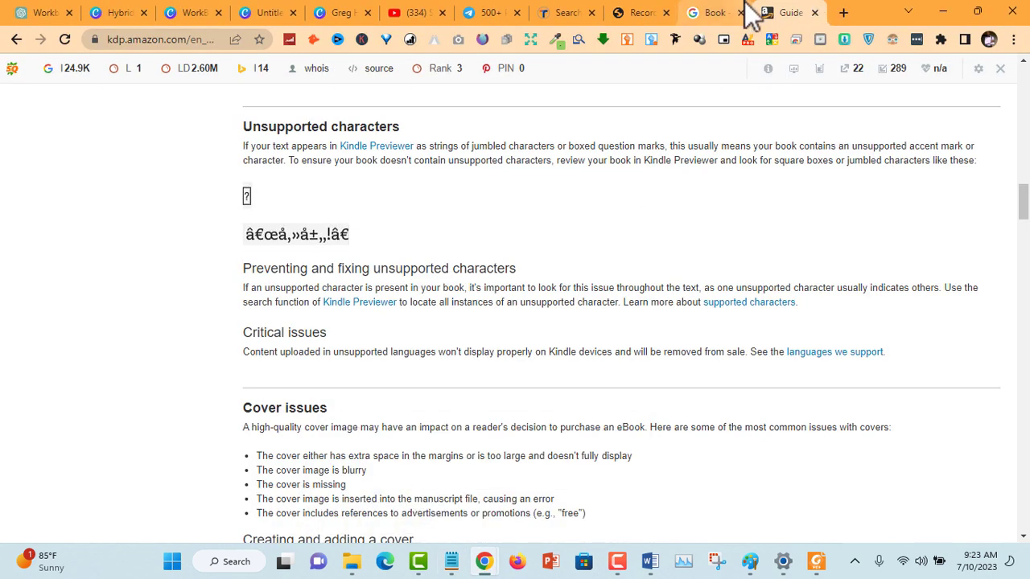
{"action": "left_click", "coordinate": [814, 13]}
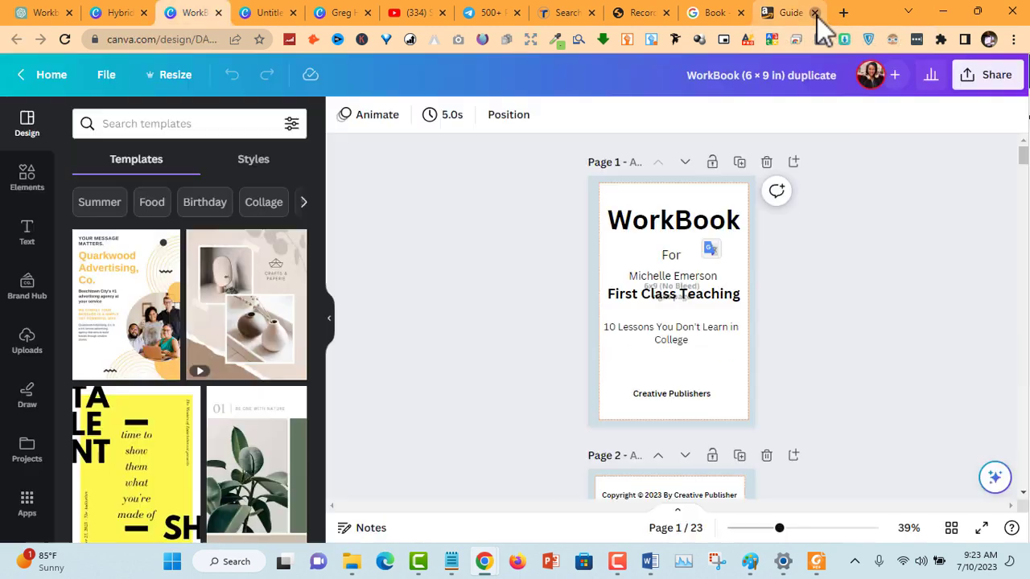
{"action": "left_click", "coordinate": [814, 13]}
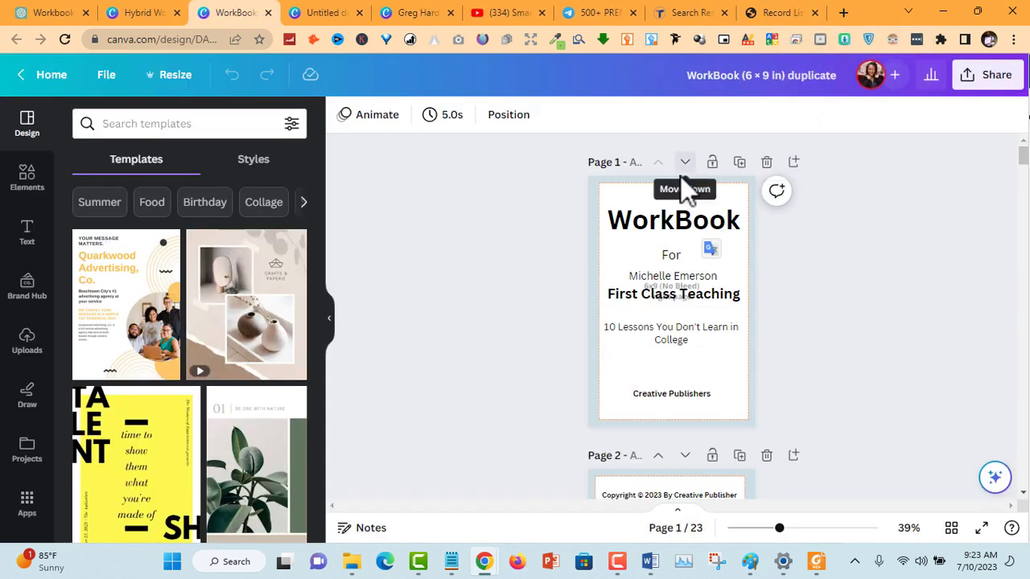
Paste the "WorkBook" title from the duplicate workbook onto page 1 of the untitled 6 × 9 in design.
{"action": "left_click", "coordinate": [675, 206]}
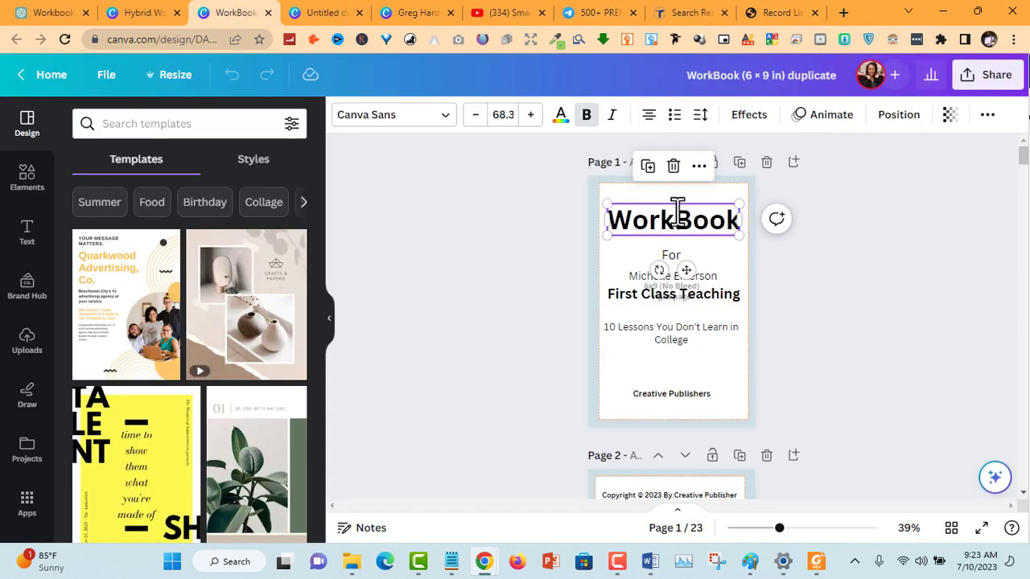
{"action": "left_click", "coordinate": [322, 12]}
{"action": "left_click", "coordinate": [655, 223]}
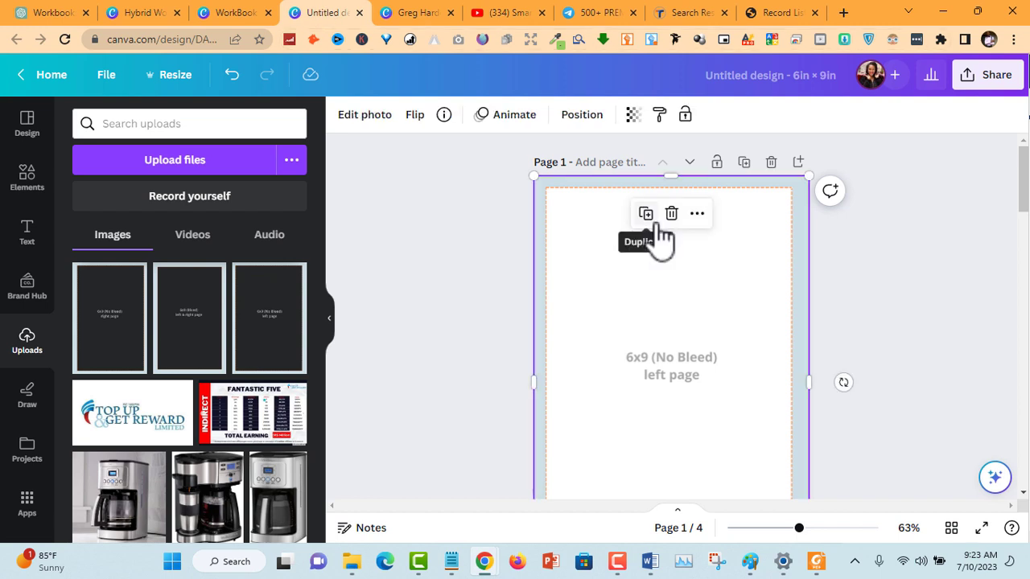
{"action": "key", "text": "ctrl+v"}
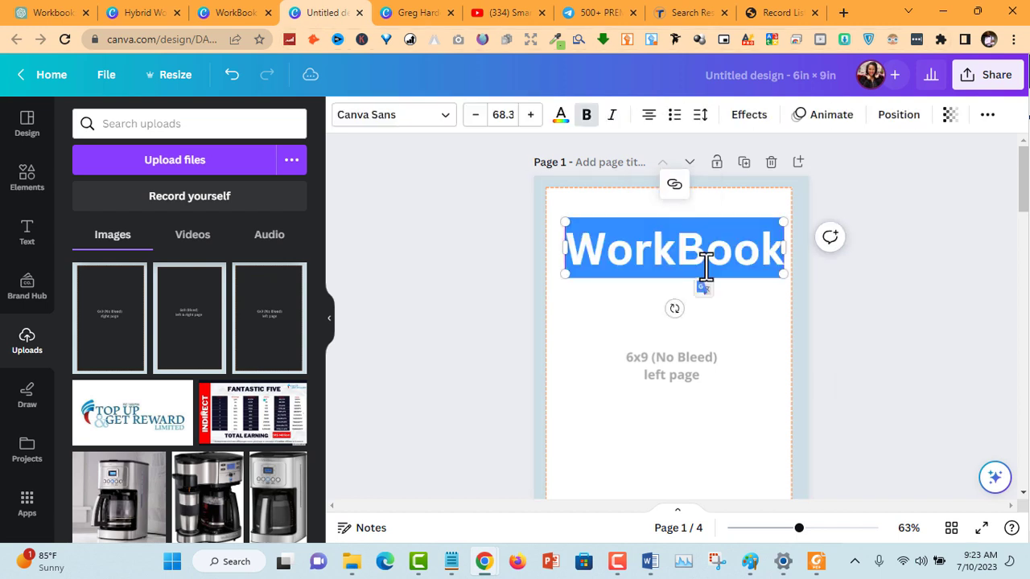
Shrink the pasted "WorkBook" title to font size 59.8 and centre it near the top inside the page margins.
{"action": "left_click", "coordinate": [706, 270]}
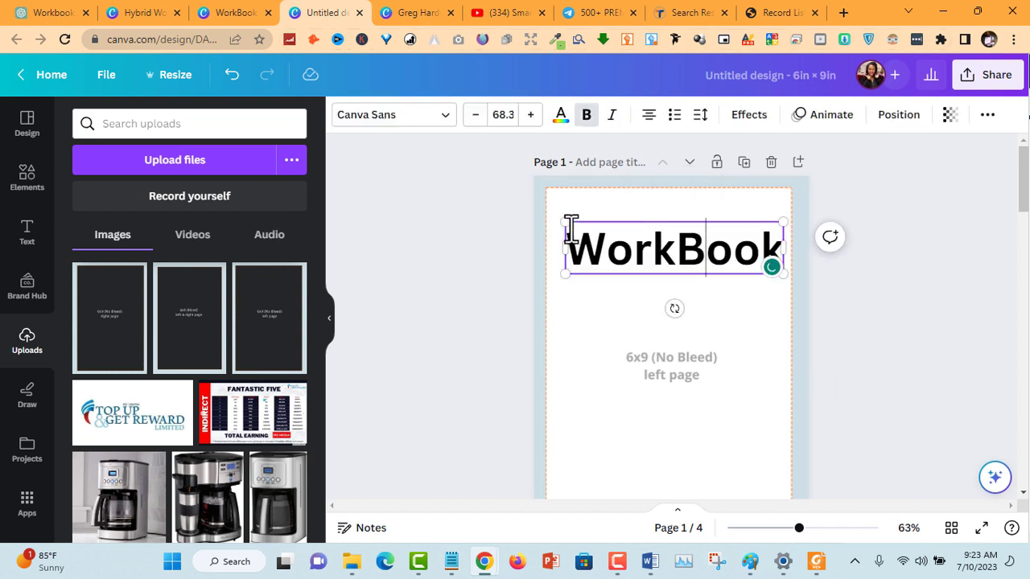
{"action": "left_click_drag", "start_coordinate": [563, 222], "coordinate": [594, 233]}
{"action": "left_click_drag", "start_coordinate": [702, 308], "coordinate": [685, 297]}
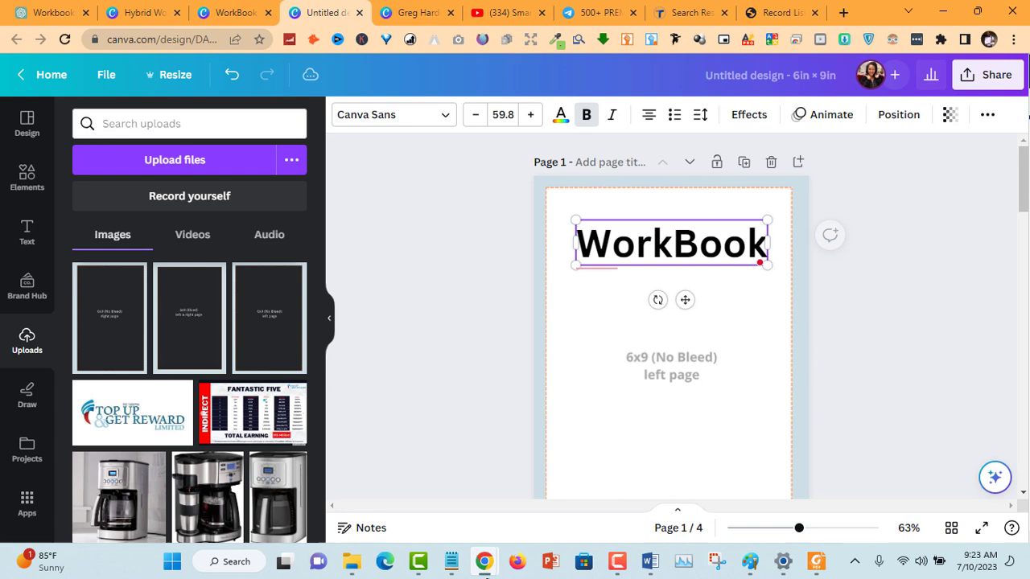
Add the line "O Start with a title - Workbook" below "O Right page" in the Workbook notes in Notepad.
{"action": "left_click", "coordinate": [452, 561]}
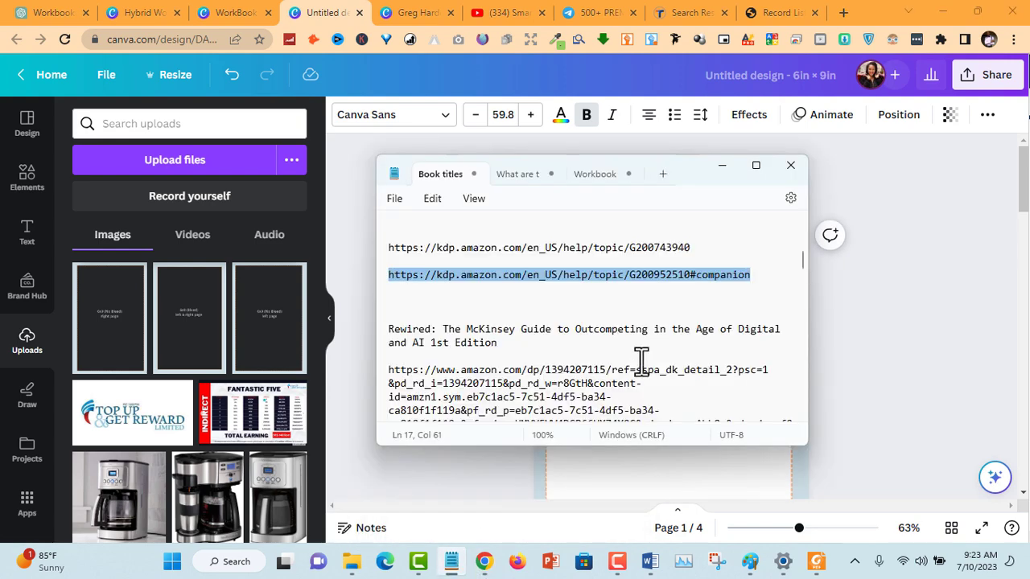
{"action": "left_click", "coordinate": [582, 178]}
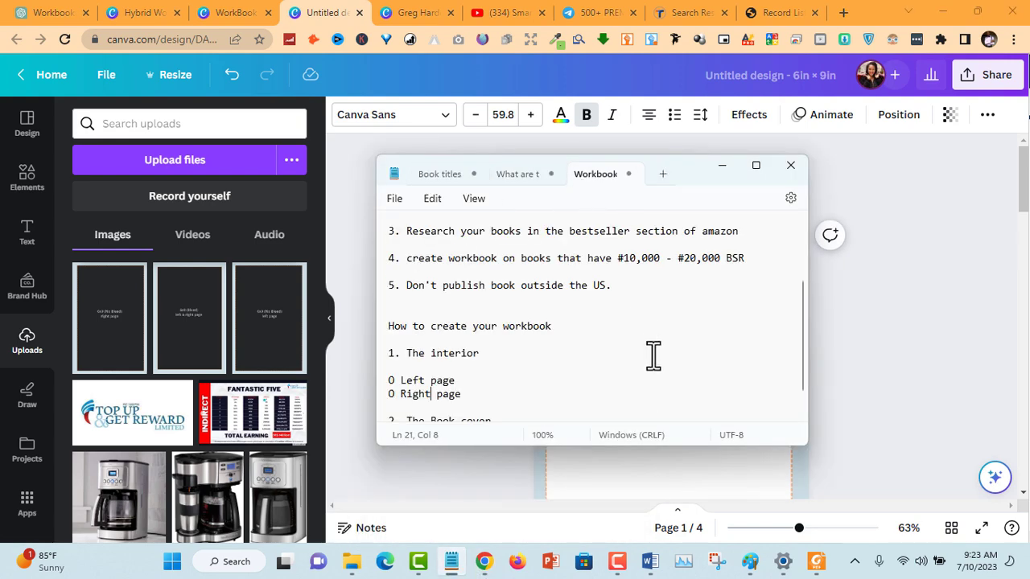
{"action": "key", "text": "ctrl+End"}
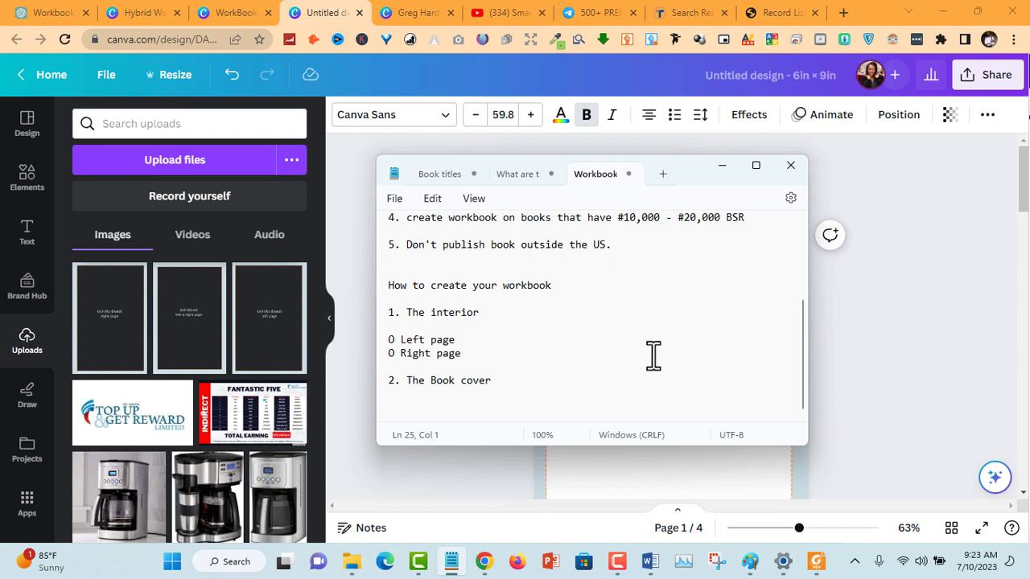
{"action": "left_click", "coordinate": [467, 353]}
{"action": "key", "text": "Return"}
{"action": "key", "text": "Return"}
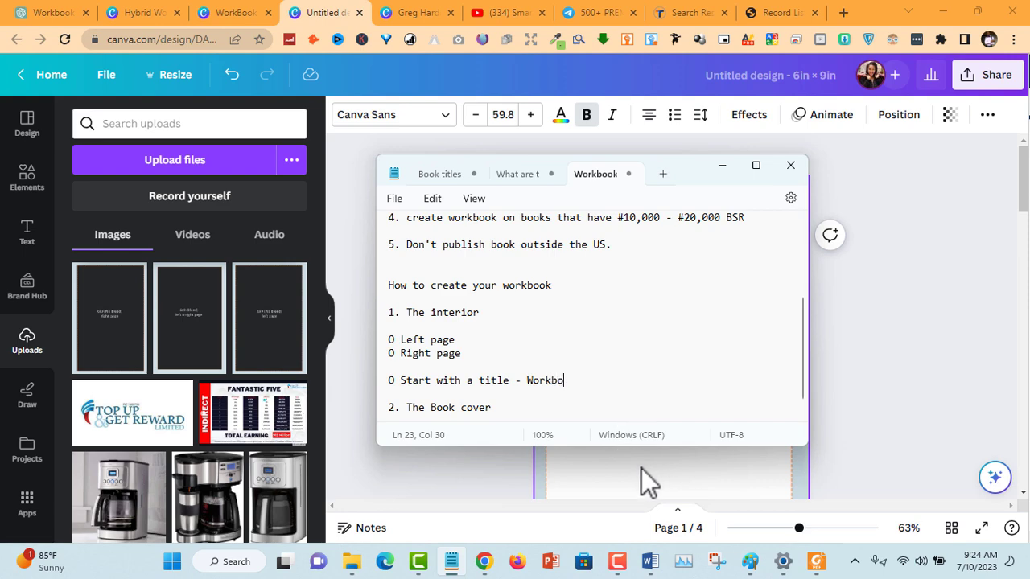
{"action": "type", "text": "ok"}
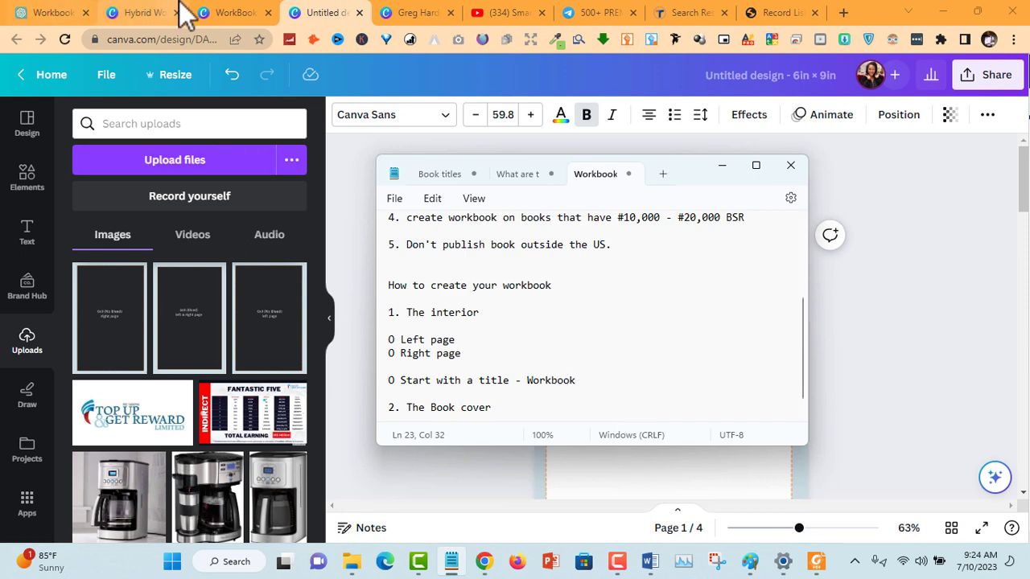
Check the title page of the duplicate workbook, return to the new 6 × 9 in design and deselect its title.
{"action": "left_click", "coordinate": [228, 11]}
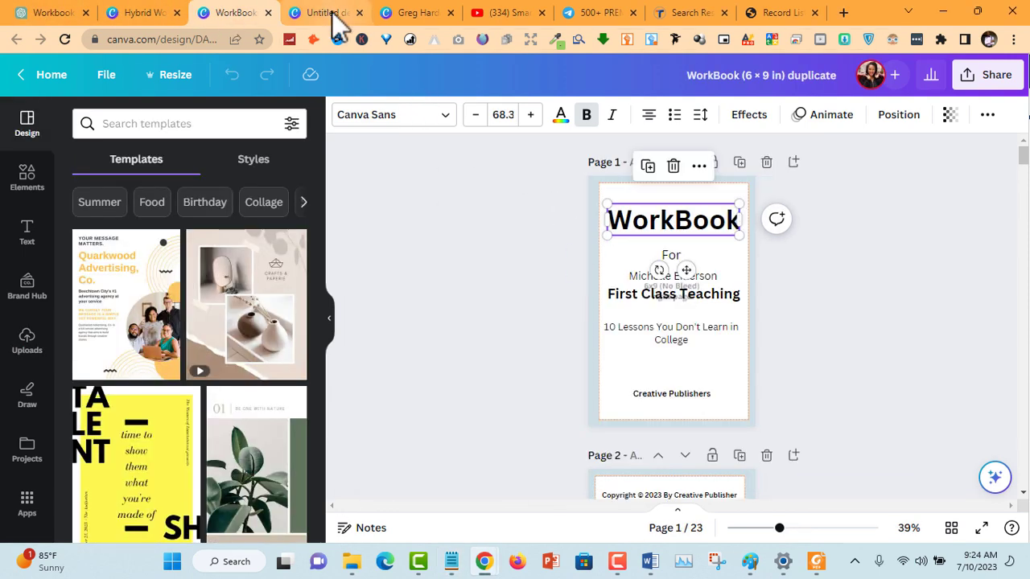
{"action": "left_click", "coordinate": [337, 21]}
{"action": "left_click", "coordinate": [863, 260]}
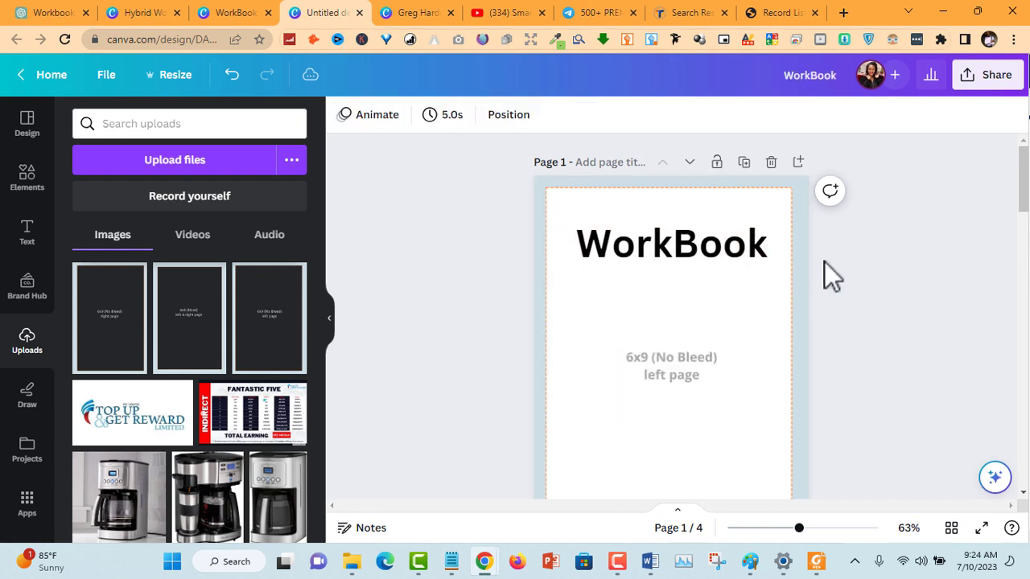
Separate the Amazon Next tab from the incognito KDP guide window into its own window and minimize it.
{"action": "mouse_move", "coordinate": [491, 555]}
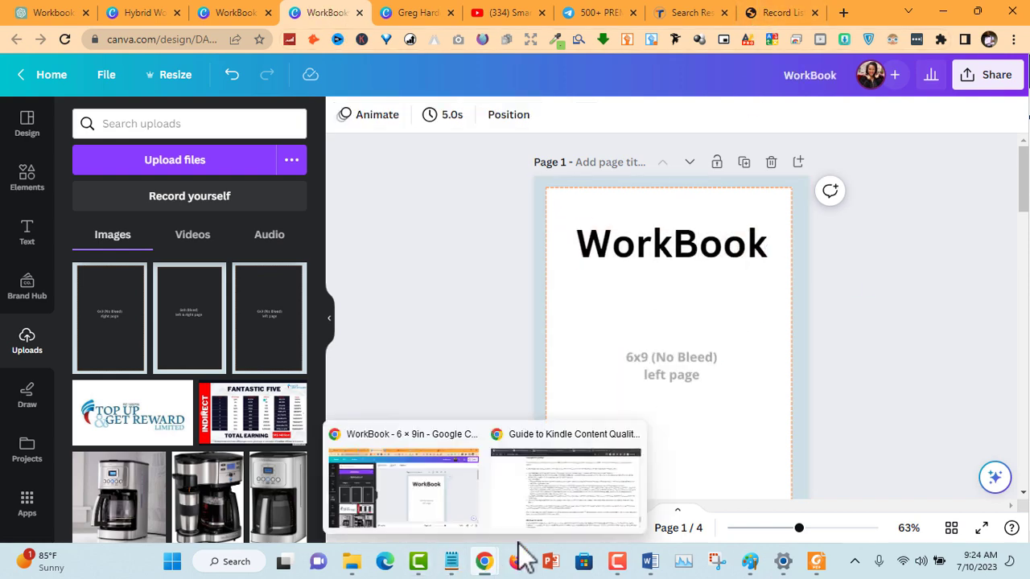
{"action": "left_click", "coordinate": [557, 483]}
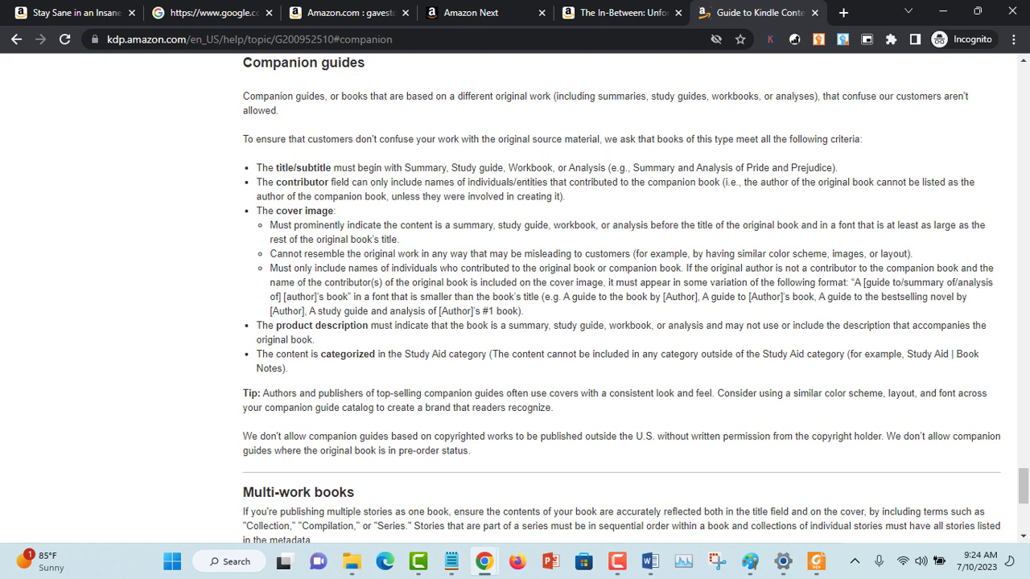
{"action": "key", "text": "super+Right"}
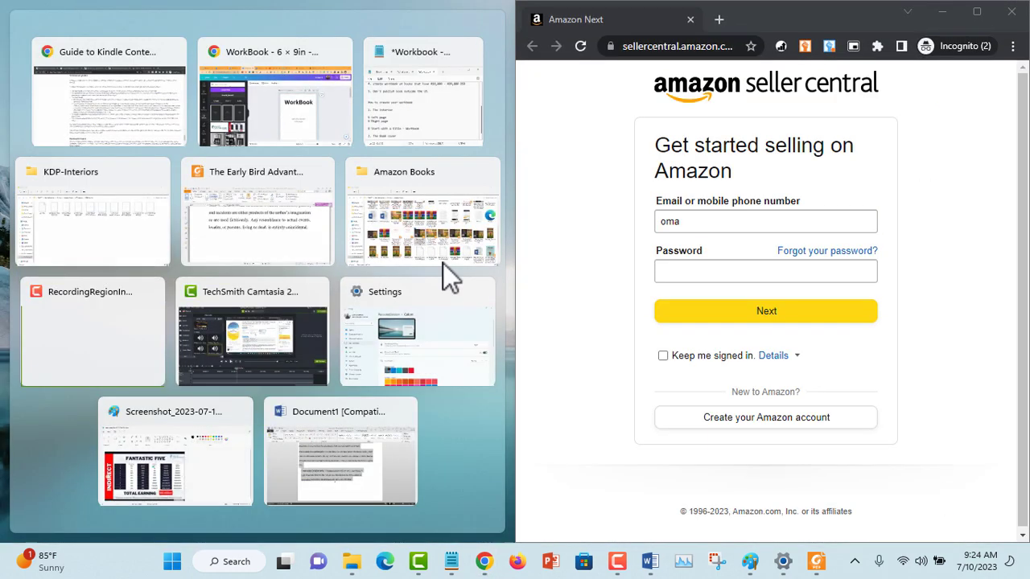
{"action": "left_click", "coordinate": [943, 13]}
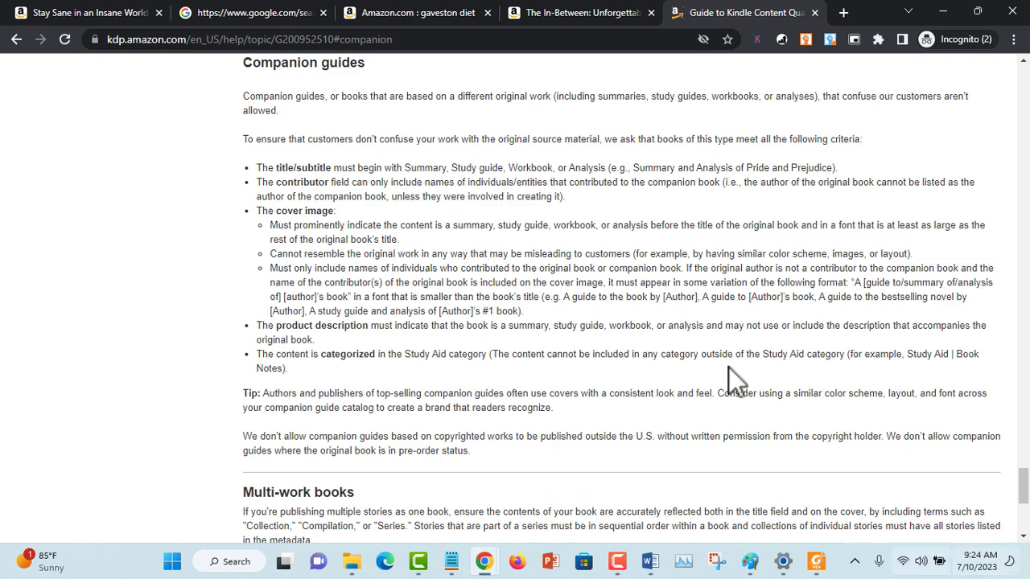
Review the Companion guides title/subtitle criteria in the KDP guide and return to the new WorkBook design in Canva.
{"action": "scroll", "coordinate": [545, 230], "scroll_direction": "down", "scroll_amount": 2}
{"action": "scroll", "coordinate": [564, 238], "scroll_direction": "up", "scroll_amount": 3}
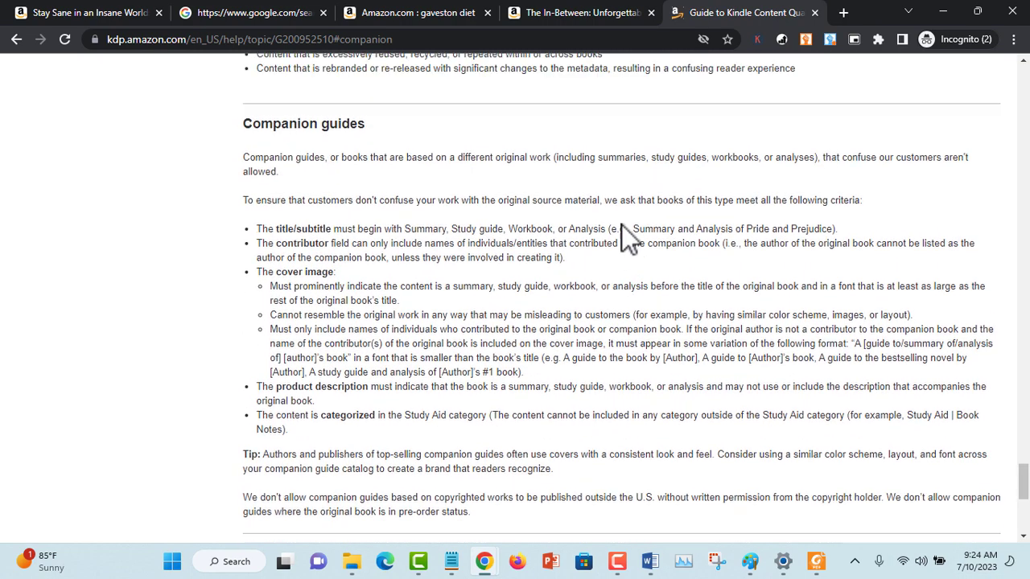
{"action": "mouse_move", "coordinate": [481, 554]}
{"action": "left_click", "coordinate": [432, 485]}
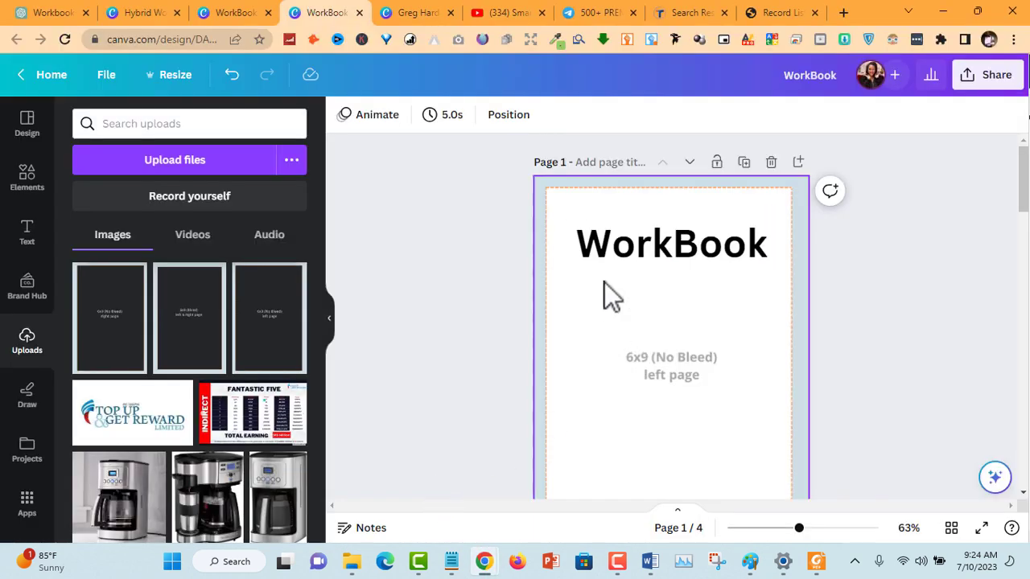
Copy the "For" text from the duplicate workbook's title page and paste it below the WorkBook title in the new design.
{"action": "left_click", "coordinate": [424, 12]}
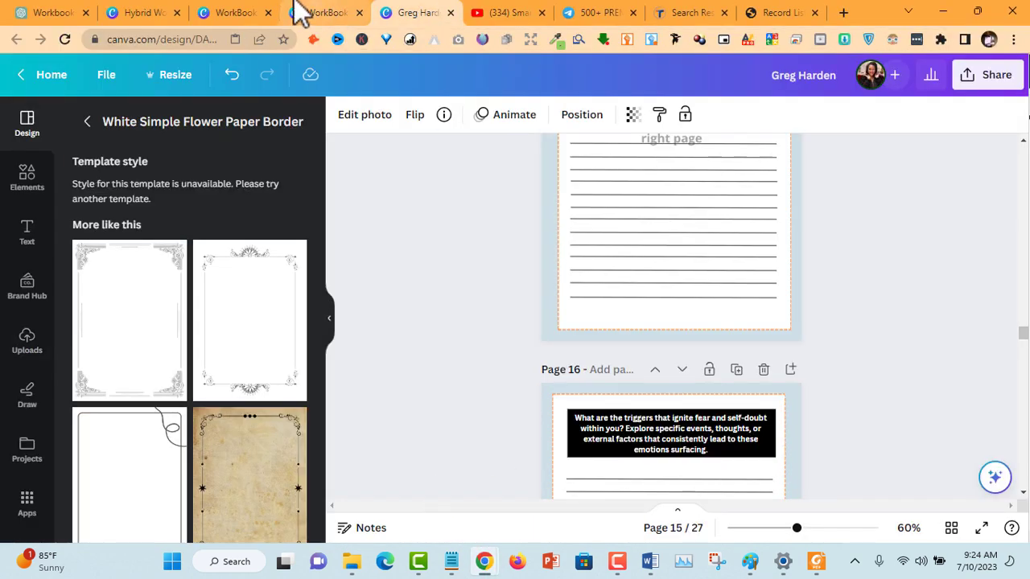
{"action": "left_click", "coordinate": [247, 12]}
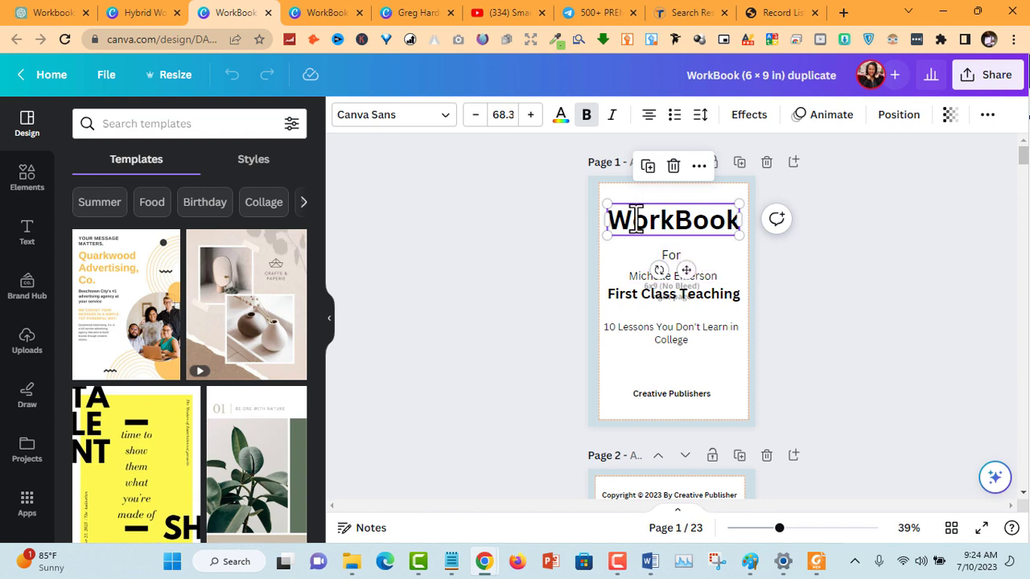
{"action": "left_click", "coordinate": [672, 256]}
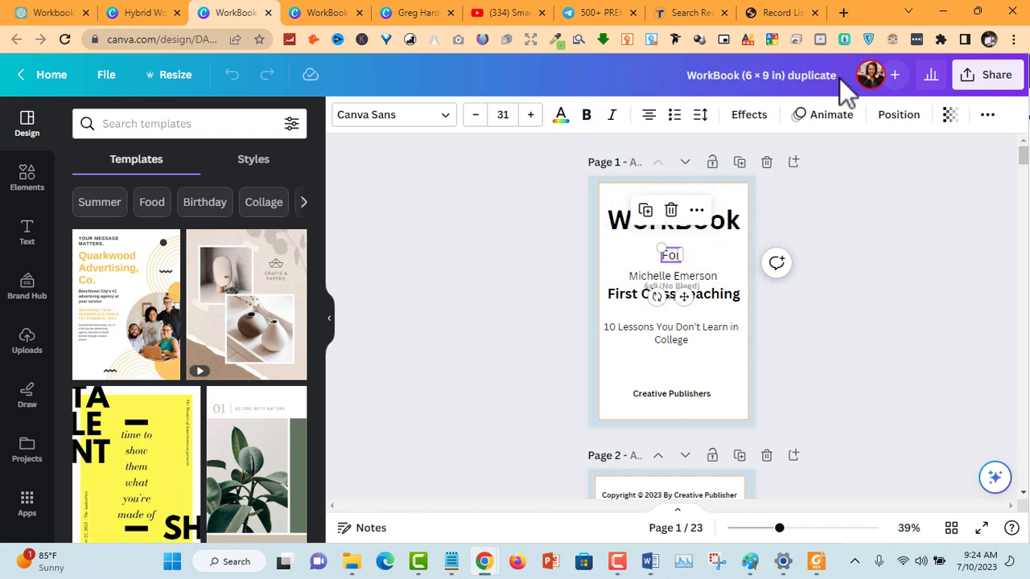
{"action": "left_click", "coordinate": [340, 16]}
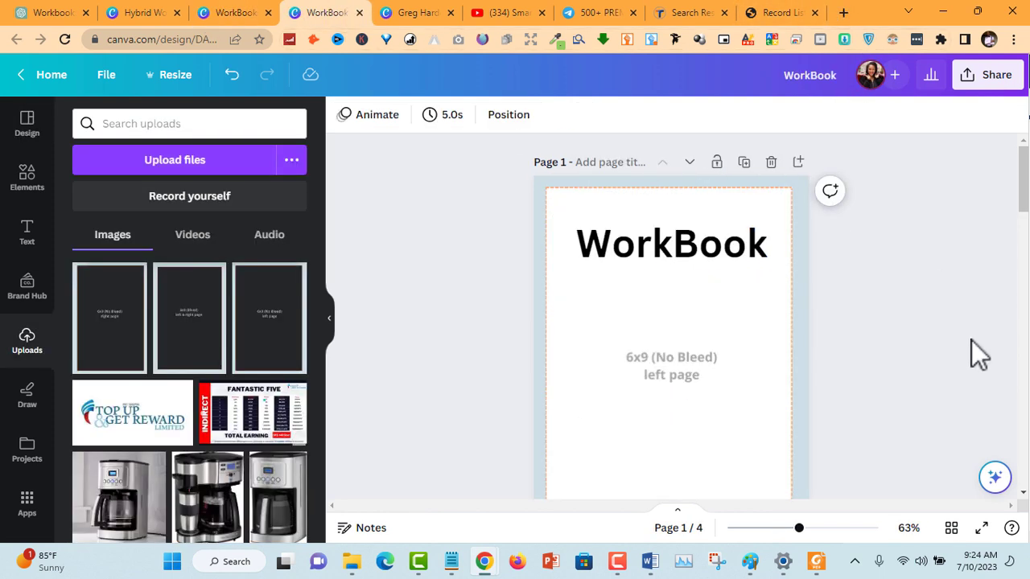
{"action": "left_click", "coordinate": [741, 295]}
{"action": "key", "text": "ctrl+v"}
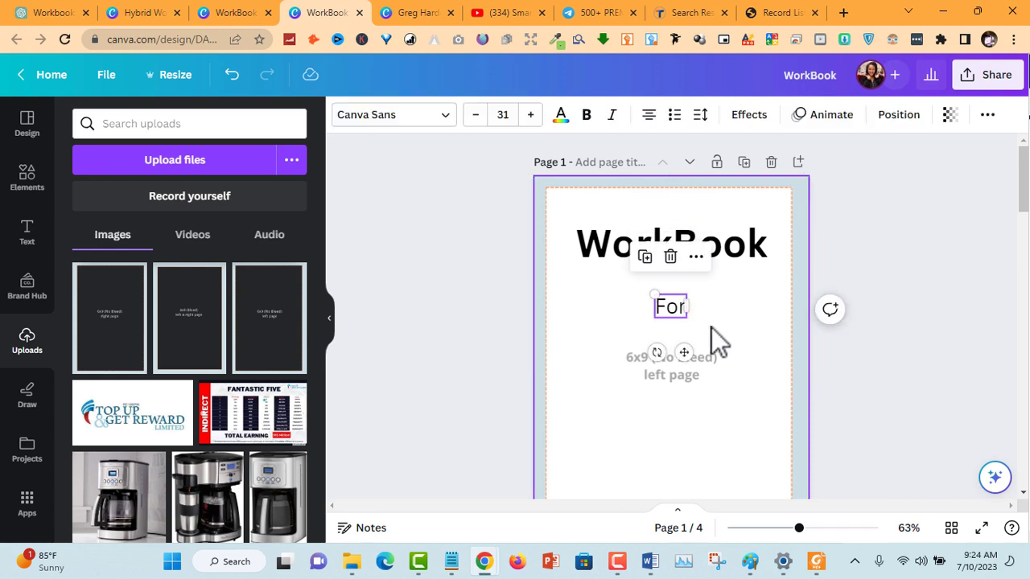
Compare the duplicate workbook's title page with the new WorkBook design's first page.
{"action": "left_click", "coordinate": [231, 16]}
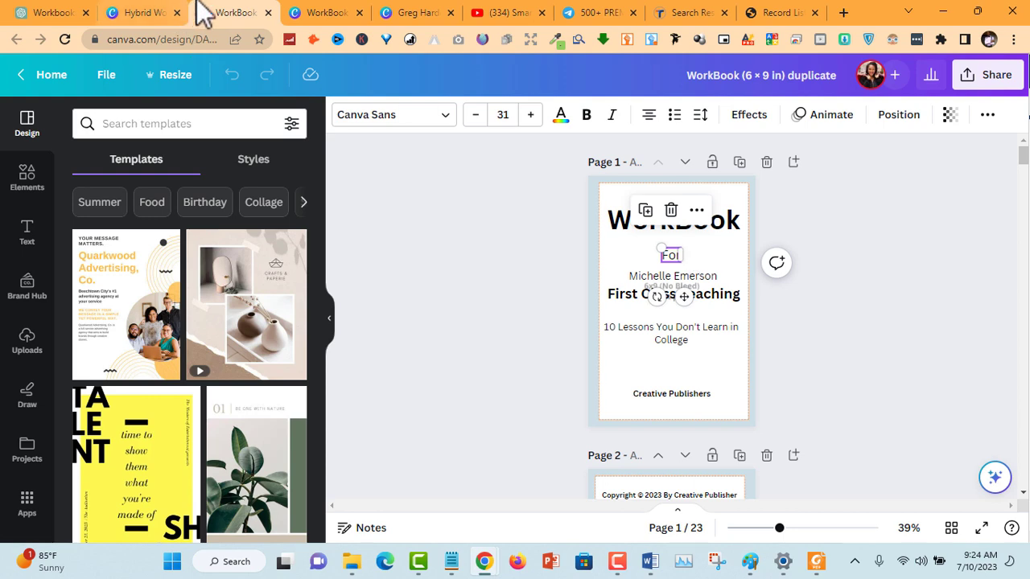
{"action": "left_click", "coordinate": [328, 14]}
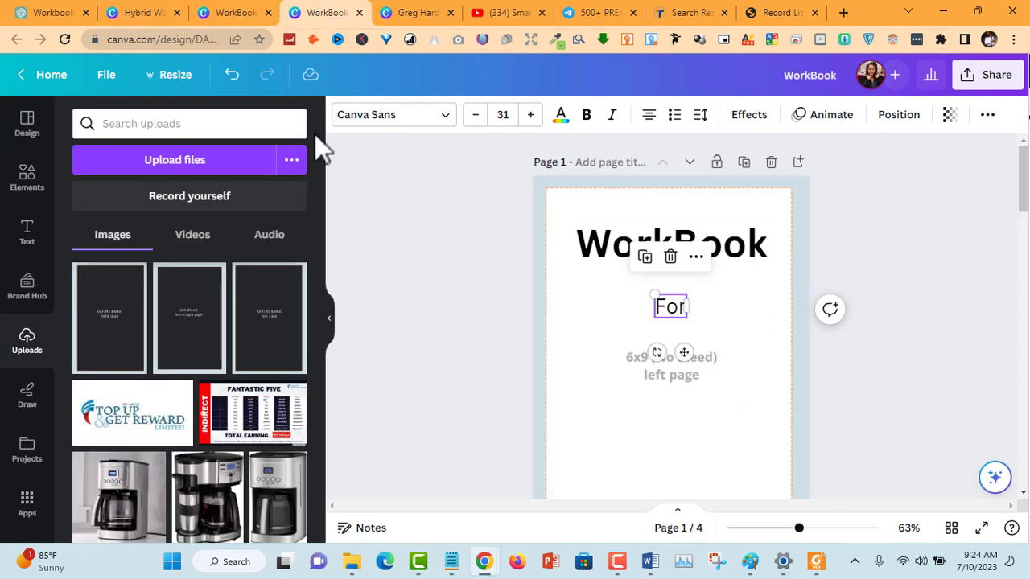
{"action": "left_click", "coordinate": [238, 12]}
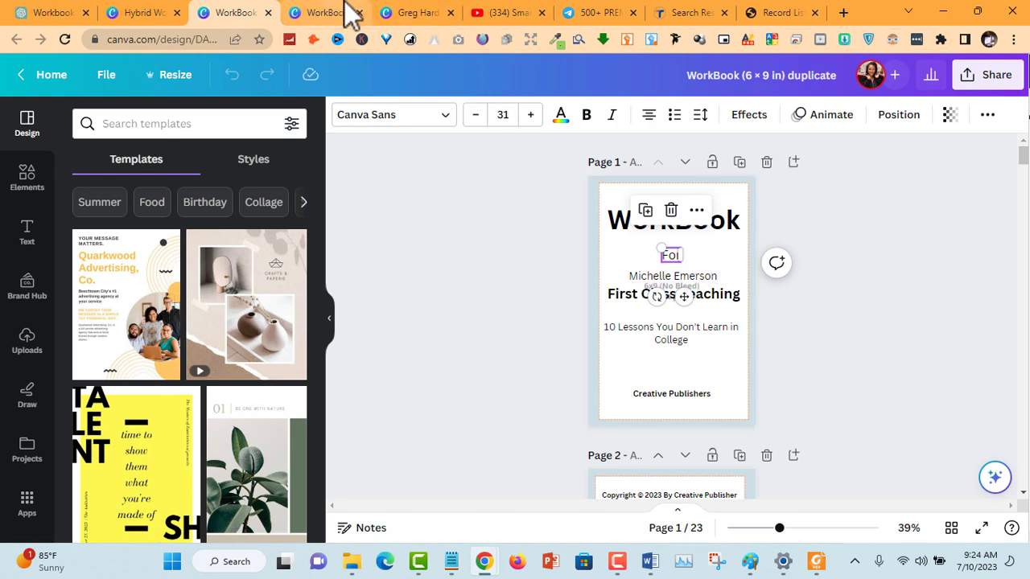
{"action": "left_click", "coordinate": [349, 12]}
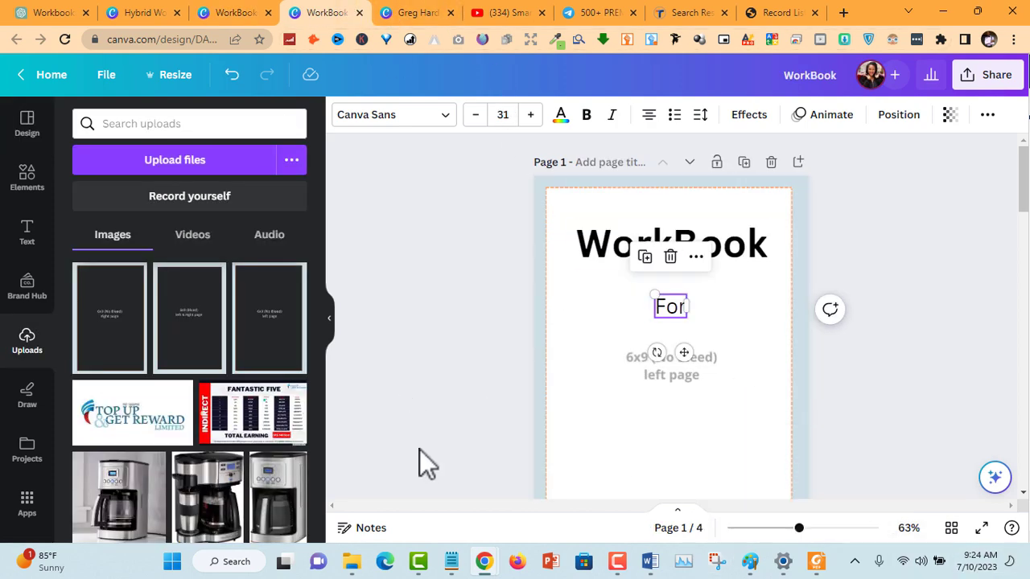
Switch to the incognito window and close the gaveston diet, Google search and Stay Sane tabs, leaving The In-Between product page open.
{"action": "mouse_move", "coordinate": [483, 573]}
{"action": "left_click", "coordinate": [536, 471]}
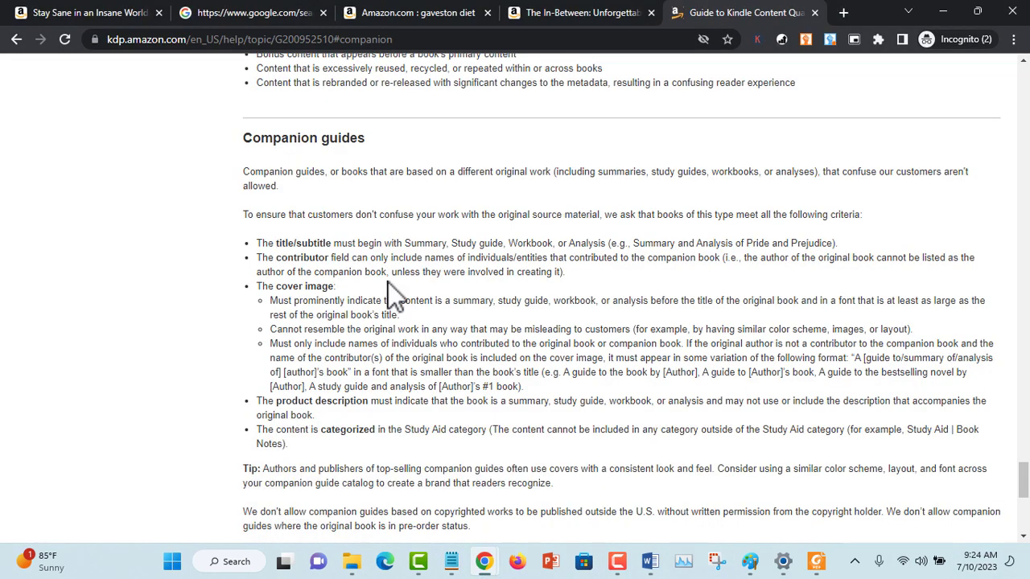
{"action": "left_click", "coordinate": [412, 11]}
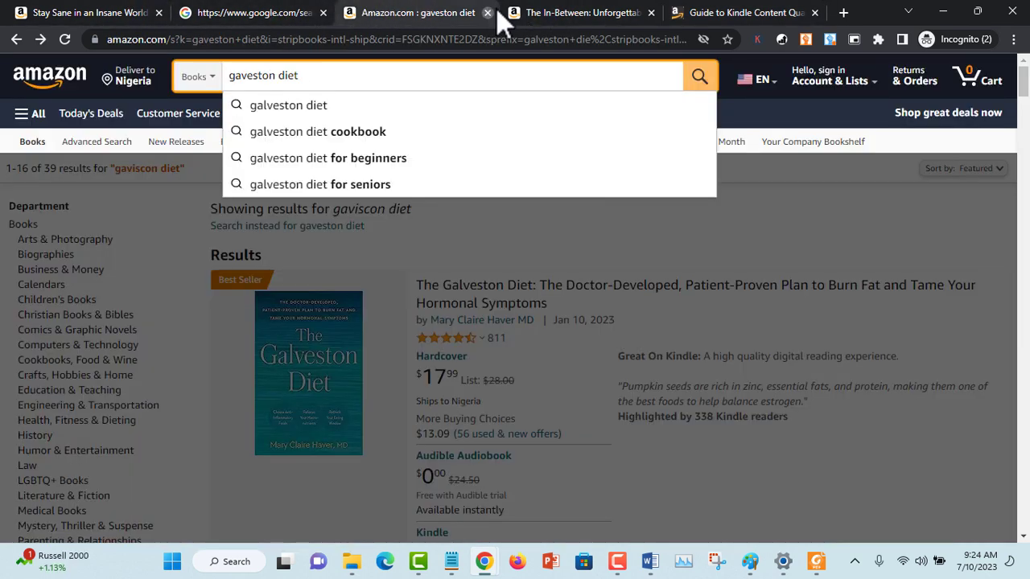
{"action": "left_click", "coordinate": [487, 12]}
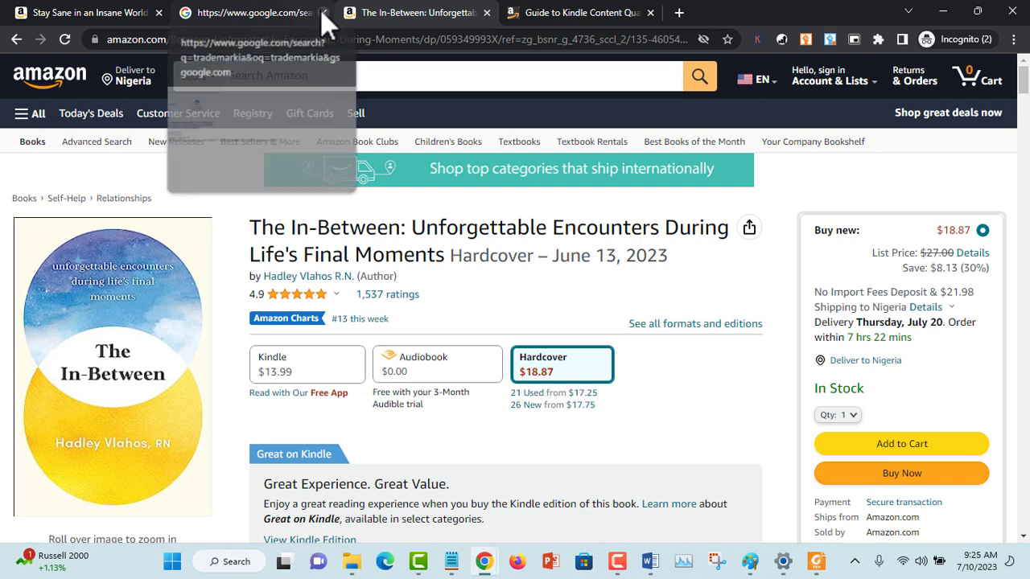
{"action": "left_click", "coordinate": [322, 12]}
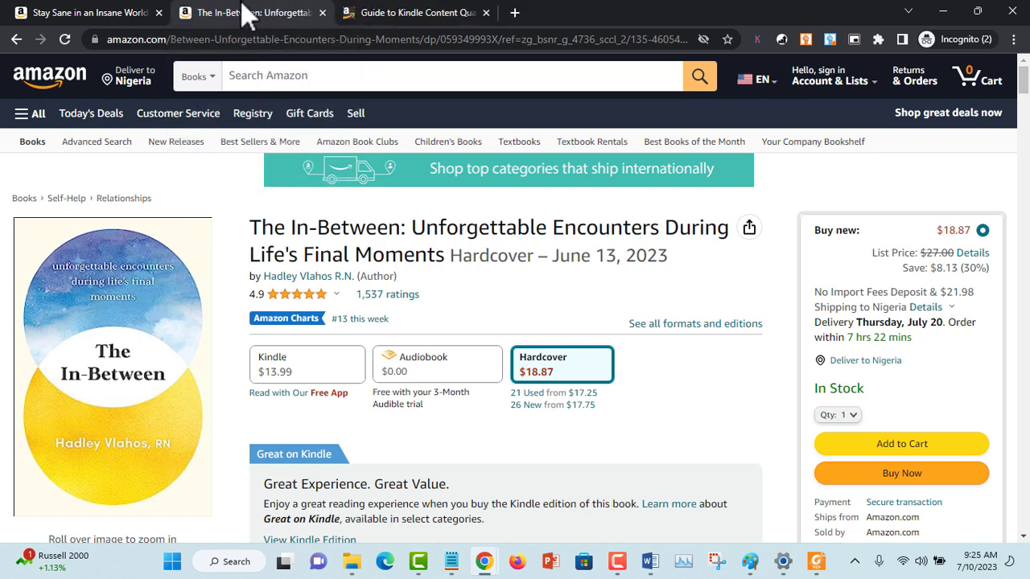
{"action": "left_click", "coordinate": [158, 12]}
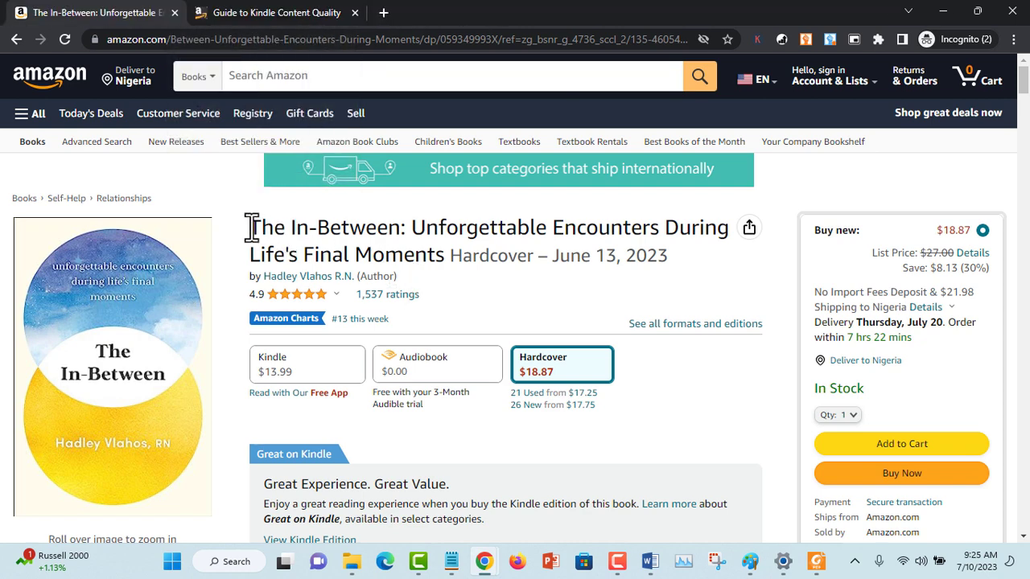
Copy the main title "The In-Between" without its subtitle from the Amazon product page.
{"action": "left_click_drag", "start_coordinate": [317, 228], "coordinate": [361, 241]}
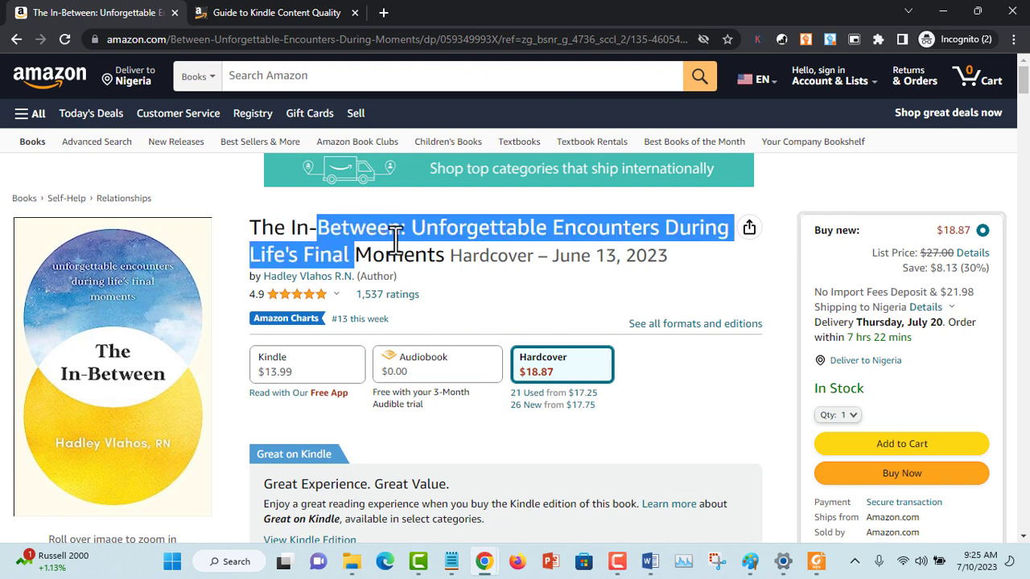
{"action": "left_click", "coordinate": [396, 239]}
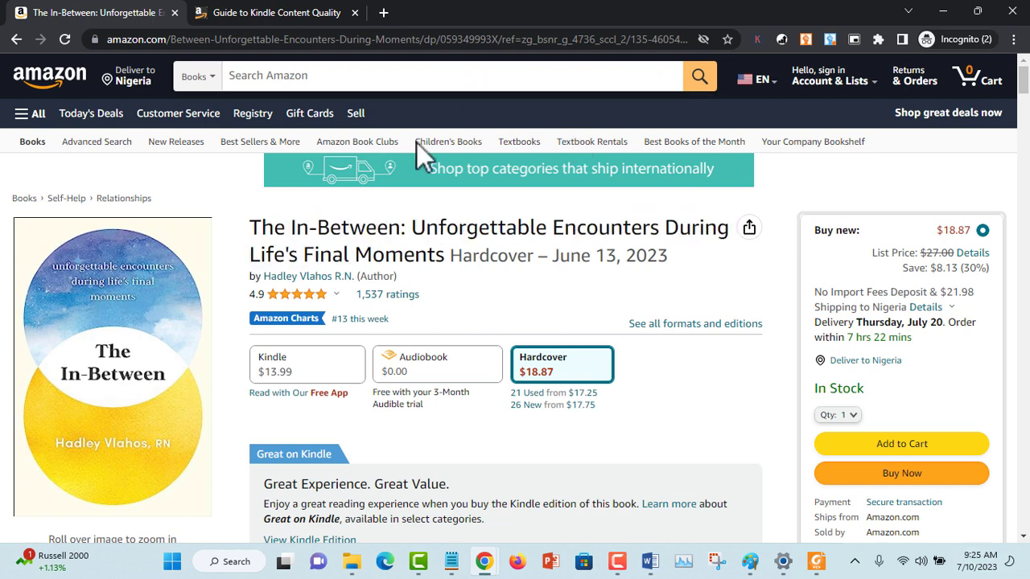
{"action": "left_click_drag", "start_coordinate": [422, 255], "coordinate": [274, 228]}
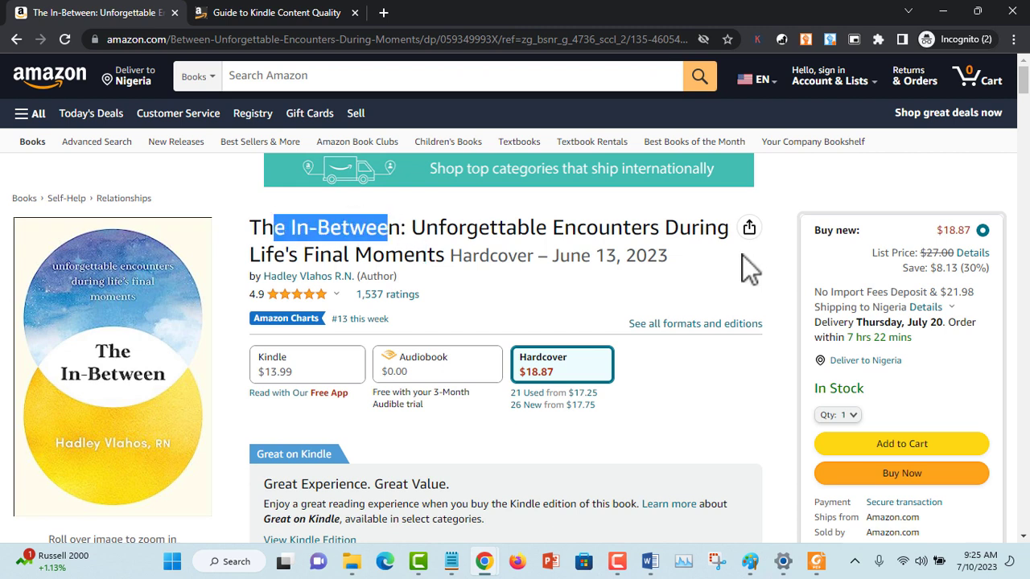
{"action": "left_click", "coordinate": [299, 229]}
{"action": "left_click_drag", "start_coordinate": [249, 229], "coordinate": [399, 218]}
{"action": "key", "text": "ctrl+c"}
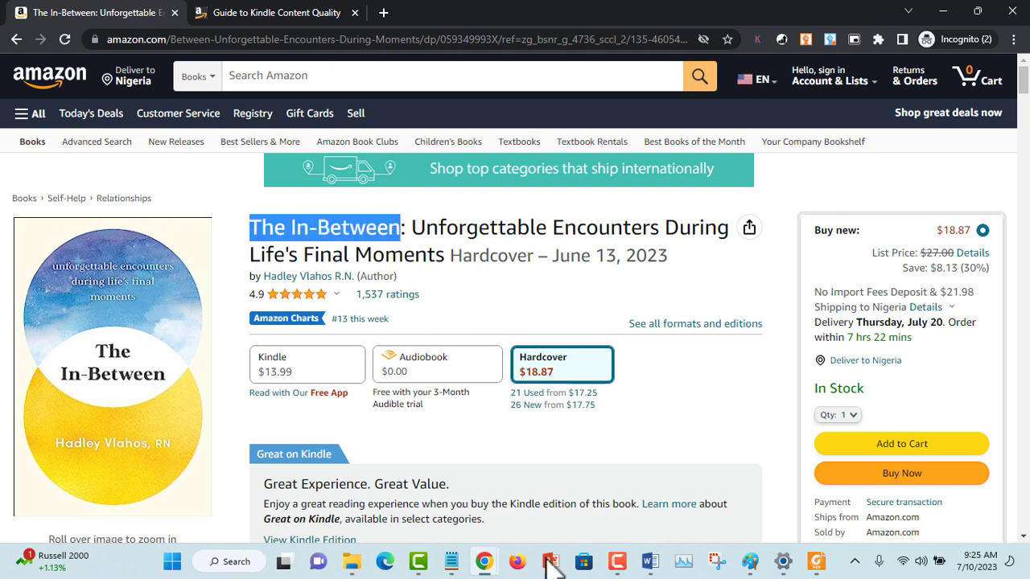
Close the Amazon Seller Central sign-in window and return to the WorkBook design in Canva.
{"action": "mouse_move", "coordinate": [484, 566]}
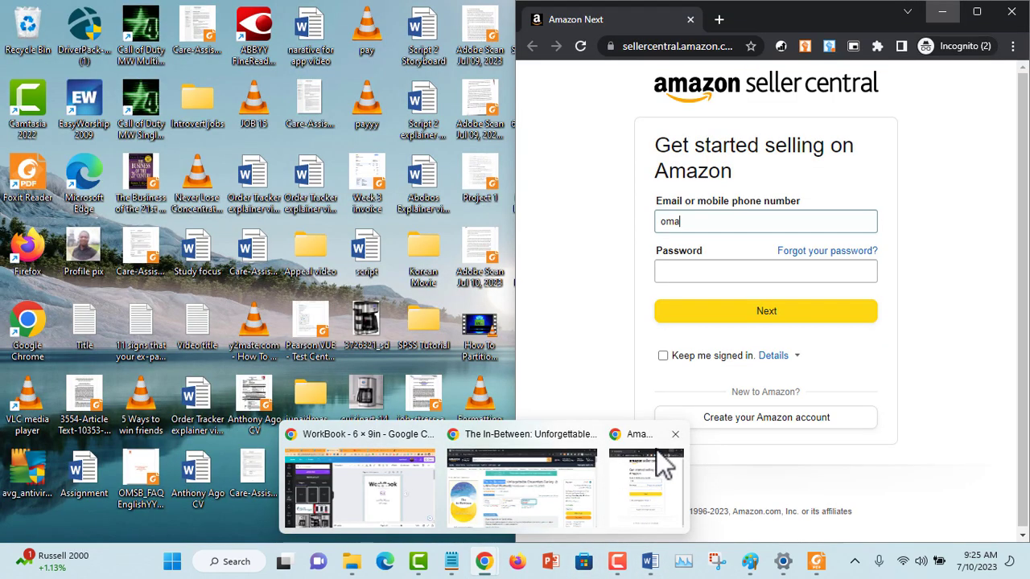
{"action": "left_click", "coordinate": [674, 435]}
{"action": "left_click", "coordinate": [434, 475]}
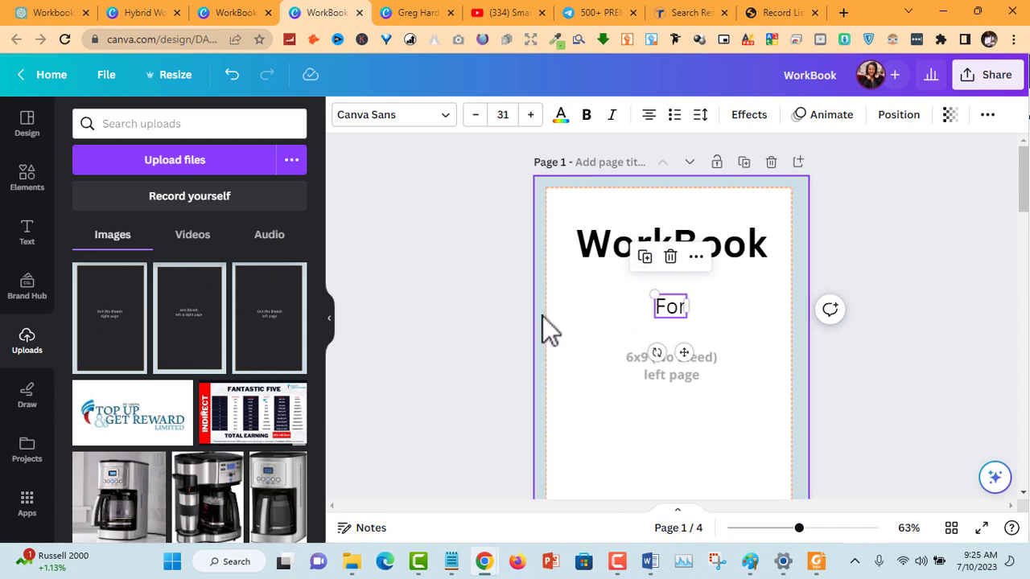
Add a subheading with the copied title "The In-Between" and place it slightly lower beneath the "For" text on page 1.
{"action": "left_click", "coordinate": [413, 364]}
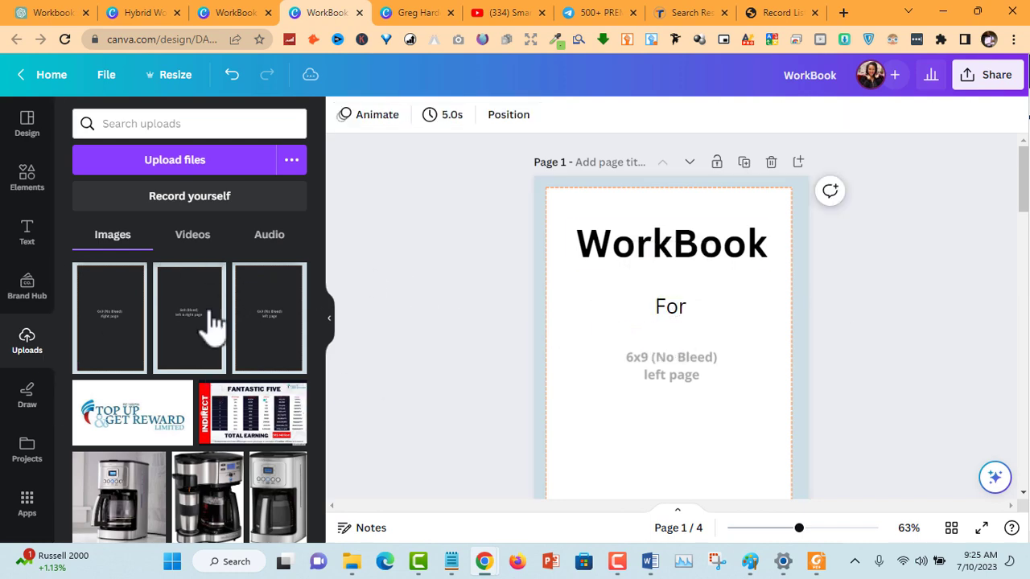
{"action": "left_click", "coordinate": [29, 240]}
{"action": "left_click", "coordinate": [140, 362]}
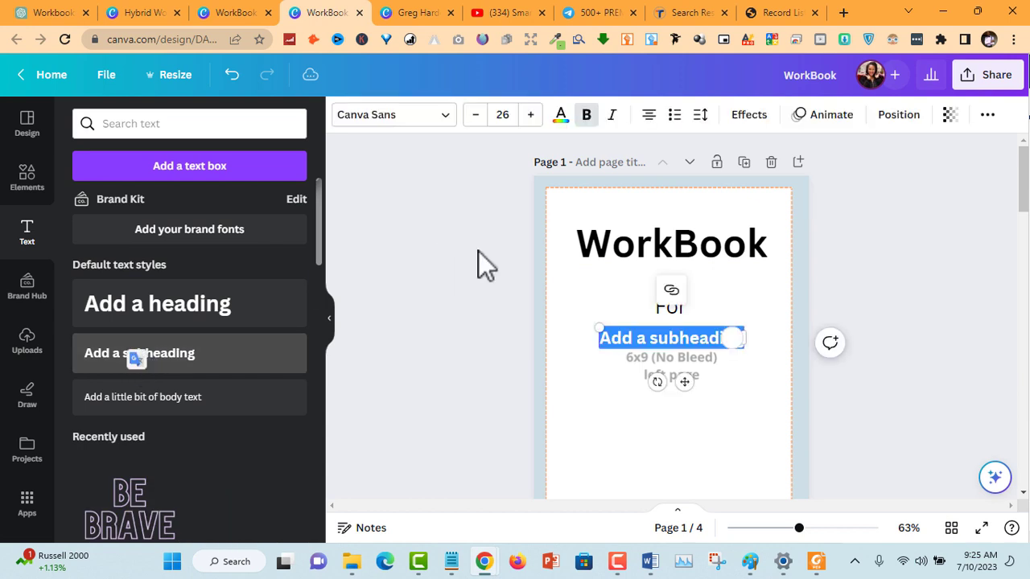
{"action": "key", "text": "ctrl+v"}
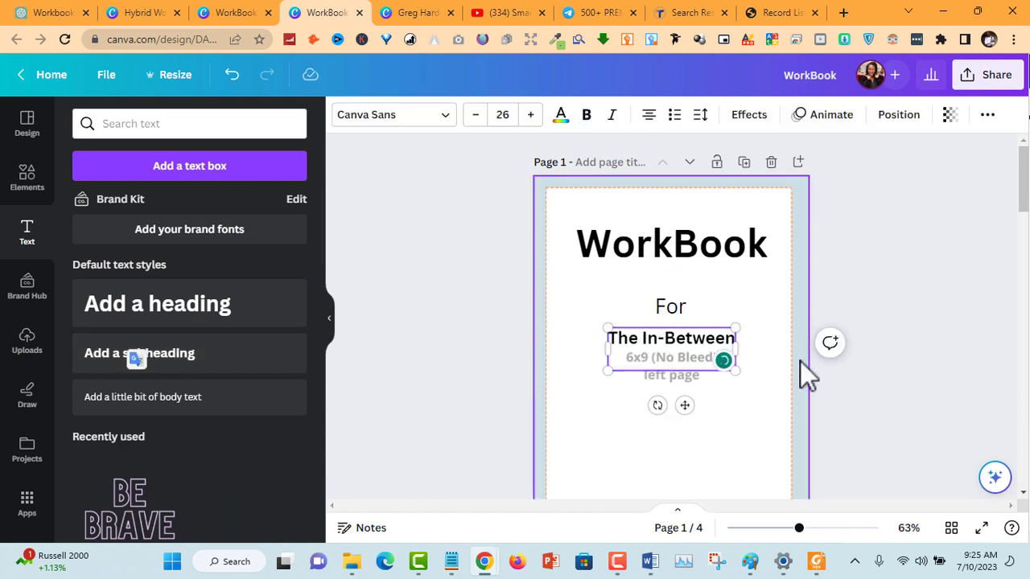
{"action": "left_click_drag", "start_coordinate": [684, 404], "coordinate": [683, 423]}
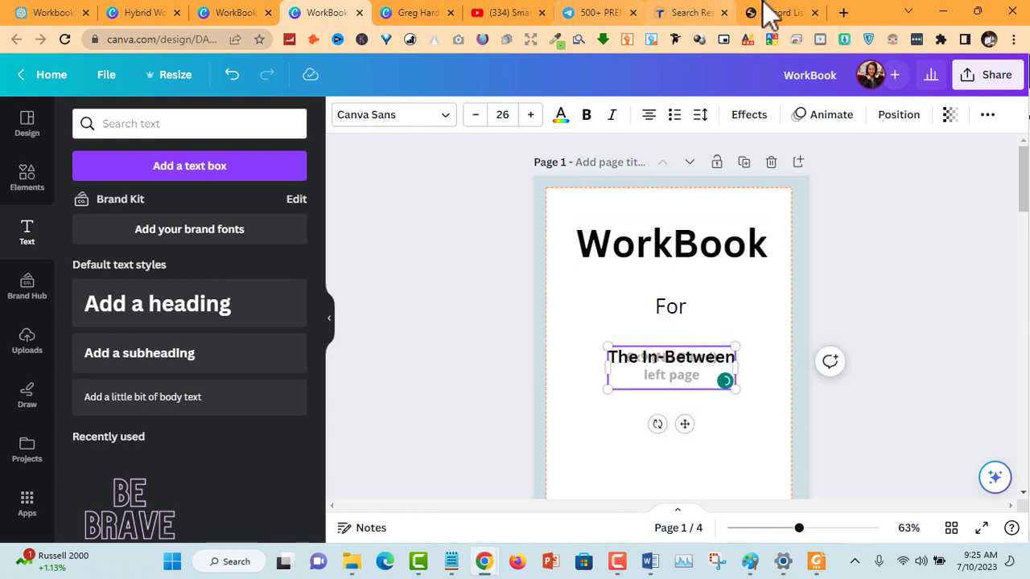
Review the Companion guides criteria and surrounding sections in the KDP content quality guide, and return to the WorkBook design.
{"action": "mouse_move", "coordinate": [481, 570]}
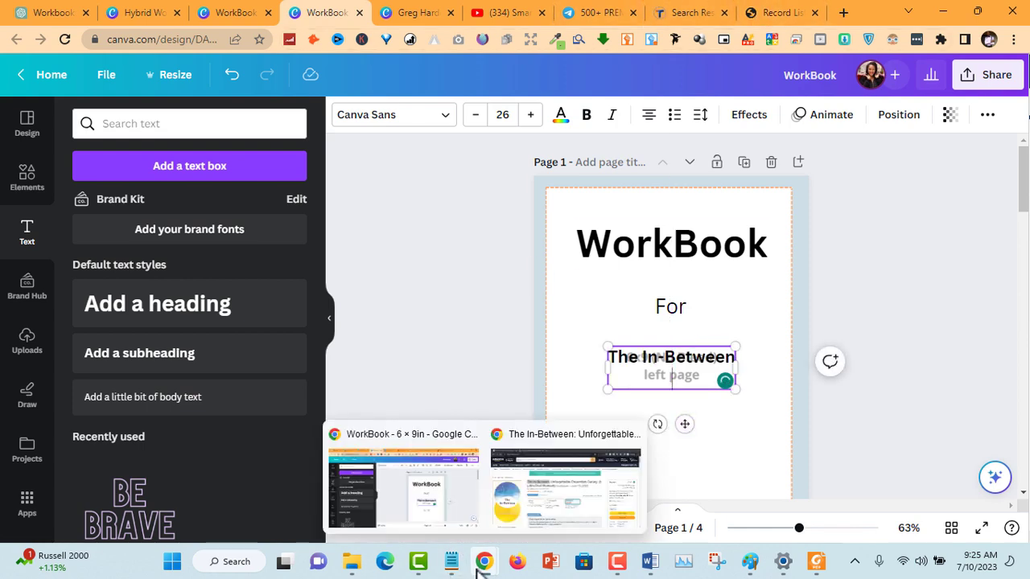
{"action": "left_click", "coordinate": [619, 483]}
{"action": "left_click", "coordinate": [277, 14]}
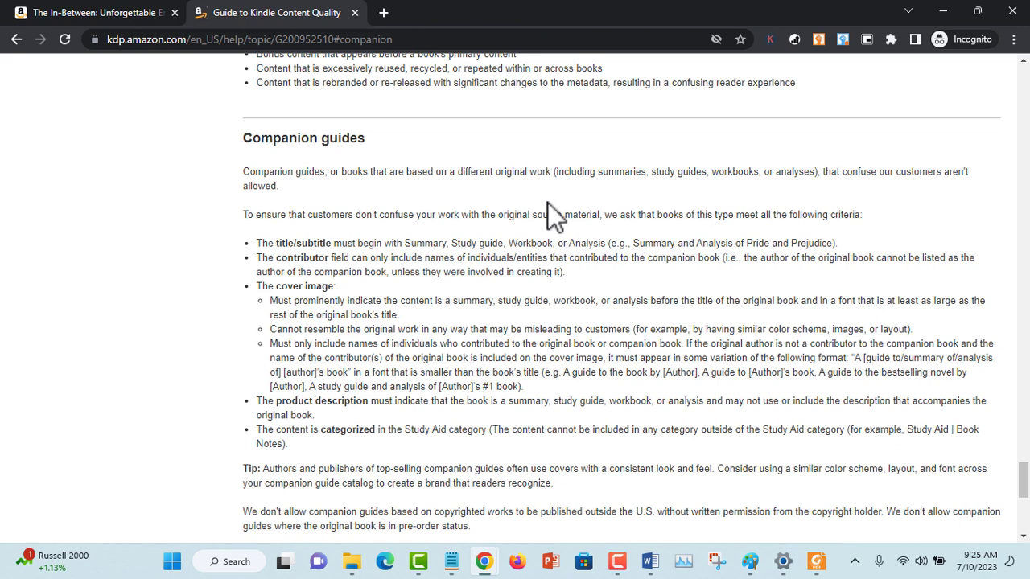
{"action": "scroll", "coordinate": [537, 286], "scroll_direction": "down", "scroll_amount": 5}
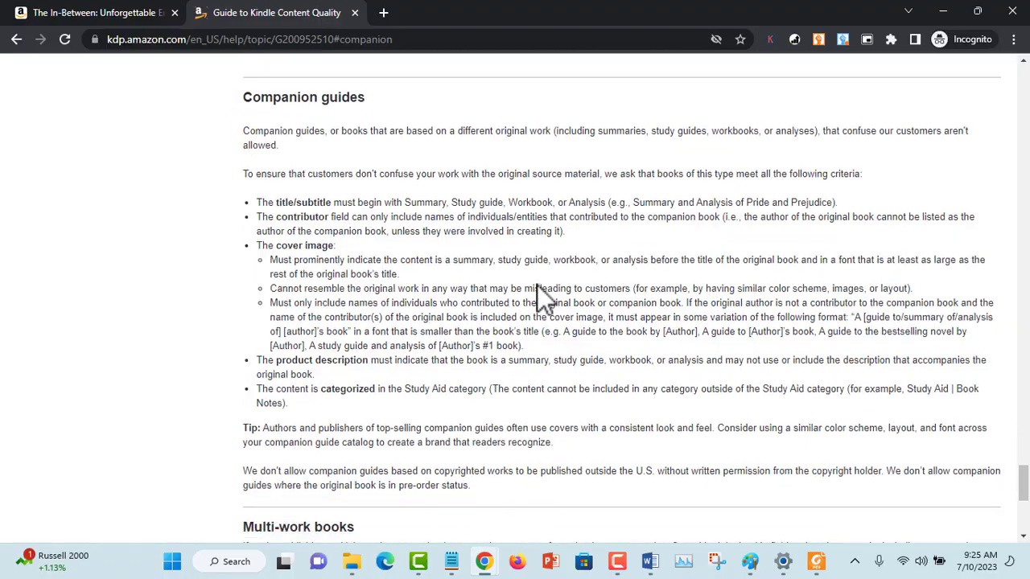
{"action": "scroll", "coordinate": [538, 285], "scroll_direction": "up", "scroll_amount": 6}
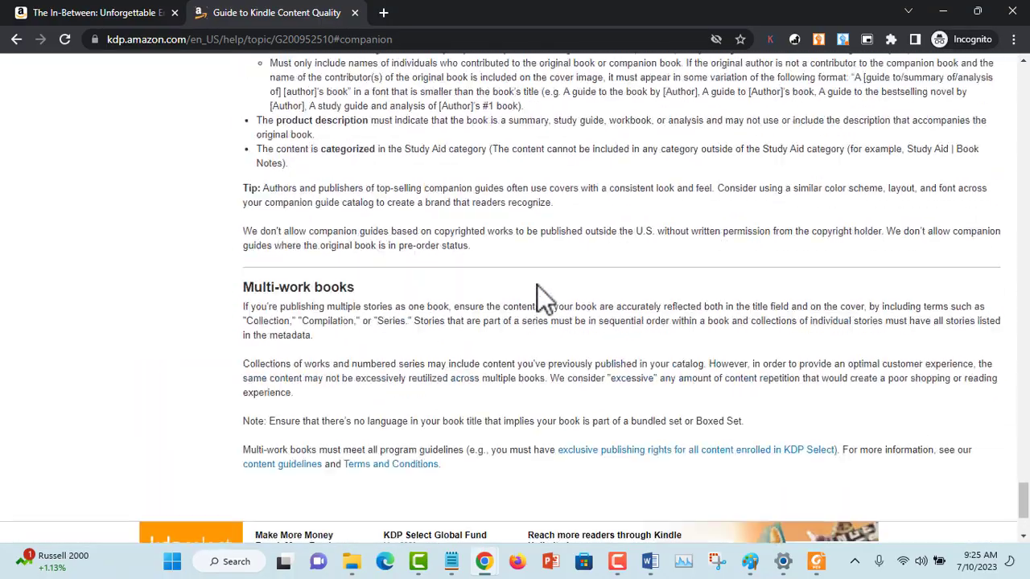
{"action": "scroll", "coordinate": [538, 285], "scroll_direction": "up", "scroll_amount": 1}
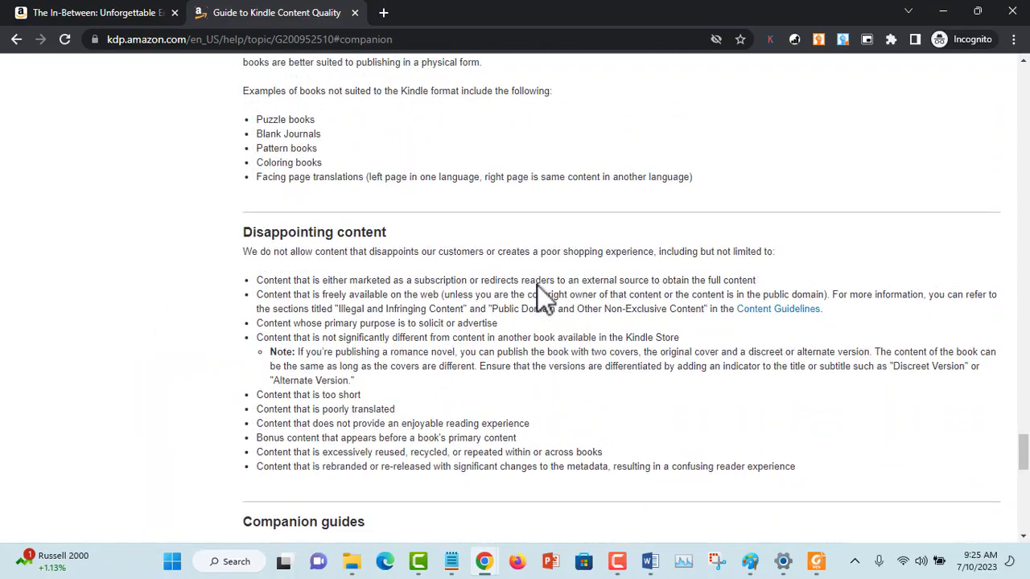
{"action": "scroll", "coordinate": [537, 286], "scroll_direction": "down", "scroll_amount": 10}
{"action": "scroll", "coordinate": [538, 286], "scroll_direction": "up", "scroll_amount": 1}
{"action": "scroll", "coordinate": [544, 298], "scroll_direction": "up", "scroll_amount": 2}
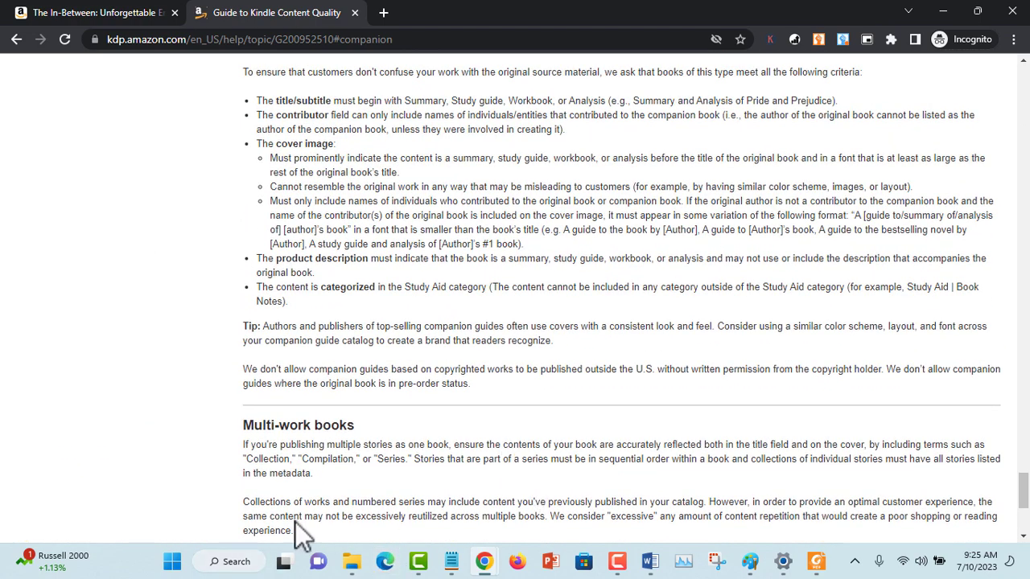
{"action": "mouse_move", "coordinate": [486, 565]}
{"action": "left_click", "coordinate": [402, 478]}
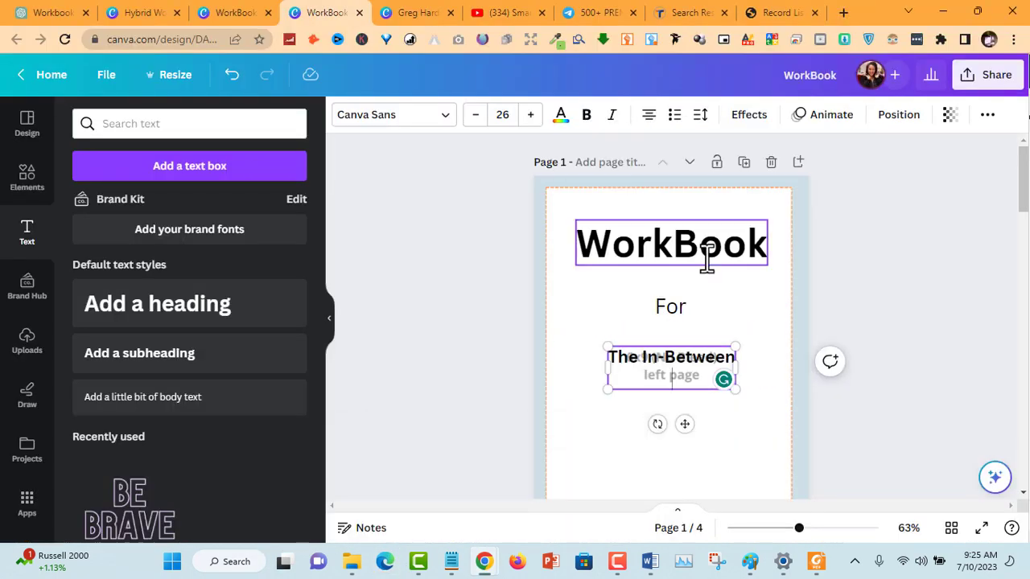
Remove the bold formatting from the "The In-Between" subheading on page 1.
{"action": "triple_click", "coordinate": [685, 359]}
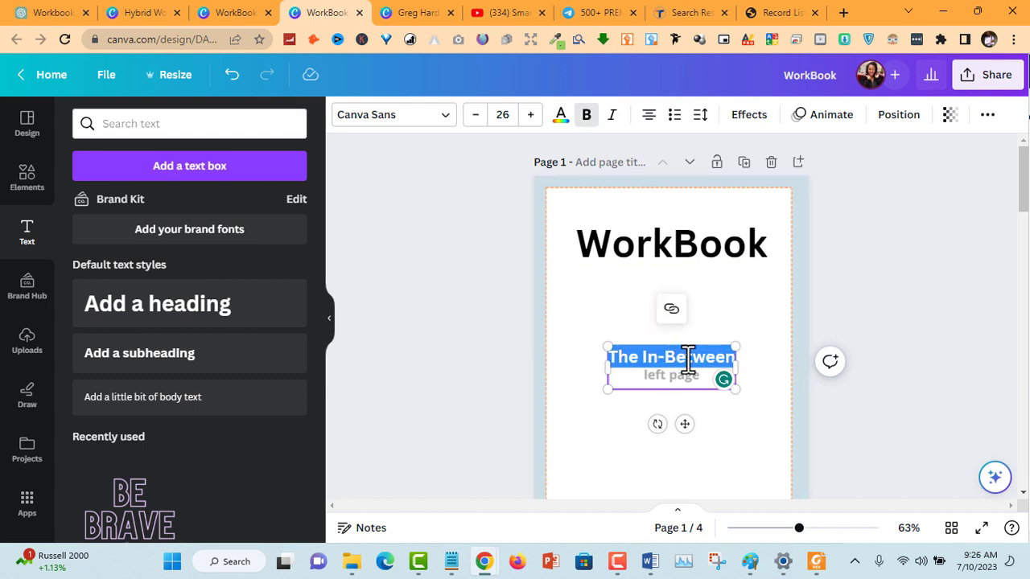
{"action": "left_click", "coordinate": [587, 116]}
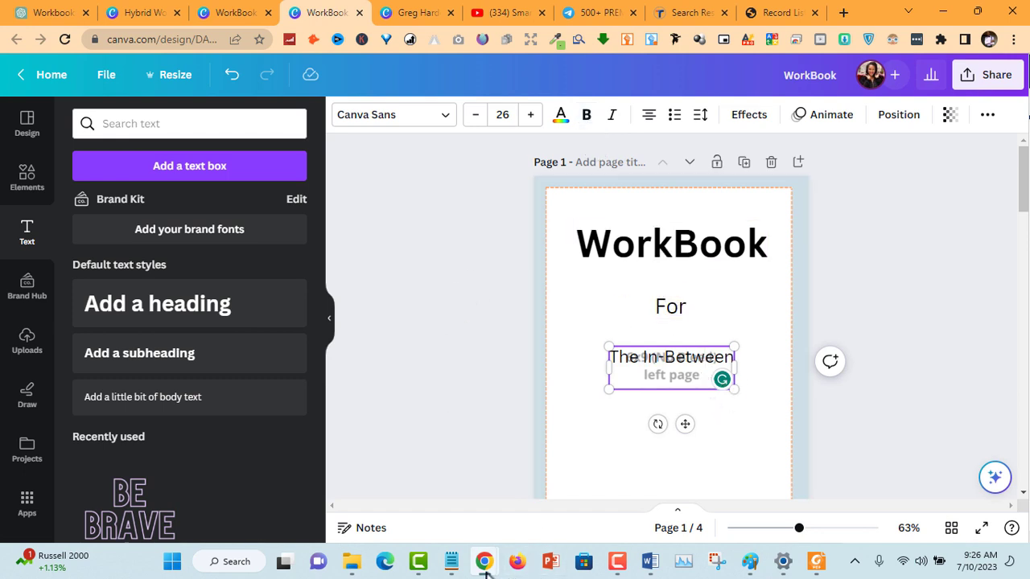
Copy the author's name from the Amazon product page for The In-Between and return to the WorkBook design.
{"action": "mouse_move", "coordinate": [484, 561]}
{"action": "left_click", "coordinate": [538, 492]}
{"action": "left_click", "coordinate": [437, 487]}
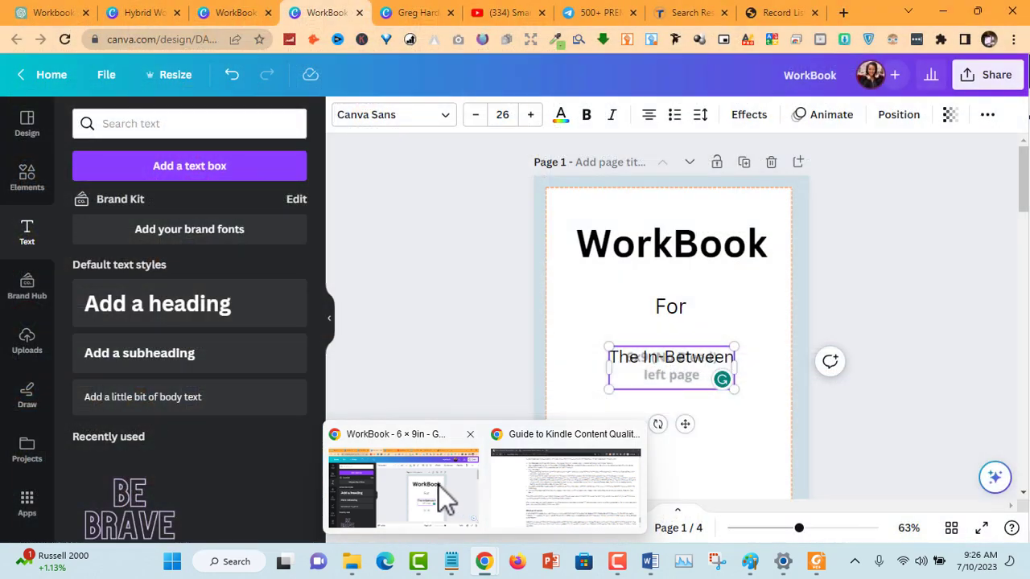
{"action": "mouse_move", "coordinate": [450, 566]}
{"action": "mouse_move", "coordinate": [485, 568]}
{"action": "left_click", "coordinate": [540, 485]}
{"action": "left_click", "coordinate": [103, 13]}
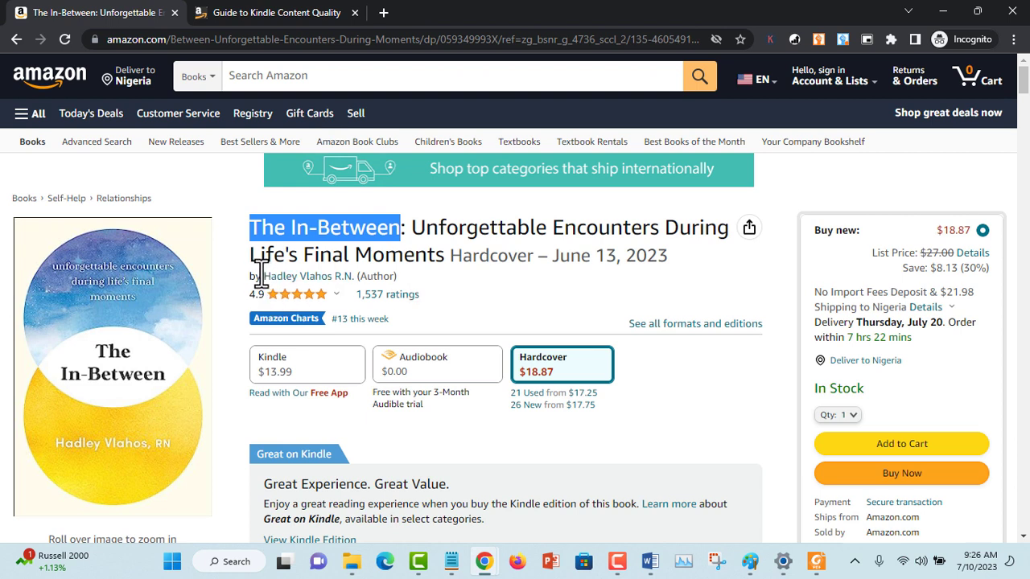
{"action": "left_click_drag", "start_coordinate": [264, 268], "coordinate": [353, 268]}
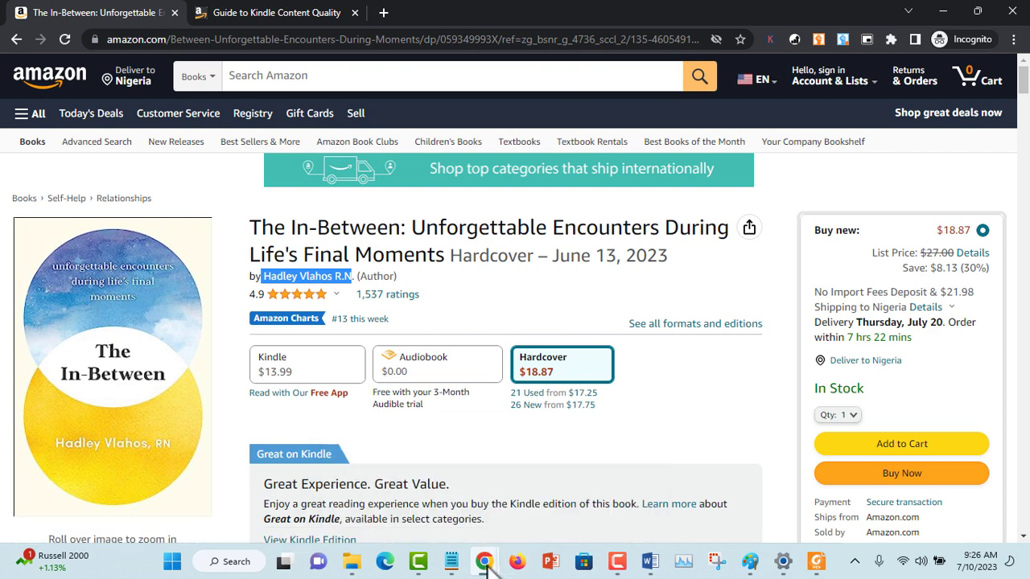
{"action": "mouse_move", "coordinate": [485, 566]}
{"action": "left_click", "coordinate": [442, 494]}
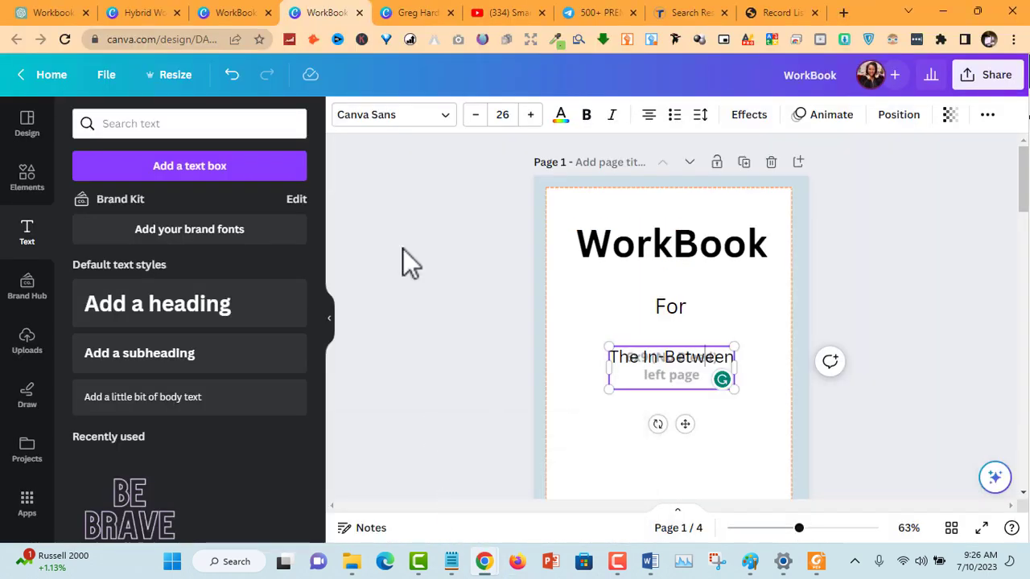
Check the duplicate workbook's title page, and add a copy of the "The In-Between" text containing the author's name on page 1.
{"action": "left_click", "coordinate": [213, 12]}
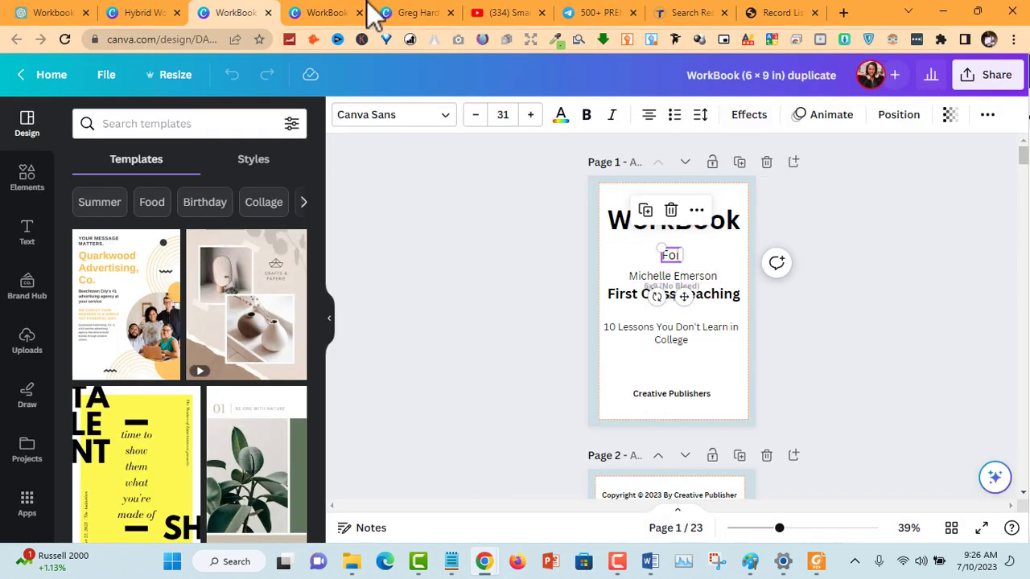
{"action": "left_click", "coordinate": [334, 14]}
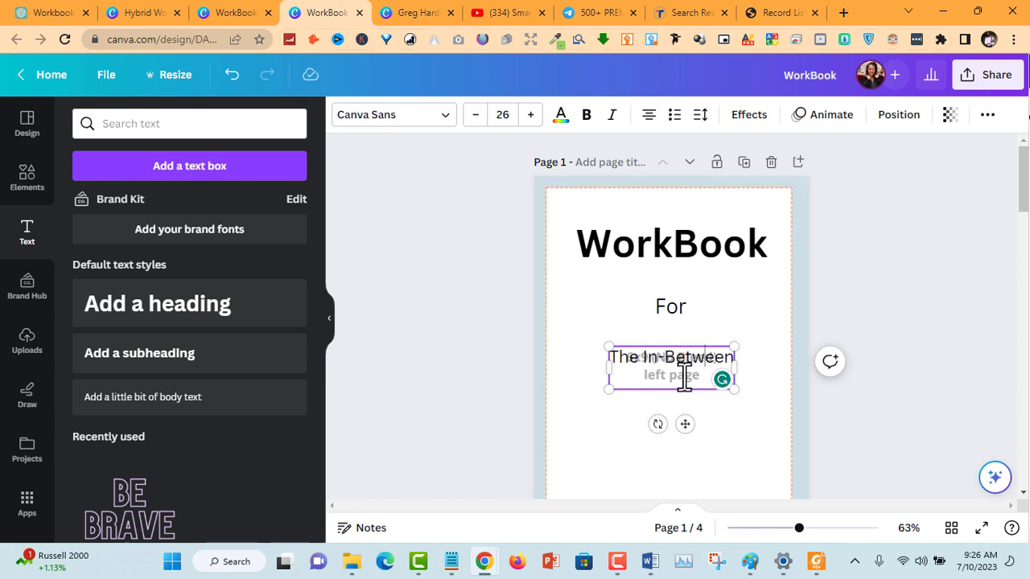
{"action": "left_click", "coordinate": [615, 310]}
{"action": "left_click", "coordinate": [650, 349]}
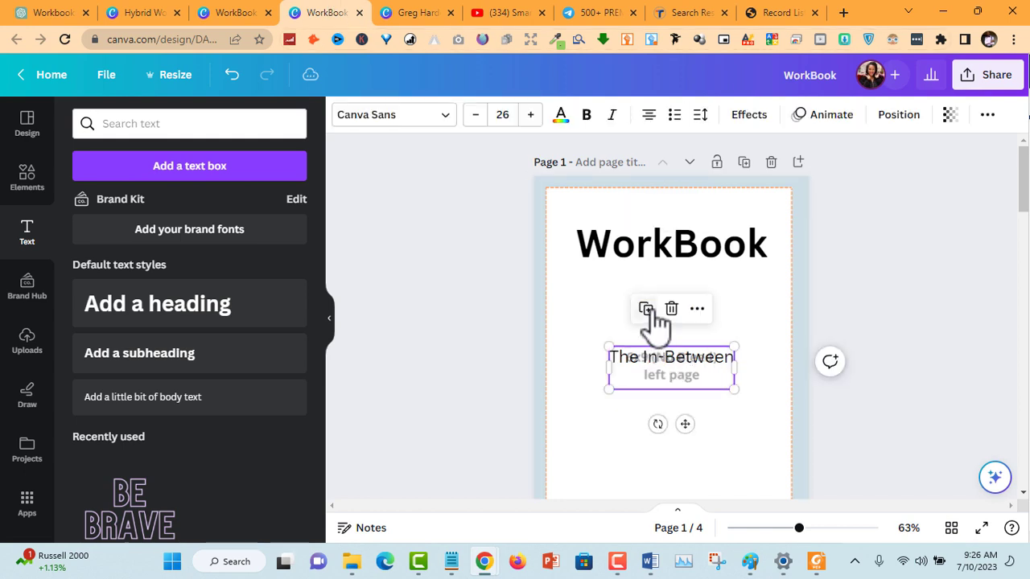
{"action": "left_click", "coordinate": [646, 309]}
{"action": "left_click_drag", "start_coordinate": [689, 437], "coordinate": [689, 468]}
{"action": "double_click", "coordinate": [659, 400]}
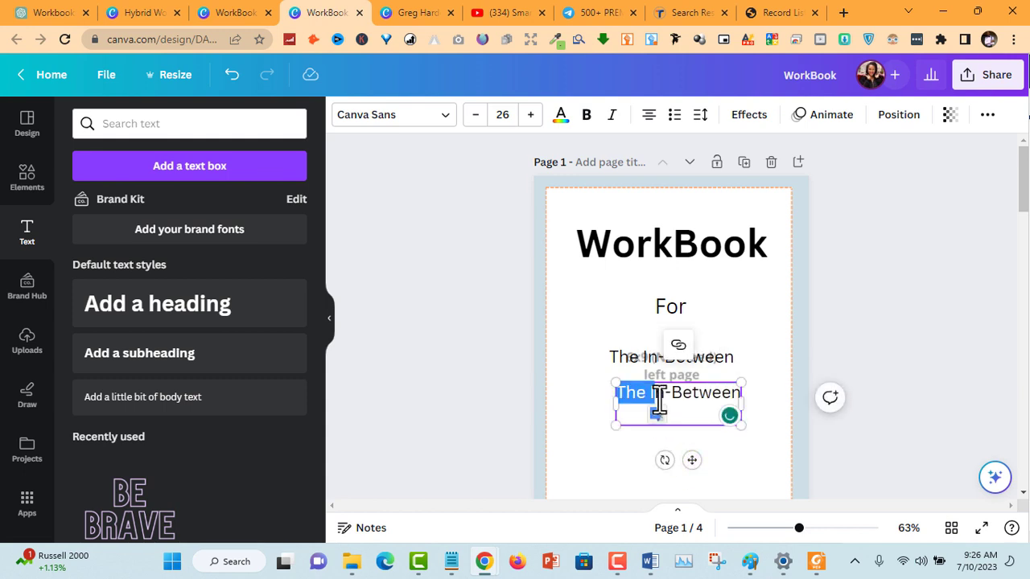
{"action": "key", "text": "ctrl+a"}
{"action": "key", "text": "ctrl+v"}
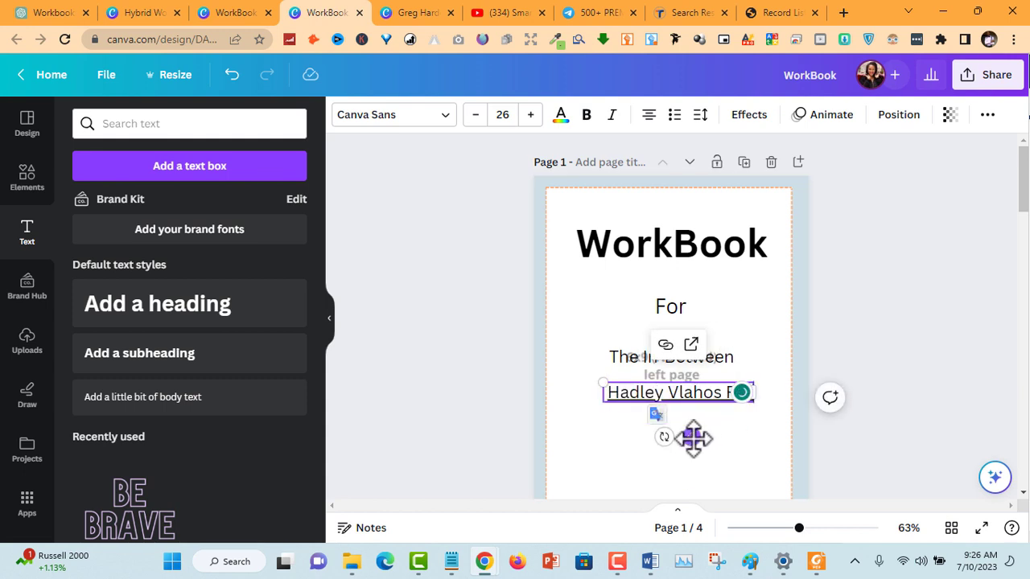
Move the author's name between "For" and "The In-Between" on page 1, and reduce its font size by six points.
{"action": "left_click_drag", "start_coordinate": [693, 436], "coordinate": [688, 380]}
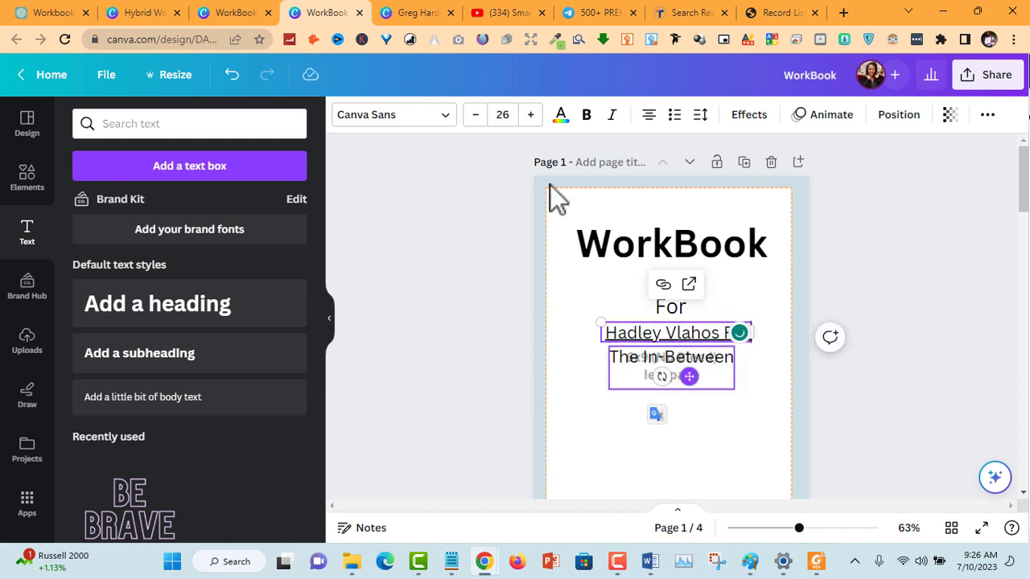
{"action": "left_click", "coordinate": [475, 115]}
{"action": "left_click", "coordinate": [475, 115]}
{"action": "left_click", "coordinate": [476, 115]}
{"action": "left_click", "coordinate": [476, 115]}
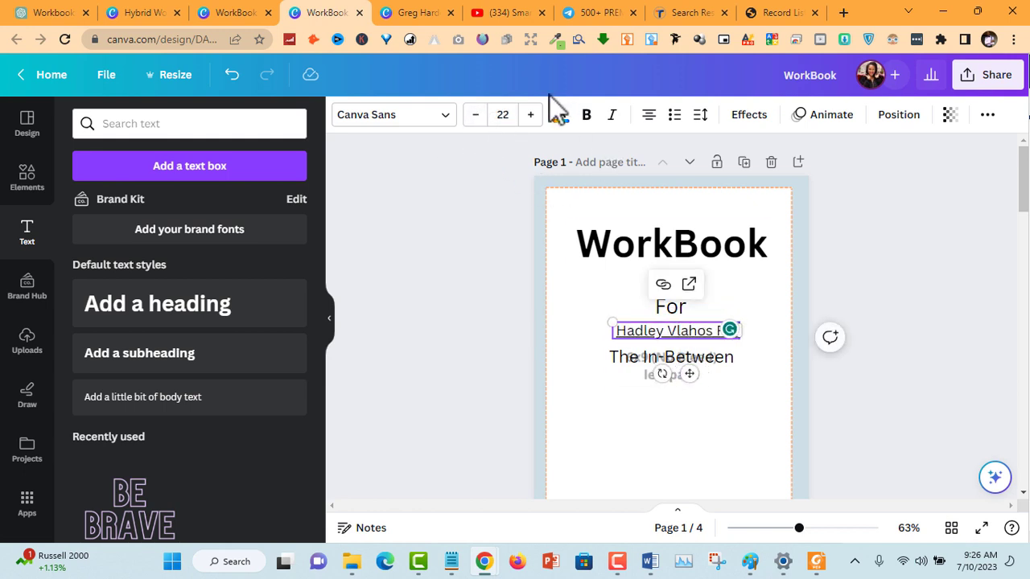
{"action": "left_click", "coordinate": [475, 115]}
{"action": "left_click", "coordinate": [476, 115]}
Copy the subtitle "Unforgettable Encounters During Life's Final Moments" from the Amazon product page and return to the WorkBook design.
{"action": "left_click", "coordinate": [726, 359]}
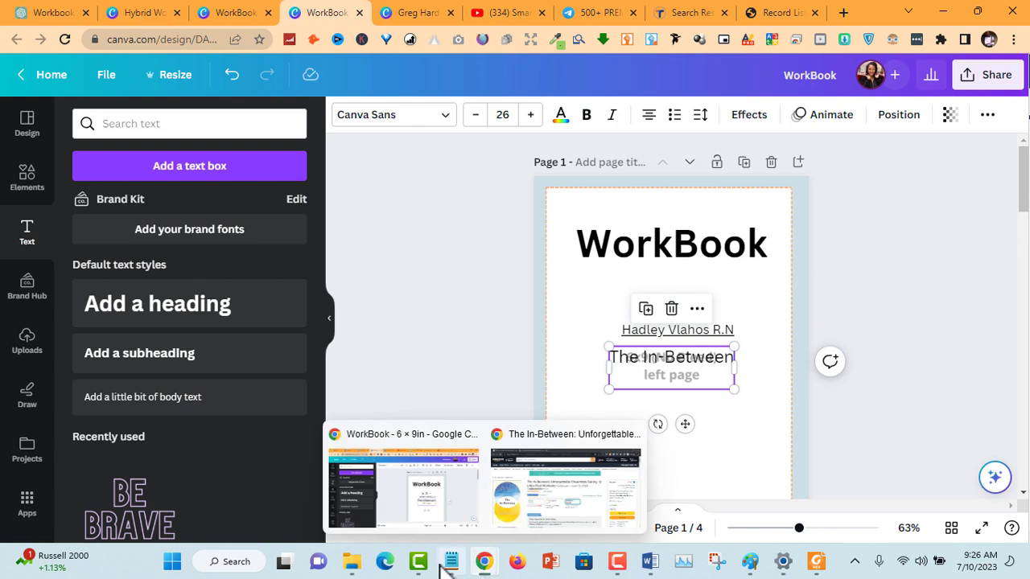
{"action": "mouse_move", "coordinate": [483, 561]}
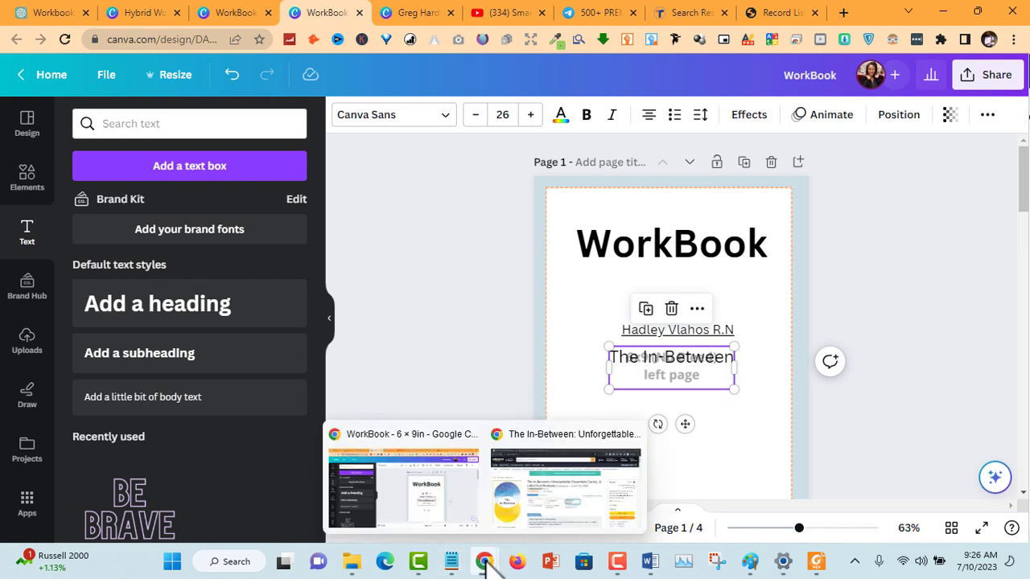
{"action": "left_click", "coordinate": [551, 505]}
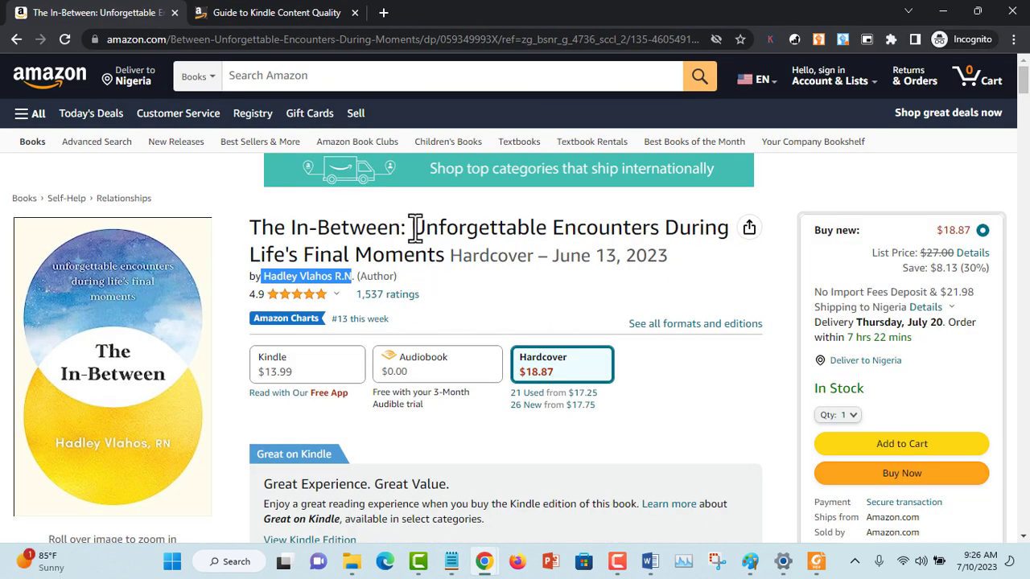
{"action": "left_click_drag", "start_coordinate": [415, 228], "coordinate": [442, 254]}
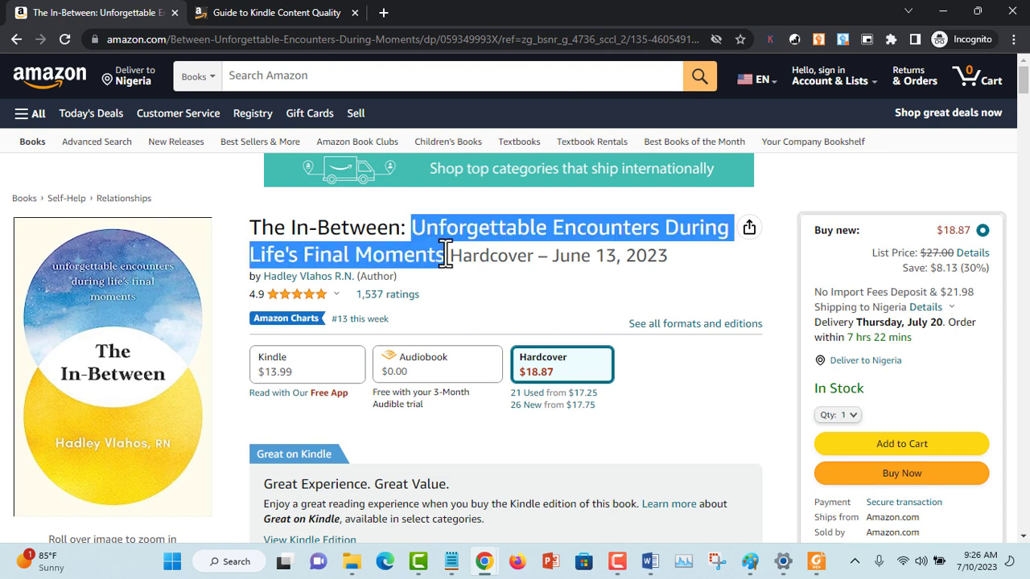
{"action": "mouse_move", "coordinate": [487, 564]}
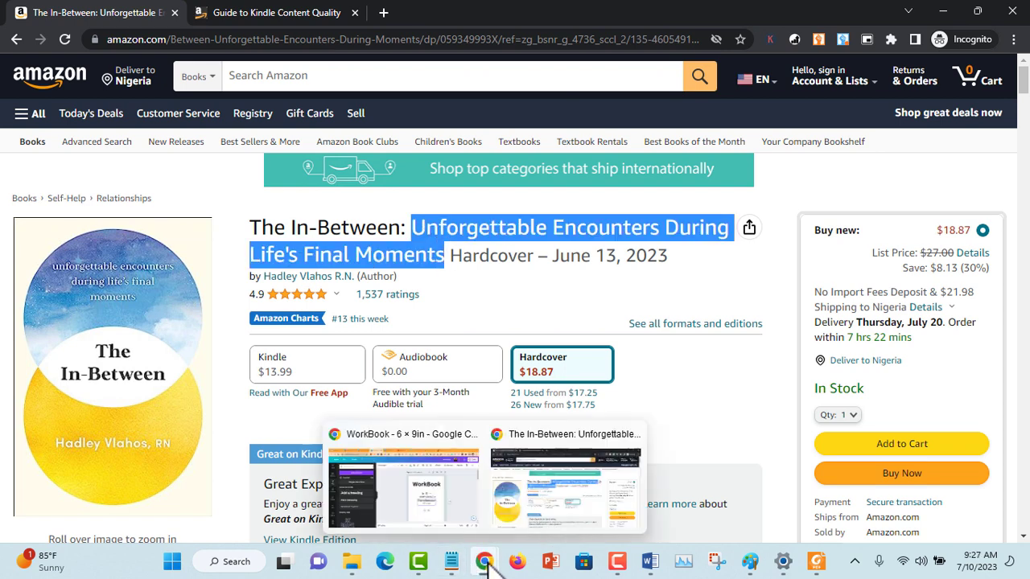
{"action": "left_click", "coordinate": [433, 488]}
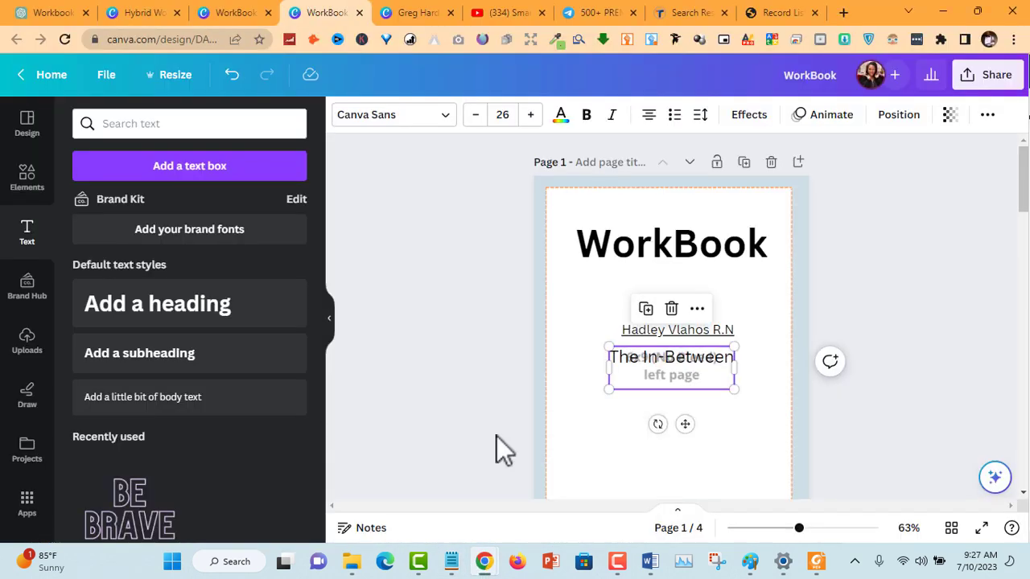
Duplicate the "The In-Between" text, place the copy beneath it, and replace its wording with "Unforgettable Encounters During Life's Final Moments".
{"action": "left_click", "coordinate": [647, 309]}
{"action": "left_click_drag", "start_coordinate": [696, 433], "coordinate": [684, 466]}
{"action": "left_click", "coordinate": [660, 404]}
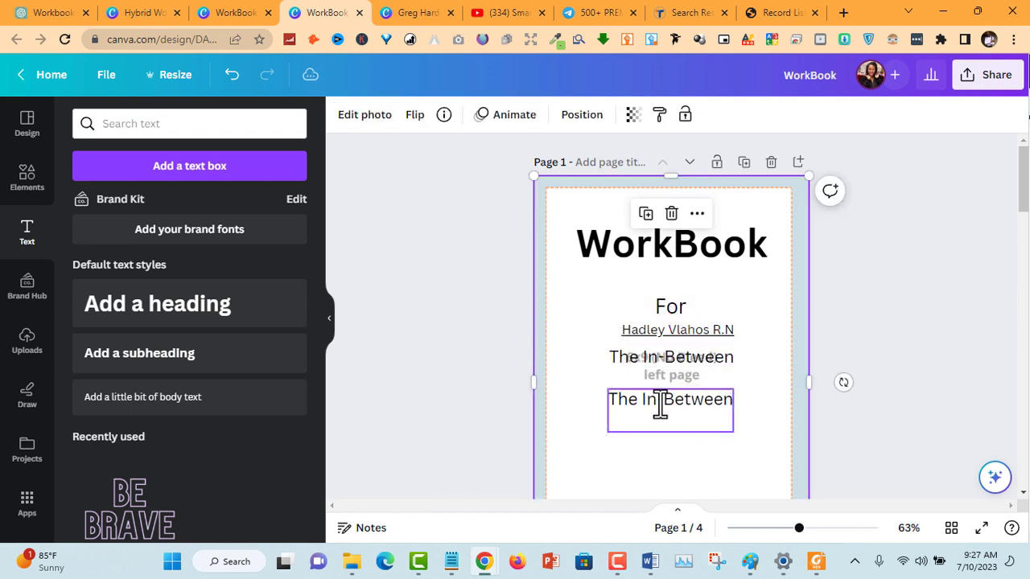
{"action": "key", "text": "ctrl+a"}
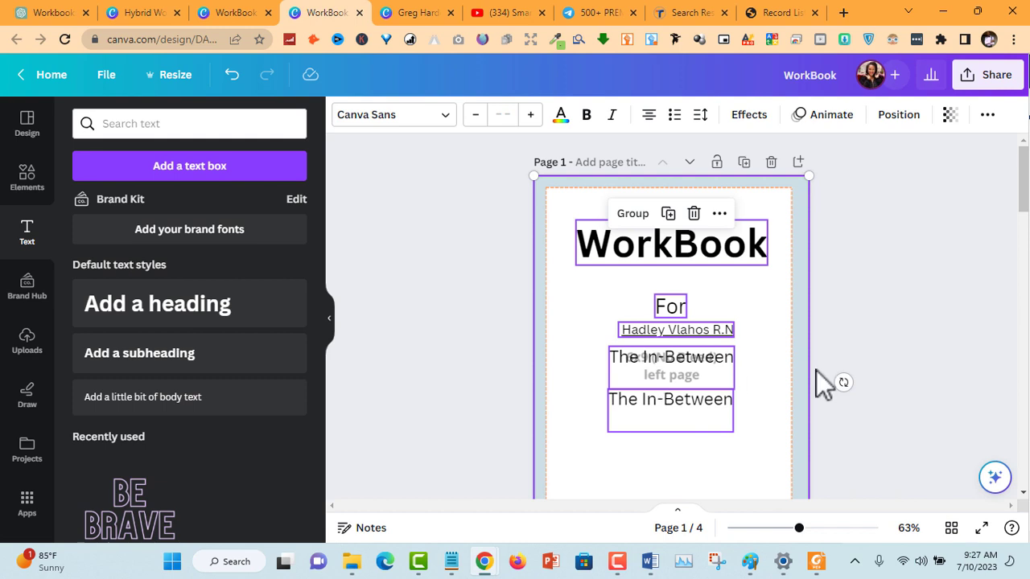
{"action": "left_click", "coordinate": [878, 366]}
{"action": "left_click", "coordinate": [714, 407]}
{"action": "double_click", "coordinate": [715, 407]}
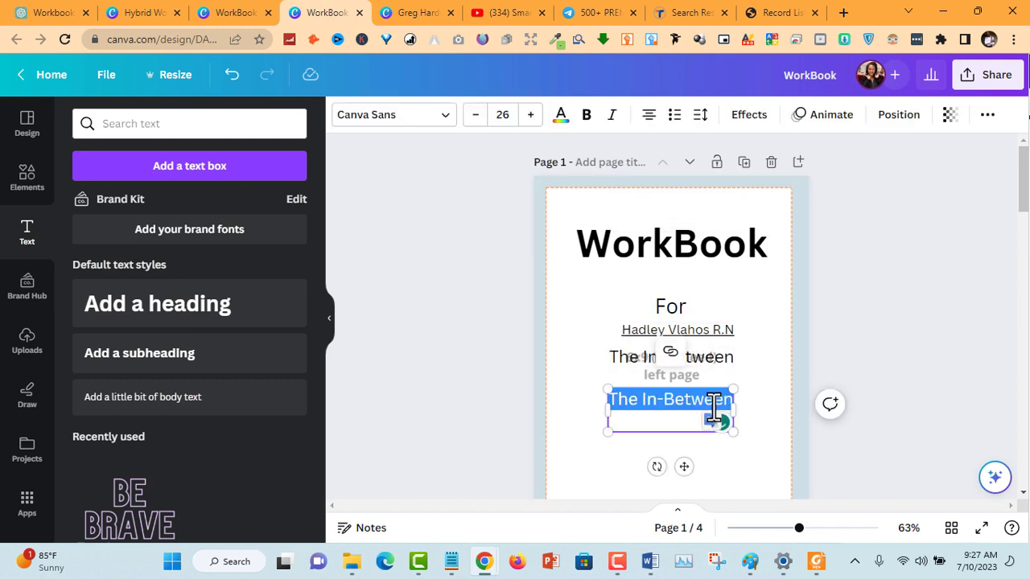
{"action": "key", "text": "ctrl+v"}
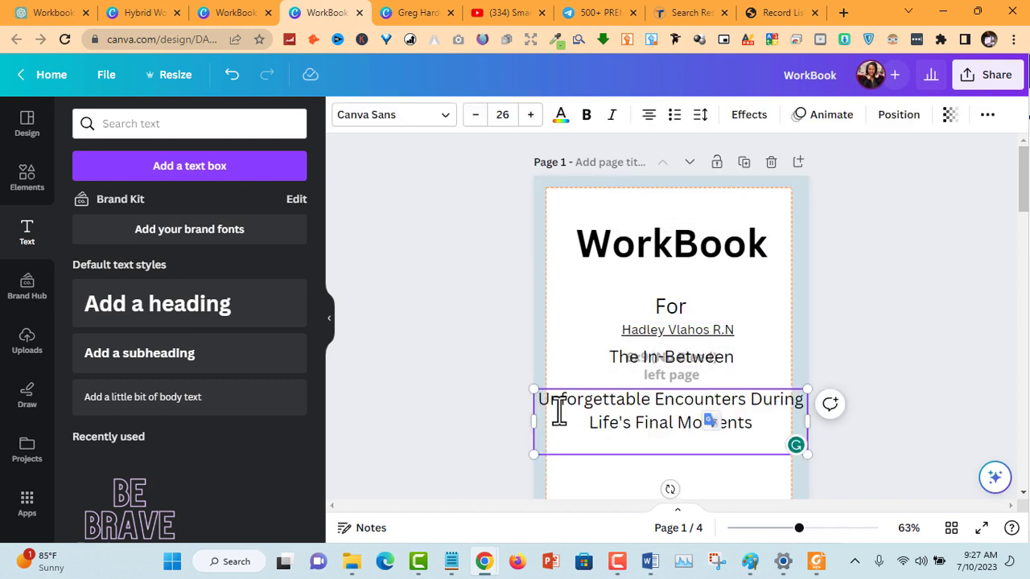
Scale the subtitle text down to font size 21.5 and centre it within the page margins beneath "The In-Between".
{"action": "left_click_drag", "start_coordinate": [531, 391], "coordinate": [572, 399]}
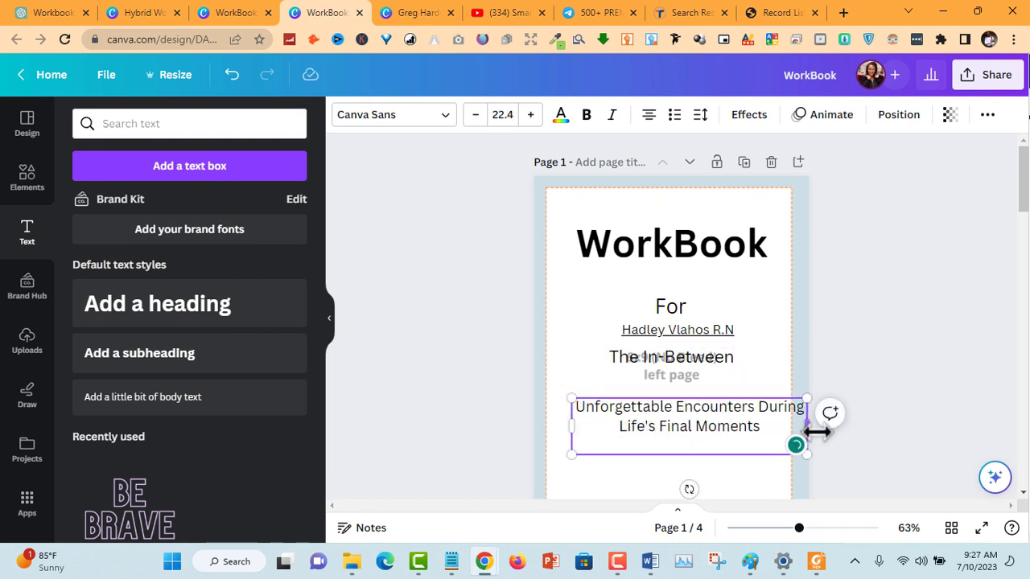
{"action": "left_click", "coordinate": [899, 348]}
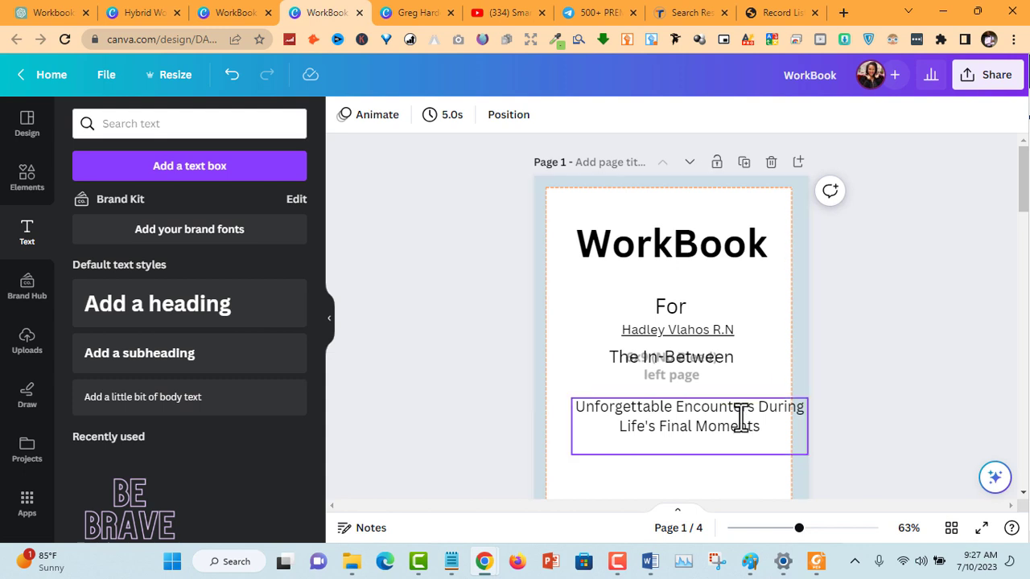
{"action": "left_click_drag", "start_coordinate": [741, 416], "coordinate": [716, 408]}
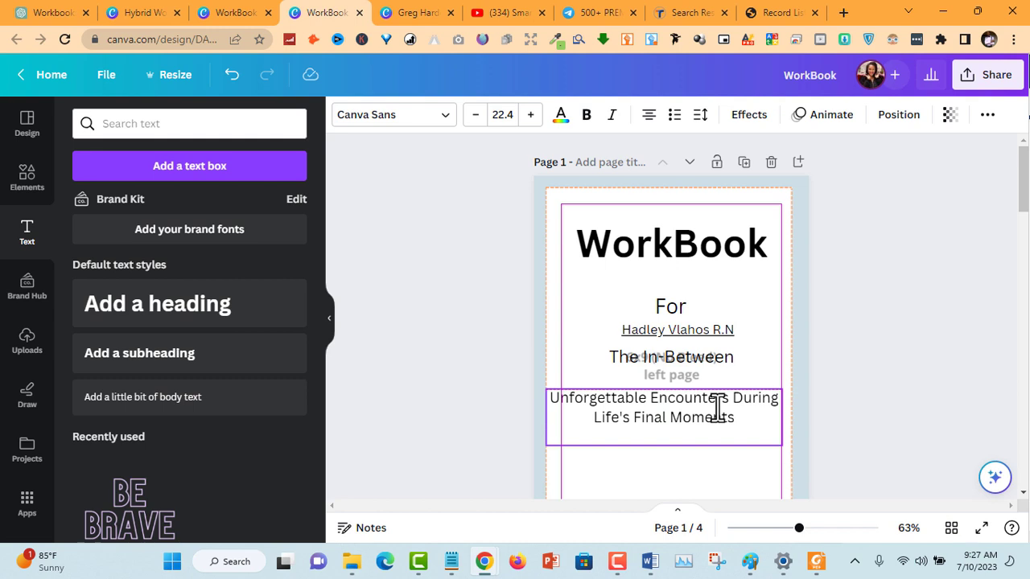
{"action": "mouse_move", "coordinate": [718, 408]}
{"action": "left_mouse_down"}
{"action": "mouse_move", "coordinate": [777, 347]}
{"action": "mouse_move", "coordinate": [776, 375]}
{"action": "mouse_move", "coordinate": [722, 412]}
{"action": "left_mouse_up"}
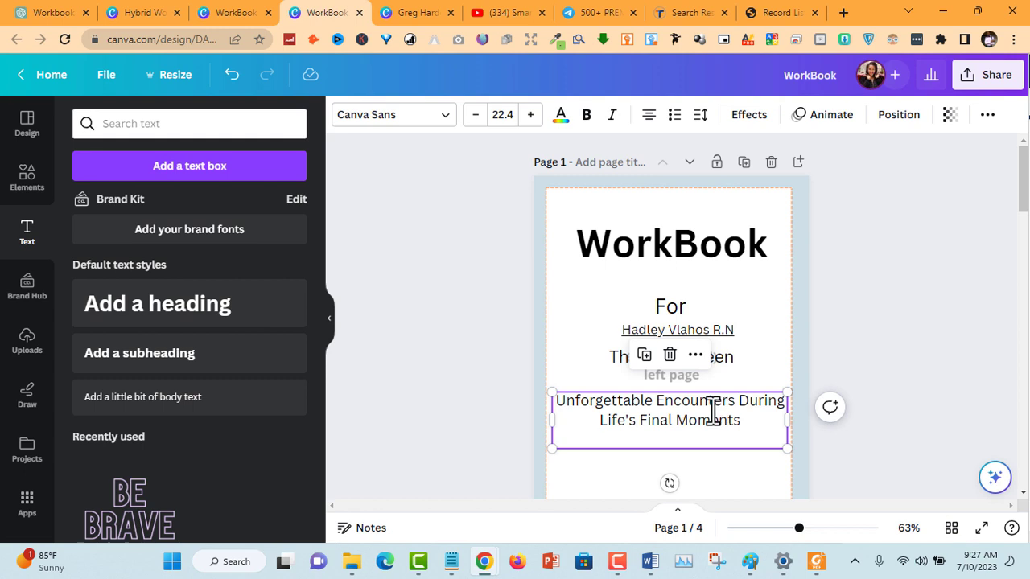
{"action": "left_click", "coordinate": [853, 352]}
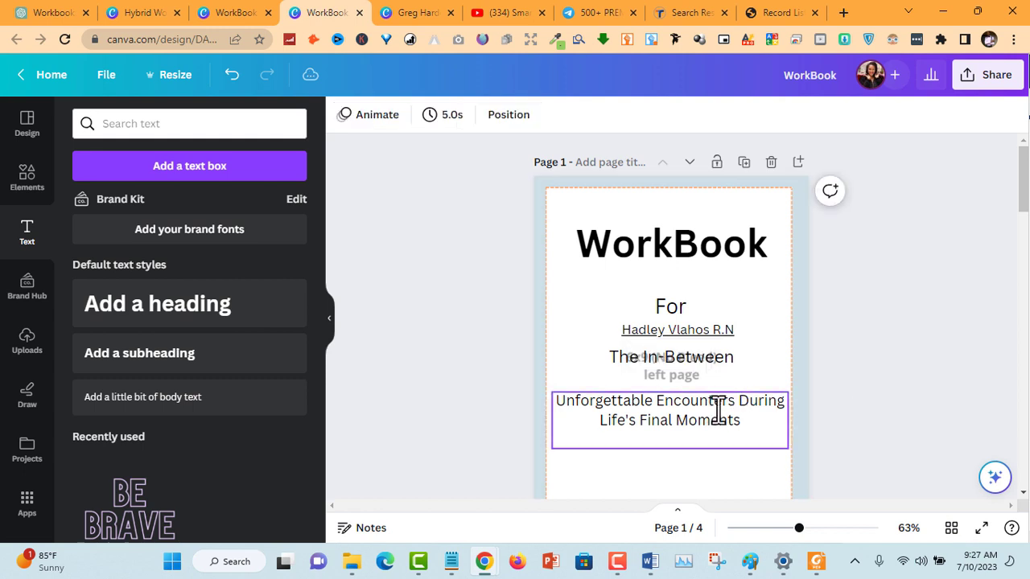
{"action": "left_click", "coordinate": [719, 412]}
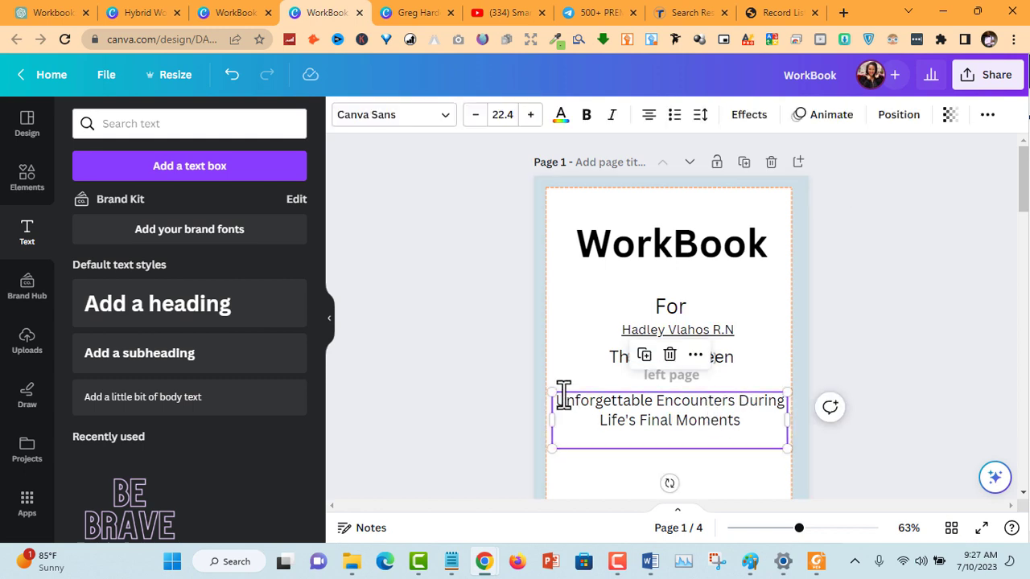
{"action": "left_click_drag", "start_coordinate": [552, 391], "coordinate": [561, 394]}
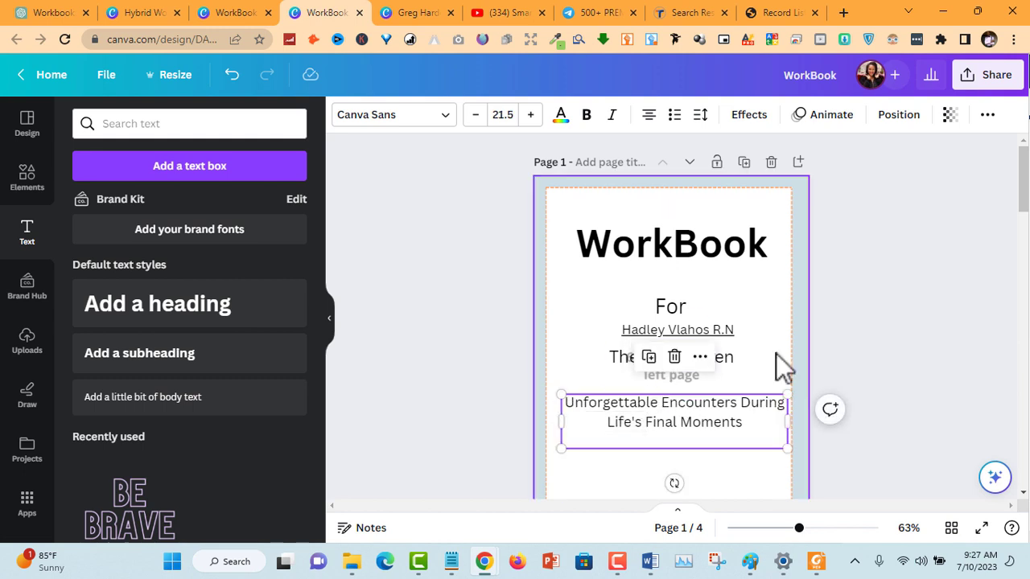
{"action": "left_click", "coordinate": [853, 346]}
{"action": "left_click_drag", "start_coordinate": [723, 420], "coordinate": [718, 415]}
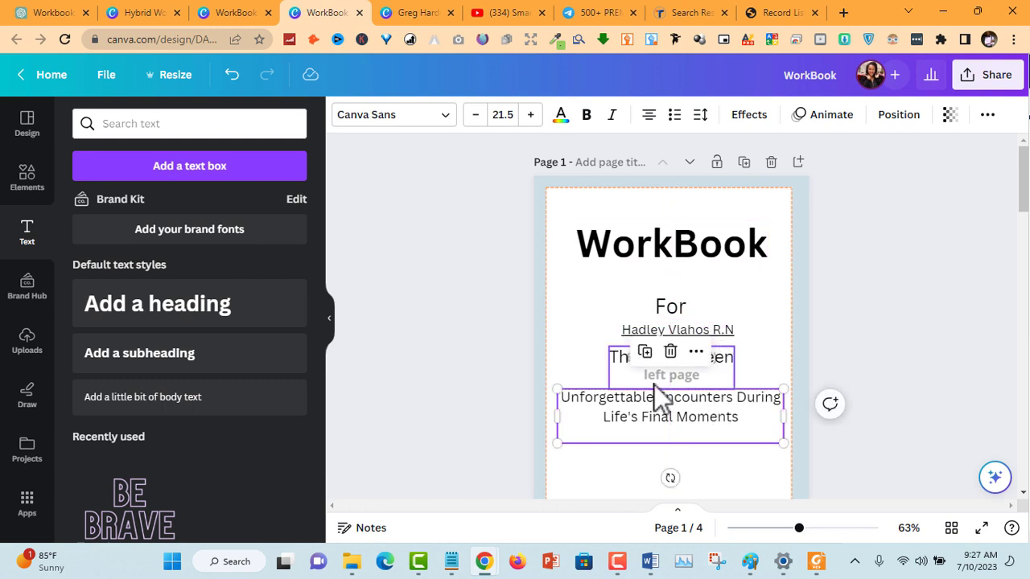
Try deleting the margin template image behind the title page text, and undo the deletion.
{"action": "left_click", "coordinate": [724, 365]}
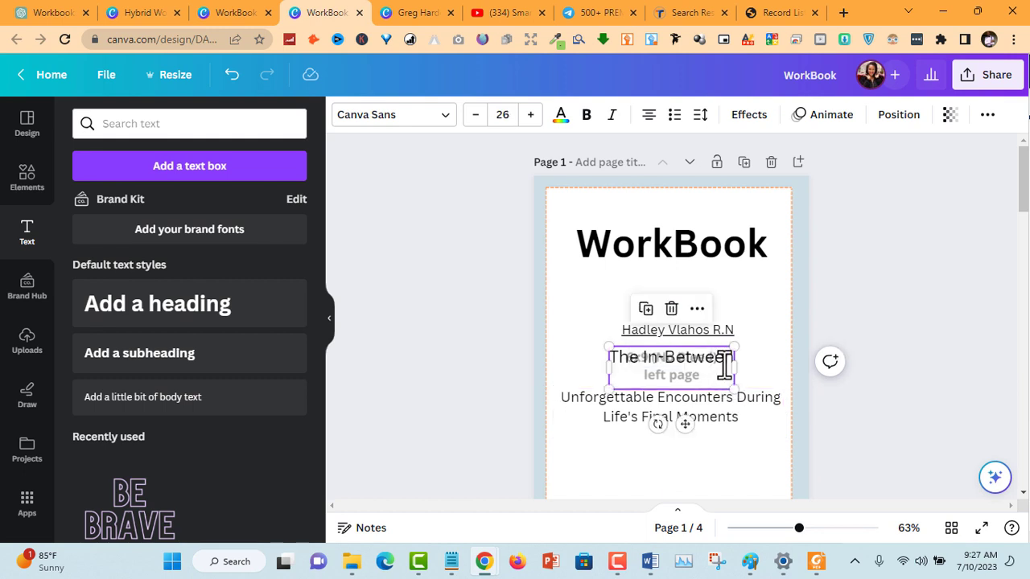
{"action": "left_click", "coordinate": [797, 234]}
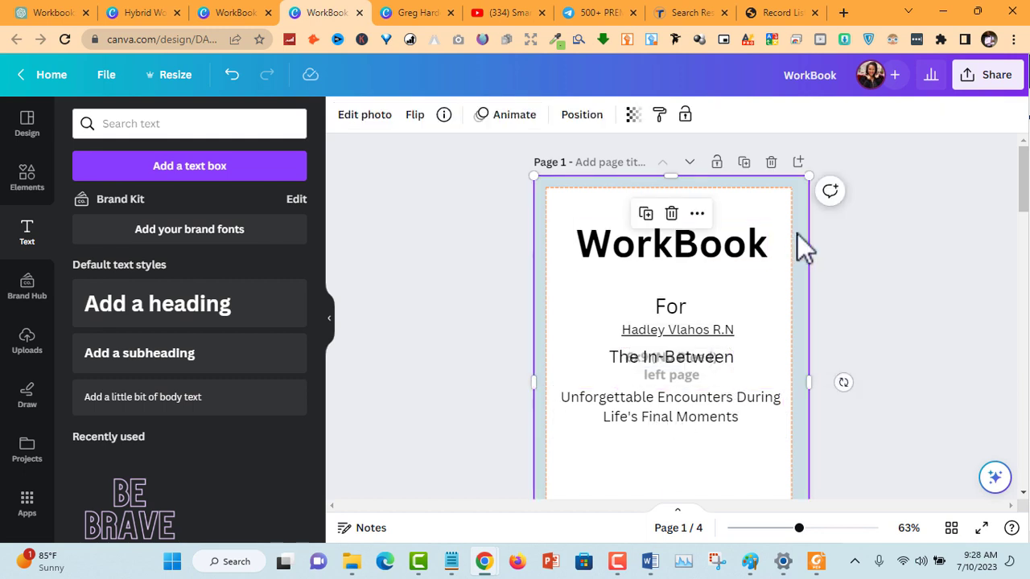
{"action": "key", "text": "Delete"}
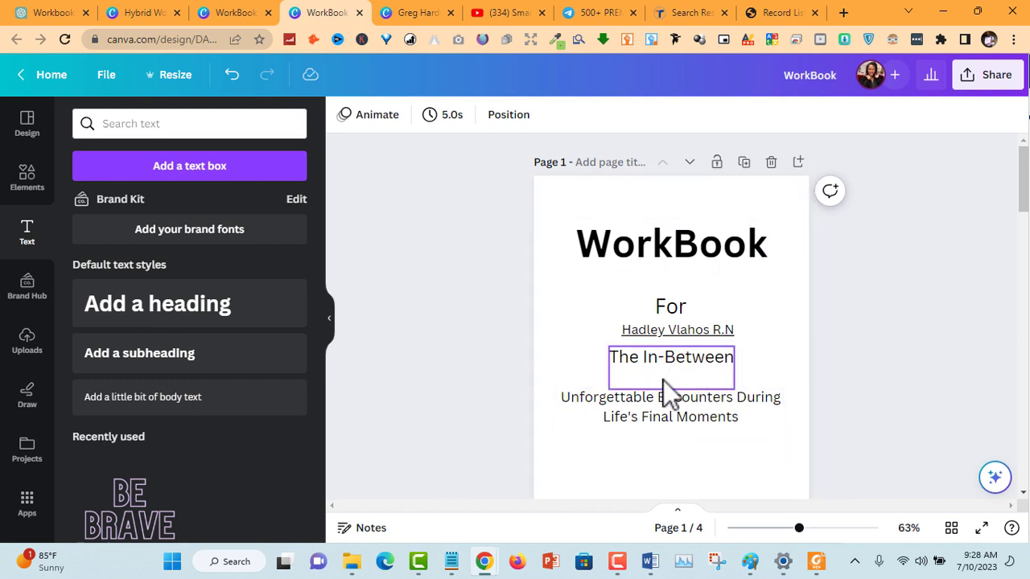
{"action": "key", "text": "ctrl+z"}
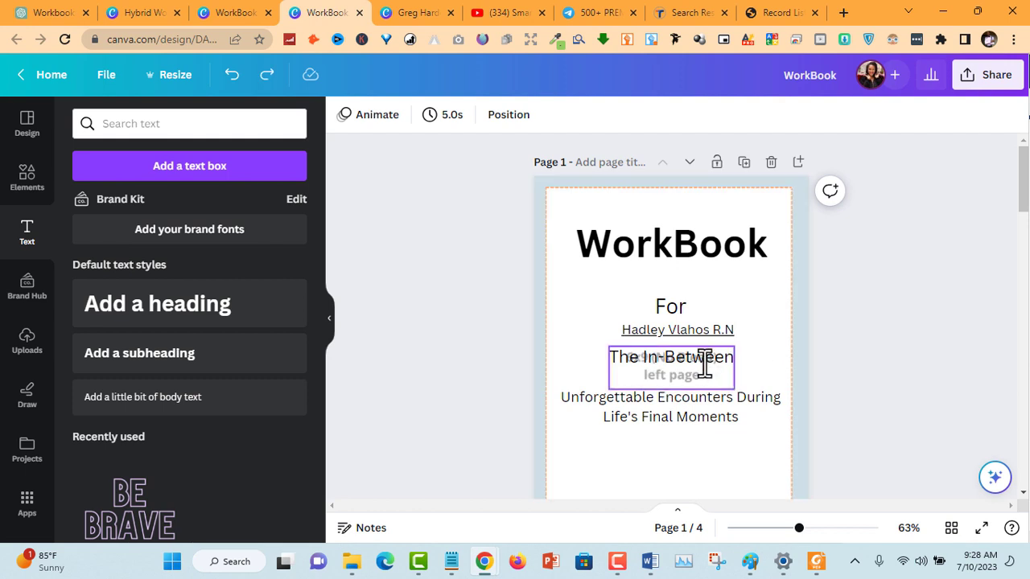
Enlarge the "The In-Between" text to font size 29.4 and shift it back towards the centre of page 1.
{"action": "left_click", "coordinate": [704, 364]}
{"action": "left_click_drag", "start_coordinate": [607, 394], "coordinate": [593, 400]}
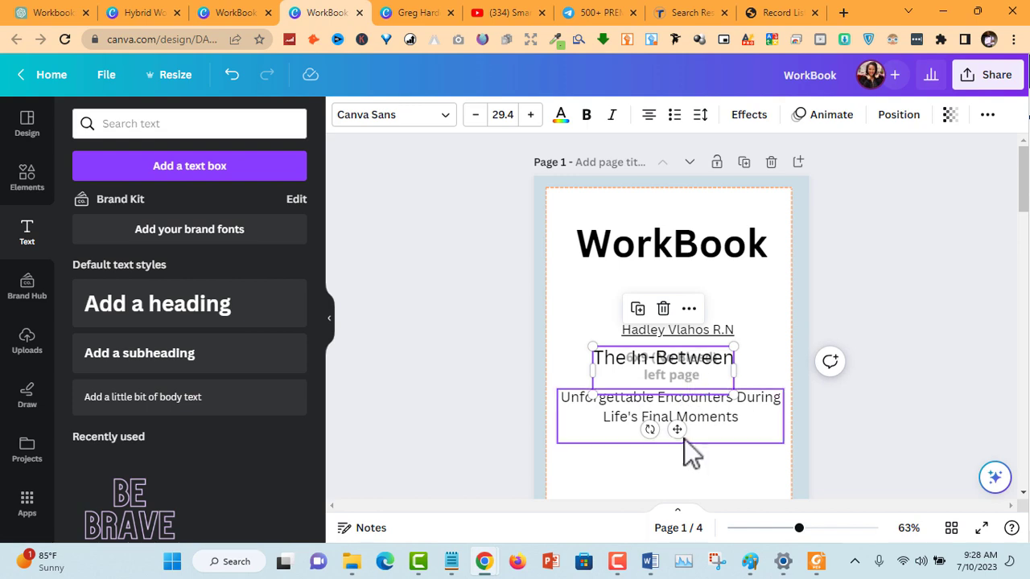
{"action": "left_click_drag", "start_coordinate": [678, 433], "coordinate": [682, 433]}
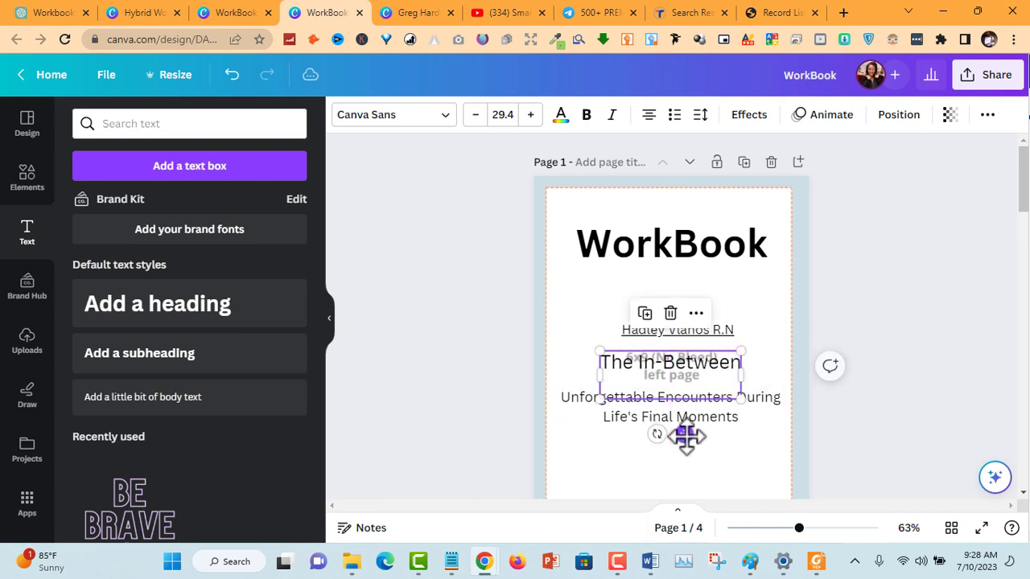
Copy the "Creative Publishers" text from the title page of the reference workbook and paste it near the bottom of page 1.
{"action": "left_click", "coordinate": [256, 12]}
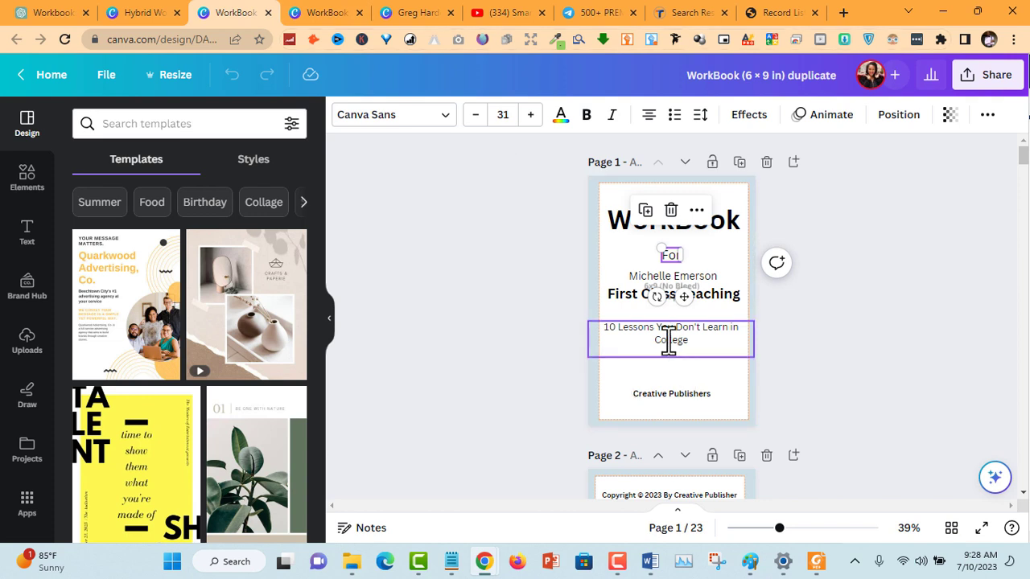
{"action": "left_click", "coordinate": [675, 395]}
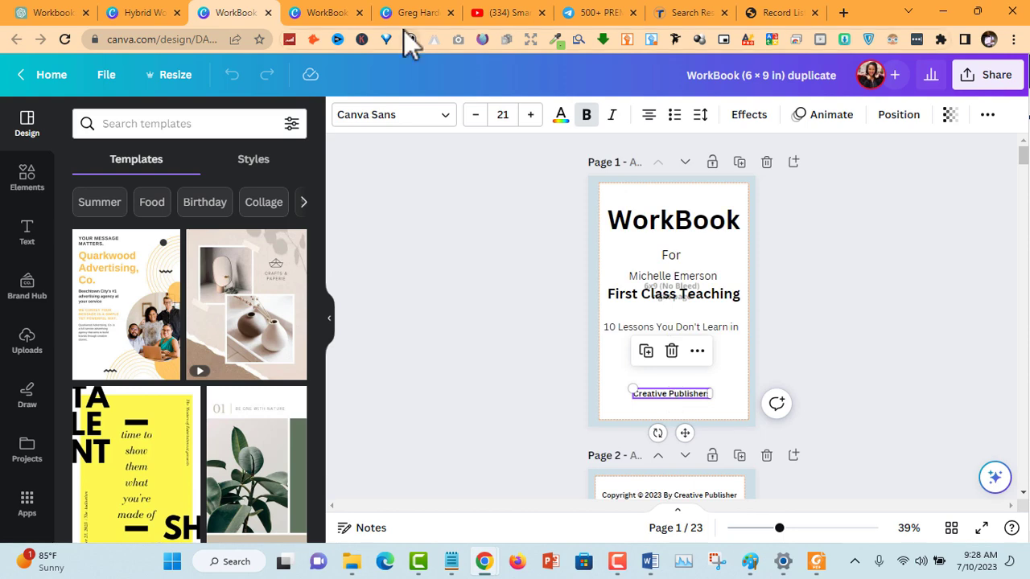
{"action": "left_click", "coordinate": [326, 14]}
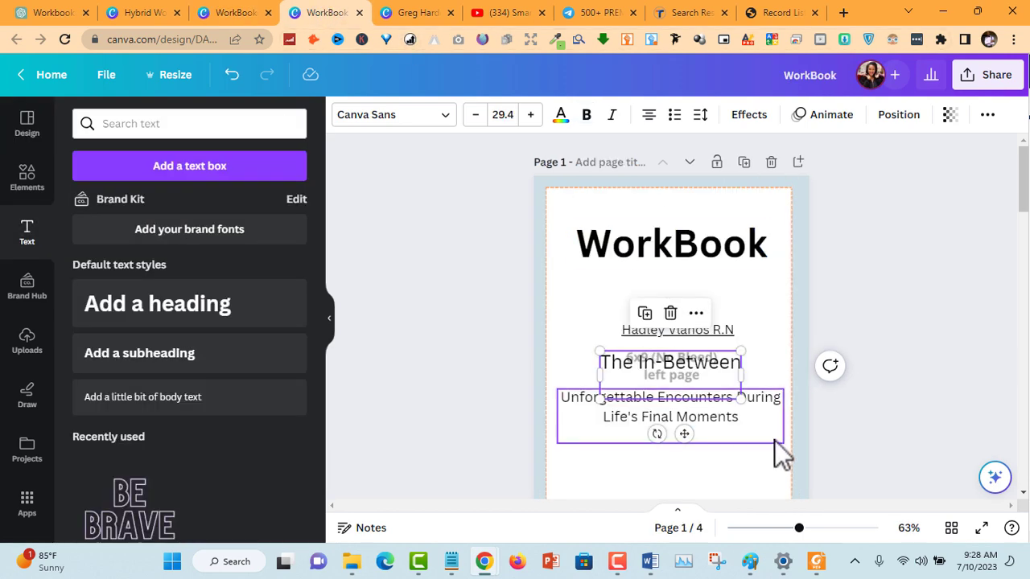
{"action": "left_click", "coordinate": [907, 316]}
{"action": "scroll", "coordinate": [918, 309], "scroll_direction": "down", "scroll_amount": 2}
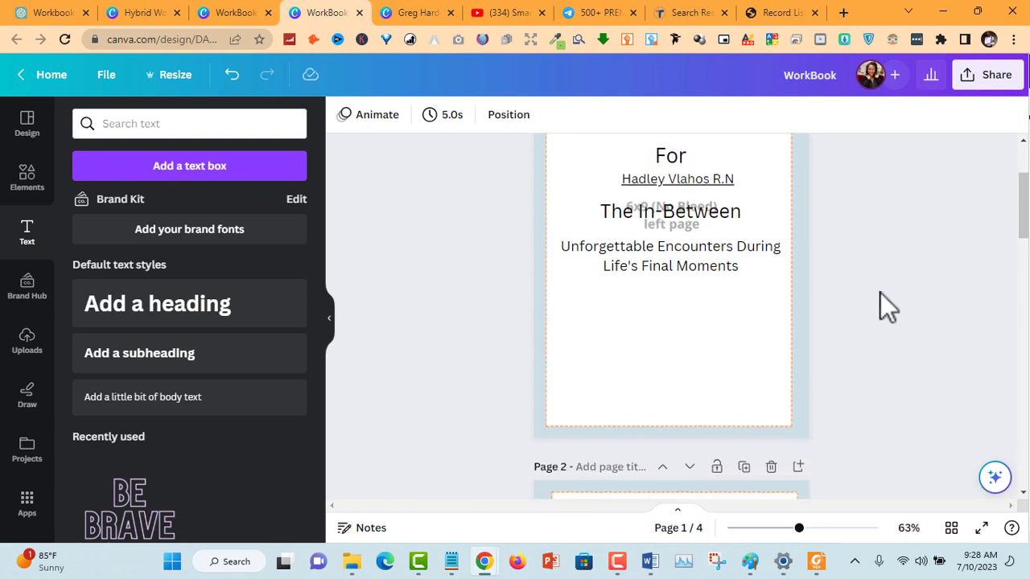
{"action": "left_click", "coordinate": [678, 364]}
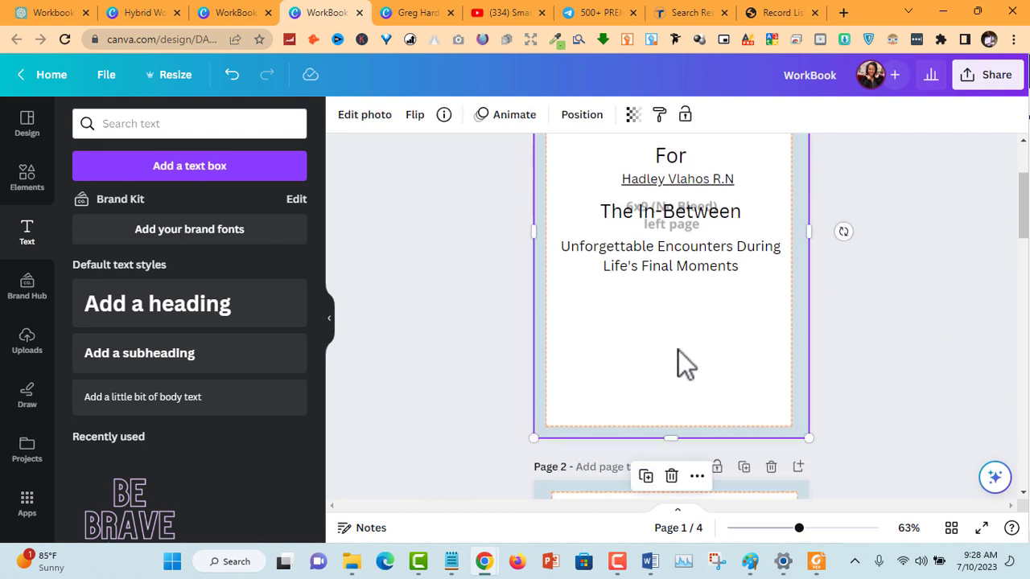
{"action": "scroll", "coordinate": [748, 298], "scroll_direction": "up", "scroll_amount": 1}
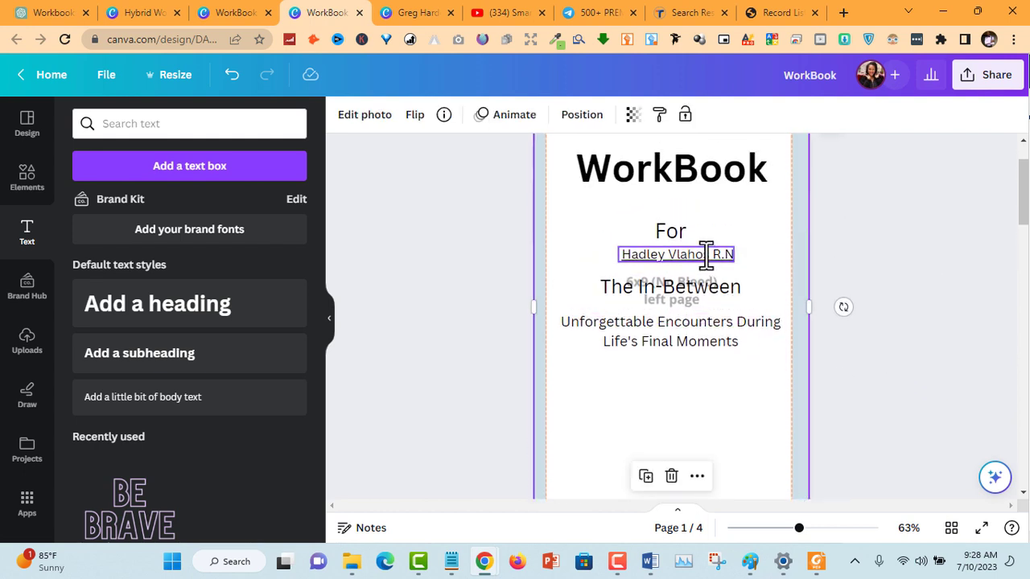
{"action": "scroll", "coordinate": [644, 415], "scroll_direction": "down", "scroll_amount": 1}
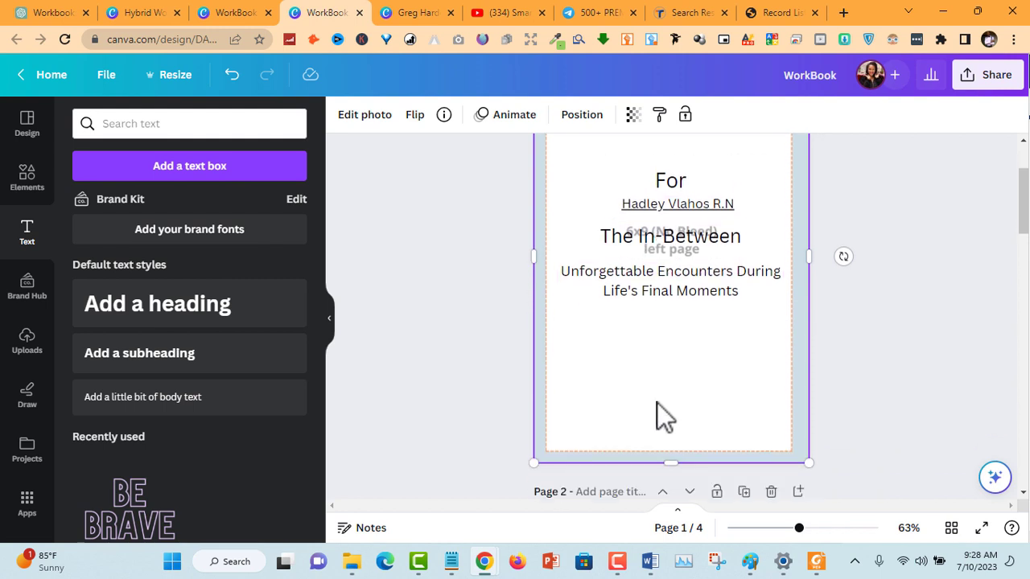
{"action": "type", "text": "Creative Publishers"}
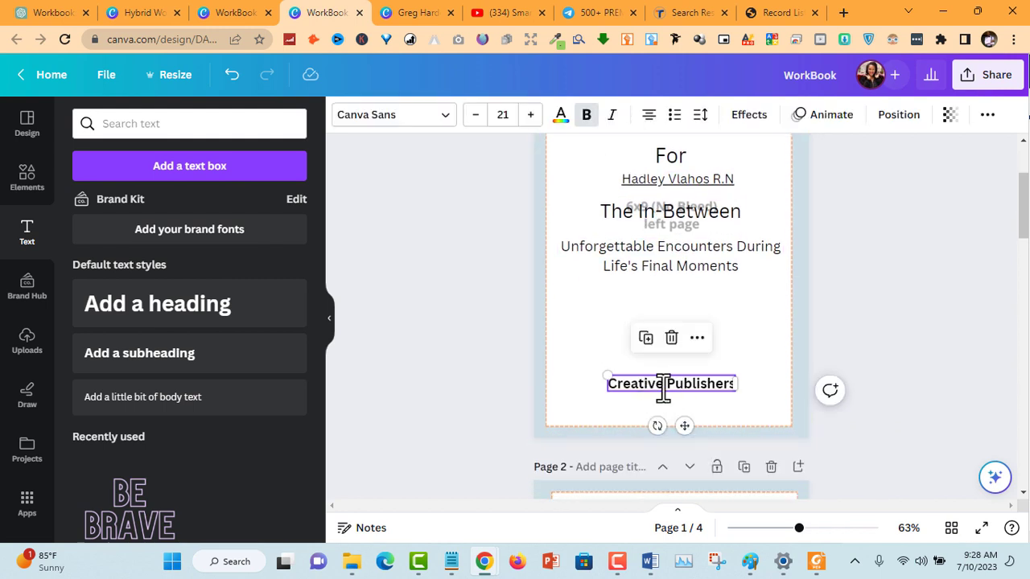
Try replacing the "Creative Publishers" text with example author names, and undo the replacements.
{"action": "left_click", "coordinate": [683, 414]}
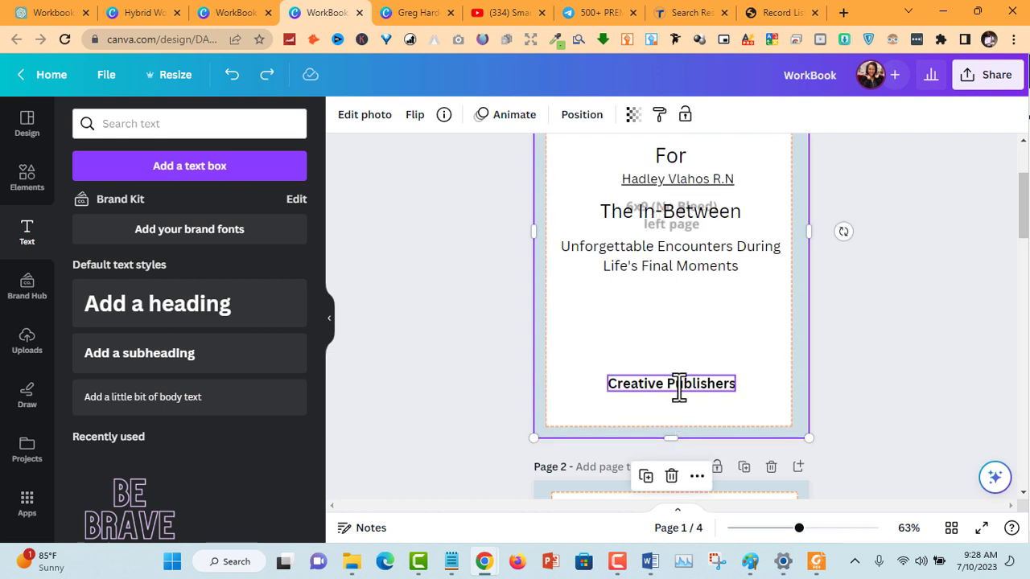
{"action": "double_click", "coordinate": [679, 385]}
{"action": "type", "text": "S"}
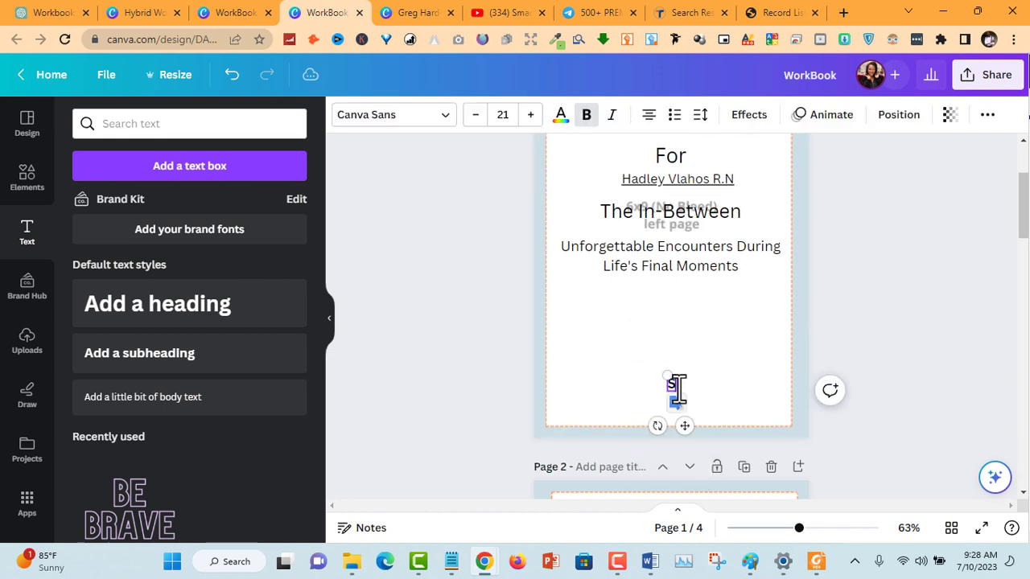
{"action": "type", "text": "teve Job"}
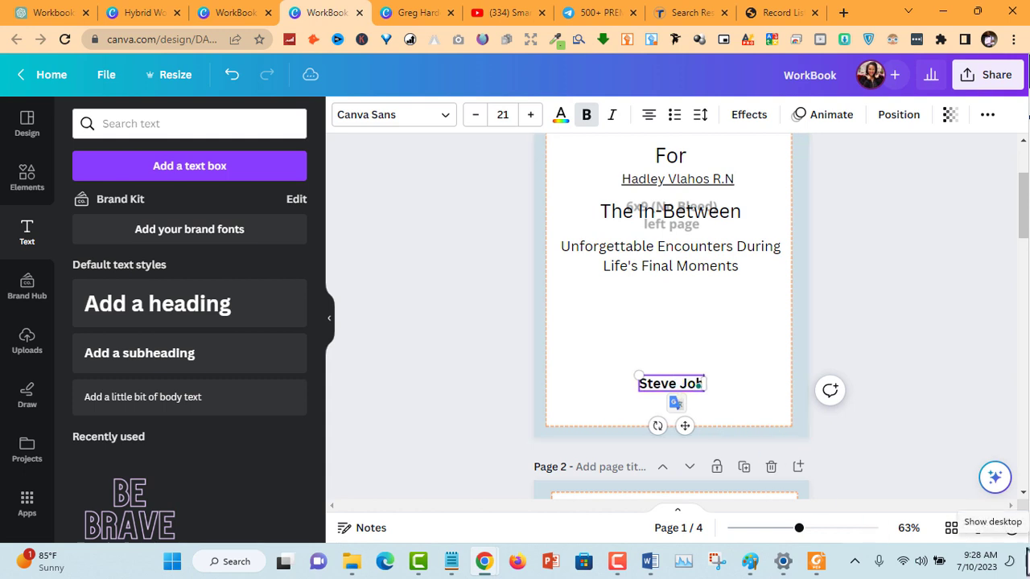
{"action": "key", "text": "ctrl+a"}
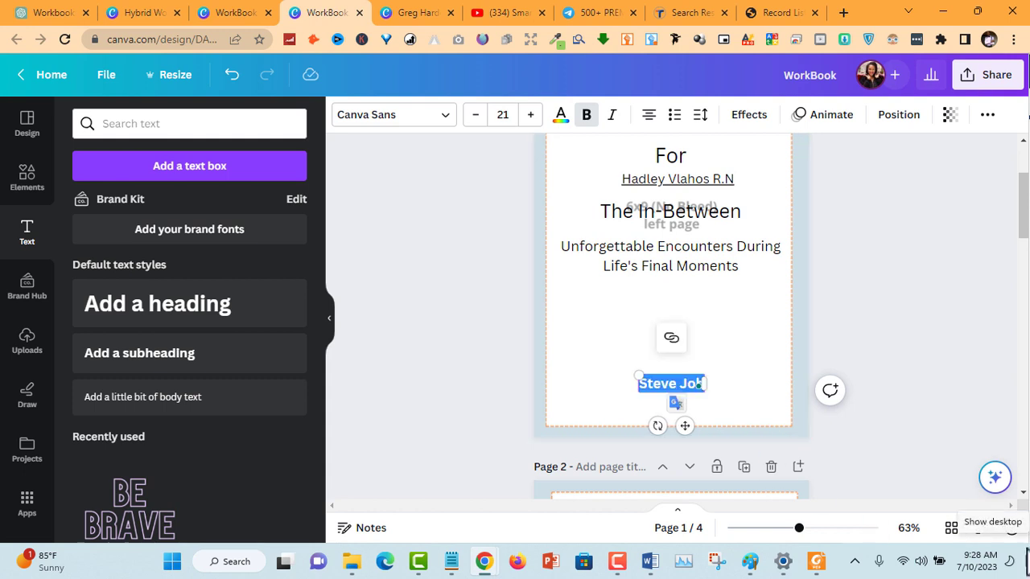
{"action": "type", "text": "Mal"}
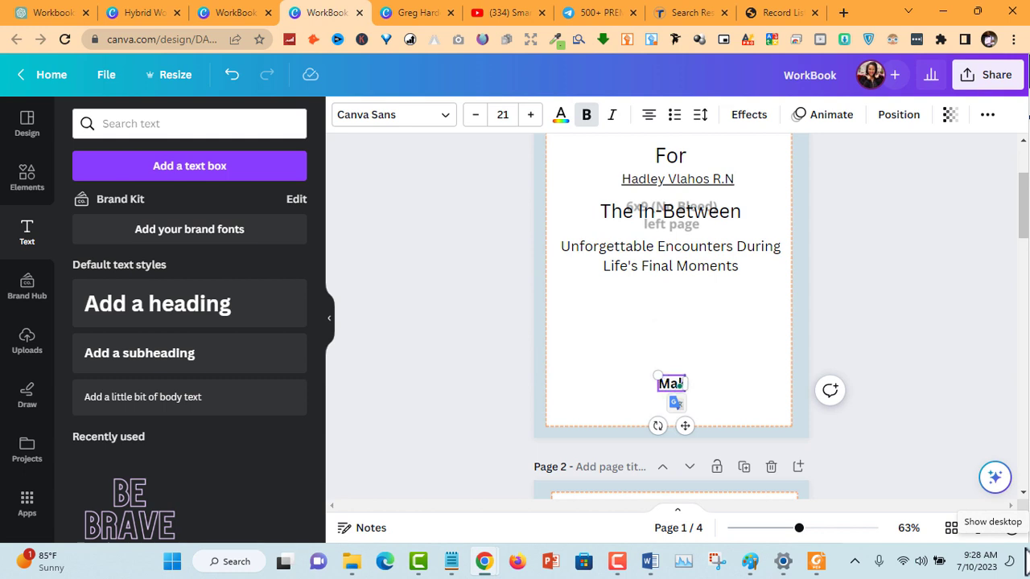
{"action": "key", "text": "BackSpace"}
{"action": "type", "text": "rk Brown"}
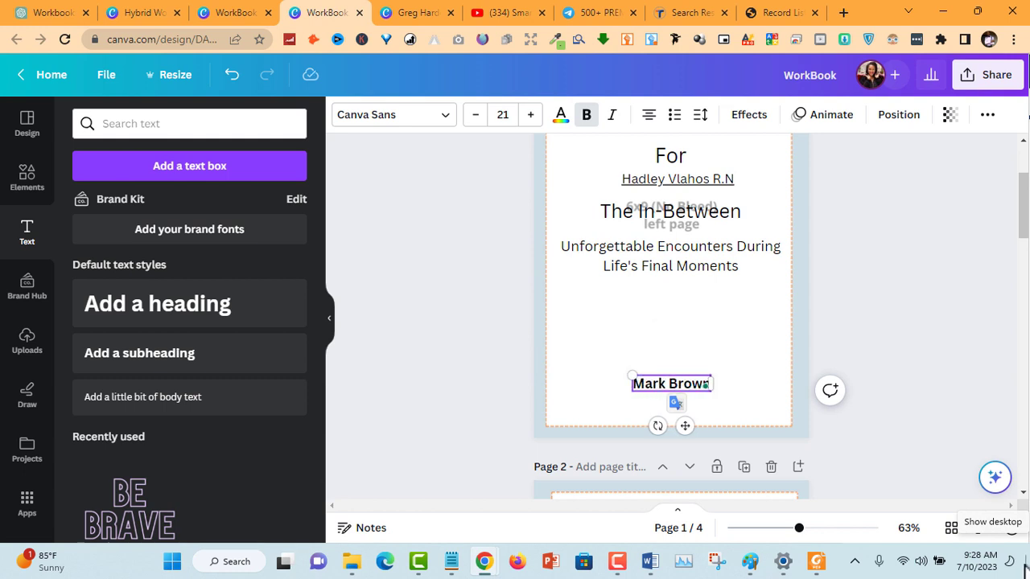
{"action": "key", "text": "ctrl+z"}
{"action": "key", "text": "ctrl+z"}
{"action": "key", "text": "ctrl+z"}
{"action": "key", "text": "ctrl+z"}
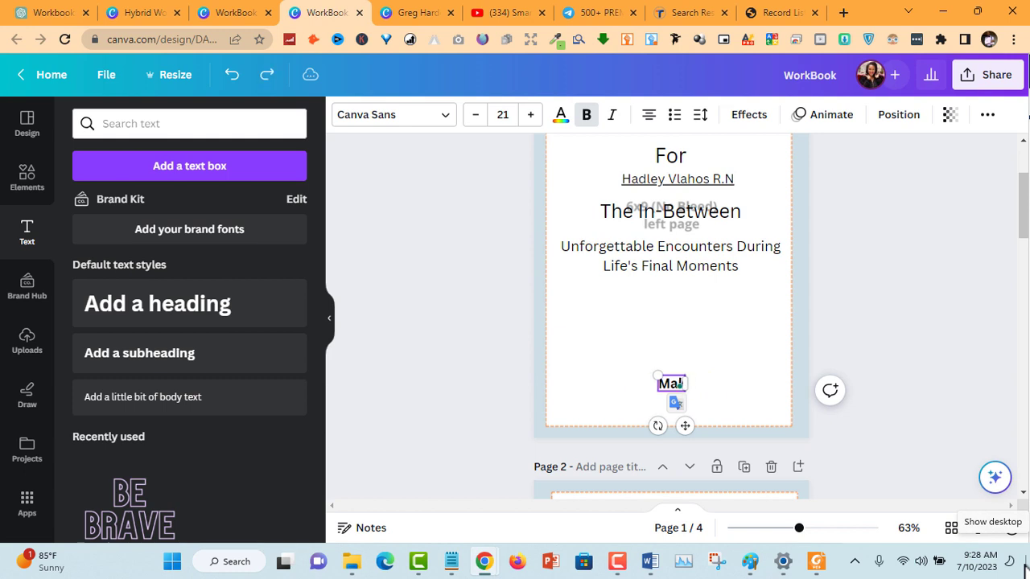
{"action": "key", "text": "ctrl+z"}
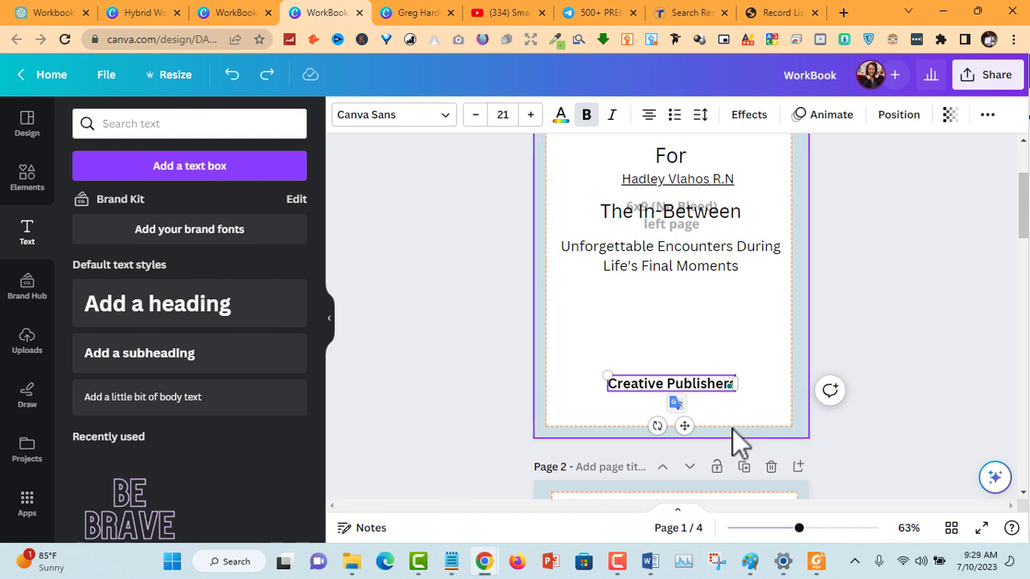
Raise the "Creative Publishers" text slightly and move the subtitle down to widen the gap beneath "The In-Between".
{"action": "left_click_drag", "start_coordinate": [684, 426], "coordinate": [684, 414]}
{"action": "left_click", "coordinate": [683, 260]}
{"action": "left_click_drag", "start_coordinate": [683, 260], "coordinate": [683, 276]}
{"action": "scroll", "coordinate": [850, 213], "scroll_direction": "up", "scroll_amount": 2}
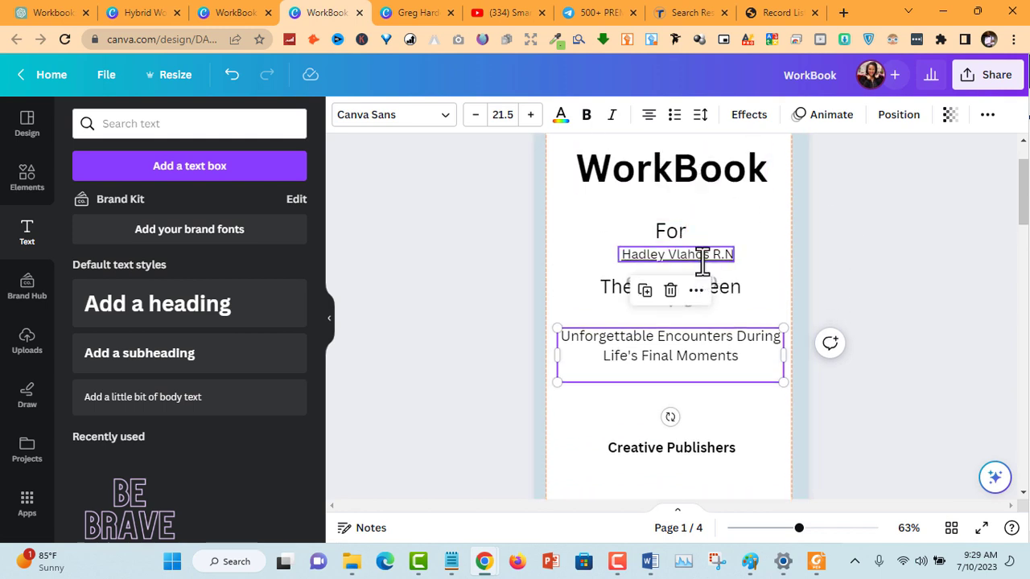
{"action": "left_click", "coordinate": [877, 286]}
Move "The In-Between" down slightly, enlarge it to font size 35.4, and recentre it above the subtitle.
{"action": "left_click_drag", "start_coordinate": [731, 290], "coordinate": [730, 296]}
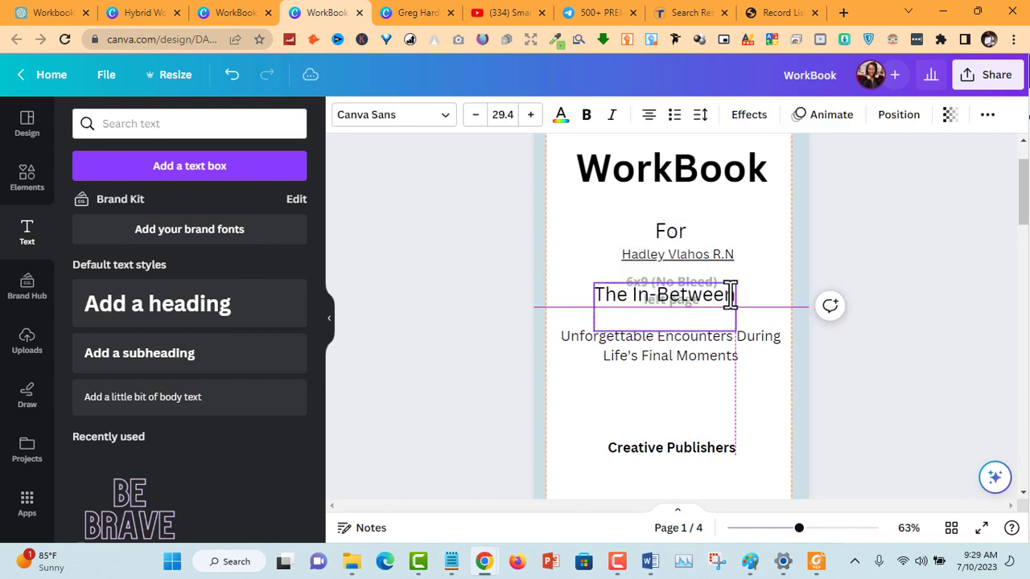
{"action": "left_click", "coordinate": [530, 115]}
{"action": "left_click", "coordinate": [530, 115]}
{"action": "left_click", "coordinate": [531, 115]}
{"action": "left_click", "coordinate": [531, 115]}
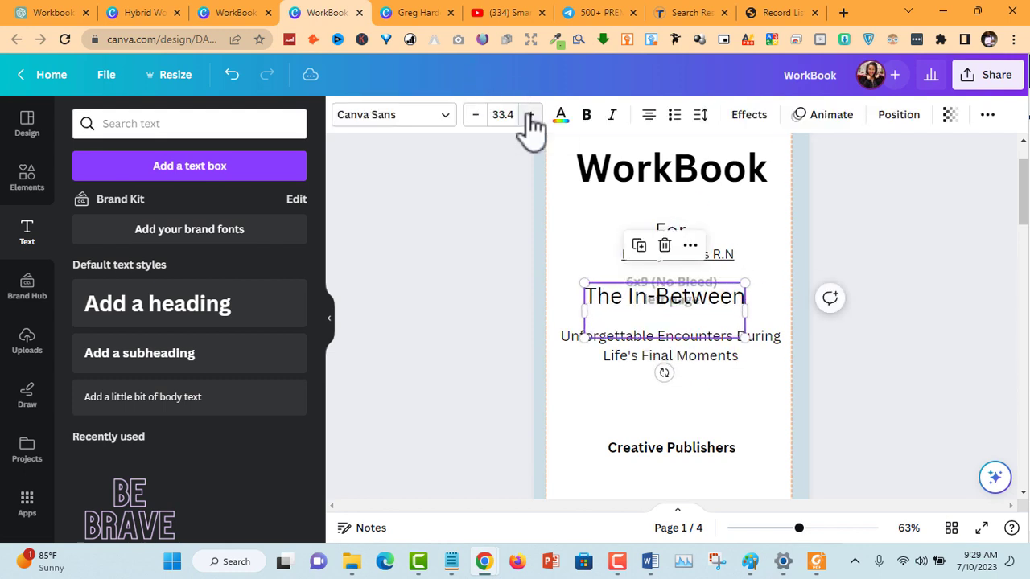
{"action": "left_click_drag", "start_coordinate": [719, 287], "coordinate": [727, 288]}
{"action": "double_click", "coordinate": [711, 292]}
Reduce the "The In-Between" text to font size 30.4.
{"action": "left_click", "coordinate": [674, 175]}
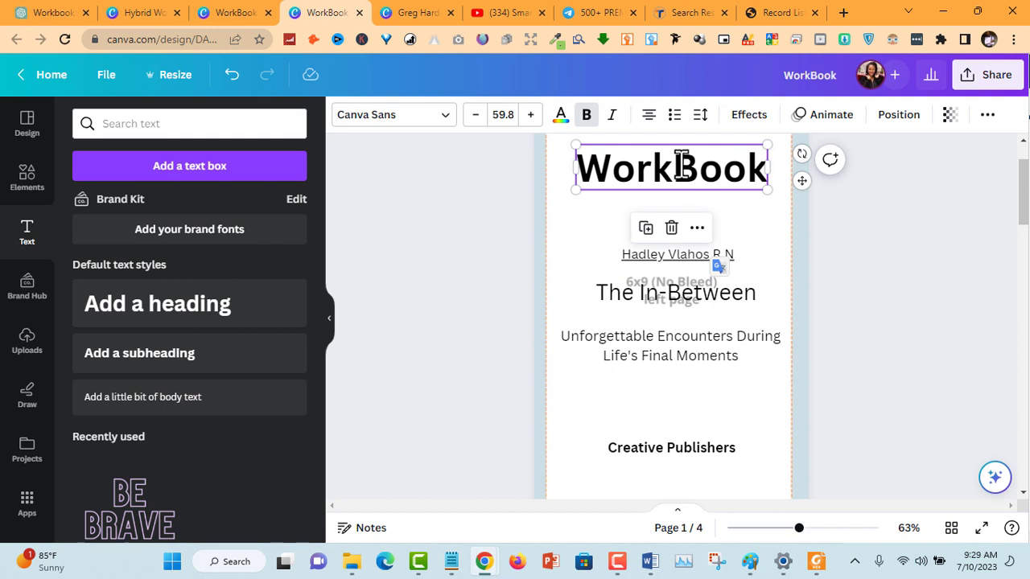
{"action": "scroll", "coordinate": [688, 179], "scroll_direction": "up", "scroll_amount": 1}
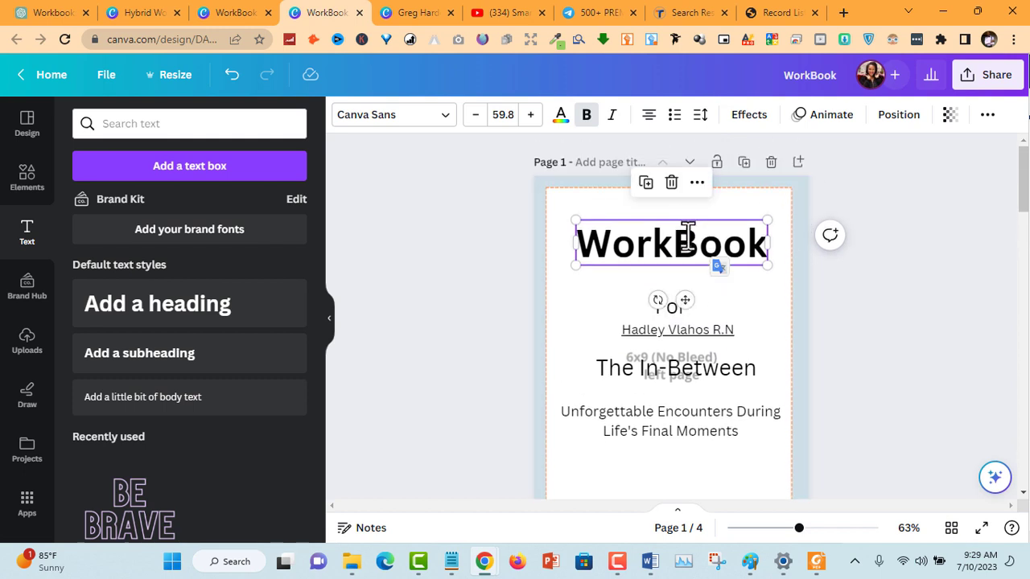
{"action": "left_click", "coordinate": [678, 376]}
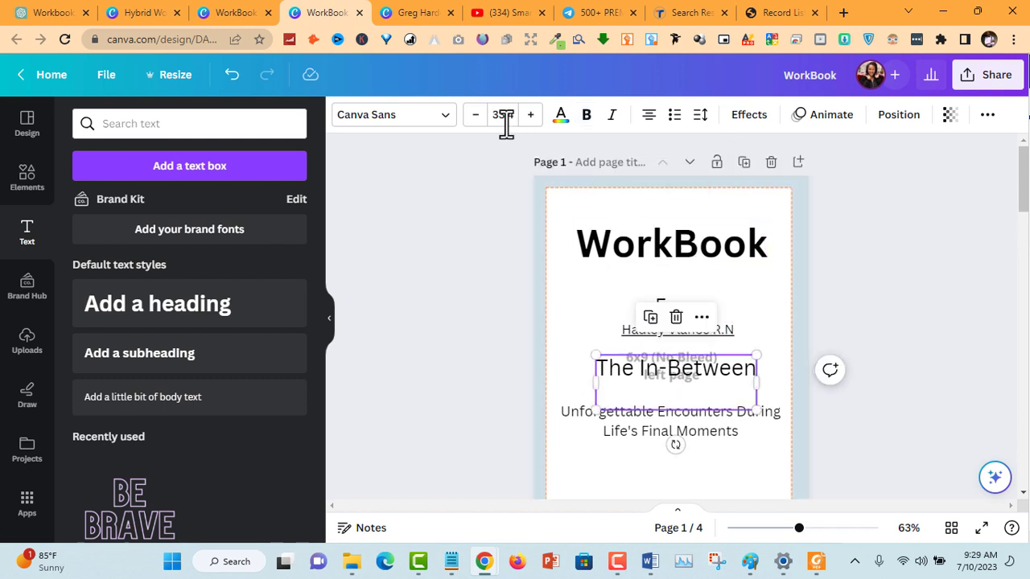
{"action": "left_click", "coordinate": [476, 114]}
{"action": "left_click", "coordinate": [475, 114]}
{"action": "left_click", "coordinate": [476, 114]}
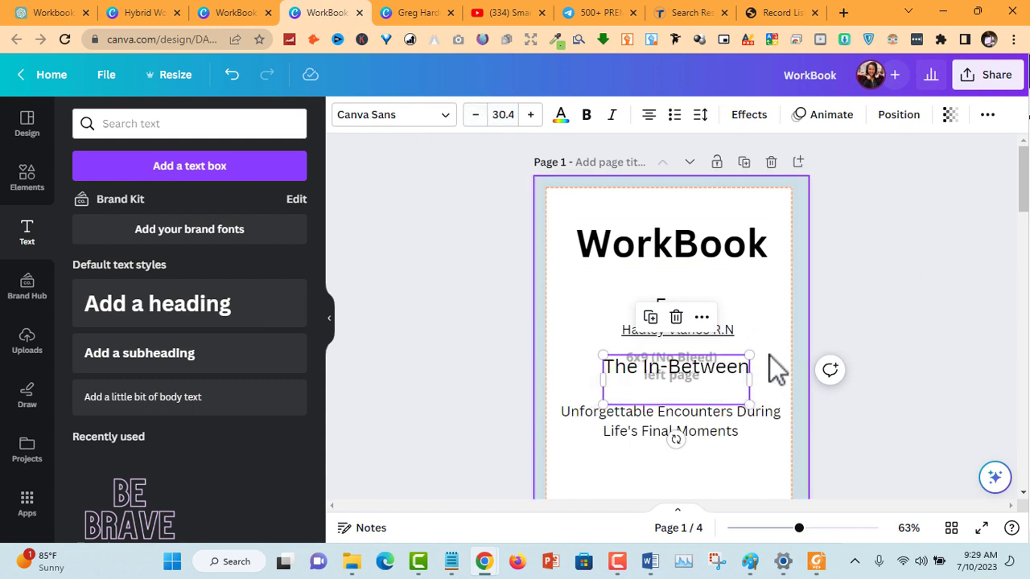
Copy the line "Copyright © 2023 By Creative Publisher" from page 2 of the reference workbook and paste it onto page 2.
{"action": "scroll", "coordinate": [895, 257], "scroll_direction": "down", "scroll_amount": 3}
{"action": "scroll", "coordinate": [714, 320], "scroll_direction": "down", "scroll_amount": 3}
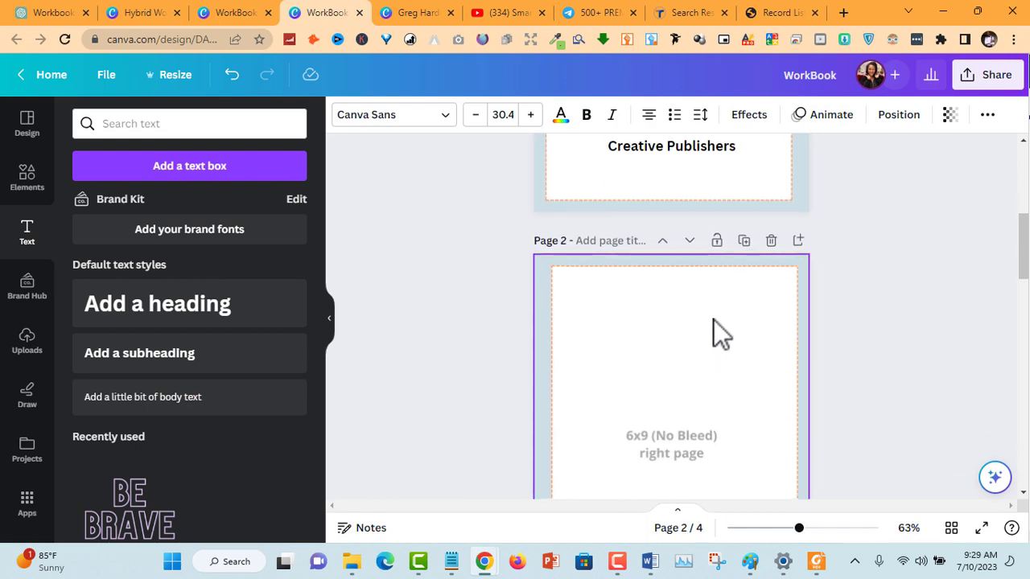
{"action": "left_click", "coordinate": [713, 322]}
{"action": "left_click", "coordinate": [263, 12]}
{"action": "scroll", "coordinate": [665, 298], "scroll_direction": "down", "scroll_amount": 5}
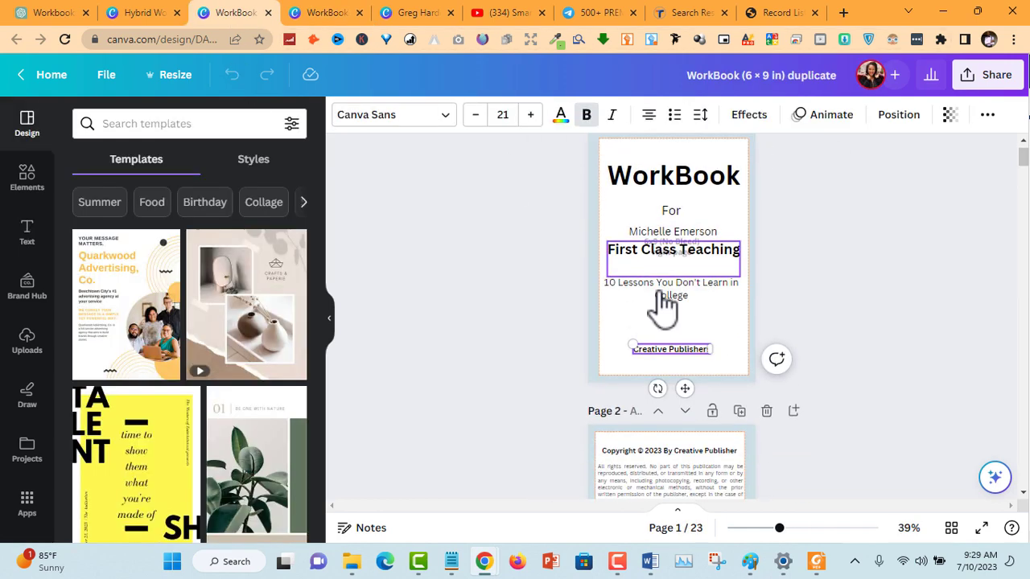
{"action": "left_click", "coordinate": [648, 195]}
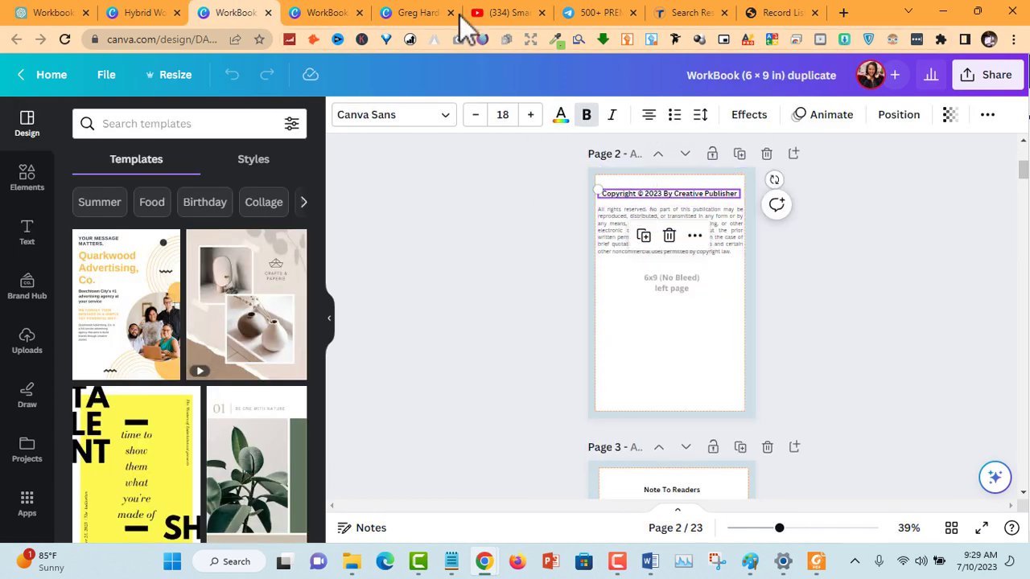
{"action": "left_click", "coordinate": [346, 13]}
{"action": "type", "text": "Copyright © 2023 By Creative Publisher"}
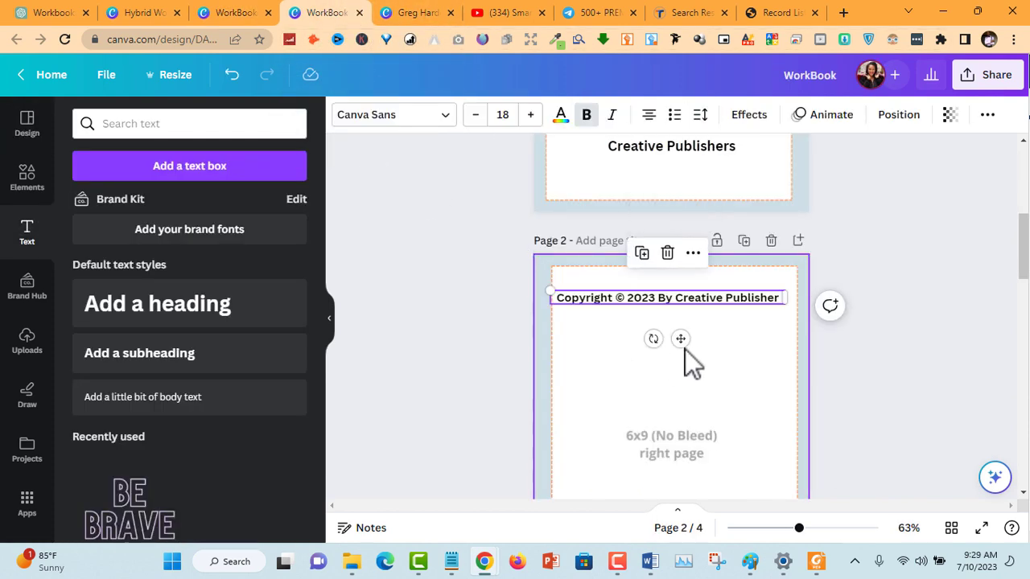
Position the copyright line slightly lower near the top of page 2, within the dashed page margins.
{"action": "mouse_move", "coordinate": [680, 338]}
{"action": "left_mouse_down"}
{"action": "mouse_move", "coordinate": [697, 344]}
{"action": "mouse_move", "coordinate": [690, 338]}
{"action": "mouse_move", "coordinate": [690, 351]}
{"action": "left_mouse_up"}
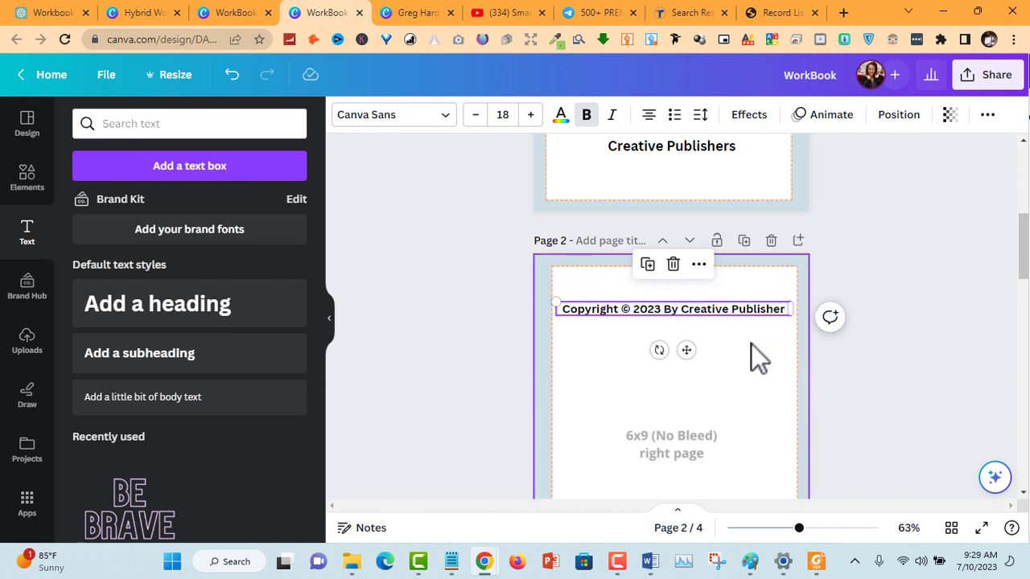
{"action": "left_click_drag", "start_coordinate": [690, 350], "coordinate": [693, 348]}
{"action": "double_click", "coordinate": [788, 275]}
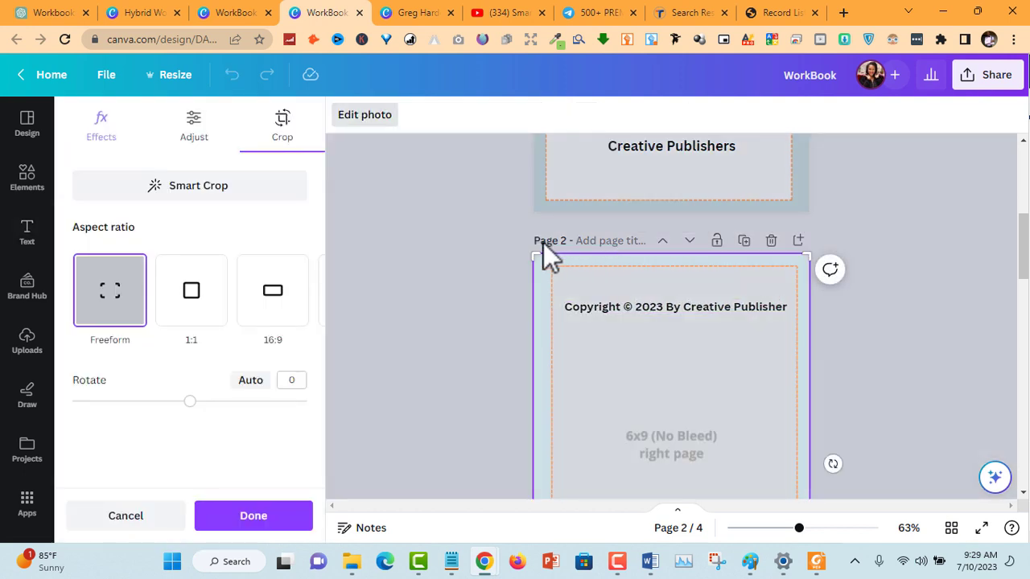
{"action": "left_click", "coordinate": [888, 254]}
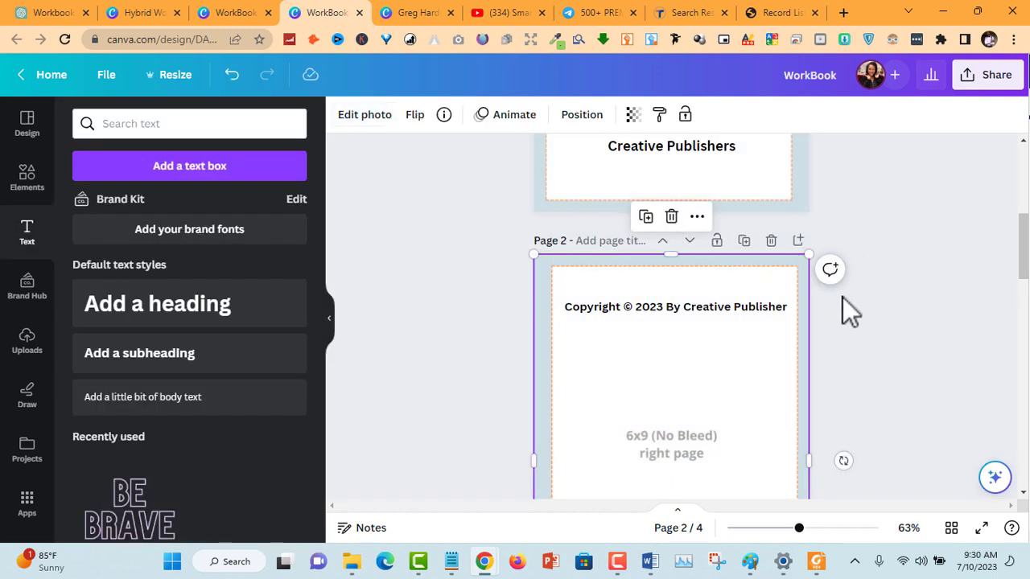
{"action": "scroll", "coordinate": [871, 310], "scroll_direction": "down", "scroll_amount": 3}
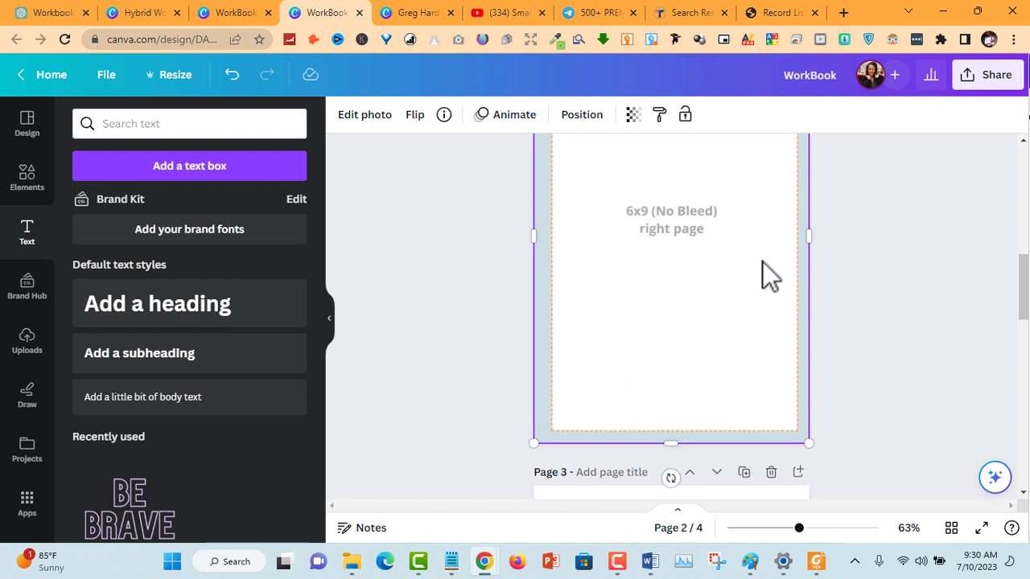
{"action": "scroll", "coordinate": [762, 276], "scroll_direction": "up", "scroll_amount": 3}
{"action": "double_click", "coordinate": [707, 307]}
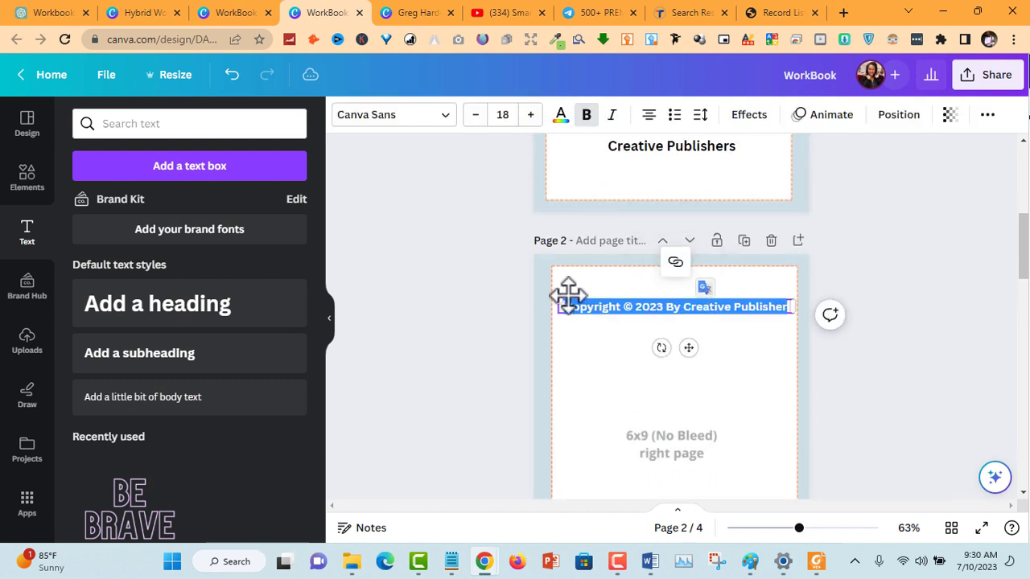
{"action": "left_click", "coordinate": [583, 320]}
{"action": "left_click", "coordinate": [593, 311]}
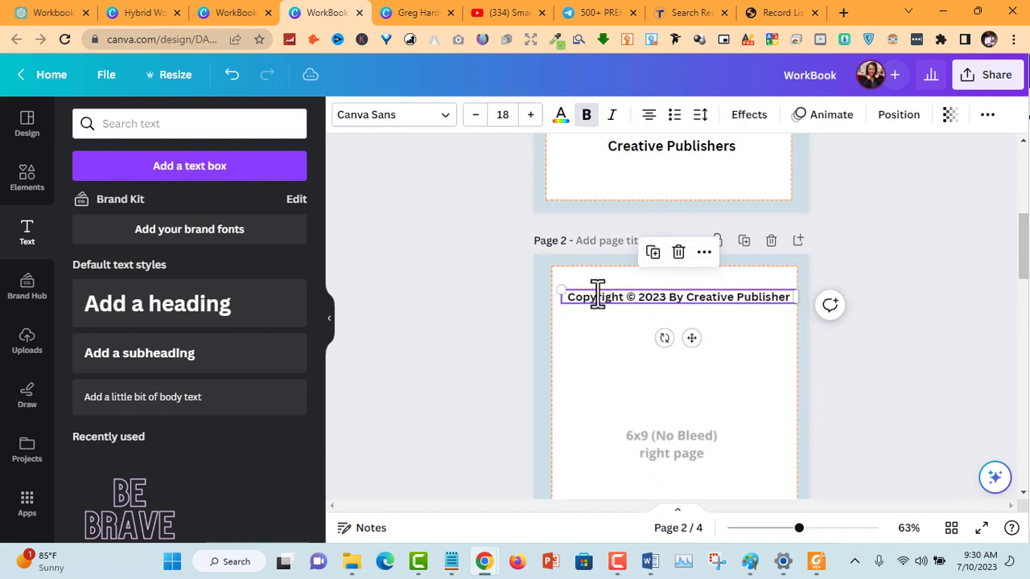
{"action": "left_click_drag", "start_coordinate": [684, 338], "coordinate": [687, 351]}
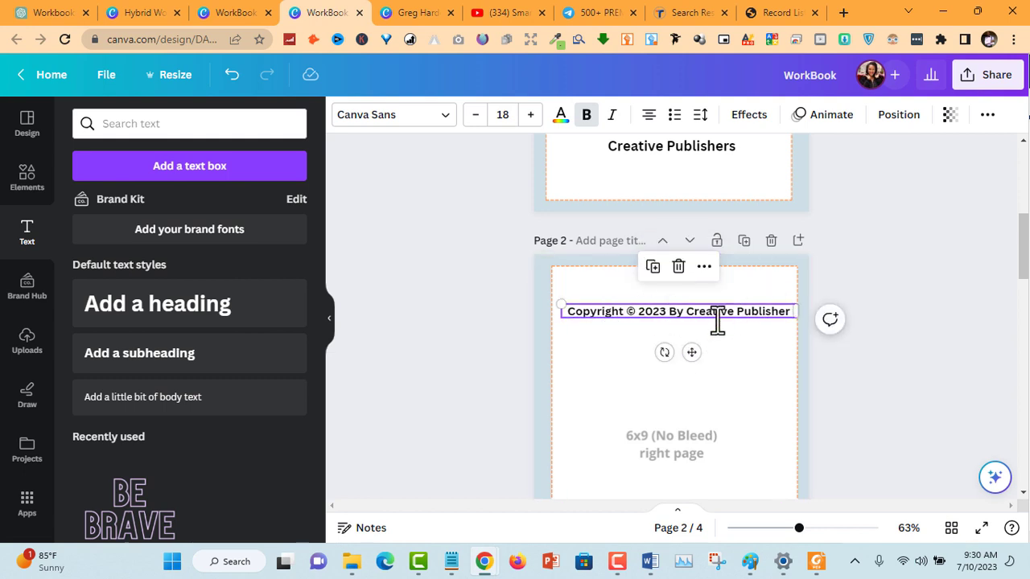
{"action": "left_click_drag", "start_coordinate": [695, 352], "coordinate": [690, 349]}
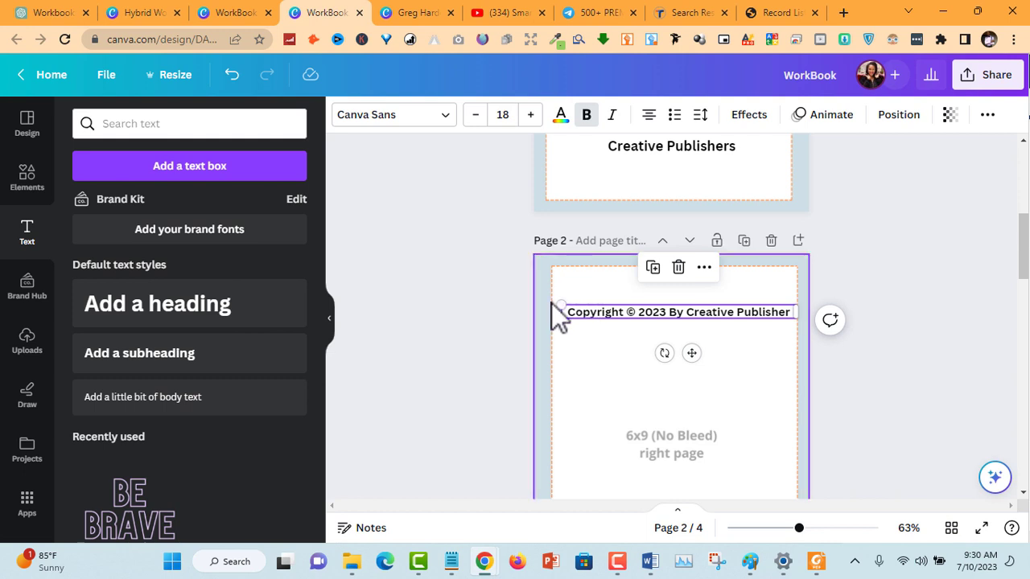
Shrink the copyright line on page 2 to font size 16.9 and centre it between the dashed margins.
{"action": "left_click_drag", "start_coordinate": [560, 303], "coordinate": [575, 311]}
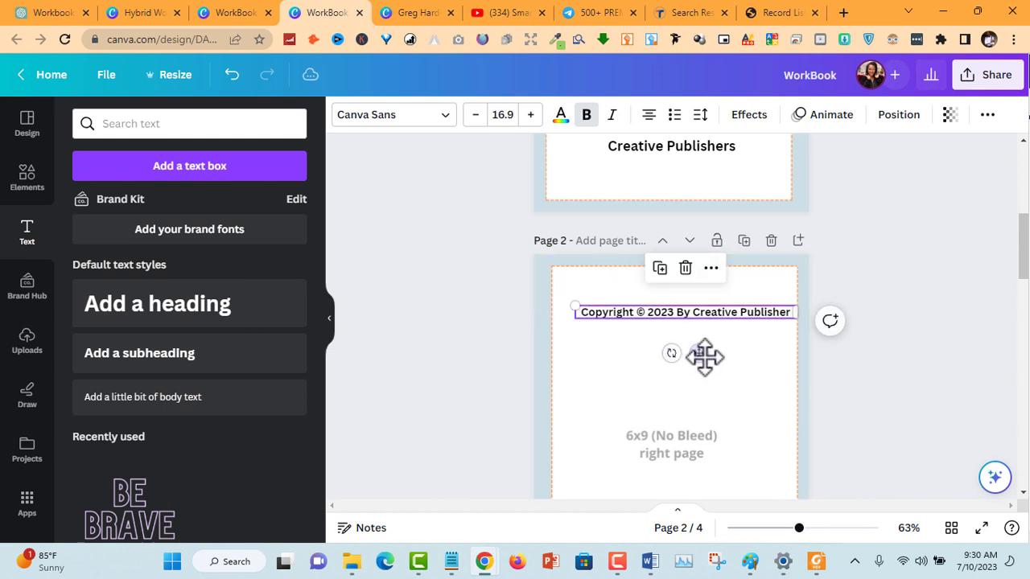
{"action": "left_click_drag", "start_coordinate": [700, 353], "coordinate": [694, 351]}
{"action": "left_click", "coordinate": [887, 288]}
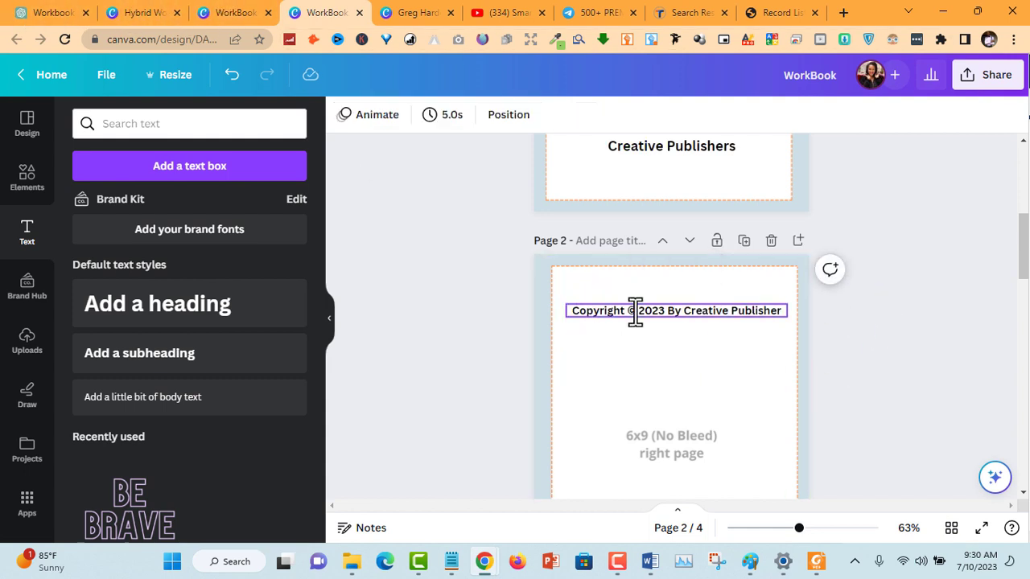
Switch to ChatGPT and start a prompt reading "write a copyright for my workbook titled" with an opening quotation mark.
{"action": "scroll", "coordinate": [660, 299], "scroll_direction": "up", "scroll_amount": 4}
{"action": "left_click", "coordinate": [53, 14]}
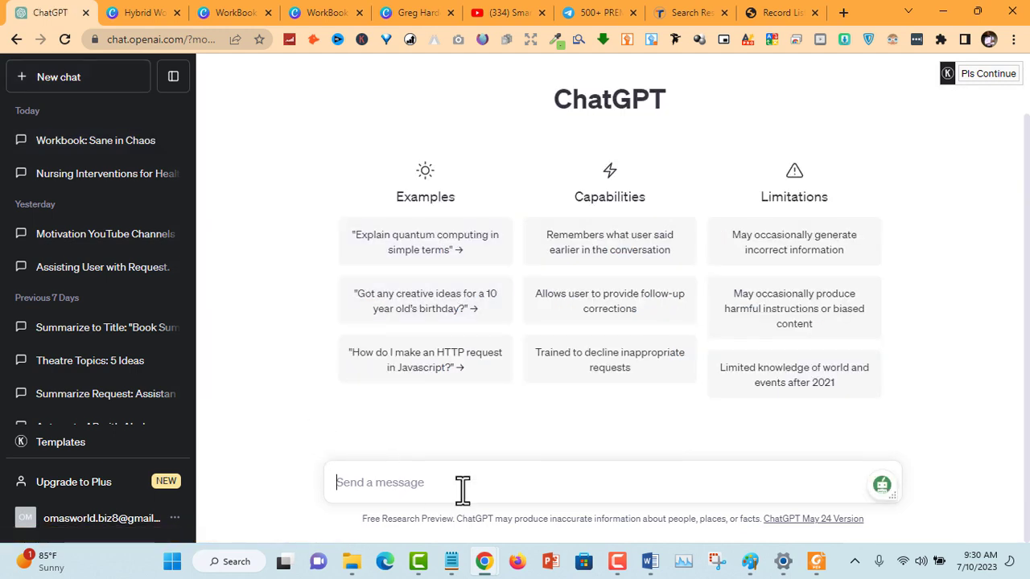
{"action": "type", "text": "T"}
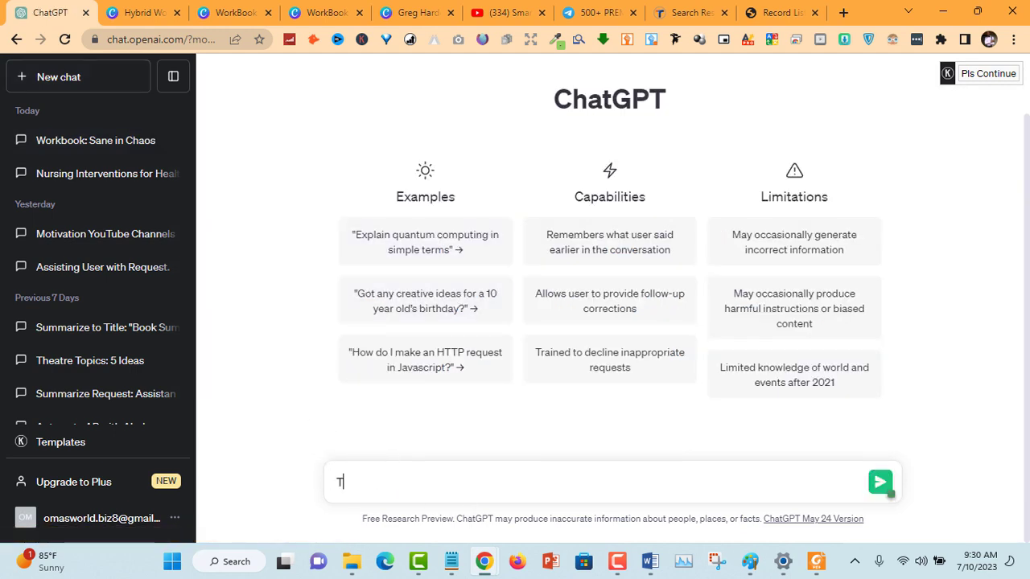
{"action": "key", "text": "BackSpace"}
{"action": "type", "text": "writ"}
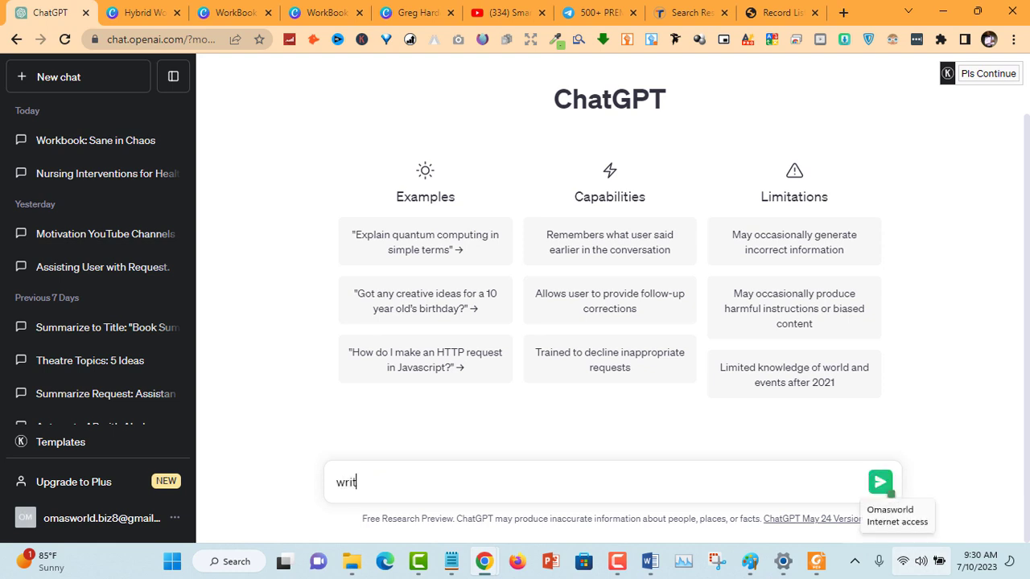
{"action": "type", "text": "e a copyright for my workbook titled \""}
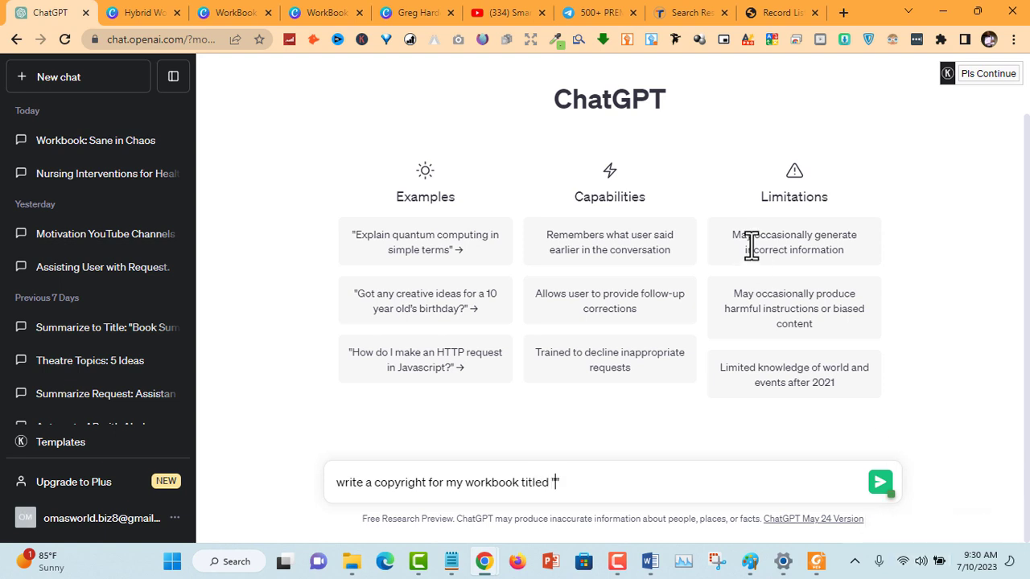
Check the book title on the workbook's title page and add "The In-Between:" inside the quotation marks of the ChatGPT prompt.
{"action": "left_click", "coordinate": [339, 13]}
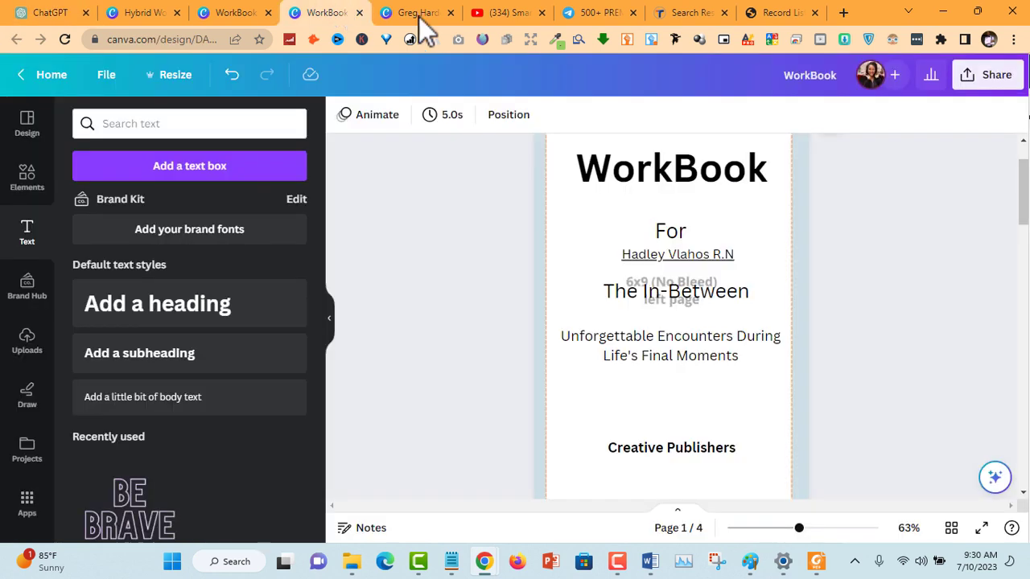
{"action": "left_click", "coordinate": [681, 255]}
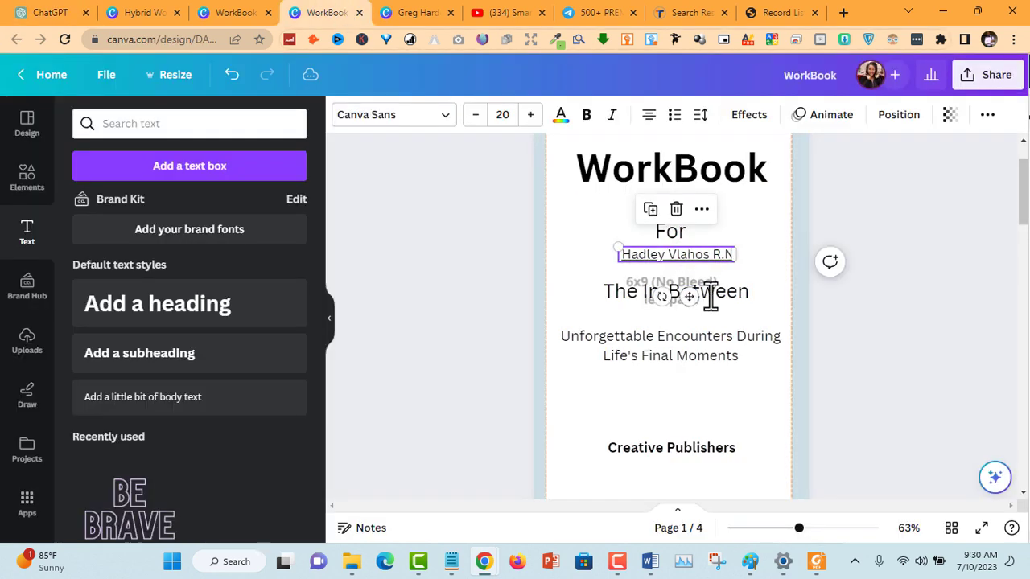
{"action": "key", "text": "Escape"}
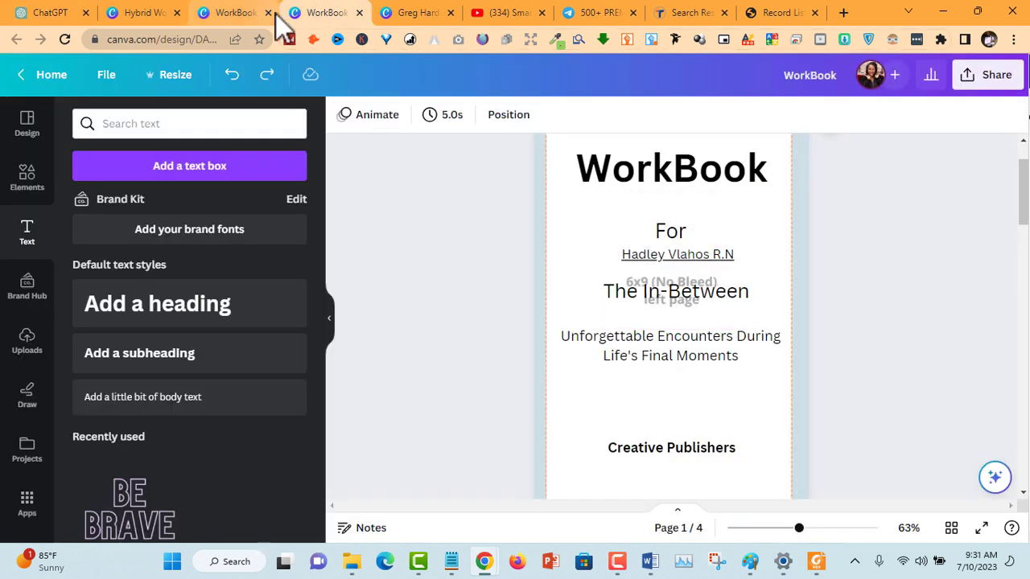
{"action": "left_click", "coordinate": [50, 13]}
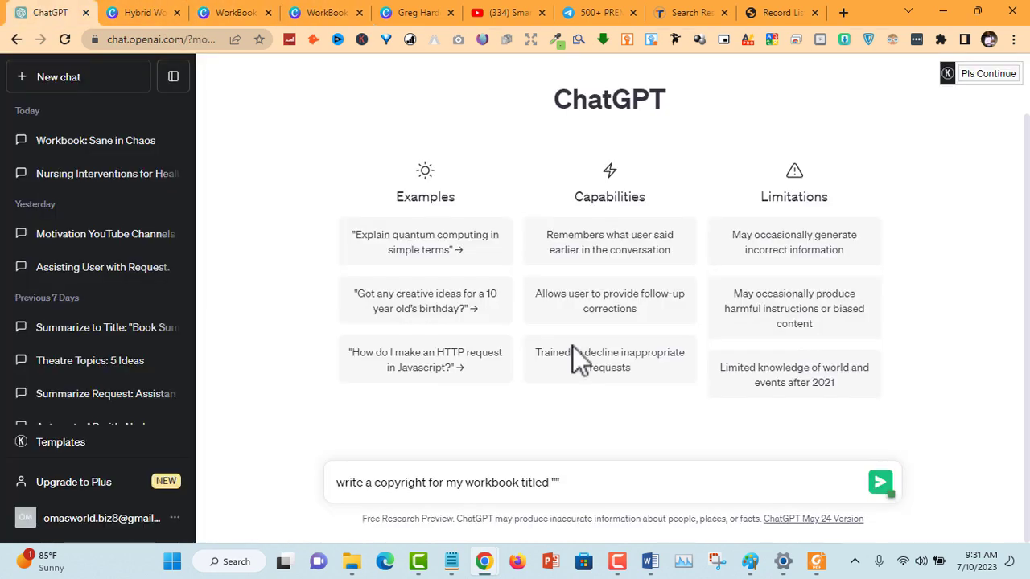
{"action": "type", "text": "The In-Between"}
{"action": "type", "text": ":"}
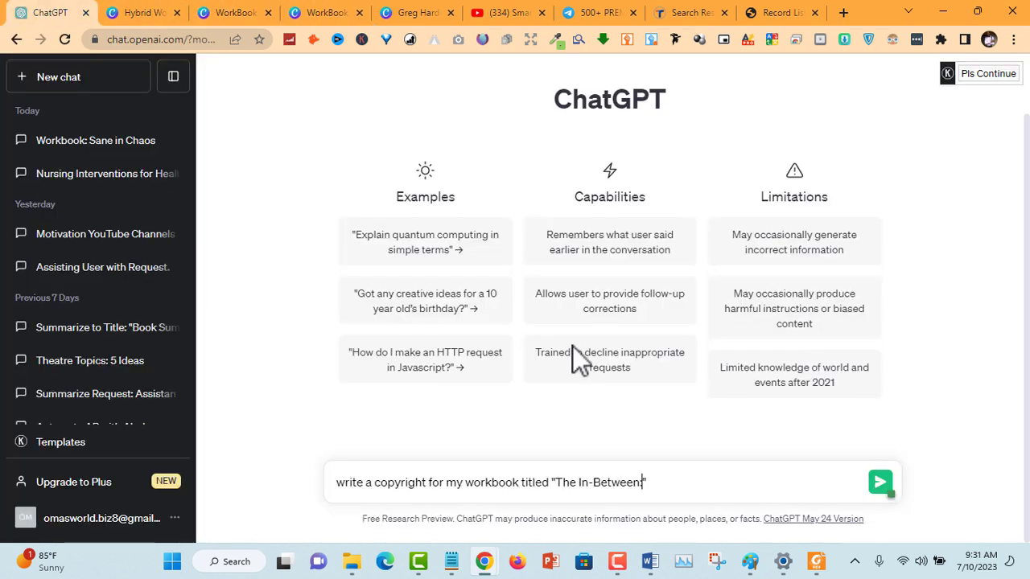
Add the subtitle "Unforgettable Encounters During Life's Final Moments" from the workbook's title page to the ChatGPT prompt and send it.
{"action": "left_click", "coordinate": [238, 12]}
{"action": "left_click", "coordinate": [346, 11]}
{"action": "left_click", "coordinate": [701, 340]}
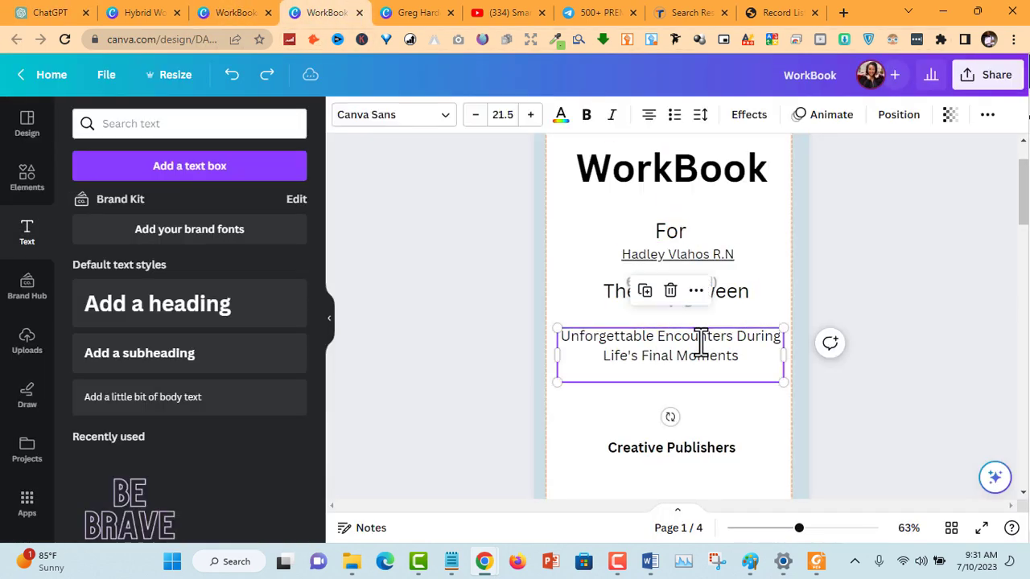
{"action": "left_click", "coordinate": [80, 11]}
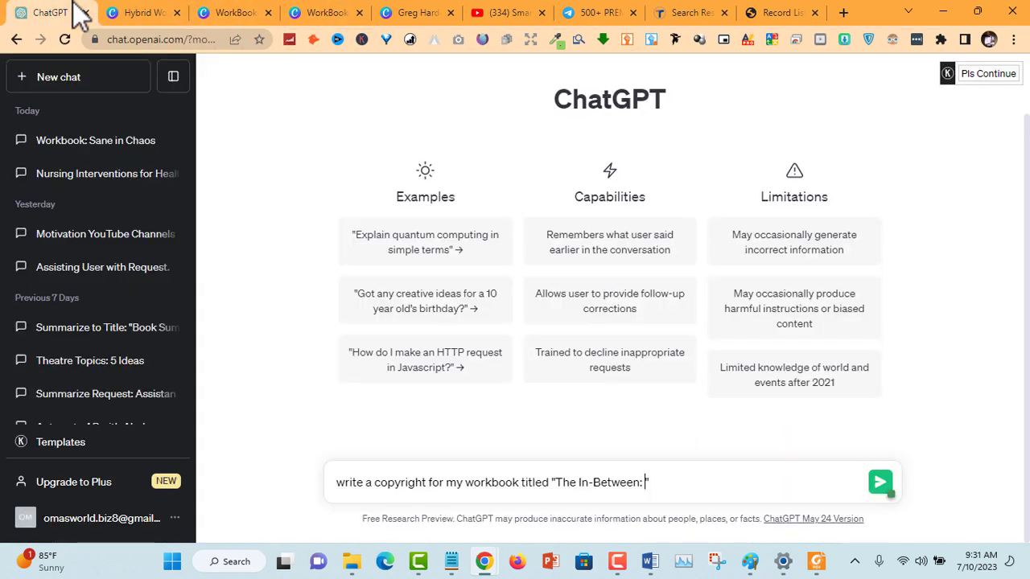
{"action": "type", "text": "Unforgettable Encounters During Life's Final Moments"}
{"action": "key", "text": "Return"}
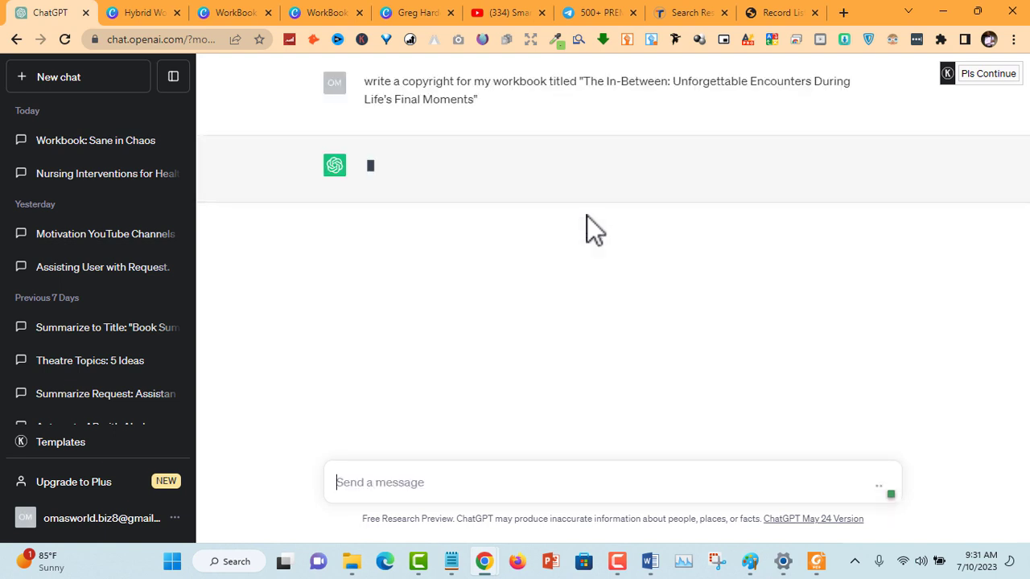
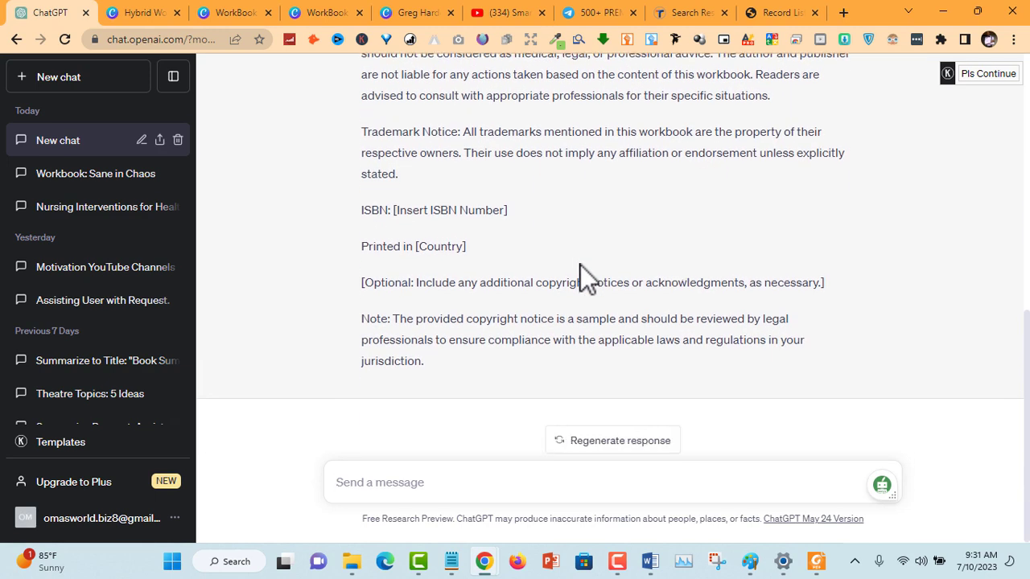
Copy ChatGPT's paragraph starting "No part of this workbook may be reproduced" into a new Notepad note, and clear the note again.
{"action": "scroll", "coordinate": [580, 266], "scroll_direction": "up", "scroll_amount": 10}
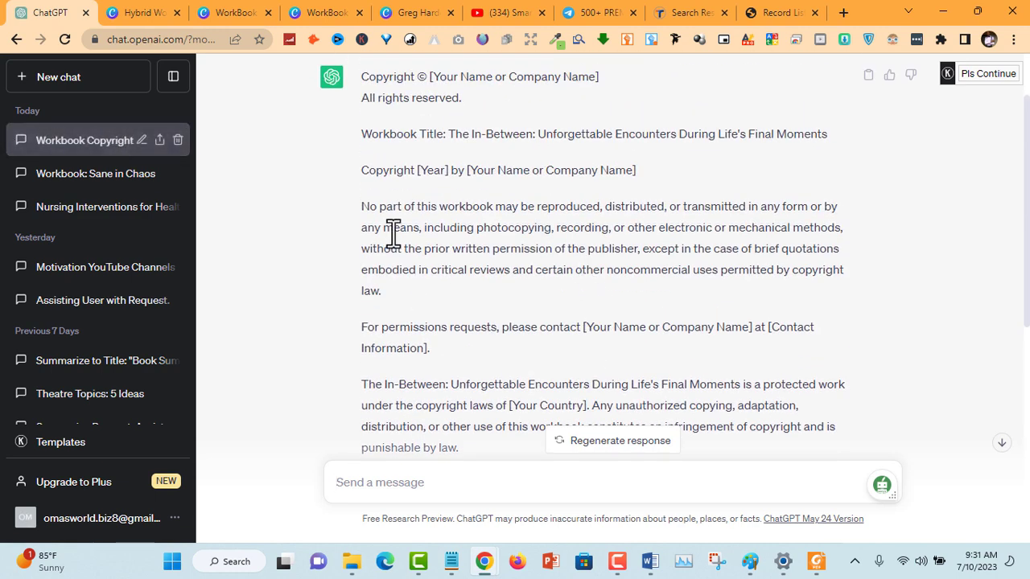
{"action": "left_click_drag", "start_coordinate": [359, 208], "coordinate": [500, 300]}
{"action": "key", "text": "ctrl+c"}
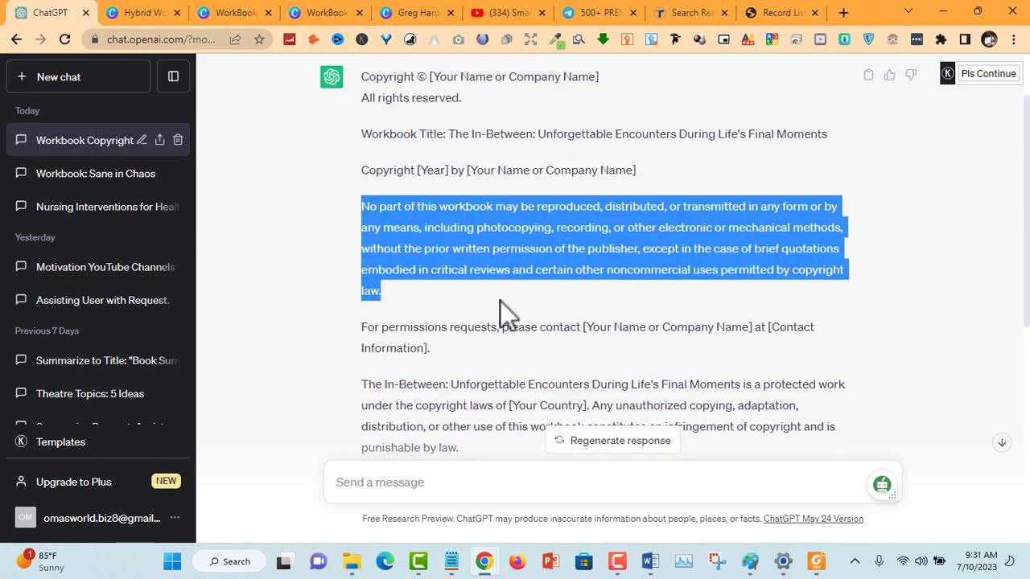
{"action": "left_click", "coordinate": [452, 561]}
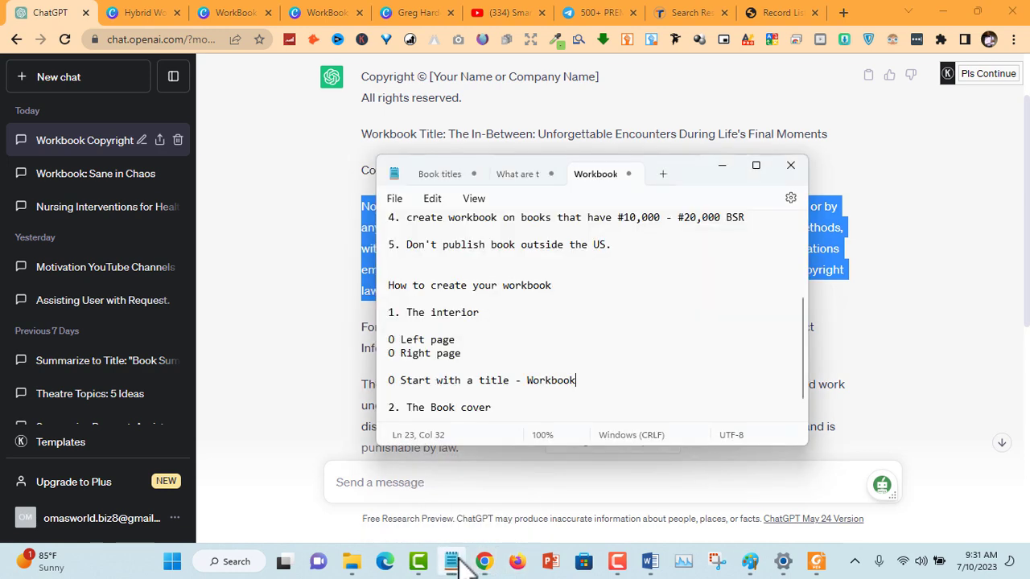
{"action": "left_click", "coordinate": [660, 175]}
{"action": "key", "text": "ctrl+v"}
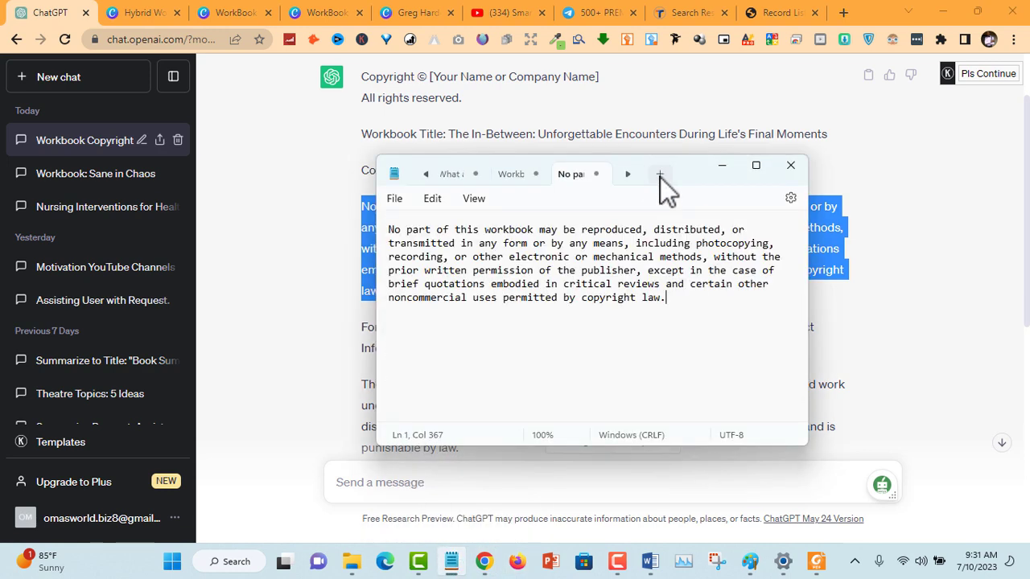
{"action": "key", "text": "ctrl+a"}
{"action": "key", "text": "Delete"}
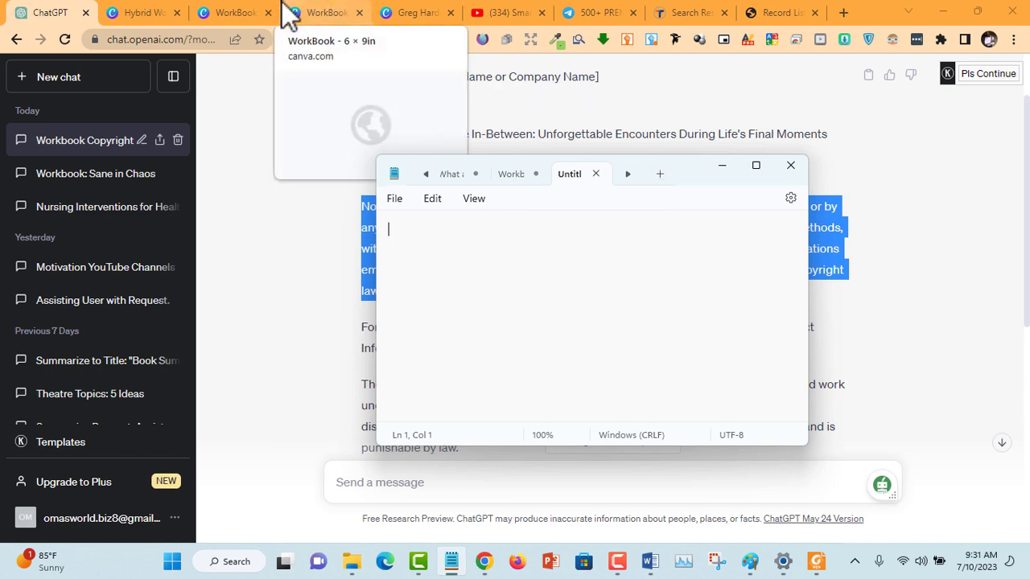
Compare page 2 of the new Canva workbook with the copyright page of the reference workbook.
{"action": "left_click", "coordinate": [322, 13]}
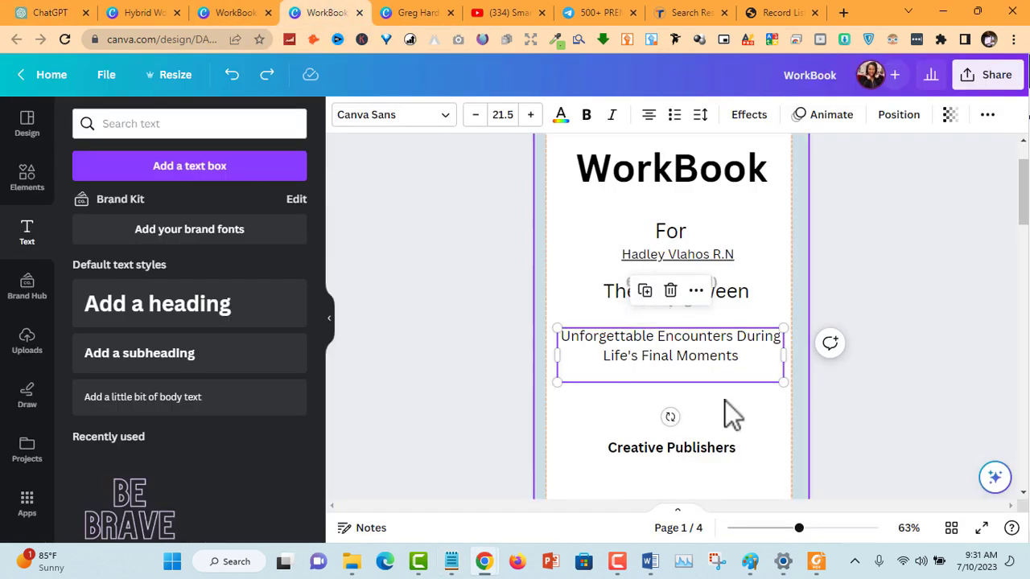
{"action": "left_click", "coordinate": [983, 232]}
{"action": "scroll", "coordinate": [965, 238], "scroll_direction": "down", "scroll_amount": 6}
{"action": "left_click", "coordinate": [697, 222]}
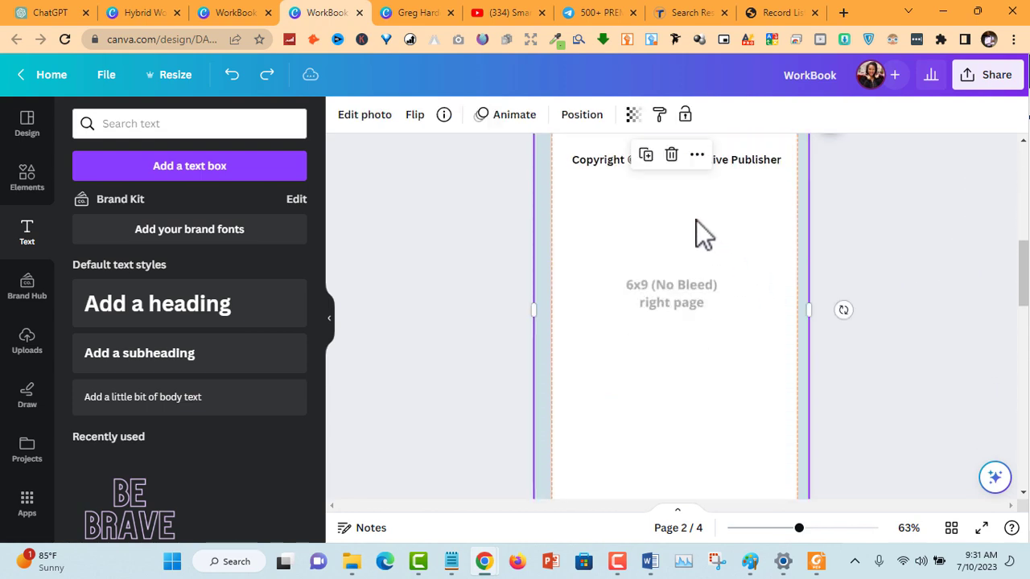
{"action": "left_click", "coordinate": [242, 13]}
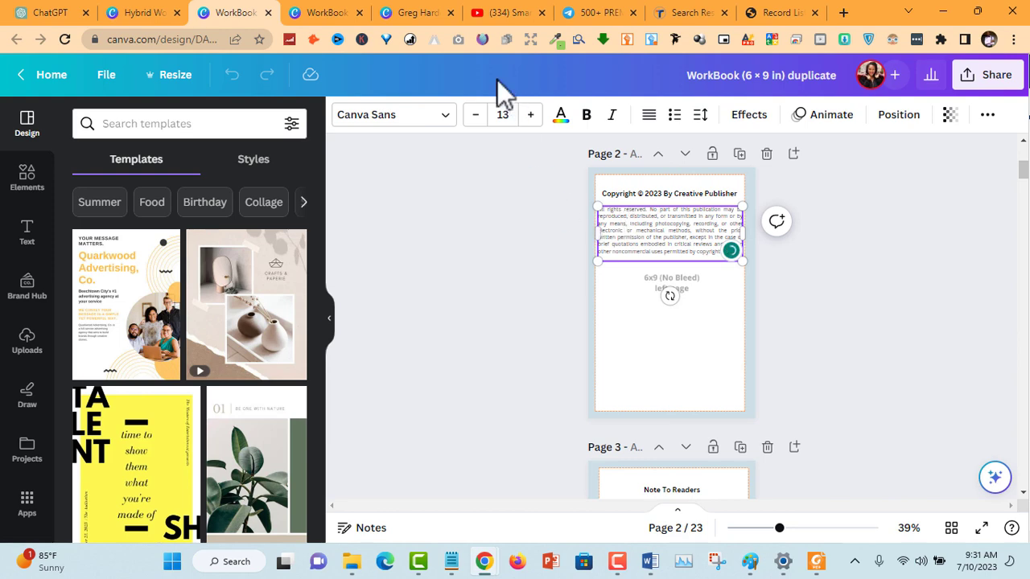
{"action": "left_click", "coordinate": [409, 13]}
{"action": "left_click", "coordinate": [342, 12]}
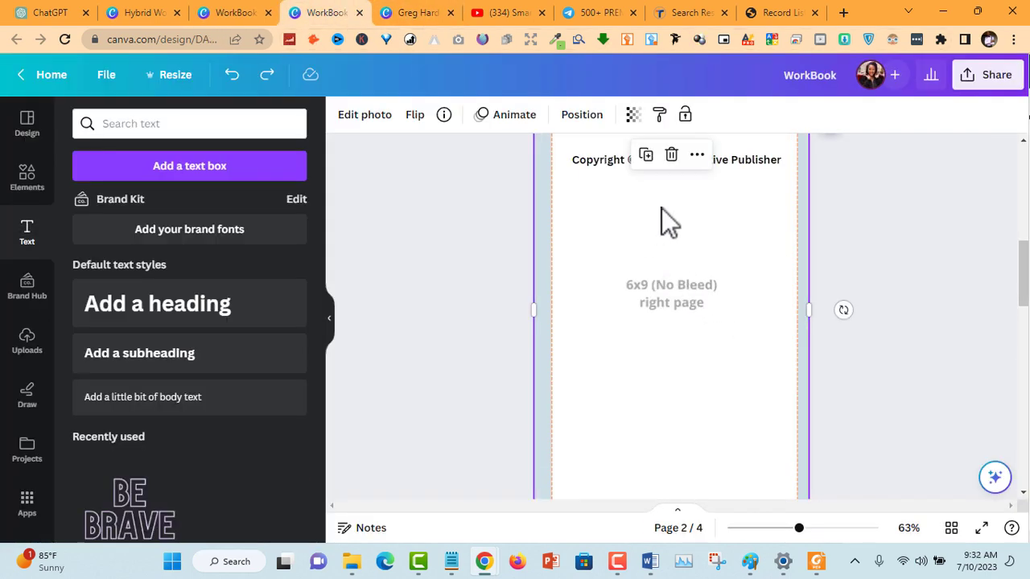
{"action": "scroll", "coordinate": [700, 225], "scroll_direction": "up", "scroll_amount": 1}
{"action": "scroll", "coordinate": [706, 229], "scroll_direction": "up", "scroll_amount": 3}
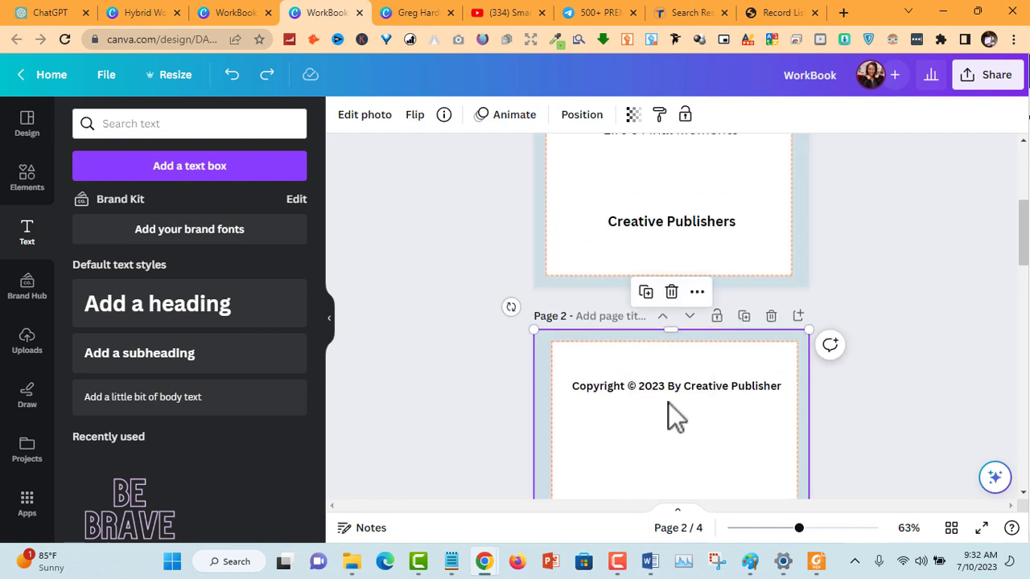
{"action": "scroll", "coordinate": [668, 402], "scroll_direction": "down", "scroll_amount": 3}
{"action": "double_click", "coordinate": [552, 260]}
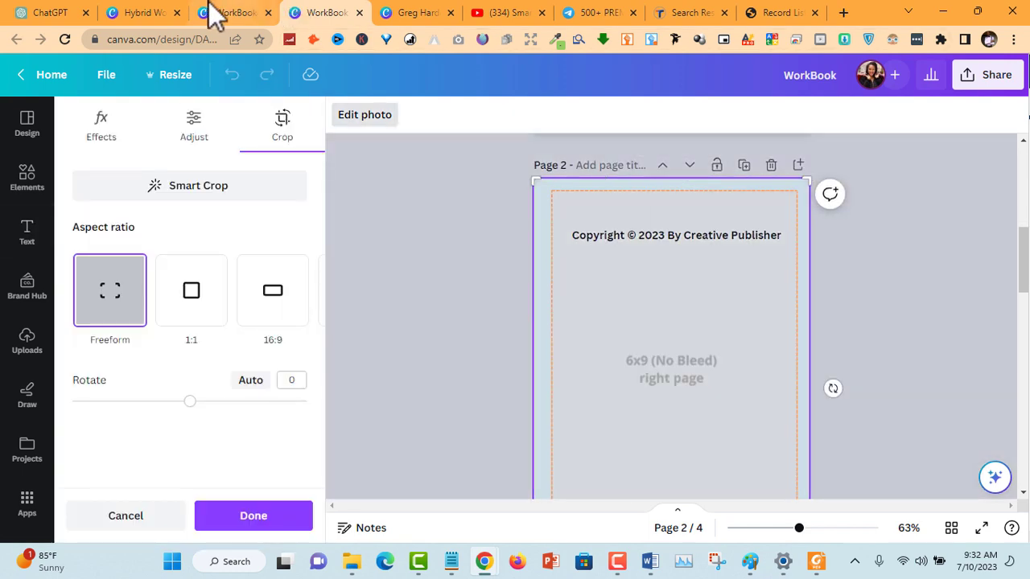
{"action": "left_click", "coordinate": [386, 311]}
Copy the "All rights reserved" paragraph from page 2 of the reference workbook and paste it under the copyright line on page 2.
{"action": "left_click", "coordinate": [239, 12]}
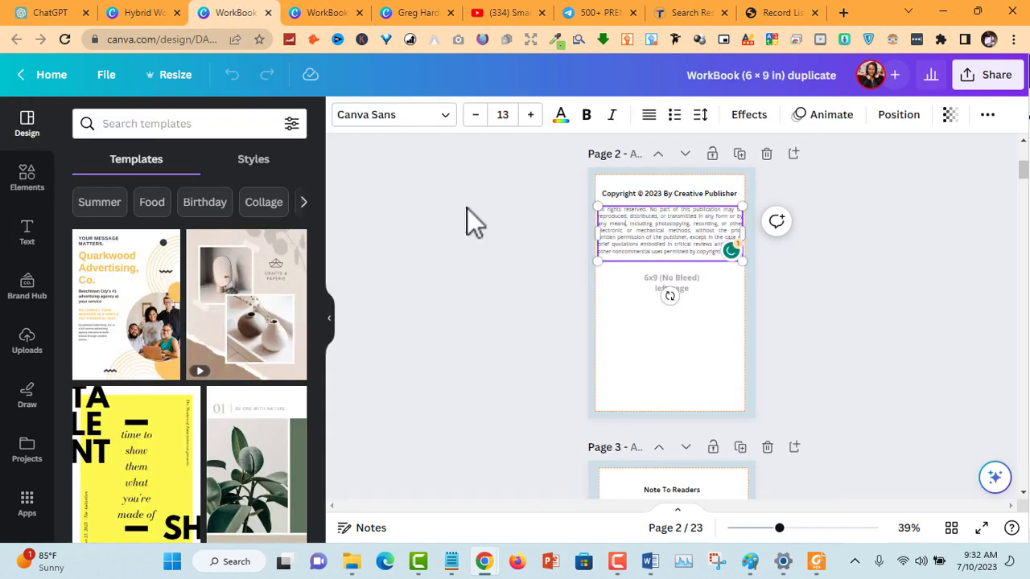
{"action": "right_click", "coordinate": [697, 235]}
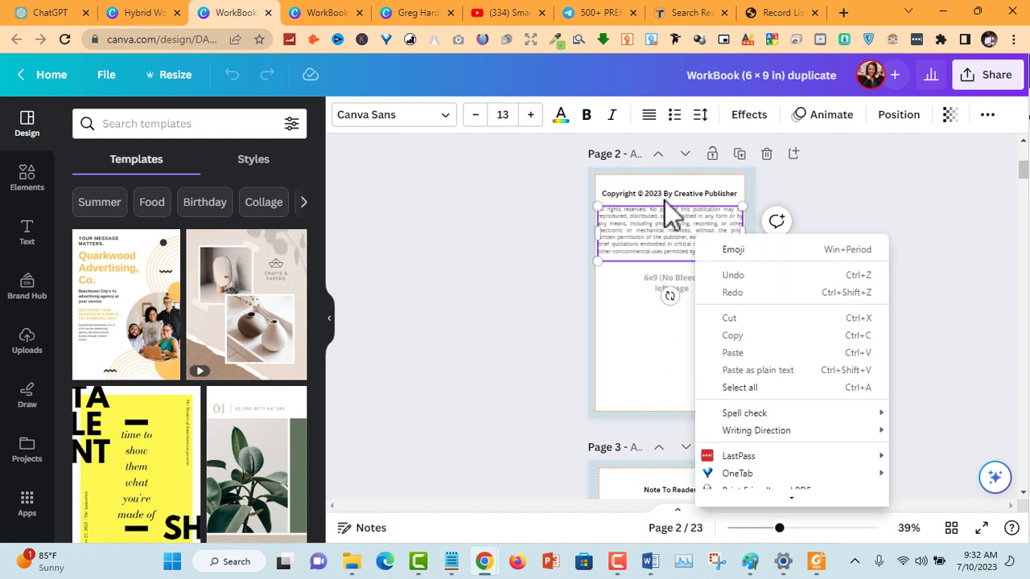
{"action": "left_click", "coordinate": [501, 246]}
{"action": "left_click", "coordinate": [670, 251]}
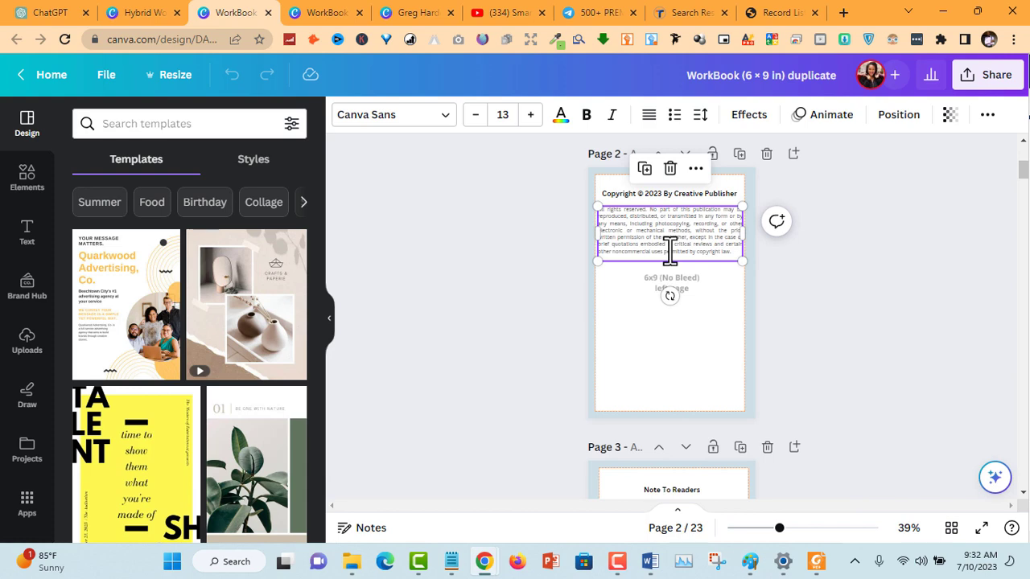
{"action": "left_click", "coordinate": [329, 13]}
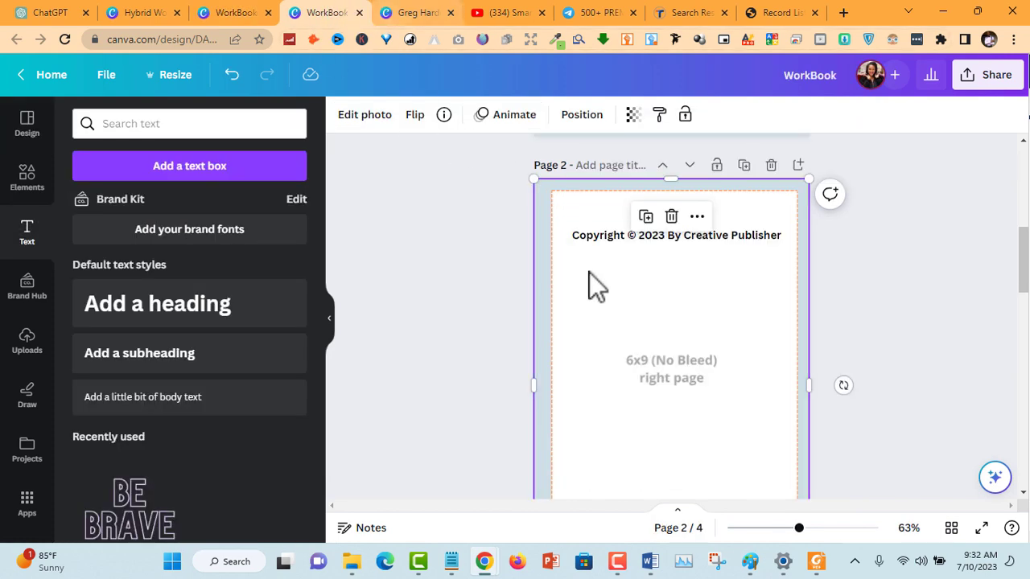
{"action": "key", "text": "ctrl+v"}
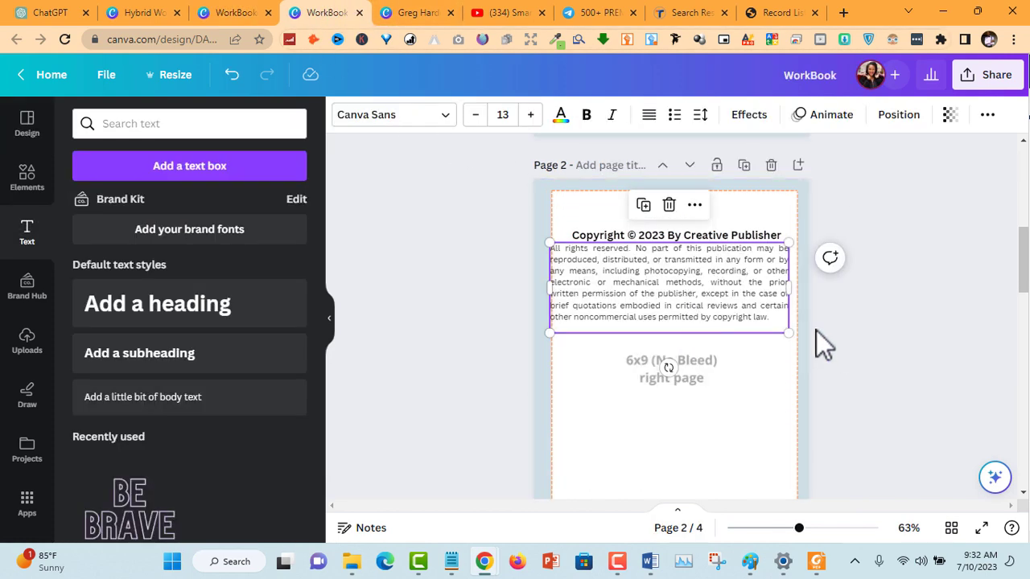
Position the "All rights reserved" paragraph within page 2's dashed margins and reduce its font size to 11.
{"action": "left_click_drag", "start_coordinate": [680, 288], "coordinate": [645, 294]}
{"action": "left_click", "coordinate": [687, 304]}
{"action": "left_click", "coordinate": [928, 233]}
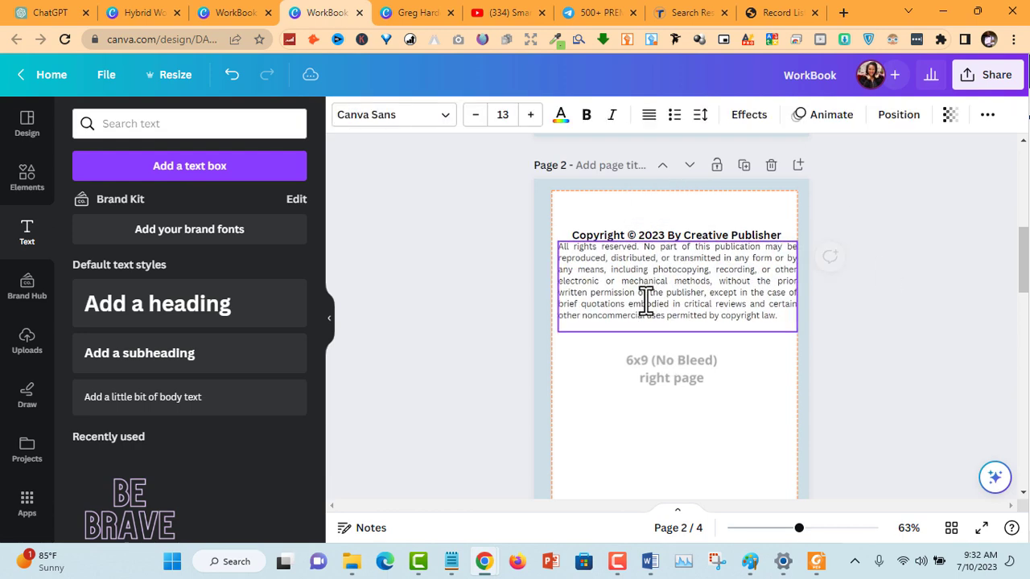
{"action": "left_click", "coordinate": [660, 292]}
{"action": "left_click", "coordinate": [915, 241]}
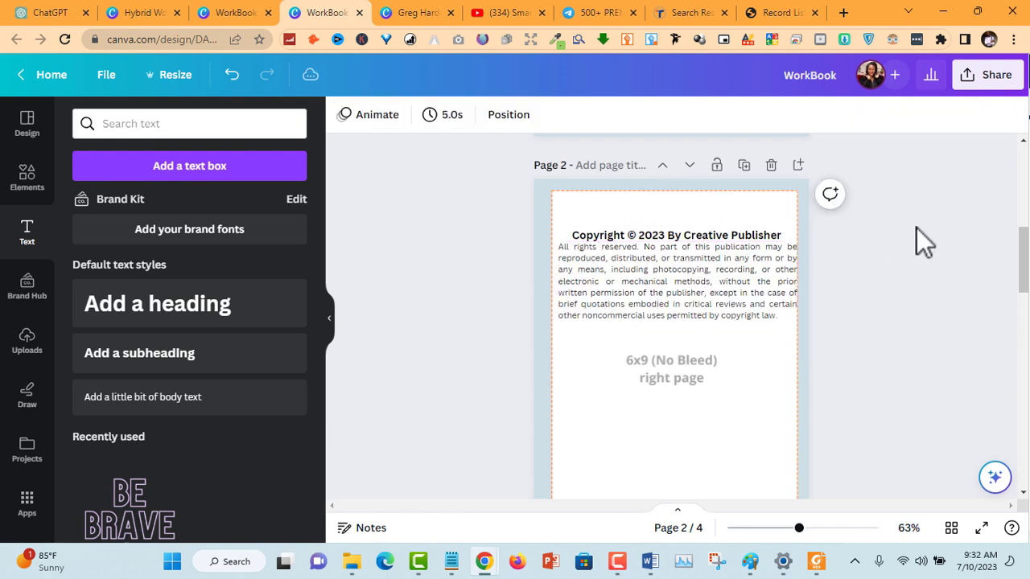
{"action": "left_click_drag", "start_coordinate": [711, 269], "coordinate": [705, 269]}
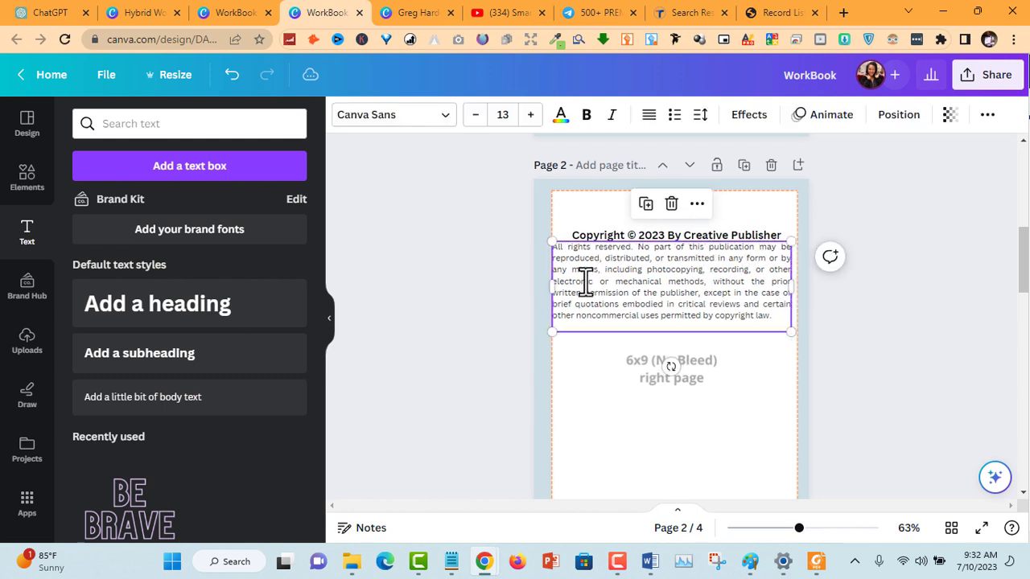
{"action": "left_click", "coordinate": [475, 121]}
{"action": "left_click", "coordinate": [475, 120]}
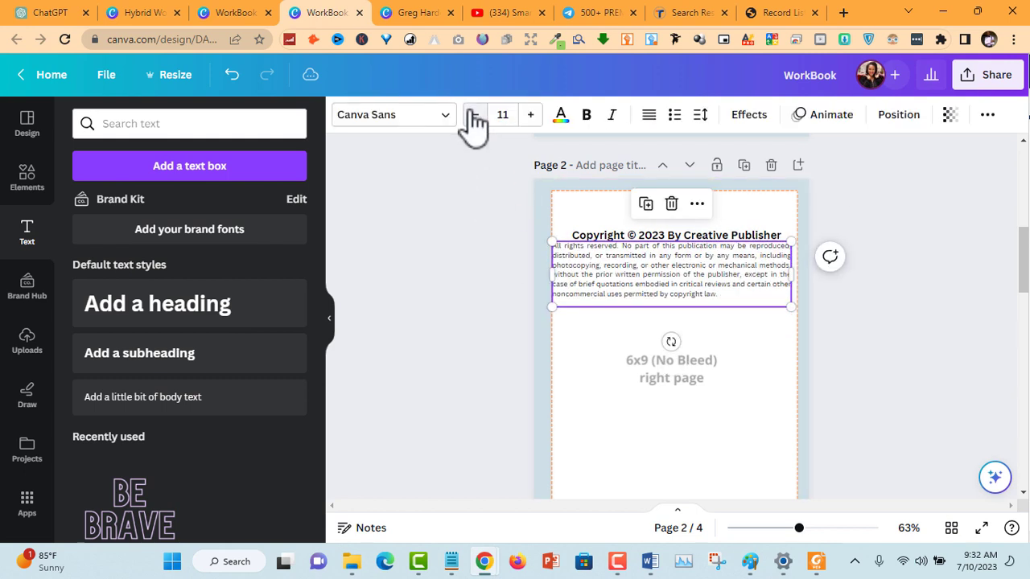
Undo the last font size reduction on the "All rights reserved" paragraph, narrow its text box and move it lower beneath the copyright line.
{"action": "key", "text": "ctrl+z"}
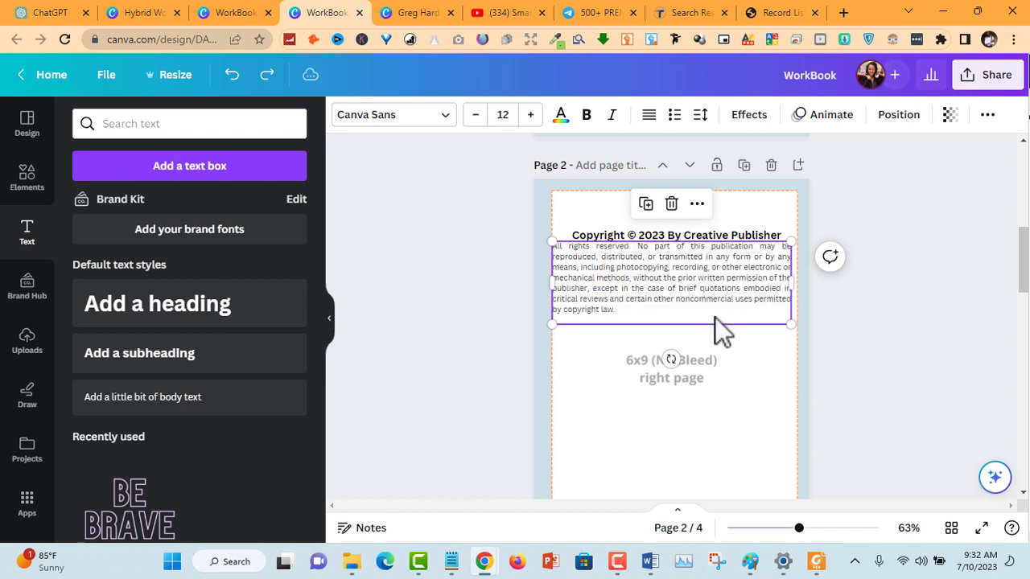
{"action": "left_click_drag", "start_coordinate": [795, 283], "coordinate": [742, 332]}
{"action": "left_click", "coordinate": [683, 356]}
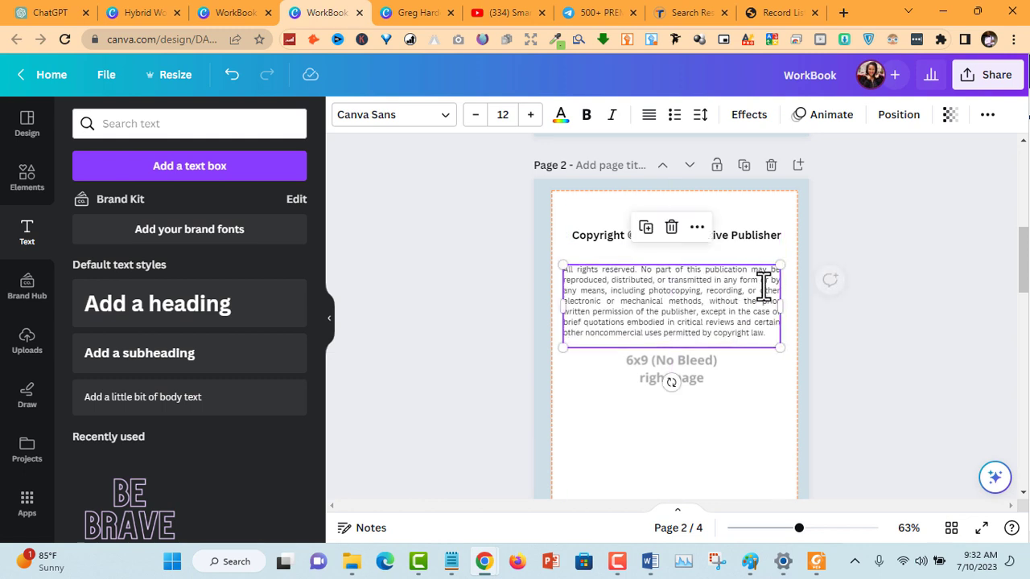
Move the copyright line slightly down toward the paragraph on page 2 and widen the paragraph's text box a little within the dashed margins.
{"action": "left_click", "coordinate": [764, 237]}
{"action": "left_click_drag", "start_coordinate": [763, 242], "coordinate": [761, 250]}
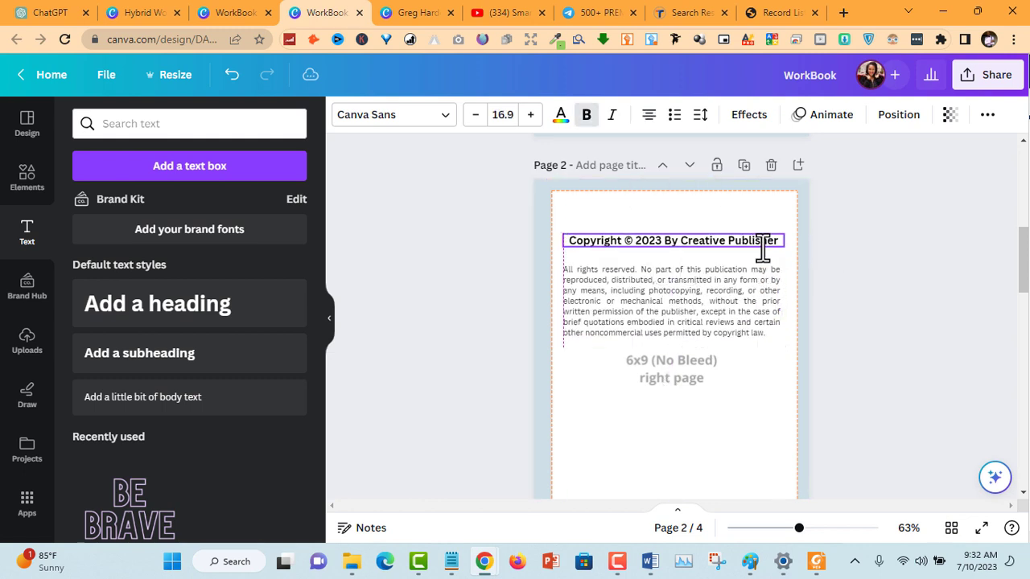
{"action": "left_click", "coordinate": [751, 300]}
{"action": "left_click_drag", "start_coordinate": [781, 308], "coordinate": [789, 308]}
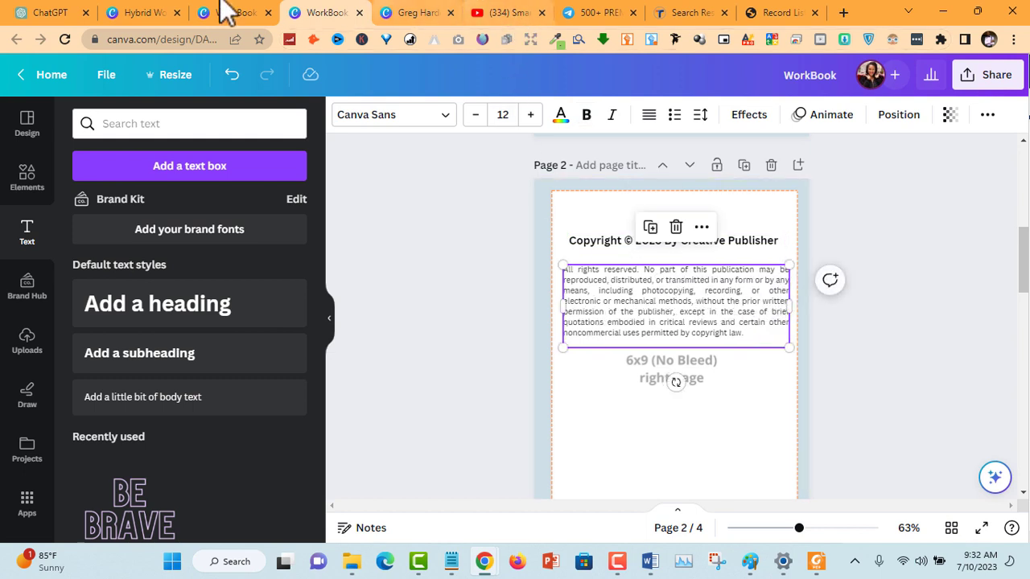
Replace the "All rights reserved" paragraph on page 2 with ChatGPT's paragraph starting "No part of this workbook may be reproduced".
{"action": "left_click", "coordinate": [103, 17]}
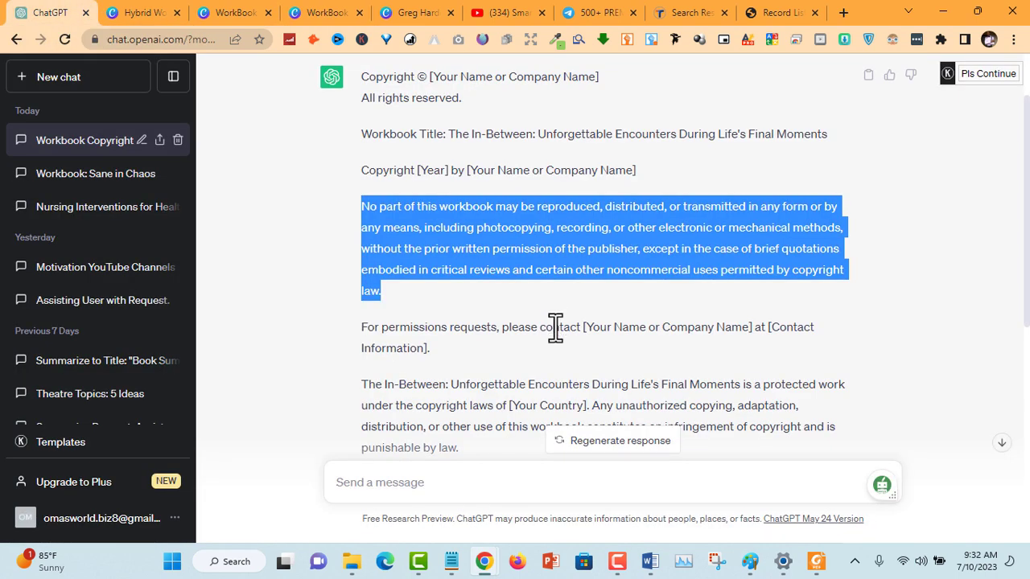
{"action": "left_click", "coordinate": [348, 12]}
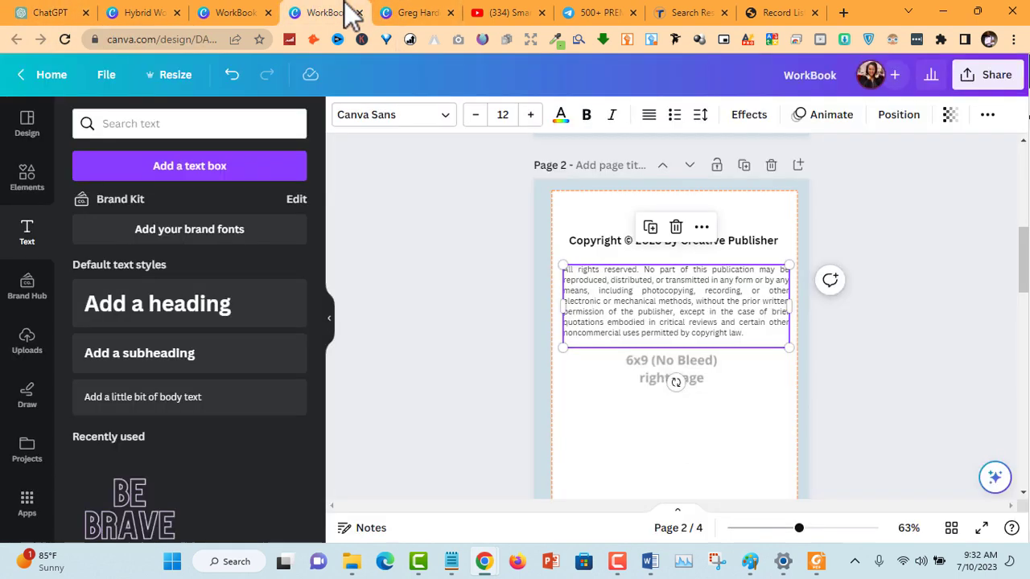
{"action": "double_click", "coordinate": [666, 277]}
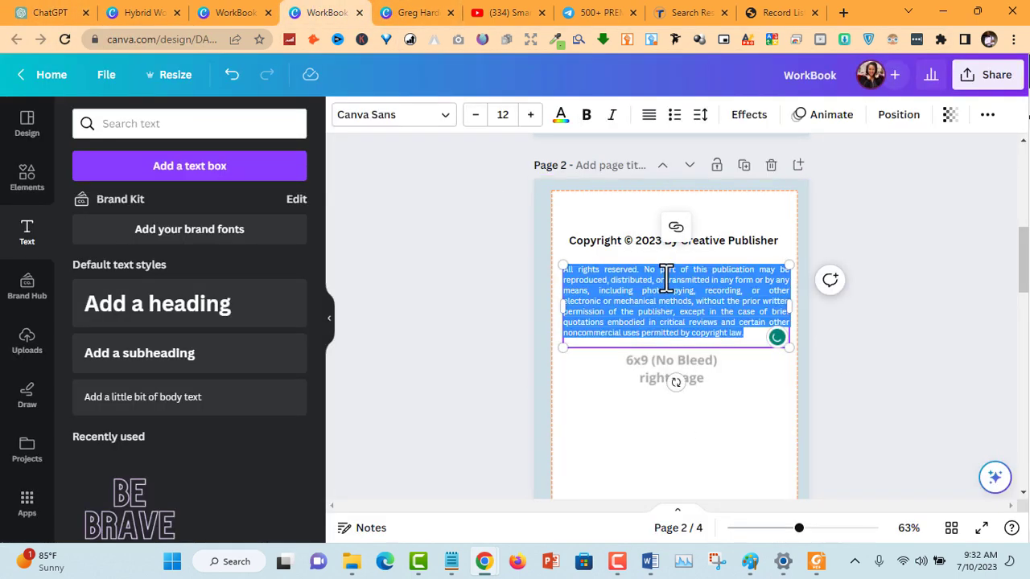
{"action": "type", "text": "No part of this workbook may be reproduced, distributed, or transmitted in any form or by any means, including photocopying, recording, or other electronic or mechanical methods, without the prior written permission of the publisher, except in the case of brief quotations embodied in critical reviews and certain other noncommercial uses permitted by copyright law."}
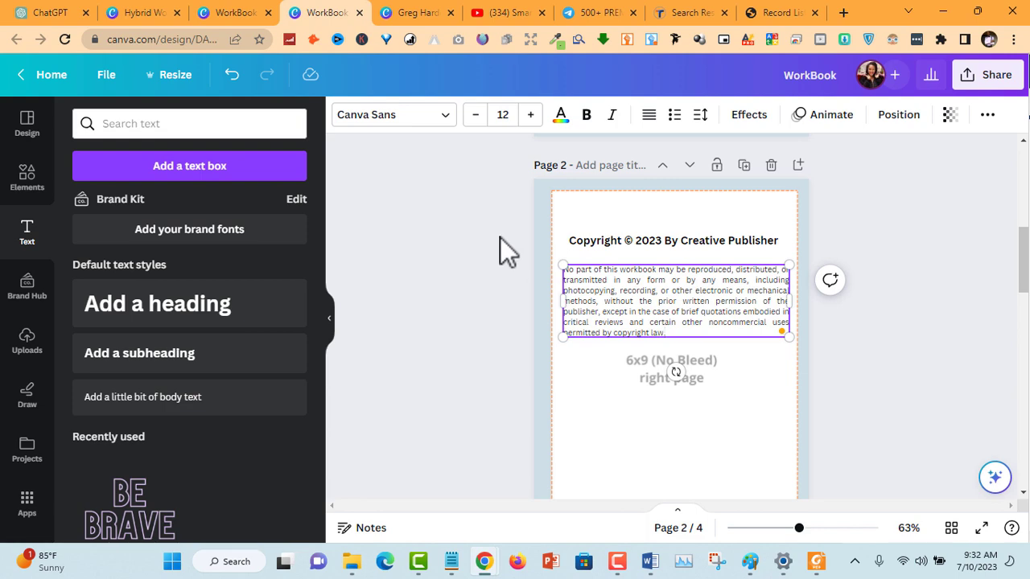
Review the rest of ChatGPT's copyright text and the "Note To Readers" page in the reference workbook, and return to the new workbook.
{"action": "left_click", "coordinate": [51, 12]}
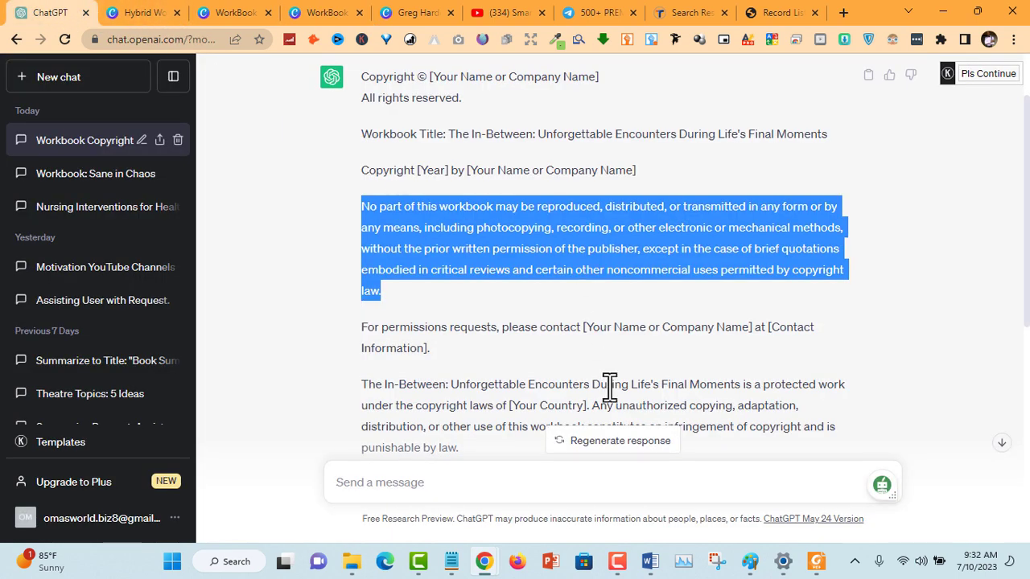
{"action": "scroll", "coordinate": [594, 392], "scroll_direction": "down", "scroll_amount": 1}
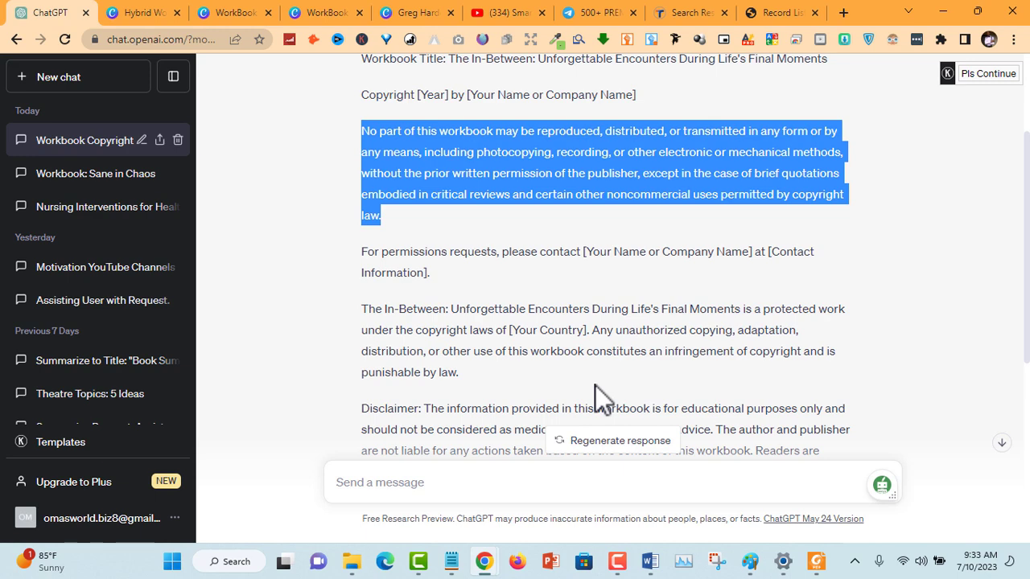
{"action": "left_click", "coordinate": [237, 12]}
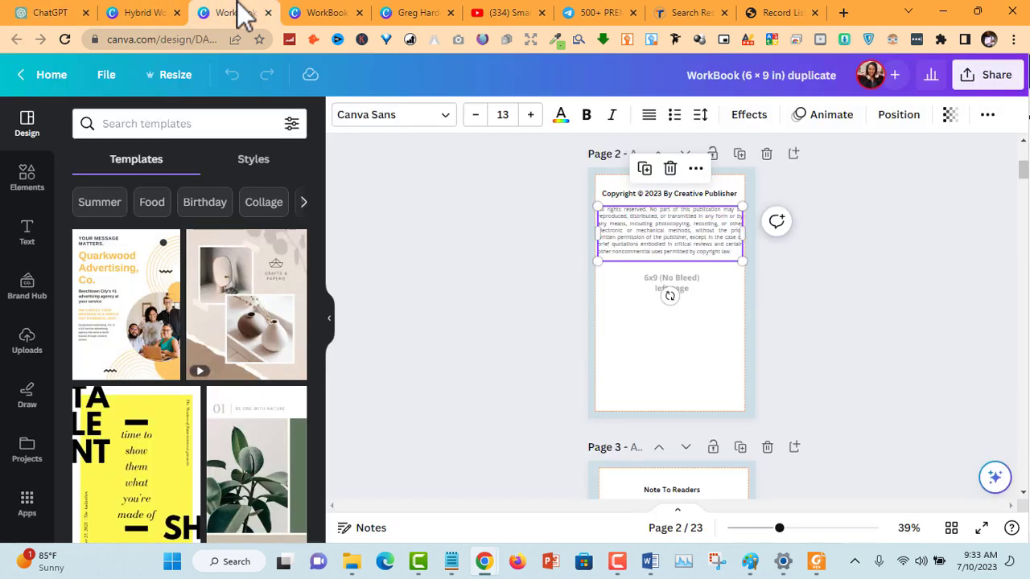
{"action": "left_click", "coordinate": [117, 12]}
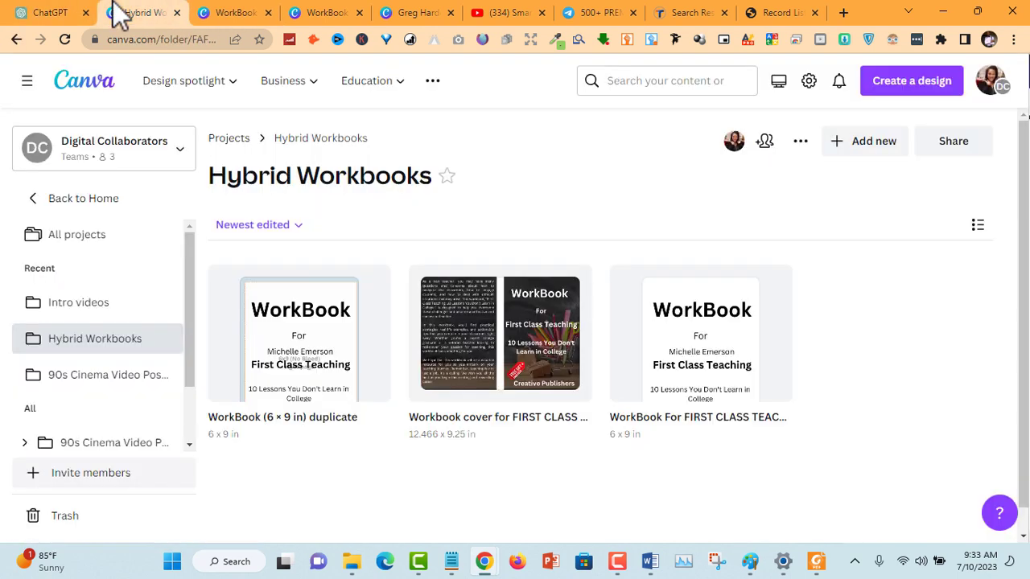
{"action": "left_click", "coordinate": [294, 13]}
{"action": "left_click", "coordinate": [253, 11]}
{"action": "scroll", "coordinate": [602, 338], "scroll_direction": "down", "scroll_amount": 5}
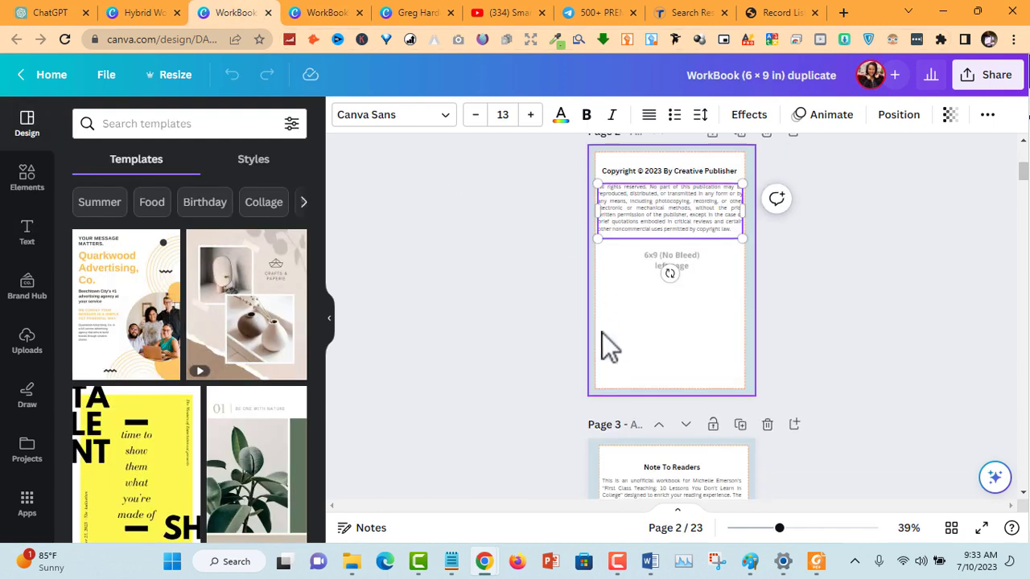
{"action": "left_click", "coordinate": [689, 186]}
{"action": "left_click", "coordinate": [690, 188]}
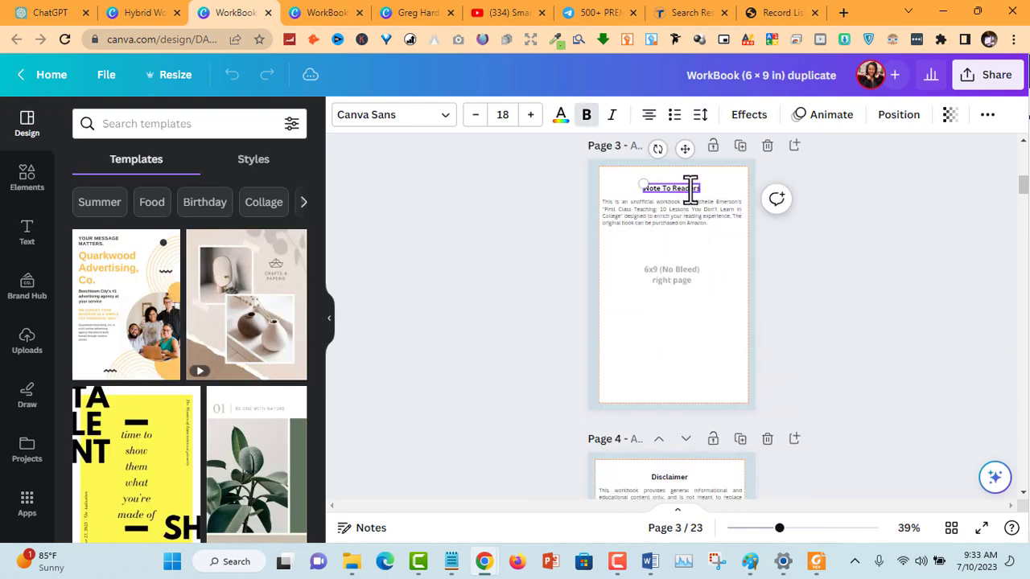
{"action": "left_click", "coordinate": [328, 12]}
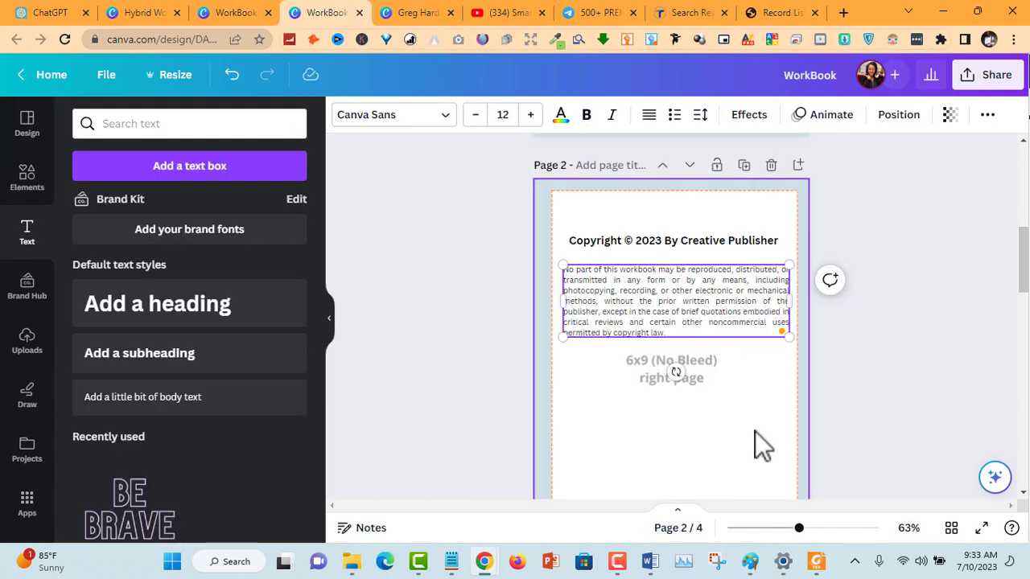
Review the first two pages of the new workbook and select the template background on empty page 3.
{"action": "scroll", "coordinate": [708, 410], "scroll_direction": "down", "scroll_amount": 3}
{"action": "left_click", "coordinate": [688, 399]}
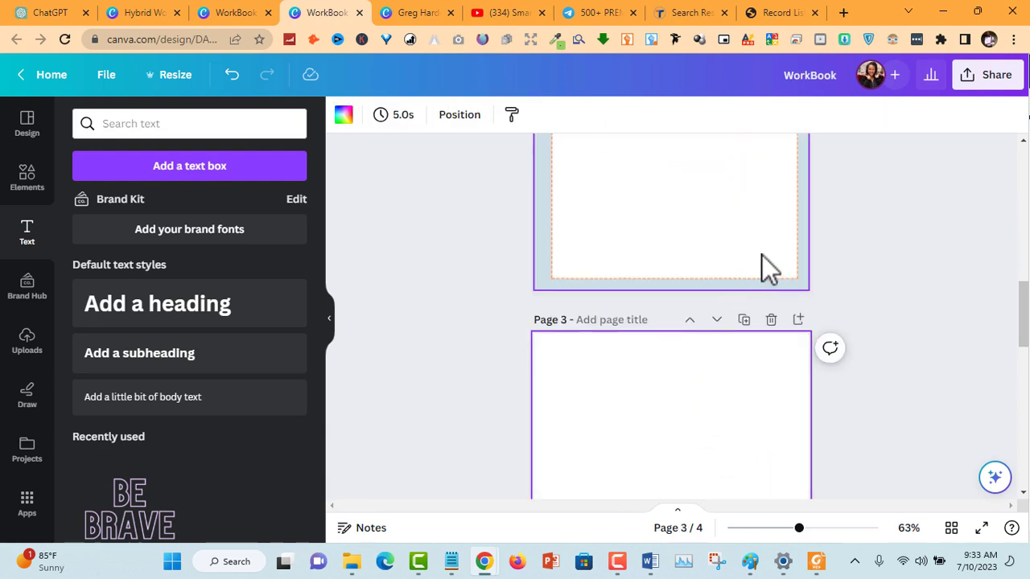
{"action": "scroll", "coordinate": [757, 282], "scroll_direction": "up", "scroll_amount": 3}
{"action": "left_click", "coordinate": [718, 363]}
{"action": "scroll", "coordinate": [762, 370], "scroll_direction": "up", "scroll_amount": 5}
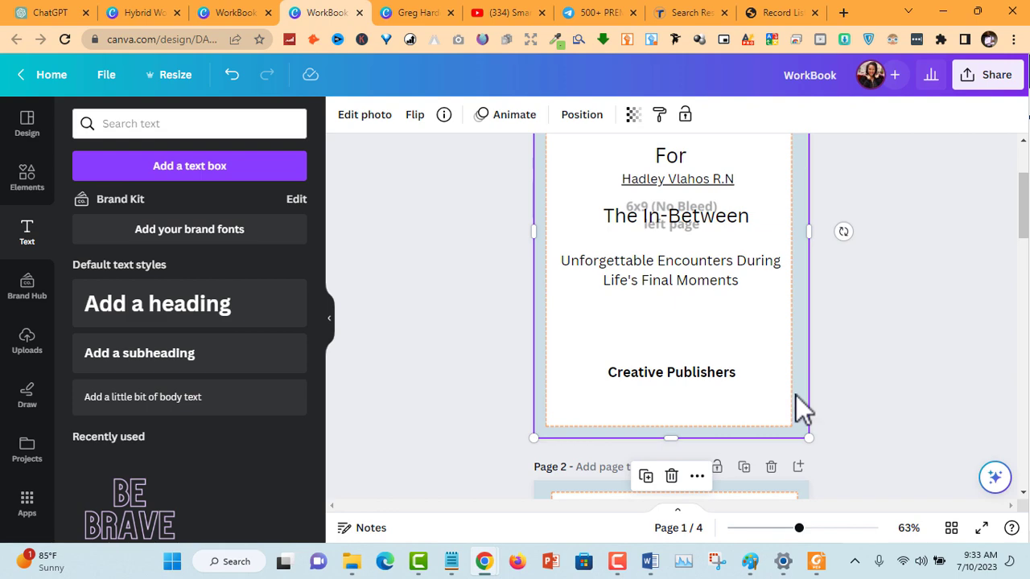
{"action": "scroll", "coordinate": [795, 395], "scroll_direction": "down", "scroll_amount": 5}
{"action": "scroll", "coordinate": [772, 450], "scroll_direction": "down", "scroll_amount": 5}
{"action": "left_click", "coordinate": [728, 384]}
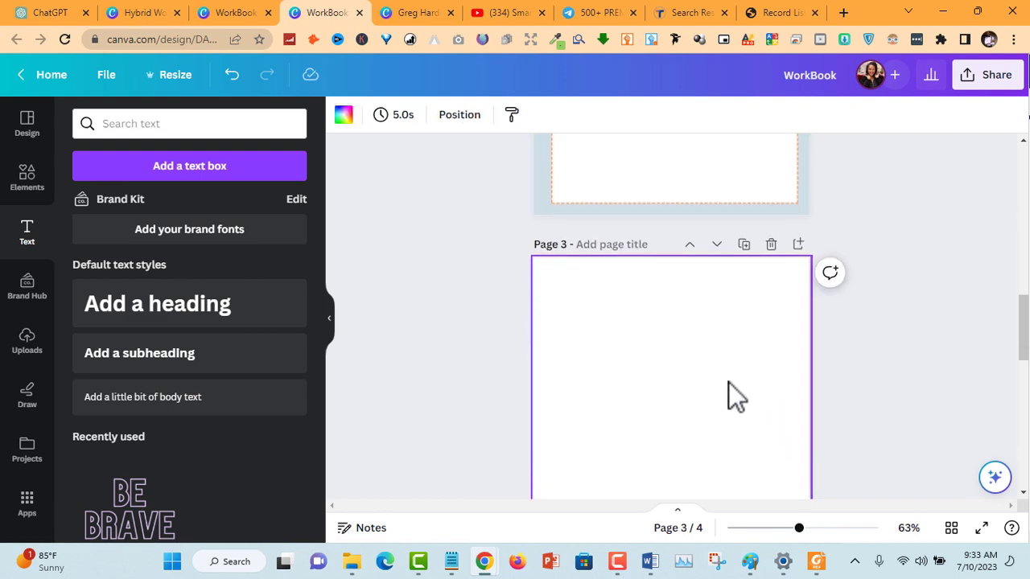
{"action": "scroll", "coordinate": [729, 385], "scroll_direction": "down", "scroll_amount": 3}
{"action": "scroll", "coordinate": [743, 378], "scroll_direction": "up", "scroll_amount": 3}
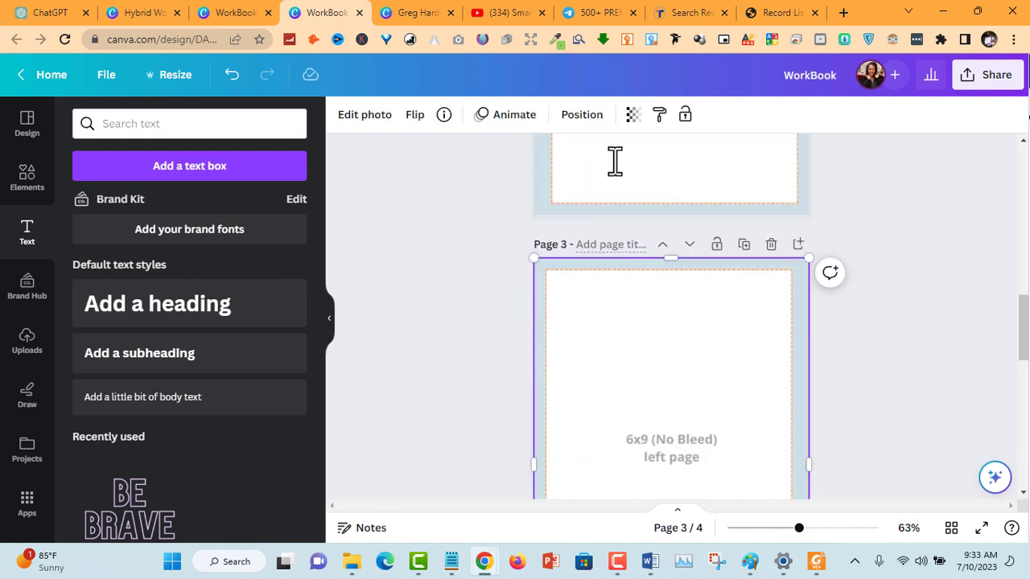
Copy the "Note To Readers" heading from page 3 of the duplicate workbook onto page 3 of the new workbook.
{"action": "left_click", "coordinate": [262, 15]}
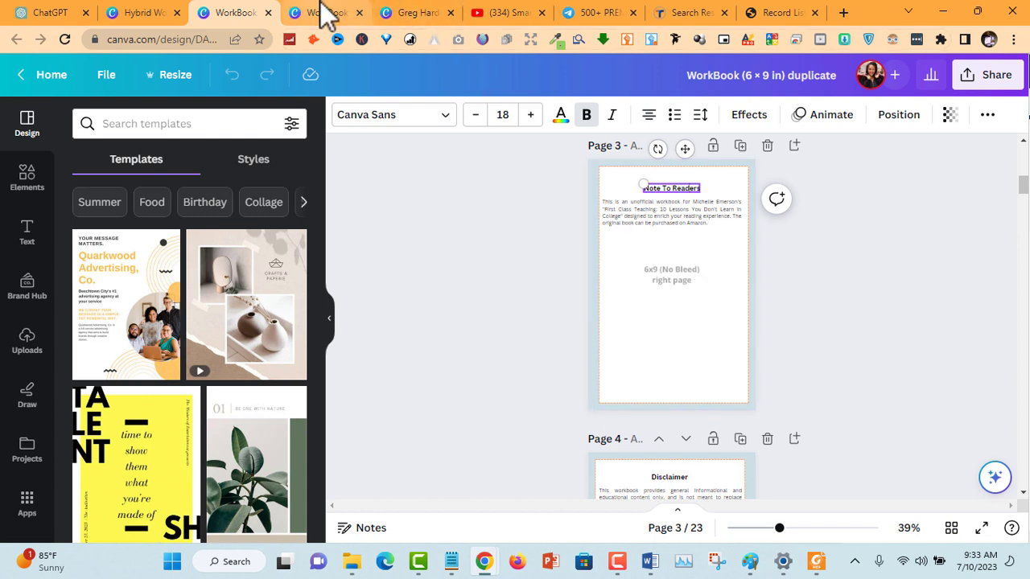
{"action": "left_click", "coordinate": [322, 12]}
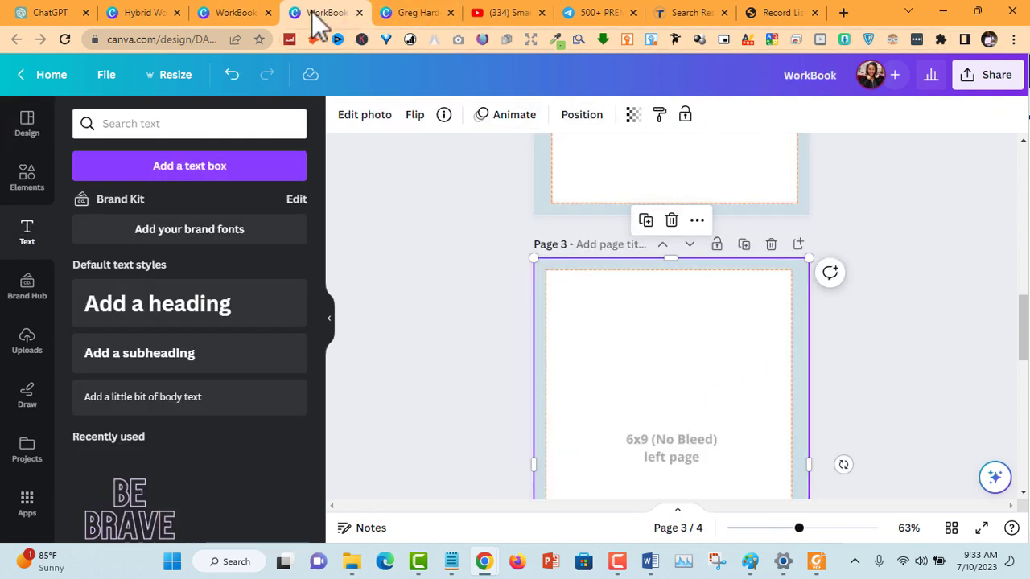
{"action": "left_click", "coordinate": [253, 14]}
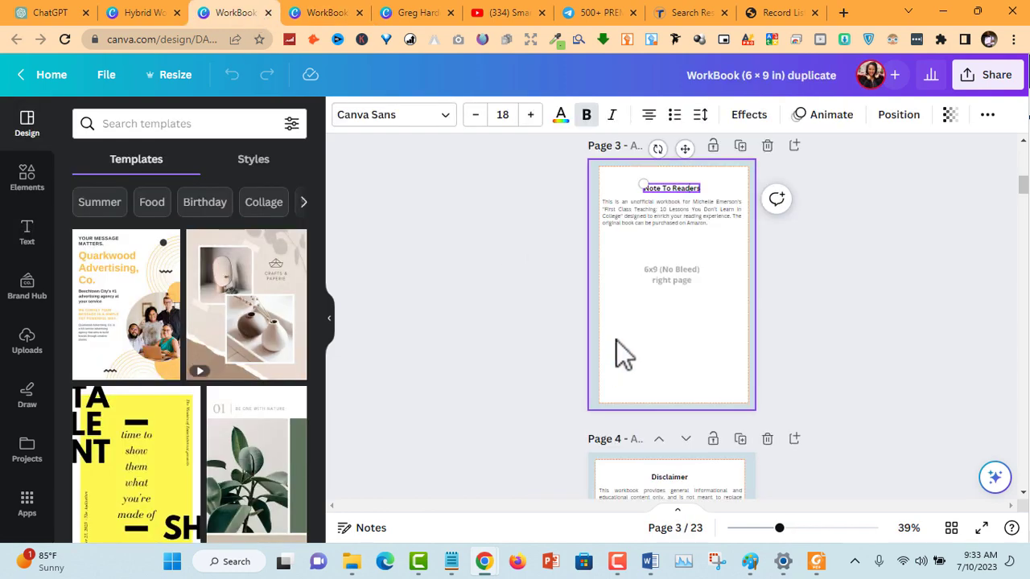
{"action": "left_click", "coordinate": [672, 191]}
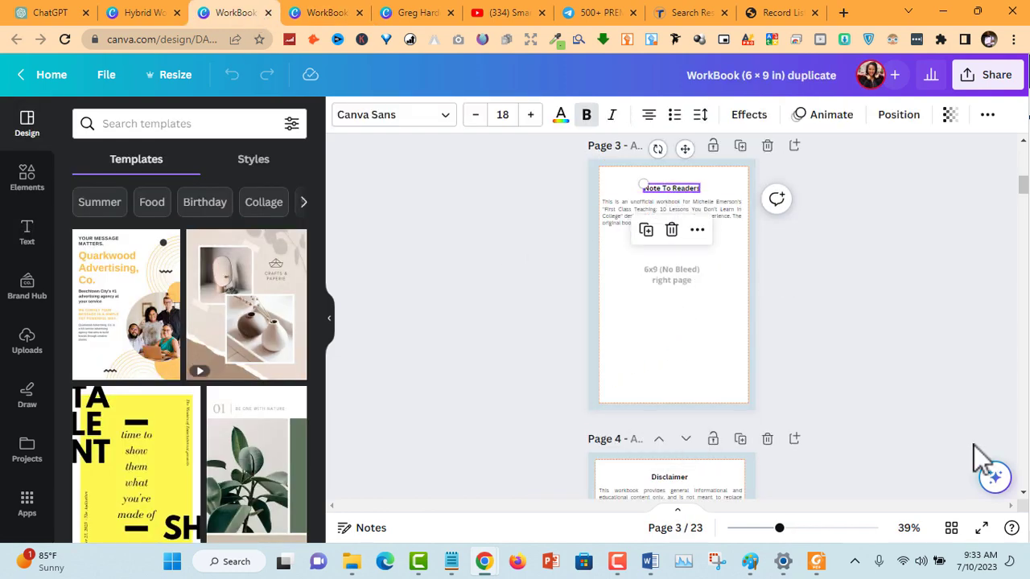
{"action": "left_click", "coordinate": [316, 12]}
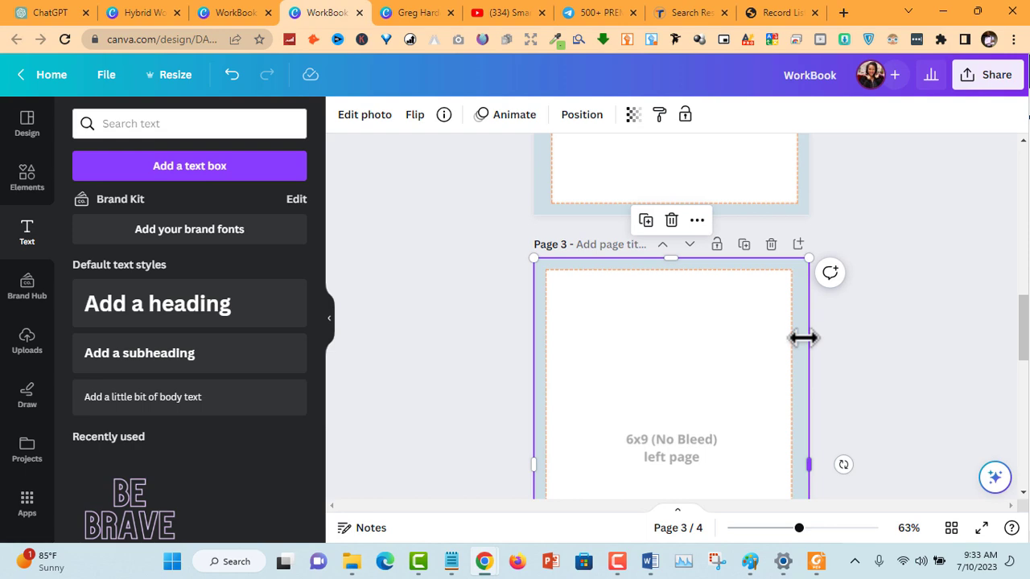
{"action": "type", "text": "Note To Readers:"}
Copy the unofficial-workbook paragraph from the duplicate workbook and paste it under the "Note To Readers" heading in the new workbook.
{"action": "left_click", "coordinate": [170, 14]}
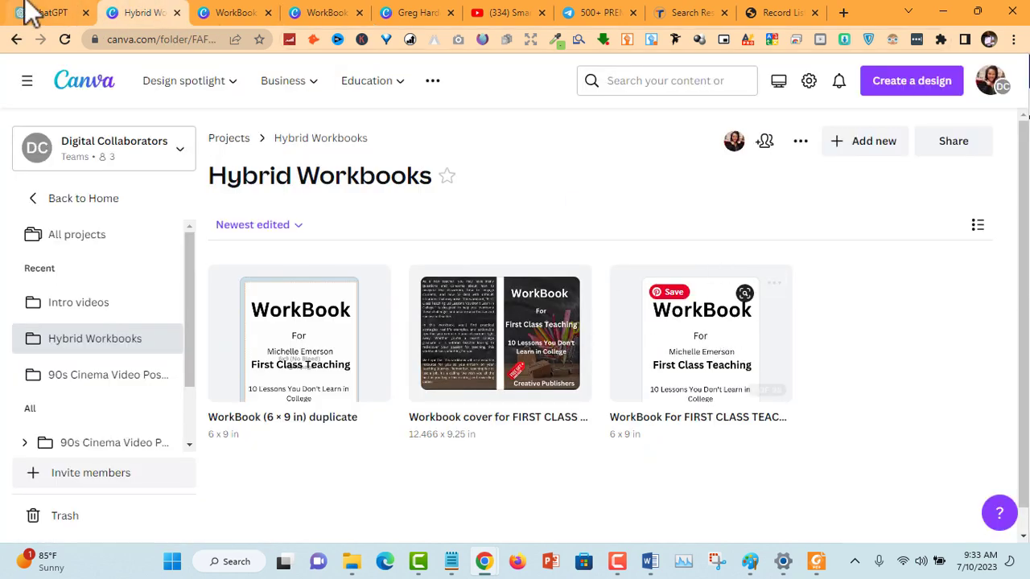
{"action": "left_click", "coordinate": [239, 13]}
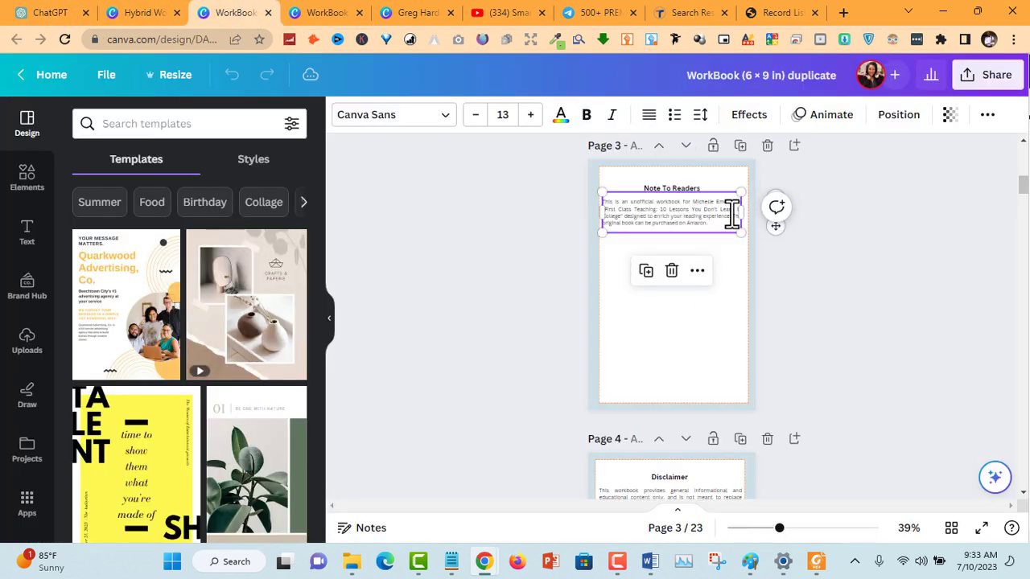
{"action": "left_click", "coordinate": [342, 13]}
{"action": "double_click", "coordinate": [701, 381]}
{"action": "key", "text": "ctrl+v"}
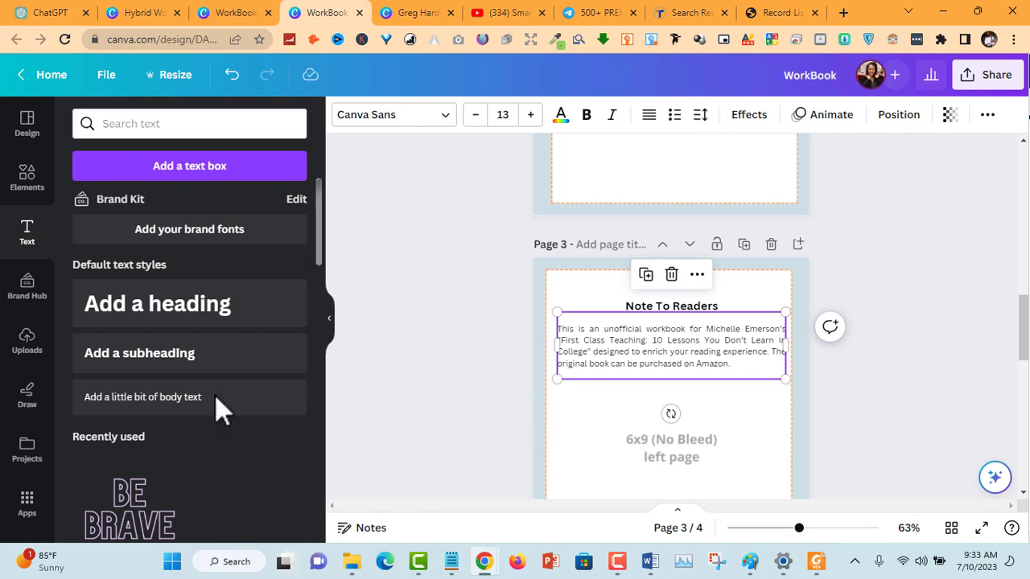
Replace the author's name in the page 3 note with the author's name shown on page 1.
{"action": "scroll", "coordinate": [481, 391], "scroll_direction": "up", "scroll_amount": 5}
{"action": "scroll", "coordinate": [481, 389], "scroll_direction": "up", "scroll_amount": 5}
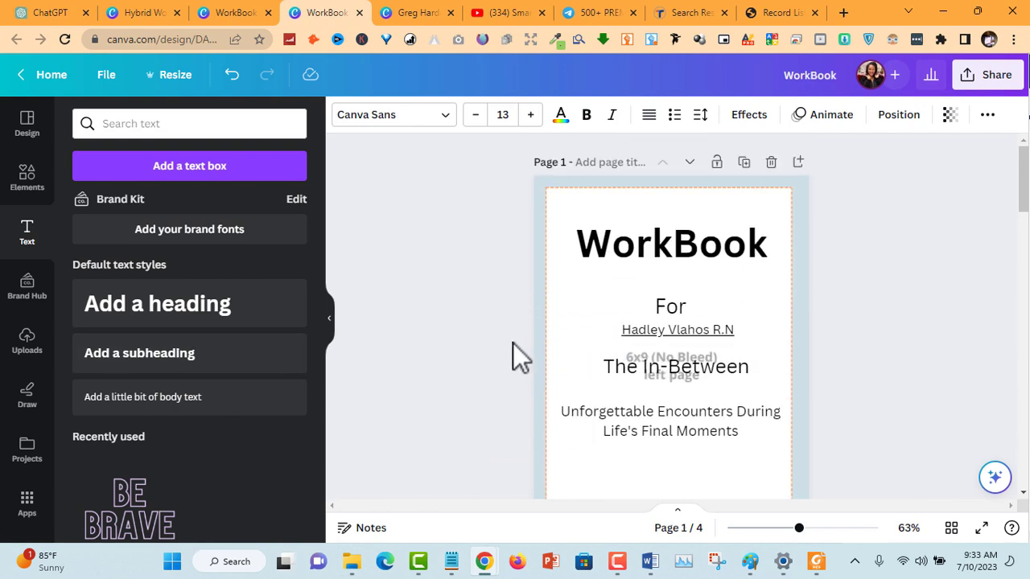
{"action": "left_click", "coordinate": [718, 326]}
{"action": "scroll", "coordinate": [836, 367], "scroll_direction": "down", "scroll_amount": 10}
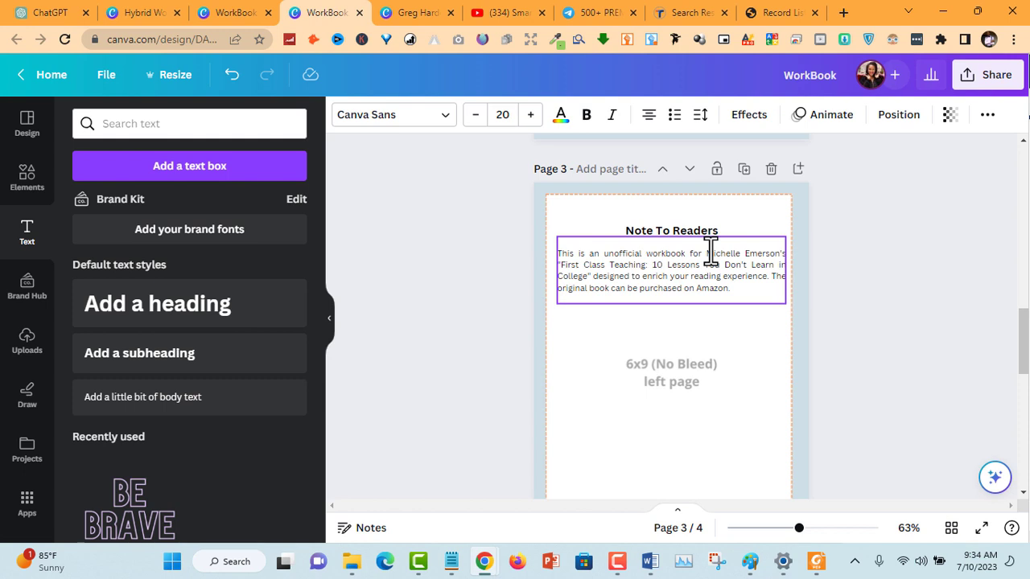
{"action": "left_click", "coordinate": [711, 251]}
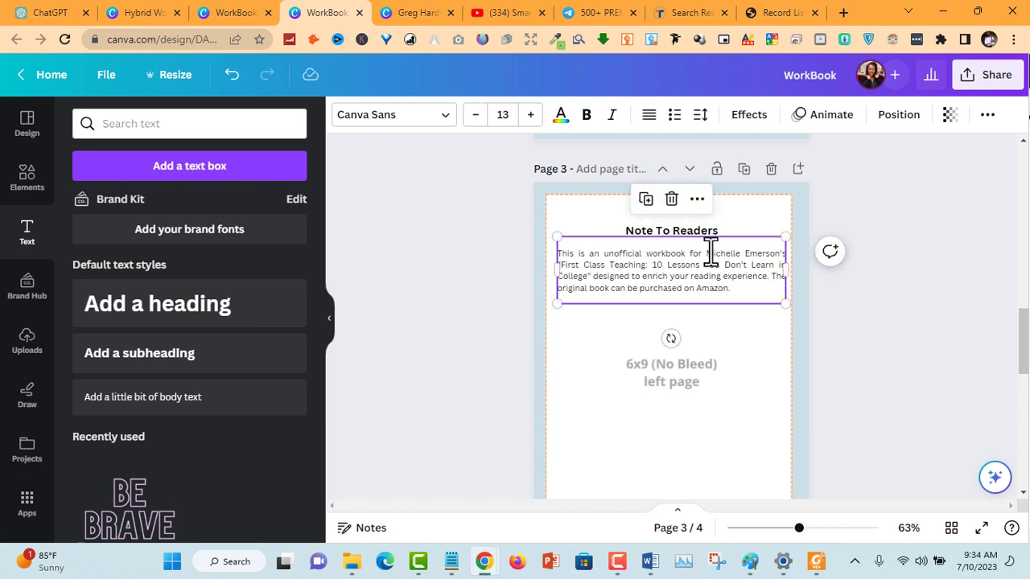
{"action": "double_click", "coordinate": [710, 256]}
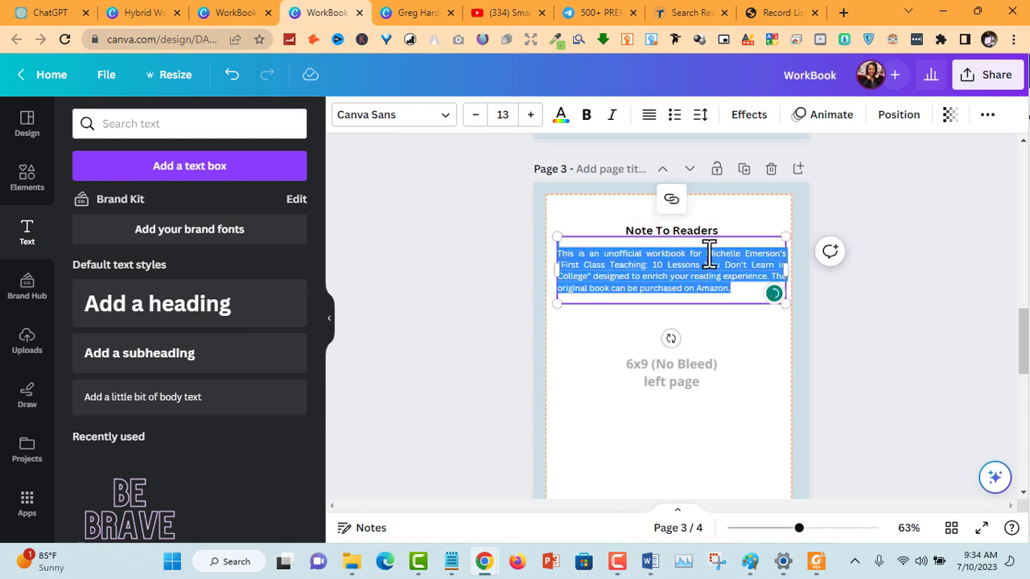
{"action": "left_click", "coordinate": [709, 255]}
{"action": "left_click_drag", "start_coordinate": [709, 254], "coordinate": [786, 258]}
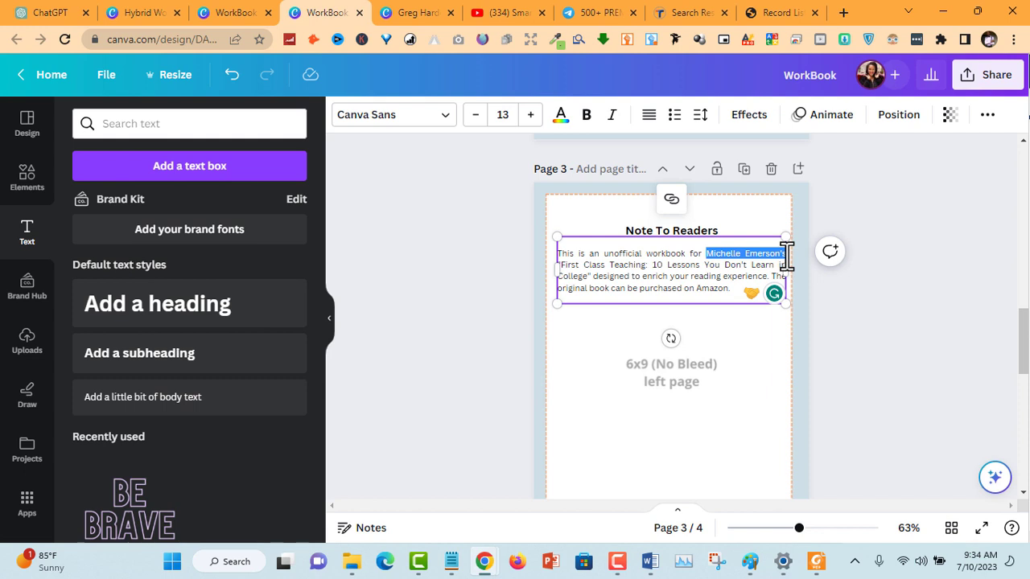
{"action": "type", "text": "Hadley Vlahos R.N"}
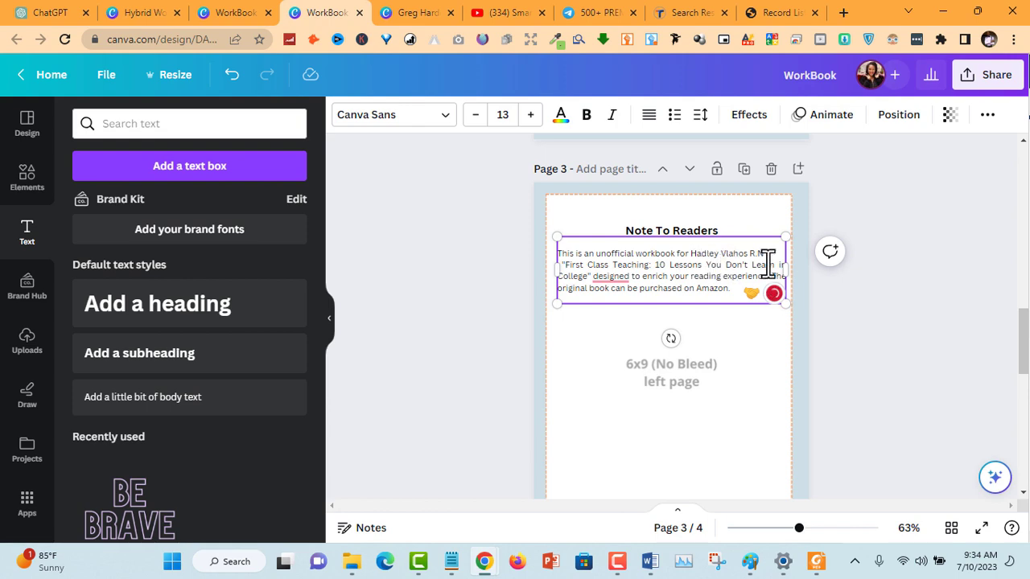
Copy the book title from page 1 into an empty Notepad note as "The In-Between:".
{"action": "left_click", "coordinate": [216, 14]}
{"action": "left_click", "coordinate": [407, 13]}
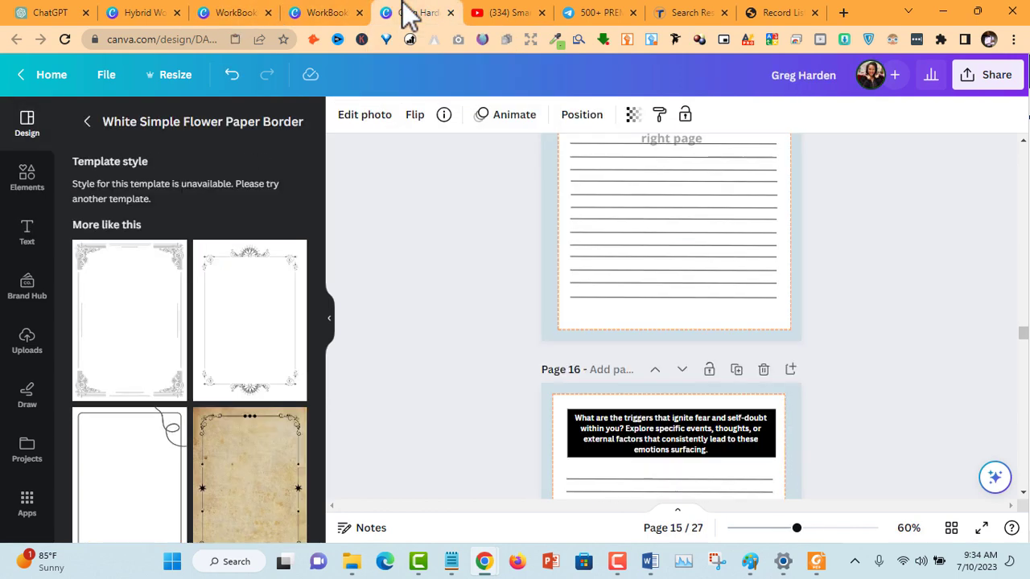
{"action": "left_click", "coordinate": [338, 13]}
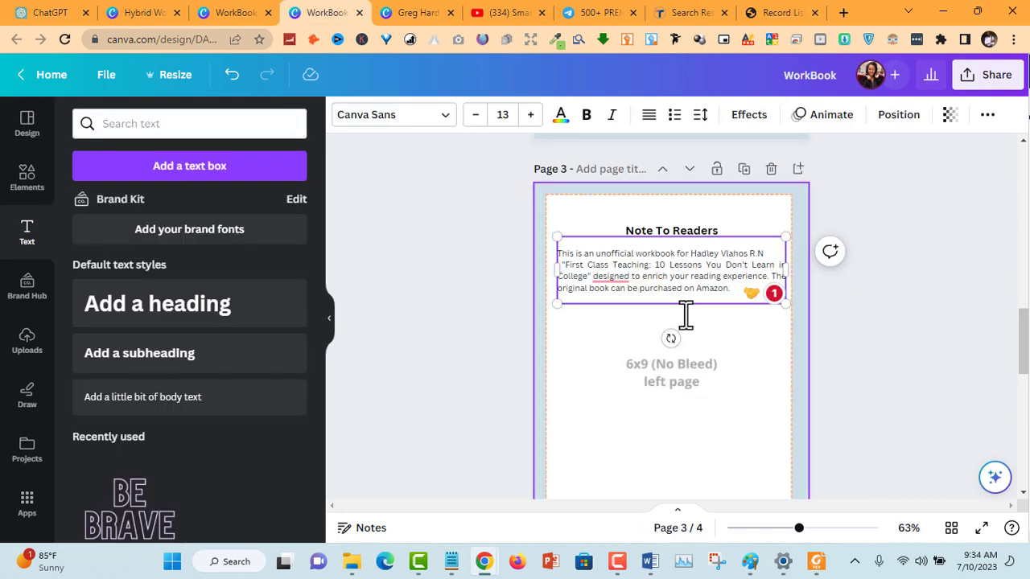
{"action": "scroll", "coordinate": [850, 375], "scroll_direction": "up", "scroll_amount": 10}
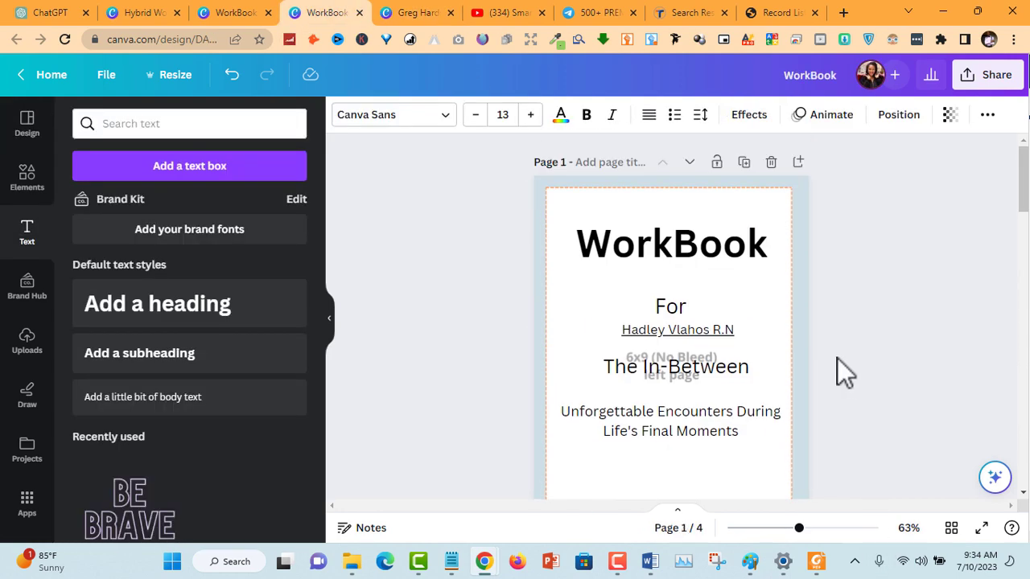
{"action": "left_click", "coordinate": [676, 380]}
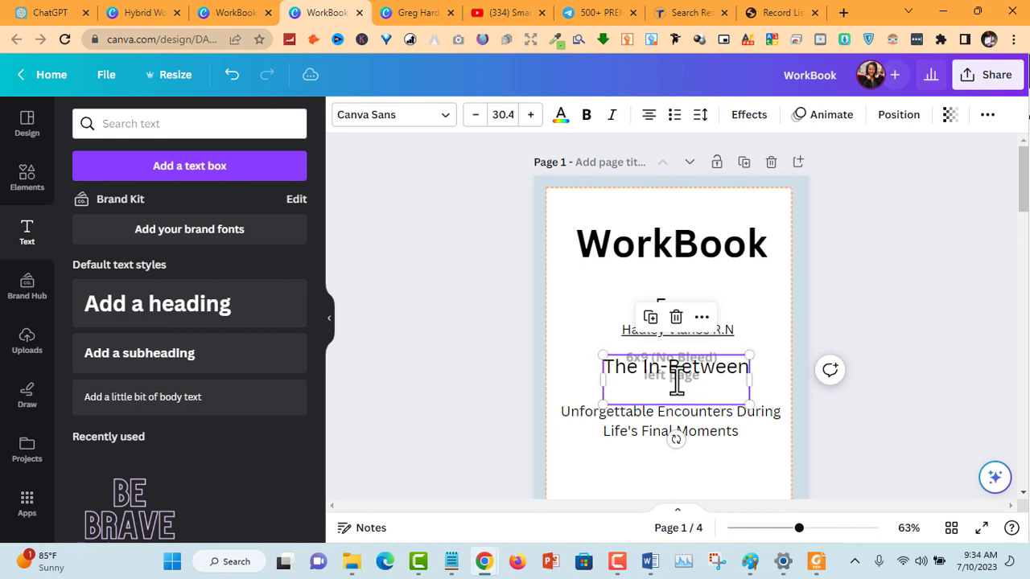
{"action": "left_click", "coordinate": [451, 562]}
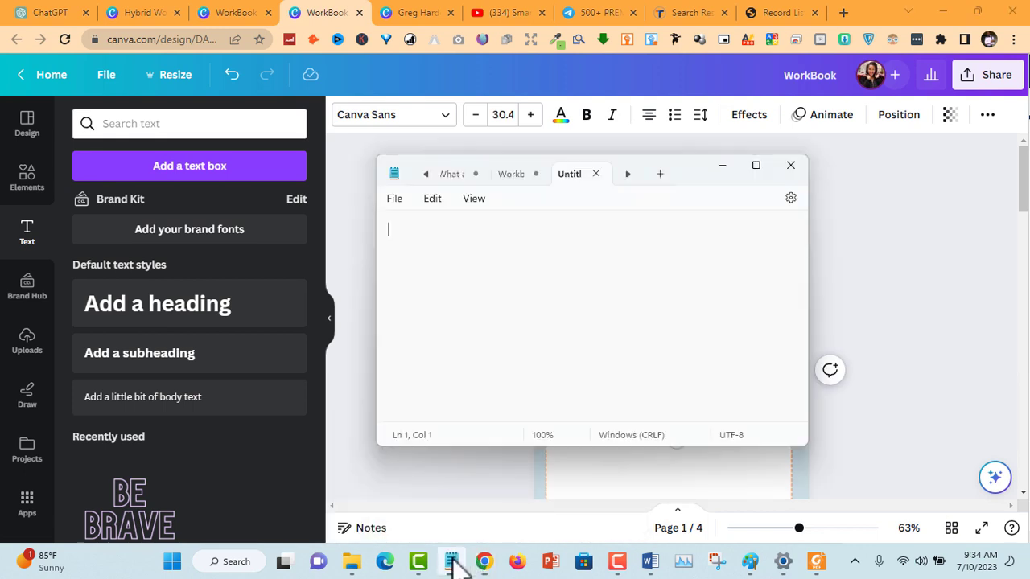
{"action": "type", "text": "The In-Between"}
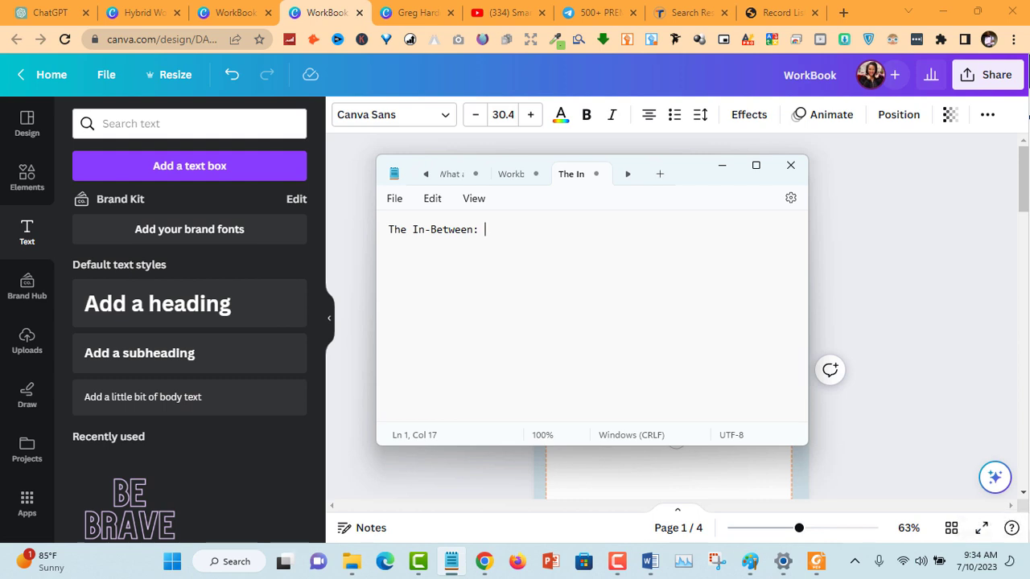
{"action": "left_click", "coordinate": [924, 292]}
Append the page 1 subtitle "Unforgettable Encounters During Life's Final Moments" to the Notepad title and cut the full line.
{"action": "left_click", "coordinate": [747, 393]}
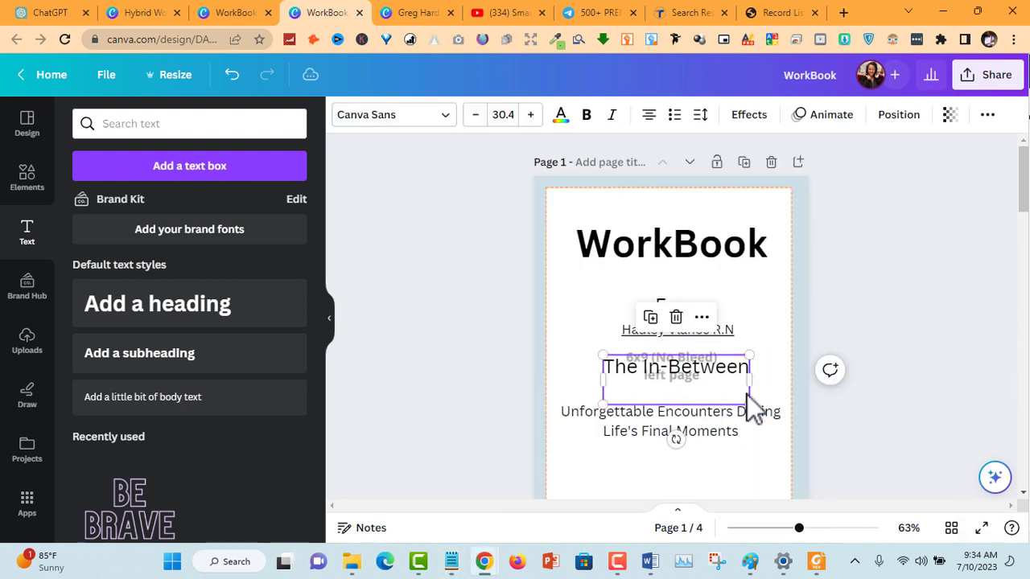
{"action": "left_click", "coordinate": [716, 445]}
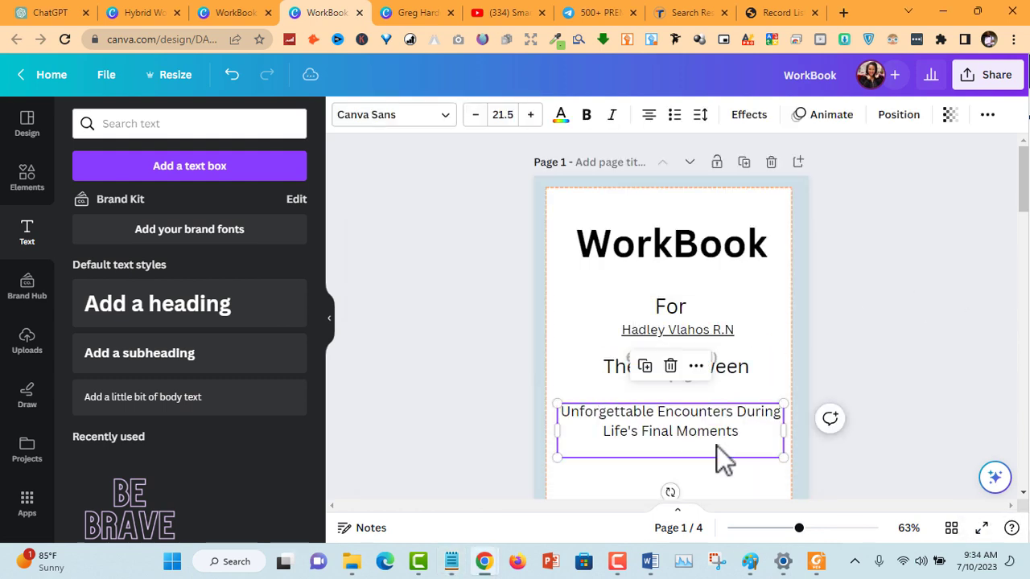
{"action": "left_click", "coordinate": [462, 563]}
{"action": "type", "text": "Unforgettable Encounters During Life's Final Moments"}
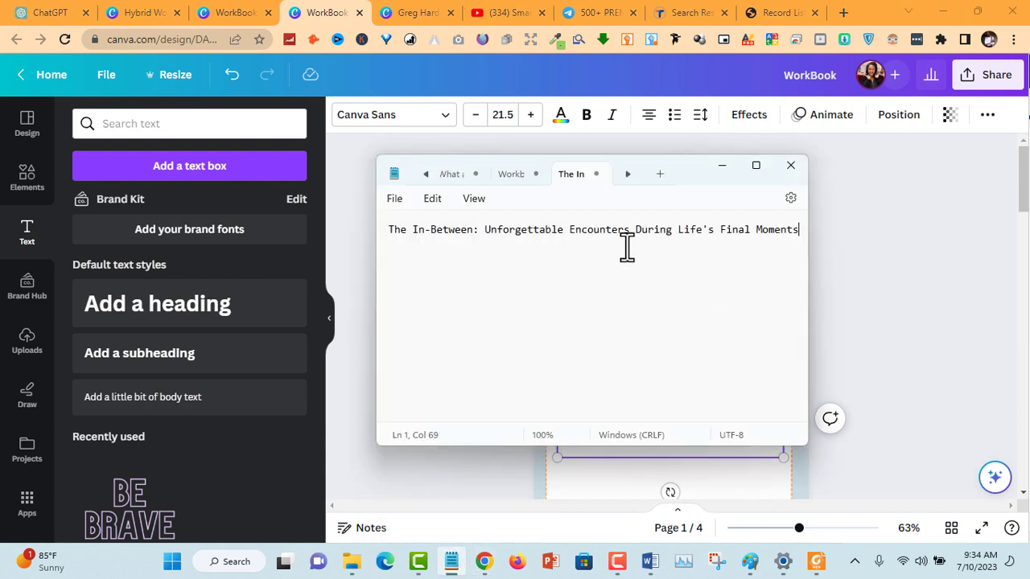
{"action": "key", "text": "ctrl+a"}
{"action": "key", "text": "ctrl+x"}
In the duplicate workbook's page 3 note, replace the quoted book title with "The In-Between: Unforgettable Encounters During Life's Final Moments".
{"action": "left_click", "coordinate": [230, 13]}
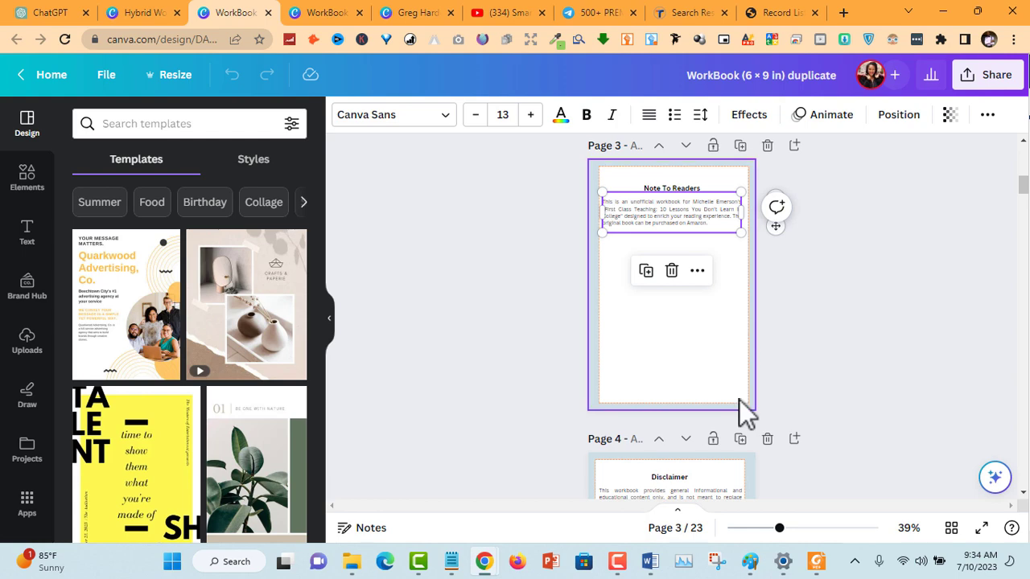
{"action": "scroll", "coordinate": [739, 400], "scroll_direction": "up", "scroll_amount": 3, "text": "ctrl"}
{"action": "scroll", "coordinate": [752, 386], "scroll_direction": "up", "scroll_amount": 5}
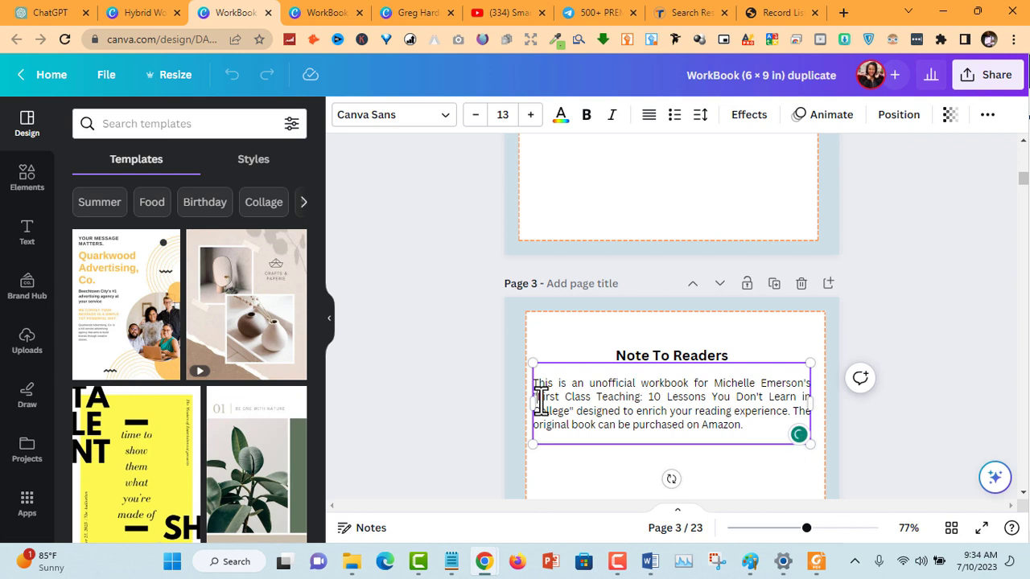
{"action": "key", "text": "shift+Down"}
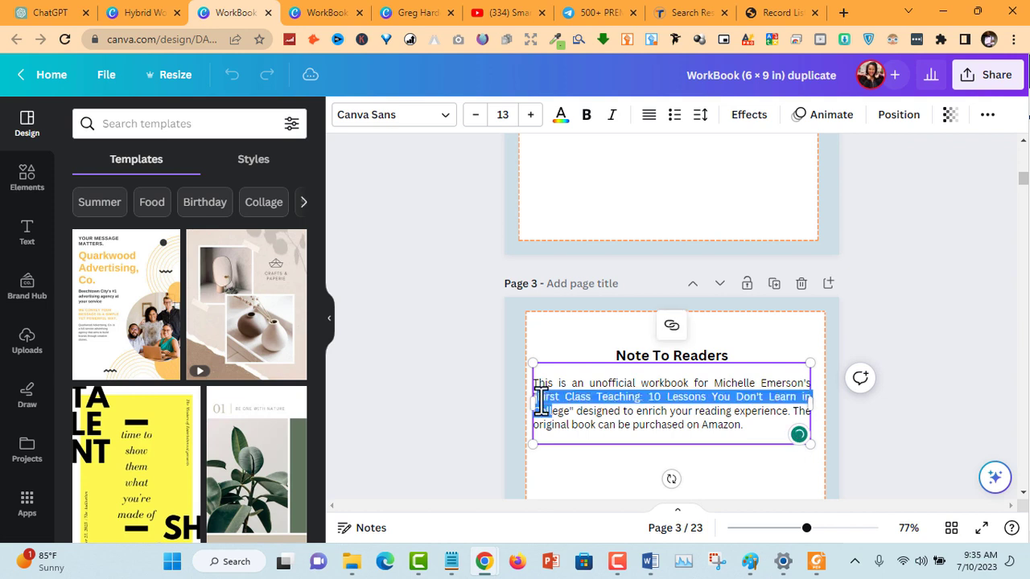
{"action": "key", "text": "ctrl+v"}
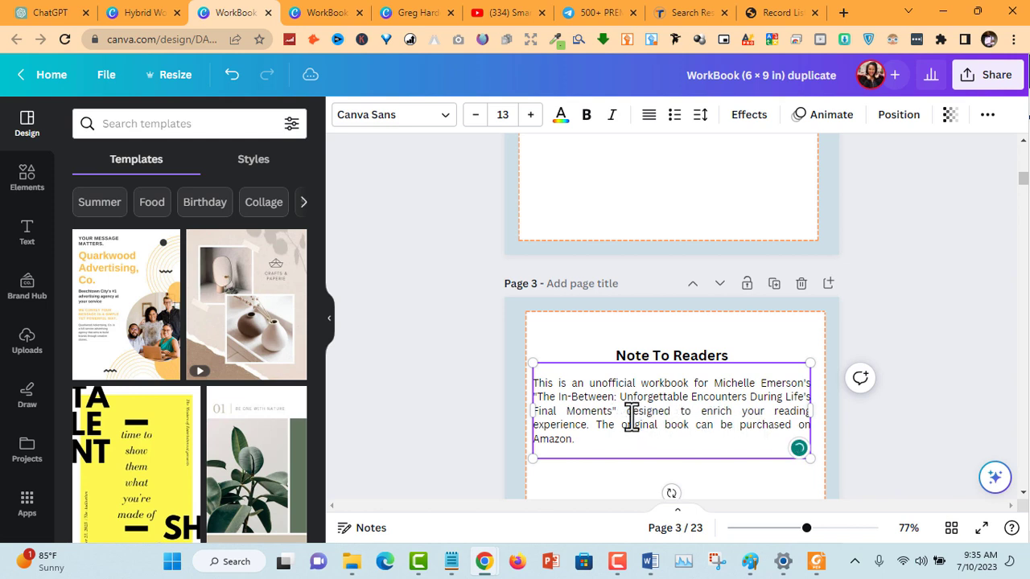
{"action": "left_click", "coordinate": [938, 255]}
Check the duplicate workbook's Disclaimer page and the new workbook's page 1, and return to the duplicate's "Note To Readers" page.
{"action": "scroll", "coordinate": [911, 282], "scroll_direction": "down", "scroll_amount": 2}
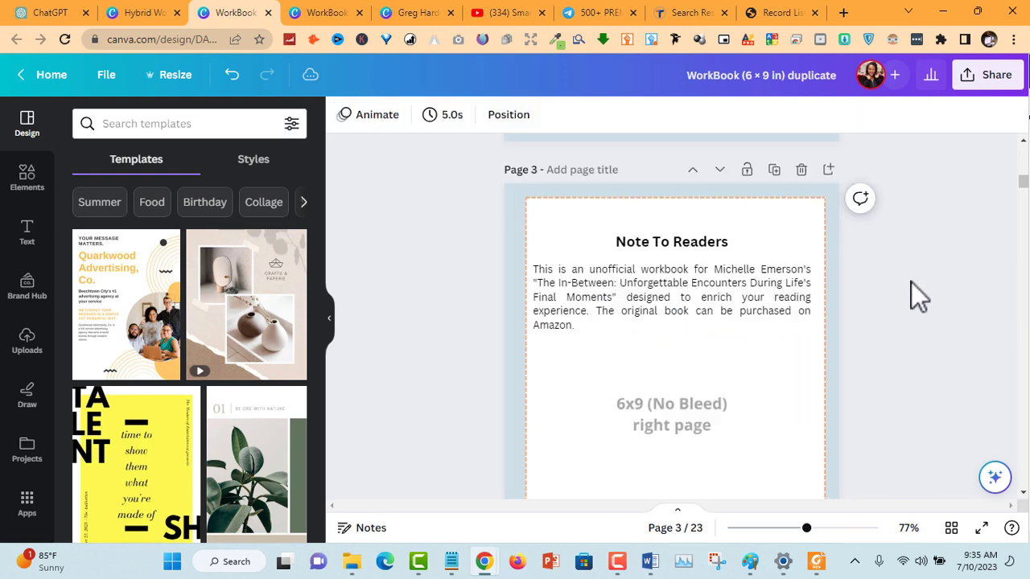
{"action": "scroll", "coordinate": [885, 314], "scroll_direction": "down", "scroll_amount": 5}
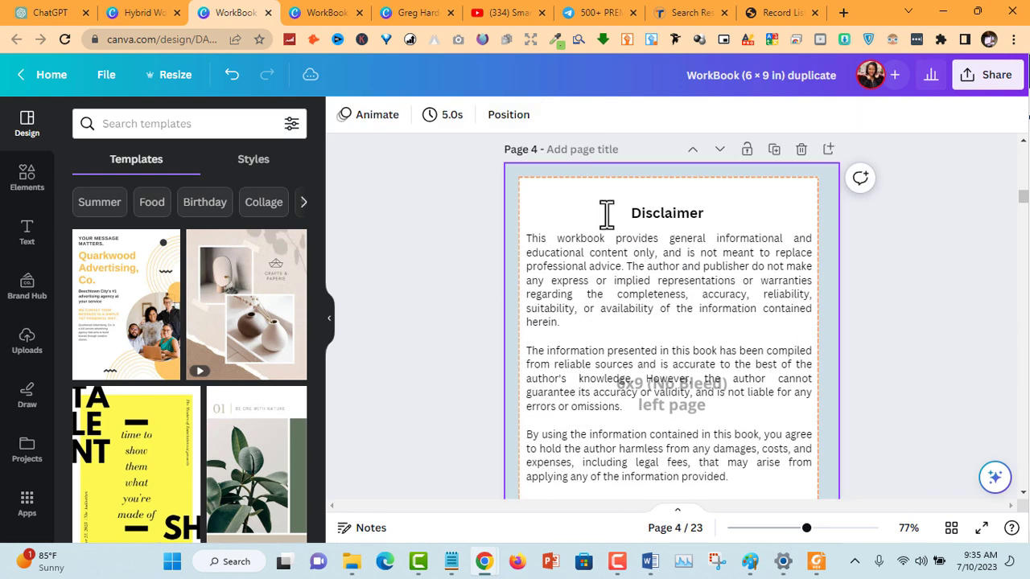
{"action": "left_click", "coordinate": [310, 13]}
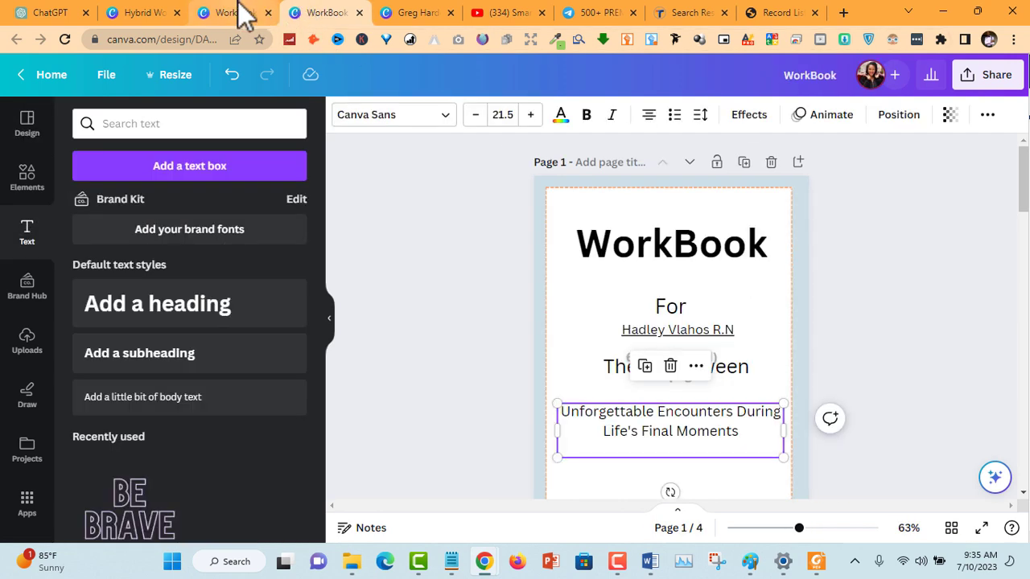
{"action": "left_click", "coordinate": [242, 12]}
{"action": "scroll", "coordinate": [831, 273], "scroll_direction": "up", "scroll_amount": 5}
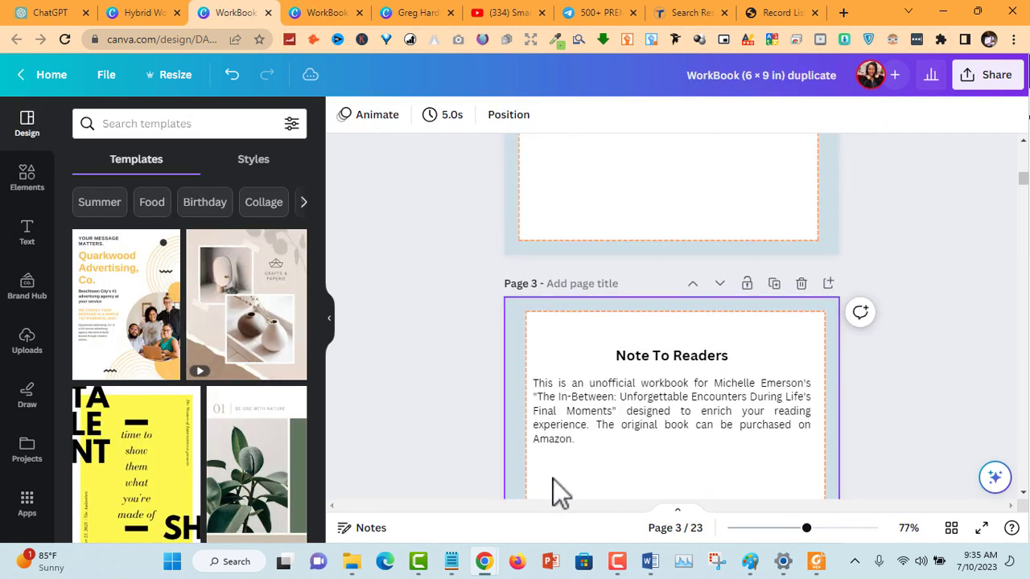
Undo the book title replacement in the "Note To Readers" text of the duplicate workbook.
{"action": "left_click", "coordinate": [597, 411]}
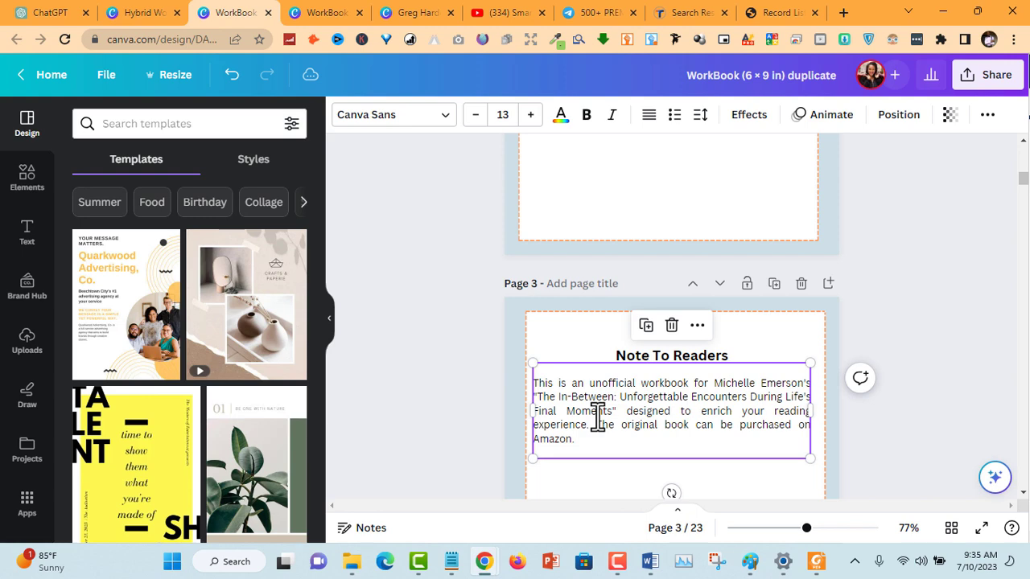
{"action": "key", "text": "ctrl+z"}
{"action": "key", "text": "ctrl+z"}
{"action": "key", "text": "ctrl+z"}
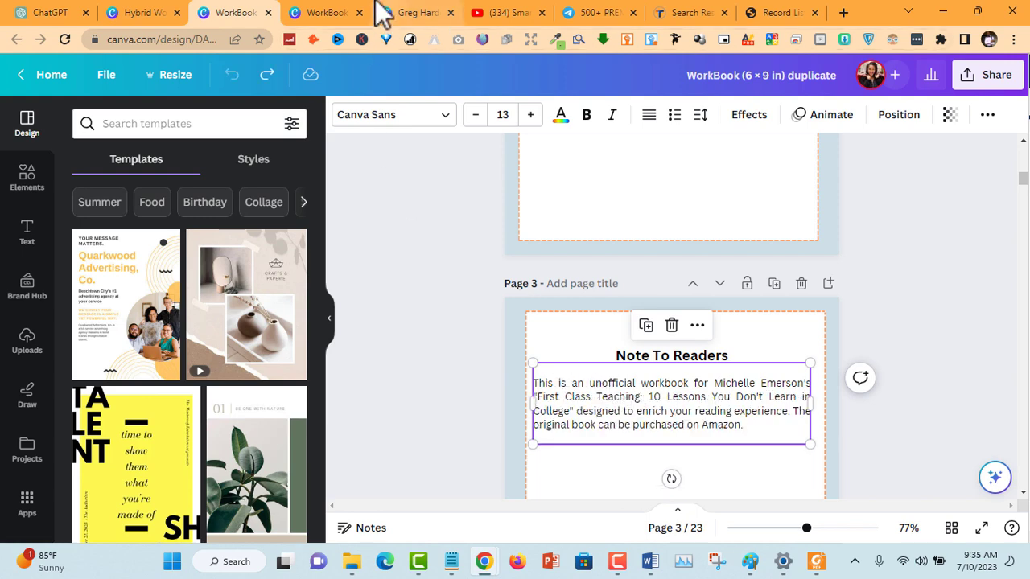
In the new workbook's page 3 note, replace the quoted book title with "The In-Between: Unforgettable Encounters During Life's Final Moments" from Notepad.
{"action": "left_click", "coordinate": [346, 12]}
{"action": "scroll", "coordinate": [647, 443], "scroll_direction": "down", "scroll_amount": 12}
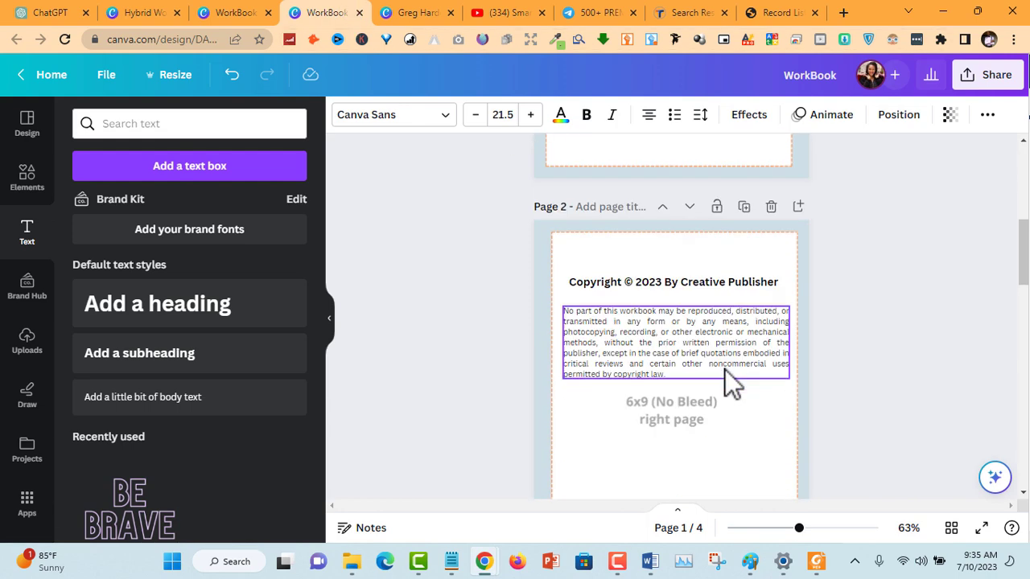
{"action": "scroll", "coordinate": [736, 360], "scroll_direction": "up", "scroll_amount": 3}
{"action": "left_click", "coordinate": [708, 215]}
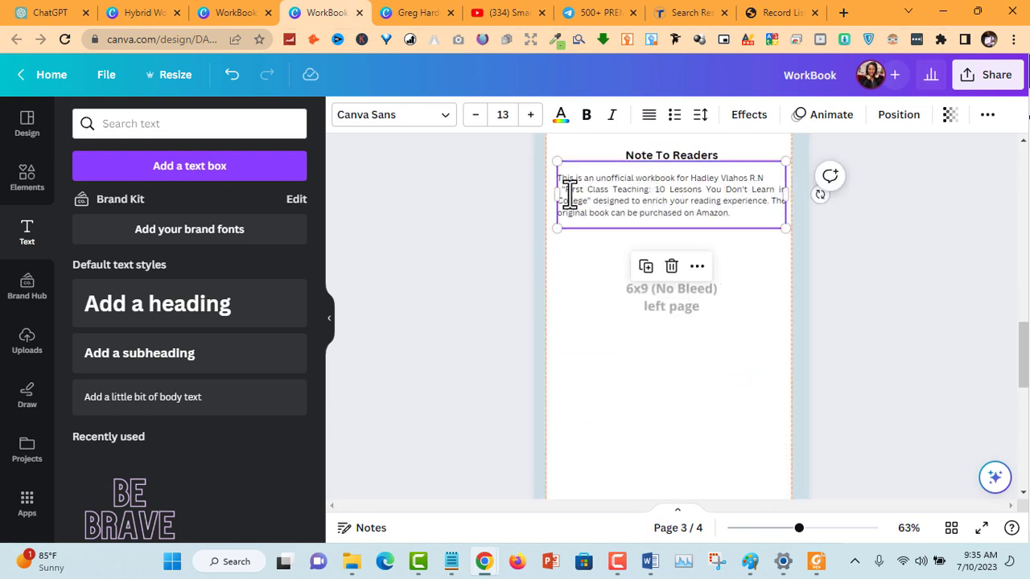
{"action": "left_click_drag", "start_coordinate": [565, 195], "coordinate": [581, 206]}
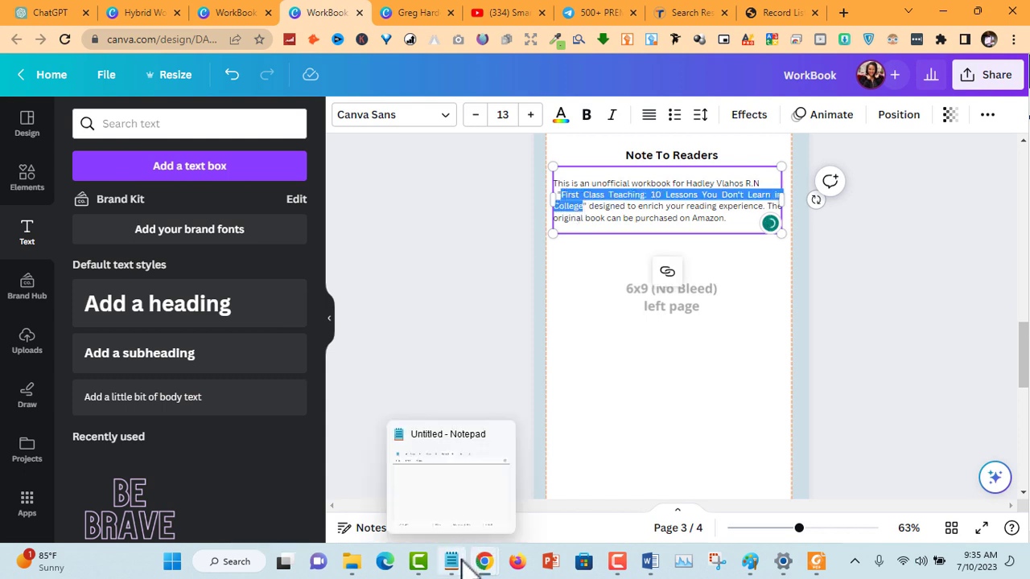
{"action": "left_click", "coordinate": [460, 562]}
{"action": "key", "text": "ctrl+v"}
{"action": "key", "text": "ctrl+a"}
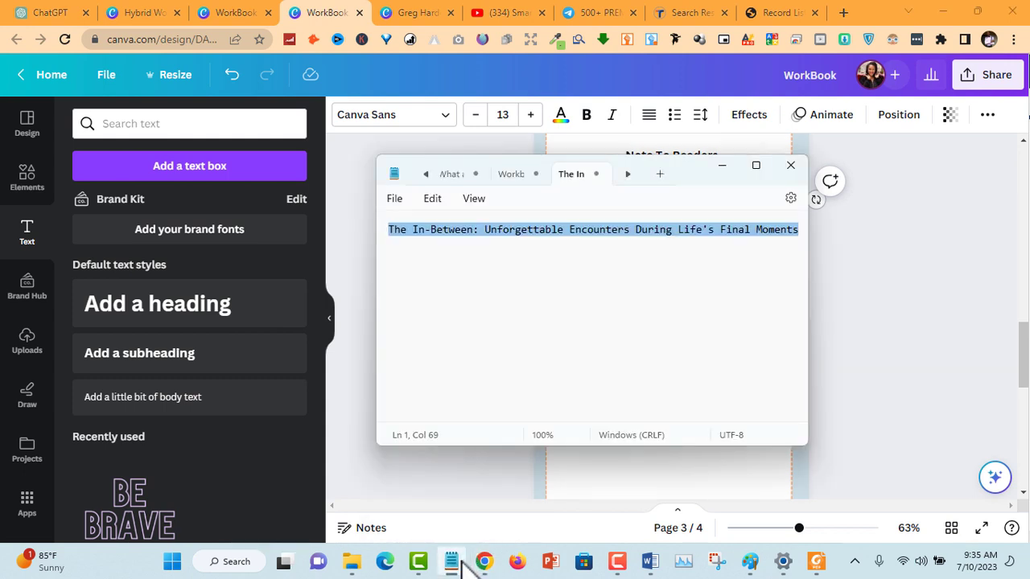
{"action": "left_click", "coordinate": [456, 564]}
{"action": "key", "text": "ctrl+v"}
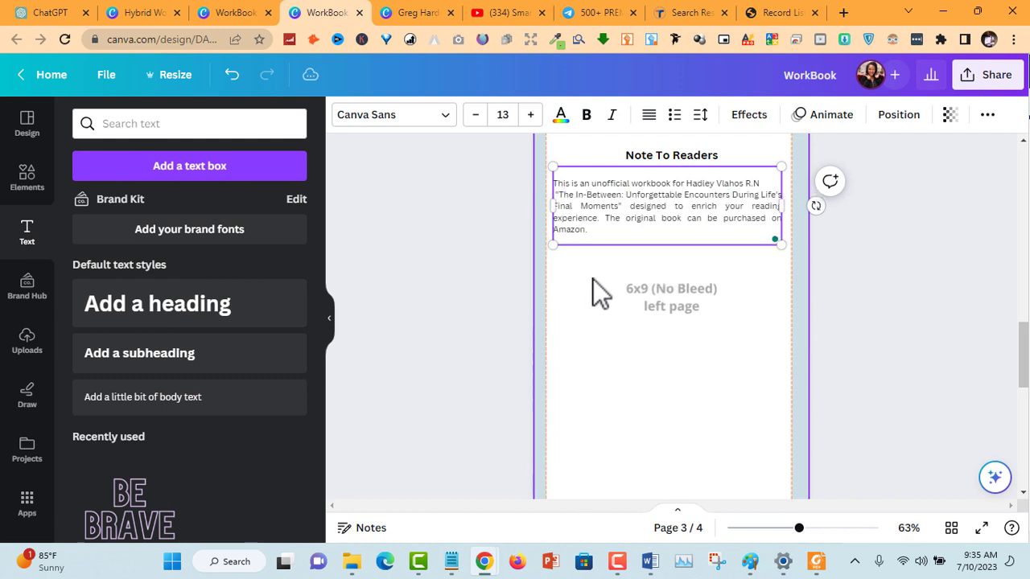
Cycle the page 3 note paragraph through the alignment options and leave it justified.
{"action": "key", "text": "ctrl+a"}
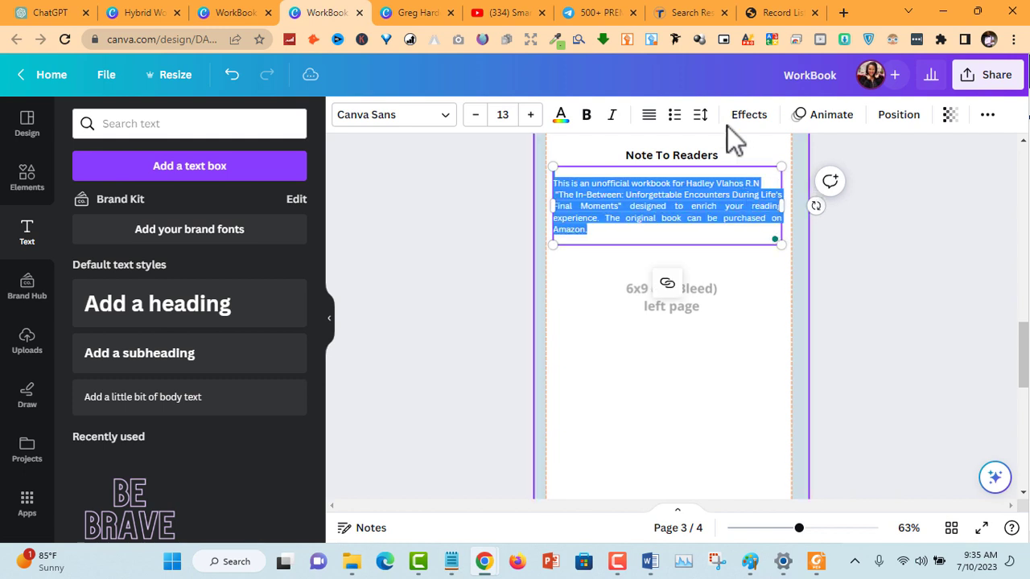
{"action": "left_click", "coordinate": [650, 118]}
{"action": "left_click", "coordinate": [650, 117]}
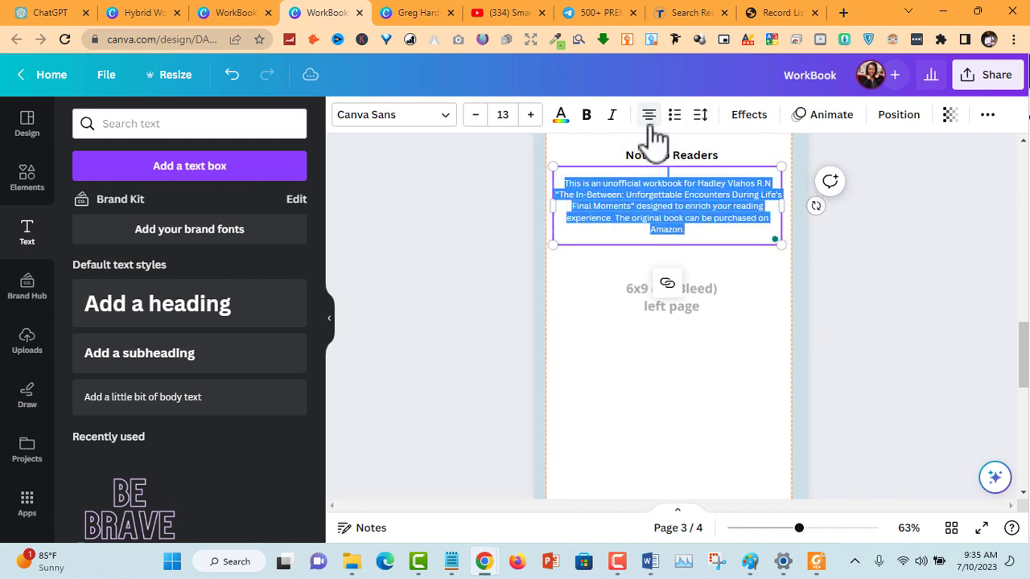
{"action": "left_click", "coordinate": [650, 117]}
{"action": "left_click", "coordinate": [650, 117]}
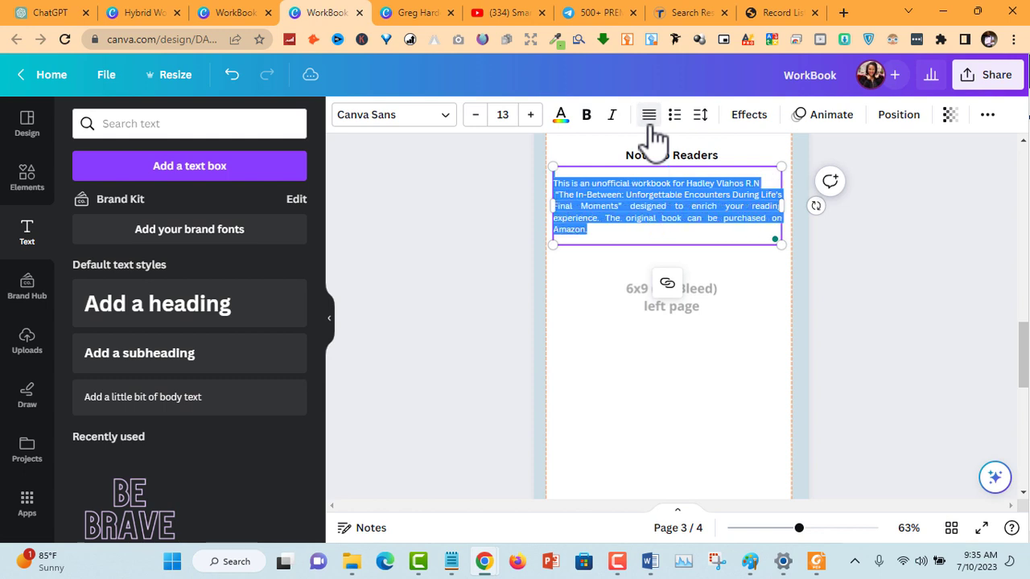
{"action": "left_click", "coordinate": [652, 123]}
{"action": "left_click", "coordinate": [652, 122]}
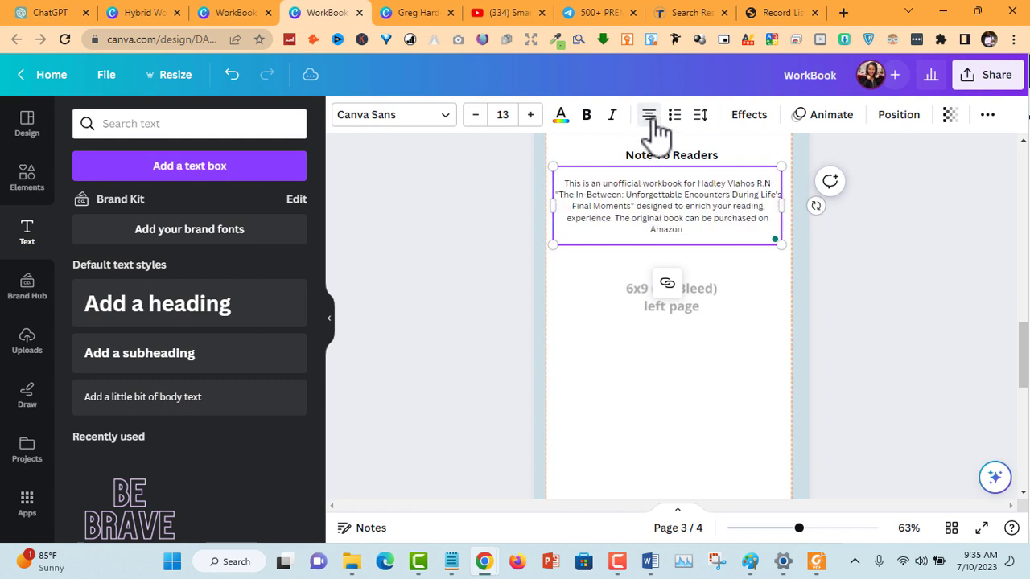
{"action": "left_click", "coordinate": [652, 121]}
{"action": "left_click", "coordinate": [652, 121]}
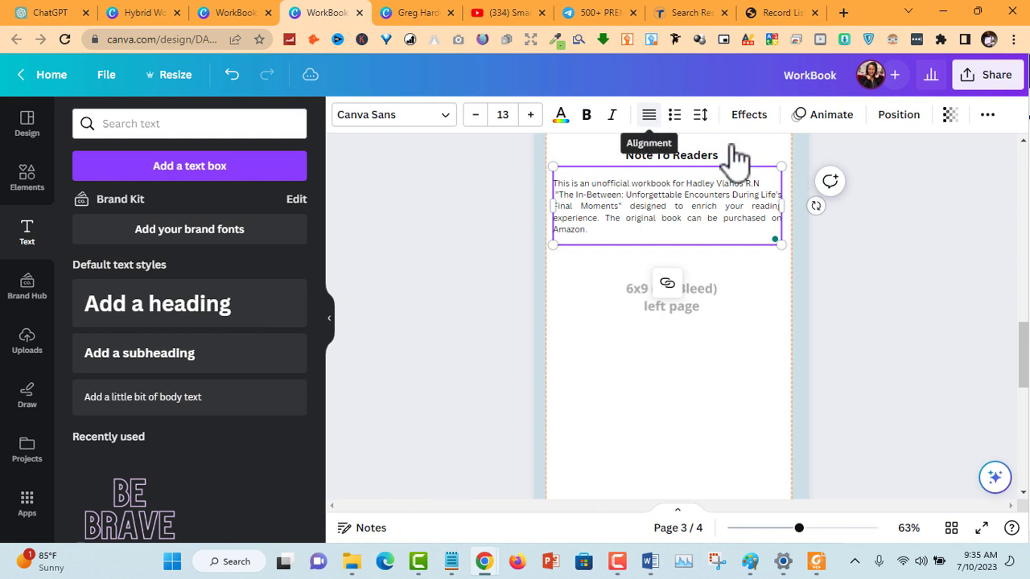
Try to widen the text box of the page 3 note, then deselect it.
{"action": "left_click_drag", "start_coordinate": [784, 204], "coordinate": [782, 205]}
{"action": "double_click", "coordinate": [724, 201]}
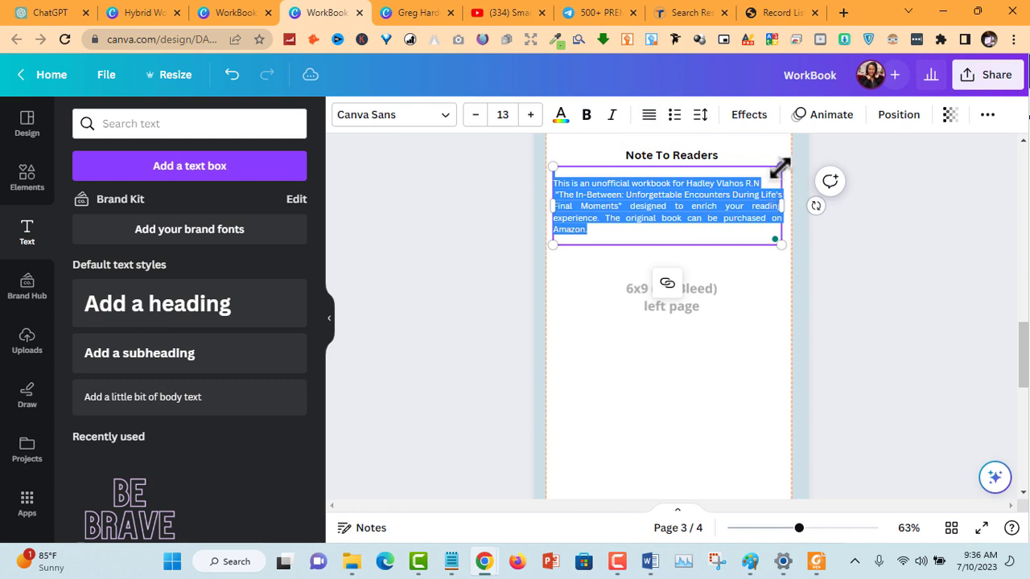
{"action": "left_click_drag", "start_coordinate": [765, 206], "coordinate": [787, 204]}
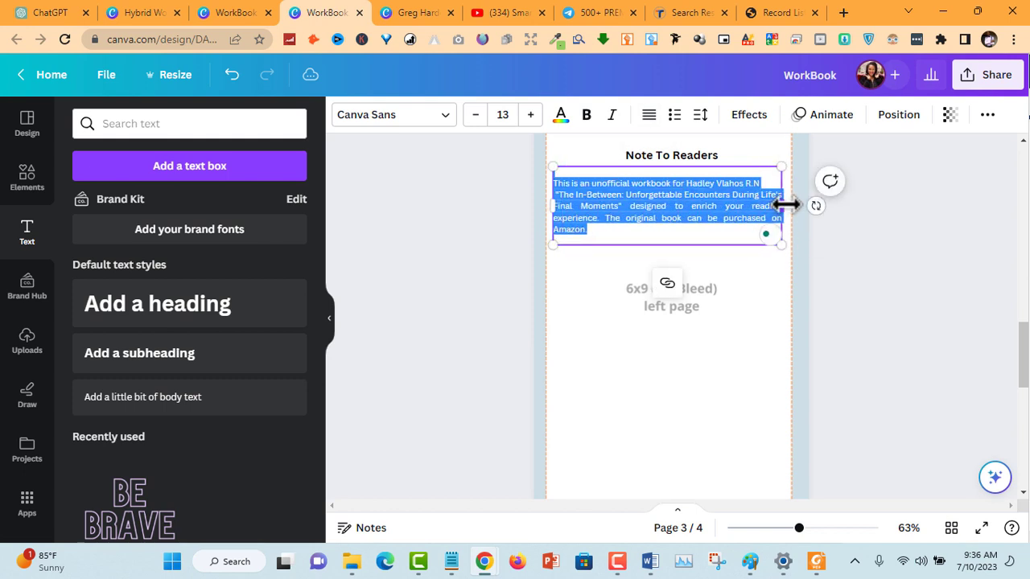
{"action": "left_click", "coordinate": [863, 215]}
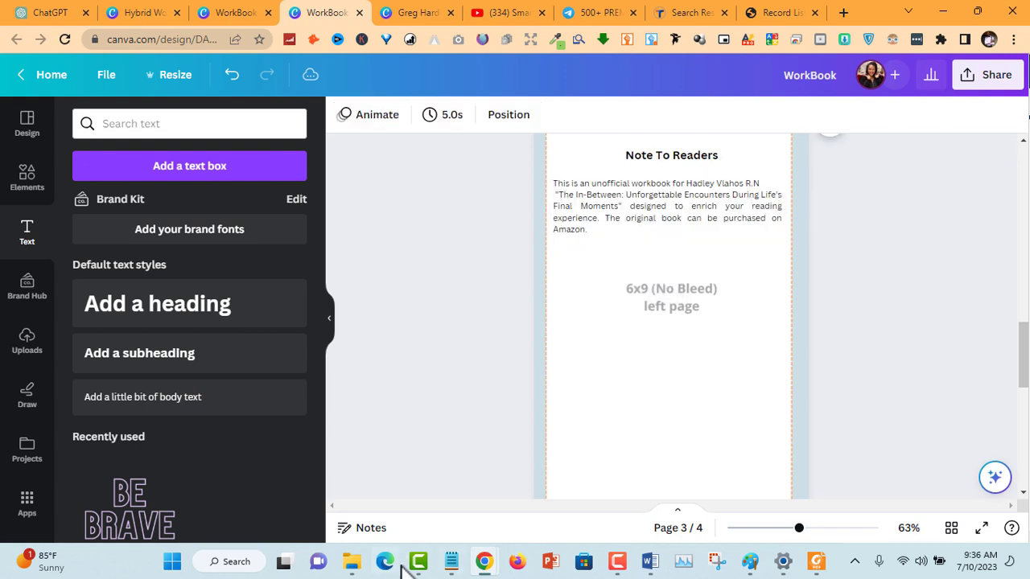
Go to page 4 of the duplicate workbook and select its "Disclaimer" heading.
{"action": "scroll", "coordinate": [577, 344], "scroll_direction": "down", "scroll_amount": 3}
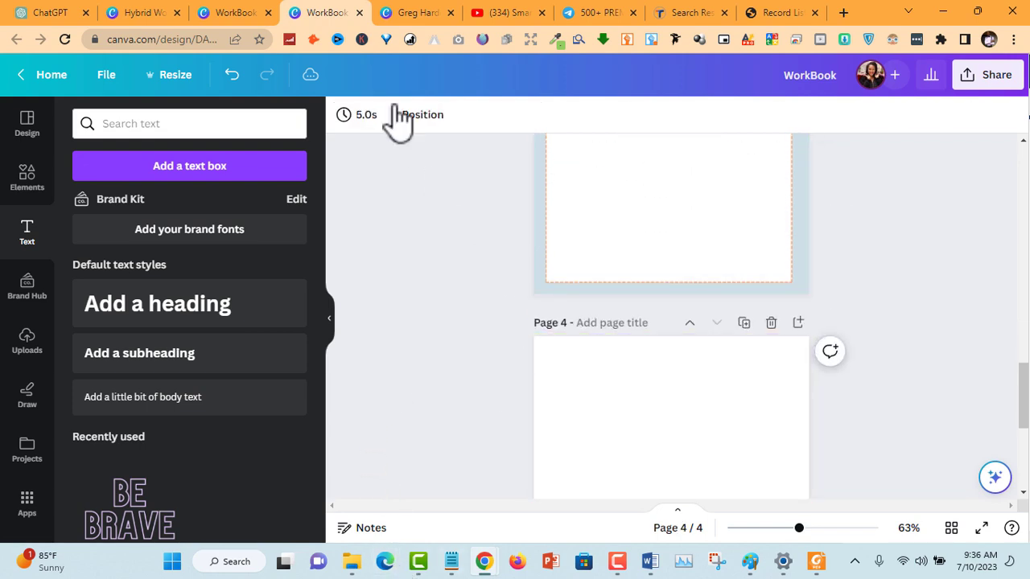
{"action": "left_click", "coordinate": [237, 12]}
{"action": "scroll", "coordinate": [515, 368], "scroll_direction": "down", "scroll_amount": 5}
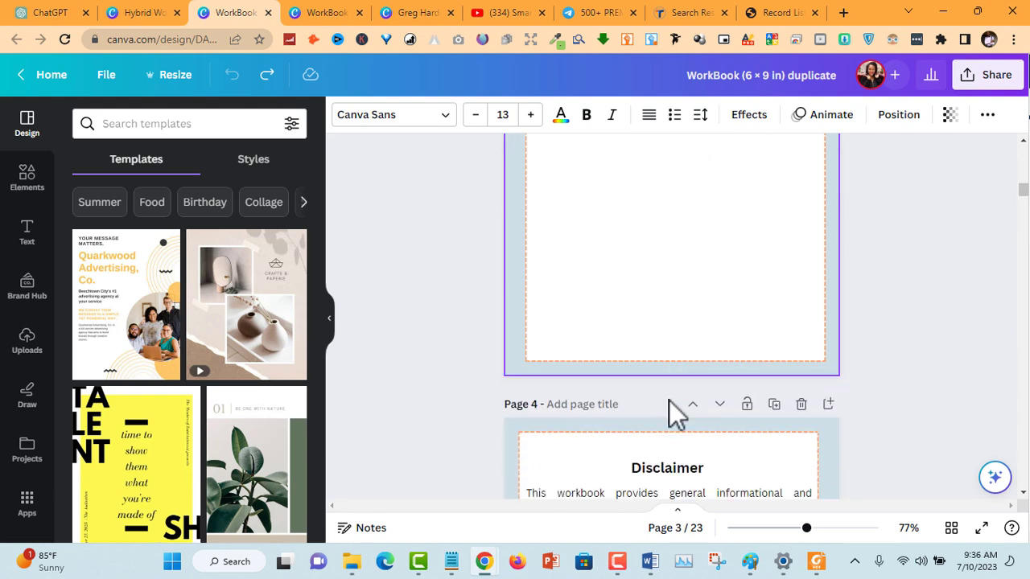
{"action": "scroll", "coordinate": [680, 463], "scroll_direction": "down", "scroll_amount": 3}
{"action": "left_click", "coordinate": [682, 293]}
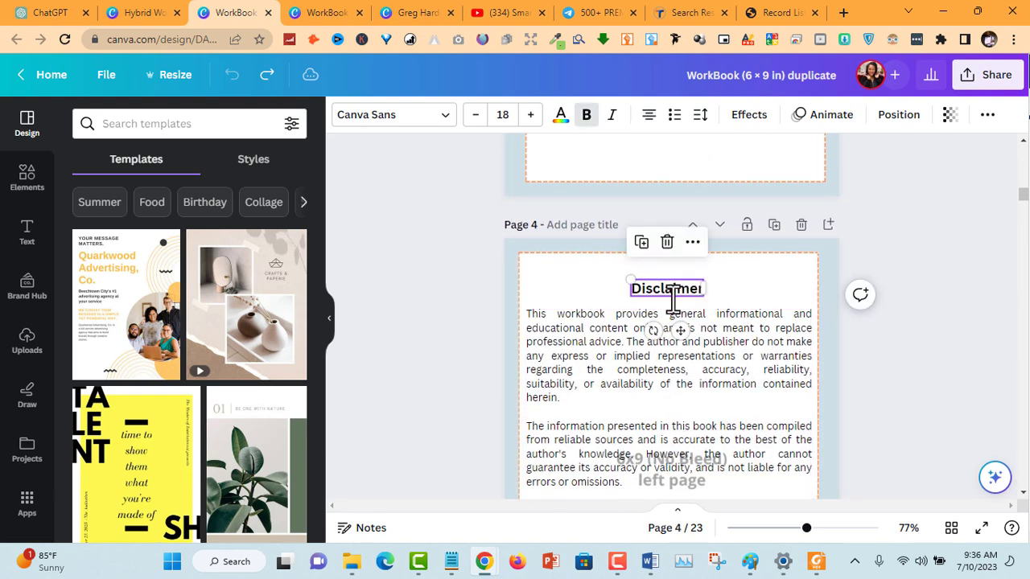
Copy the 6x9 (No Bleed) right-page background from page 2 of the new workbook onto its blank page 4.
{"action": "left_click", "coordinate": [329, 12]}
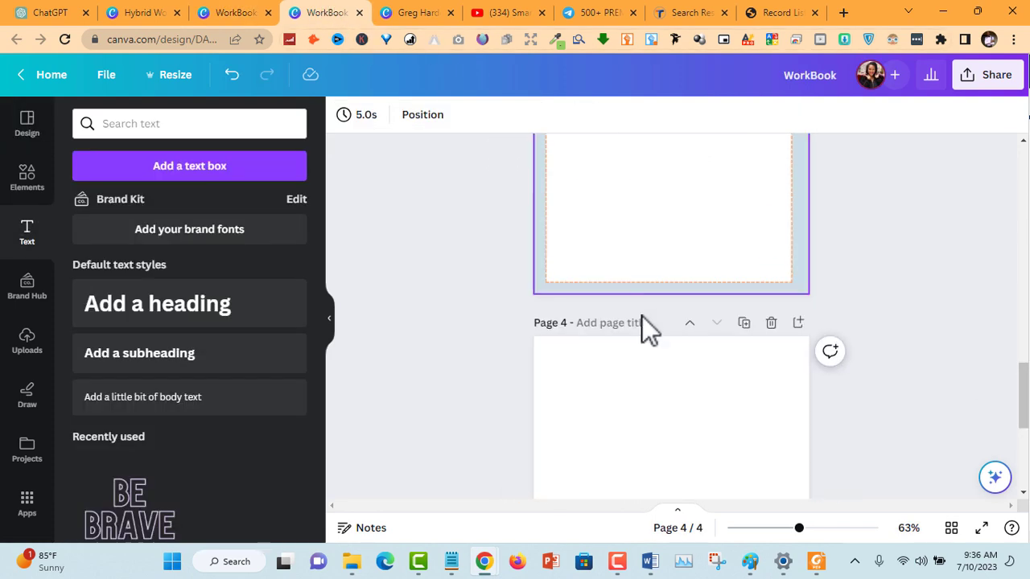
{"action": "scroll", "coordinate": [679, 290], "scroll_direction": "up", "scroll_amount": 3}
{"action": "scroll", "coordinate": [685, 322], "scroll_direction": "down", "scroll_amount": 6}
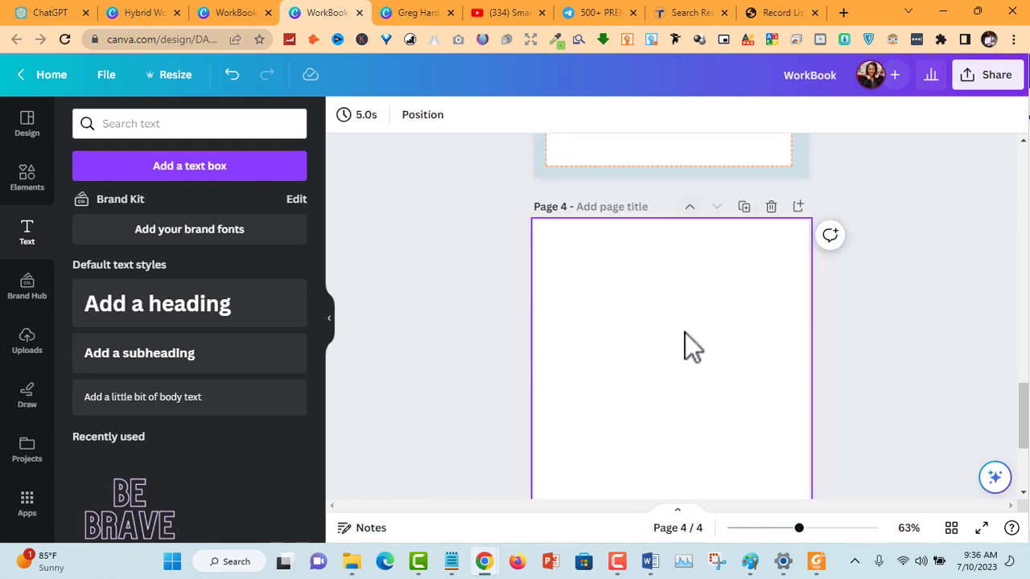
{"action": "left_click", "coordinate": [663, 297]}
{"action": "scroll", "coordinate": [672, 274], "scroll_direction": "up", "scroll_amount": 10}
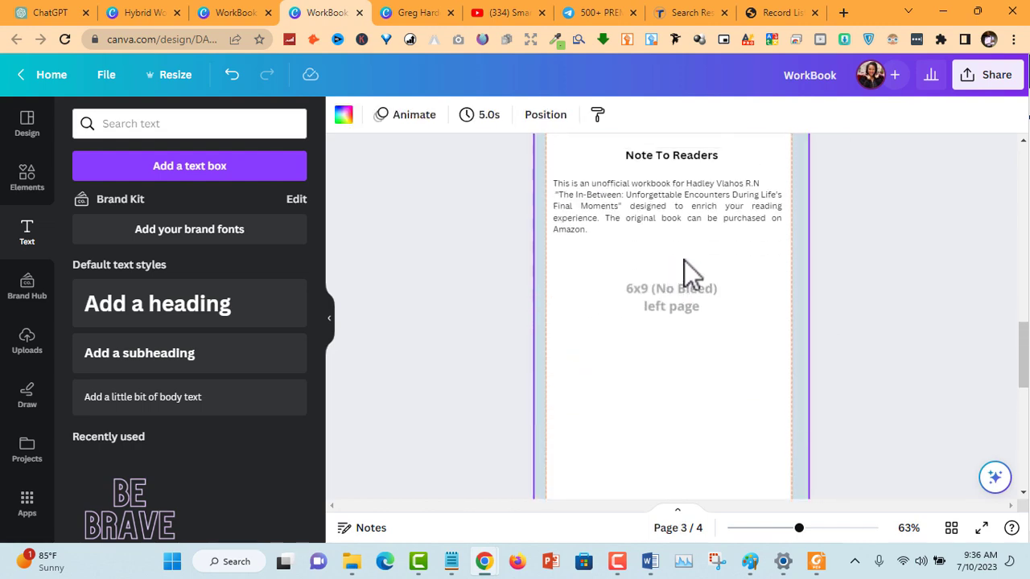
{"action": "left_click", "coordinate": [681, 260]}
{"action": "scroll", "coordinate": [688, 322], "scroll_direction": "down", "scroll_amount": 5}
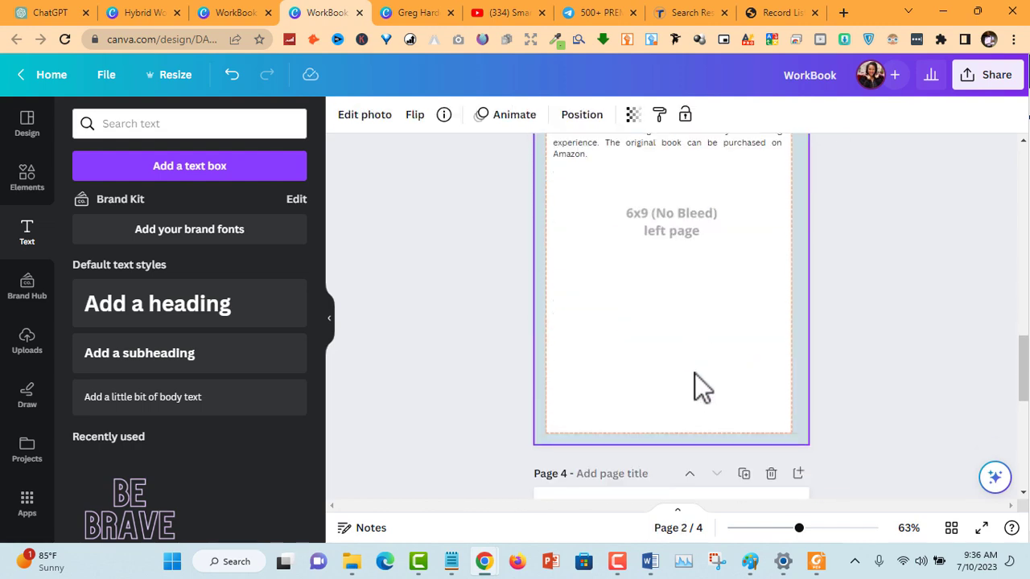
{"action": "left_click", "coordinate": [686, 379]}
{"action": "key", "text": "ctrl+v"}
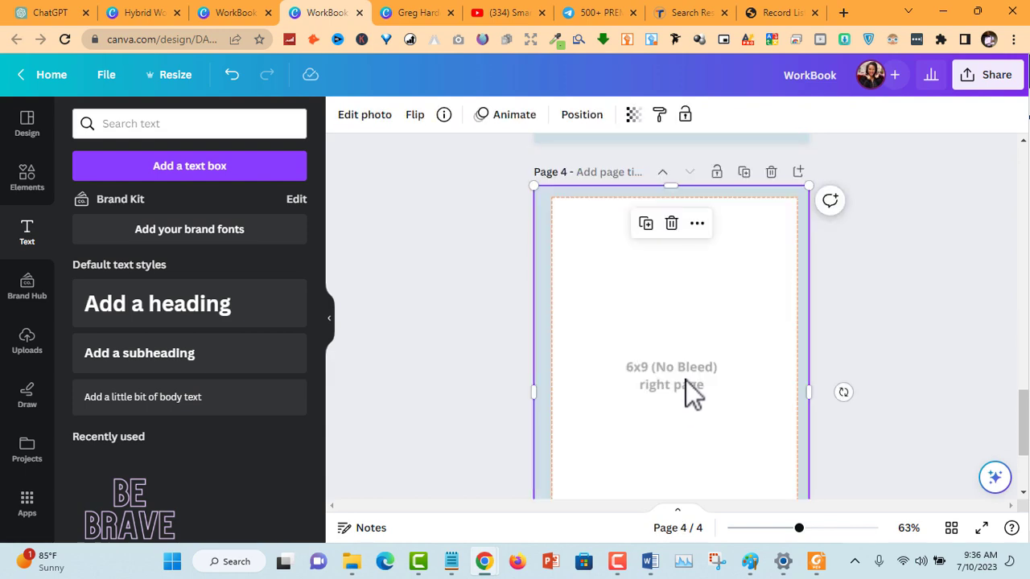
Copy the "Disclaimer" heading from the duplicate workbook onto page 4 of the new workbook.
{"action": "left_click", "coordinate": [235, 12]}
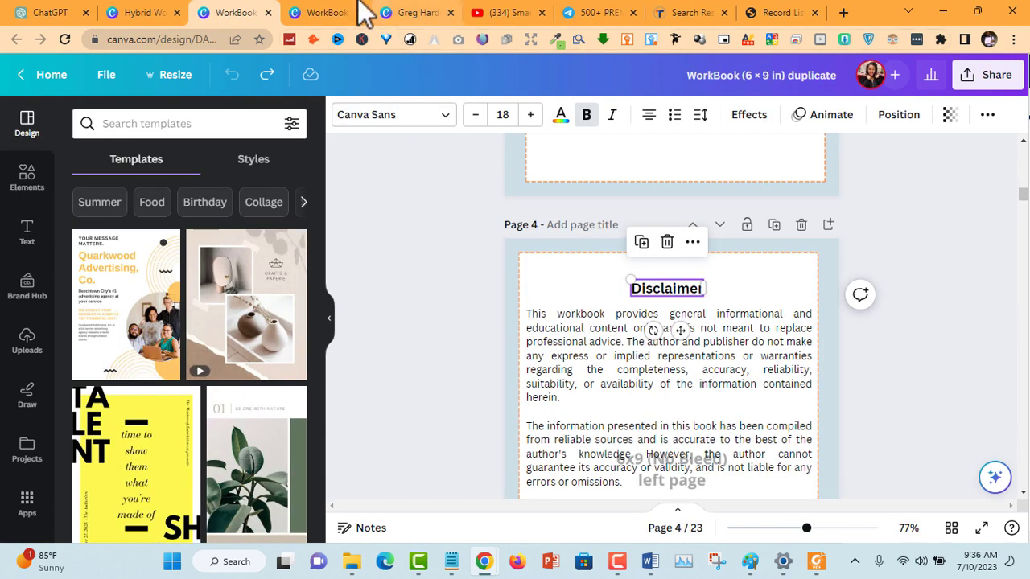
{"action": "left_click", "coordinate": [322, 13]}
{"action": "type", "text": "Disclaimer"}
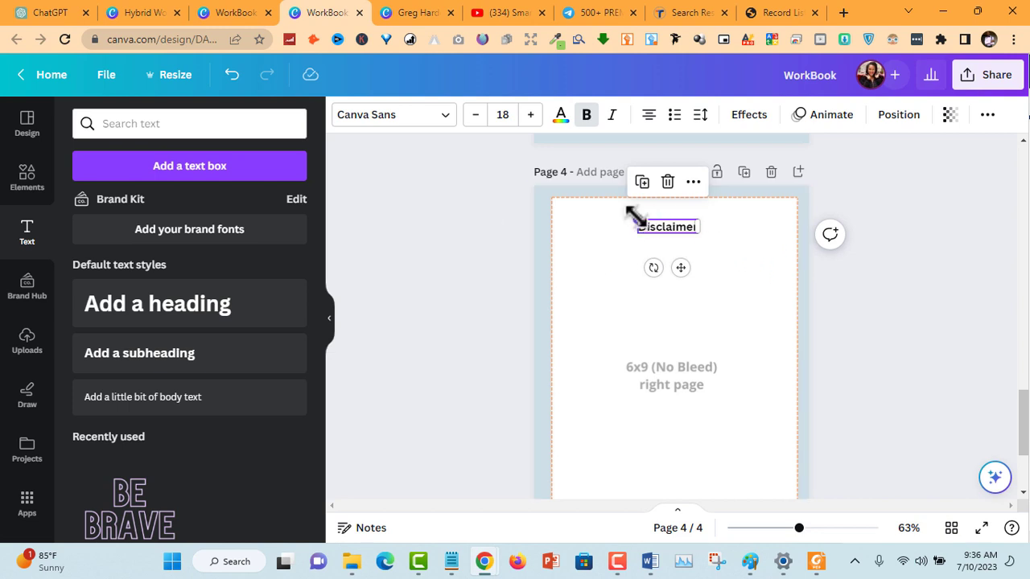
Enlarge the page 4 "Disclaimer" heading to font size 23 and move it slightly lower, roughly centred across the page.
{"action": "left_click_drag", "start_coordinate": [635, 216], "coordinate": [618, 215]}
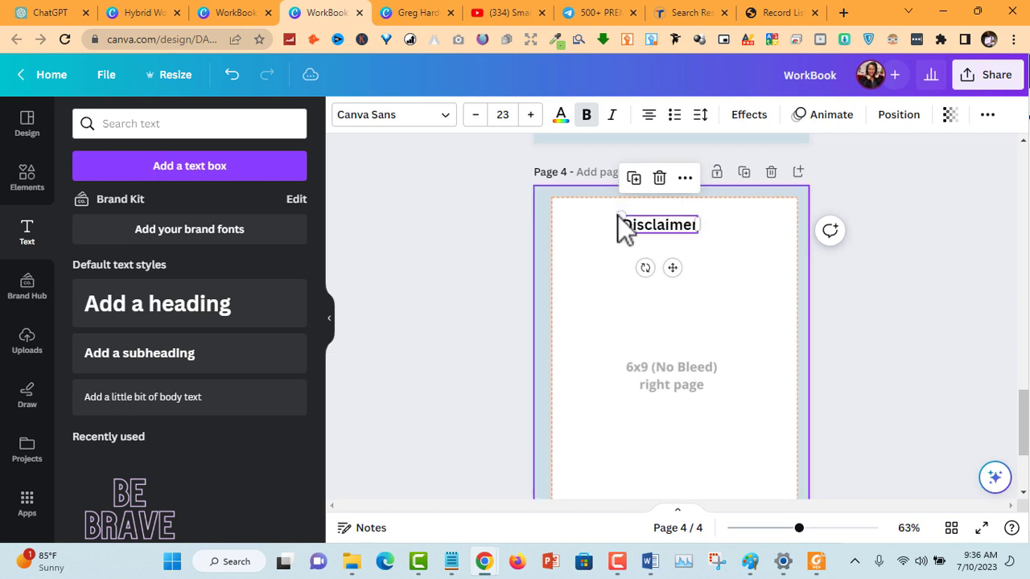
{"action": "left_click", "coordinate": [680, 287]}
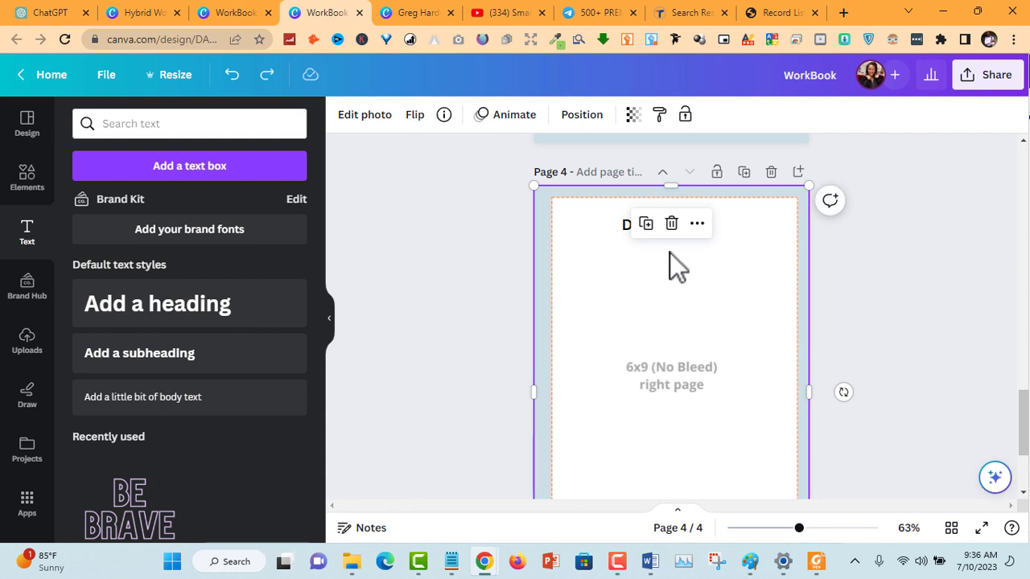
{"action": "double_click", "coordinate": [620, 229]}
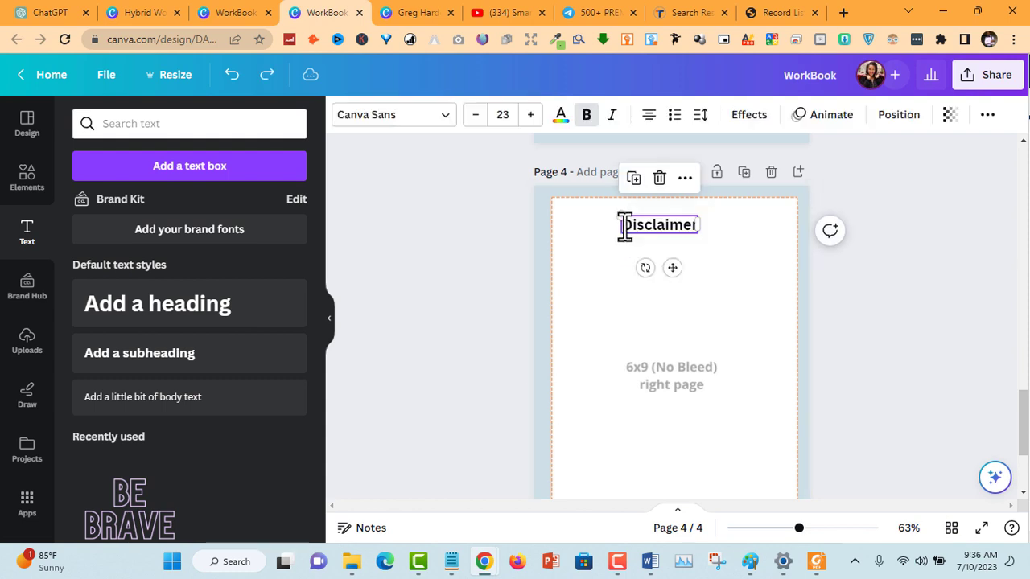
{"action": "left_click", "coordinate": [679, 286]}
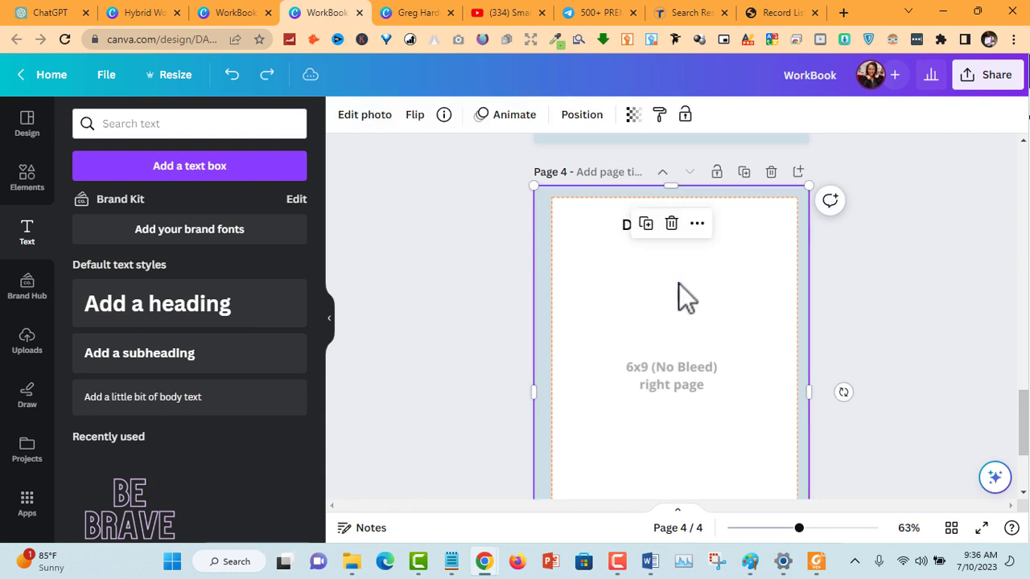
{"action": "left_click", "coordinate": [527, 257]}
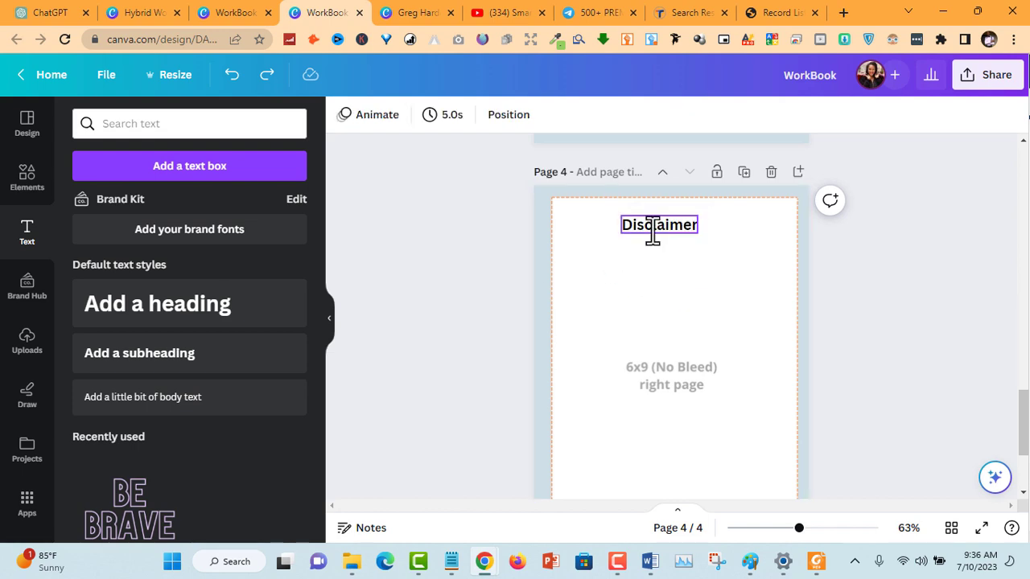
{"action": "left_click_drag", "start_coordinate": [653, 233], "coordinate": [672, 255]}
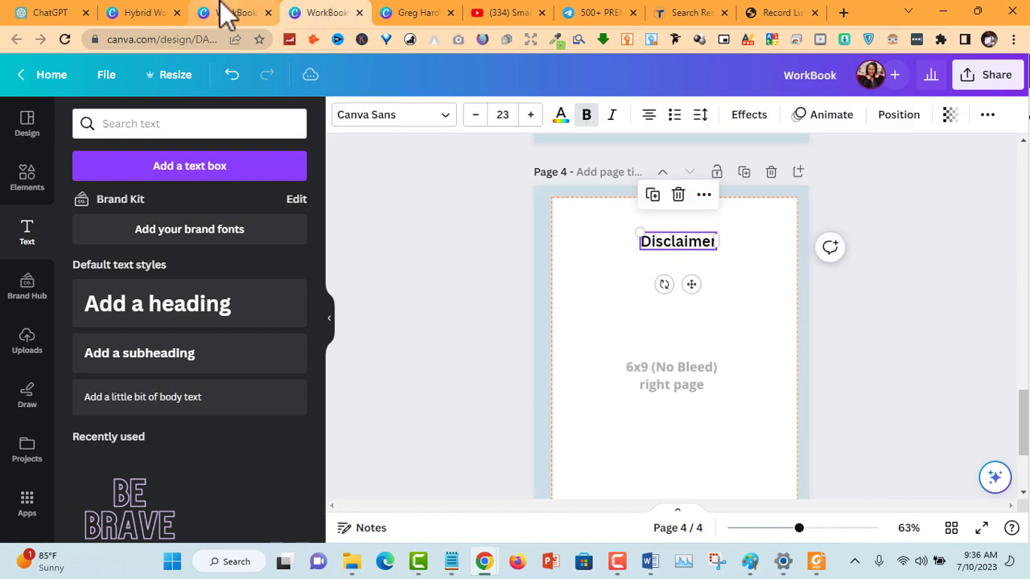
Copy the disclaimer paragraph, without its label, from the ChatGPT copyright response and return to the new workbook.
{"action": "left_click", "coordinate": [44, 12]}
{"action": "scroll", "coordinate": [479, 332], "scroll_direction": "down", "scroll_amount": 3}
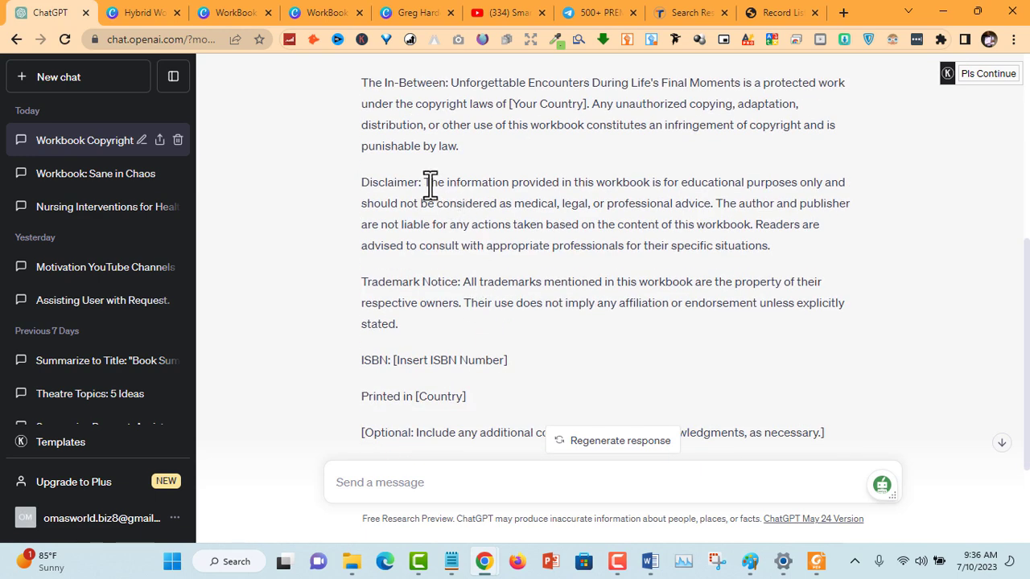
{"action": "left_click_drag", "start_coordinate": [424, 182], "coordinate": [785, 258]}
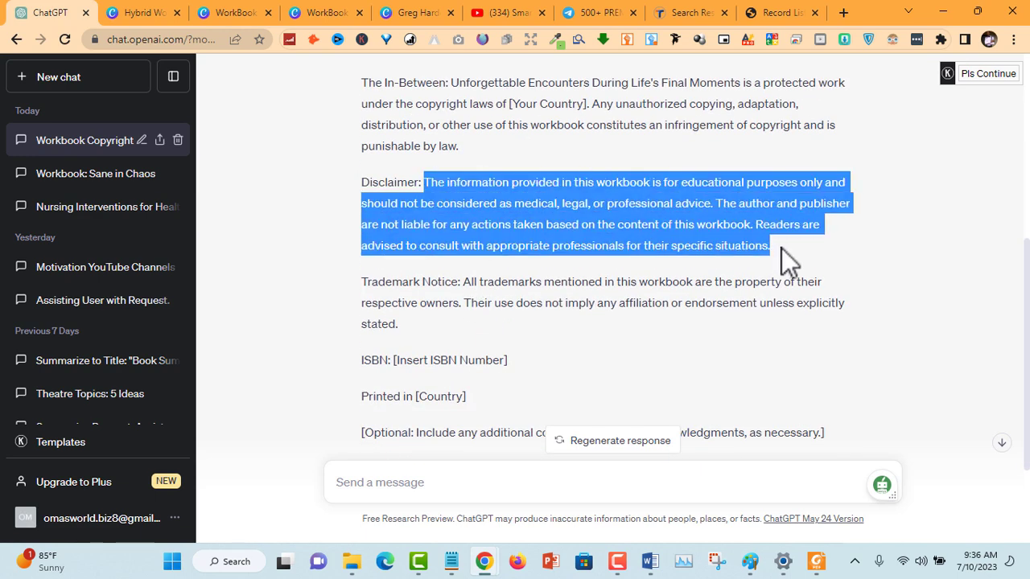
{"action": "left_click", "coordinate": [298, 12]}
Copy the disclaimer body text from page 4 of the duplicate workbook onto the new workbook's page 4 and move the "Disclaimer" heading up above it.
{"action": "left_click", "coordinate": [245, 12]}
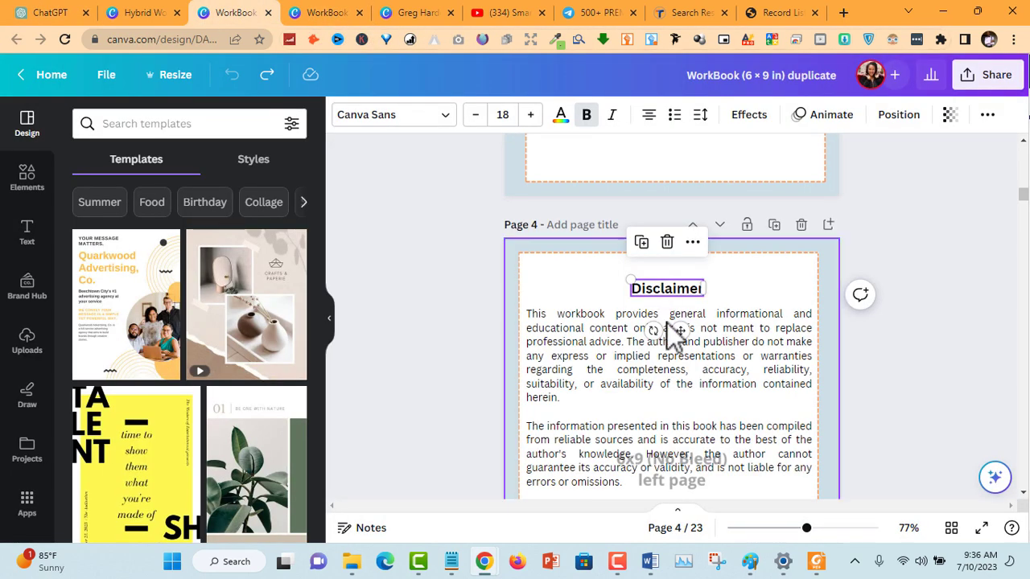
{"action": "left_click", "coordinate": [717, 386]}
{"action": "left_click", "coordinate": [389, 11]}
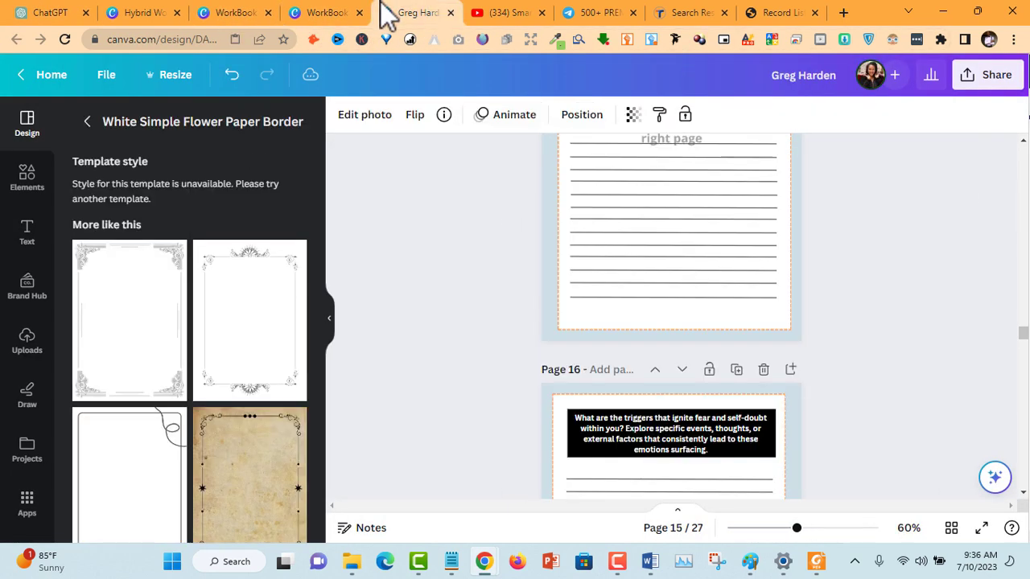
{"action": "left_click", "coordinate": [345, 11]}
{"action": "left_click", "coordinate": [707, 298]}
{"action": "key", "text": "ctrl+v"}
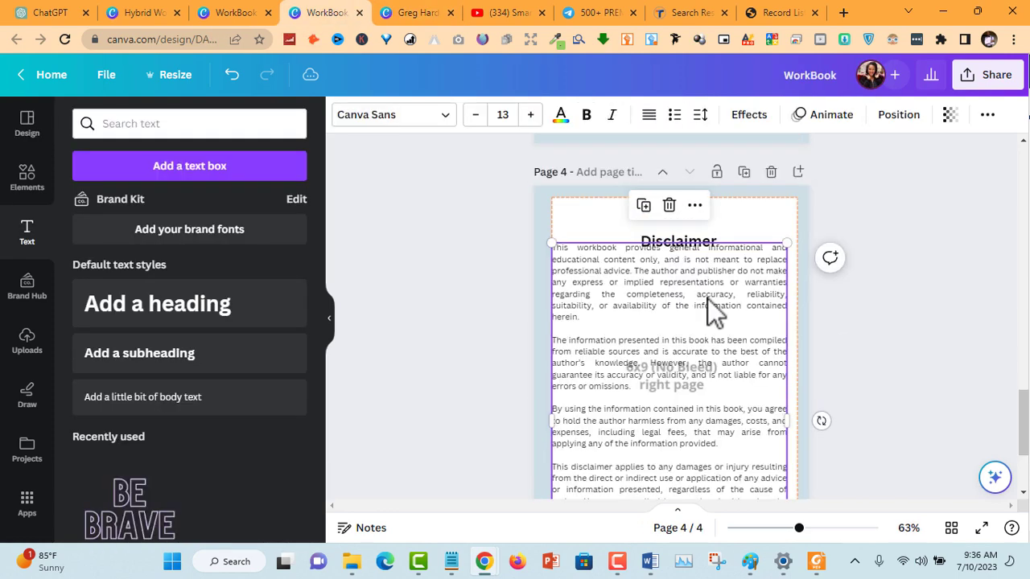
{"action": "mouse_move", "coordinate": [707, 299]}
{"action": "left_mouse_down"}
{"action": "mouse_move", "coordinate": [737, 321]}
{"action": "mouse_move", "coordinate": [721, 306]}
{"action": "left_mouse_up"}
{"action": "left_click", "coordinate": [696, 240]}
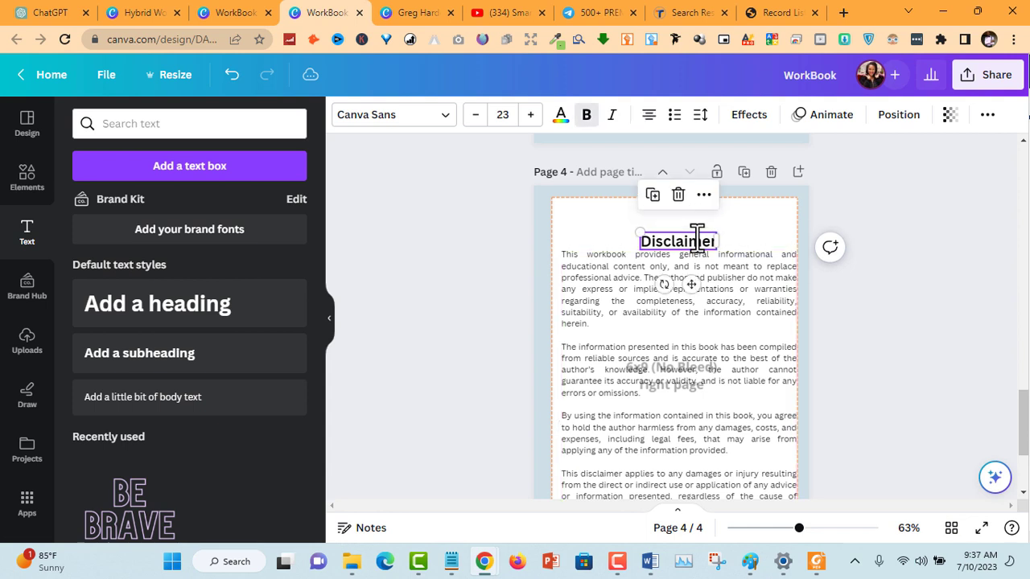
{"action": "left_click_drag", "start_coordinate": [696, 240], "coordinate": [697, 221]}
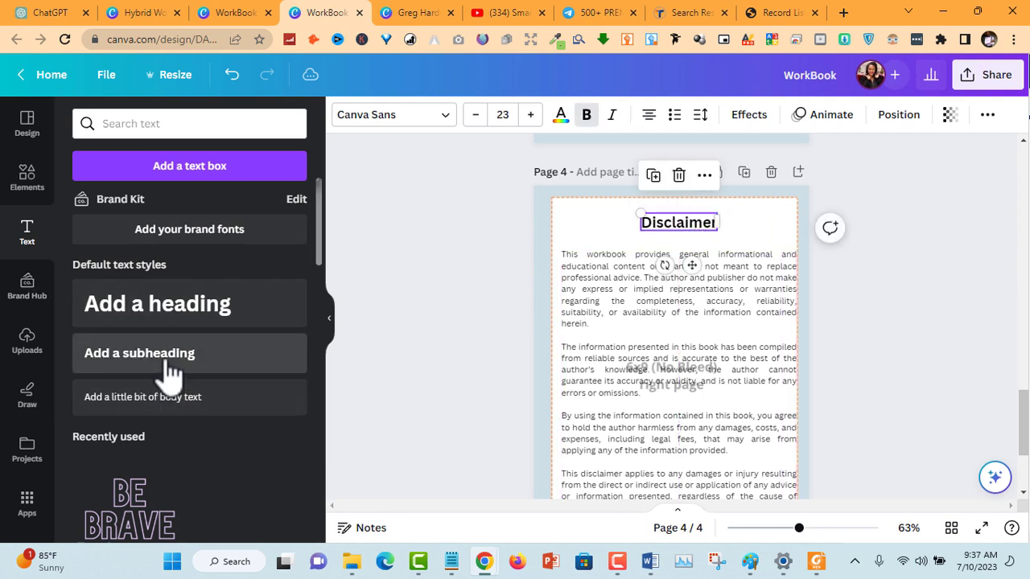
Replace the body text on page 4 with a subheading text box containing the disclaimer paragraph copied from ChatGPT.
{"action": "left_click", "coordinate": [671, 350]}
{"action": "left_click", "coordinate": [680, 213]}
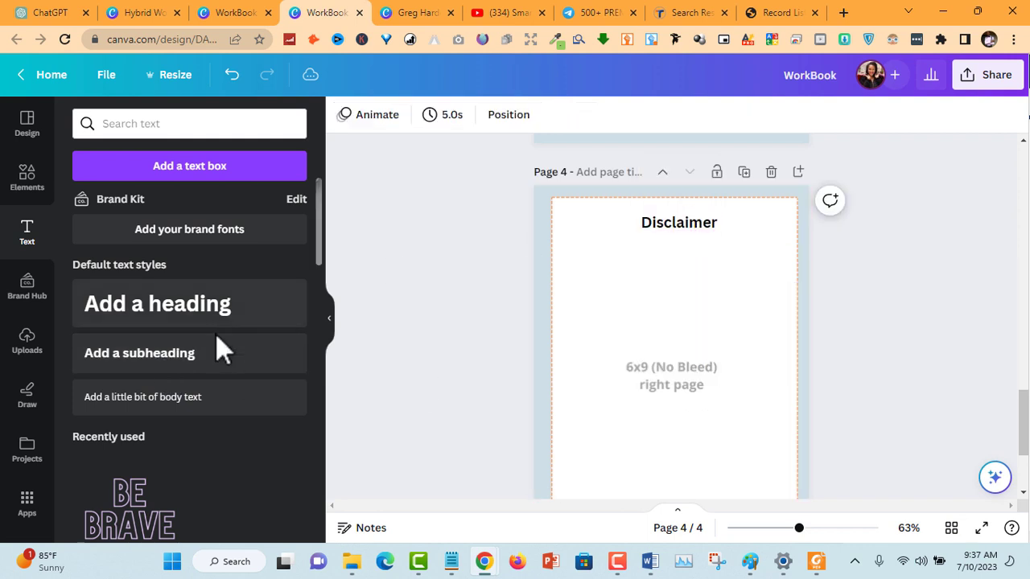
{"action": "left_click", "coordinate": [184, 355]}
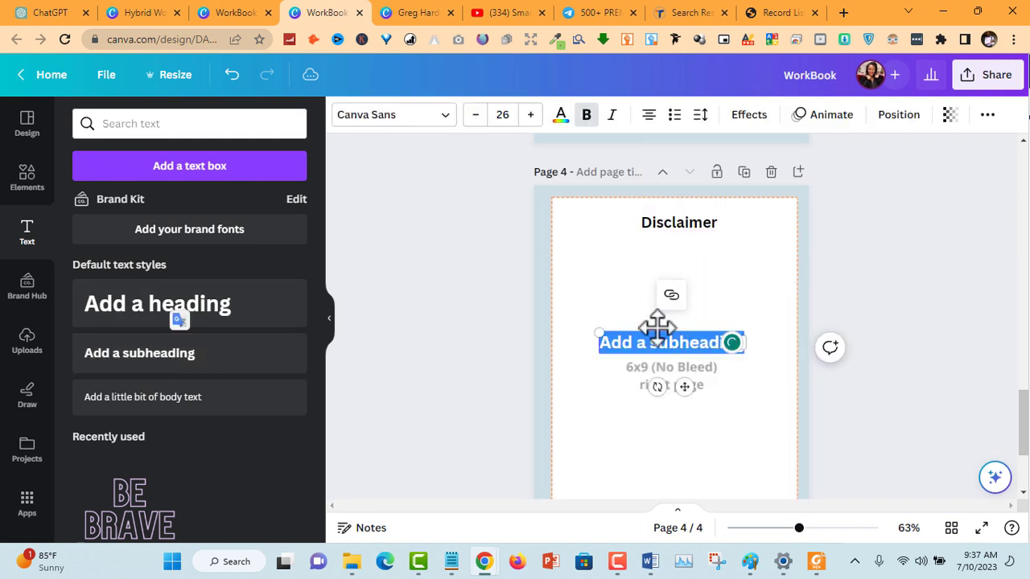
{"action": "left_click", "coordinate": [81, 13]}
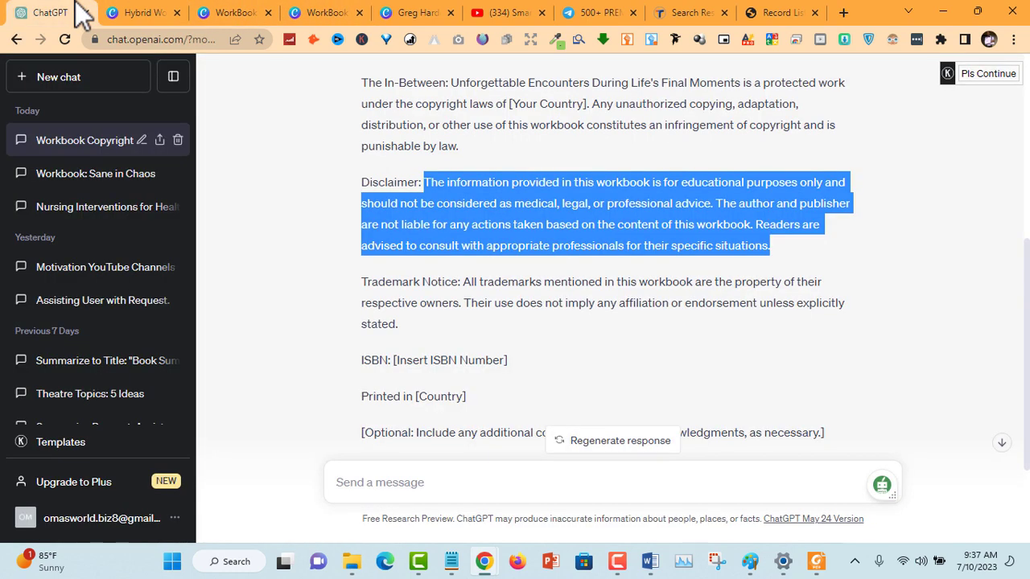
{"action": "left_click", "coordinate": [338, 12]}
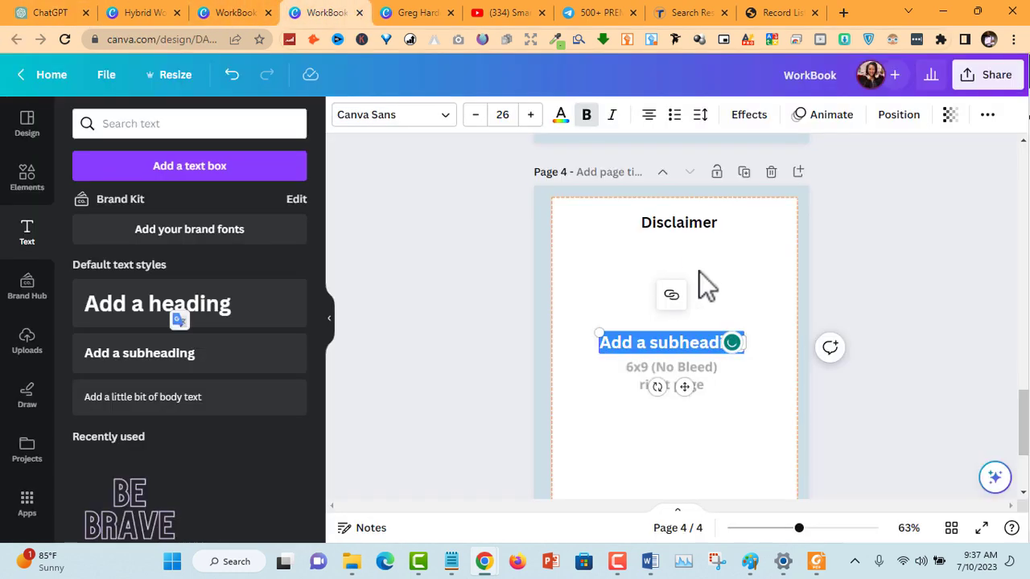
{"action": "key", "text": "ctrl+v"}
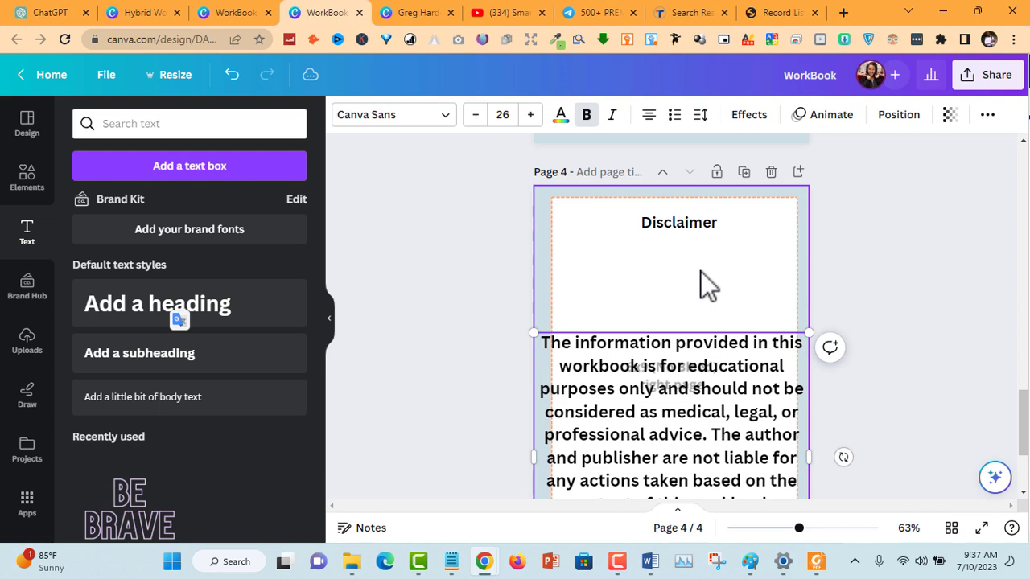
Remove the bold formatting from the pasted disclaimer paragraph and justify it.
{"action": "key", "text": "ctrl+a"}
{"action": "left_click", "coordinate": [587, 116]}
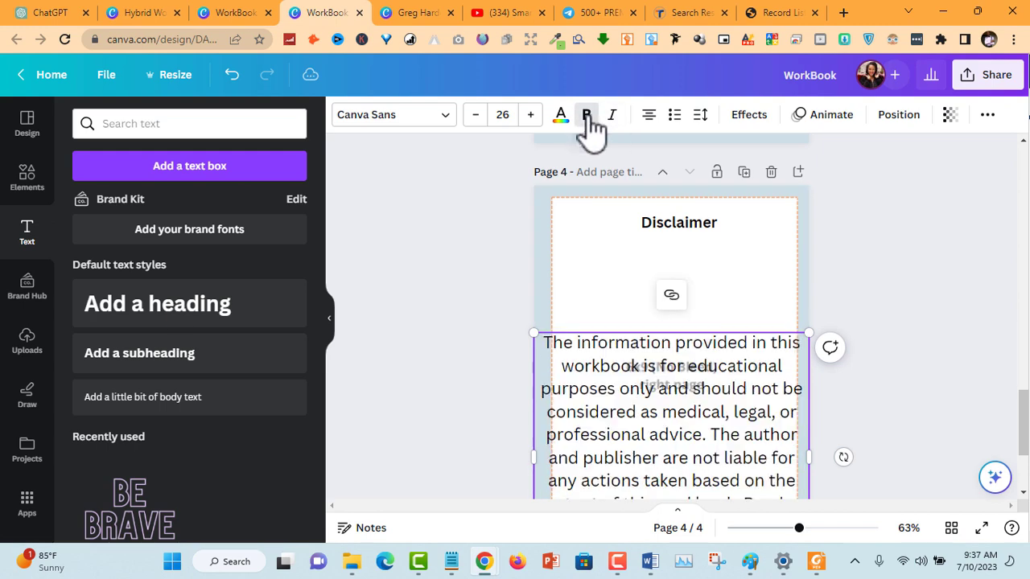
{"action": "left_click", "coordinate": [650, 117]}
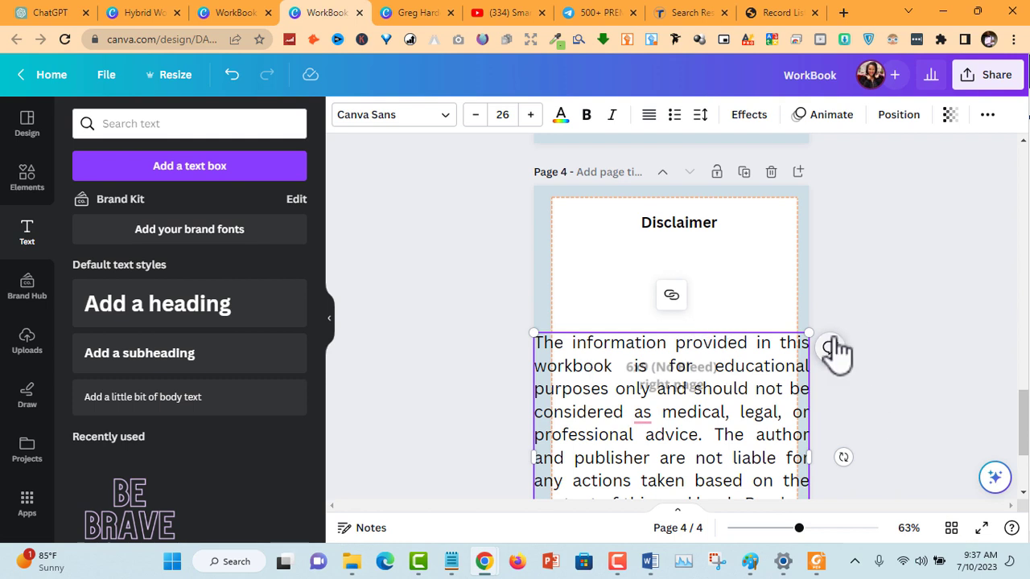
Scale the disclaimer paragraph down to font size 20.6 so it fits inside the page 4 margin lines.
{"action": "scroll", "coordinate": [832, 350], "scroll_direction": "down", "scroll_amount": 3}
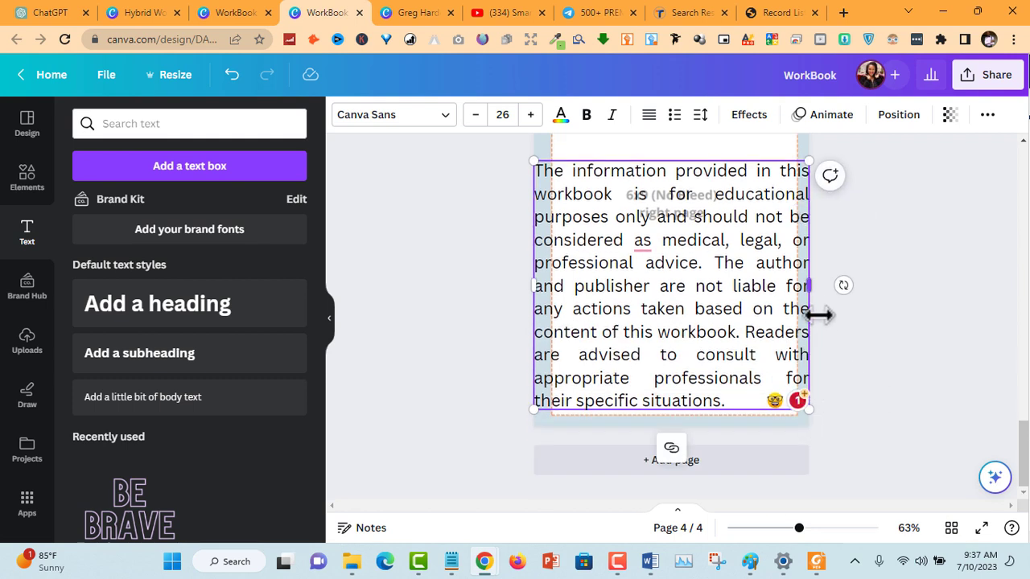
{"action": "left_click_drag", "start_coordinate": [723, 287], "coordinate": [705, 287]}
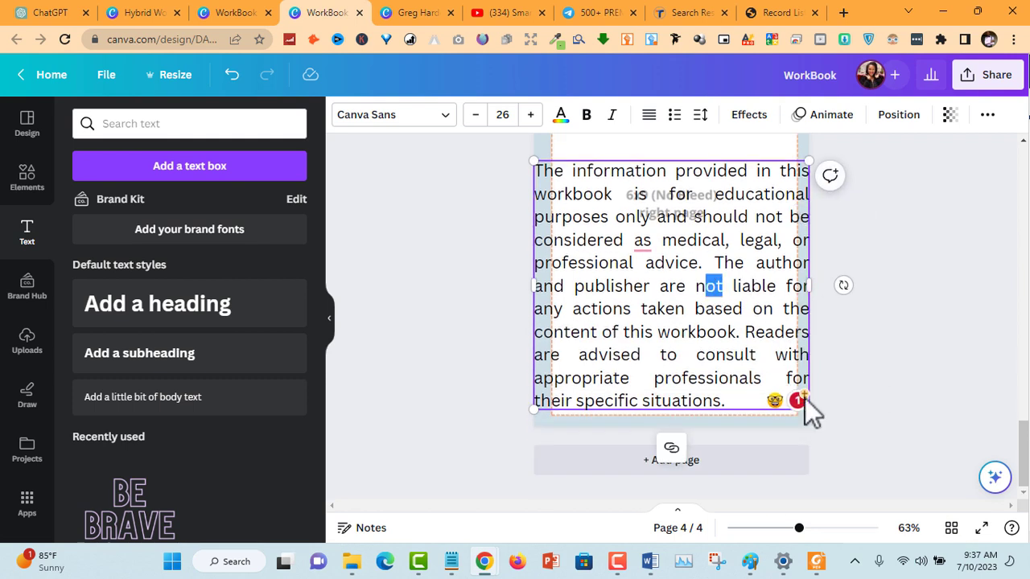
{"action": "left_click_drag", "start_coordinate": [814, 408], "coordinate": [794, 393]}
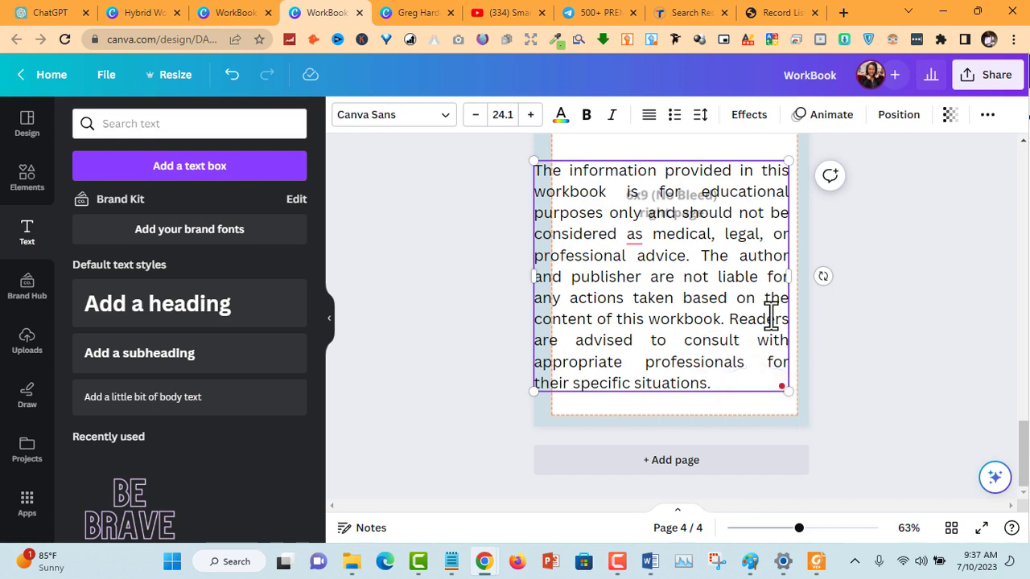
{"action": "left_click_drag", "start_coordinate": [531, 159], "coordinate": [552, 198]}
Check the disclaimer body text on page 4 of the duplicate workbook.
{"action": "left_click", "coordinate": [213, 14]}
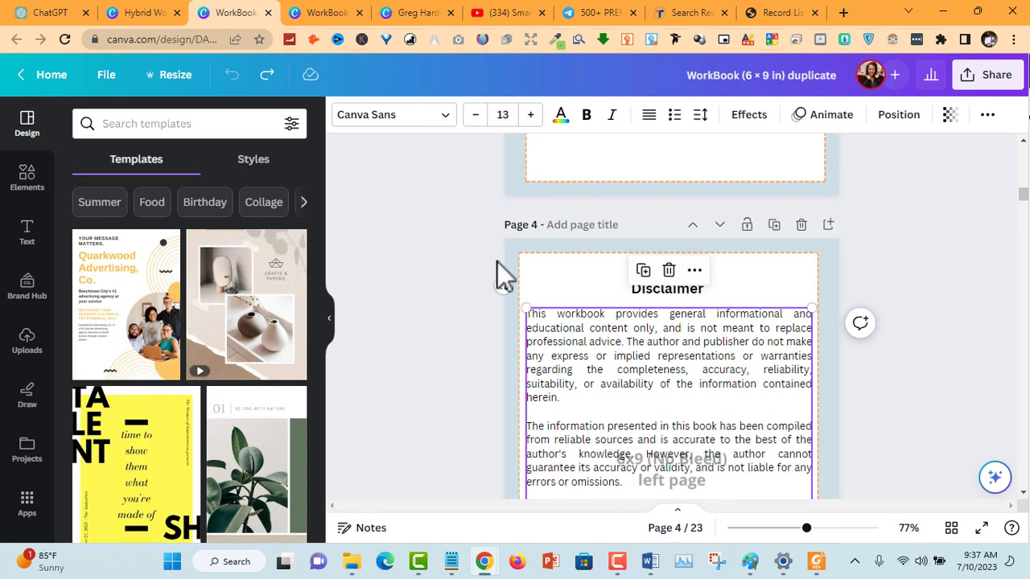
{"action": "left_click", "coordinate": [575, 280]}
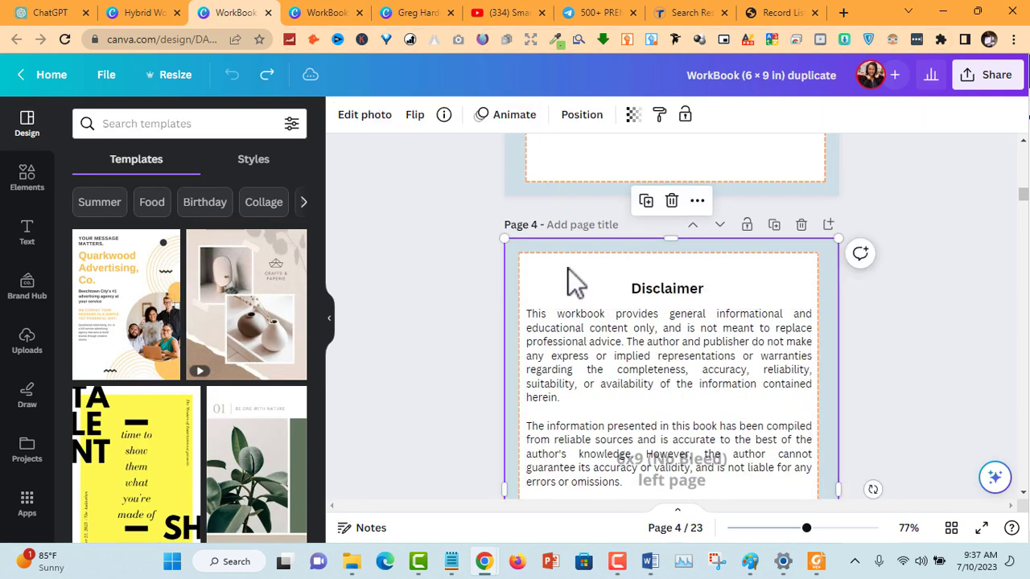
{"action": "left_click", "coordinate": [637, 368]}
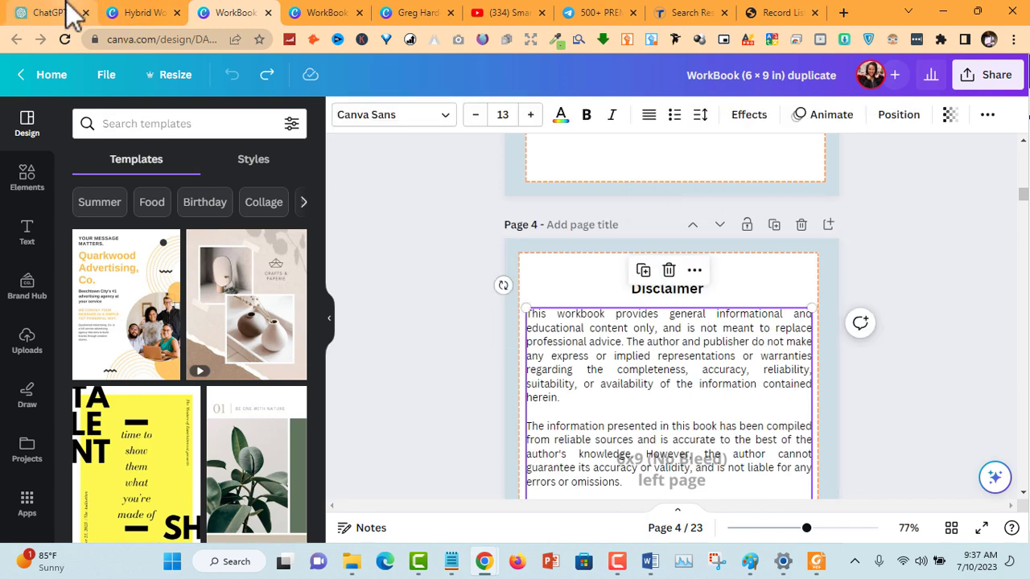
Switch to ChatGPT and send the prompt "Generate a disclaimer for the title".
{"action": "left_click", "coordinate": [69, 12]}
{"action": "left_click", "coordinate": [483, 474]}
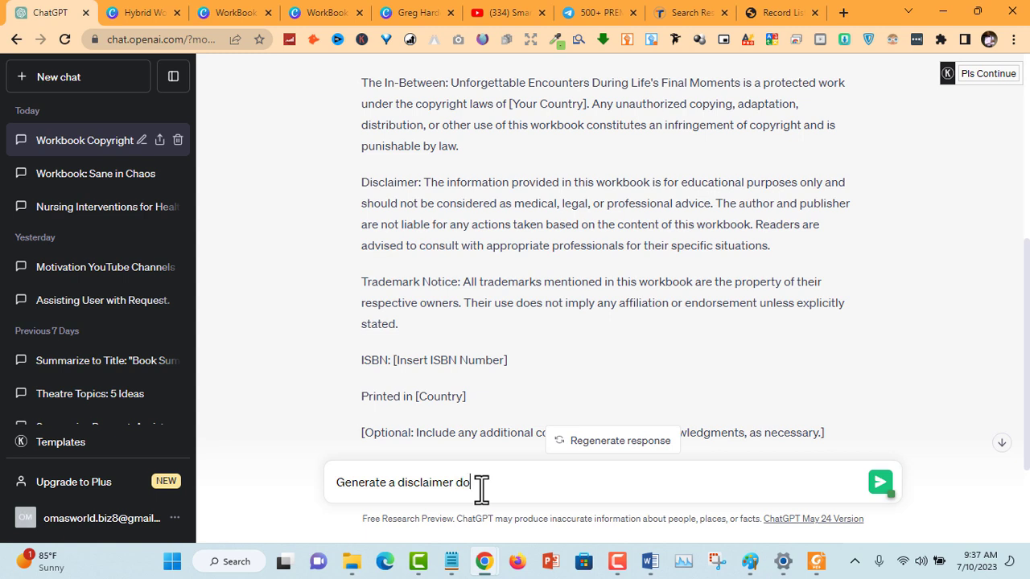
{"action": "key", "text": "BackSpace"}
{"action": "type", "text": "for the title"}
{"action": "key", "text": "Return"}
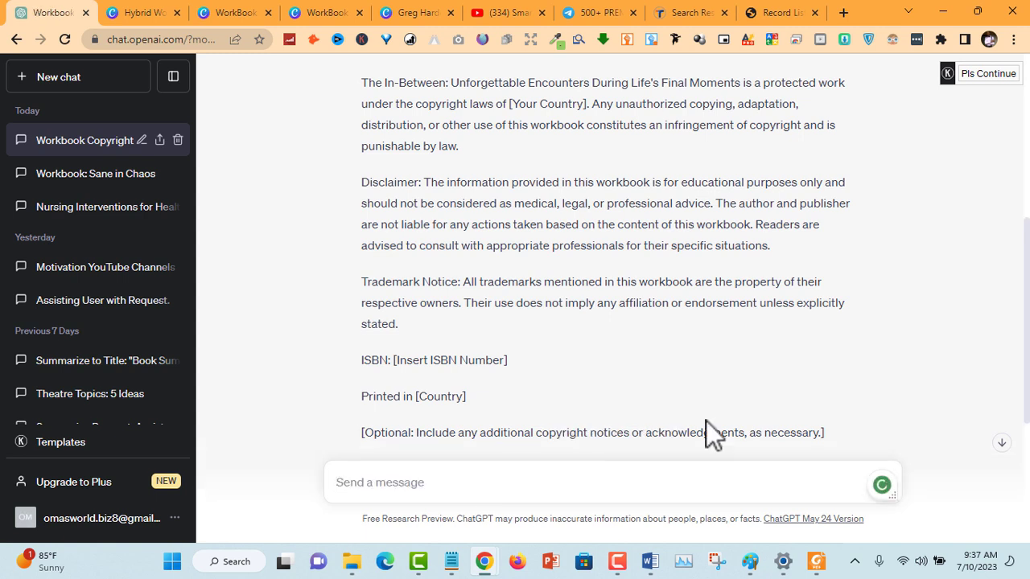
{"action": "left_click", "coordinate": [1004, 443]}
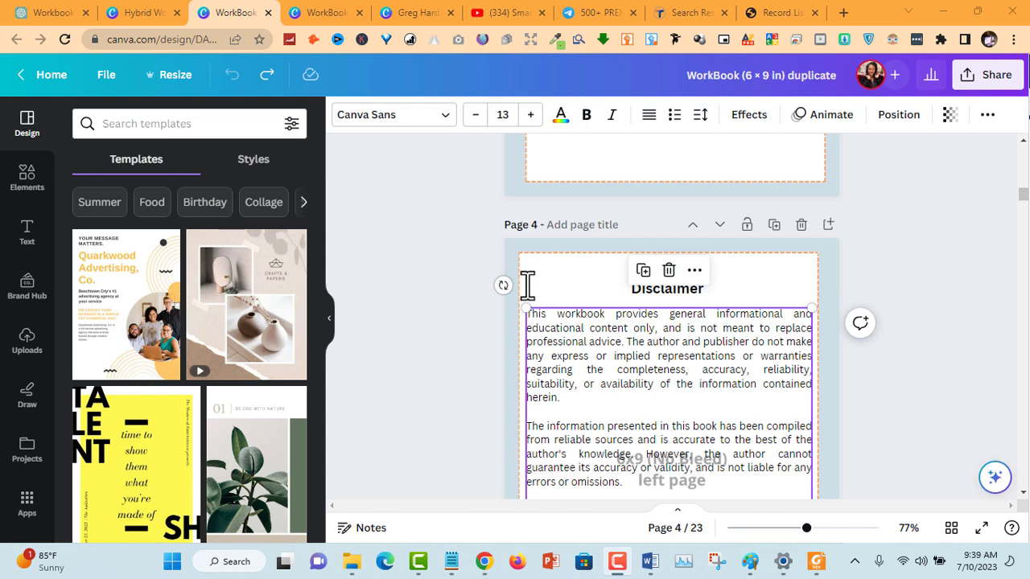
In the new workbook, replace the ChatGPT paragraph on page 4 with the longer disclaimer body text from the duplicate workbook.
{"action": "left_click", "coordinate": [410, 12]}
{"action": "left_click", "coordinate": [322, 12]}
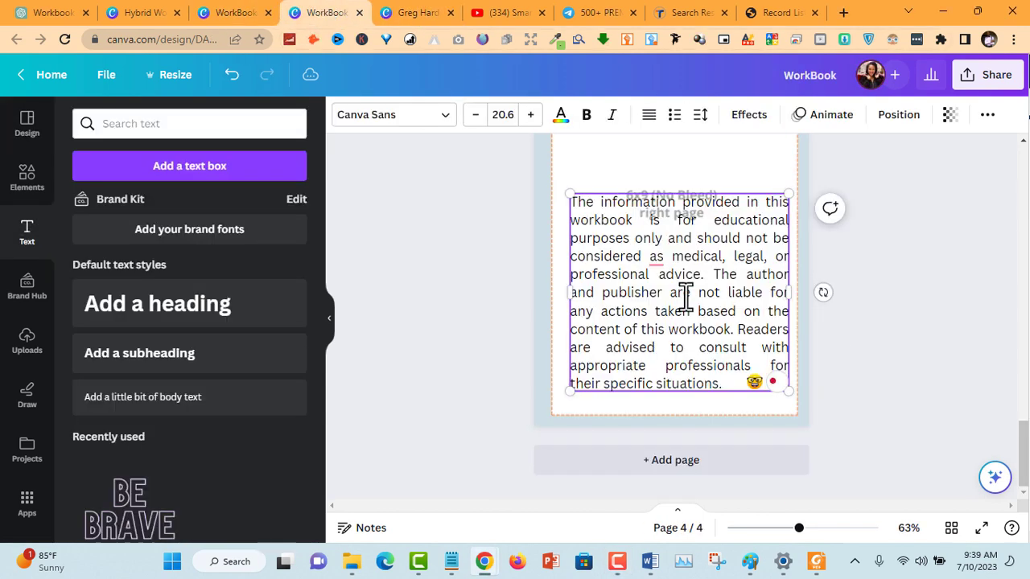
{"action": "left_click", "coordinate": [896, 218]}
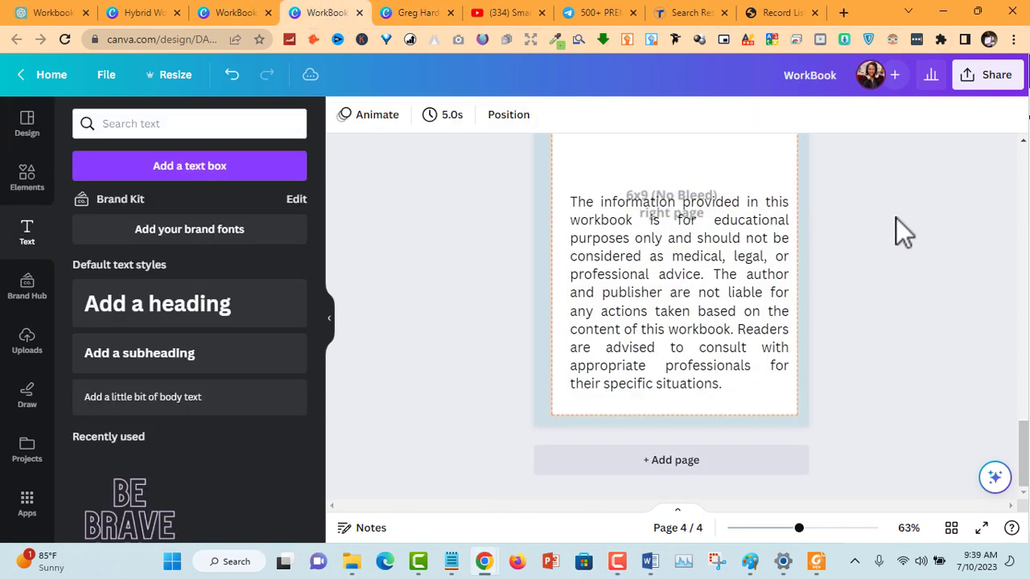
{"action": "left_click", "coordinate": [703, 241]}
{"action": "left_click", "coordinate": [680, 157]}
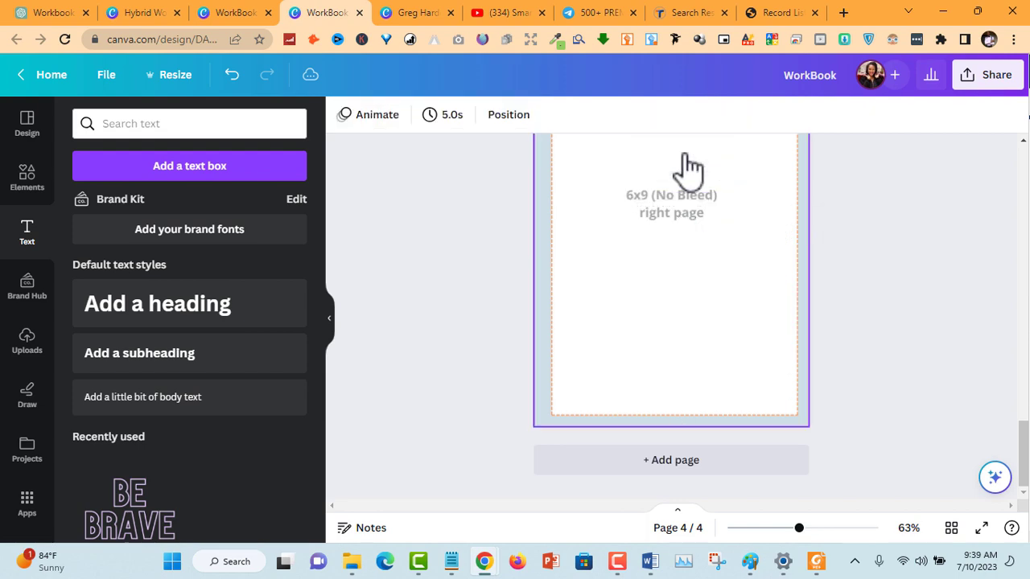
{"action": "scroll", "coordinate": [681, 345], "scroll_direction": "up", "scroll_amount": 4}
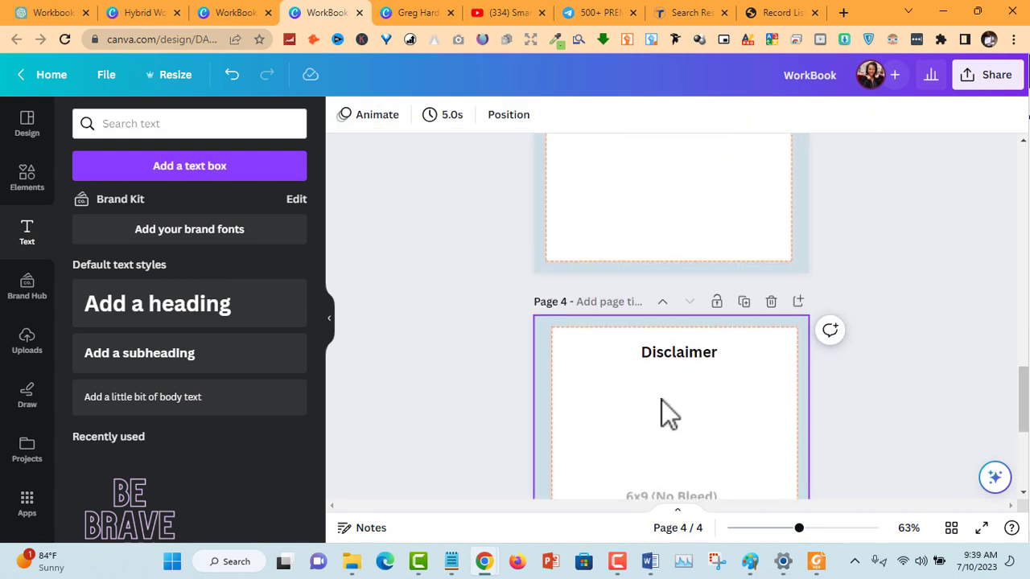
{"action": "left_click", "coordinate": [646, 380]}
{"action": "key", "text": "ctrl+z"}
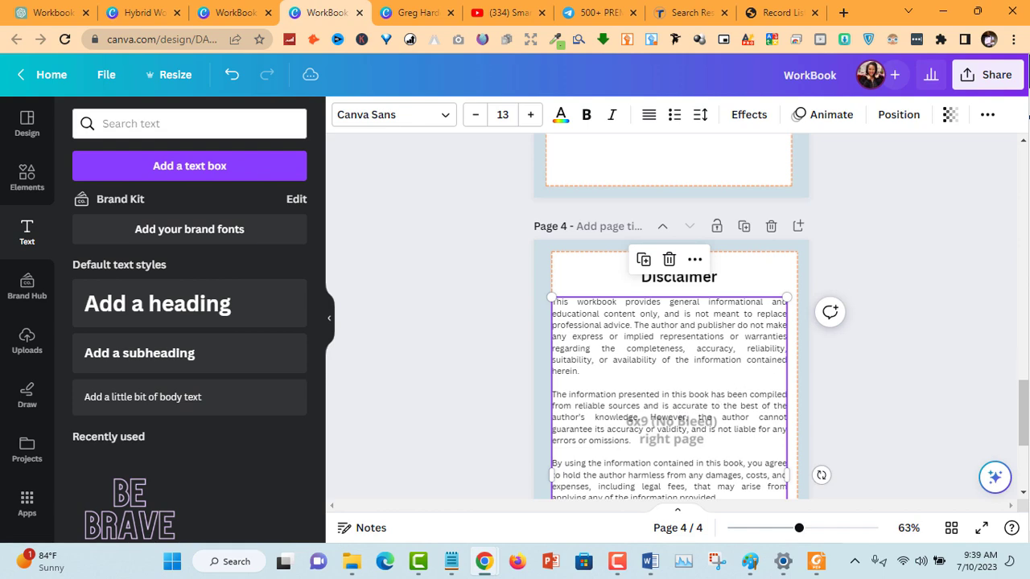
Position the disclaimer body text just below the heading, centred between the page 4 margin lines, and check its fit down to the bottom margin.
{"action": "left_click", "coordinate": [893, 347]}
{"action": "left_click_drag", "start_coordinate": [716, 344], "coordinate": [716, 365]}
{"action": "left_click", "coordinate": [725, 339]}
{"action": "left_click", "coordinate": [720, 346]}
{"action": "left_click", "coordinate": [882, 345]}
{"action": "left_click", "coordinate": [803, 352]}
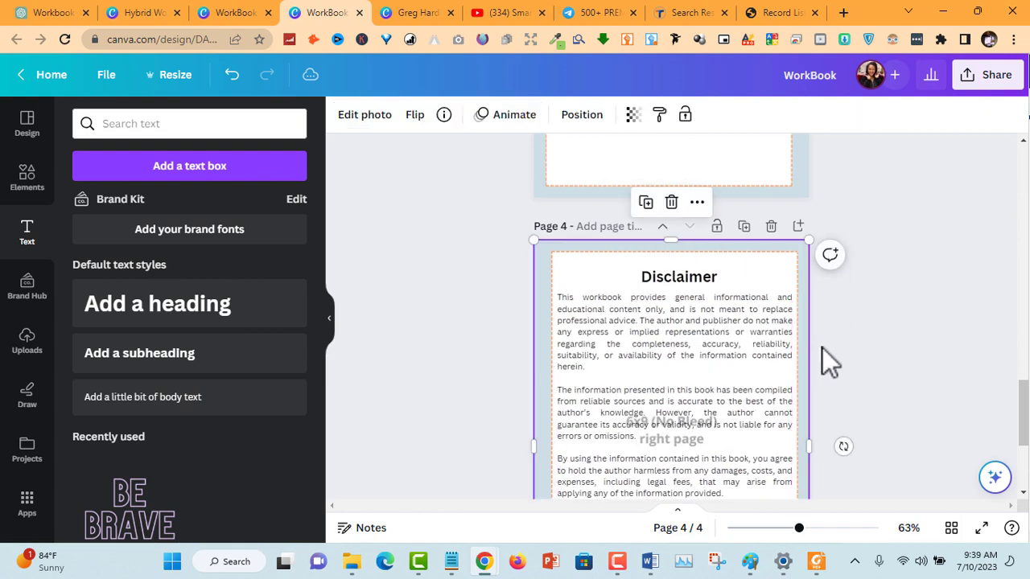
{"action": "scroll", "coordinate": [823, 349], "scroll_direction": "down", "scroll_amount": 3}
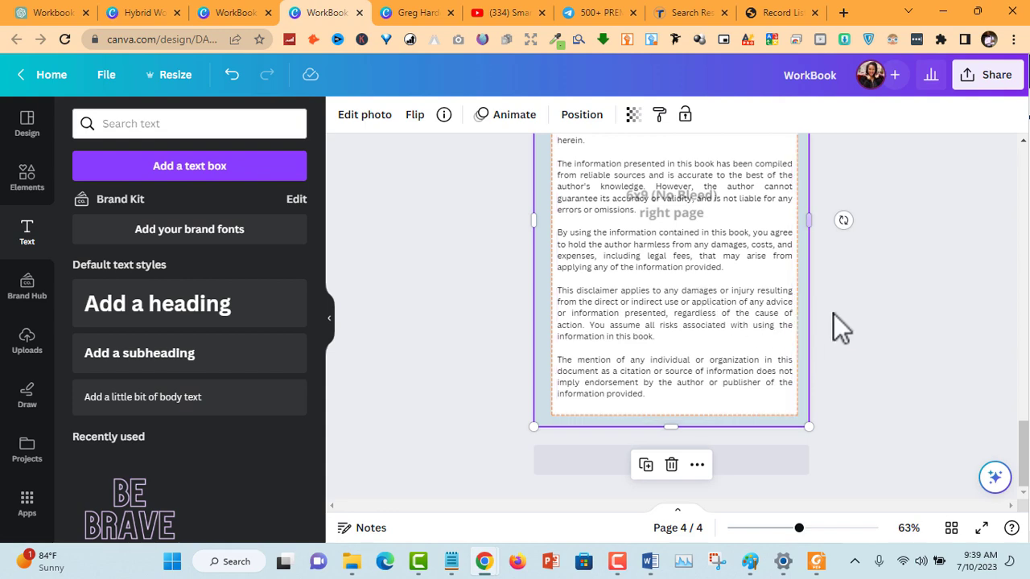
{"action": "scroll", "coordinate": [834, 314], "scroll_direction": "up", "scroll_amount": 3}
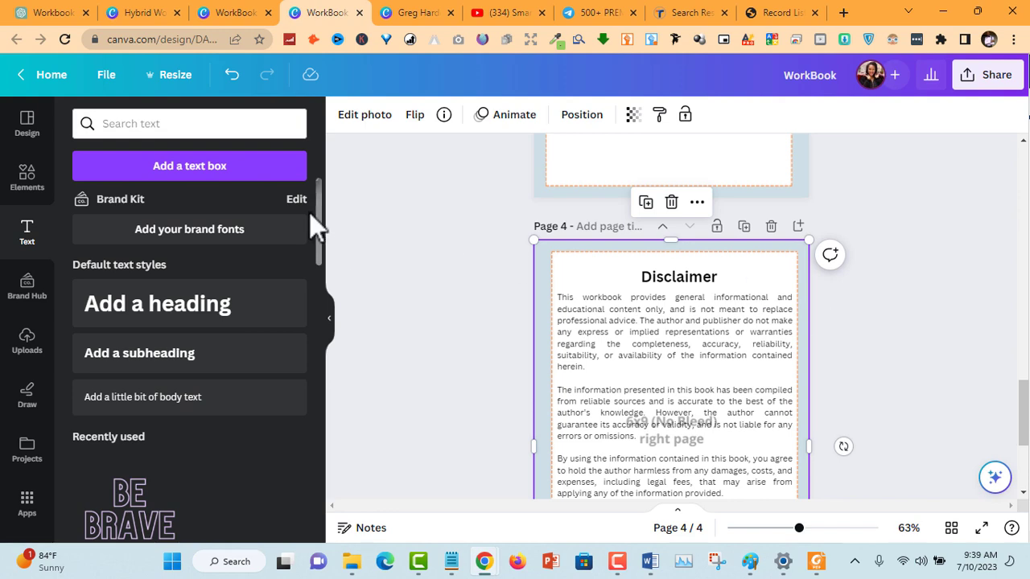
Add a page 5 to the workbook and copy the 6x9 (No Bleed) left-page background from page 3 onto it.
{"action": "scroll", "coordinate": [555, 274], "scroll_direction": "down", "scroll_amount": 5}
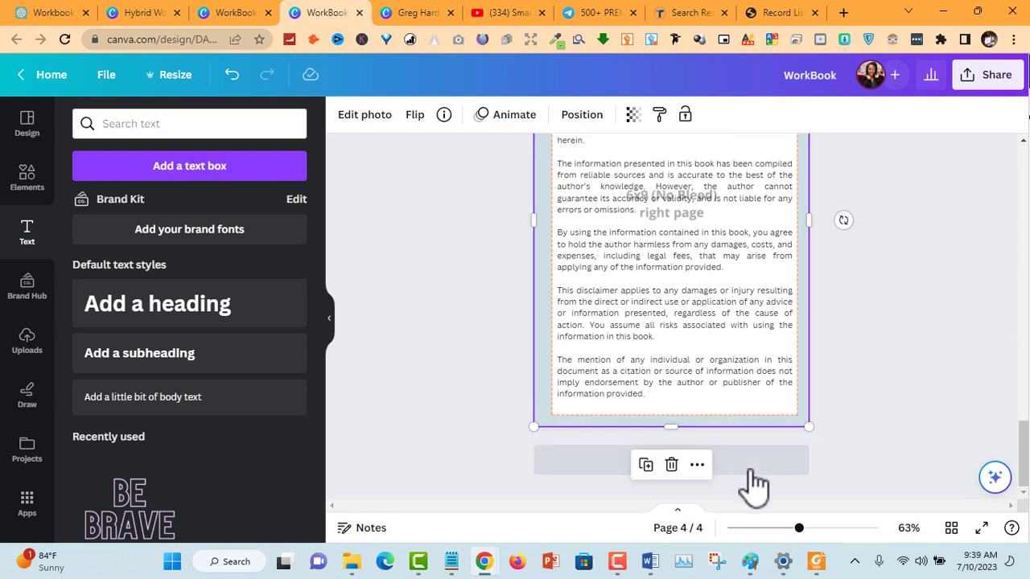
{"action": "left_click", "coordinate": [752, 469]}
{"action": "scroll", "coordinate": [954, 314], "scroll_direction": "up", "scroll_amount": 5}
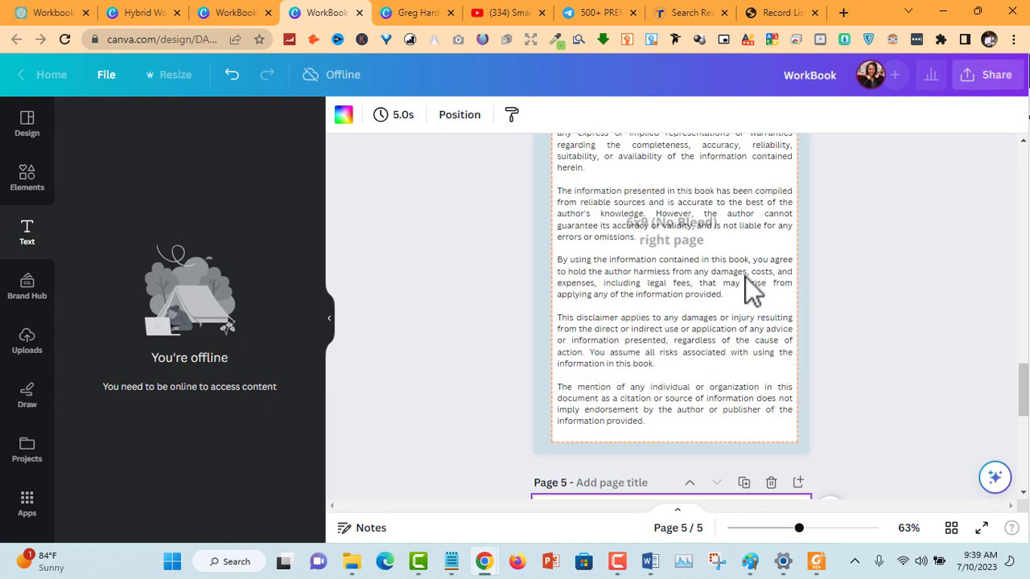
{"action": "scroll", "coordinate": [708, 274], "scroll_direction": "up", "scroll_amount": 5}
{"action": "left_click", "coordinate": [756, 202]}
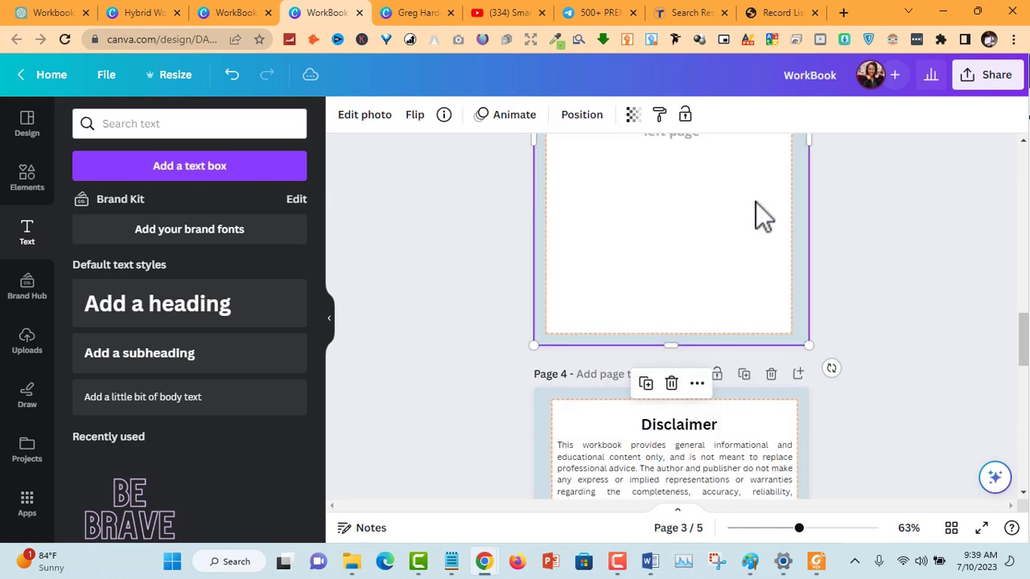
{"action": "scroll", "coordinate": [794, 235], "scroll_direction": "up", "scroll_amount": 2}
{"action": "scroll", "coordinate": [796, 266], "scroll_direction": "down", "scroll_amount": 8}
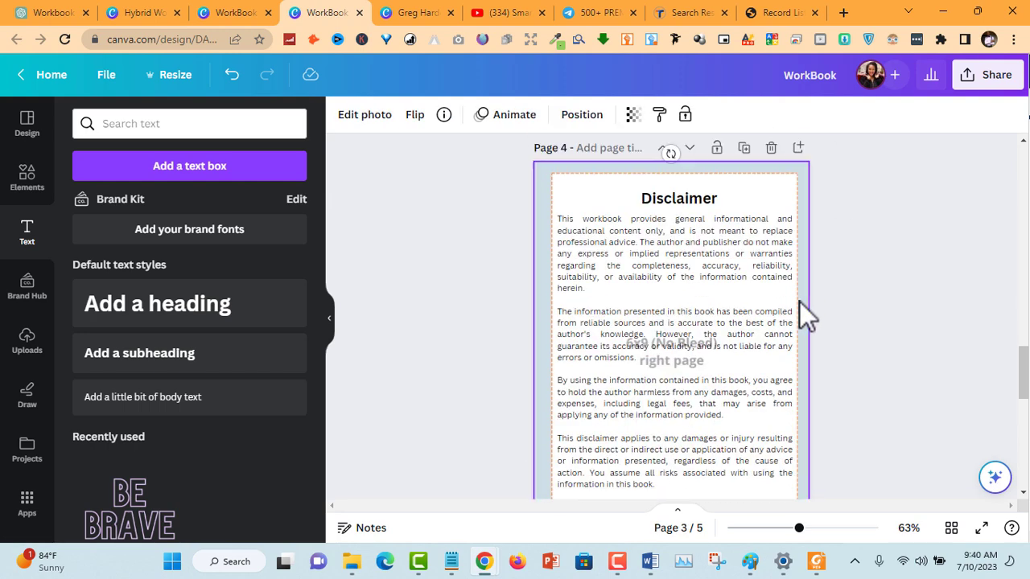
{"action": "scroll", "coordinate": [718, 406], "scroll_direction": "down", "scroll_amount": 1}
{"action": "left_click", "coordinate": [718, 407]}
{"action": "key", "text": "ctrl+v"}
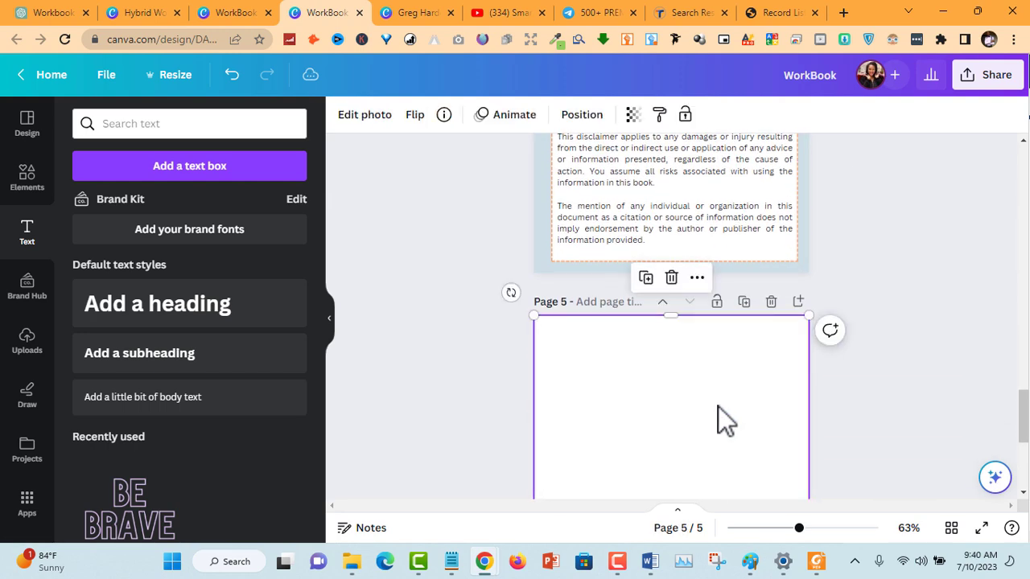
{"action": "key", "text": "ctrl+v"}
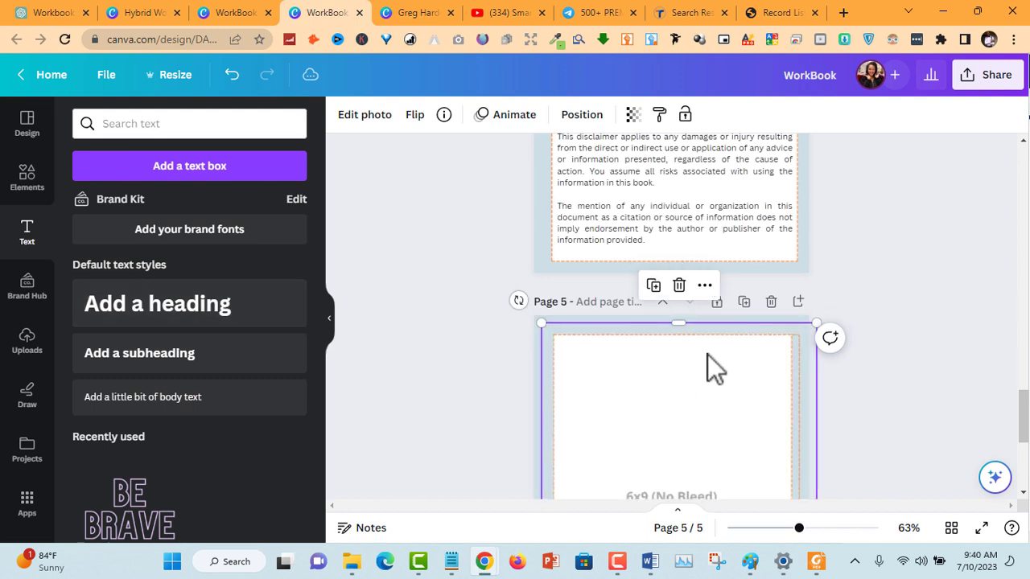
Delete the extra offset left-page background from page 5, keeping the one aligned with the page.
{"action": "scroll", "coordinate": [968, 363], "scroll_direction": "down", "scroll_amount": 4}
{"action": "left_click", "coordinate": [889, 314]}
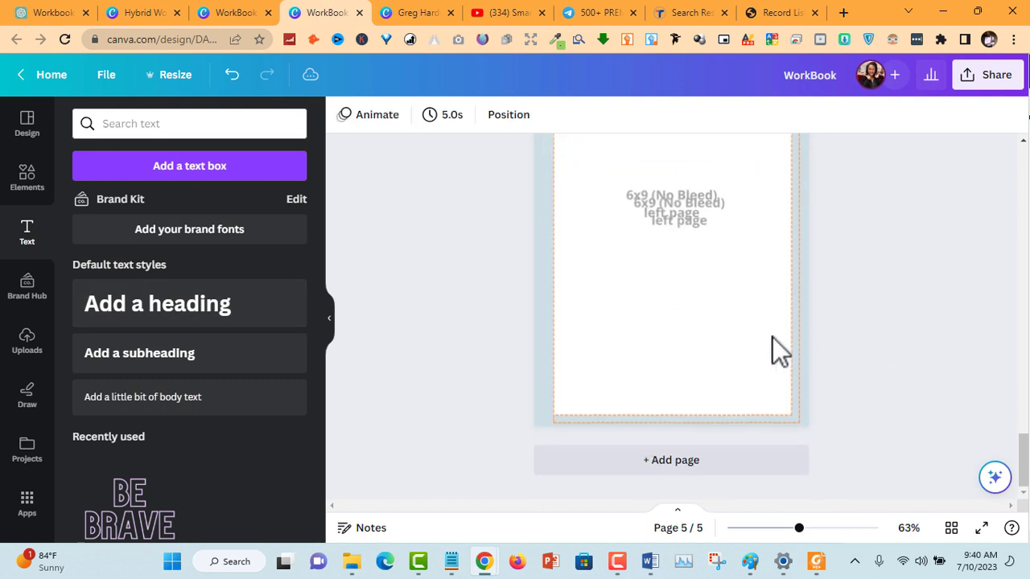
{"action": "left_click", "coordinate": [748, 347]}
{"action": "key", "text": "Delete"}
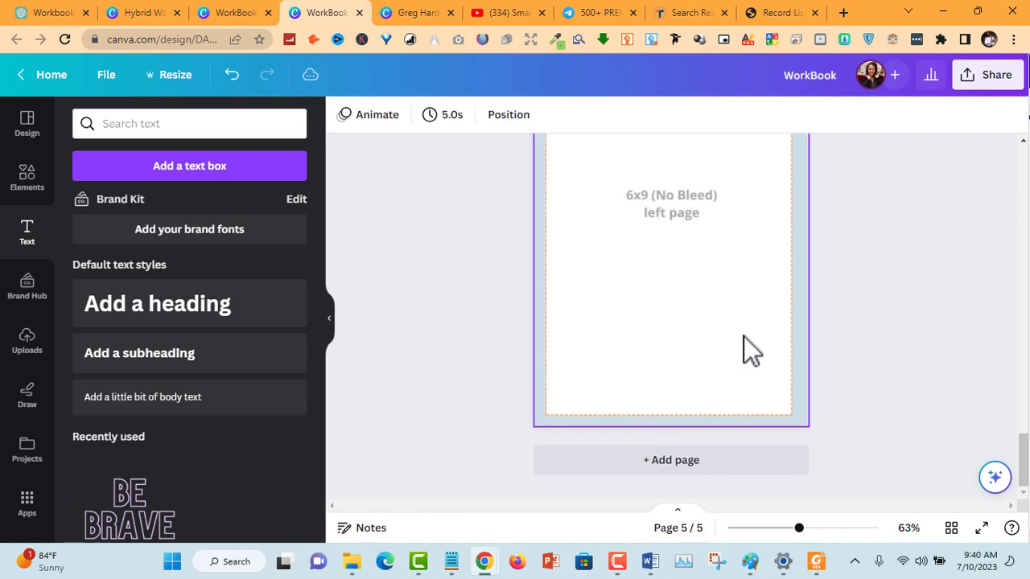
{"action": "scroll", "coordinate": [708, 318], "scroll_direction": "up", "scroll_amount": 3}
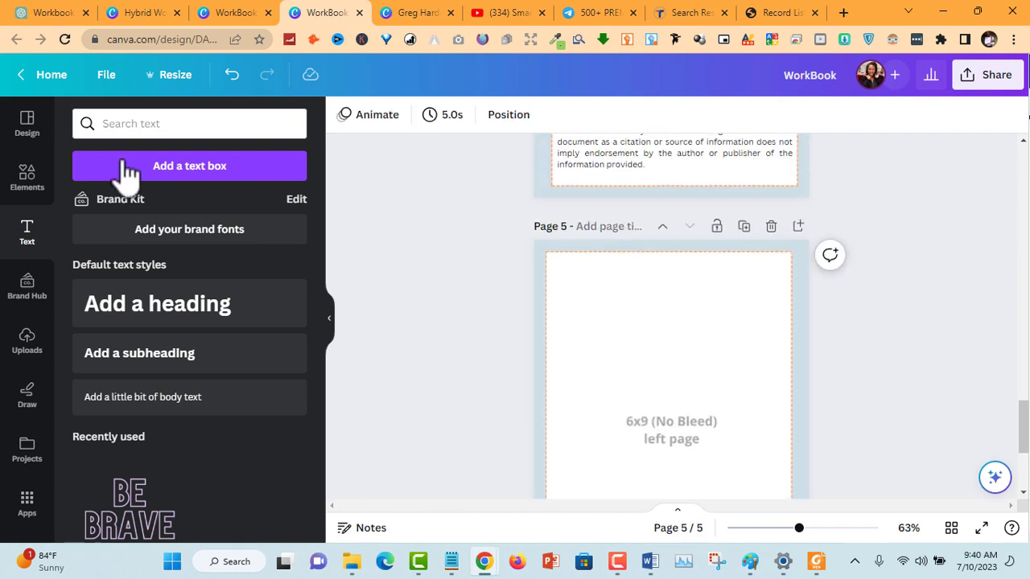
Copy the unofficial-workbook notice from page 5 of the duplicate workbook onto page 5 of the new workbook.
{"action": "left_click", "coordinate": [229, 12]}
{"action": "scroll", "coordinate": [708, 378], "scroll_direction": "down", "scroll_amount": 5}
{"action": "scroll", "coordinate": [708, 378], "scroll_direction": "down", "scroll_amount": 8}
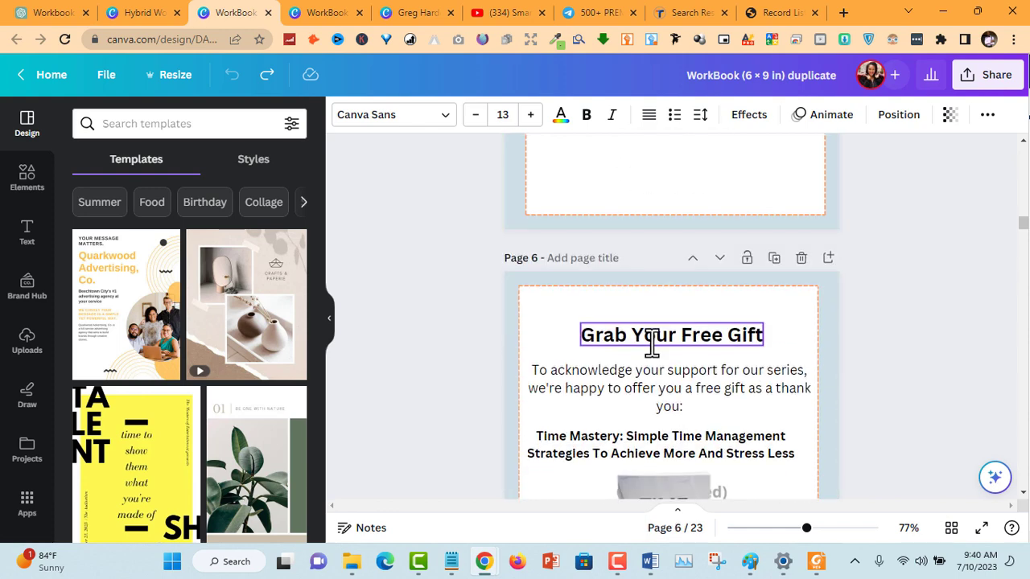
{"action": "scroll", "coordinate": [652, 342], "scroll_direction": "up", "scroll_amount": 5}
{"action": "scroll", "coordinate": [653, 202], "scroll_direction": "up", "scroll_amount": 3}
{"action": "left_click", "coordinate": [655, 326]}
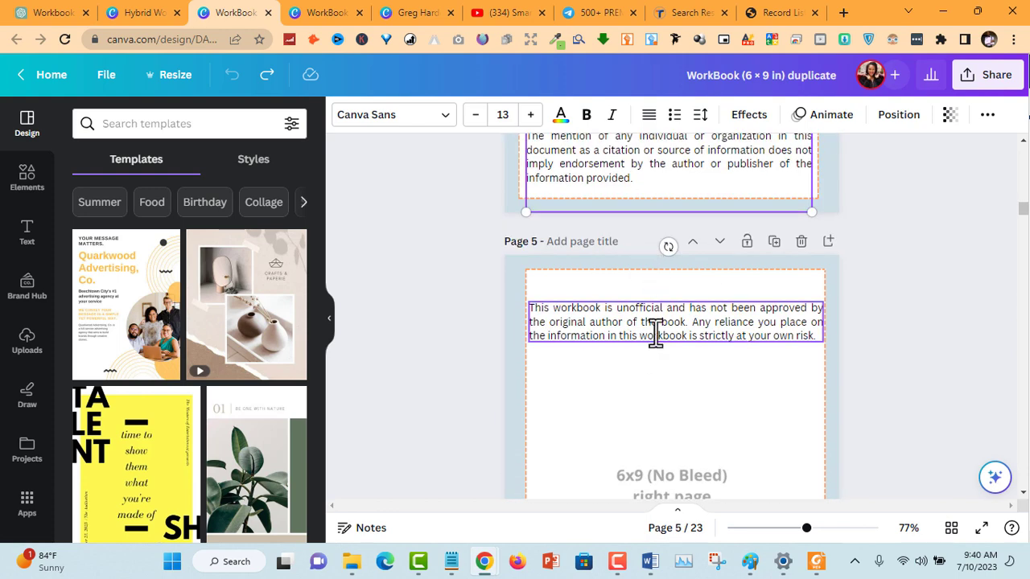
{"action": "left_click", "coordinate": [337, 13]}
{"action": "left_click", "coordinate": [661, 282]}
{"action": "type", "text": "This workbook is unofficial and has not been approved by the original author of the book. Any reliance you place on the information in this workbook is strictly at your own risk."}
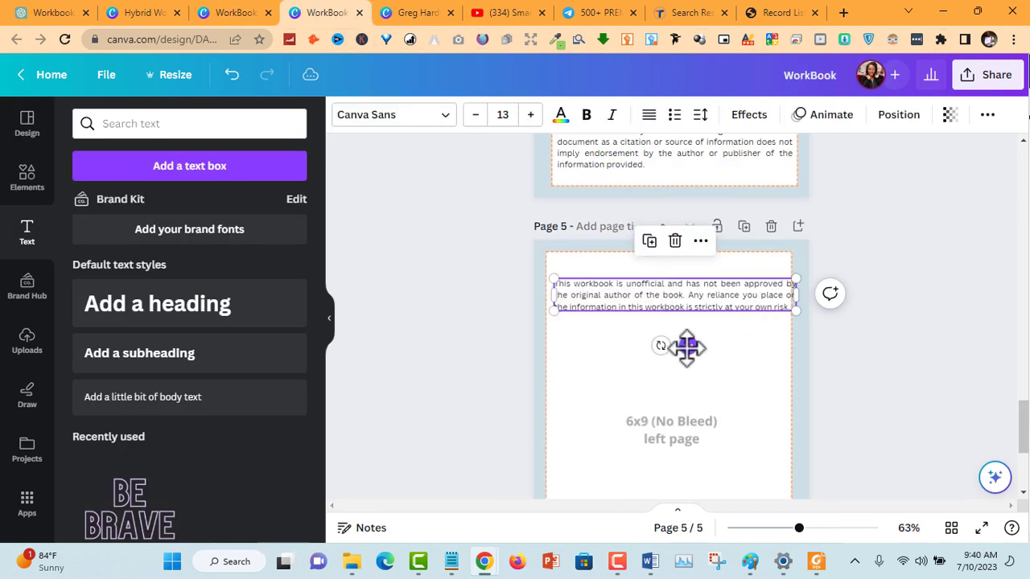
Set the page 5 notice to font size 12 and fit it between the side margins near the page's upper edge.
{"action": "left_click_drag", "start_coordinate": [686, 346], "coordinate": [680, 342]}
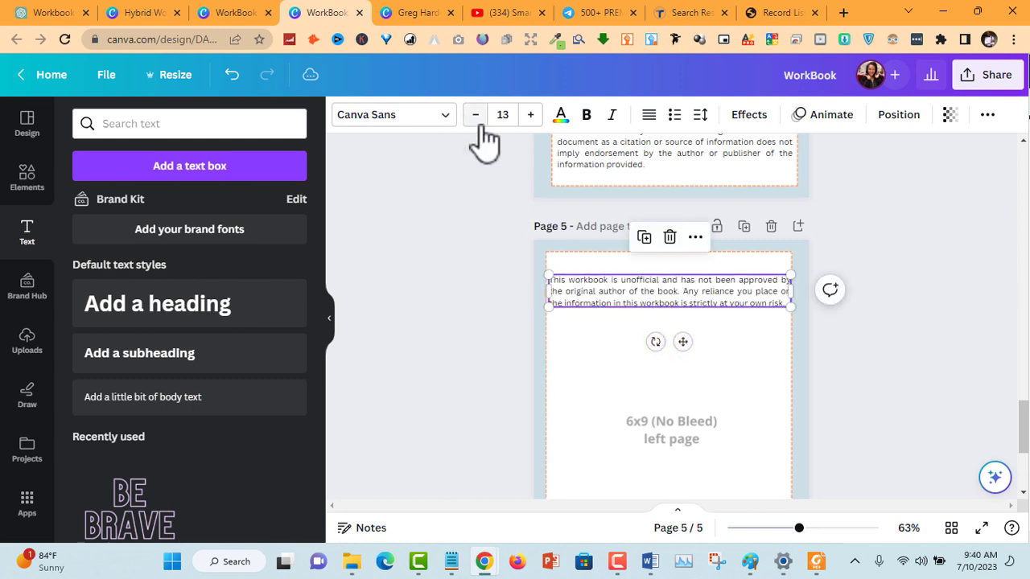
{"action": "left_click", "coordinate": [476, 117]}
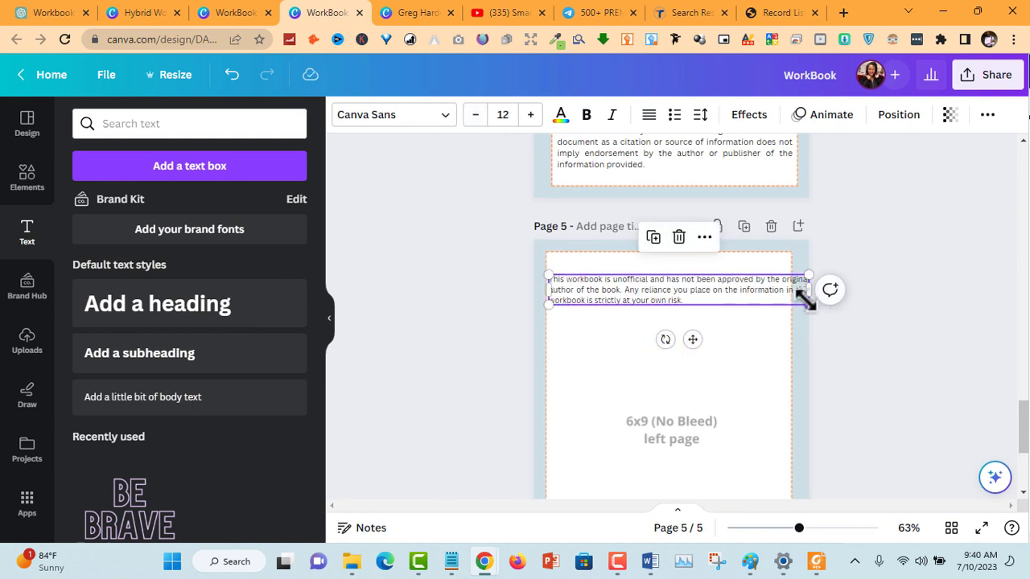
{"action": "left_click_drag", "start_coordinate": [808, 288], "coordinate": [785, 287]}
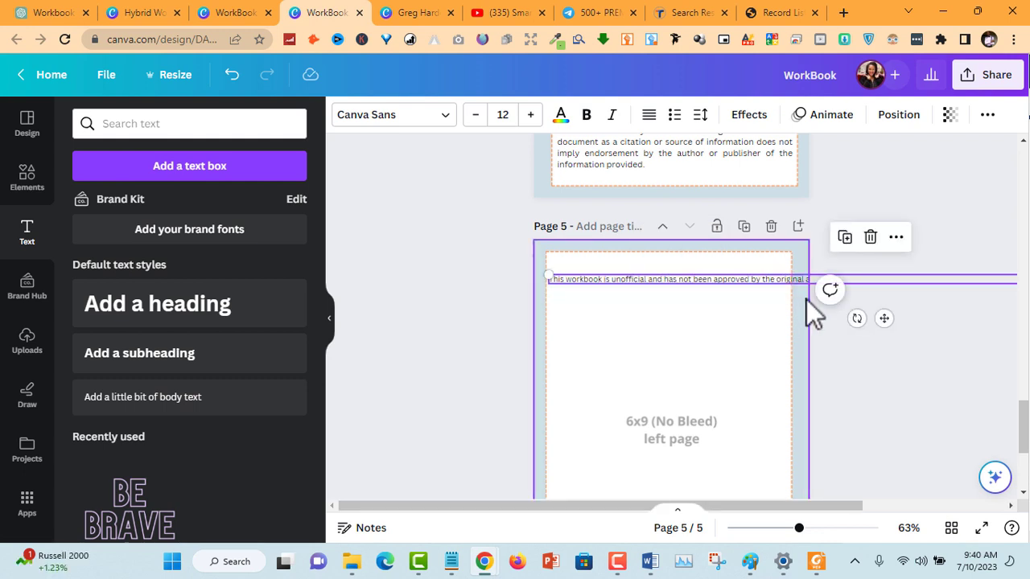
{"action": "key", "text": "ctrl+z"}
{"action": "mouse_move", "coordinate": [683, 333]}
{"action": "left_mouse_down"}
{"action": "mouse_move", "coordinate": [691, 340]}
{"action": "mouse_move", "coordinate": [683, 333]}
{"action": "mouse_move", "coordinate": [682, 346]}
{"action": "left_mouse_up"}
{"action": "left_click_drag", "start_coordinate": [682, 350], "coordinate": [682, 346]}
Add a page 6 to the workbook and copy the 6x9 (No Bleed) right-page background from page 4 onto it.
{"action": "scroll", "coordinate": [821, 333], "scroll_direction": "up", "scroll_amount": 2}
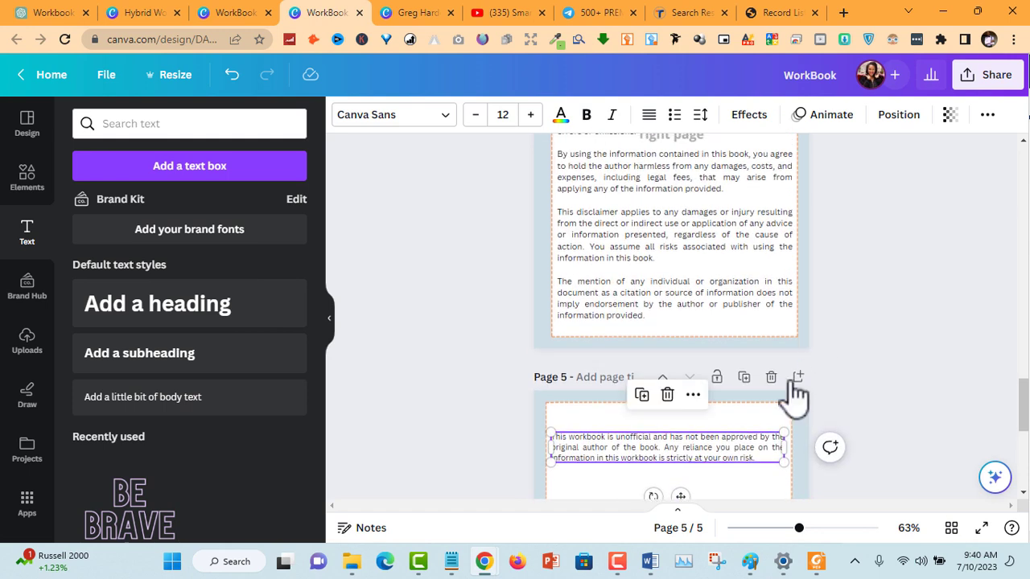
{"action": "left_click", "coordinate": [790, 341]}
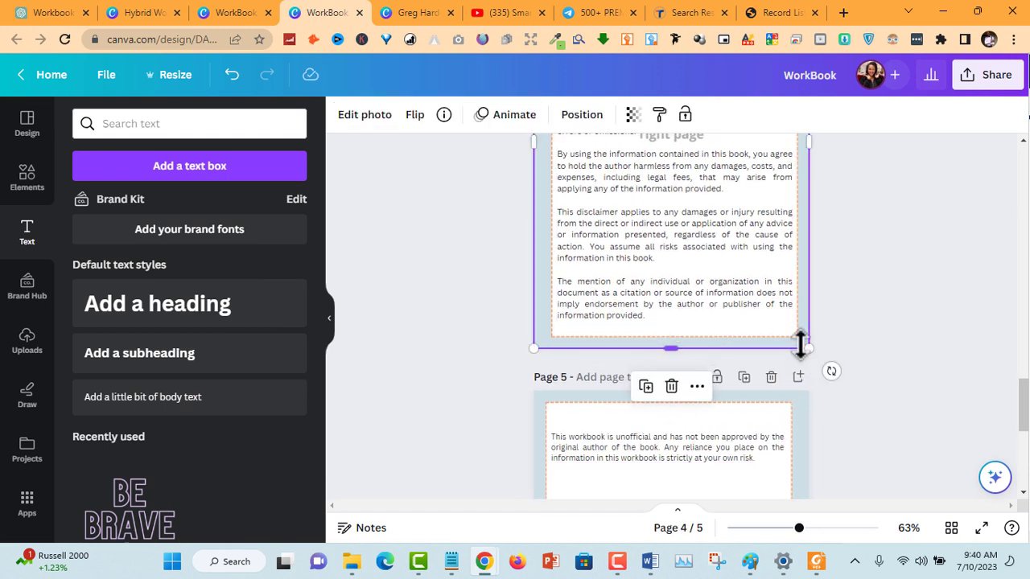
{"action": "scroll", "coordinate": [814, 381], "scroll_direction": "down", "scroll_amount": 5}
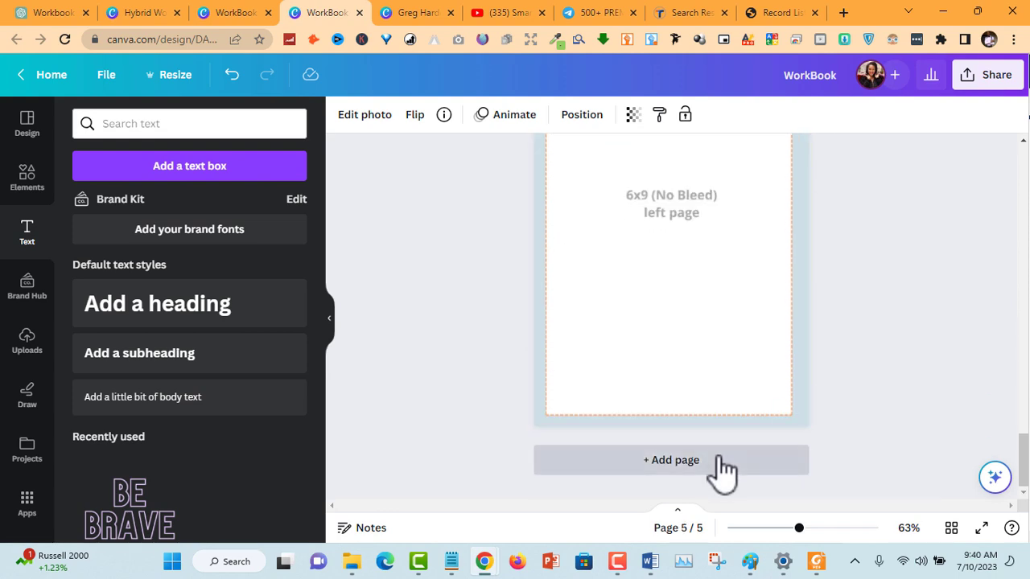
{"action": "left_click", "coordinate": [720, 472]}
{"action": "scroll", "coordinate": [748, 260], "scroll_direction": "up", "scroll_amount": 8}
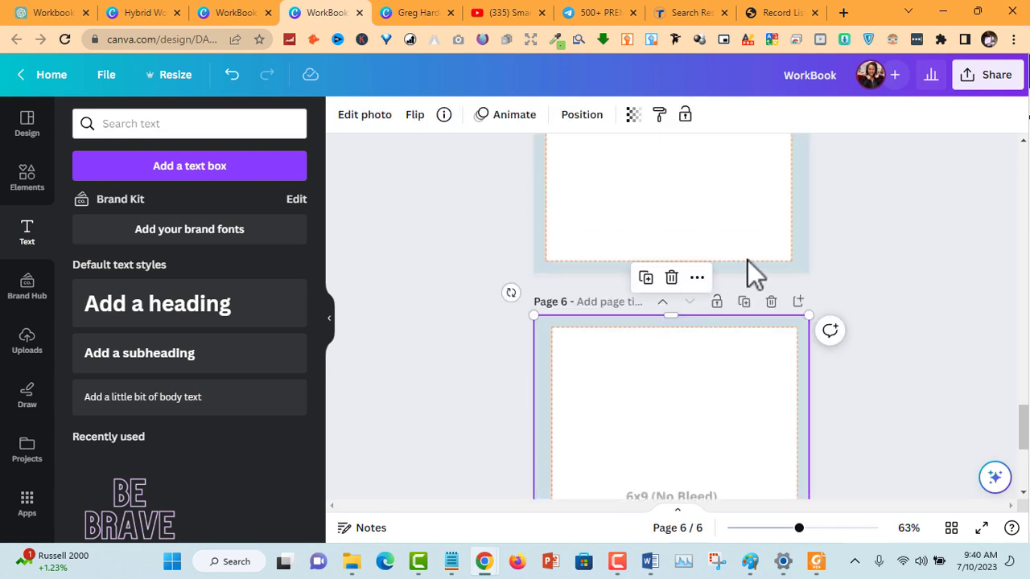
{"action": "scroll", "coordinate": [686, 270], "scroll_direction": "down", "scroll_amount": 6}
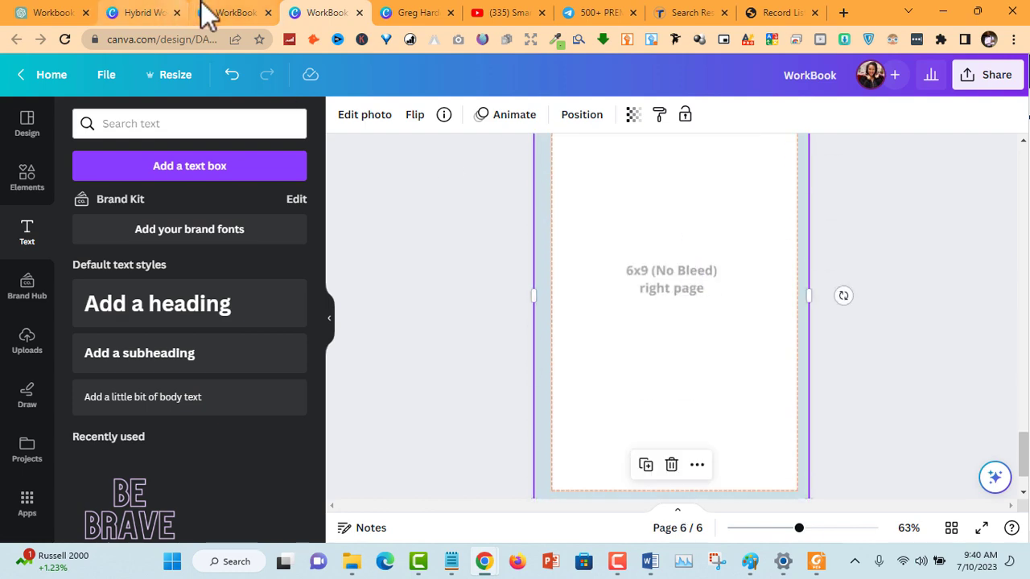
Copy the "This Book Belongs To" heading from page 7 of the duplicate workbook and place it near the top of page 6 in the new workbook.
{"action": "left_click", "coordinate": [241, 14]}
{"action": "scroll", "coordinate": [616, 287], "scroll_direction": "down", "scroll_amount": 8}
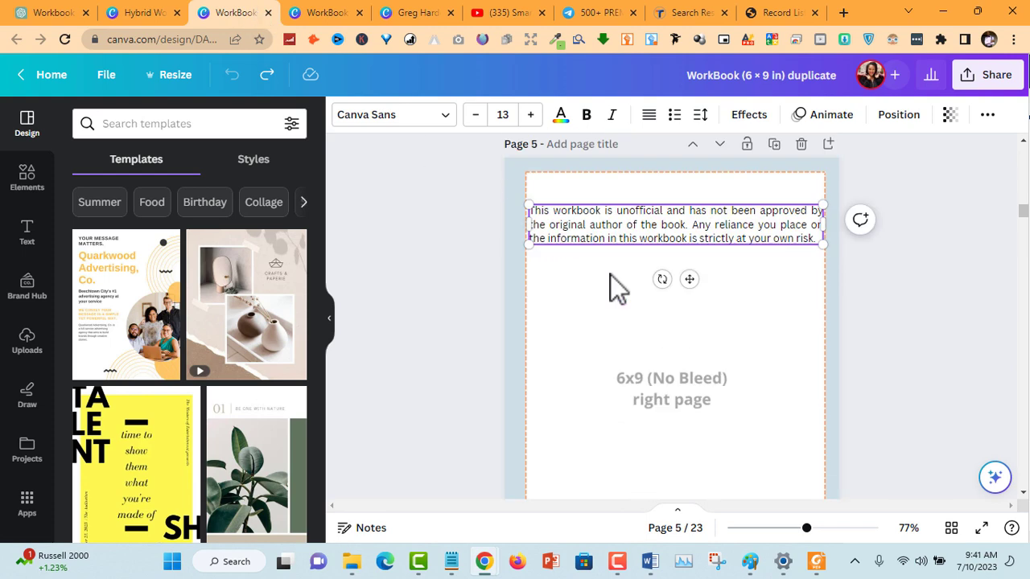
{"action": "scroll", "coordinate": [657, 225], "scroll_direction": "down", "scroll_amount": 6}
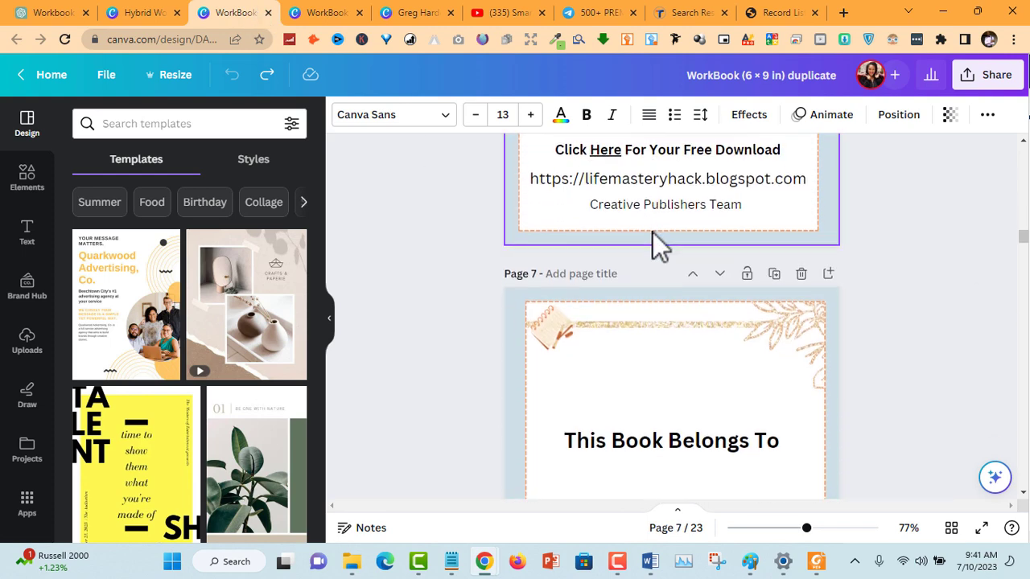
{"action": "left_click", "coordinate": [647, 161]}
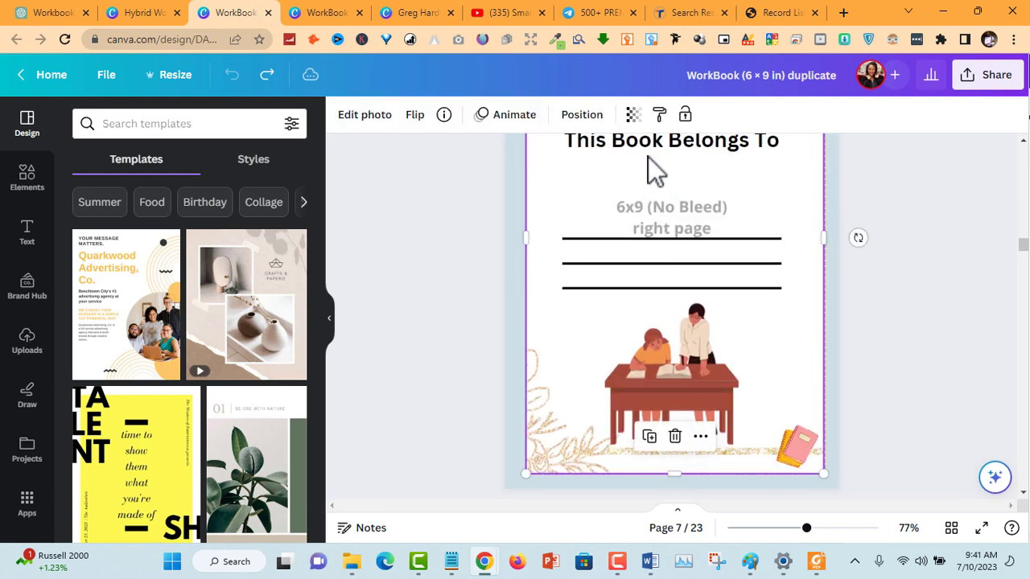
{"action": "left_click", "coordinate": [651, 149]}
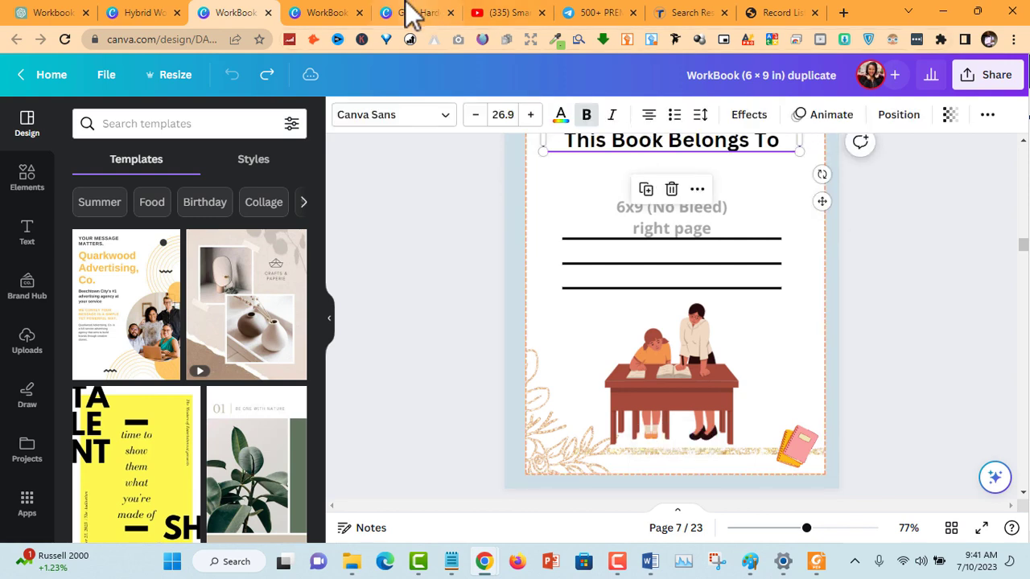
{"action": "left_click", "coordinate": [345, 12]}
{"action": "scroll", "coordinate": [667, 228], "scroll_direction": "up", "scroll_amount": 3}
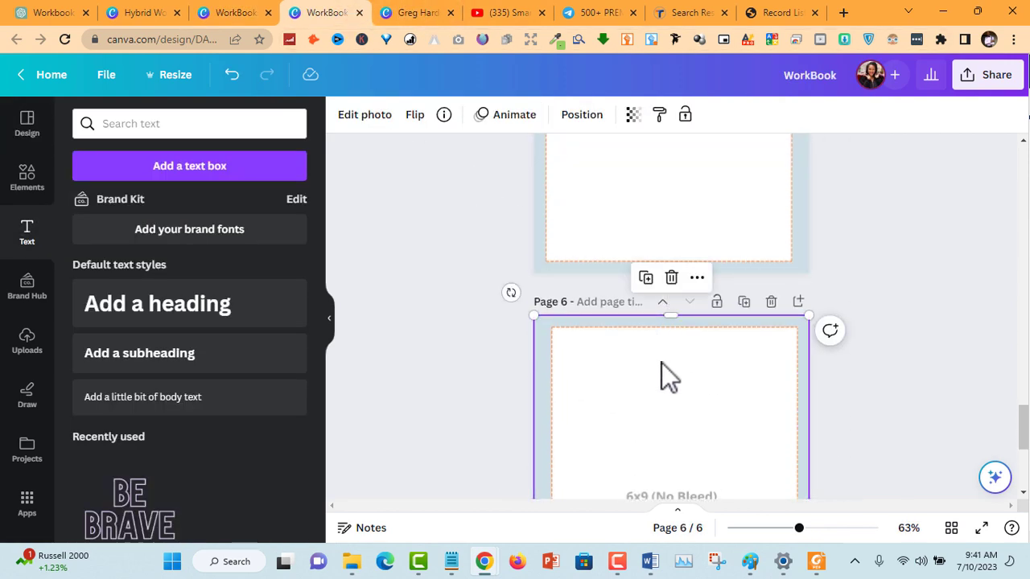
{"action": "type", "text": "This Book Belongs To"}
{"action": "left_click_drag", "start_coordinate": [684, 487], "coordinate": [690, 434]}
Search the element library for "floral" in the new workbook.
{"action": "left_click", "coordinate": [239, 12]}
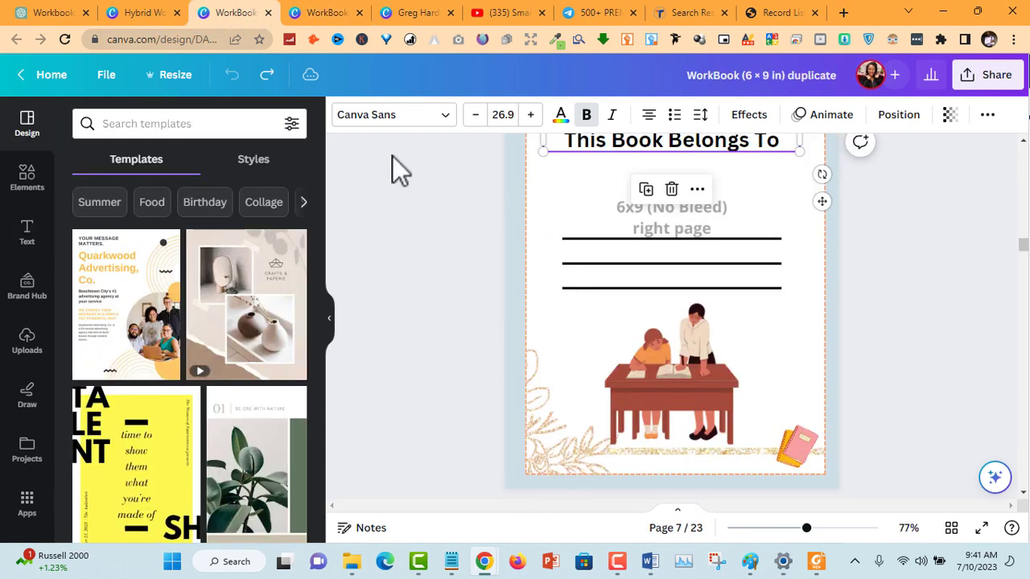
{"action": "left_click", "coordinate": [327, 13]}
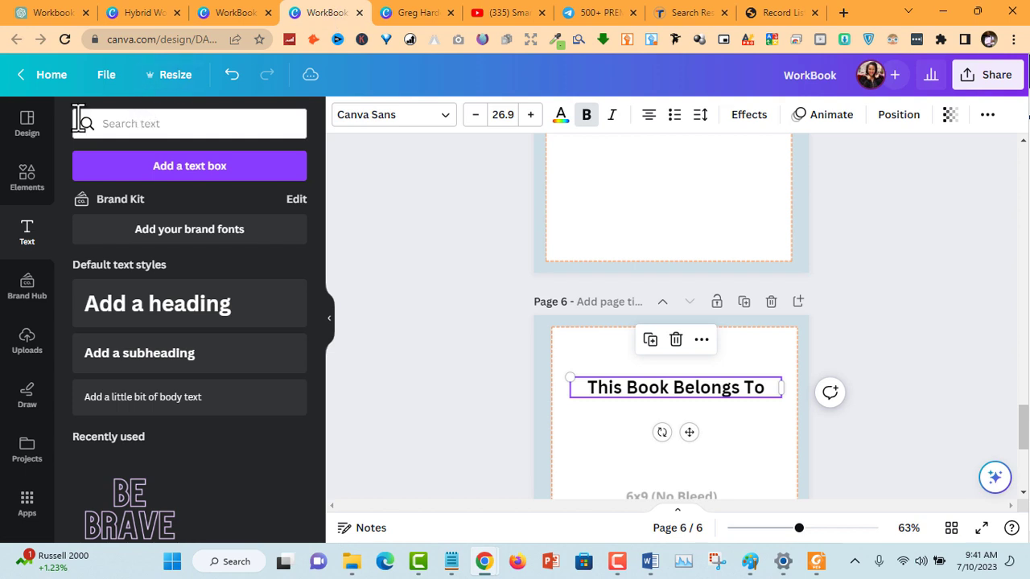
{"action": "double_click", "coordinate": [18, 187]}
{"action": "left_click", "coordinate": [246, 129]}
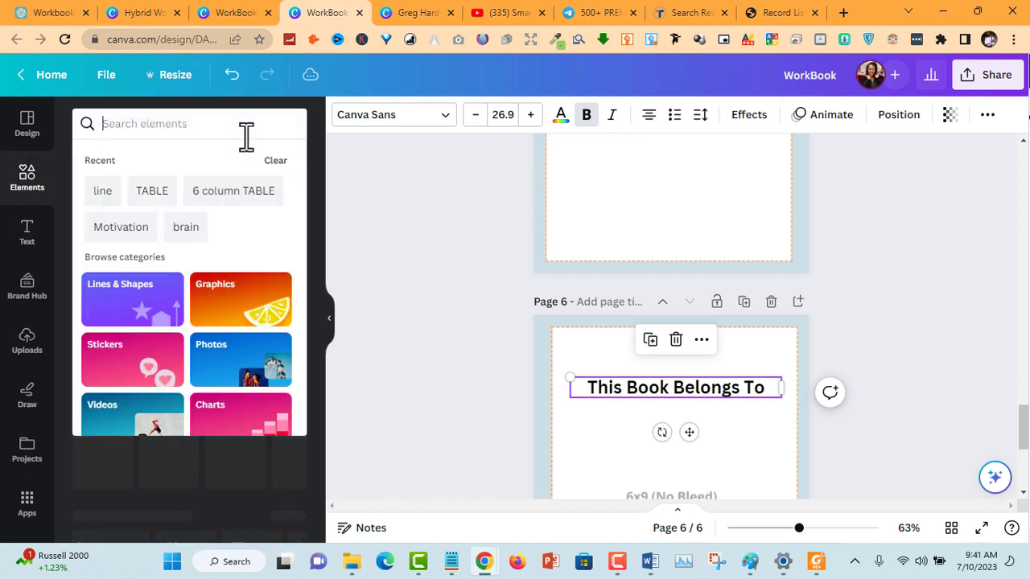
{"action": "type", "text": "fl"}
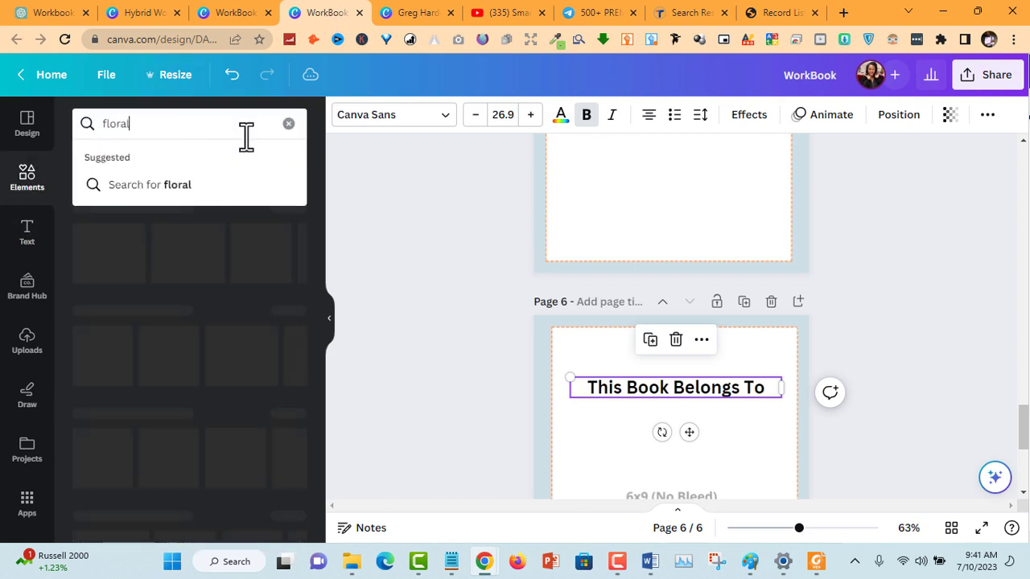
{"action": "type", "text": "oral"}
{"action": "key", "text": "Return"}
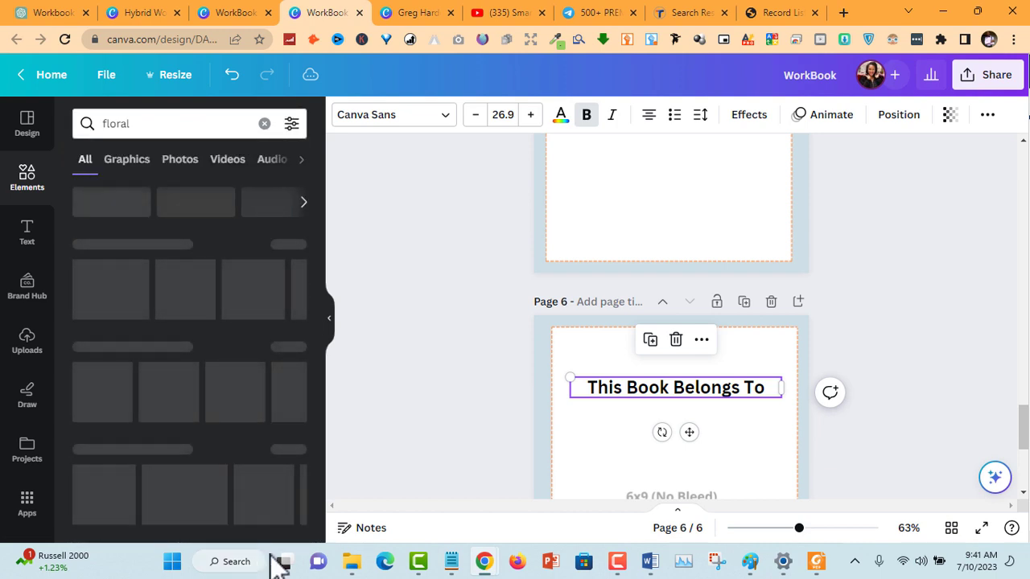
Check the artwork on the duplicate's "This Book Belongs To" page and narrow the new workbook's element search to "Floral border".
{"action": "left_click", "coordinate": [232, 12]}
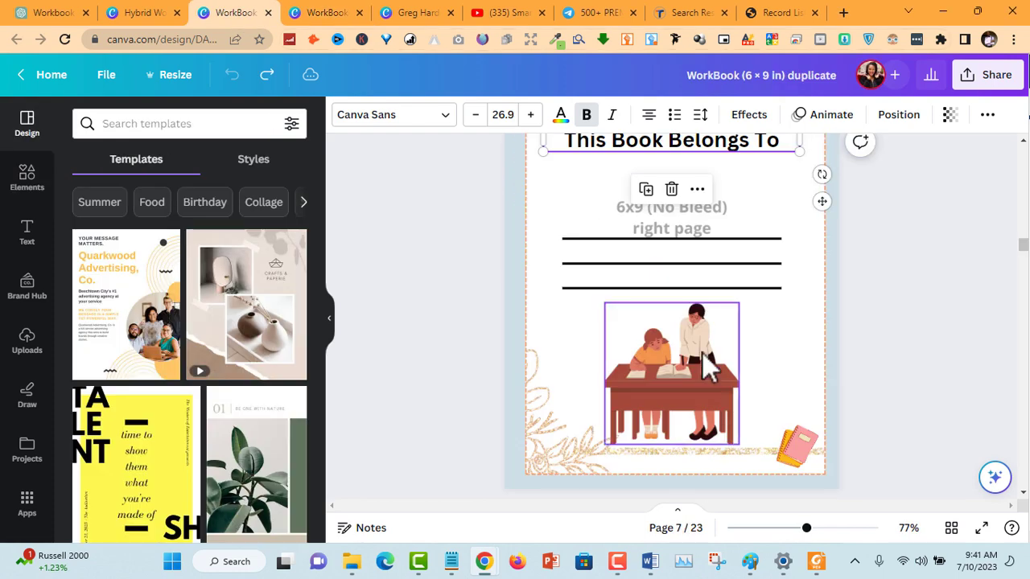
{"action": "left_click", "coordinate": [660, 270]}
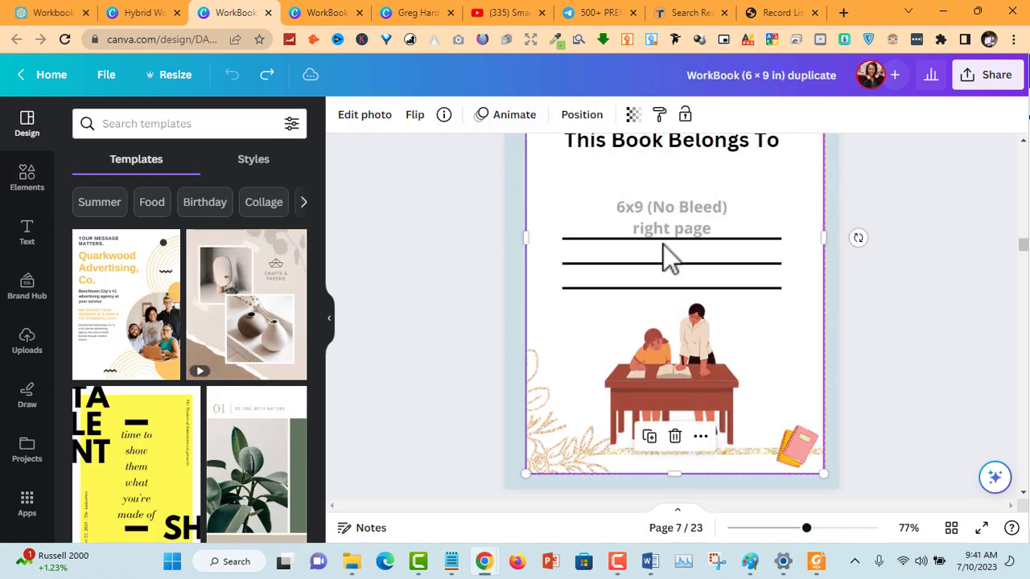
{"action": "double_click", "coordinate": [663, 244]}
{"action": "key", "text": "Escape"}
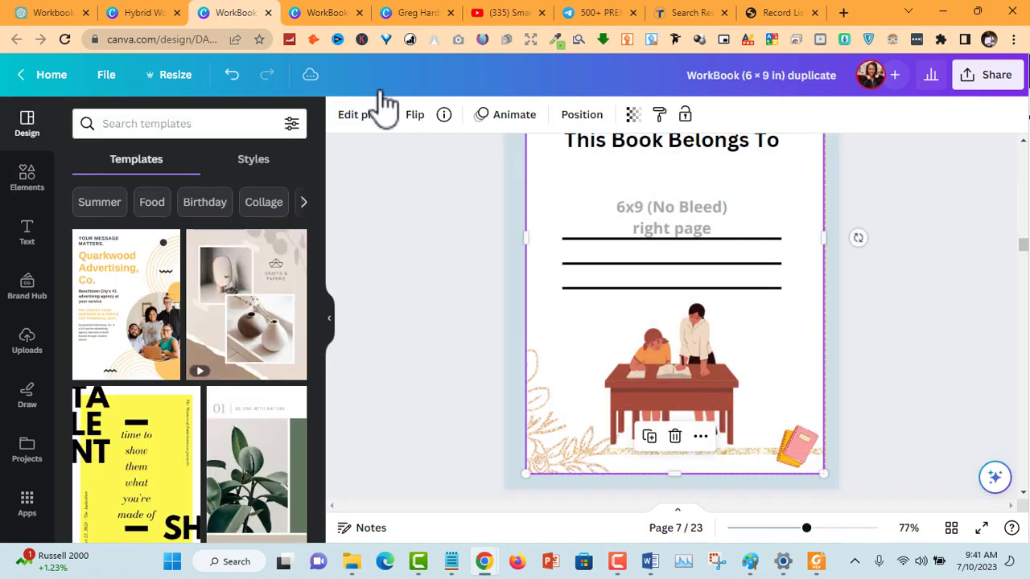
{"action": "left_click", "coordinate": [338, 13]}
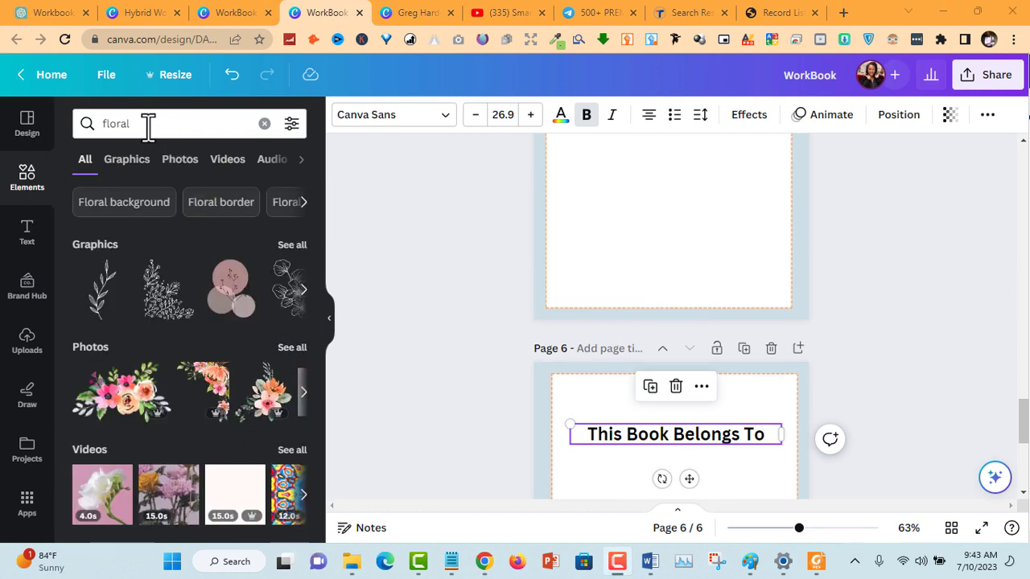
{"action": "left_click", "coordinate": [230, 208]}
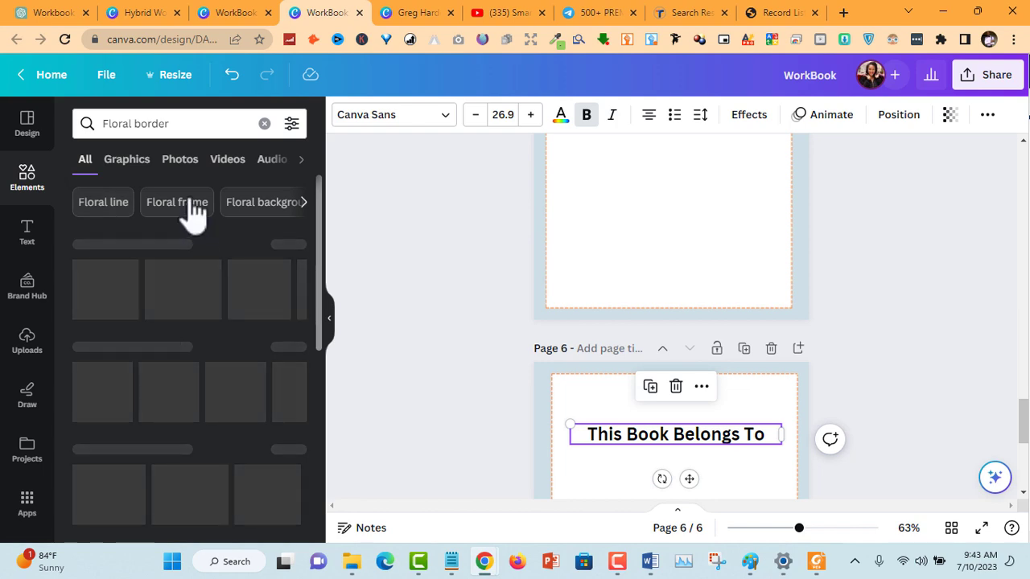
Shrink the gold floral border on page 7 of the duplicate workbook to about half its width, keeping its lower-left corner in place.
{"action": "left_click", "coordinate": [241, 12]}
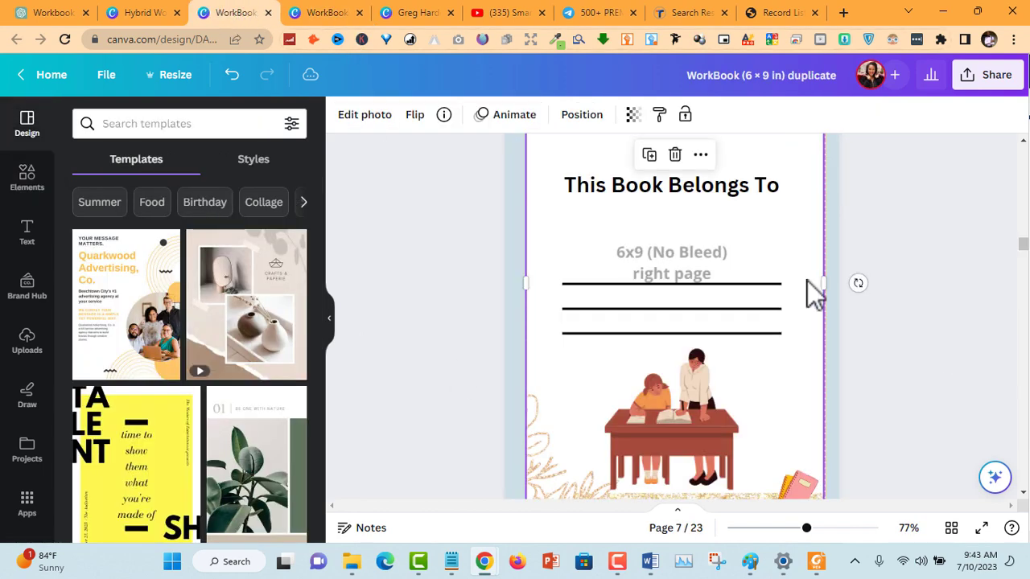
{"action": "scroll", "coordinate": [768, 292], "scroll_direction": "down", "scroll_amount": 3}
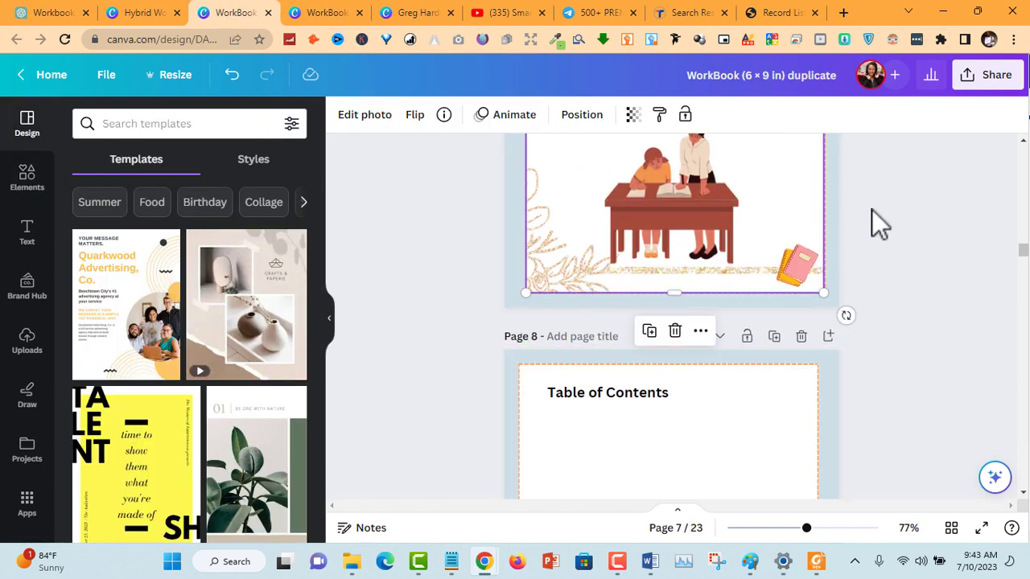
{"action": "scroll", "coordinate": [872, 211], "scroll_direction": "up", "scroll_amount": 3}
{"action": "scroll", "coordinate": [881, 193], "scroll_direction": "up", "scroll_amount": 3}
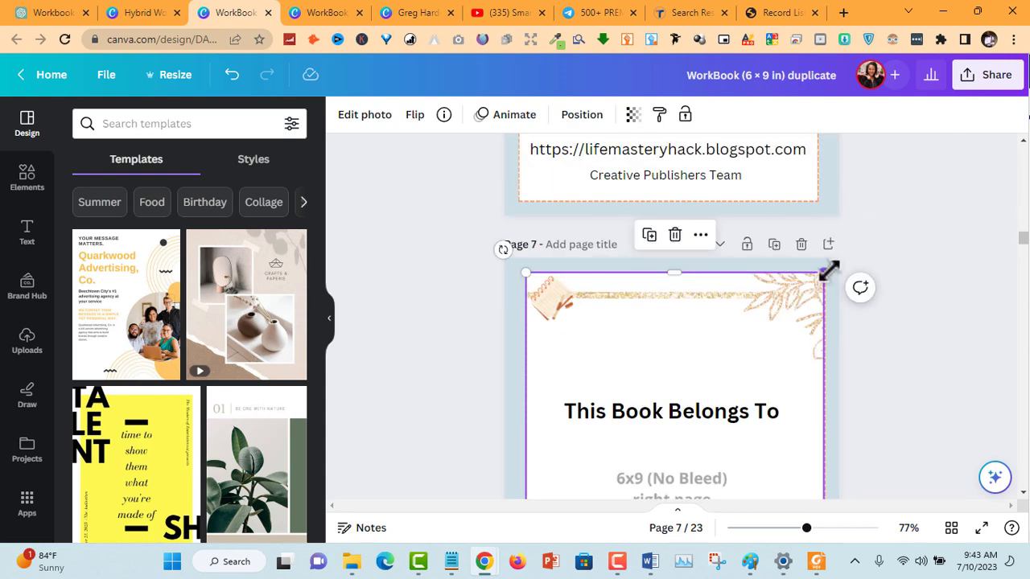
{"action": "left_click_drag", "start_coordinate": [828, 271], "coordinate": [650, 330]}
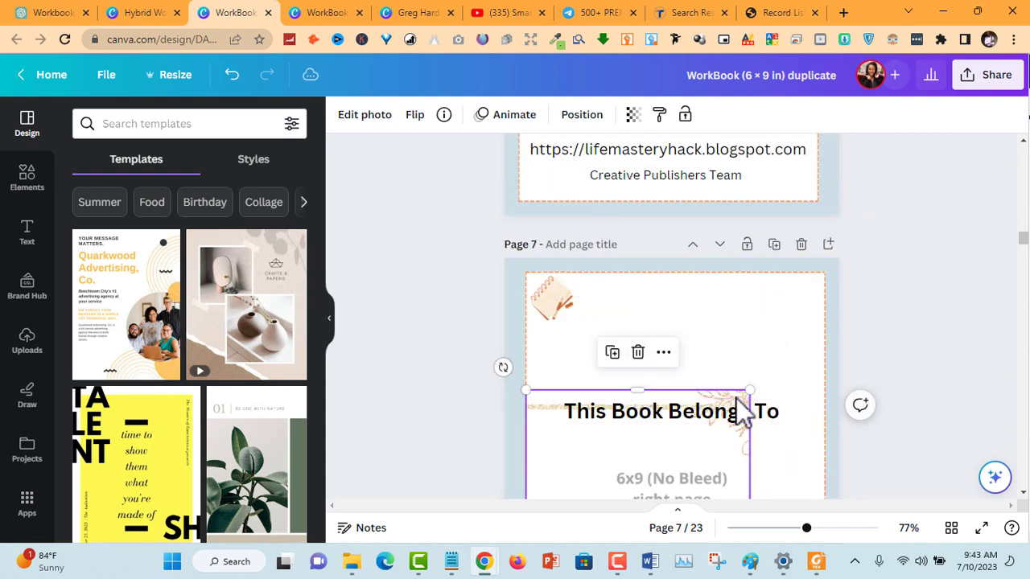
{"action": "left_click_drag", "start_coordinate": [749, 391], "coordinate": [575, 463]}
Undo the last resize of the gold floral border on page 7 of the duplicate workbook.
{"action": "scroll", "coordinate": [933, 333], "scroll_direction": "down", "scroll_amount": 1}
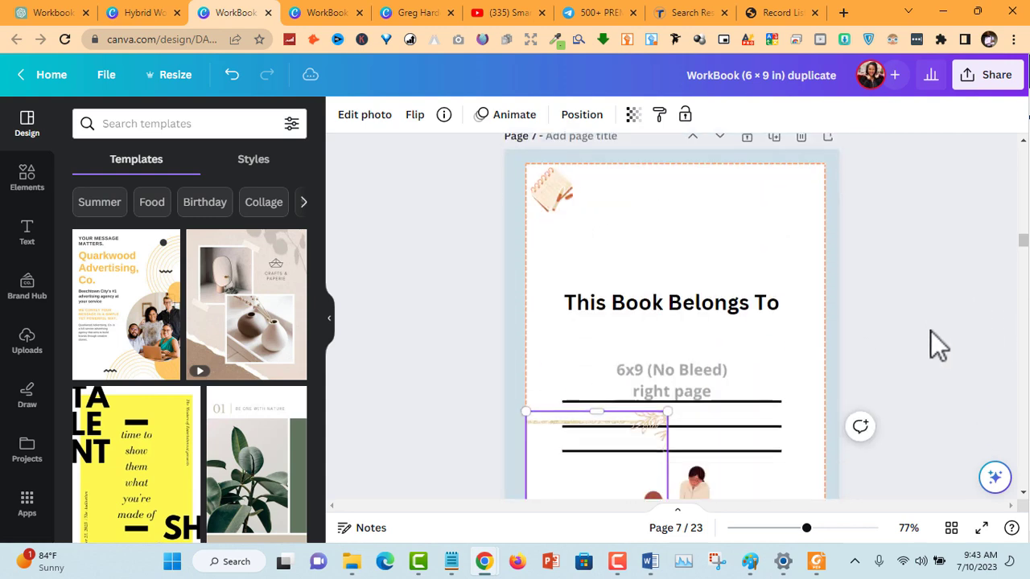
{"action": "scroll", "coordinate": [933, 346], "scroll_direction": "down", "scroll_amount": 1}
{"action": "left_click", "coordinate": [690, 384]}
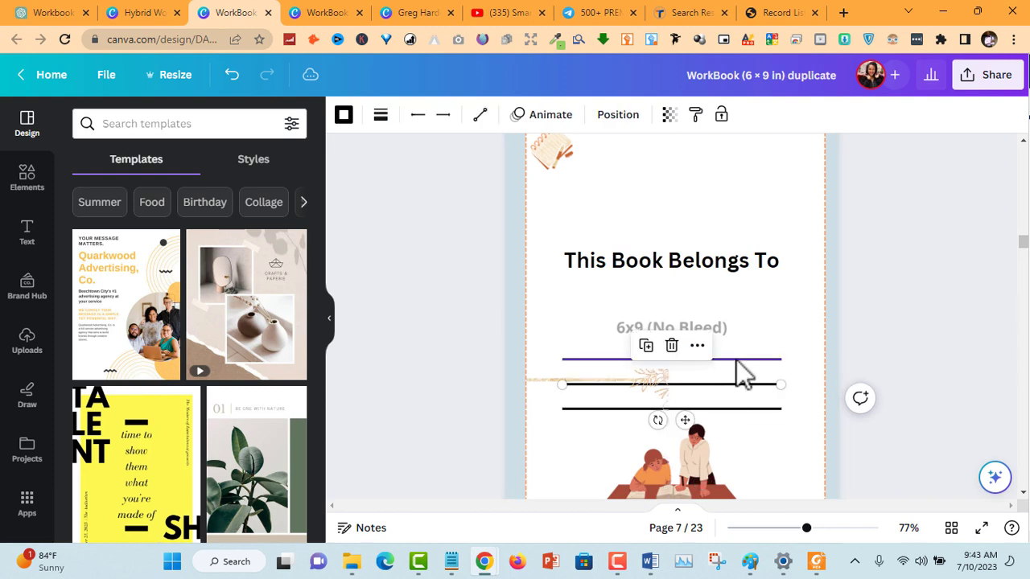
{"action": "key", "text": "ctrl+z"}
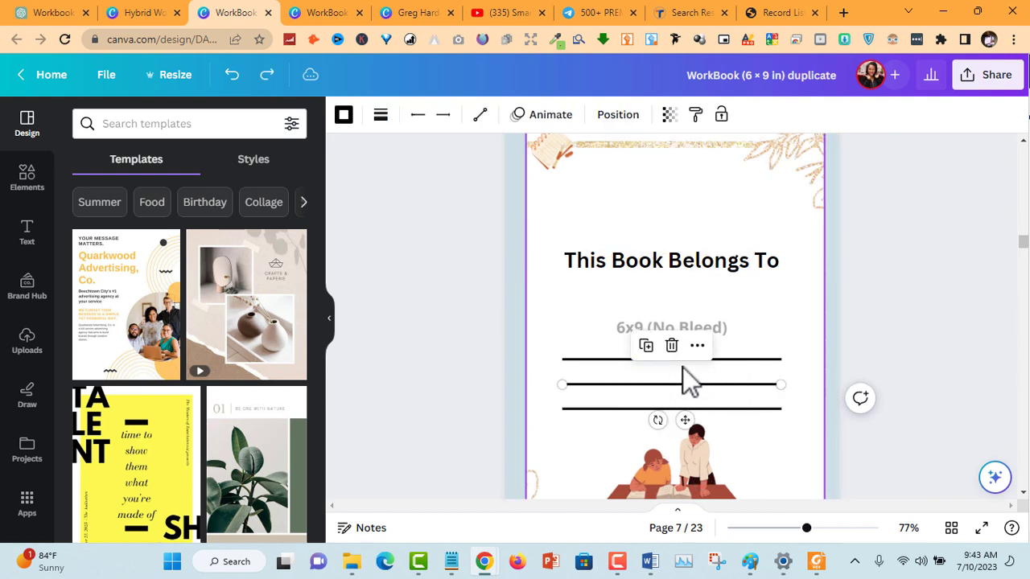
Return to the new workbook and browse the "Floral border" and "Flower border" elements for a suitable page frame.
{"action": "left_click", "coordinate": [322, 13]}
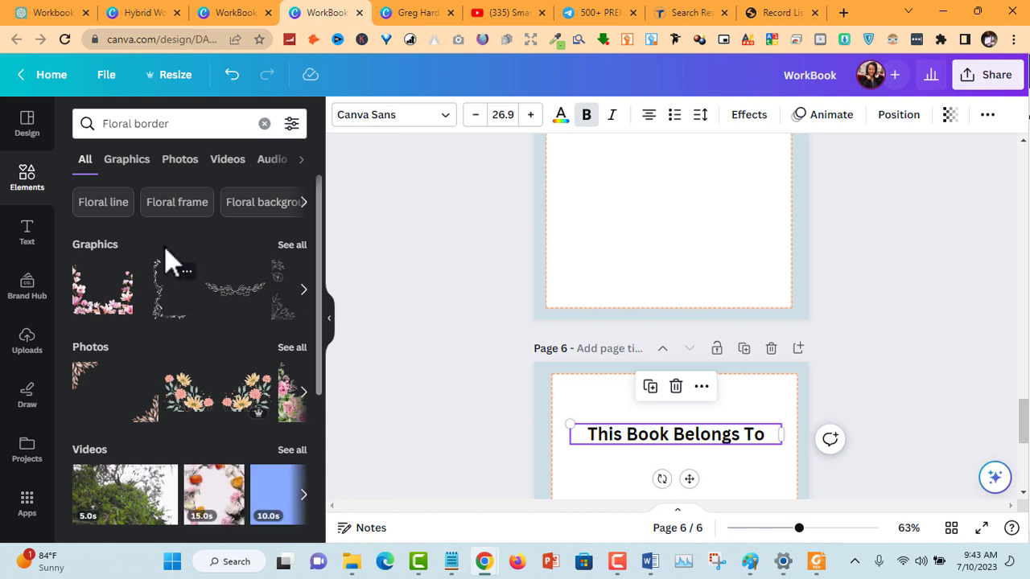
{"action": "scroll", "coordinate": [232, 231], "scroll_direction": "down", "scroll_amount": 3}
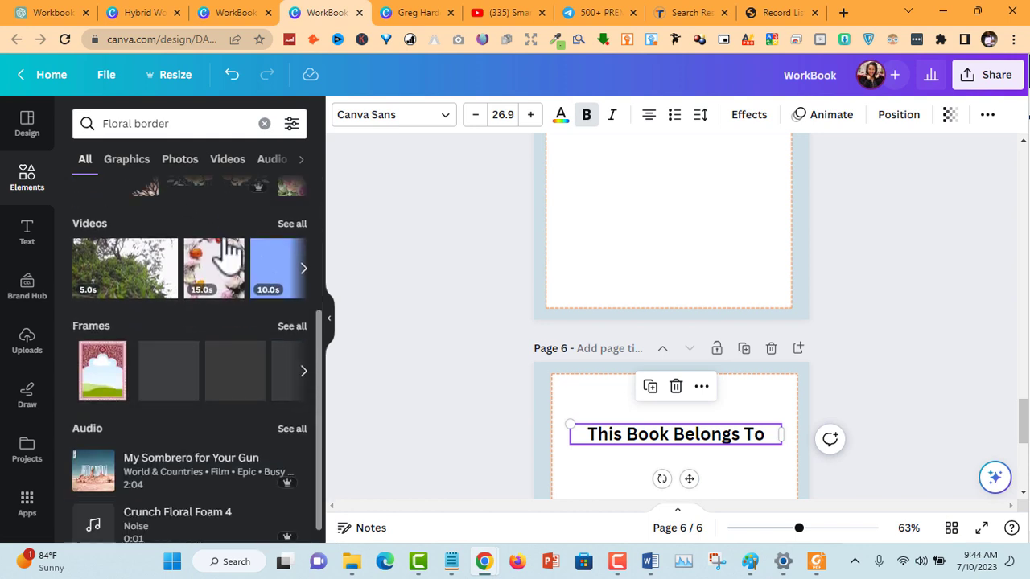
{"action": "scroll", "coordinate": [199, 315], "scroll_direction": "up", "scroll_amount": 3}
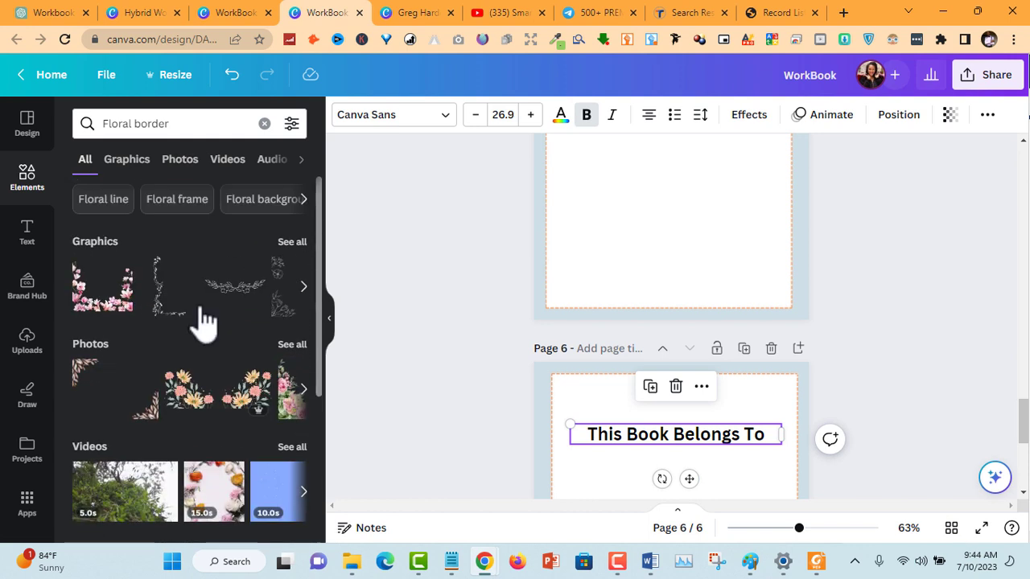
{"action": "left_click", "coordinate": [304, 203]}
{"action": "left_click", "coordinate": [240, 206]}
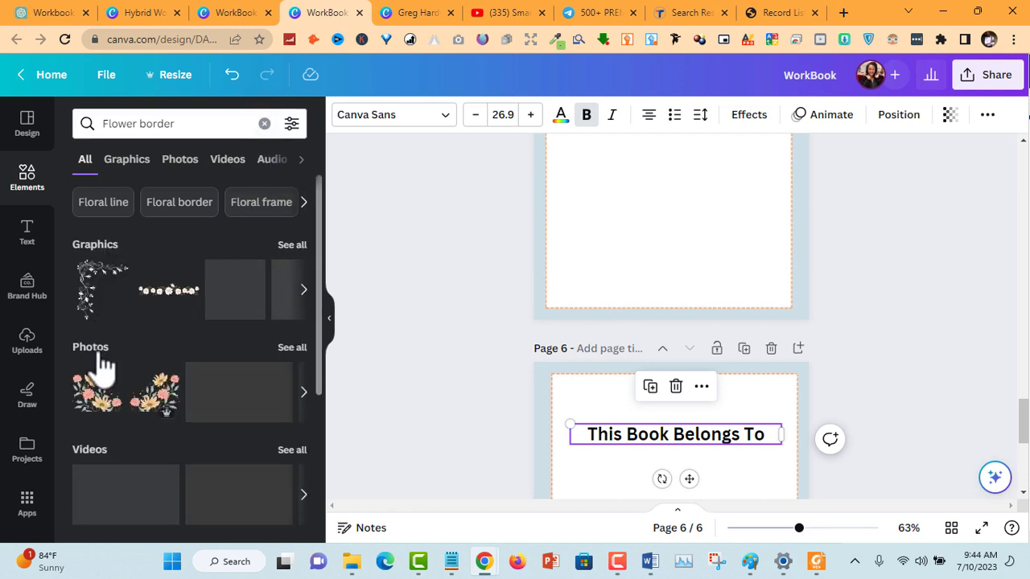
{"action": "scroll", "coordinate": [113, 369], "scroll_direction": "down", "scroll_amount": 3}
{"action": "scroll", "coordinate": [161, 370], "scroll_direction": "up", "scroll_amount": 3}
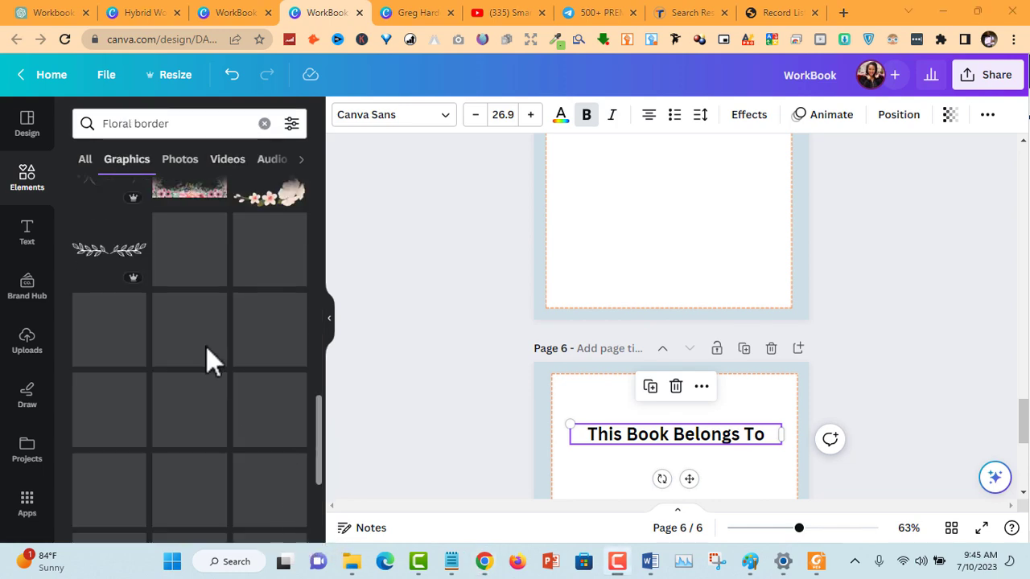
Add the gold double-line frame with pink roses to page 6, enlarge it slightly and align it with the page's upper-left margin corner.
{"action": "scroll", "coordinate": [202, 330], "scroll_direction": "up", "scroll_amount": 4}
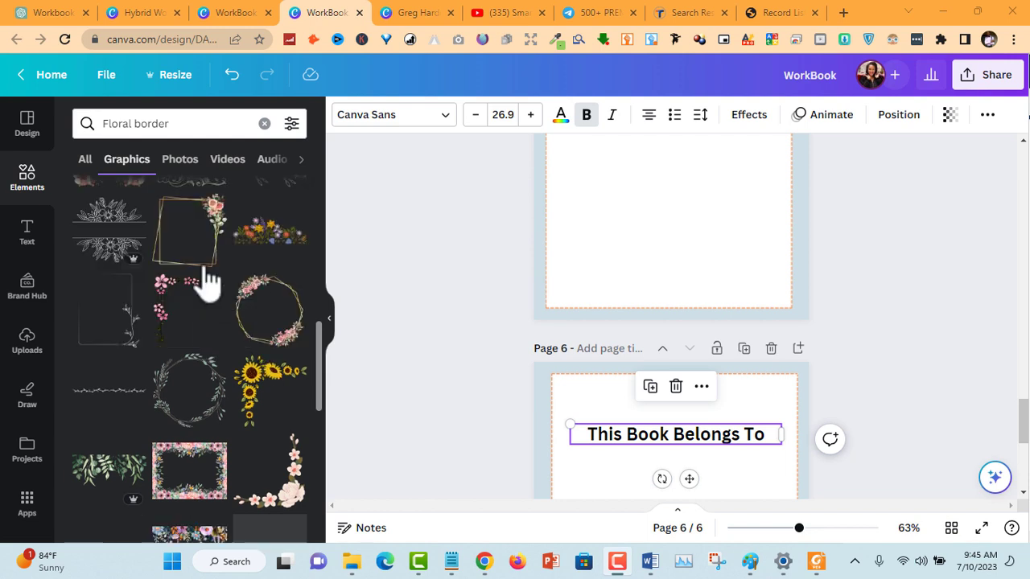
{"action": "left_click", "coordinate": [197, 249]}
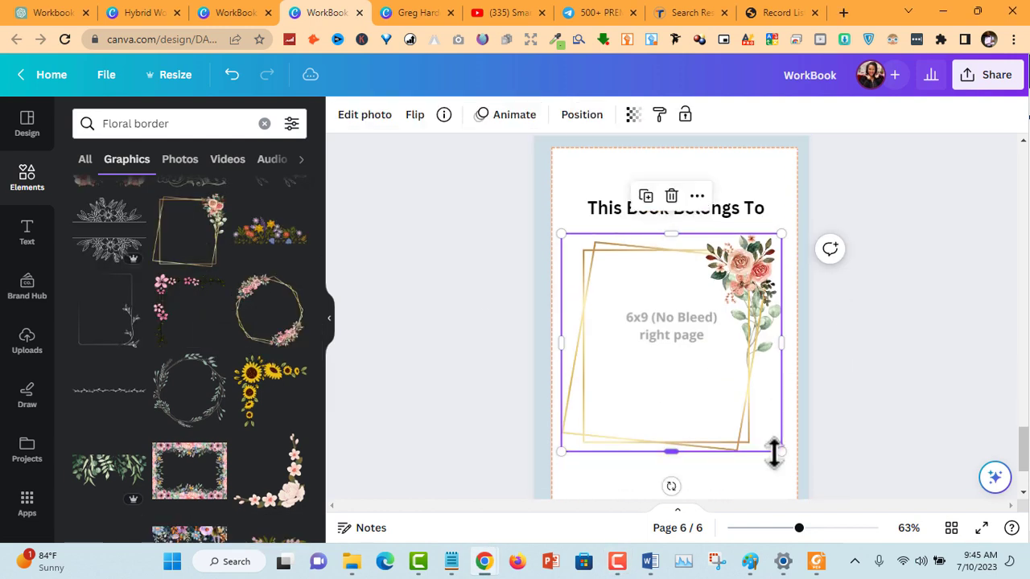
{"action": "scroll", "coordinate": [791, 437], "scroll_direction": "down", "scroll_amount": 3}
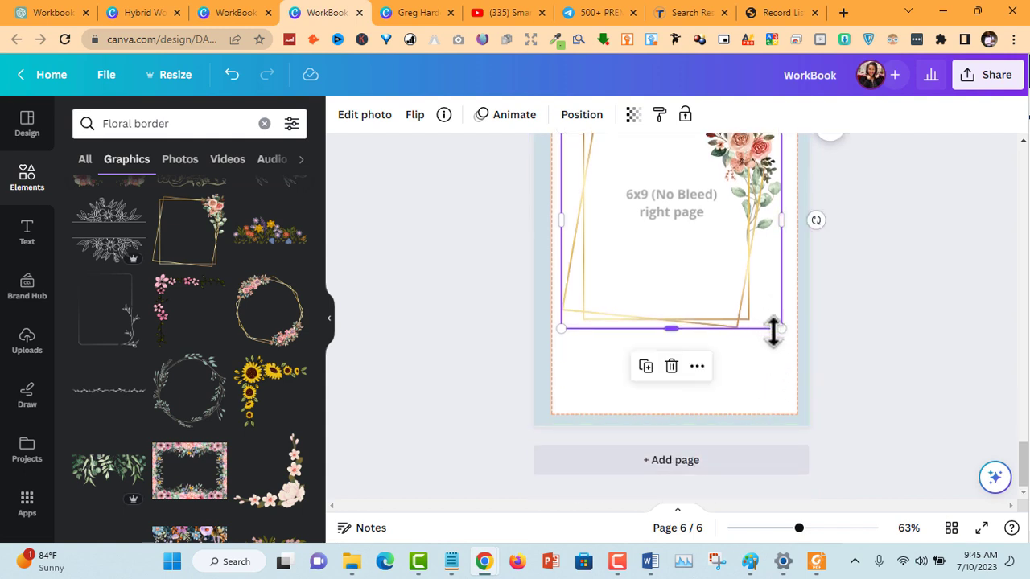
{"action": "left_click_drag", "start_coordinate": [779, 330], "coordinate": [770, 364]}
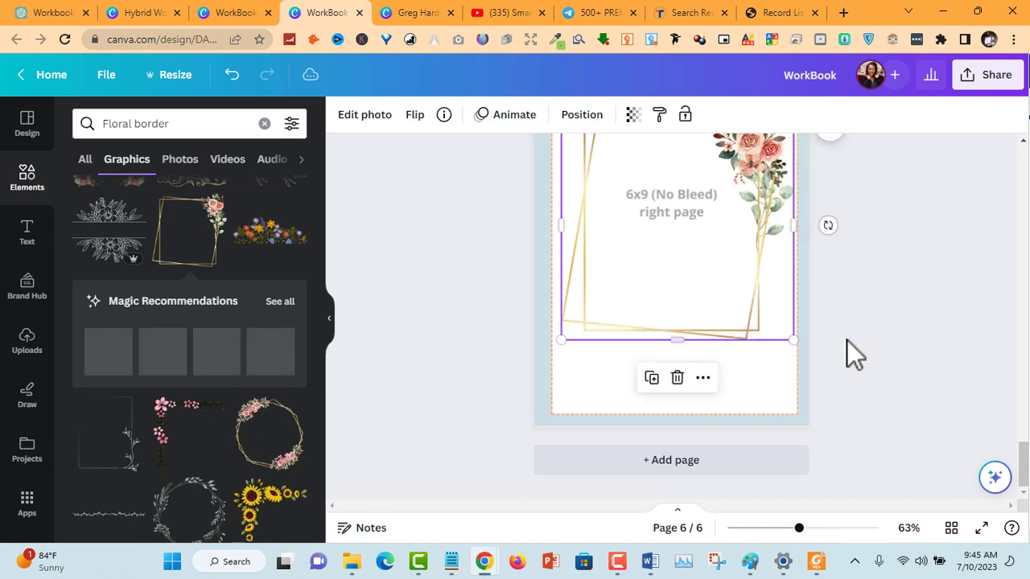
{"action": "scroll", "coordinate": [847, 340], "scroll_direction": "up", "scroll_amount": 3}
{"action": "left_click_drag", "start_coordinate": [727, 407], "coordinate": [719, 296]}
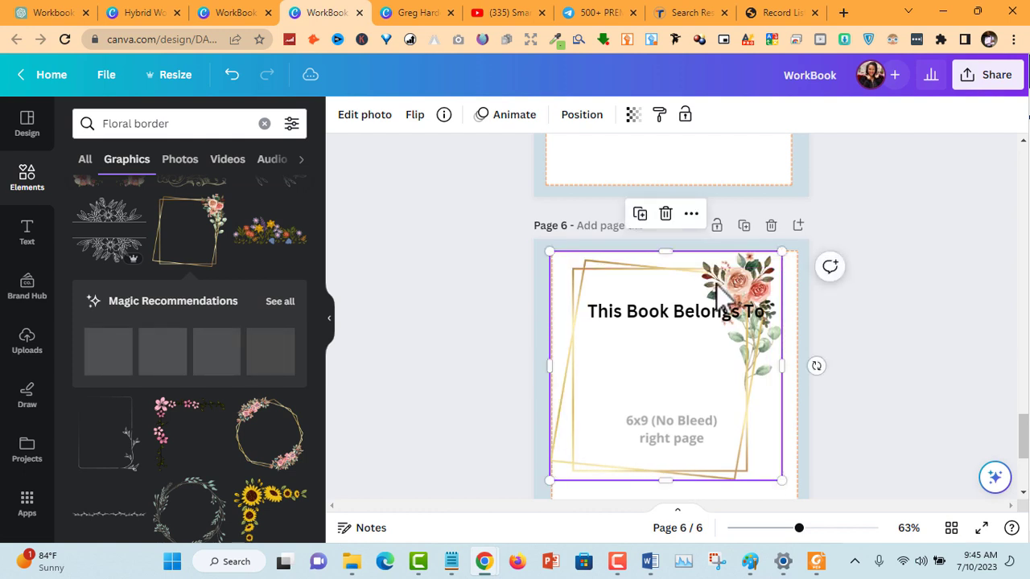
Stretch the gold rose frame to cover all of page 6, about 5.4 in wide and 9.2 in high.
{"action": "left_click_drag", "start_coordinate": [681, 483], "coordinate": [683, 563]}
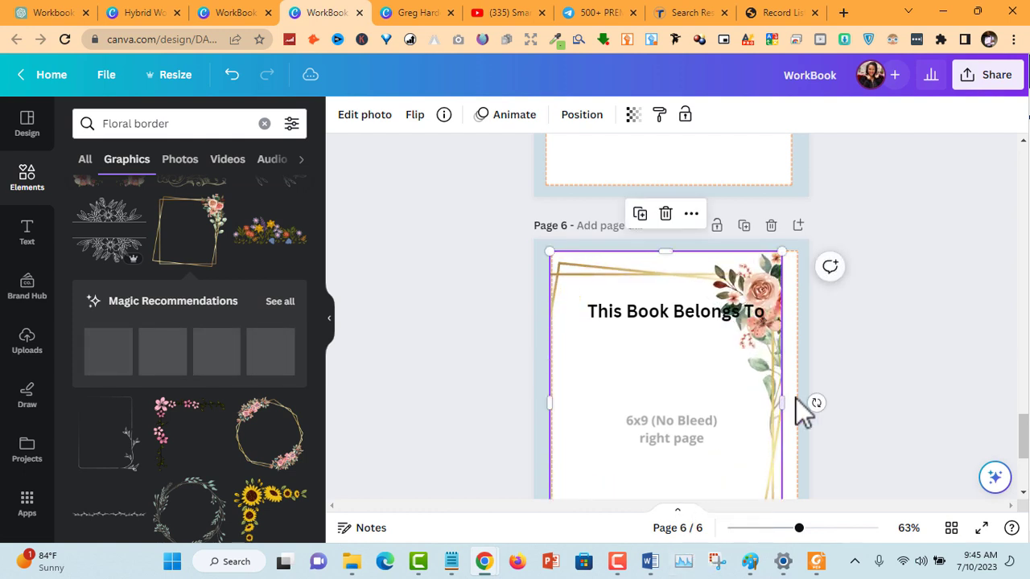
{"action": "scroll", "coordinate": [780, 407], "scroll_direction": "down", "scroll_amount": 3}
{"action": "left_click_drag", "start_coordinate": [692, 328], "coordinate": [693, 415]}
{"action": "scroll", "coordinate": [807, 362], "scroll_direction": "up", "scroll_amount": 3}
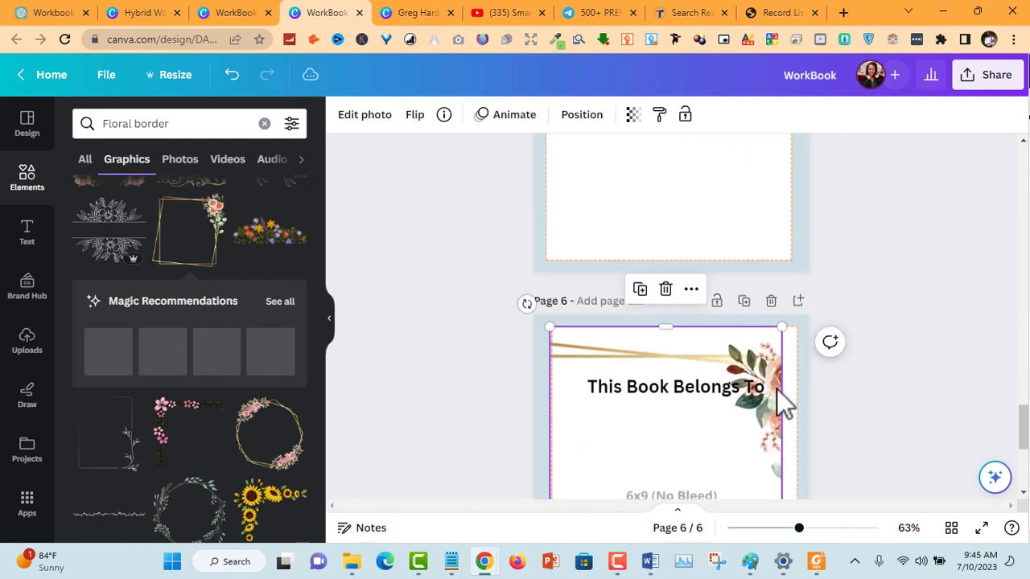
{"action": "scroll", "coordinate": [780, 407], "scroll_direction": "down", "scroll_amount": 1}
{"action": "left_click_drag", "start_coordinate": [780, 422], "coordinate": [797, 421]}
{"action": "left_click_drag", "start_coordinate": [768, 364], "coordinate": [771, 350]}
{"action": "scroll", "coordinate": [852, 352], "scroll_direction": "down", "scroll_amount": 3}
{"action": "left_click_drag", "start_coordinate": [712, 399], "coordinate": [679, 435]}
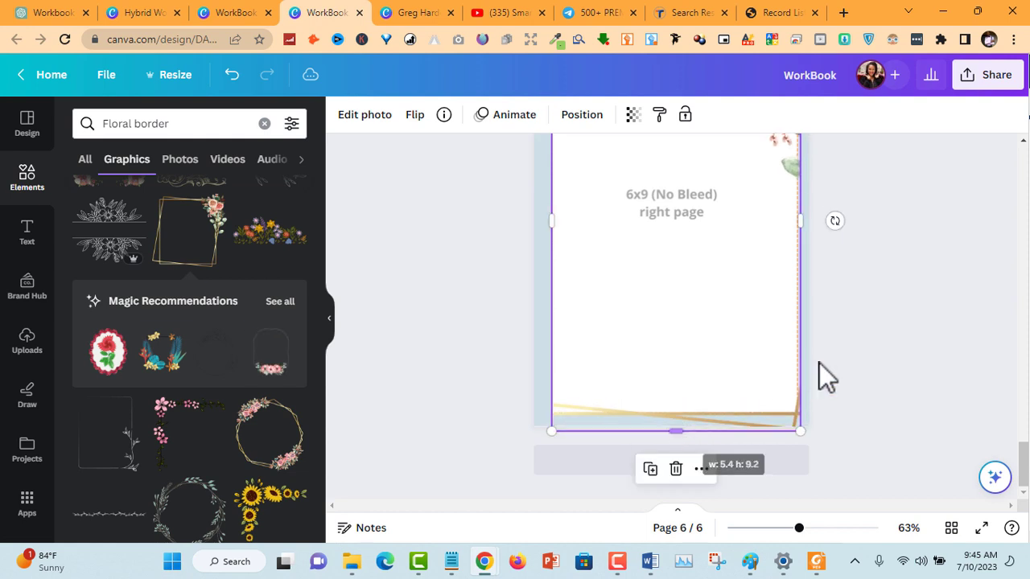
Move the "This Book Belongs To" heading down on page 6 so it sits well below the frame's upper edge.
{"action": "scroll", "coordinate": [896, 314], "scroll_direction": "up", "scroll_amount": 4}
{"action": "left_click_drag", "start_coordinate": [701, 390], "coordinate": [697, 431]}
{"action": "scroll", "coordinate": [829, 354], "scroll_direction": "down", "scroll_amount": 2}
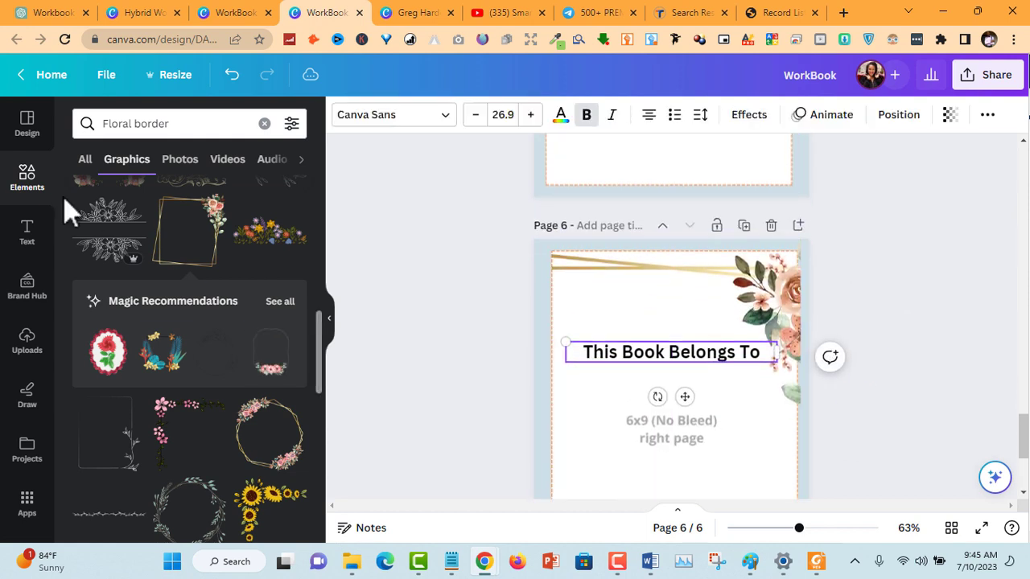
Search the elements for "Line", add a plain straight line to page 6, lengthen it and center it below the heading.
{"action": "left_click", "coordinate": [265, 126]}
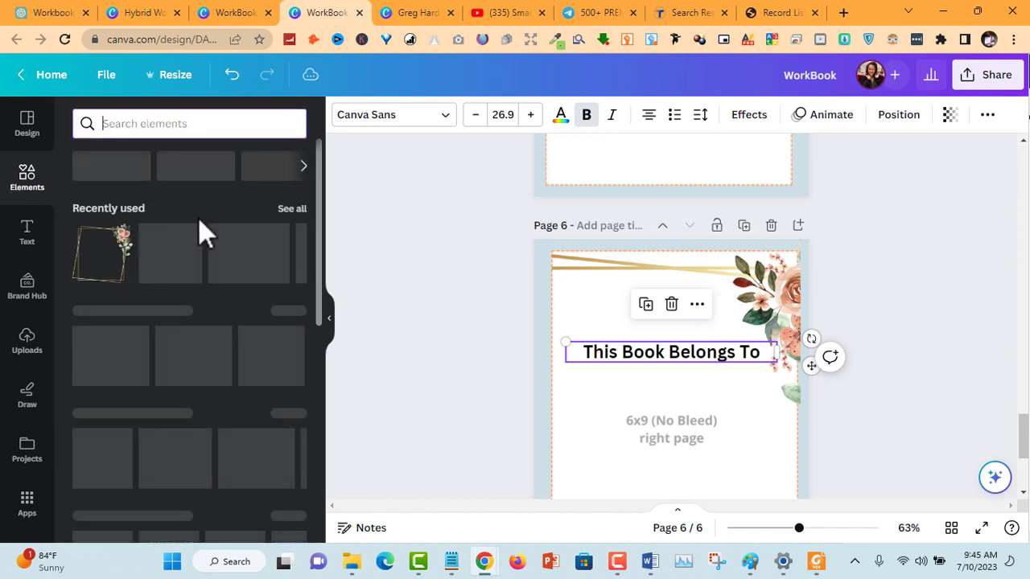
{"action": "left_click", "coordinate": [164, 126]}
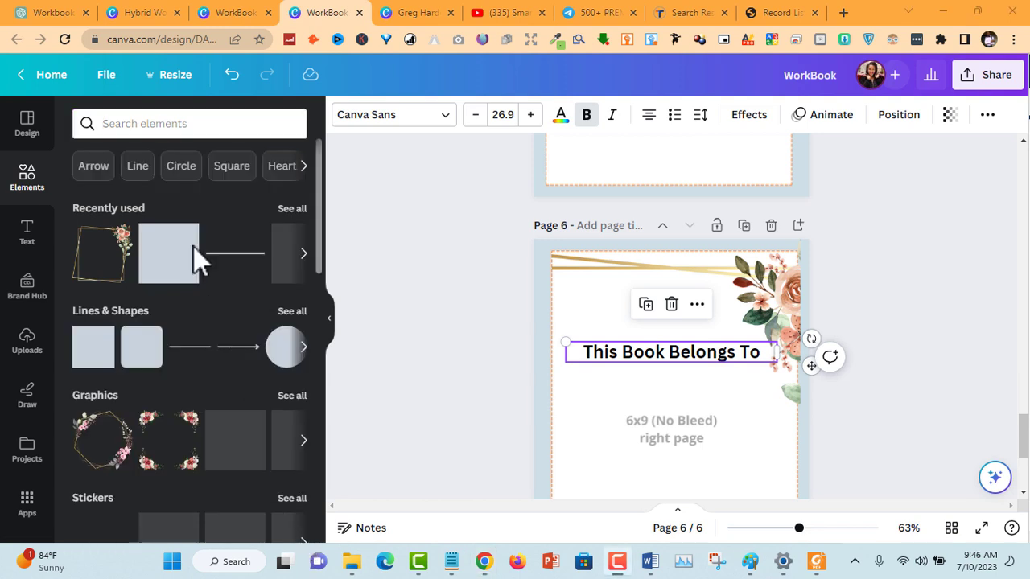
{"action": "left_click", "coordinate": [138, 165]}
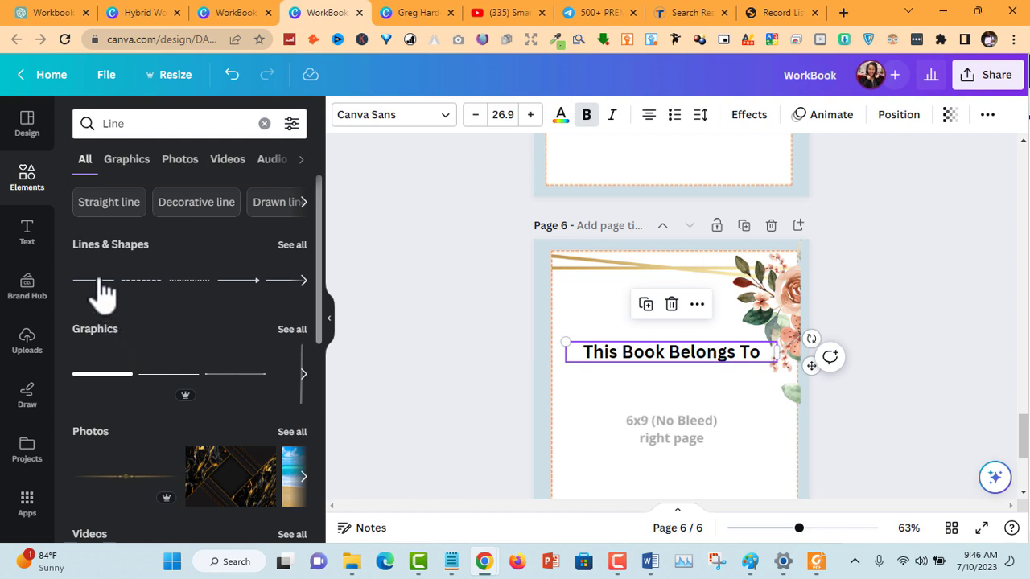
{"action": "left_click", "coordinate": [102, 281]}
{"action": "scroll", "coordinate": [889, 402], "scroll_direction": "down", "scroll_amount": 1}
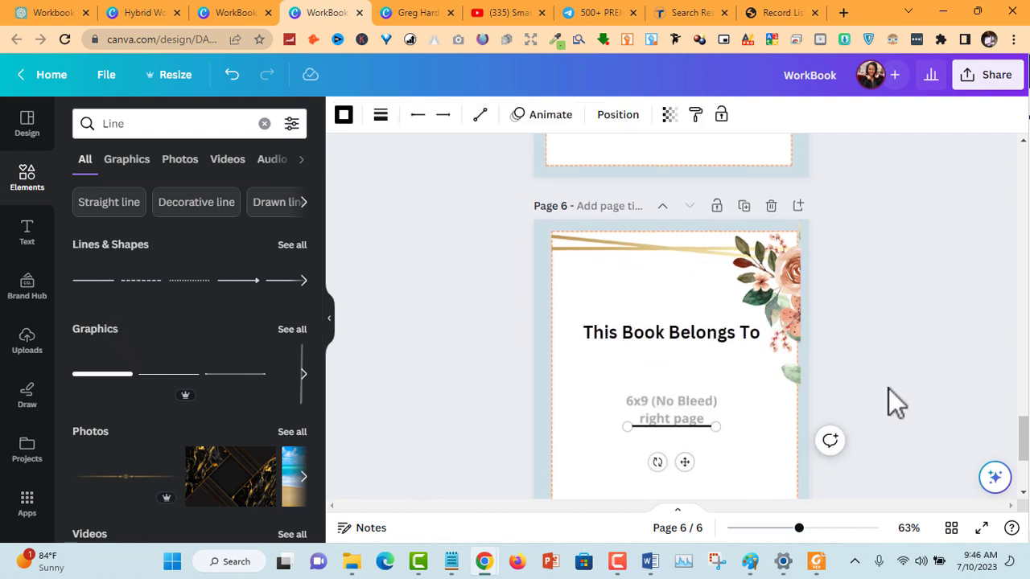
{"action": "scroll", "coordinate": [877, 378], "scroll_direction": "down", "scroll_amount": 3}
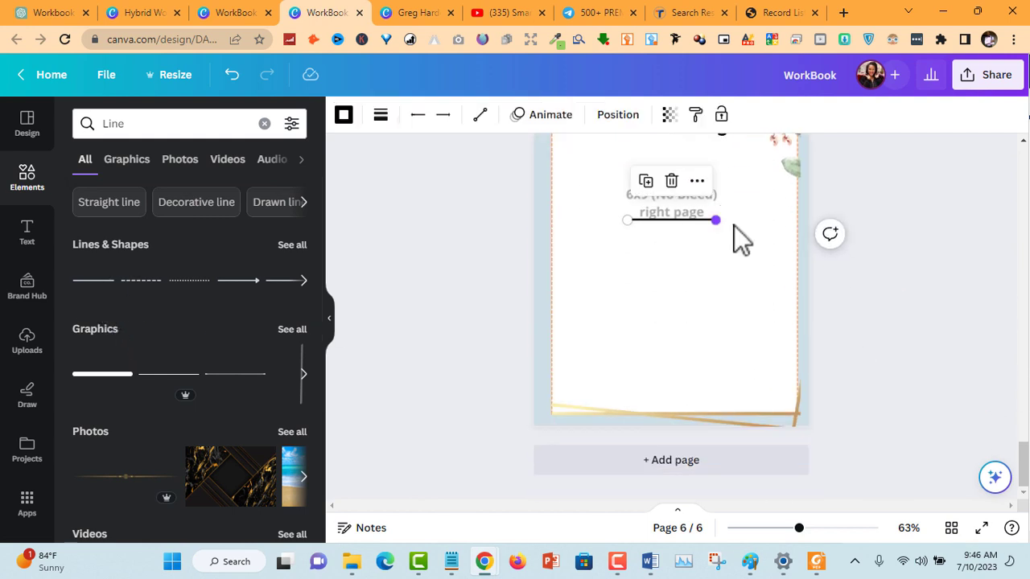
{"action": "left_click_drag", "start_coordinate": [734, 225], "coordinate": [794, 226]}
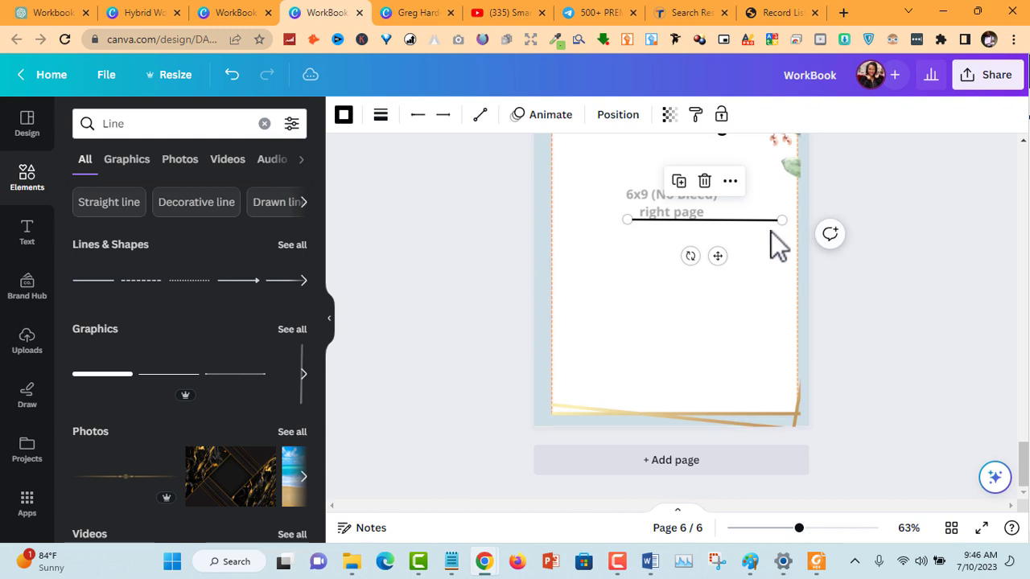
{"action": "left_click_drag", "start_coordinate": [717, 256], "coordinate": [685, 290]}
Duplicate the line twice on page 6 and stack the copies below it as three aligned writing lines.
{"action": "left_click", "coordinate": [646, 181]}
{"action": "left_click", "coordinate": [646, 181]}
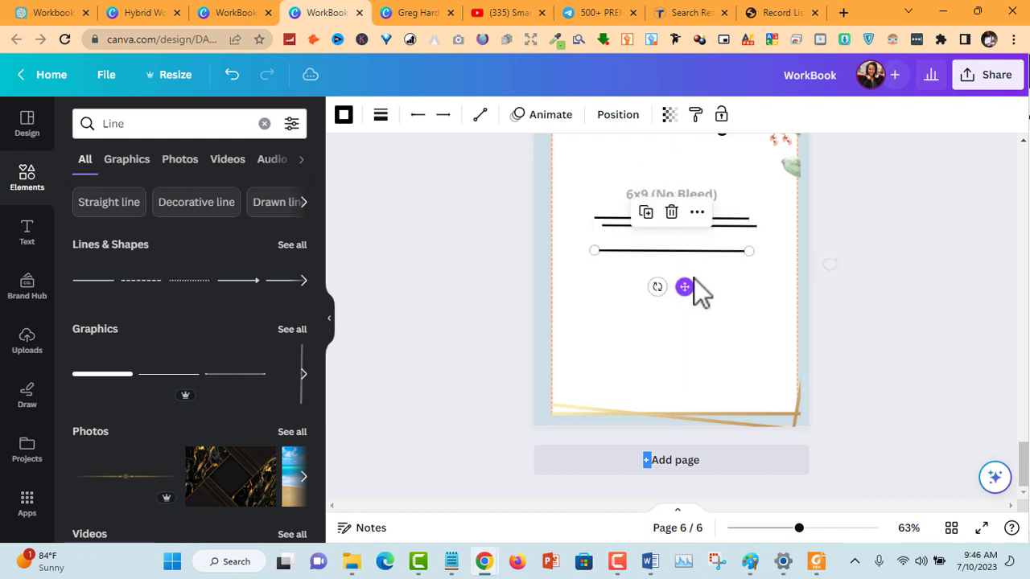
{"action": "left_click", "coordinate": [714, 226]}
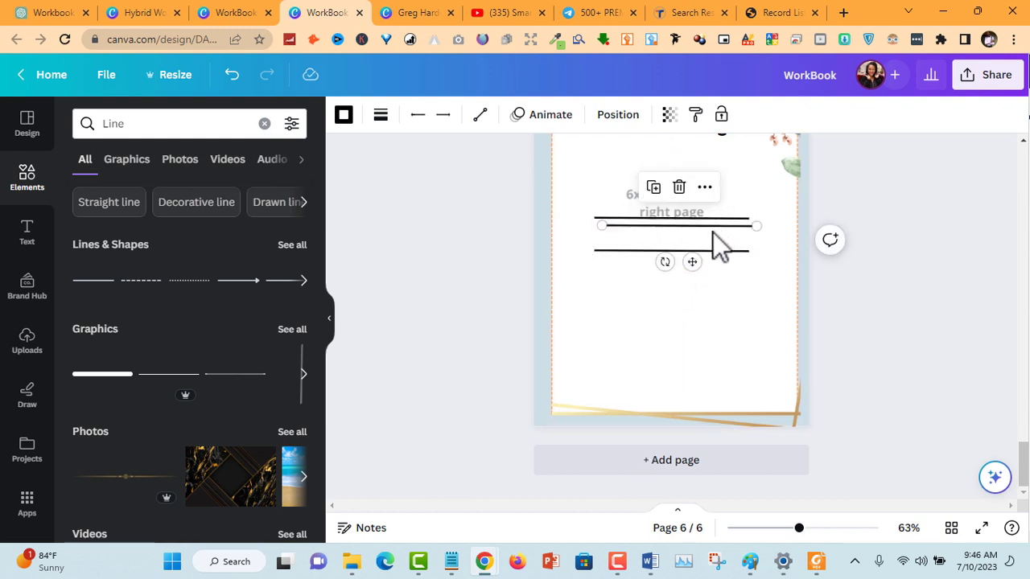
{"action": "left_click_drag", "start_coordinate": [713, 231], "coordinate": [709, 235]}
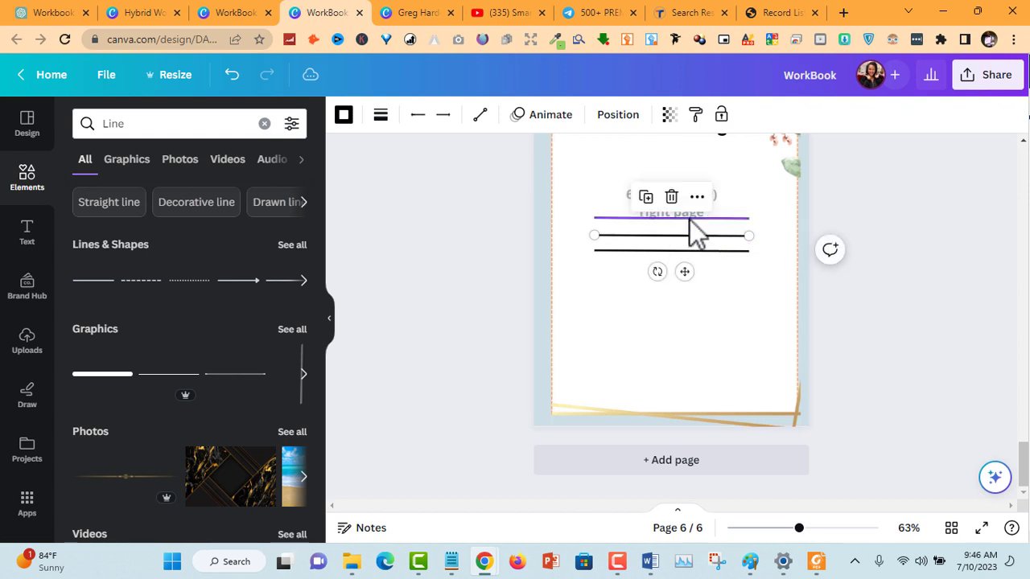
{"action": "left_click", "coordinate": [876, 231]}
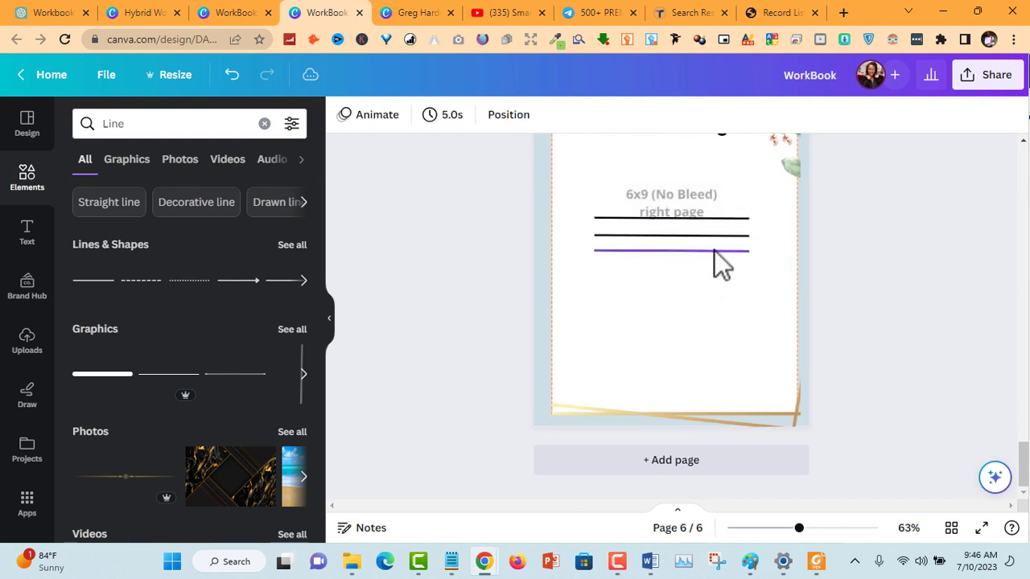
Check the finished "This Book Belongs To" page and add a blank page after page 6.
{"action": "scroll", "coordinate": [853, 273], "scroll_direction": "up", "scroll_amount": 3}
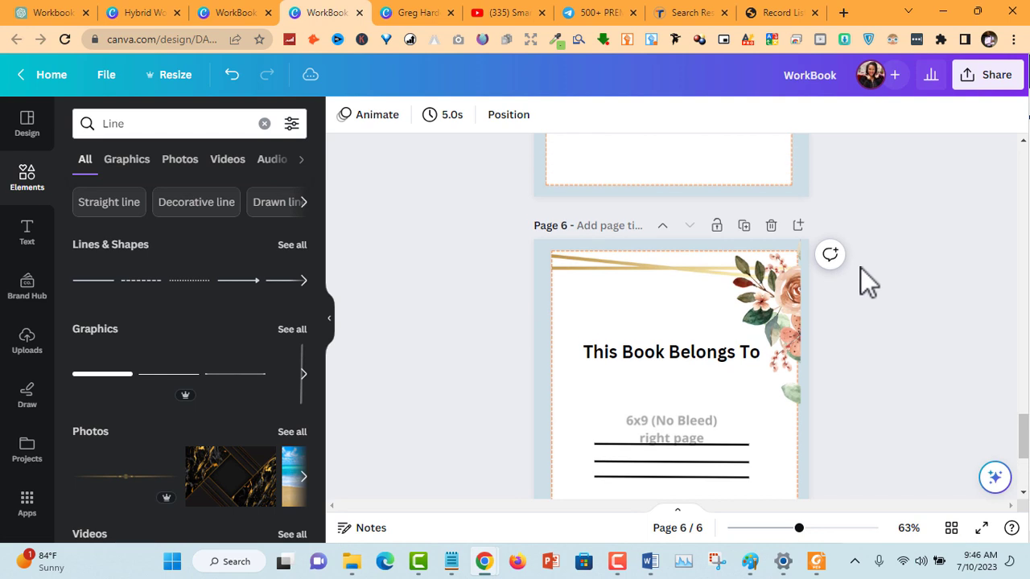
{"action": "scroll", "coordinate": [696, 402], "scroll_direction": "down", "scroll_amount": 2}
{"action": "scroll", "coordinate": [766, 378], "scroll_direction": "down", "scroll_amount": 2}
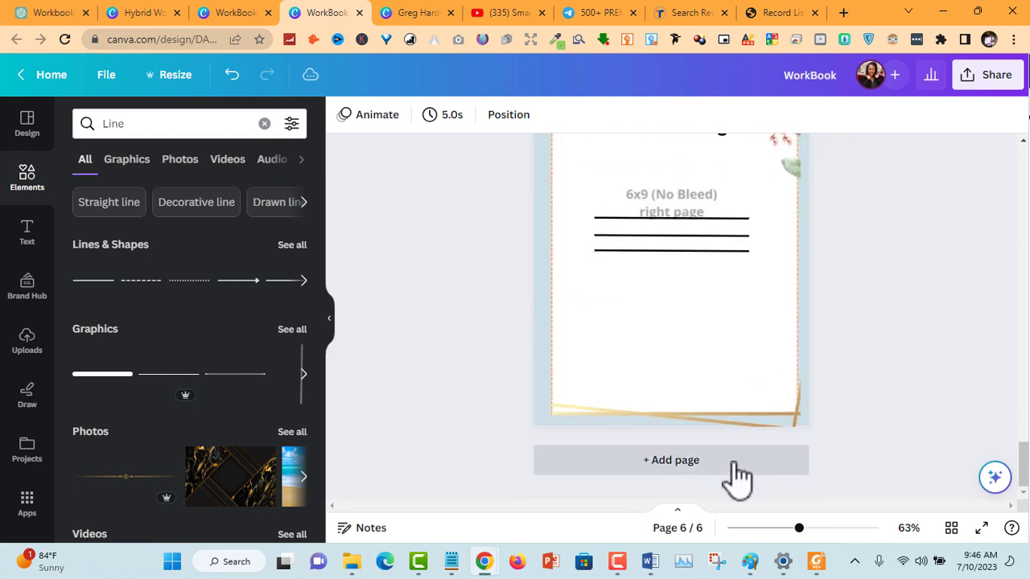
{"action": "left_click", "coordinate": [729, 460]}
Copy the 6x9 (No Bleed) left-page template from page 5 onto the blank page 7.
{"action": "scroll", "coordinate": [849, 386], "scroll_direction": "up", "scroll_amount": 4}
{"action": "scroll", "coordinate": [774, 354], "scroll_direction": "up", "scroll_amount": 2}
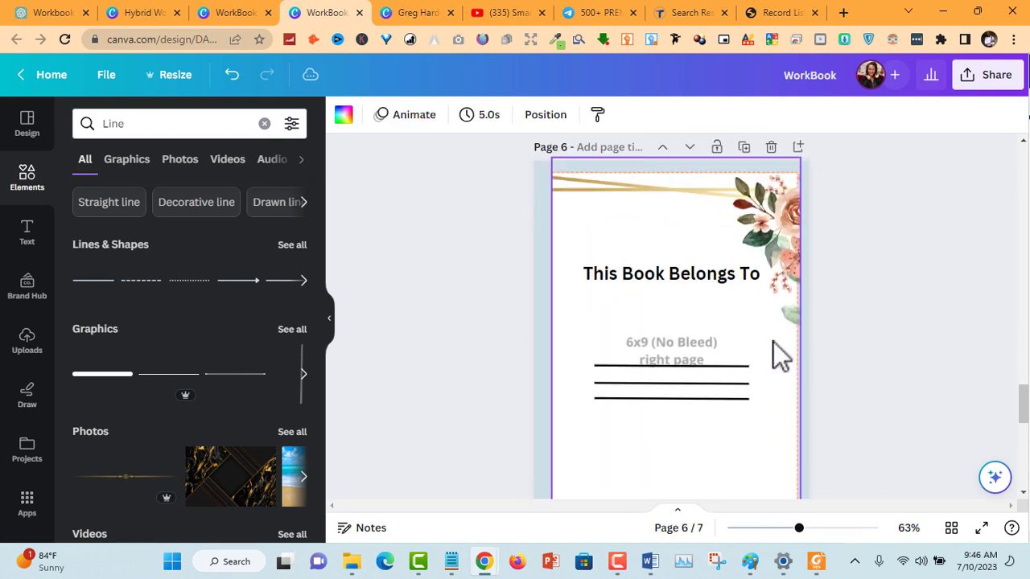
{"action": "scroll", "coordinate": [757, 241], "scroll_direction": "up", "scroll_amount": 3}
{"action": "left_click", "coordinate": [766, 280]}
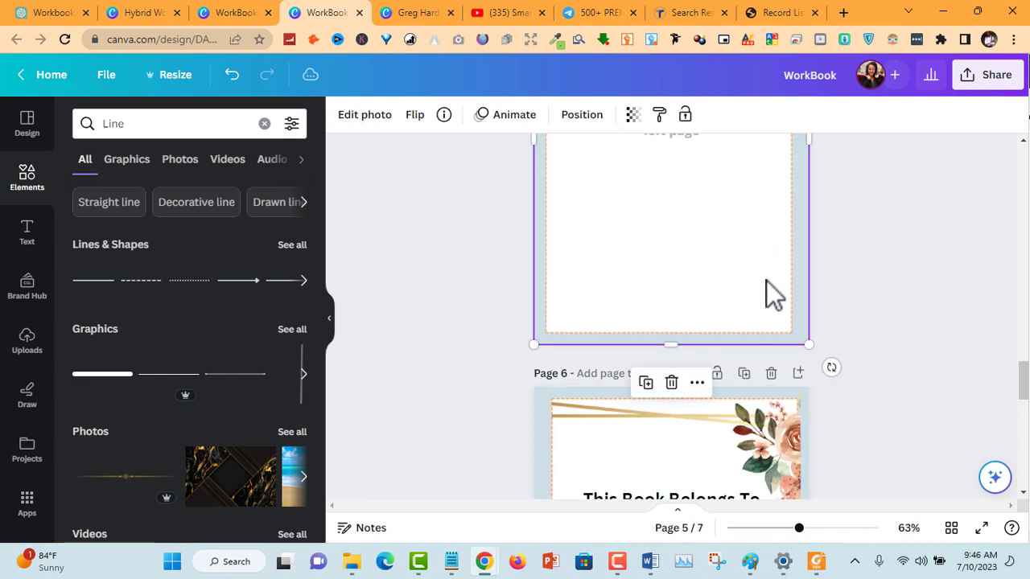
{"action": "scroll", "coordinate": [788, 354], "scroll_direction": "down", "scroll_amount": 5}
{"action": "scroll", "coordinate": [782, 392], "scroll_direction": "down", "scroll_amount": 2}
{"action": "left_click", "coordinate": [660, 427]}
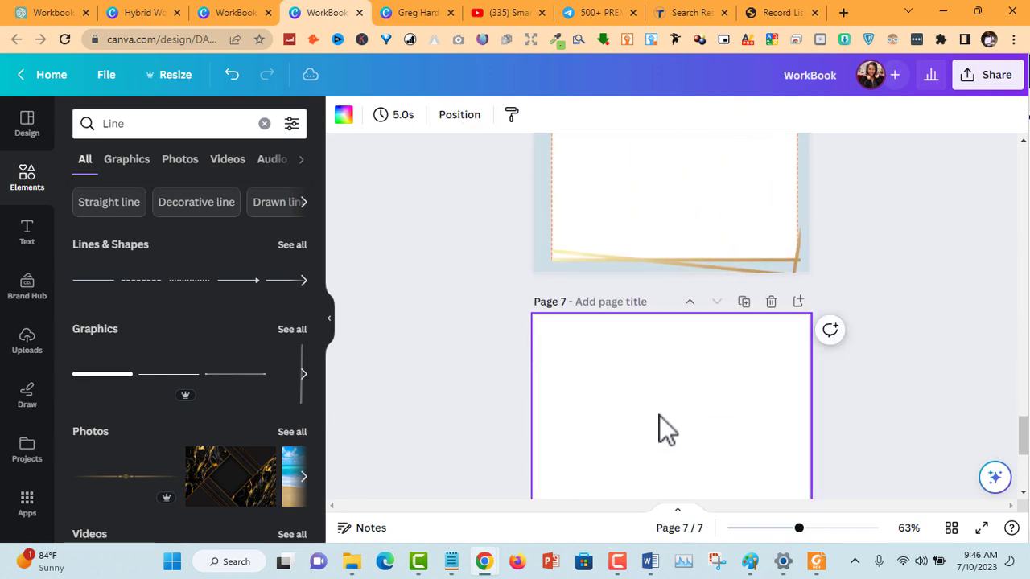
{"action": "key", "text": "ctrl+v"}
{"action": "scroll", "coordinate": [854, 392], "scroll_direction": "down", "scroll_amount": 1}
{"action": "scroll", "coordinate": [855, 392], "scroll_direction": "down", "scroll_amount": 3}
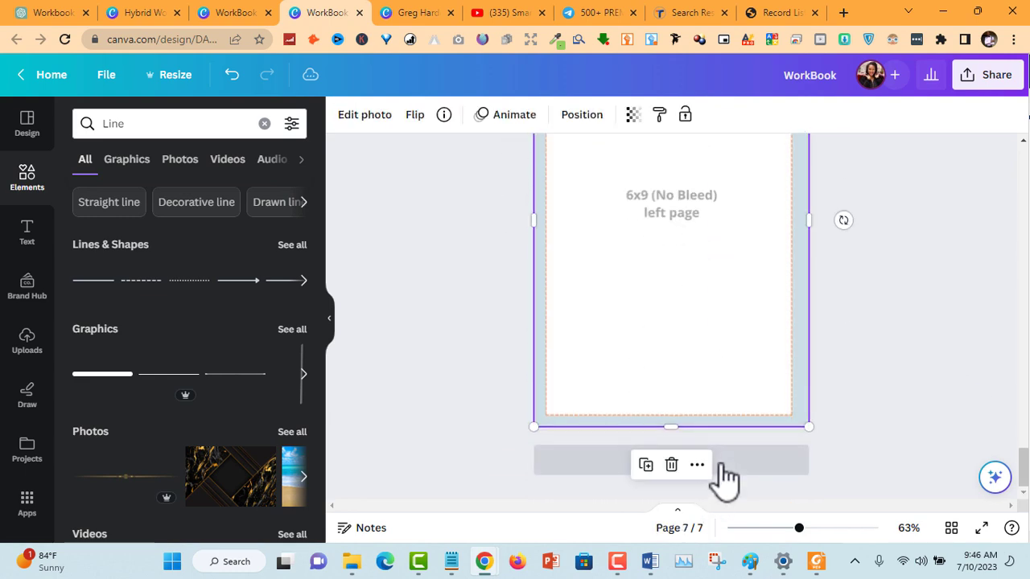
Add a blank page after page 7.
{"action": "left_click", "coordinate": [719, 475]}
{"action": "scroll", "coordinate": [778, 289], "scroll_direction": "up", "scroll_amount": 5}
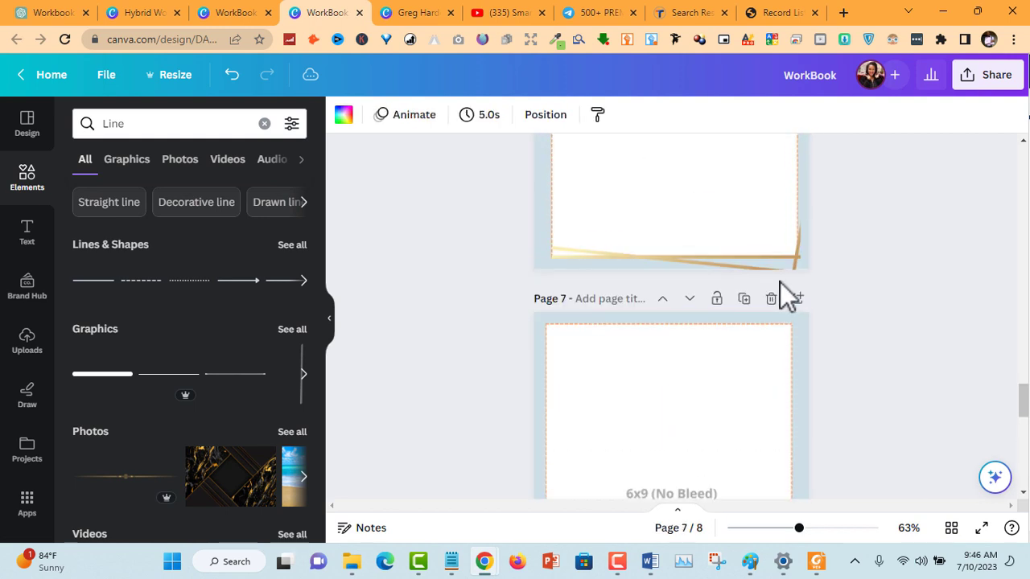
{"action": "left_click", "coordinate": [774, 261]}
{"action": "scroll", "coordinate": [725, 386], "scroll_direction": "down", "scroll_amount": 5}
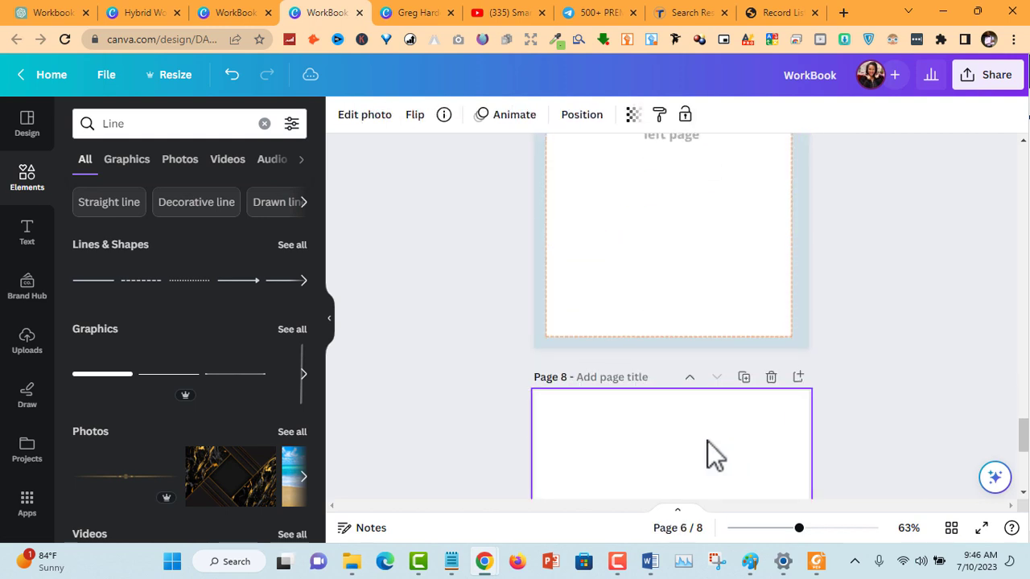
{"action": "left_click", "coordinate": [667, 447]}
{"action": "key", "text": "ctrl+v"}
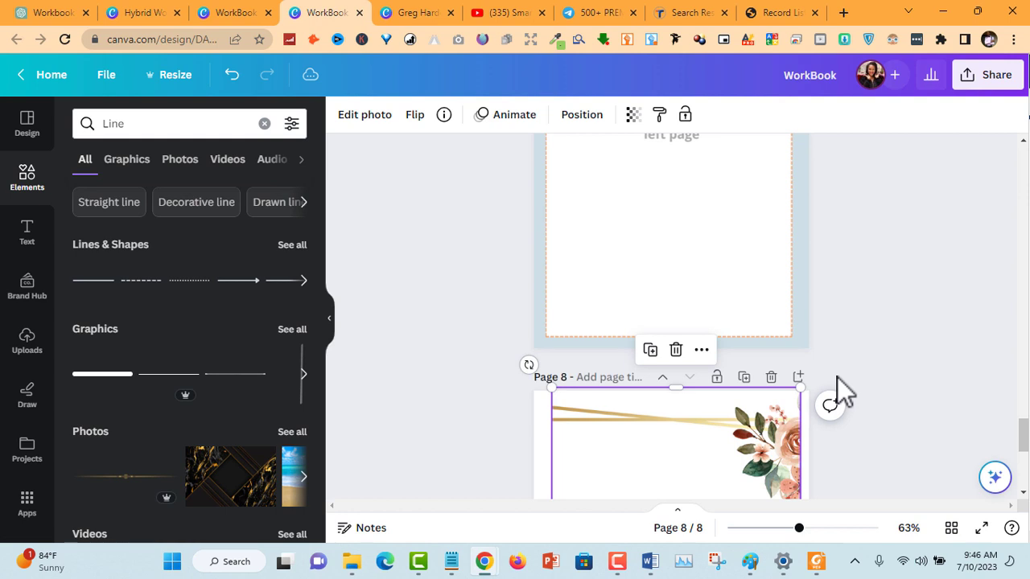
{"action": "key", "text": "ctrl+z"}
Copy the 6x9 (No Bleed) right-page template from page 6 onto the blank page 8.
{"action": "scroll", "coordinate": [862, 357], "scroll_direction": "up", "scroll_amount": 5}
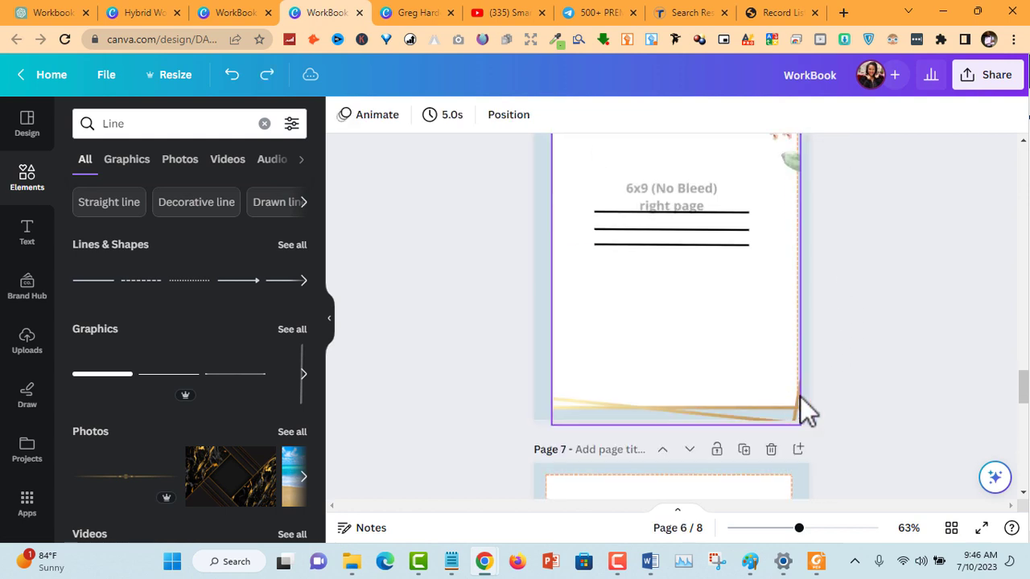
{"action": "left_click", "coordinate": [799, 397]}
{"action": "scroll", "coordinate": [731, 459], "scroll_direction": "down", "scroll_amount": 3}
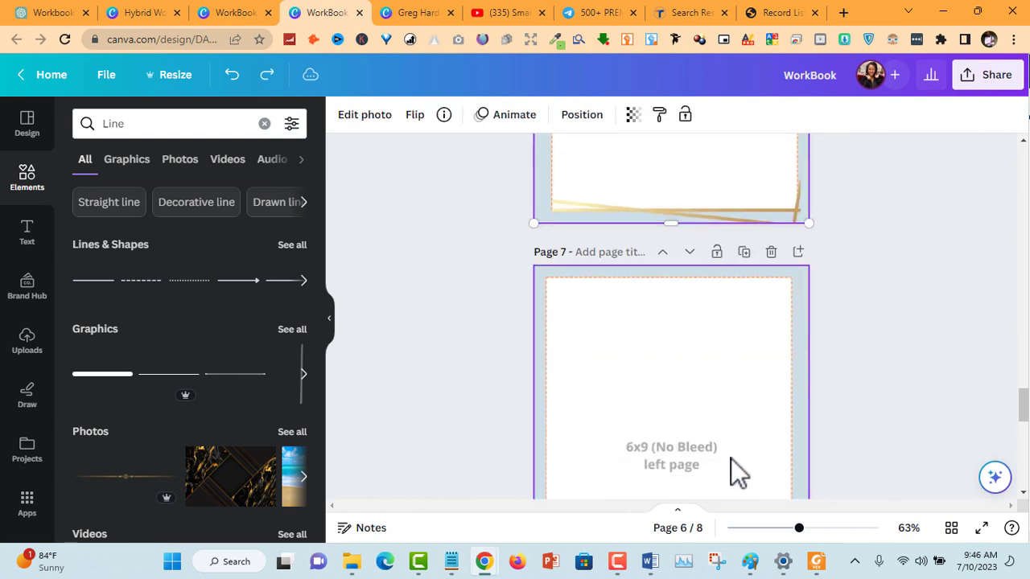
{"action": "scroll", "coordinate": [730, 459], "scroll_direction": "down", "scroll_amount": 5}
{"action": "left_click", "coordinate": [699, 415]}
{"action": "key", "text": "ctrl+v"}
{"action": "scroll", "coordinate": [862, 368], "scroll_direction": "up", "scroll_amount": 5}
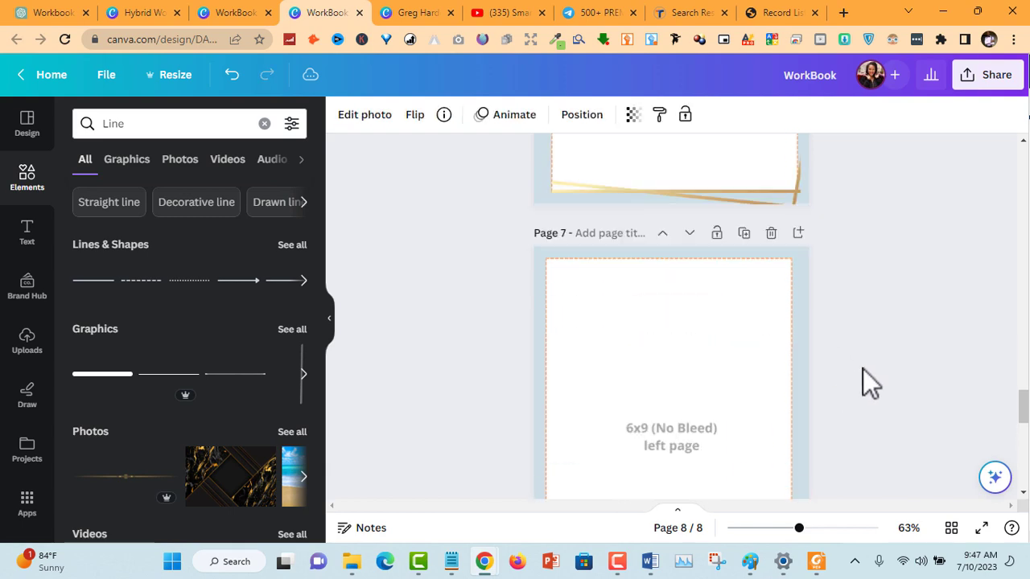
{"action": "scroll", "coordinate": [862, 368], "scroll_direction": "up", "scroll_amount": 3}
{"action": "scroll", "coordinate": [726, 417], "scroll_direction": "down", "scroll_amount": 1}
{"action": "scroll", "coordinate": [688, 427], "scroll_direction": "down", "scroll_amount": 3}
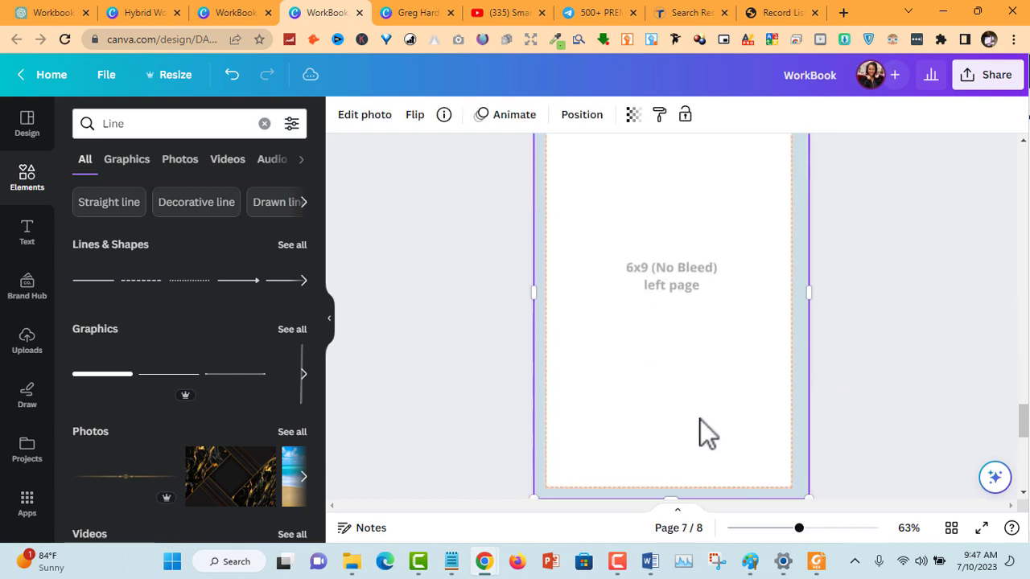
Copy the "Table of Contents" heading from page 8 of "WorkBook (6 × 9 in) duplicate" onto page 7 of WorkBook.
{"action": "left_click", "coordinate": [231, 13]}
{"action": "scroll", "coordinate": [692, 241], "scroll_direction": "down", "scroll_amount": 5}
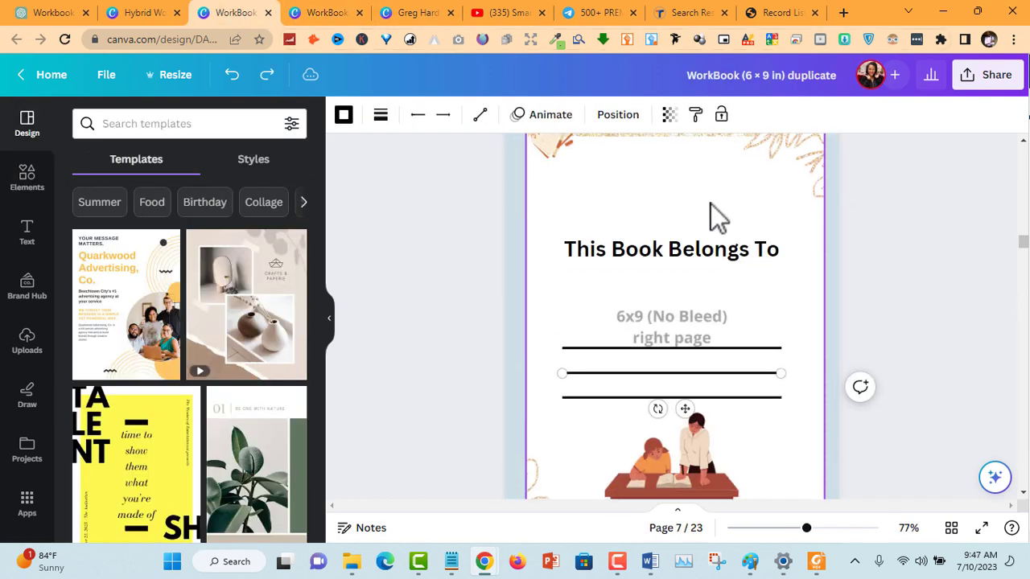
{"action": "scroll", "coordinate": [685, 266], "scroll_direction": "up", "scroll_amount": 4}
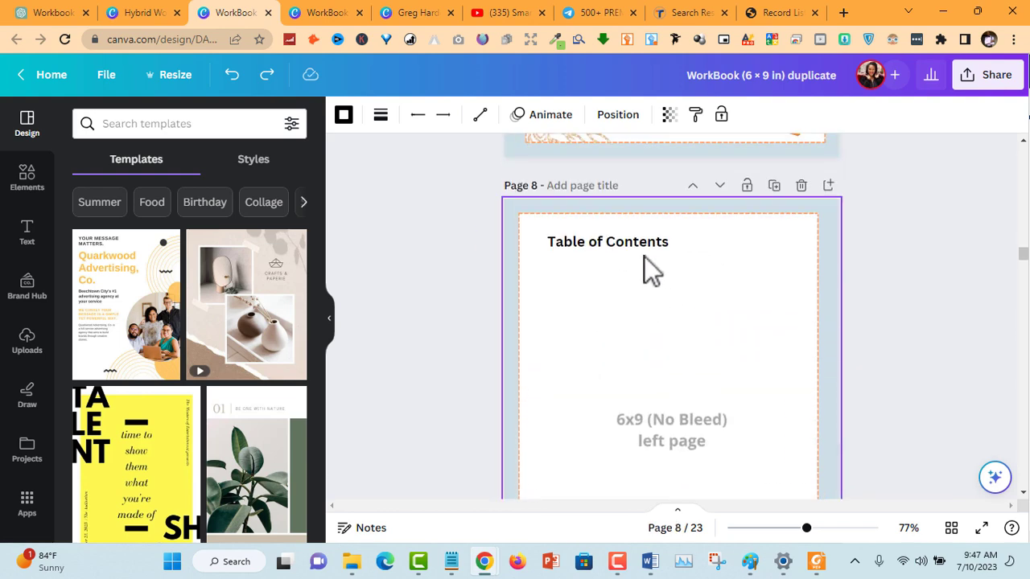
{"action": "left_click", "coordinate": [639, 249]}
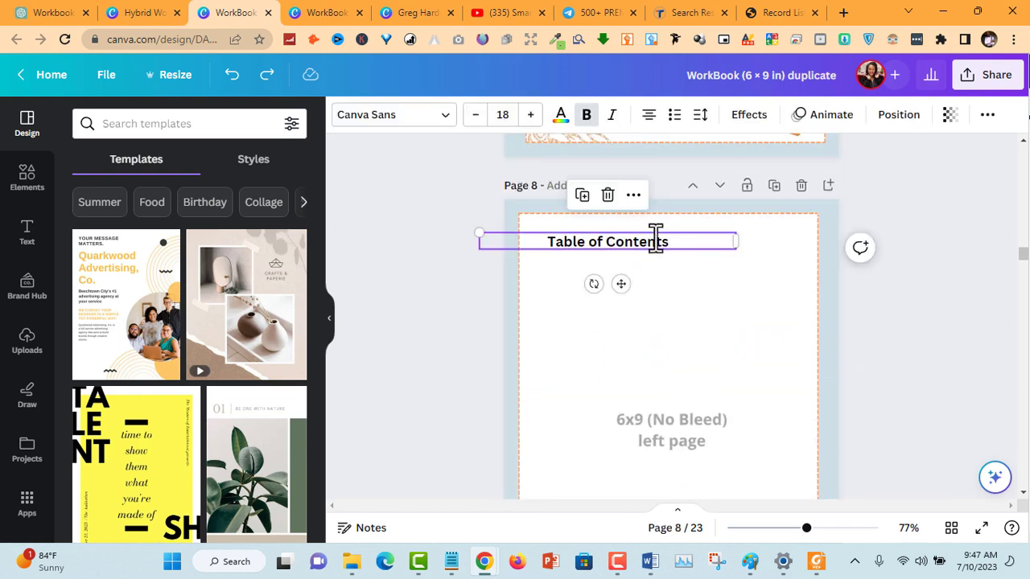
{"action": "left_click", "coordinate": [307, 12]}
{"action": "scroll", "coordinate": [644, 239], "scroll_direction": "up", "scroll_amount": 3}
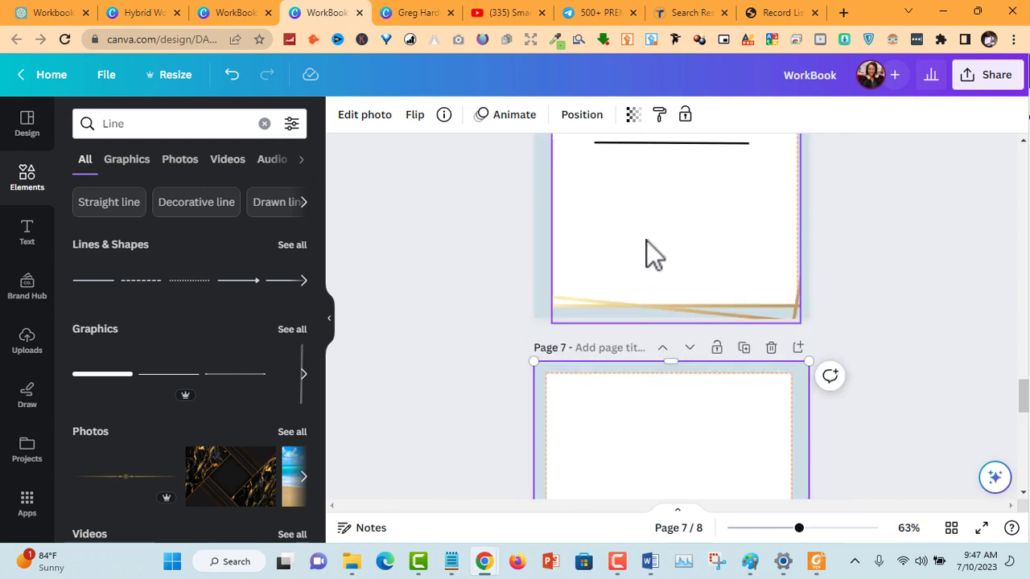
{"action": "scroll", "coordinate": [635, 282], "scroll_direction": "down", "scroll_amount": 2}
{"action": "left_click", "coordinate": [627, 316]}
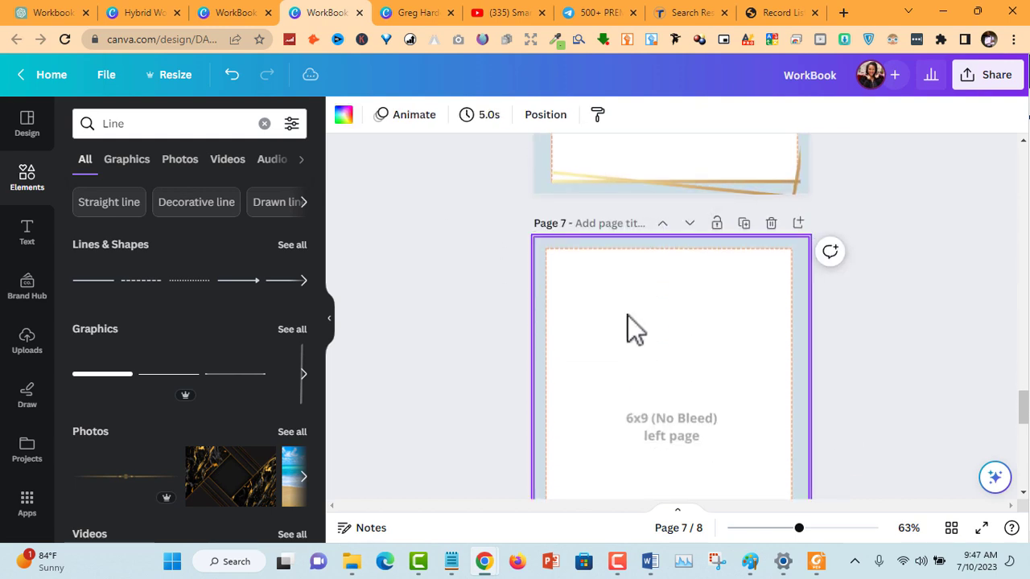
{"action": "left_click", "coordinate": [834, 310]}
{"action": "left_click", "coordinate": [691, 295]}
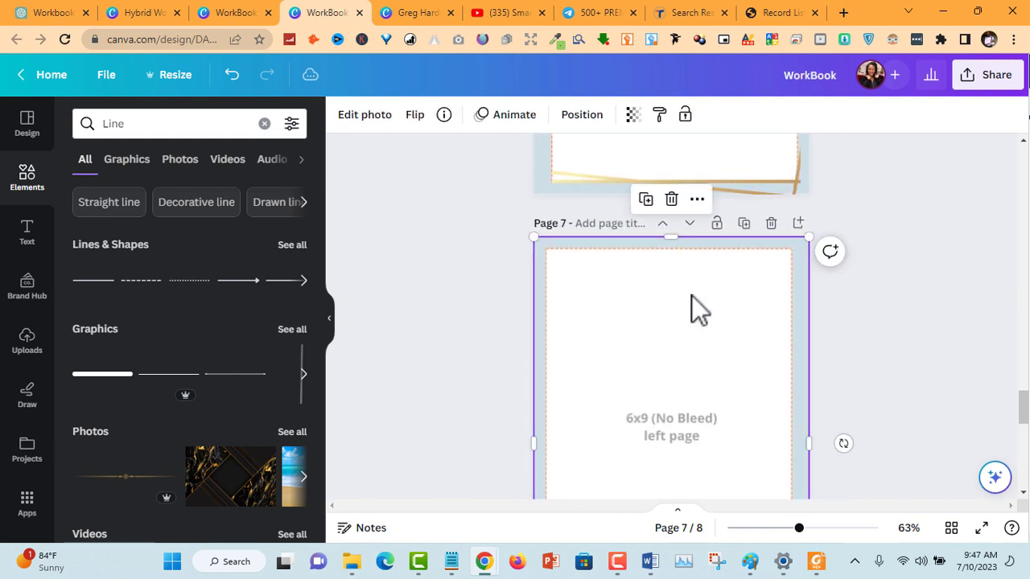
{"action": "key", "text": "ctrl+v"}
Set the "Table of Contents" heading's font size to 22 and position it just inside the upper margin of page 7.
{"action": "mouse_move", "coordinate": [634, 308]}
{"action": "left_mouse_down"}
{"action": "mouse_move", "coordinate": [653, 333]}
{"action": "mouse_move", "coordinate": [646, 315]}
{"action": "left_mouse_up"}
{"action": "left_click", "coordinate": [537, 114]}
{"action": "left_click", "coordinate": [537, 114]}
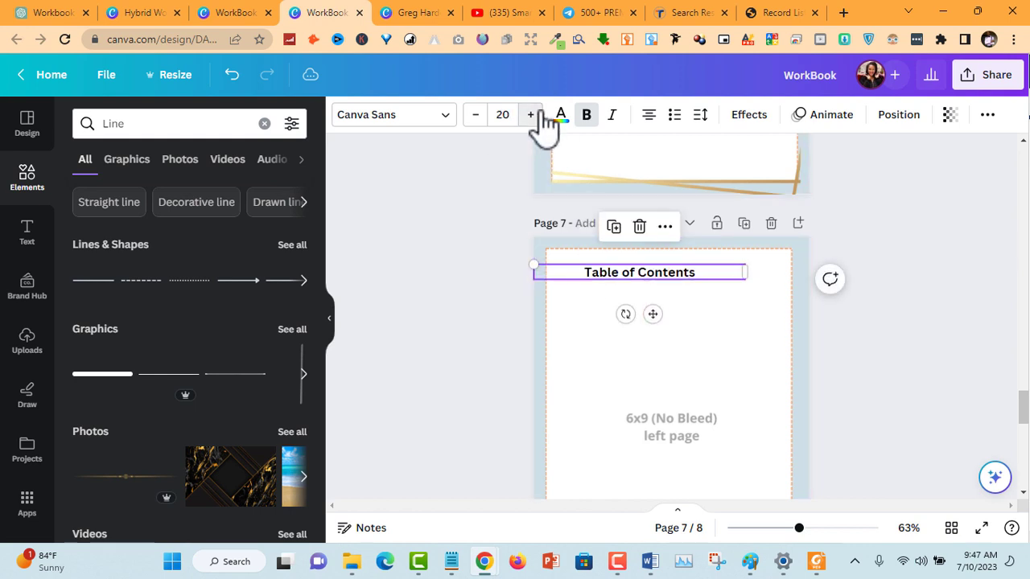
{"action": "left_click", "coordinate": [537, 114]}
{"action": "left_click", "coordinate": [538, 114]}
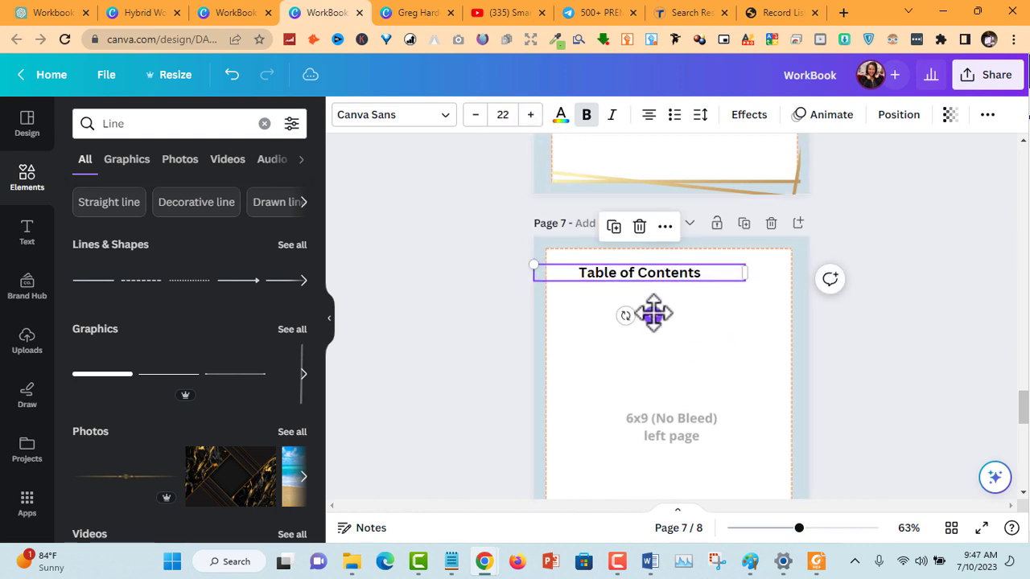
{"action": "left_click_drag", "start_coordinate": [653, 313], "coordinate": [653, 322]}
Add a blank page after page 8.
{"action": "scroll", "coordinate": [808, 316], "scroll_direction": "down", "scroll_amount": 2}
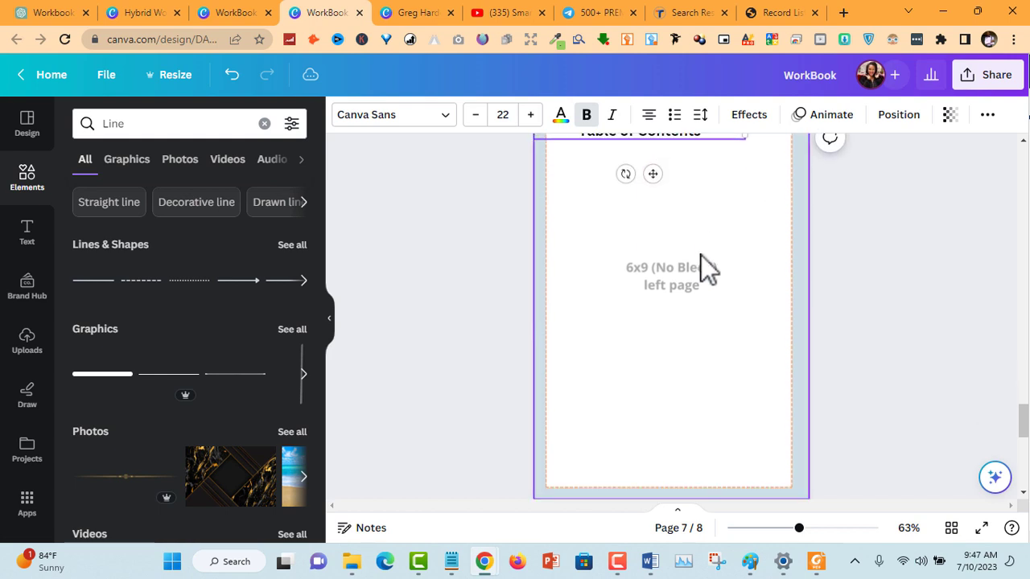
{"action": "scroll", "coordinate": [701, 257], "scroll_direction": "down", "scroll_amount": 5}
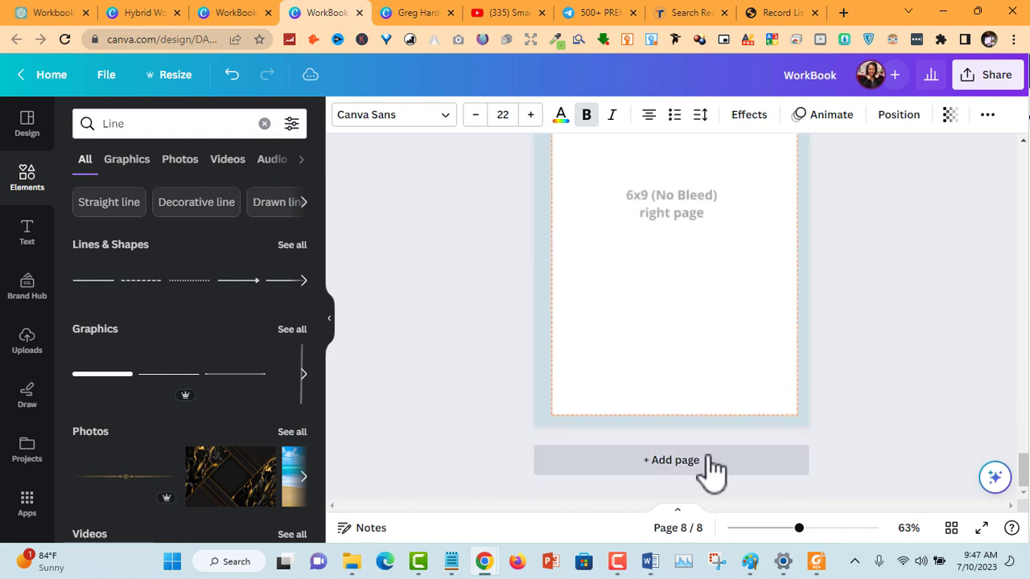
{"action": "scroll", "coordinate": [760, 251], "scroll_direction": "up", "scroll_amount": 5}
{"action": "scroll", "coordinate": [781, 226], "scroll_direction": "up", "scroll_amount": 4}
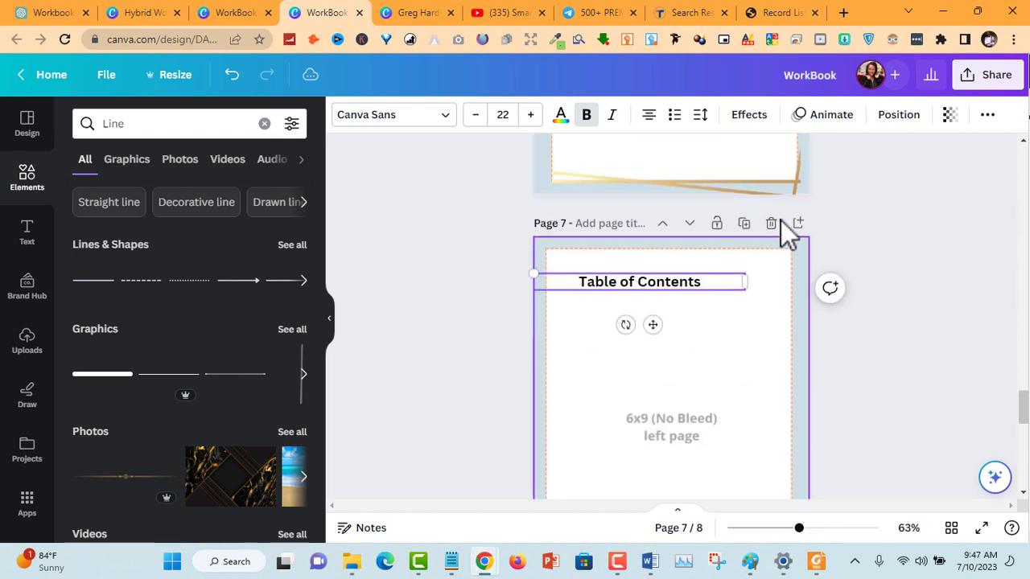
{"action": "scroll", "coordinate": [724, 362], "scroll_direction": "down", "scroll_amount": 6}
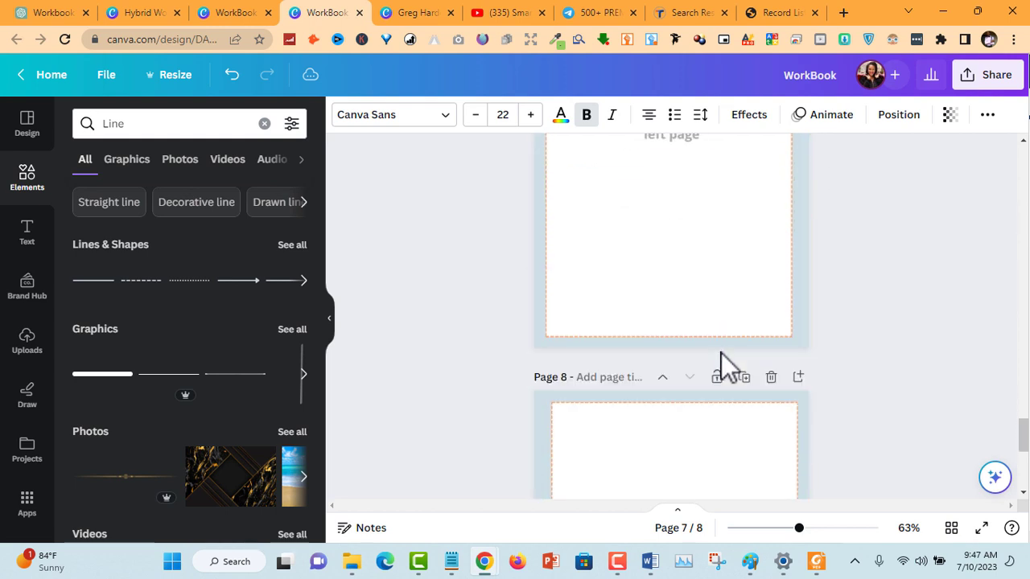
{"action": "scroll", "coordinate": [712, 322], "scroll_direction": "up", "scroll_amount": 7}
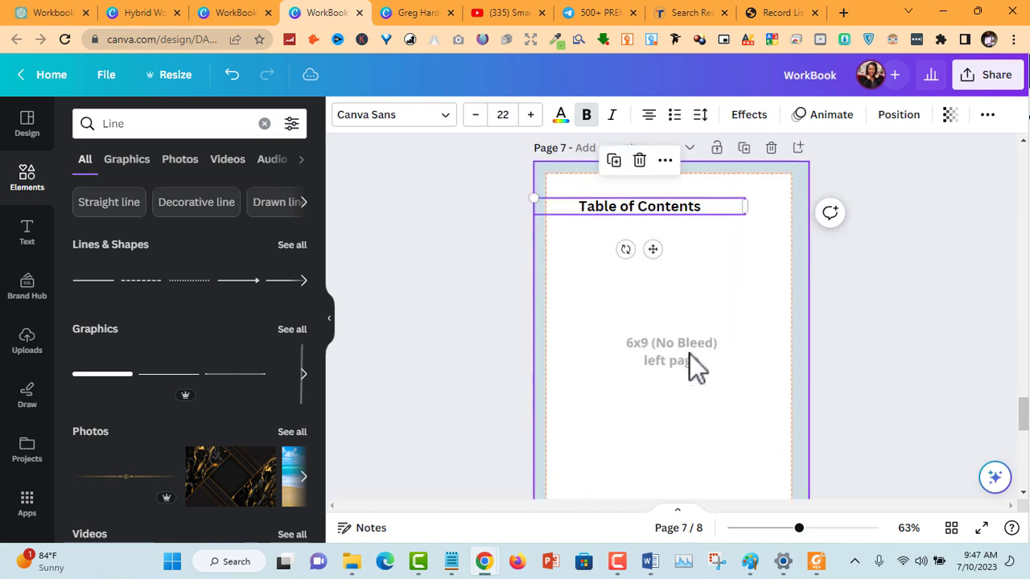
{"action": "scroll", "coordinate": [690, 349], "scroll_direction": "down", "scroll_amount": 7}
{"action": "left_click", "coordinate": [691, 468]}
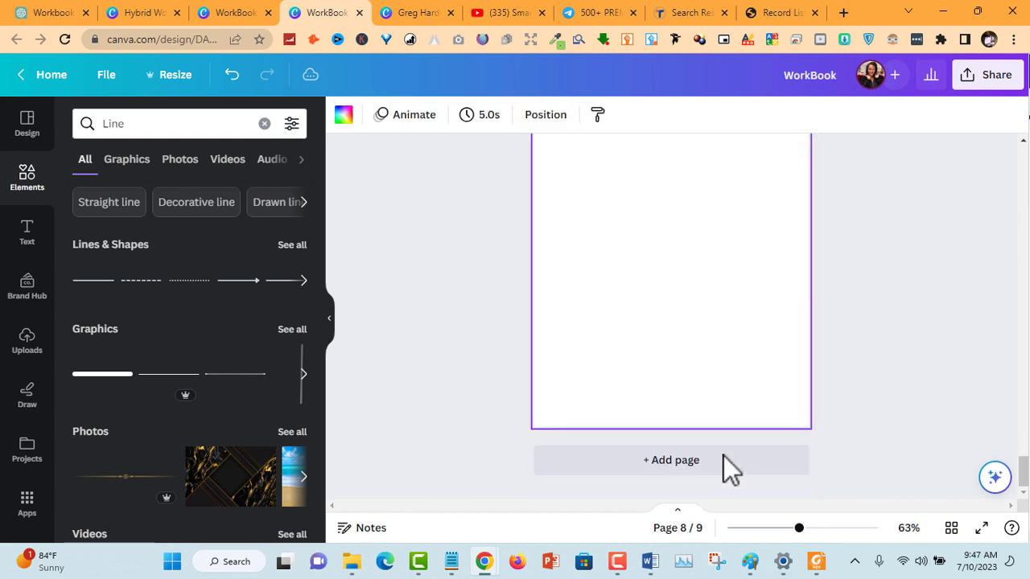
Copy the 6x9 (No Bleed) left-page template from page 7 onto the blank page 9.
{"action": "scroll", "coordinate": [852, 370], "scroll_direction": "up", "scroll_amount": 5}
{"action": "scroll", "coordinate": [694, 187], "scroll_direction": "up", "scroll_amount": 4}
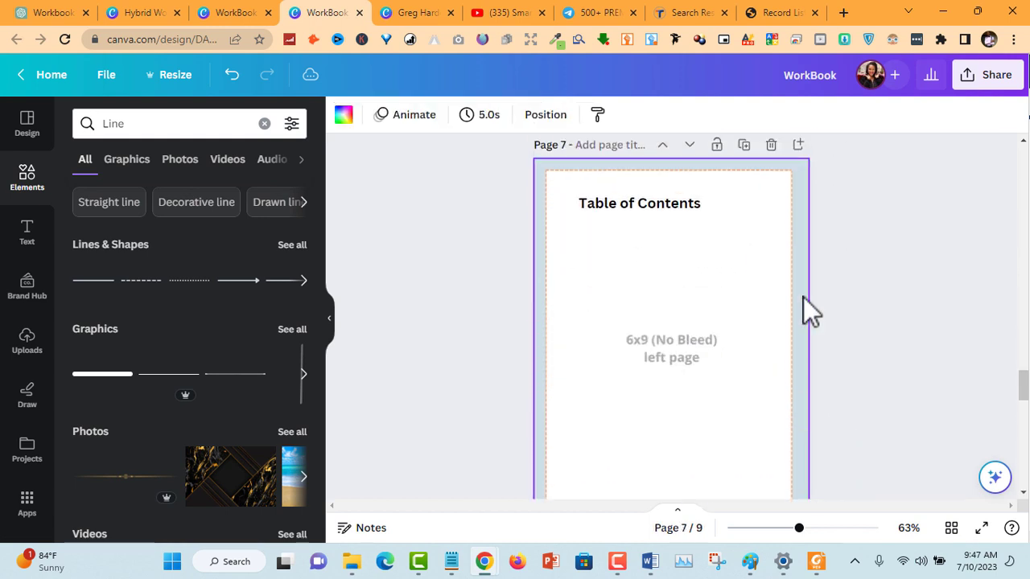
{"action": "double_click", "coordinate": [791, 305]}
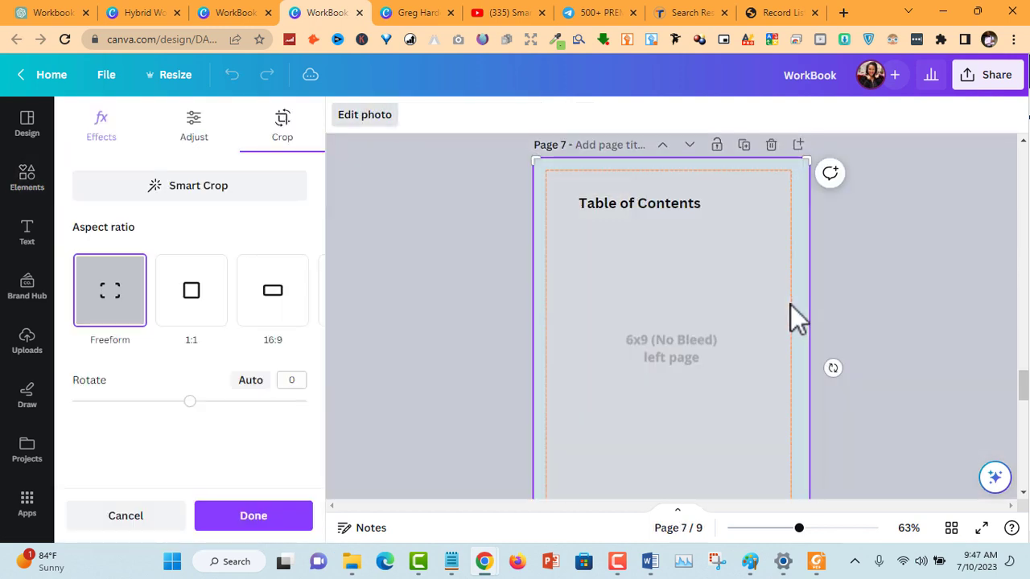
{"action": "scroll", "coordinate": [797, 338], "scroll_direction": "down", "scroll_amount": 5}
{"action": "left_click", "coordinate": [921, 229]}
{"action": "scroll", "coordinate": [673, 400], "scroll_direction": "down", "scroll_amount": 3}
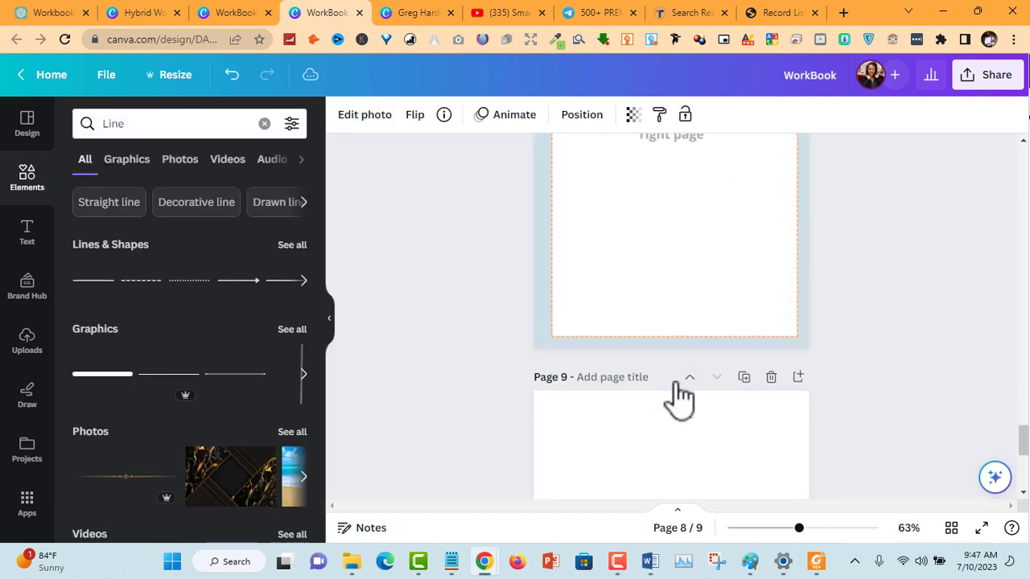
{"action": "left_click", "coordinate": [659, 442]}
{"action": "scroll", "coordinate": [813, 358], "scroll_direction": "down", "scroll_amount": 5}
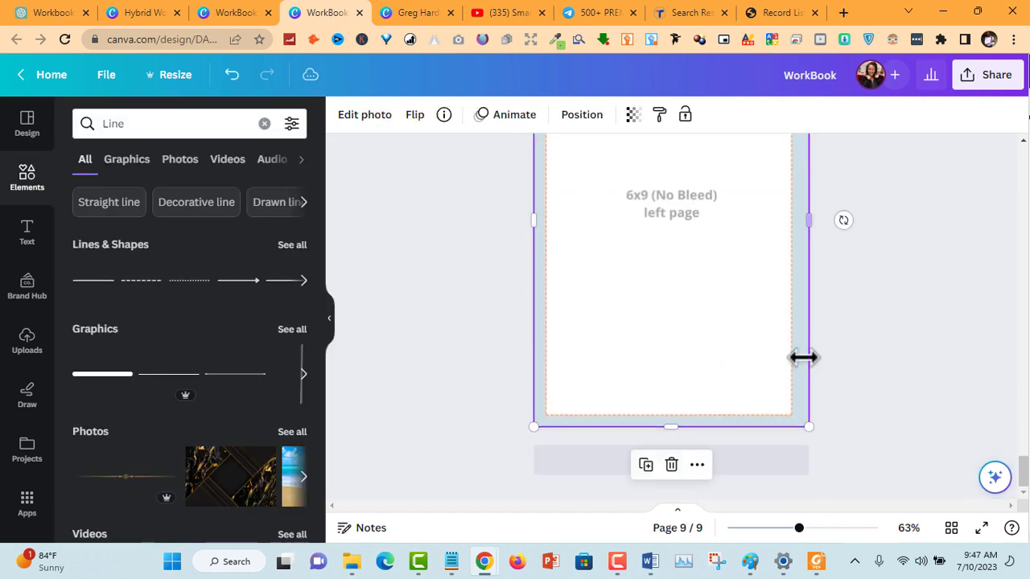
{"action": "scroll", "coordinate": [856, 290], "scroll_direction": "up", "scroll_amount": 3}
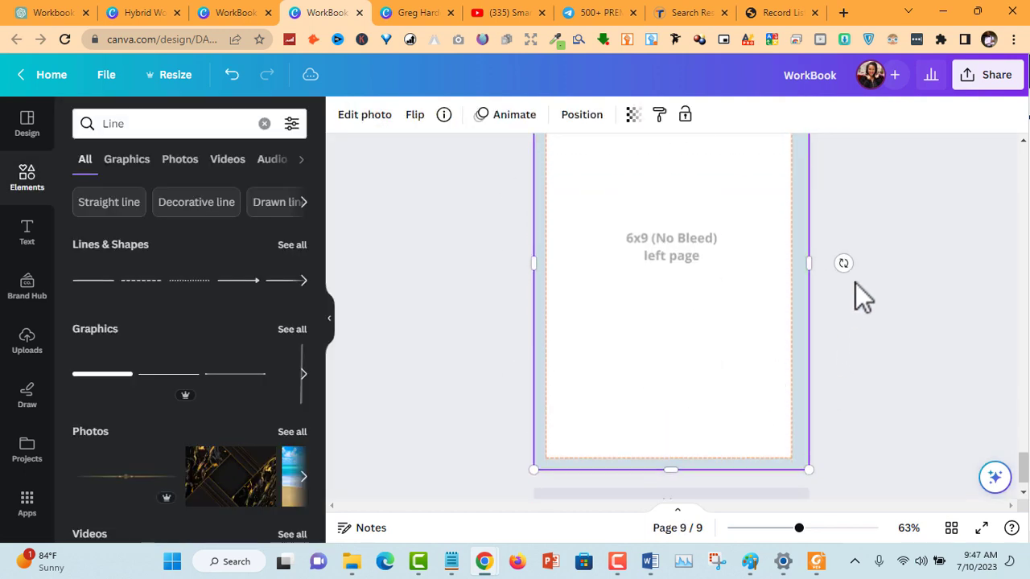
Copy the "How To Use This Book" heading from page 9 of "WorkBook (6 × 9 in) duplicate" onto page 9 of WorkBook.
{"action": "left_click", "coordinate": [241, 11]}
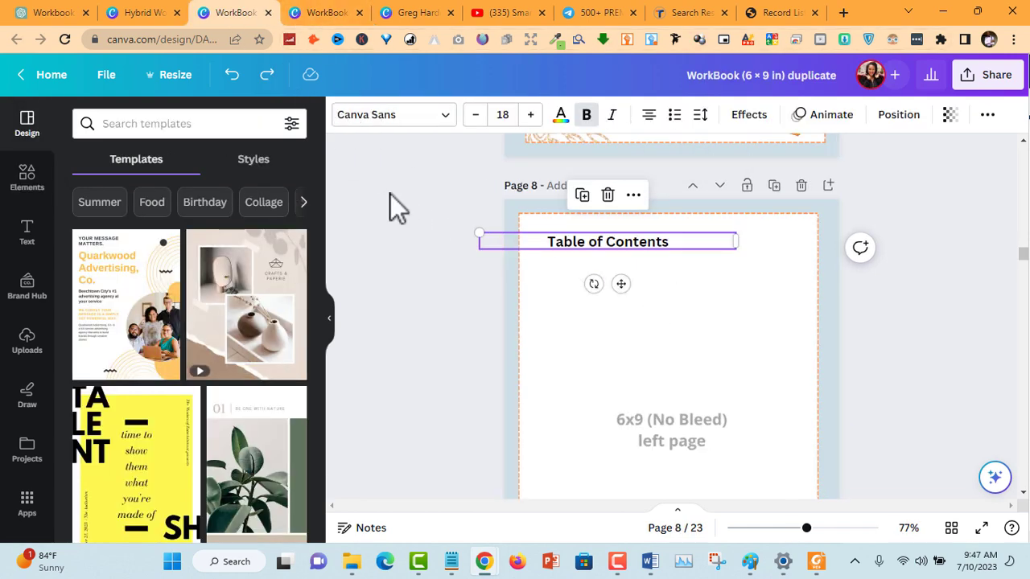
{"action": "scroll", "coordinate": [748, 367], "scroll_direction": "down", "scroll_amount": 6}
{"action": "scroll", "coordinate": [651, 269], "scroll_direction": "up", "scroll_amount": 3}
{"action": "left_click", "coordinate": [666, 334]}
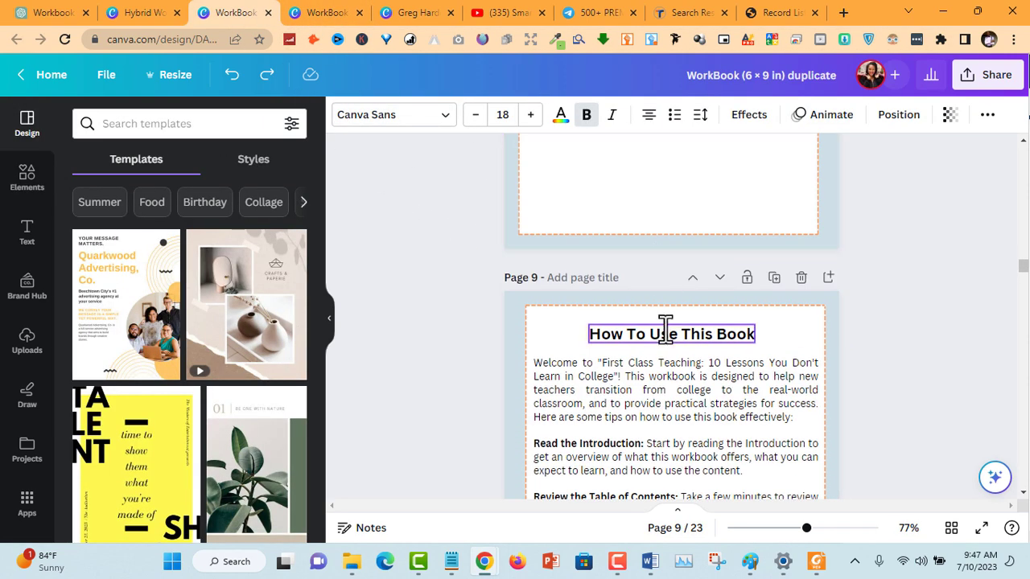
{"action": "left_click", "coordinate": [663, 340]}
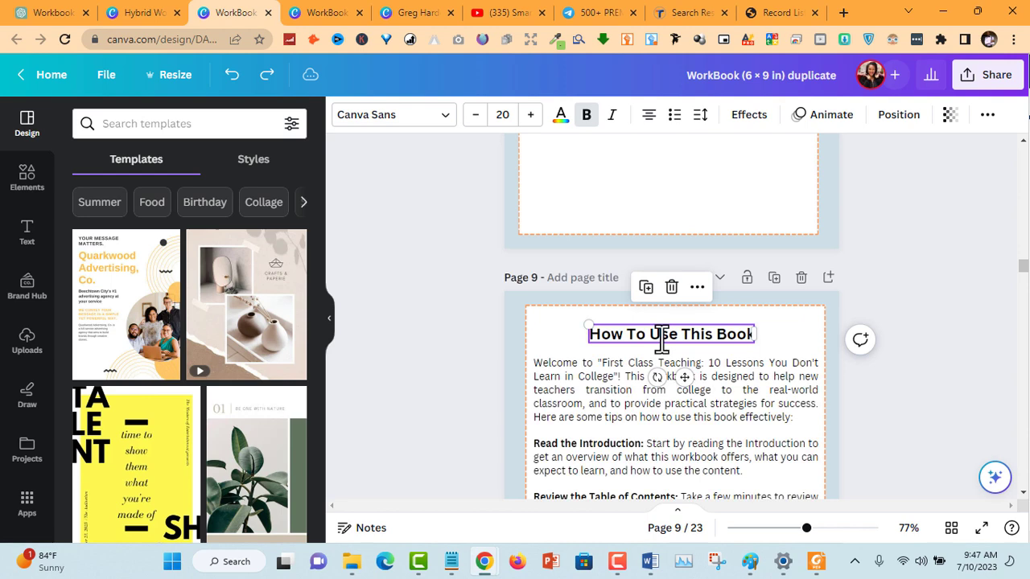
{"action": "left_click", "coordinate": [364, 8]}
{"action": "type", "text": "How To Use This Book"}
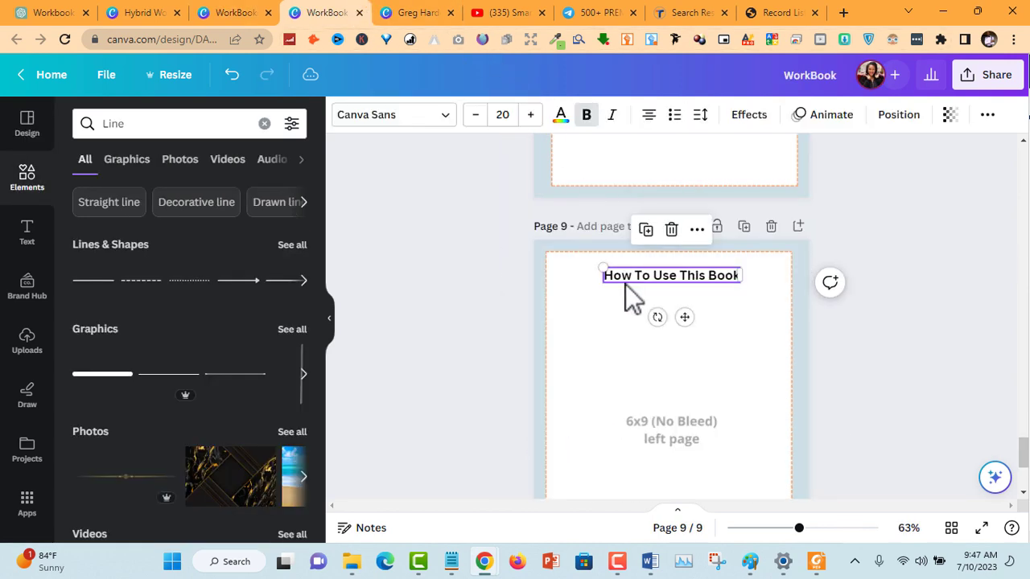
Switch to ChatGPT, try to regenerate the disclaimer response in the workbook copyright chat and reload the conversation.
{"action": "left_click", "coordinate": [71, 14]}
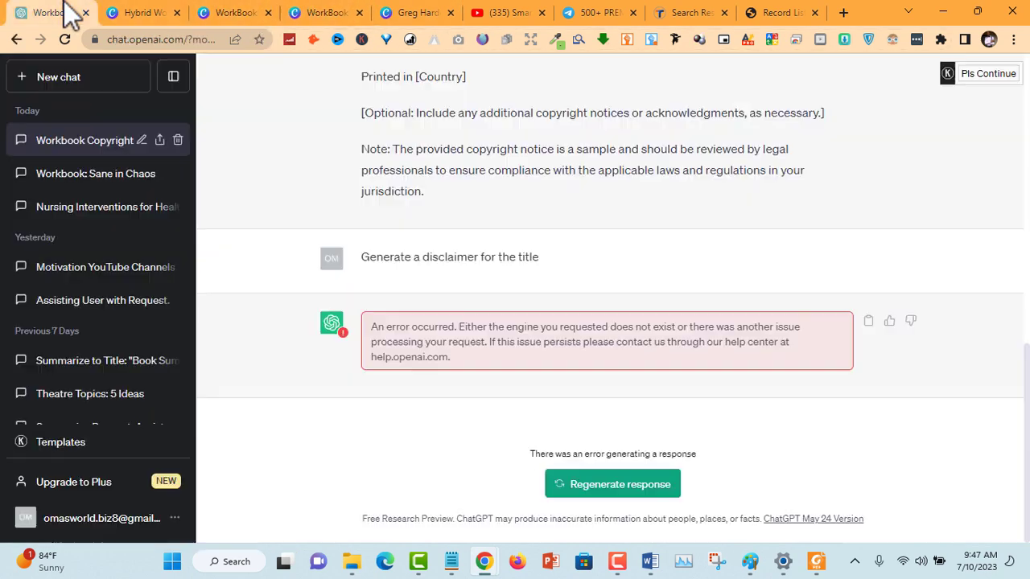
{"action": "left_click", "coordinate": [658, 484]}
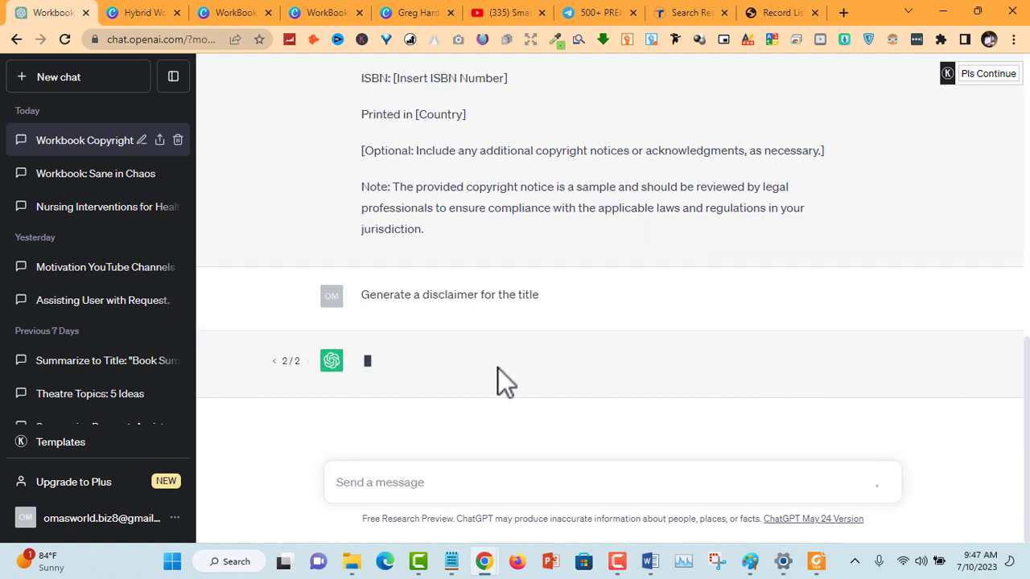
{"action": "left_click", "coordinate": [560, 479]}
{"action": "type", "text": "I am"}
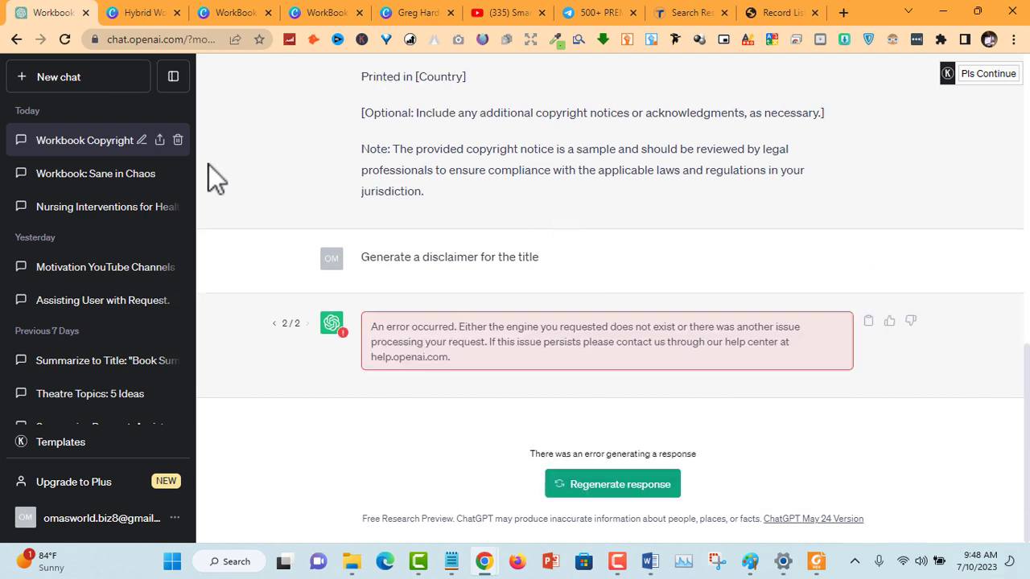
{"action": "left_click", "coordinate": [64, 40]}
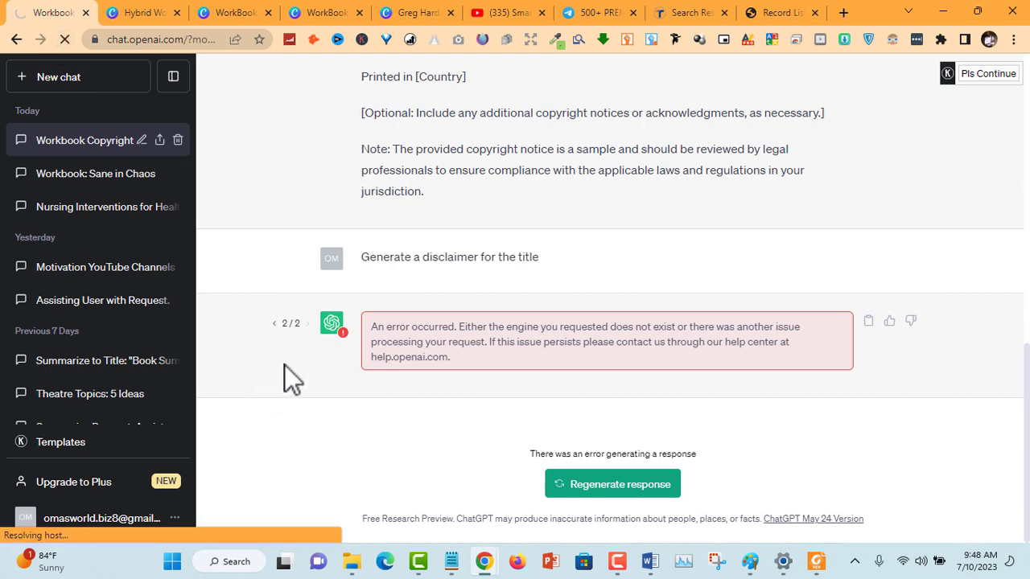
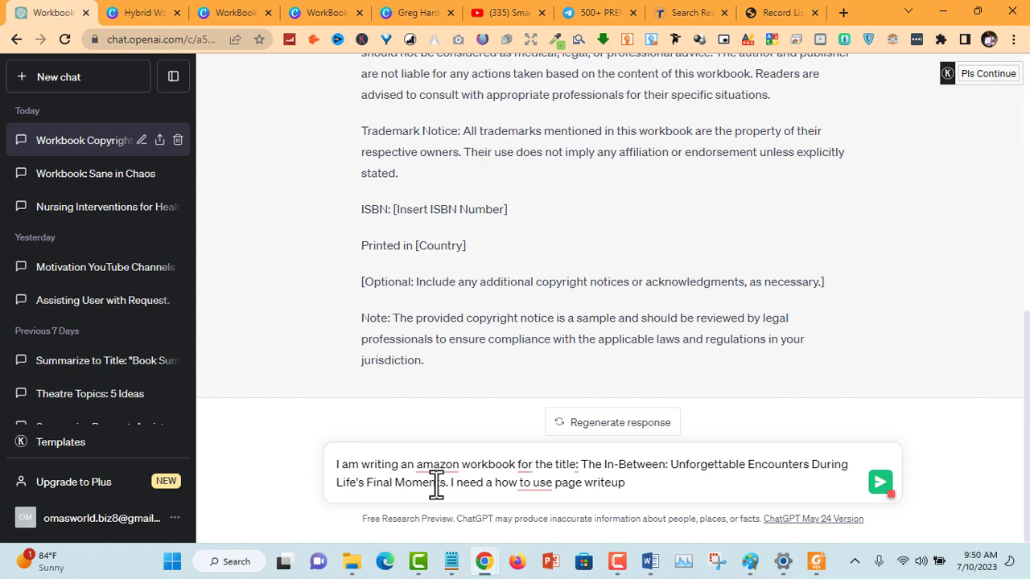
Enclose the book title in the how-to-use page prompt in quotation marks and send the prompt to ChatGPT.
{"action": "type", "text": "\""}
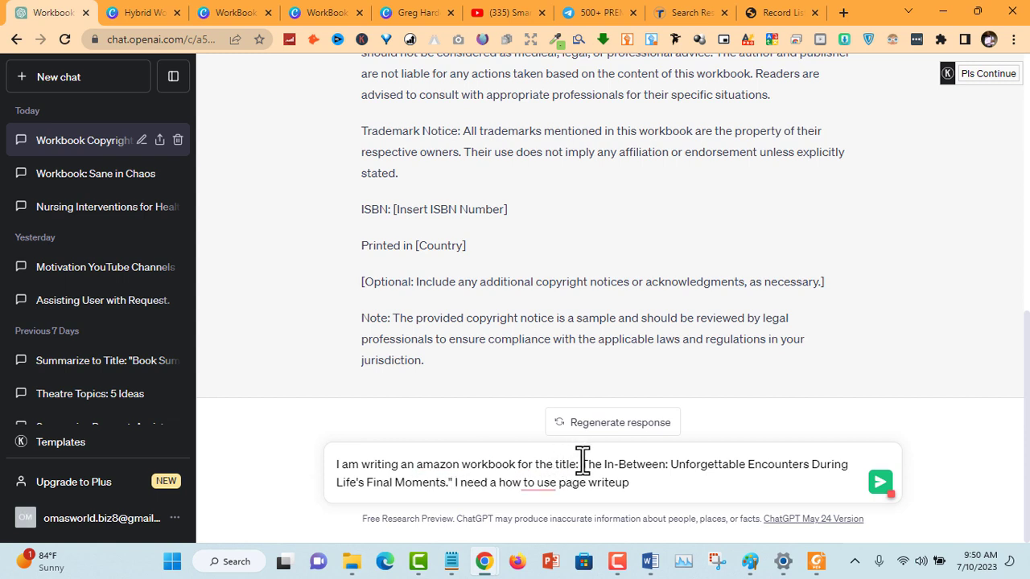
{"action": "left_click", "coordinate": [586, 464]}
{"action": "type", "text": "\""}
{"action": "key", "text": "Return"}
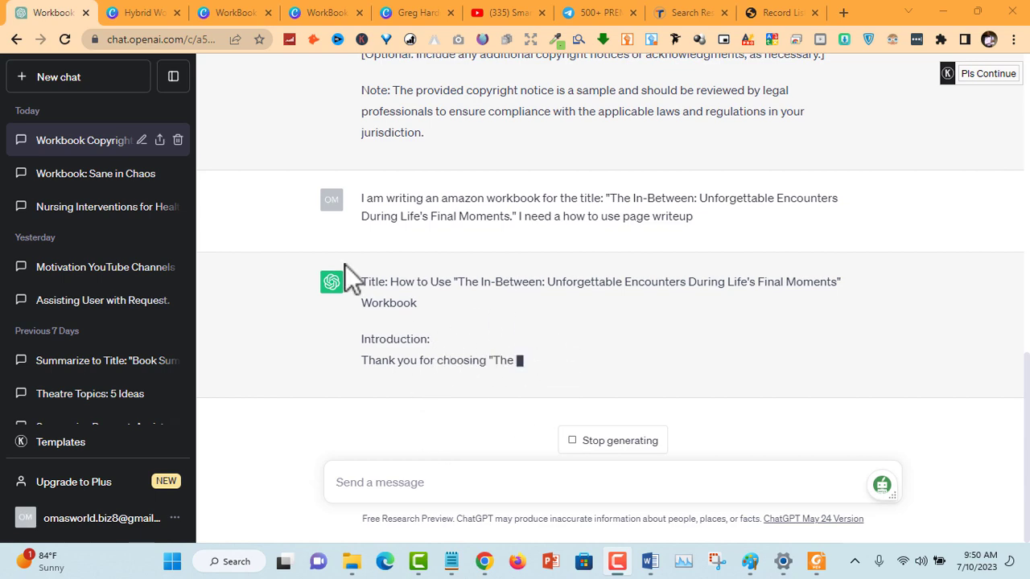
Switch to WorkBook in Canva, lower page 9's heading slightly and copy the how-to-use body text from page 9 of the duplicate workbook beneath it.
{"action": "left_click", "coordinate": [364, 13]}
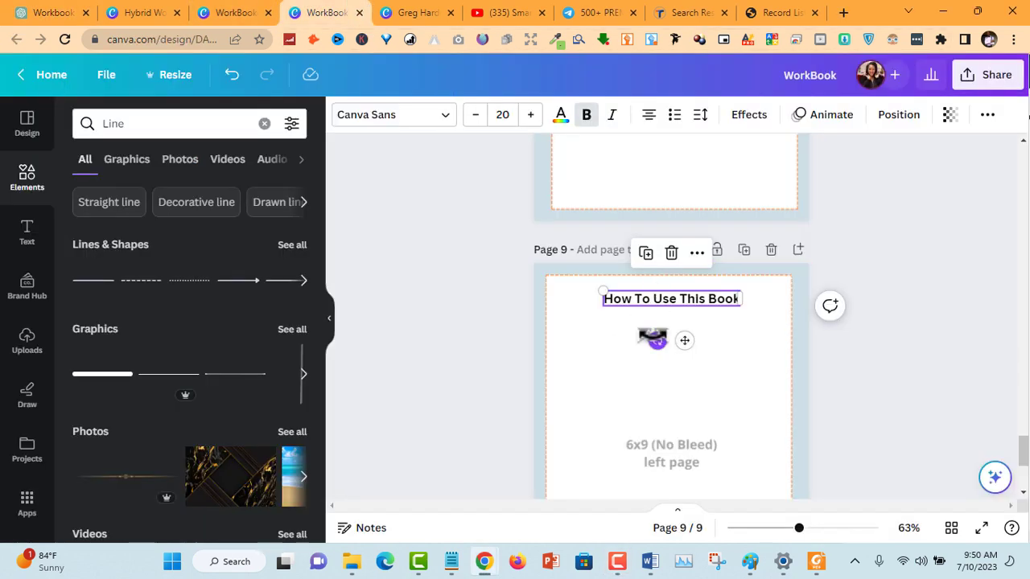
{"action": "left_click_drag", "start_coordinate": [684, 340], "coordinate": [684, 358]}
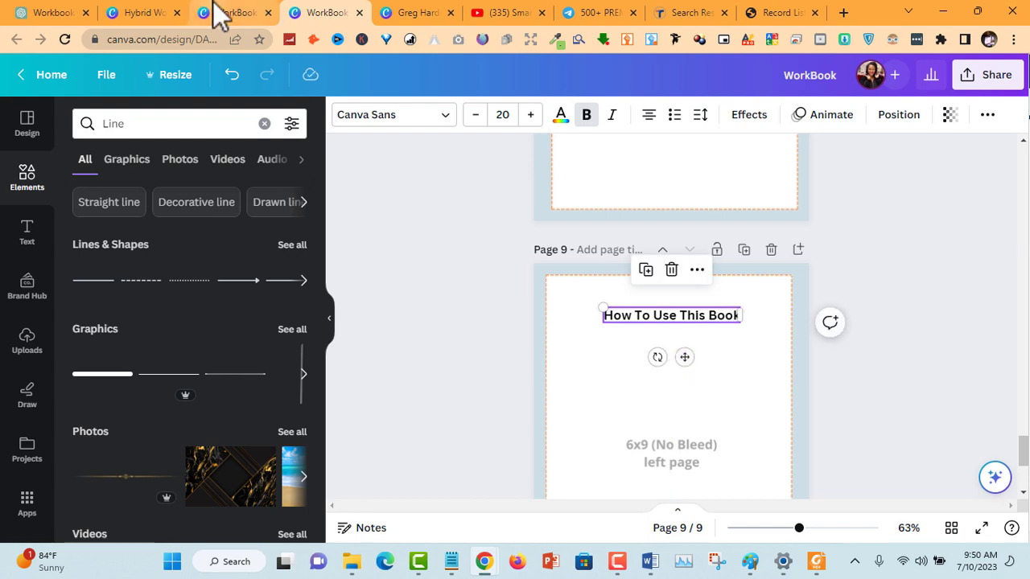
{"action": "left_click", "coordinate": [219, 15]}
{"action": "left_click", "coordinate": [901, 291]}
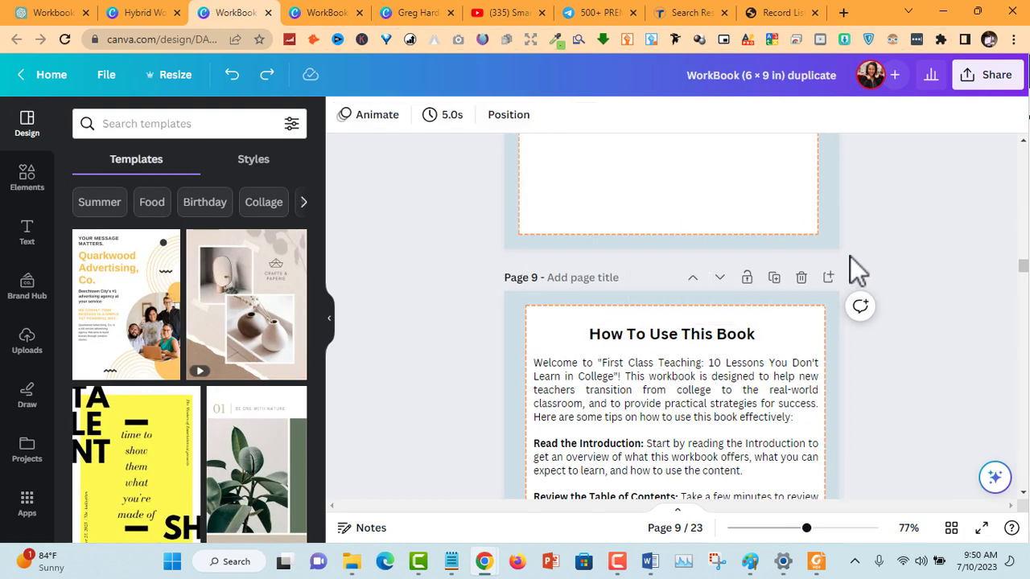
{"action": "scroll", "coordinate": [845, 269], "scroll_direction": "down", "scroll_amount": 5}
{"action": "left_click", "coordinate": [748, 211]}
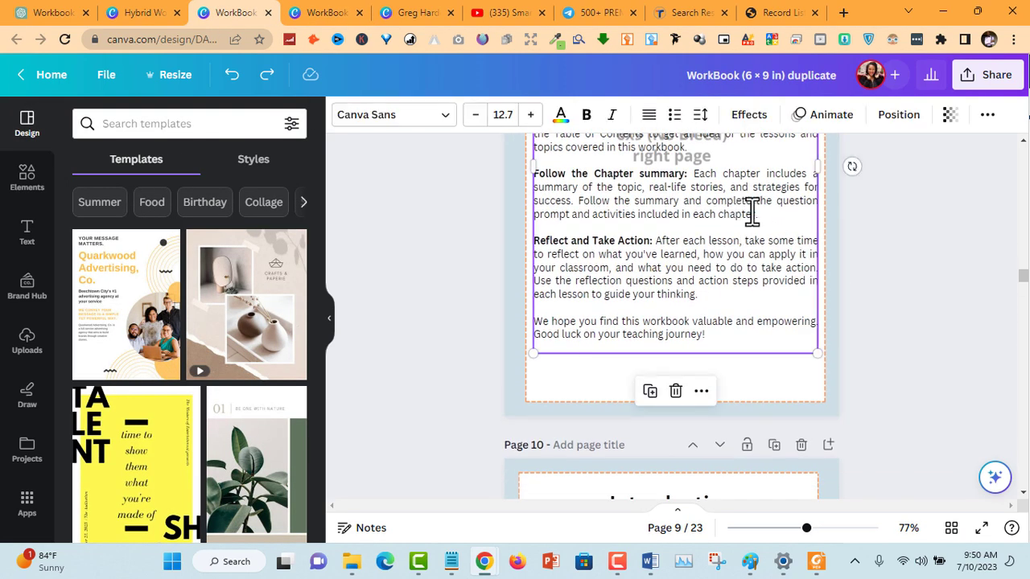
{"action": "left_click", "coordinate": [351, 13]}
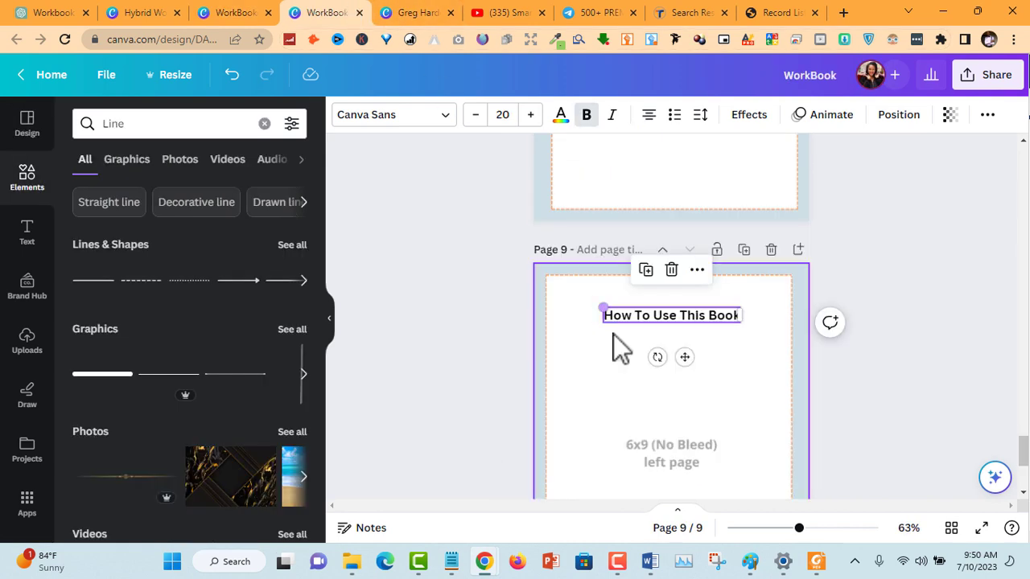
{"action": "left_click", "coordinate": [620, 360]}
{"action": "key", "text": "ctrl+v"}
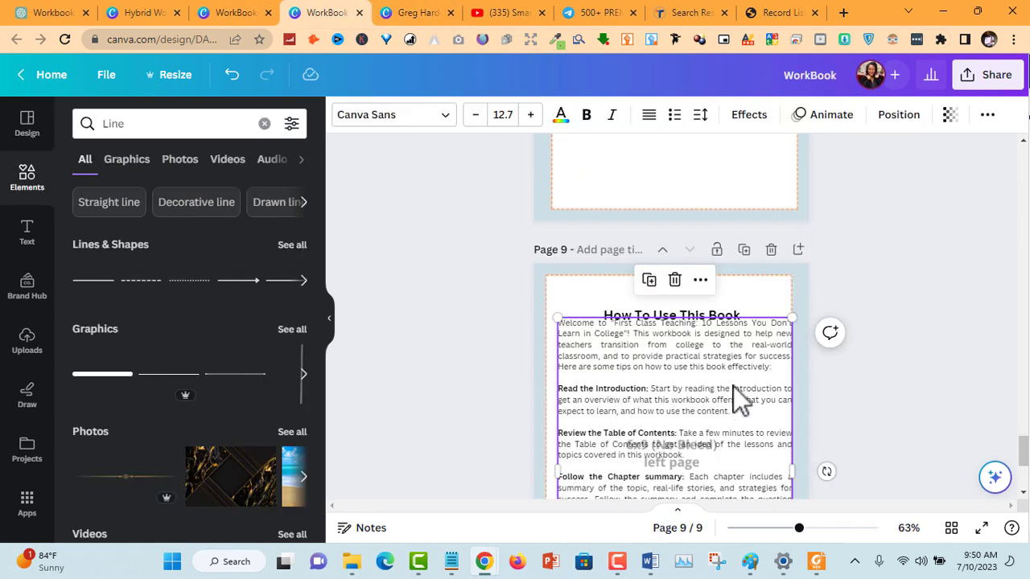
{"action": "scroll", "coordinate": [792, 348], "scroll_direction": "down", "scroll_amount": 3}
{"action": "left_click_drag", "start_coordinate": [685, 262], "coordinate": [679, 291]}
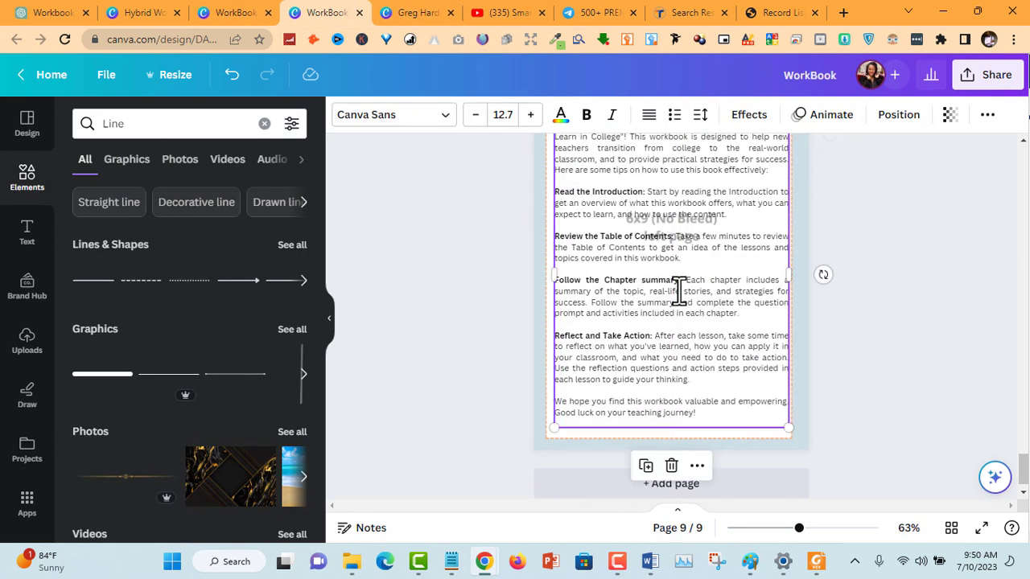
Look up the Introduction page in the duplicate workbook and add a blank page 10 to WorkBook.
{"action": "left_click", "coordinate": [223, 12]}
{"action": "scroll", "coordinate": [556, 207], "scroll_direction": "down", "scroll_amount": 5}
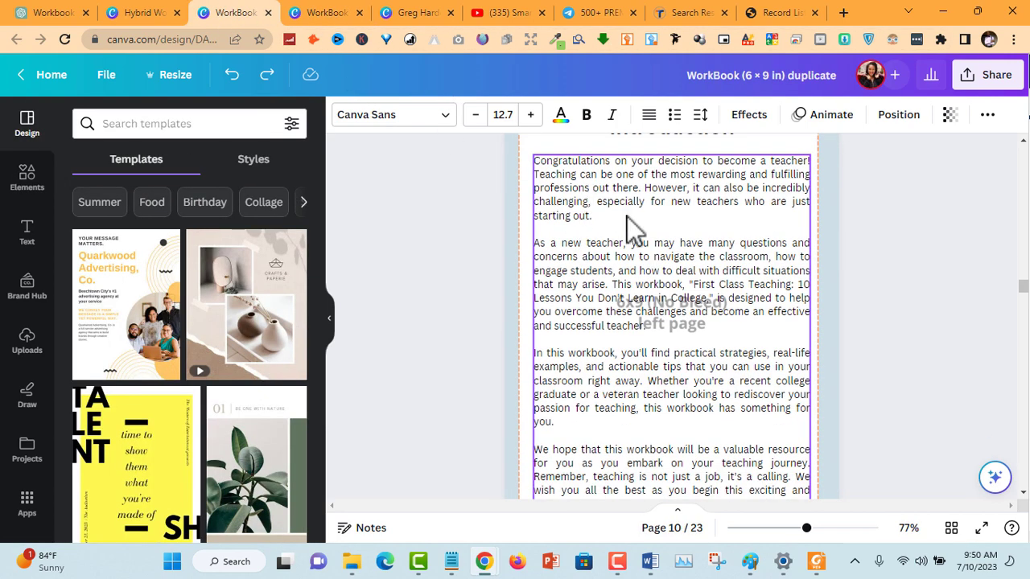
{"action": "scroll", "coordinate": [644, 233], "scroll_direction": "up", "scroll_amount": 3}
{"action": "left_click", "coordinate": [676, 348]}
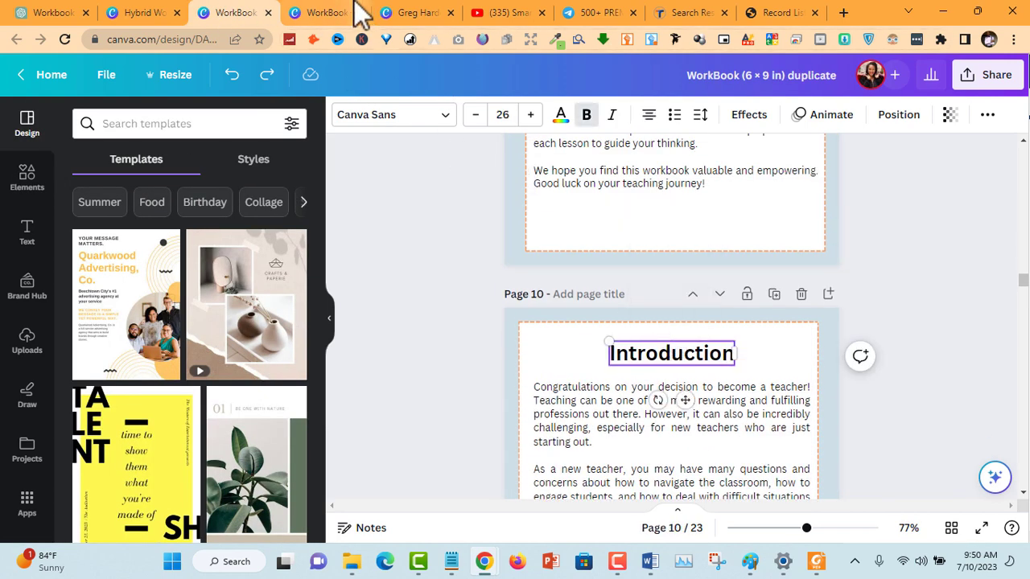
{"action": "left_click", "coordinate": [346, 10]}
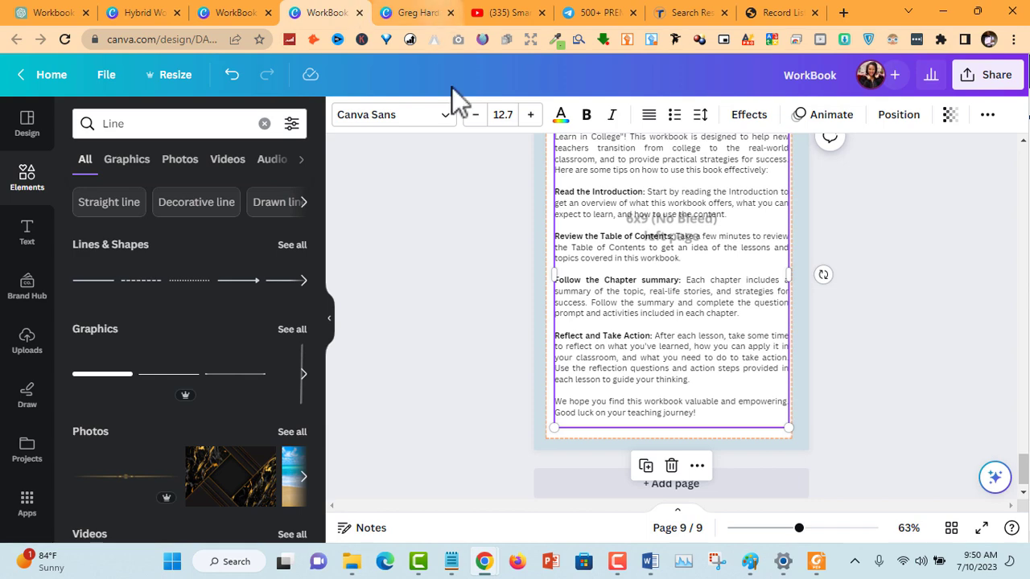
{"action": "scroll", "coordinate": [728, 399], "scroll_direction": "down", "scroll_amount": 1}
{"action": "left_click", "coordinate": [736, 465]}
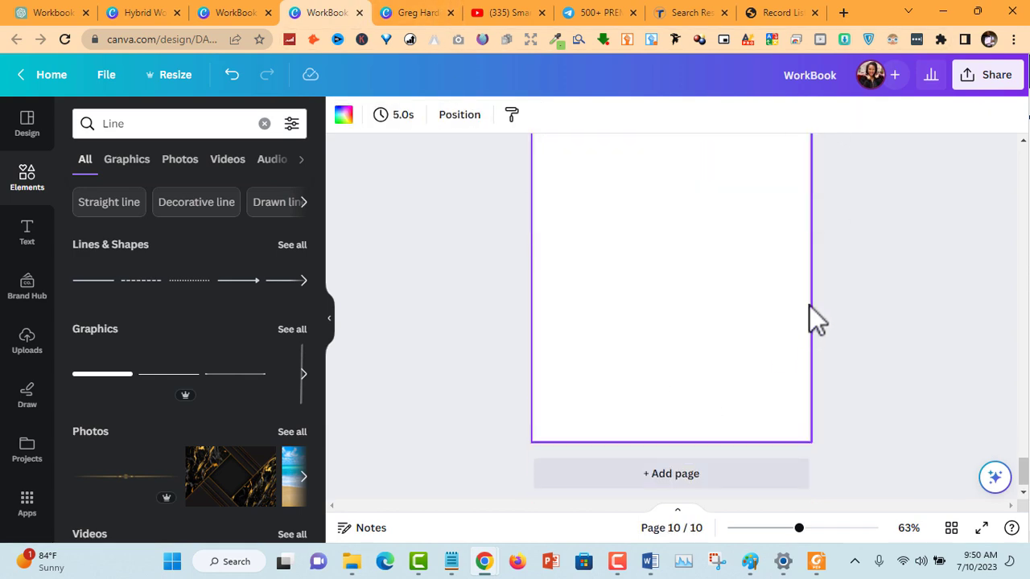
Copy the 6x9 (No Bleed) right-page template from page 8 onto the blank page 10.
{"action": "scroll", "coordinate": [813, 306], "scroll_direction": "up", "scroll_amount": 5}
{"action": "left_click", "coordinate": [706, 469]}
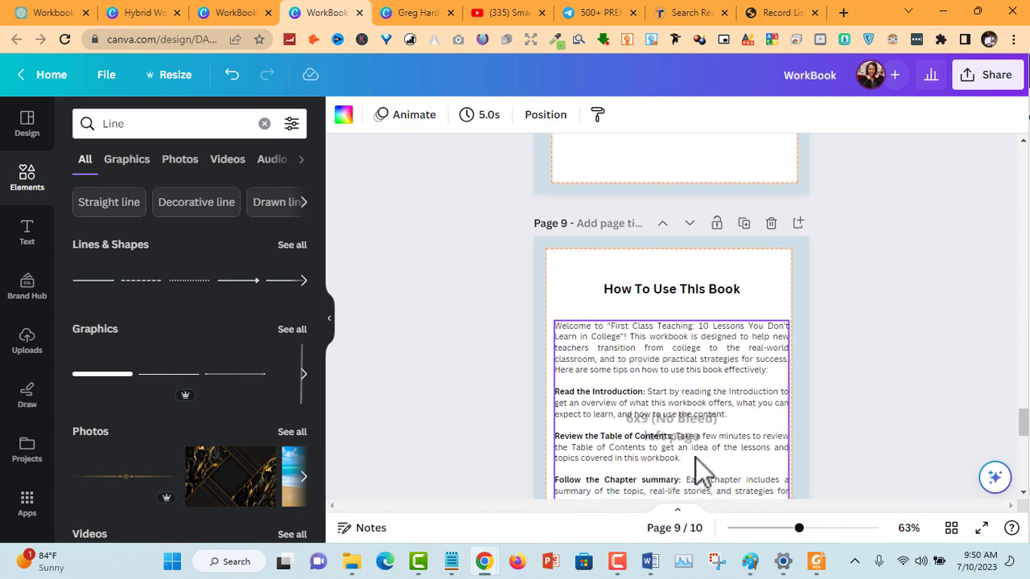
{"action": "left_click", "coordinate": [747, 192]}
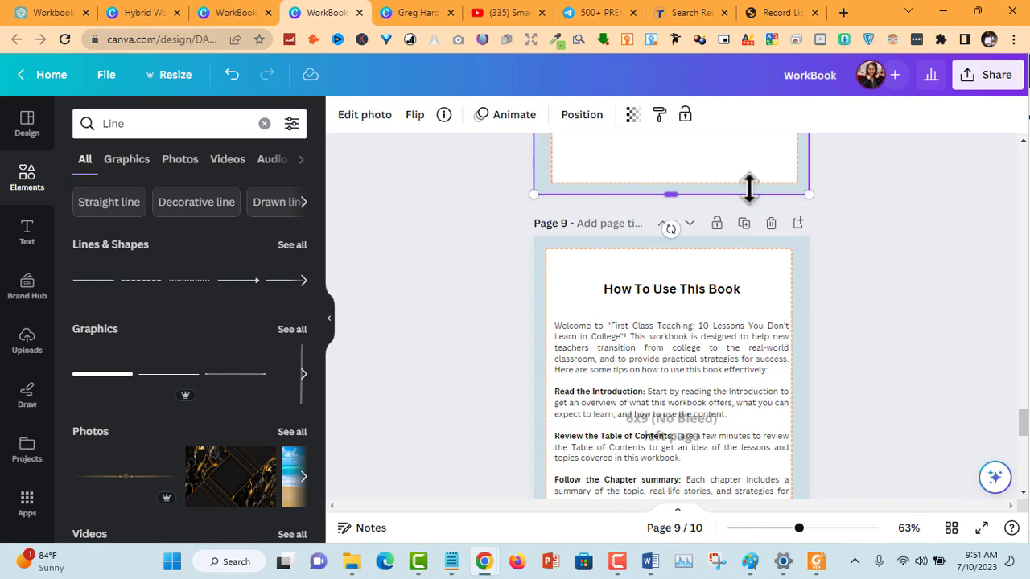
{"action": "scroll", "coordinate": [781, 329], "scroll_direction": "down", "scroll_amount": 5}
{"action": "left_click", "coordinate": [722, 361]}
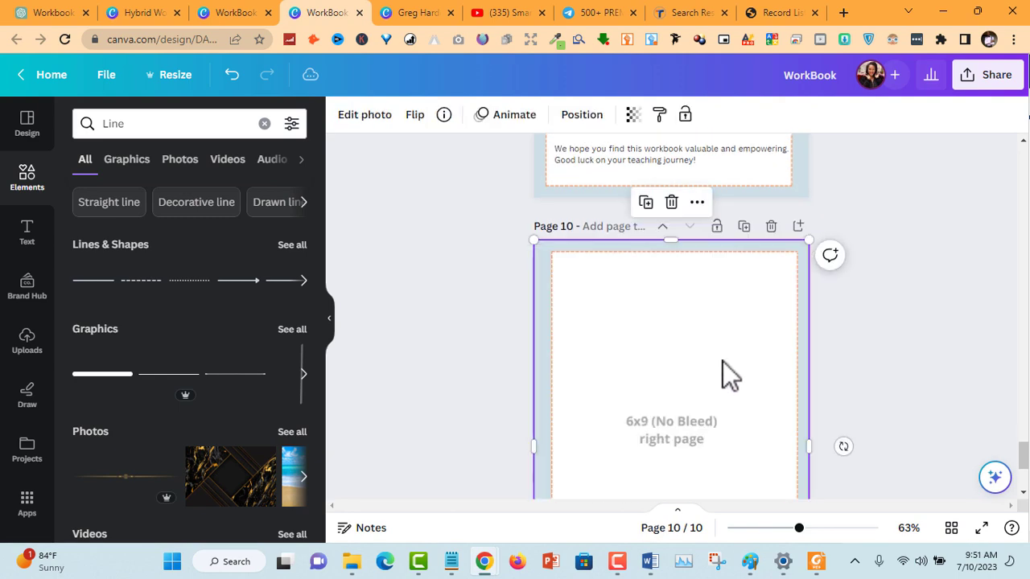
{"action": "scroll", "coordinate": [736, 369], "scroll_direction": "down", "scroll_amount": 1}
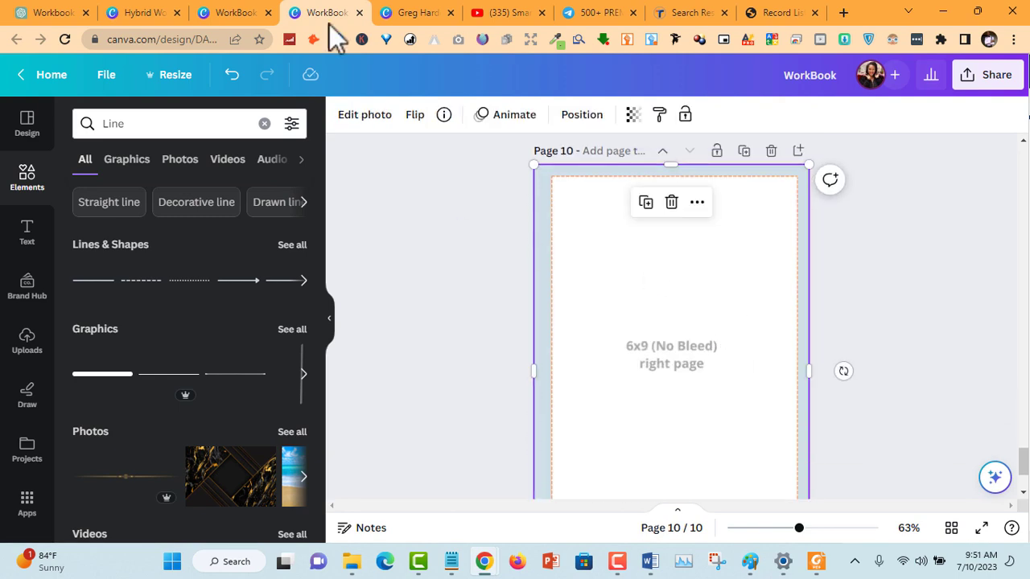
Copy the "Introduction" heading from page 10 of "WorkBook (6 × 9 in) duplicate" onto page 10 of WorkBook.
{"action": "left_click", "coordinate": [251, 13]}
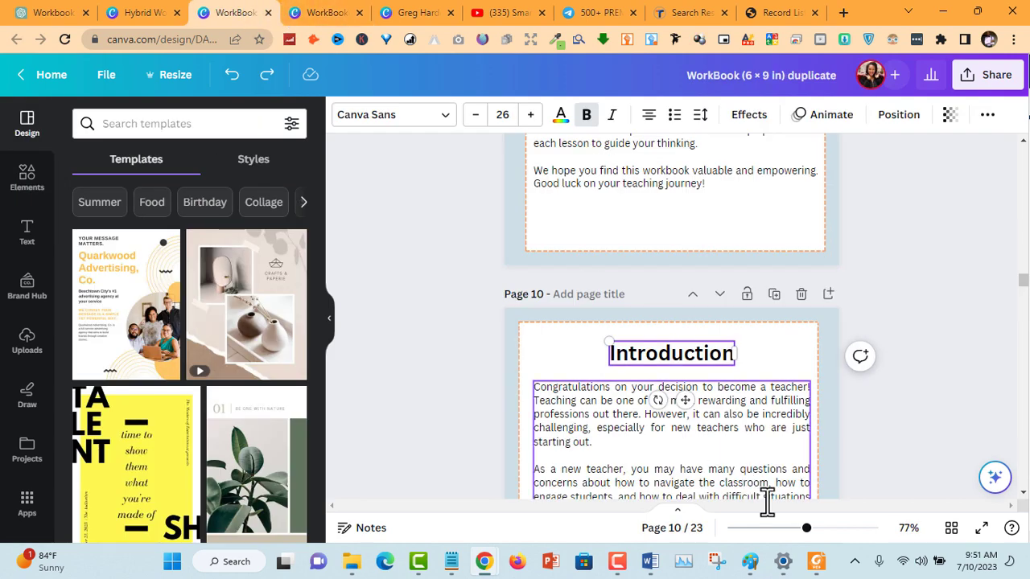
{"action": "left_click", "coordinate": [741, 449]}
{"action": "left_click", "coordinate": [729, 348]}
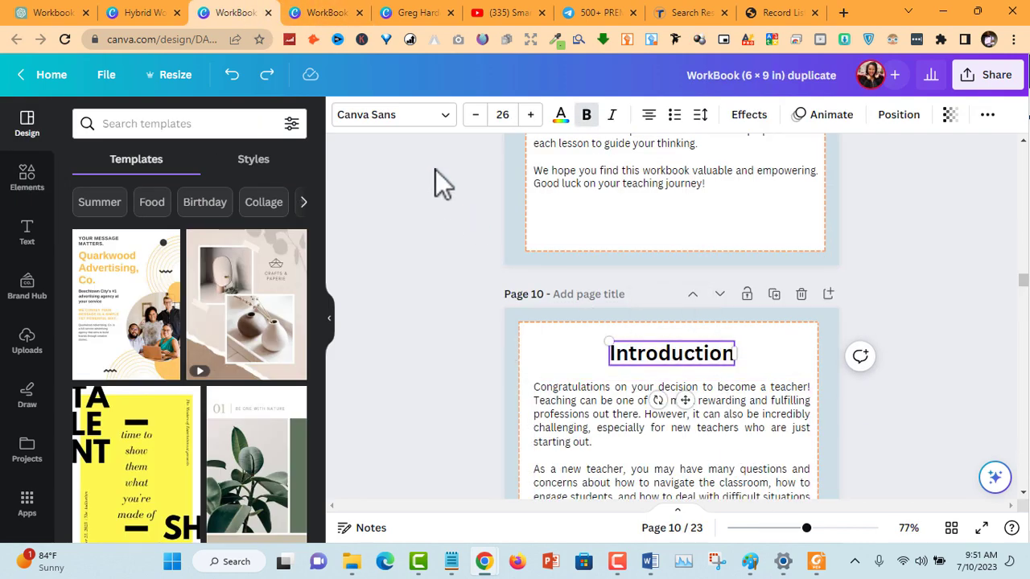
{"action": "left_click", "coordinate": [954, 342]}
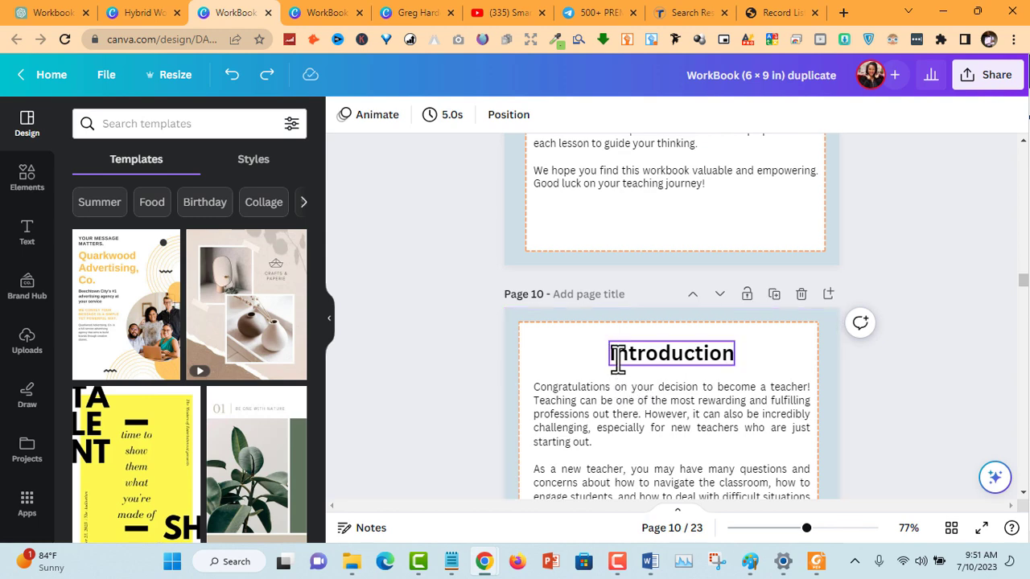
{"action": "left_click", "coordinate": [643, 363]}
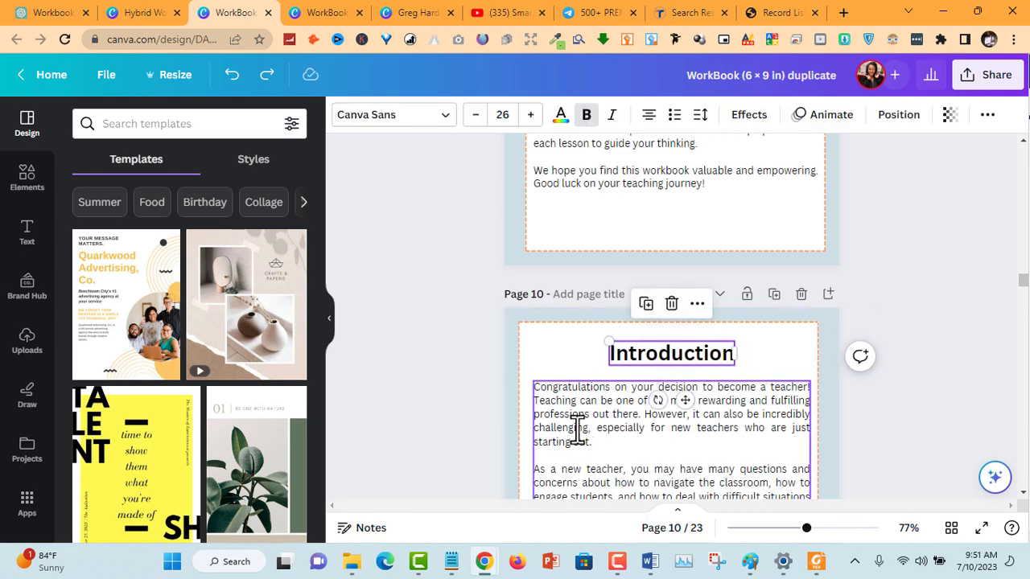
{"action": "left_click", "coordinate": [343, 14]}
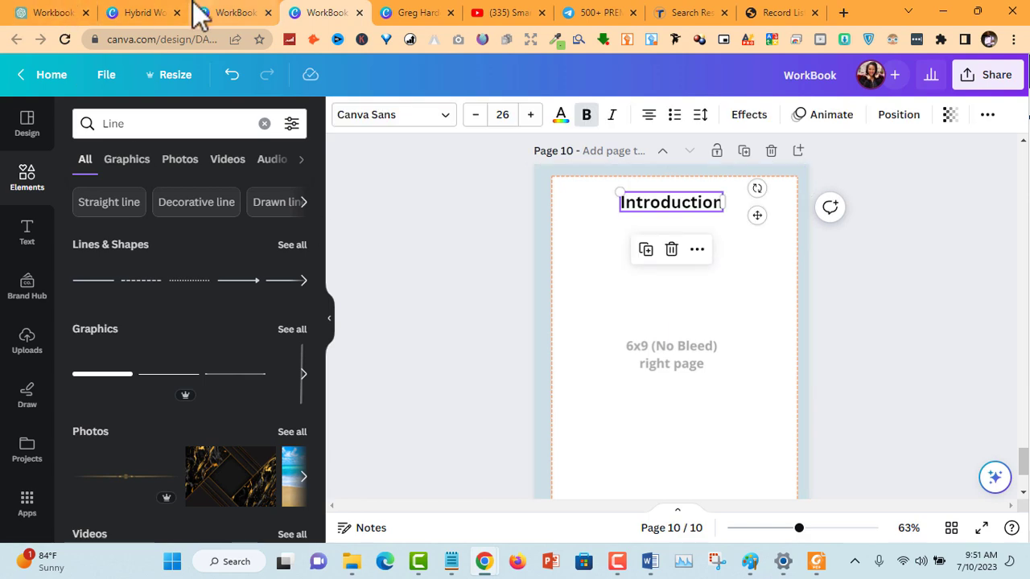
Copy the introduction body text from page 10 of the duplicate workbook onto page 10 of WorkBook and place it just below the heading.
{"action": "left_click", "coordinate": [201, 12]}
{"action": "left_click", "coordinate": [593, 409]}
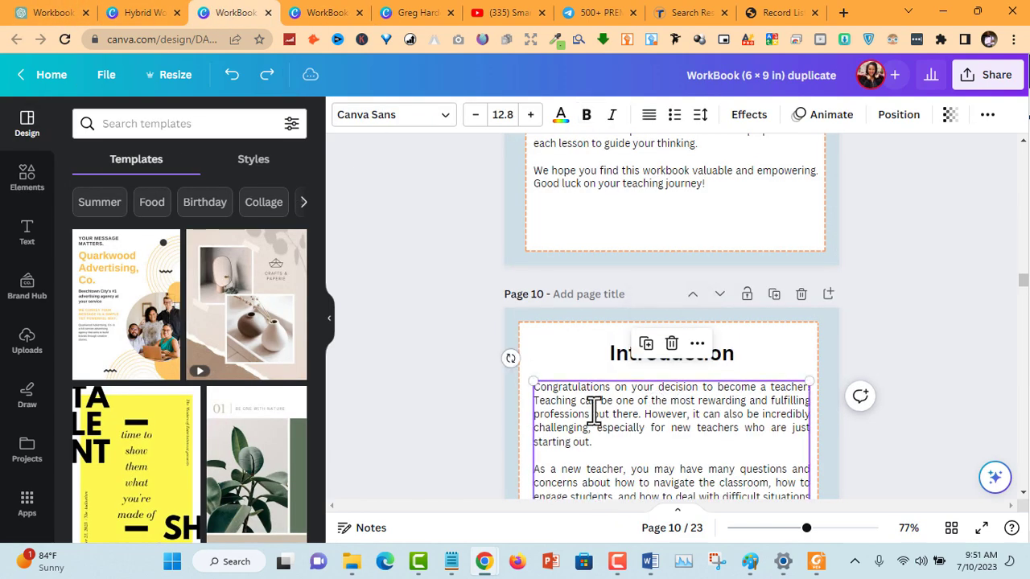
{"action": "left_click", "coordinate": [342, 15]}
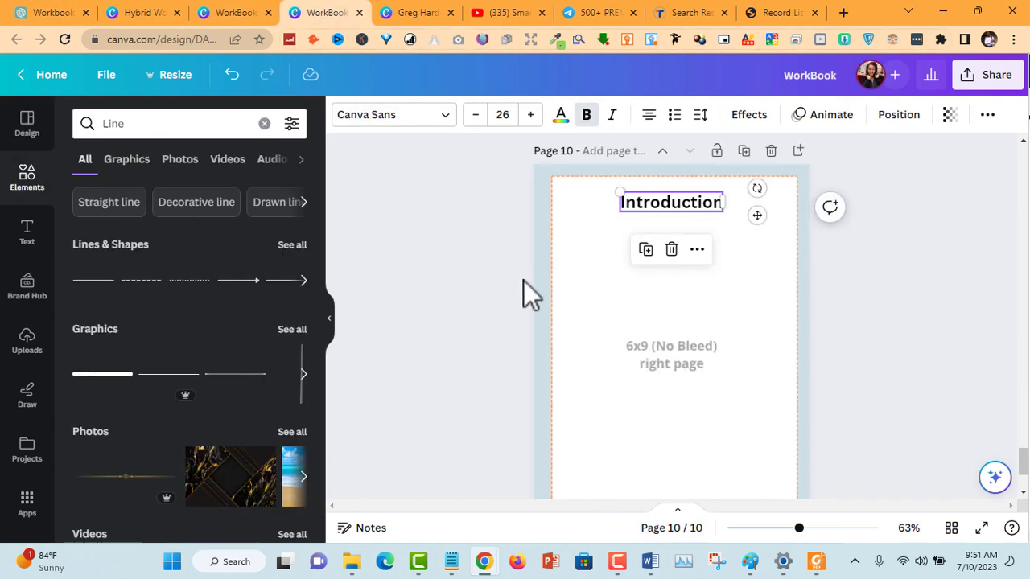
{"action": "left_click", "coordinate": [649, 364]}
{"action": "key", "text": "ctrl+v"}
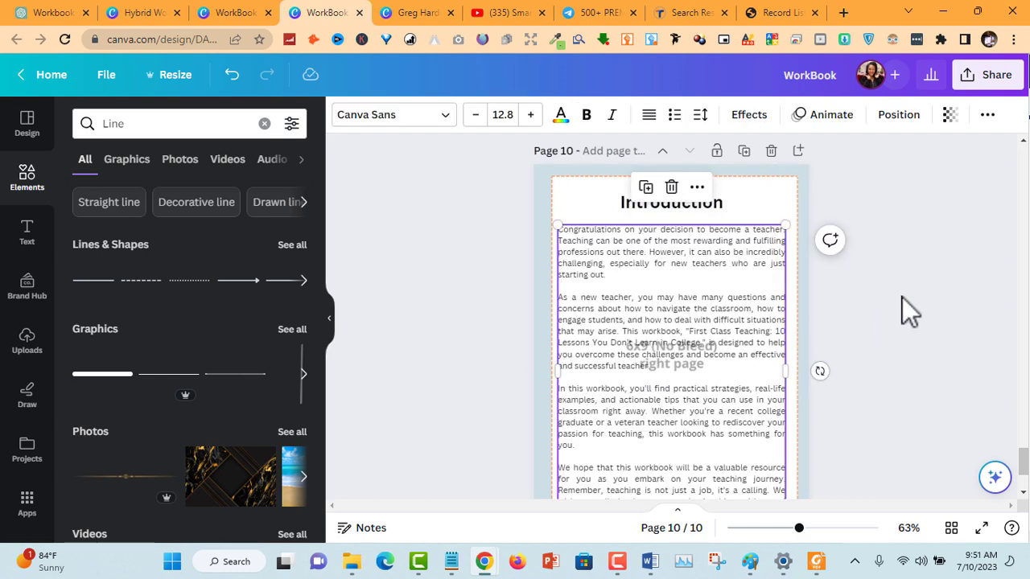
{"action": "left_click", "coordinate": [903, 295]}
{"action": "left_click_drag", "start_coordinate": [752, 281], "coordinate": [754, 270]}
Switch to ChatGPT and copy the "Thank you for choosing" introduction paragraph of the how-to-use response.
{"action": "left_click", "coordinate": [69, 16]}
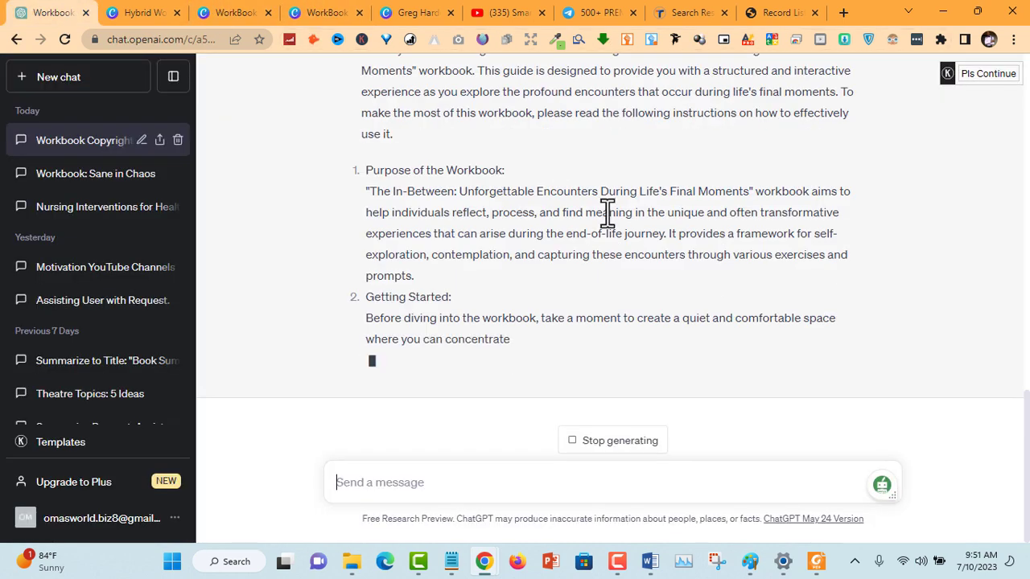
{"action": "scroll", "coordinate": [607, 213], "scroll_direction": "up", "scroll_amount": 3}
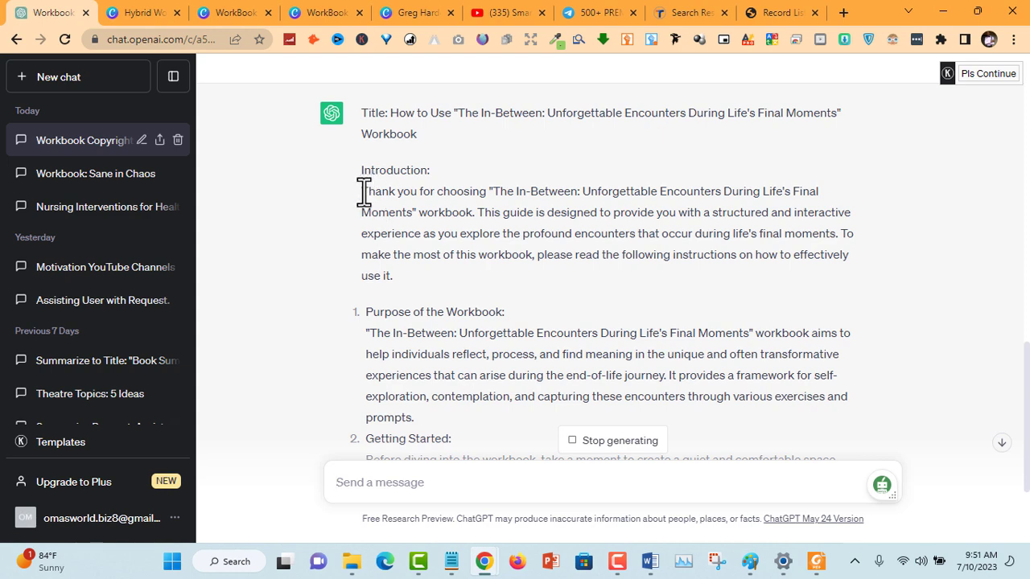
{"action": "scroll", "coordinate": [539, 234], "scroll_direction": "down", "scroll_amount": 2}
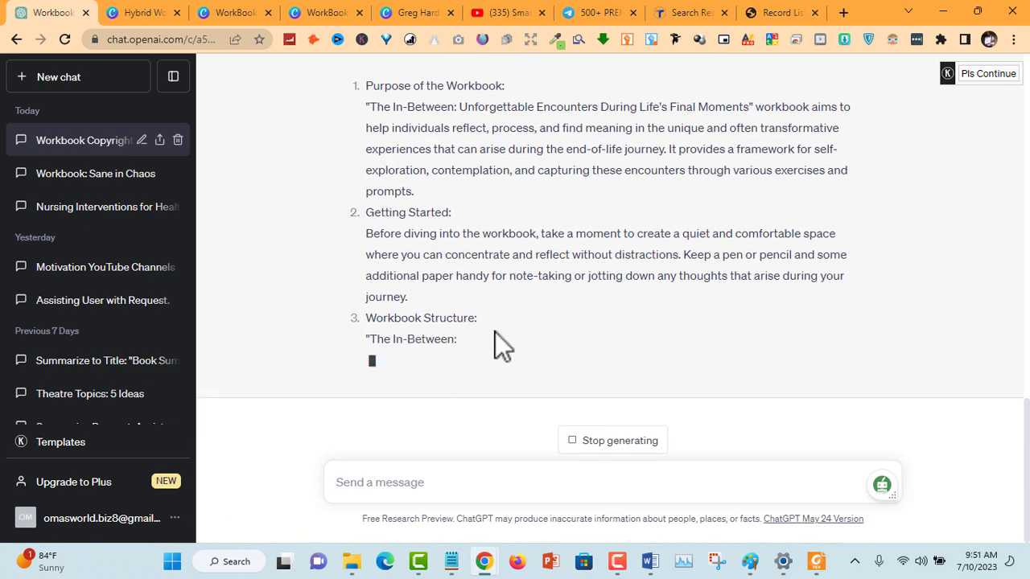
{"action": "scroll", "coordinate": [495, 331], "scroll_direction": "up", "scroll_amount": 2}
{"action": "scroll", "coordinate": [495, 331], "scroll_direction": "up", "scroll_amount": 1}
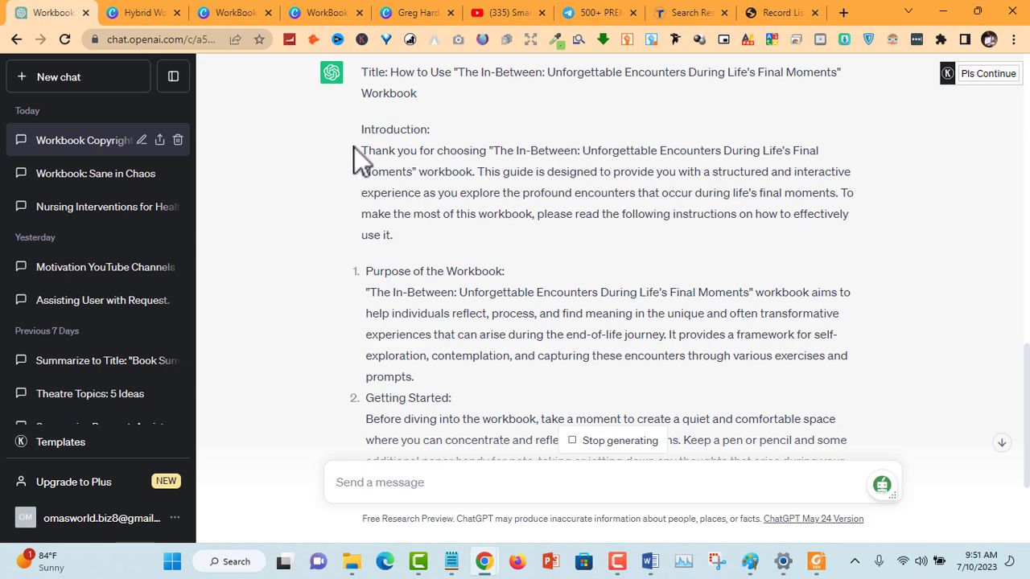
{"action": "left_click_drag", "start_coordinate": [355, 151], "coordinate": [491, 235]}
{"action": "key", "text": "ctrl+c"}
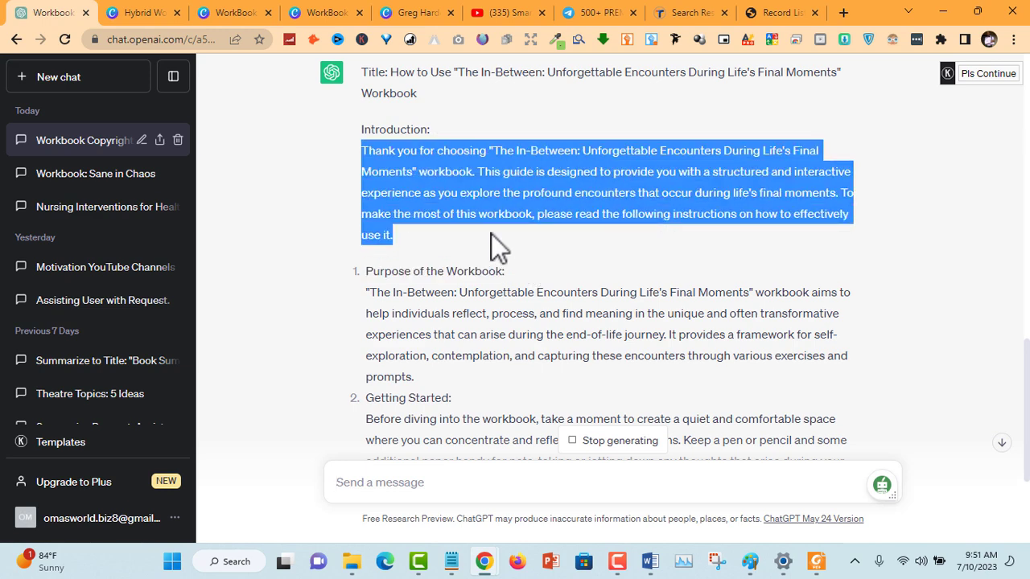
Switch to Notepad, paste the copied paragraph over the book title there and remove all text from the note.
{"action": "left_click", "coordinate": [451, 556]}
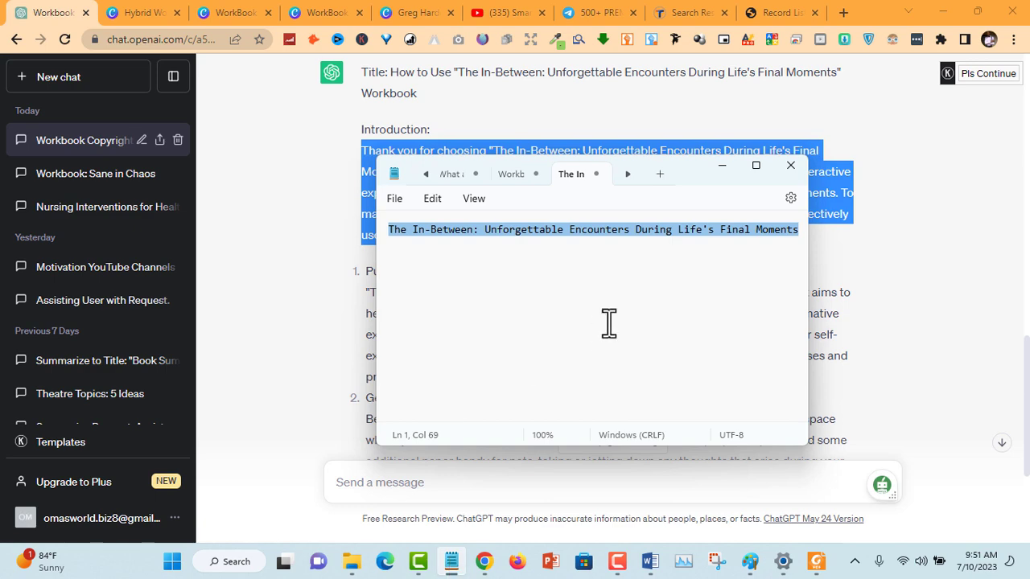
{"action": "key", "text": "ctrl+v"}
{"action": "key", "text": "ctrl+a"}
{"action": "key", "text": "Delete"}
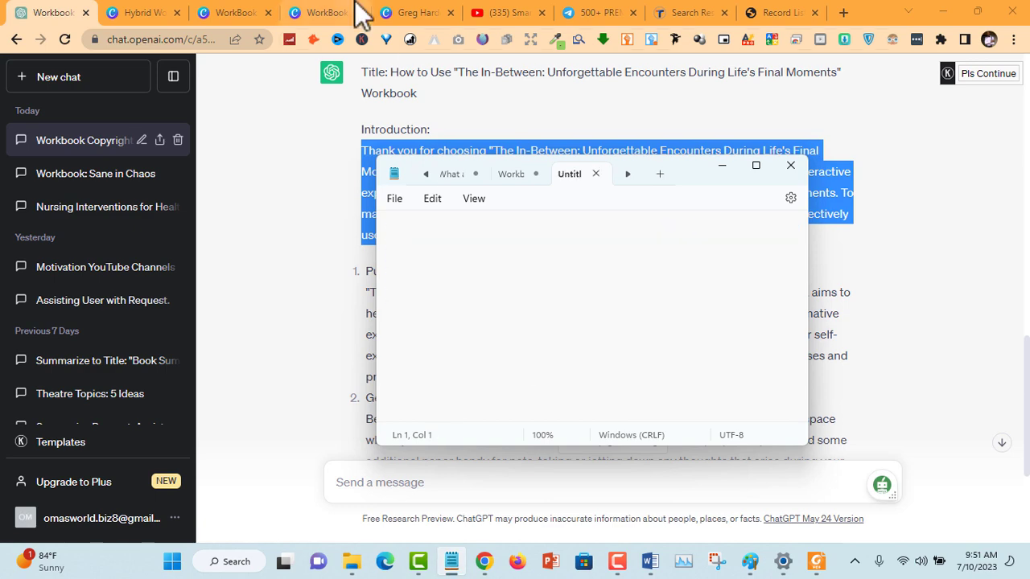
Replace the body text under "Introduction" on page 10 of WorkBook in Canva with the copied "Thank you for choosing" paragraph.
{"action": "left_click", "coordinate": [326, 12]}
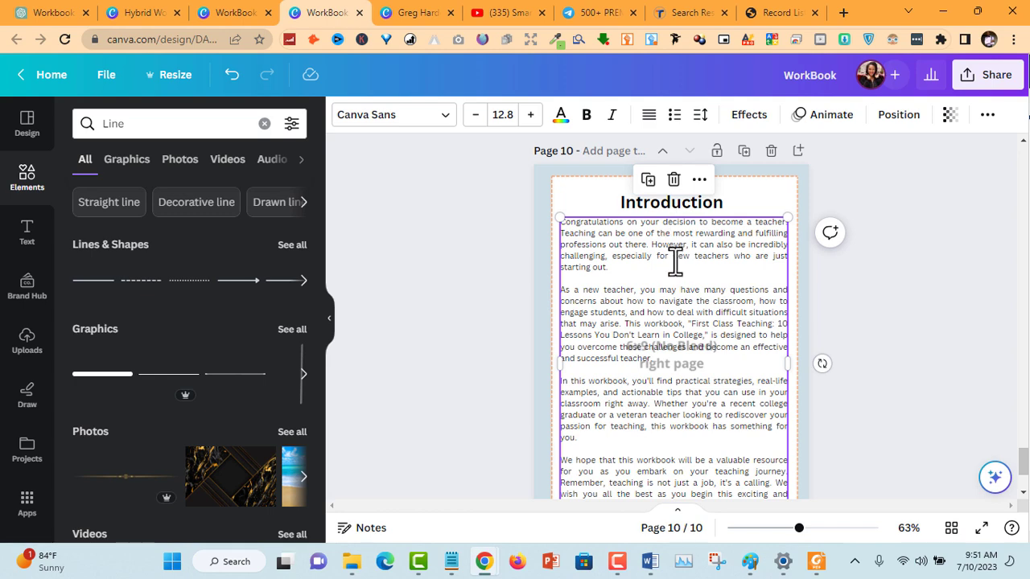
{"action": "left_click", "coordinate": [674, 260]}
{"action": "left_click", "coordinate": [674, 260]}
{"action": "left_click", "coordinate": [480, 243]}
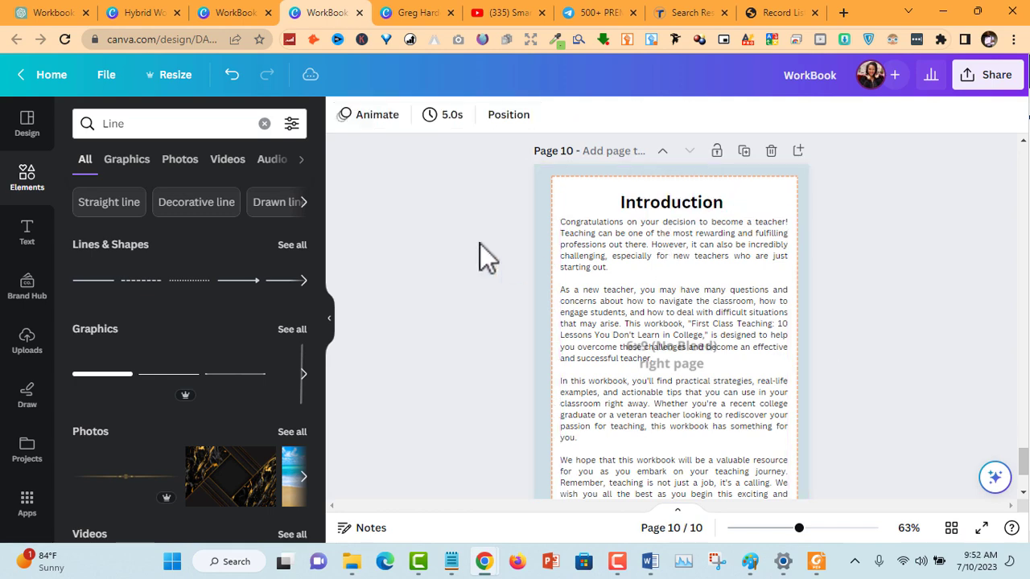
{"action": "double_click", "coordinate": [658, 258]}
{"action": "key", "text": "ctrl+v"}
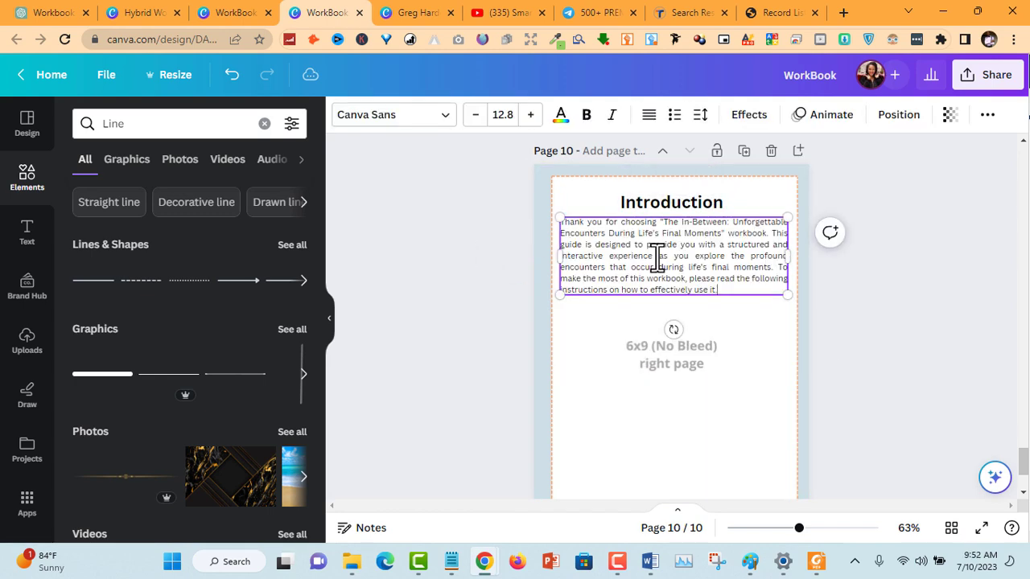
Switch to ChatGPT, copy the "Purpose of the Workbook" section of the how-to-use response and bring up Notepad.
{"action": "left_click", "coordinate": [76, 11]}
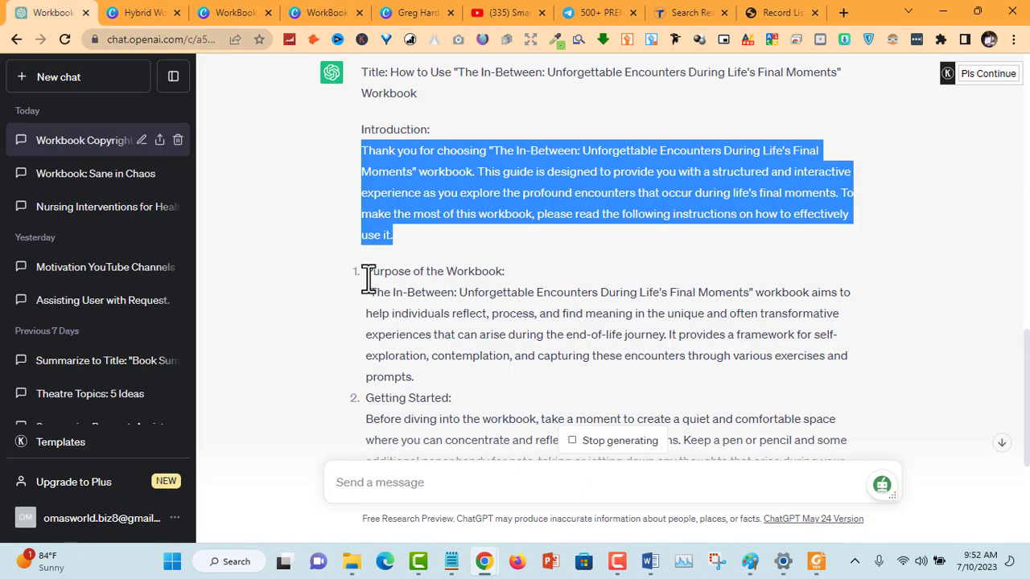
{"action": "left_click_drag", "start_coordinate": [367, 276], "coordinate": [454, 386]}
{"action": "key", "text": "ctrl+c"}
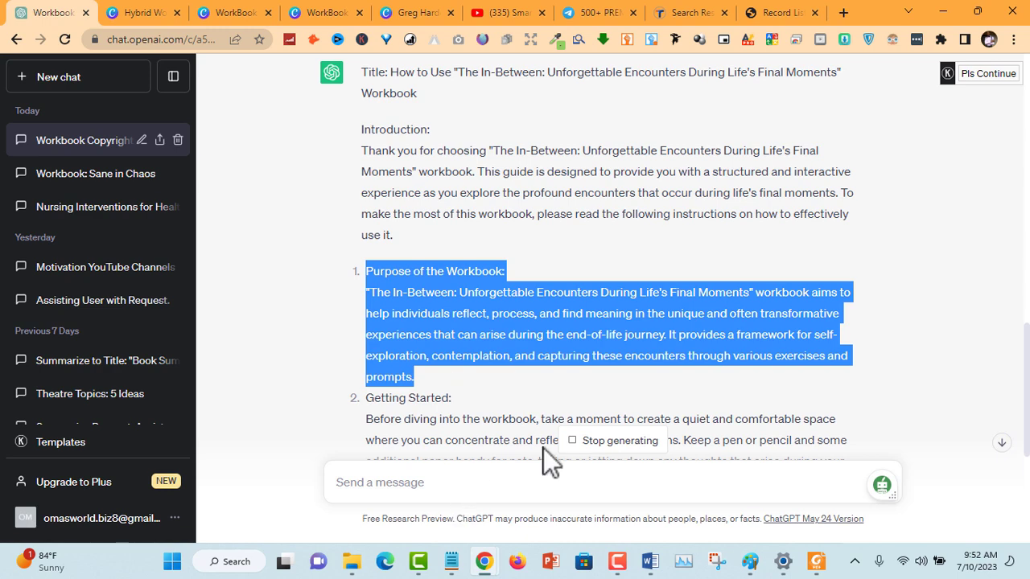
{"action": "left_click", "coordinate": [450, 563]}
{"action": "key", "text": "ctrl+n"}
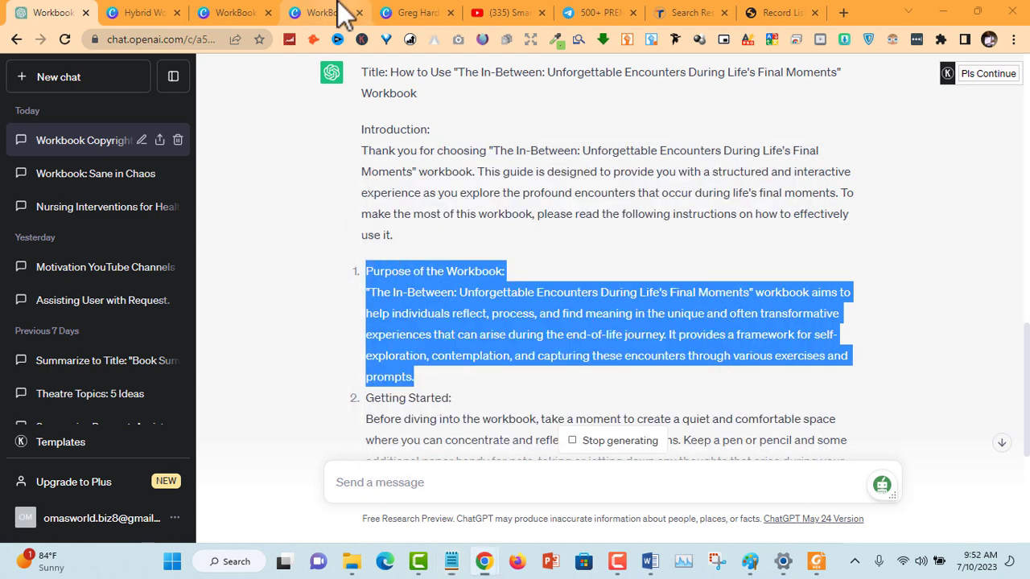
Paste the "Purpose of the Workbook" section below the introduction paragraph on page 10 of WorkBook and break it into spaced paragraphs.
{"action": "left_click", "coordinate": [342, 12]}
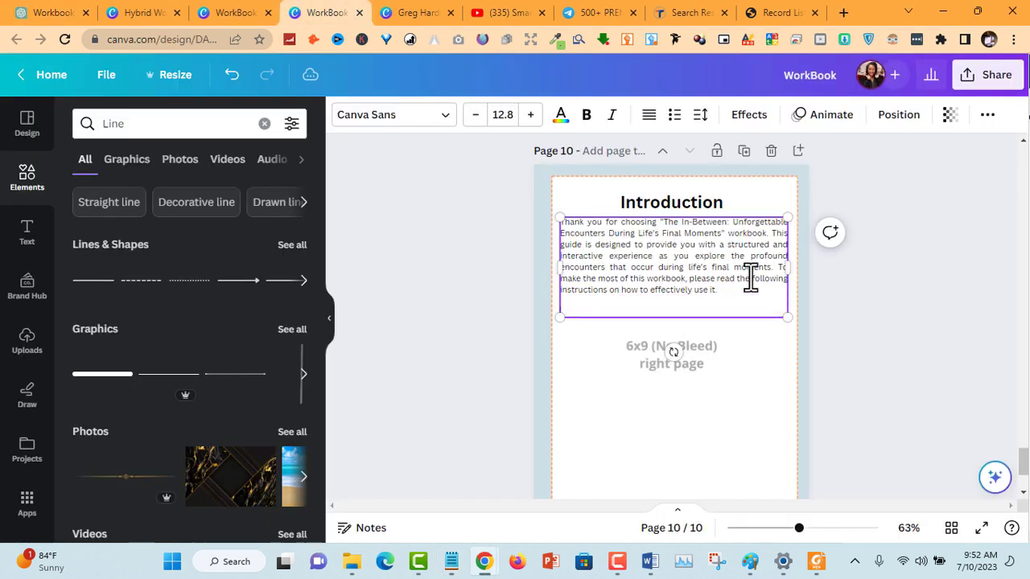
{"action": "key", "text": "ctrl+v"}
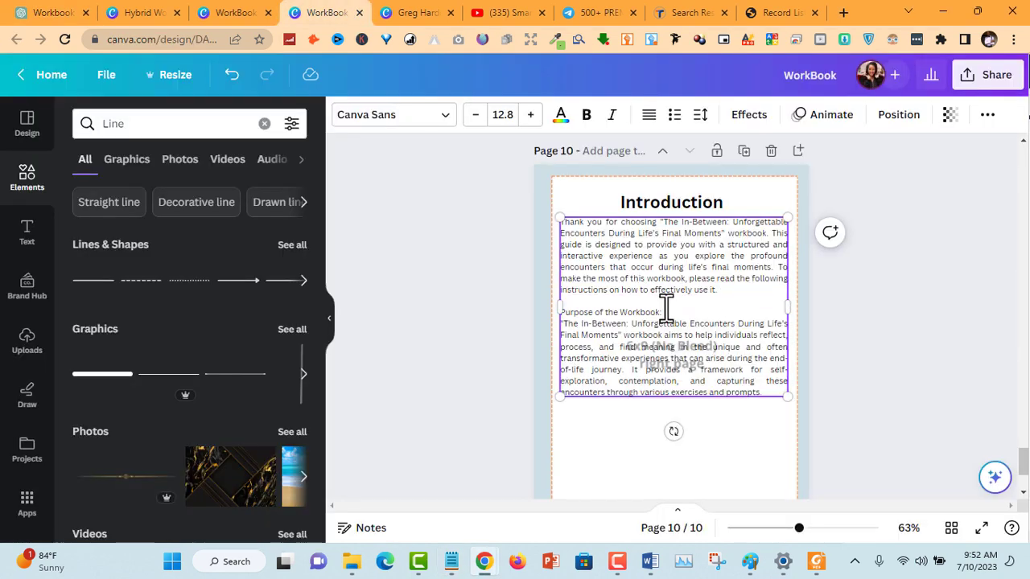
{"action": "key", "text": "Return"}
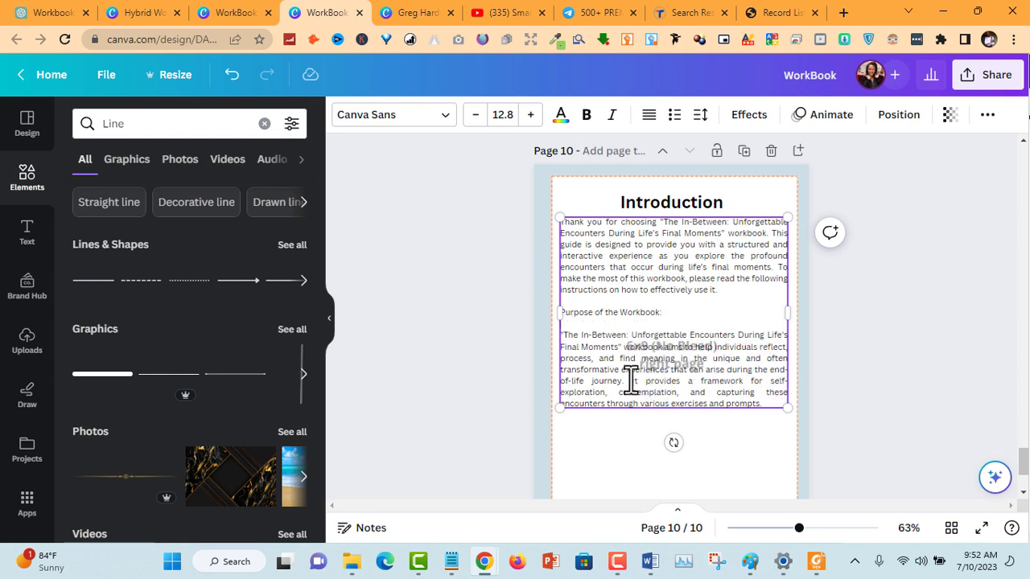
{"action": "key", "text": "Return"}
{"action": "key", "text": "Return"}
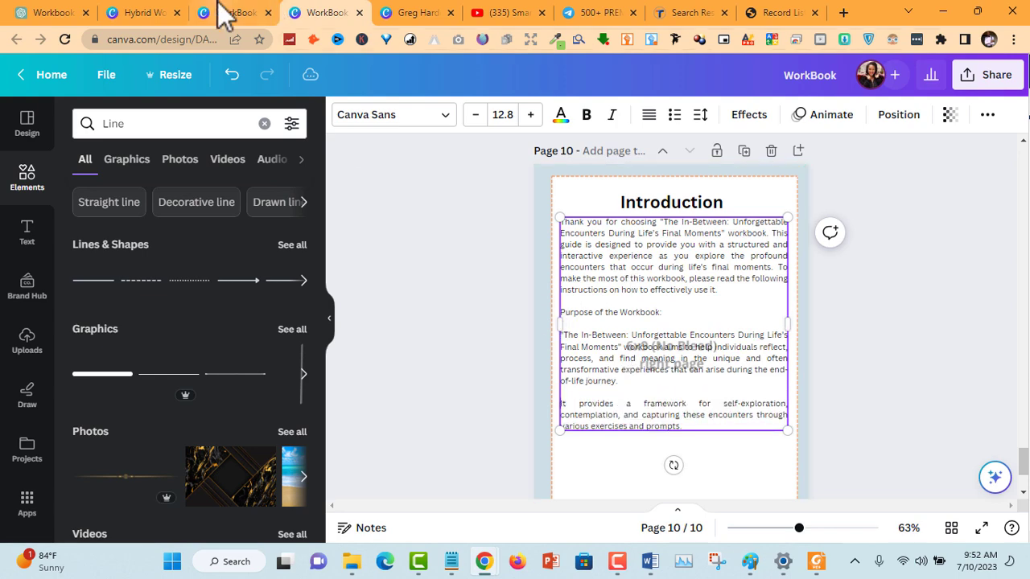
Copy ChatGPT's text from "is divided into chapters" through the "Flexibility and Adaptation" section, paste it into Notepad and take it all from there.
{"action": "left_click", "coordinate": [46, 12]}
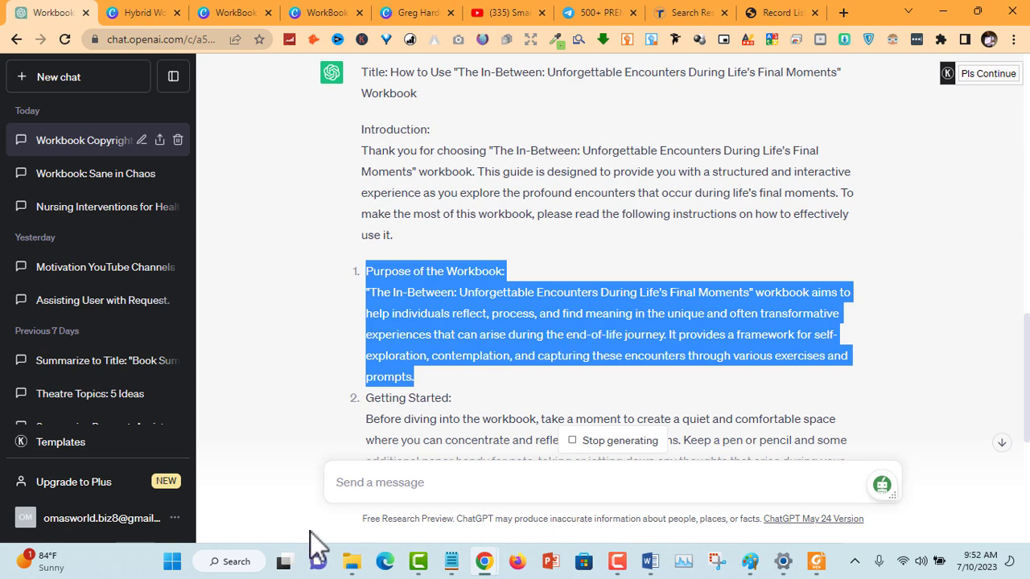
{"action": "scroll", "coordinate": [339, 505], "scroll_direction": "down", "scroll_amount": 5}
{"action": "left_click", "coordinate": [504, 315]}
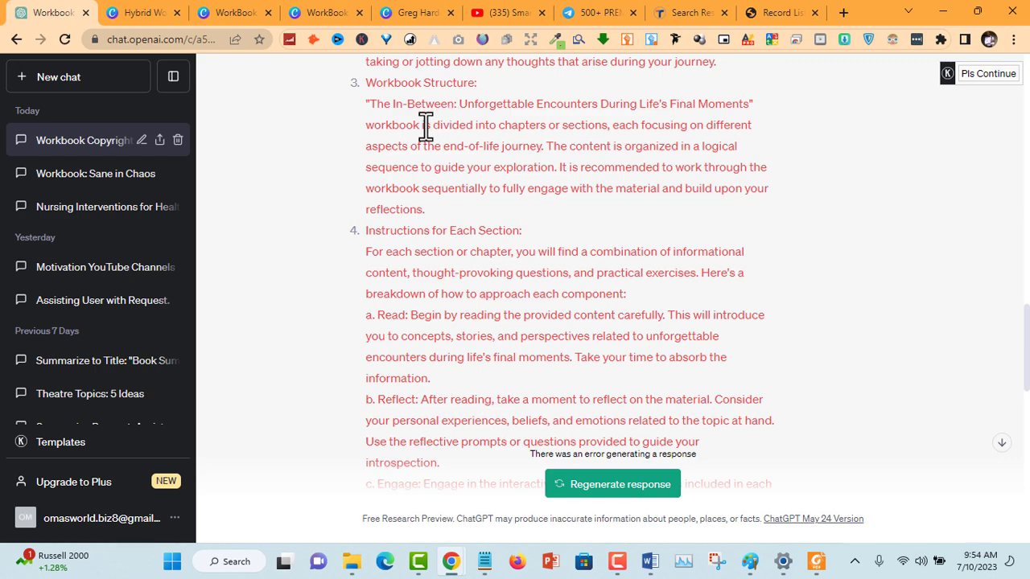
{"action": "left_click_drag", "start_coordinate": [423, 126], "coordinate": [499, 356]}
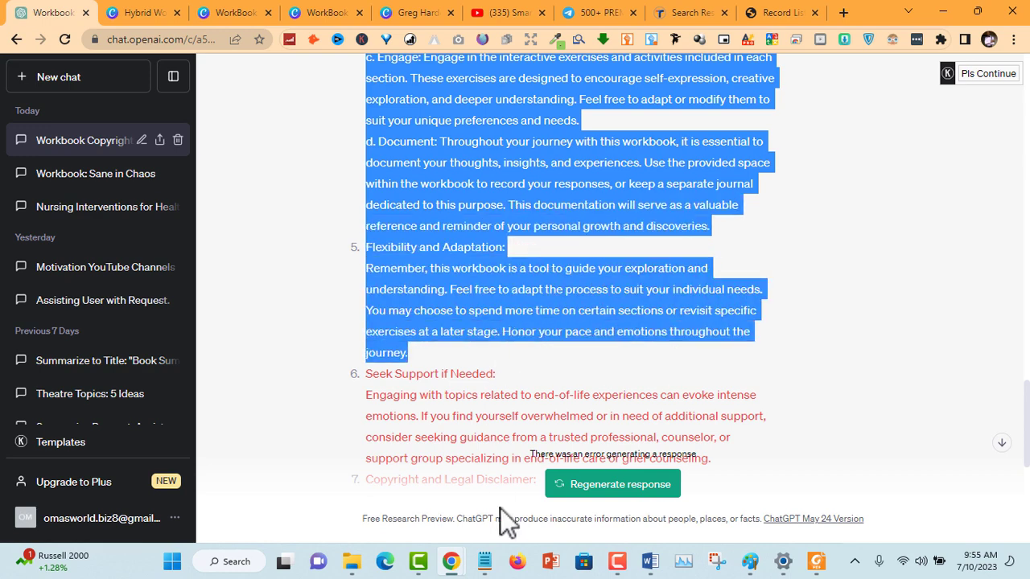
{"action": "left_click", "coordinate": [483, 561]}
{"action": "key", "text": "ctrl+v"}
{"action": "key", "text": "ctrl+a"}
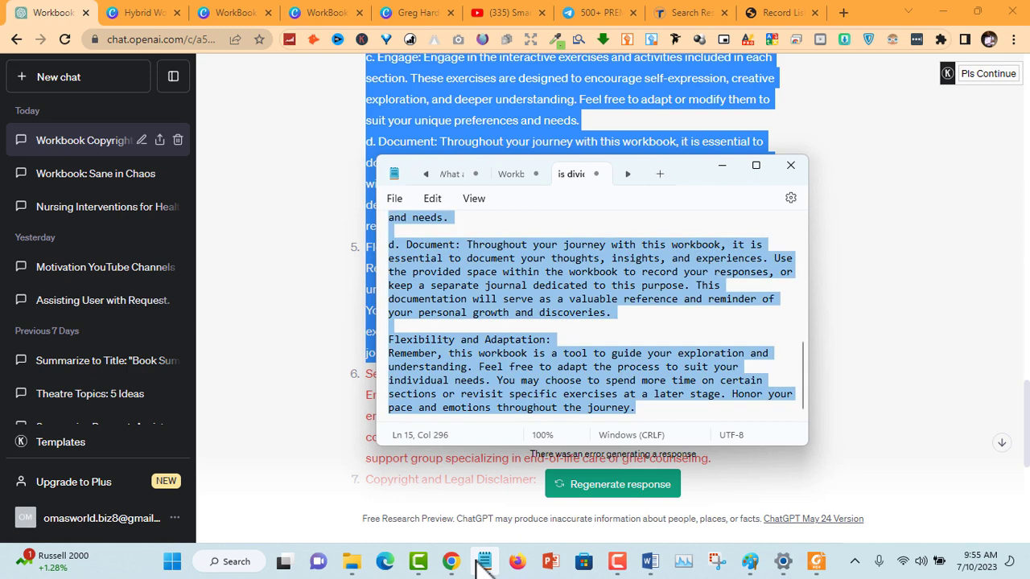
{"action": "key", "text": "Delete"}
Replace the body text under "How To Use This Book" on page 9 of WorkBook in Canva with the copied ChatGPT text.
{"action": "left_click", "coordinate": [413, 12]}
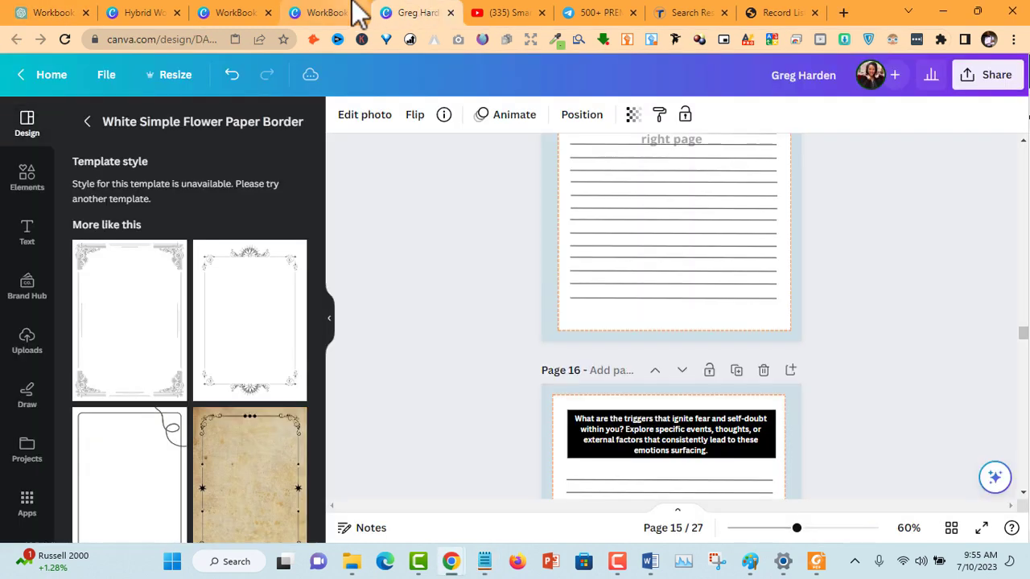
{"action": "left_click", "coordinate": [362, 12]}
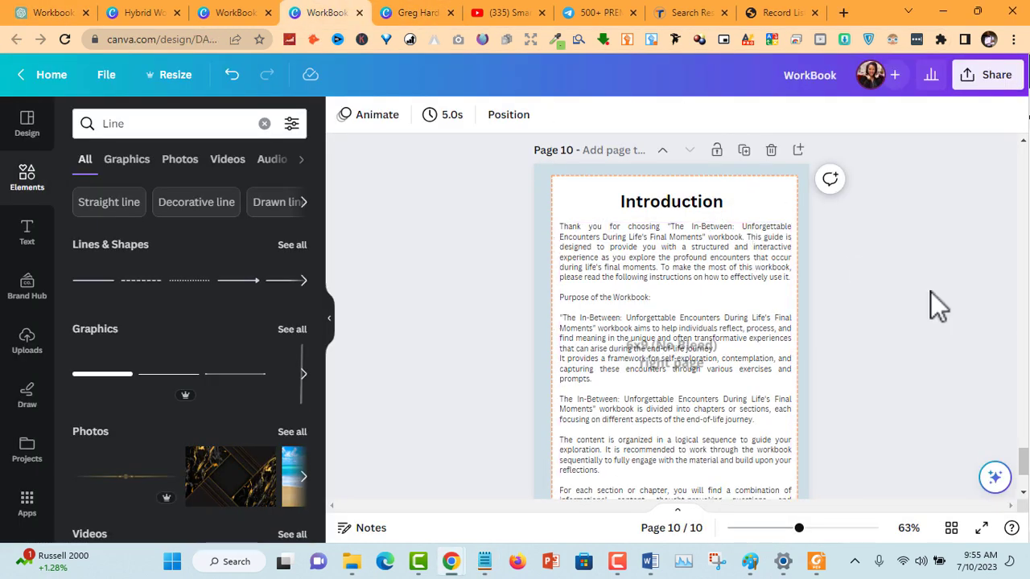
{"action": "scroll", "coordinate": [930, 292], "scroll_direction": "up", "scroll_amount": 5}
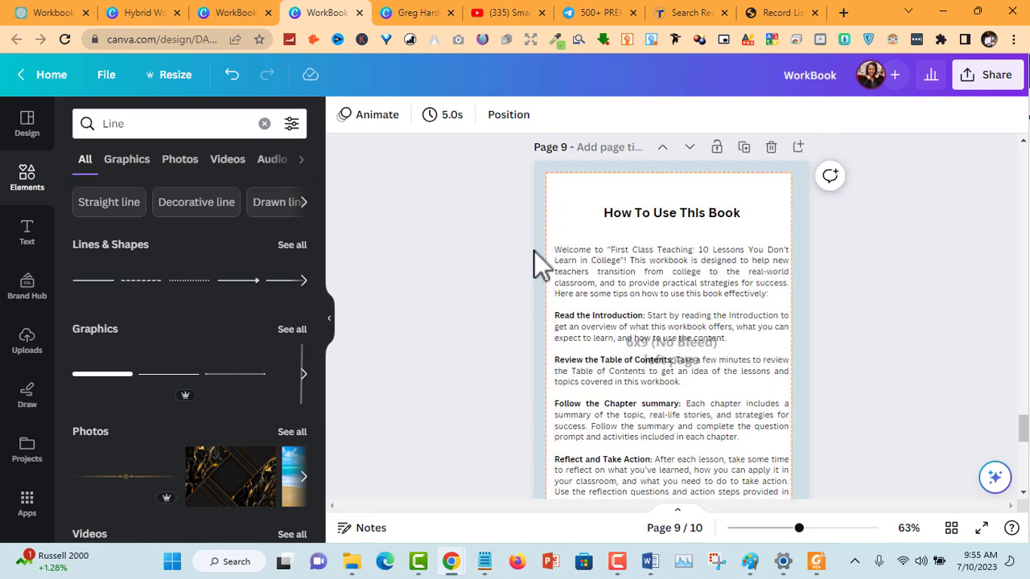
{"action": "triple_click", "coordinate": [567, 258]}
{"action": "key", "text": "ctrl+a"}
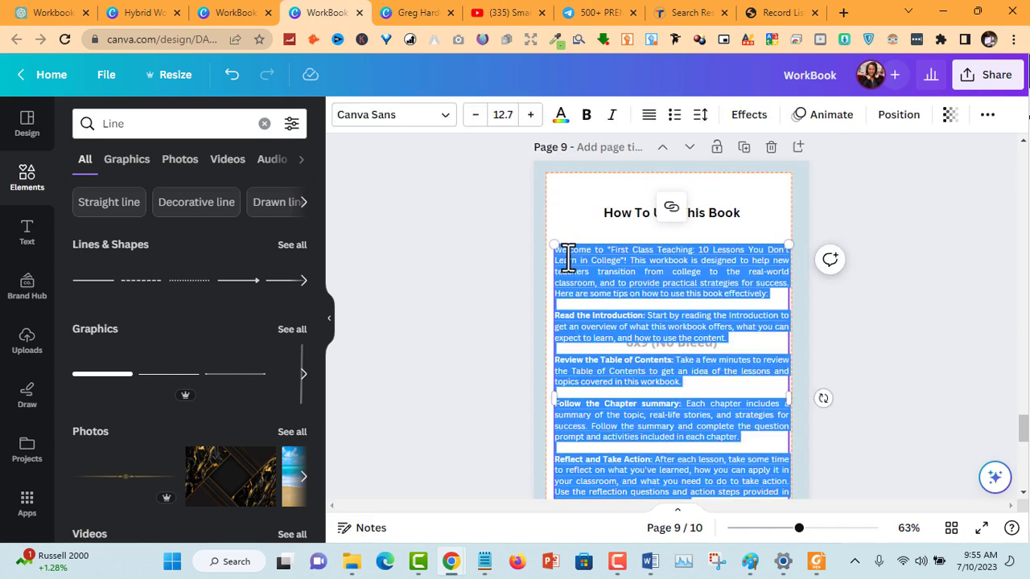
{"action": "key", "text": "ctrl+v"}
{"action": "scroll", "coordinate": [684, 305], "scroll_direction": "up", "scroll_amount": 2}
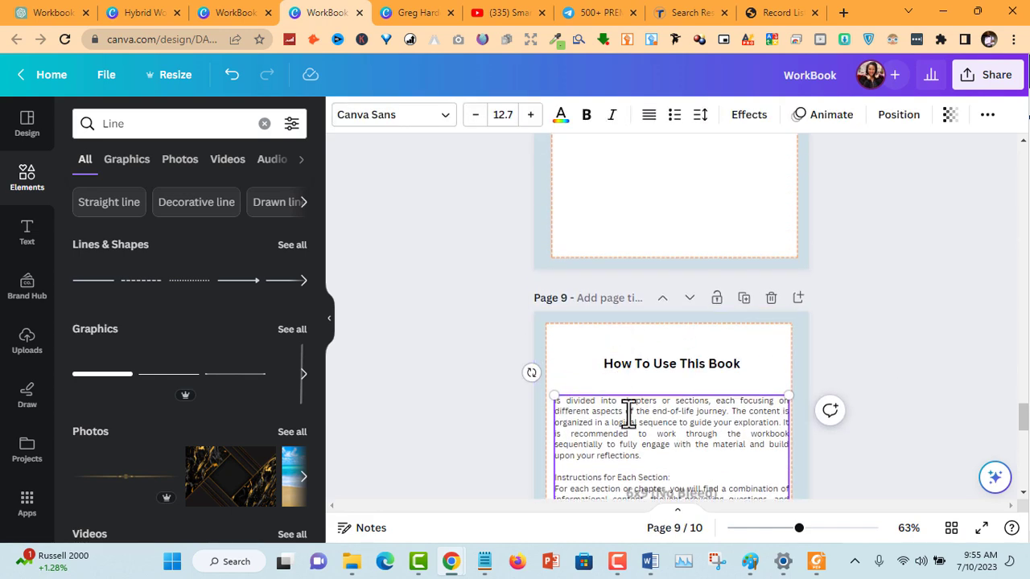
{"action": "left_click", "coordinate": [636, 390]}
{"action": "left_click", "coordinate": [938, 373]}
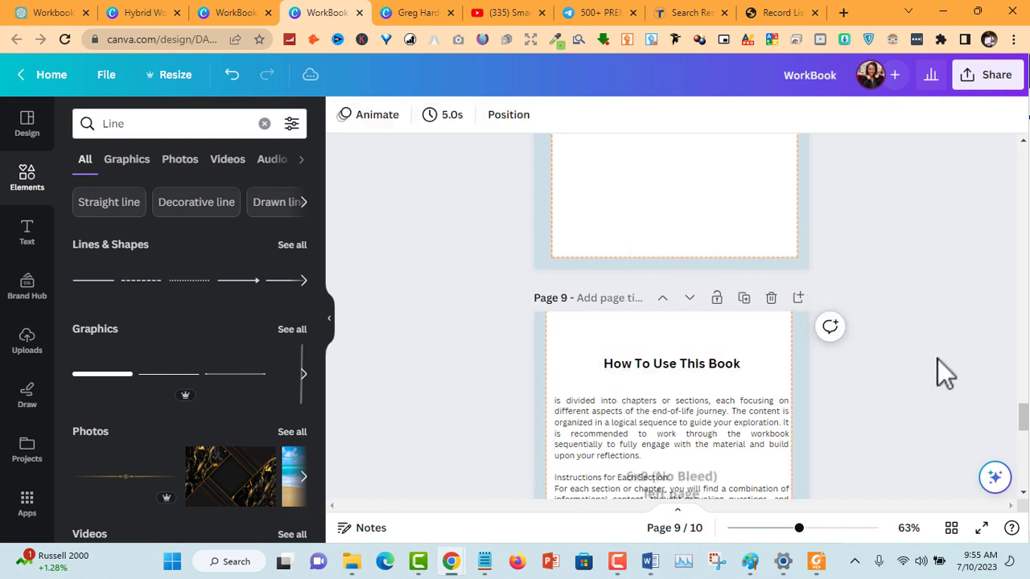
Move the page 9 heading and body text higher on the page and begin the body text with "This book".
{"action": "left_click_drag", "start_coordinate": [714, 363], "coordinate": [729, 345]}
{"action": "key", "text": "ctrl+z"}
{"action": "key", "text": "ctrl+z"}
{"action": "left_click", "coordinate": [861, 358]}
{"action": "left_click_drag", "start_coordinate": [719, 410], "coordinate": [707, 371]}
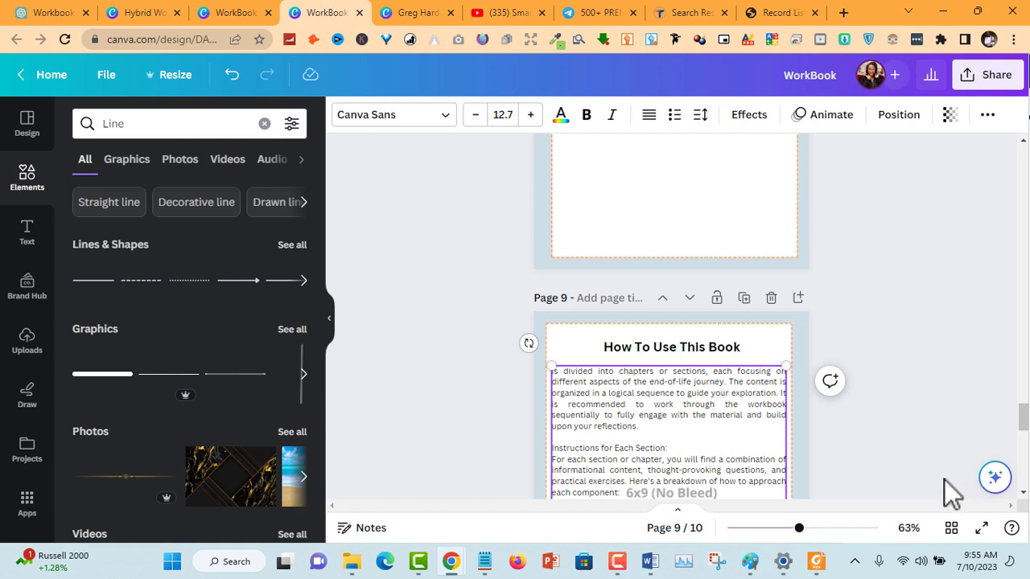
{"action": "type", "text": "This i"}
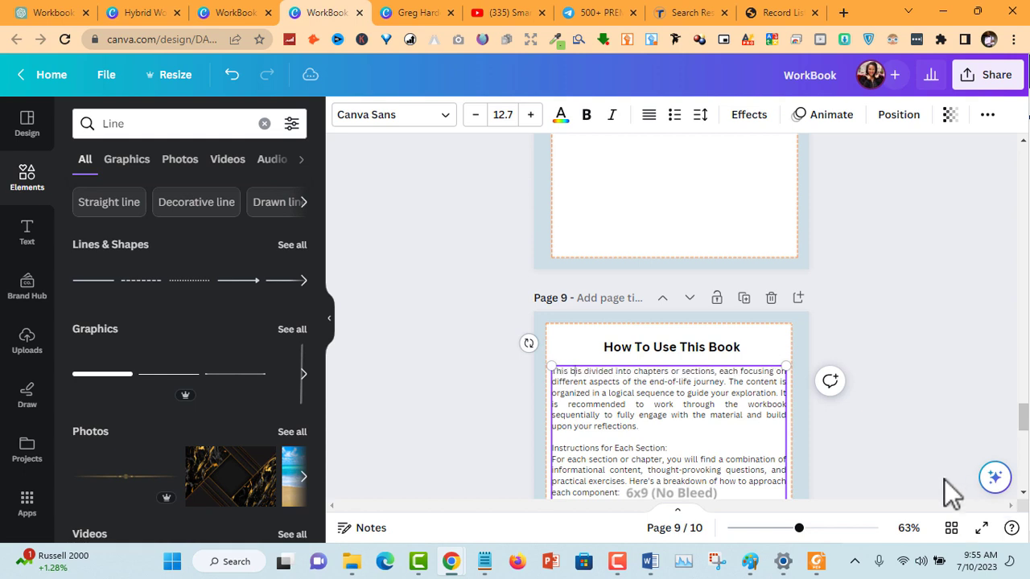
{"action": "type", "text": "book"}
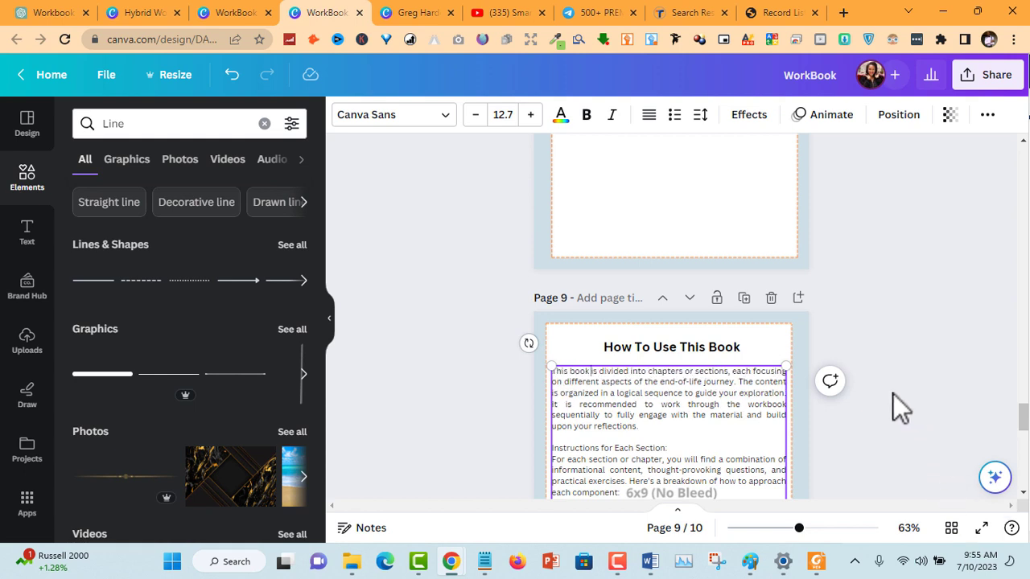
Remove the "Instructions for Each Section:" line and the blank lines around it from the body text on page 9.
{"action": "scroll", "coordinate": [889, 390], "scroll_direction": "down", "scroll_amount": 3}
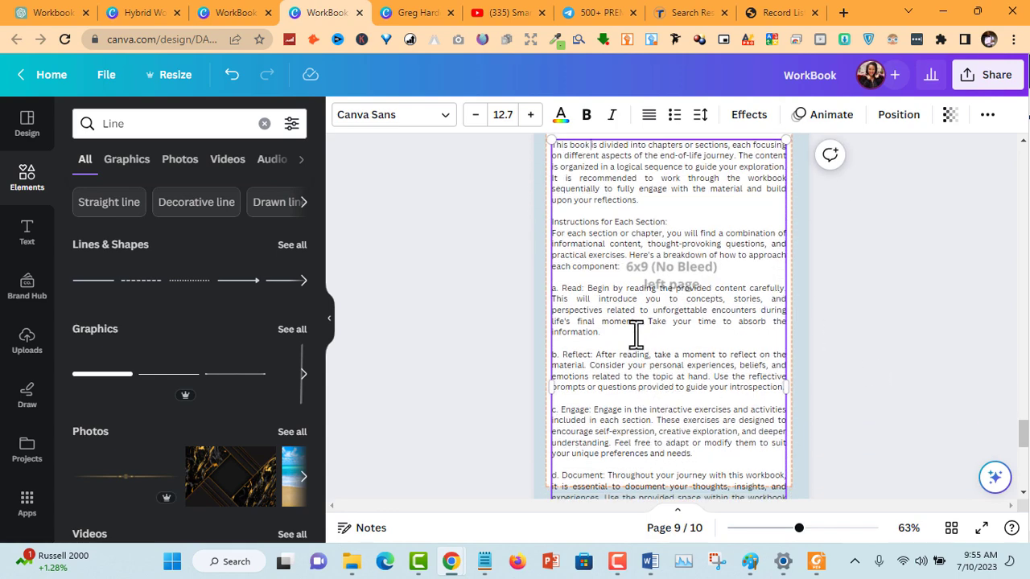
{"action": "scroll", "coordinate": [671, 406], "scroll_direction": "up", "scroll_amount": 1}
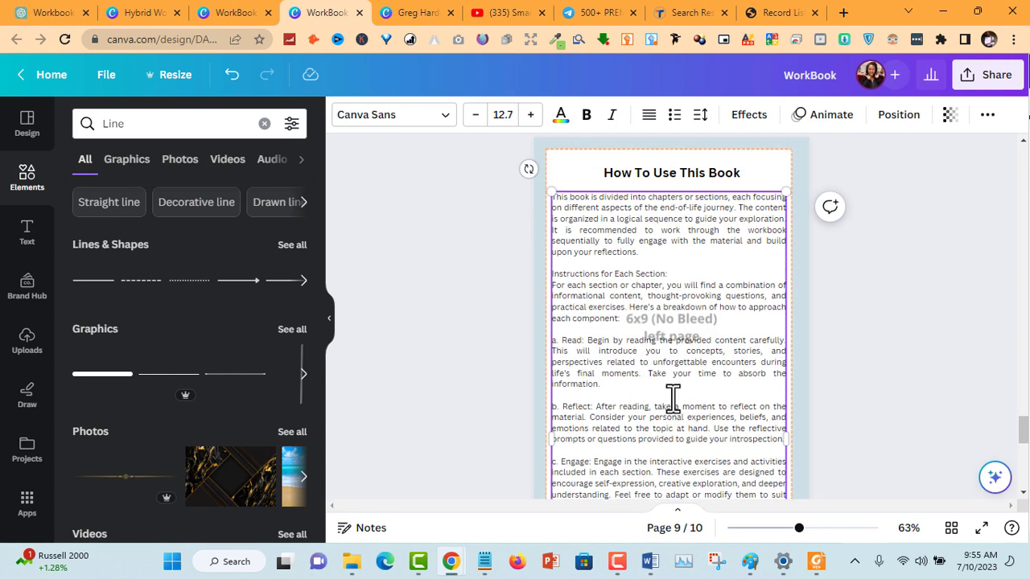
{"action": "triple_click", "coordinate": [680, 301]}
{"action": "key", "text": "BackSpace"}
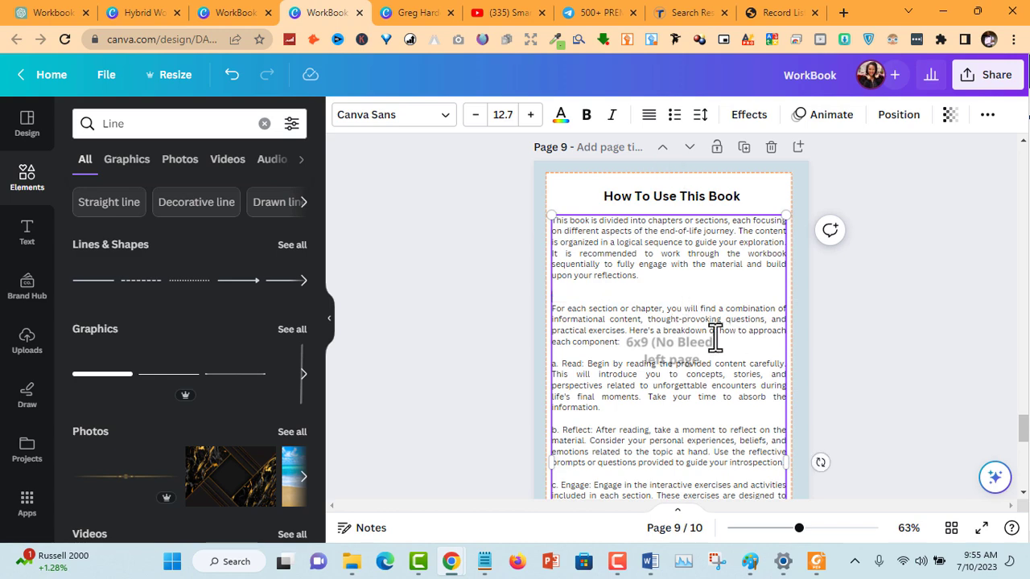
{"action": "key", "text": "BackSpace"}
{"action": "key", "text": "BackSpace"}
Delete the overflowing end of the page 9 body text, from "This documentation will serve as" through the "Flexibility and Adaptation" section.
{"action": "scroll", "coordinate": [704, 346], "scroll_direction": "down", "scroll_amount": 2}
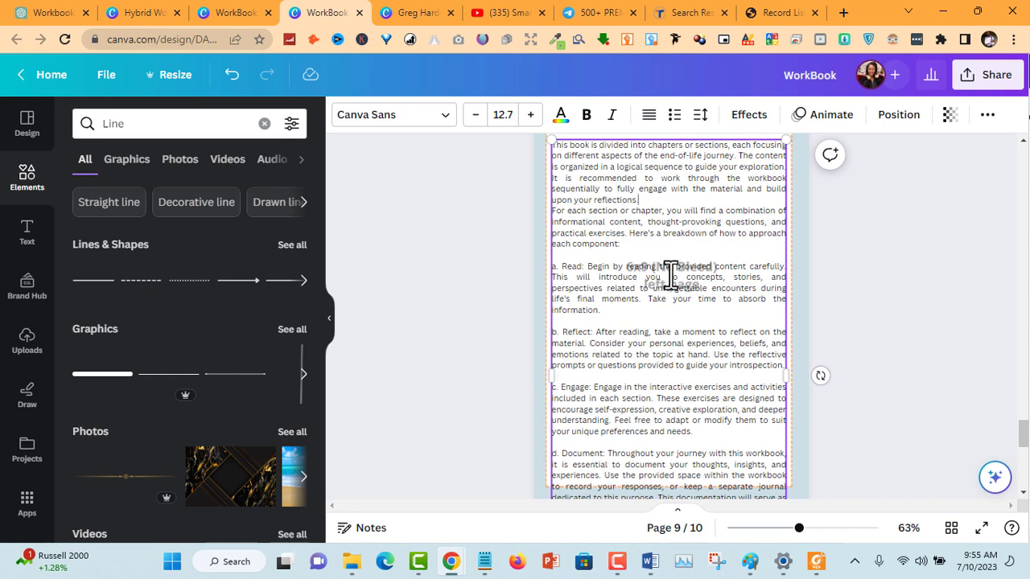
{"action": "scroll", "coordinate": [670, 275], "scroll_direction": "down", "scroll_amount": 2}
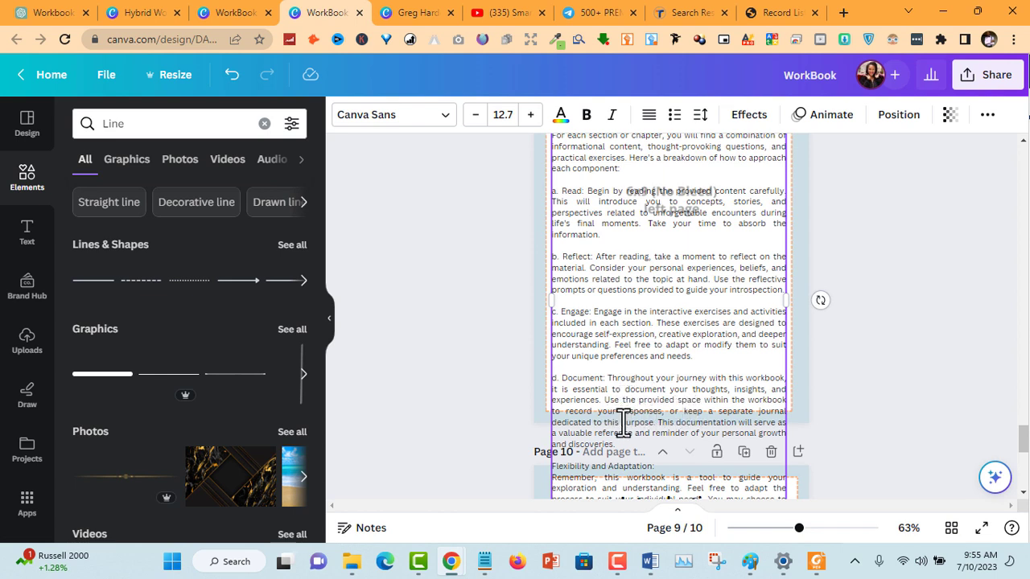
{"action": "left_click_drag", "start_coordinate": [658, 422], "coordinate": [701, 509]}
{"action": "scroll", "coordinate": [913, 303], "scroll_direction": "up", "scroll_amount": 5}
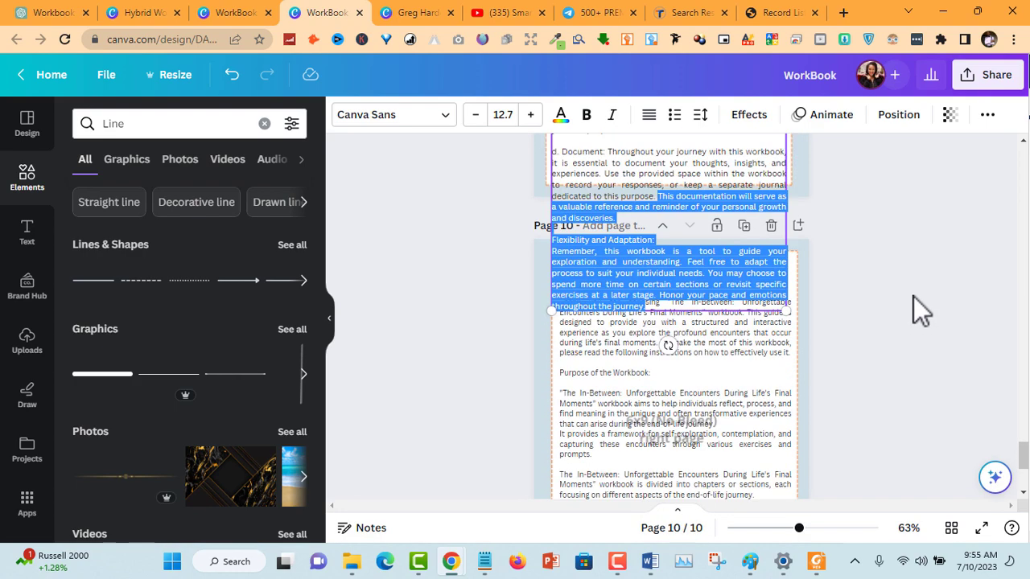
{"action": "scroll", "coordinate": [903, 316], "scroll_direction": "up", "scroll_amount": 2}
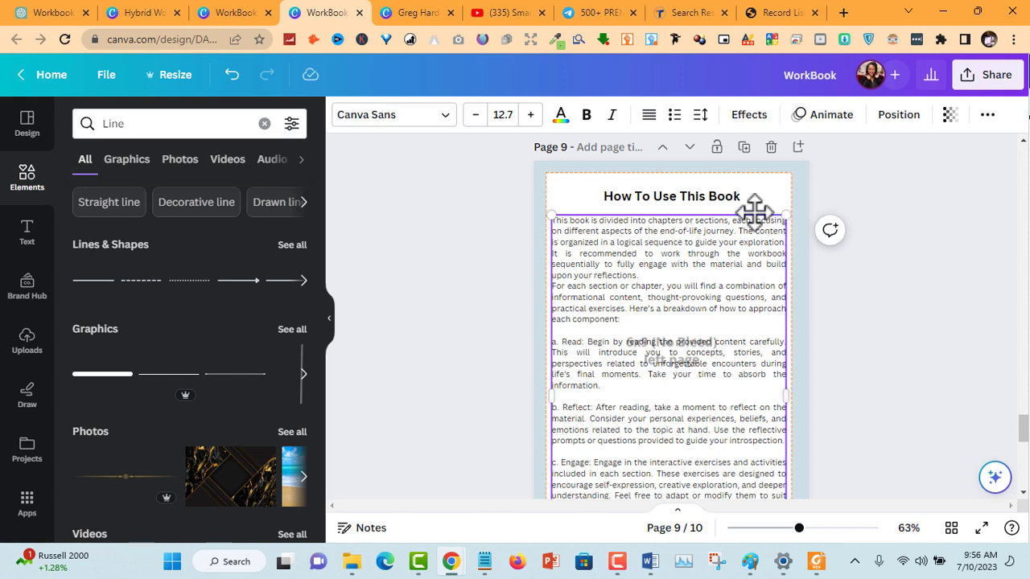
Move the page 9 body text slightly up, close beneath the "How To Use This Book" heading.
{"action": "left_click_drag", "start_coordinate": [751, 211], "coordinate": [757, 207]}
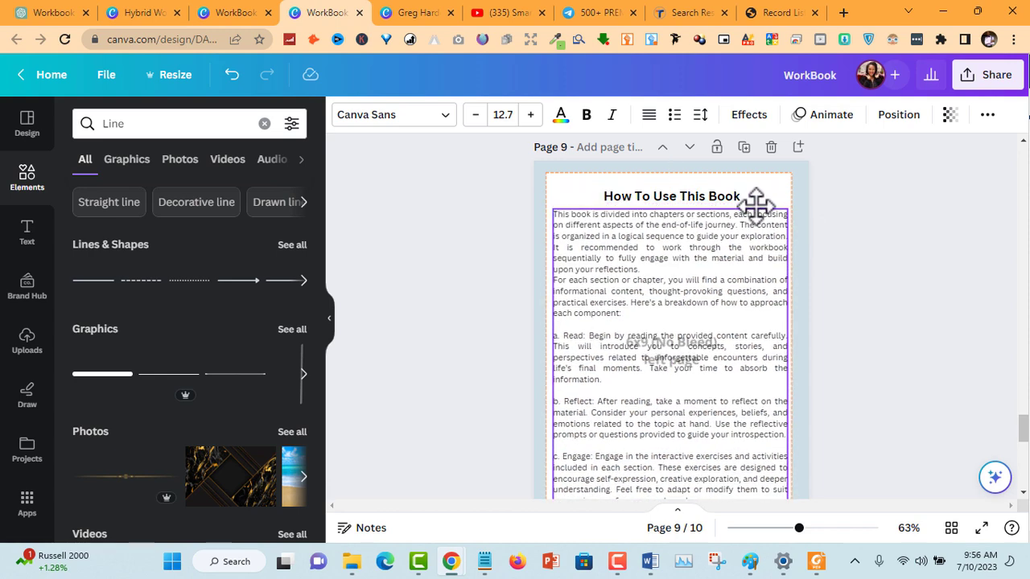
{"action": "left_click", "coordinate": [756, 208]}
{"action": "scroll", "coordinate": [822, 294], "scroll_direction": "down", "scroll_amount": 3}
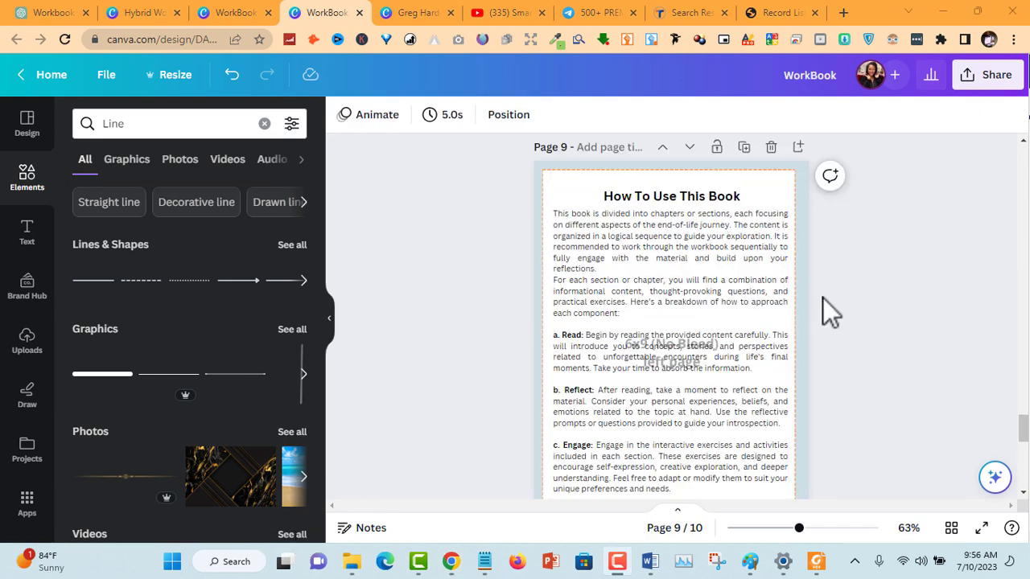
Review the "How To Use This Book" text on page 9 up close, from the heading to the Document paragraph.
{"action": "scroll", "coordinate": [840, 302], "scroll_direction": "up", "scroll_amount": 3, "text": "ctrl"}
{"action": "scroll", "coordinate": [840, 302], "scroll_direction": "down", "scroll_amount": 2}
{"action": "scroll", "coordinate": [840, 302], "scroll_direction": "up", "scroll_amount": 1, "text": "ctrl"}
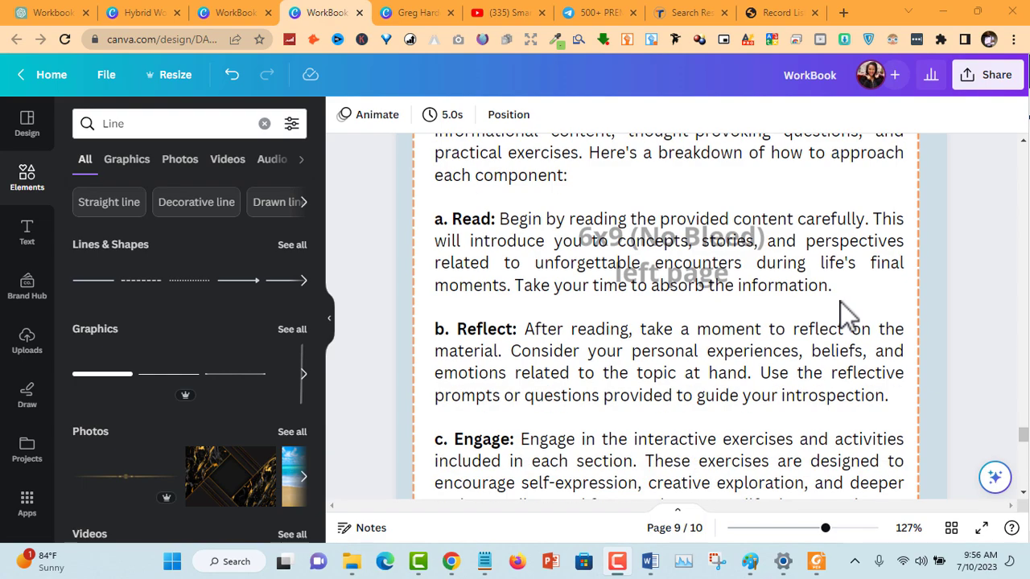
{"action": "scroll", "coordinate": [843, 317], "scroll_direction": "down", "scroll_amount": 2}
{"action": "scroll", "coordinate": [833, 309], "scroll_direction": "up", "scroll_amount": 5}
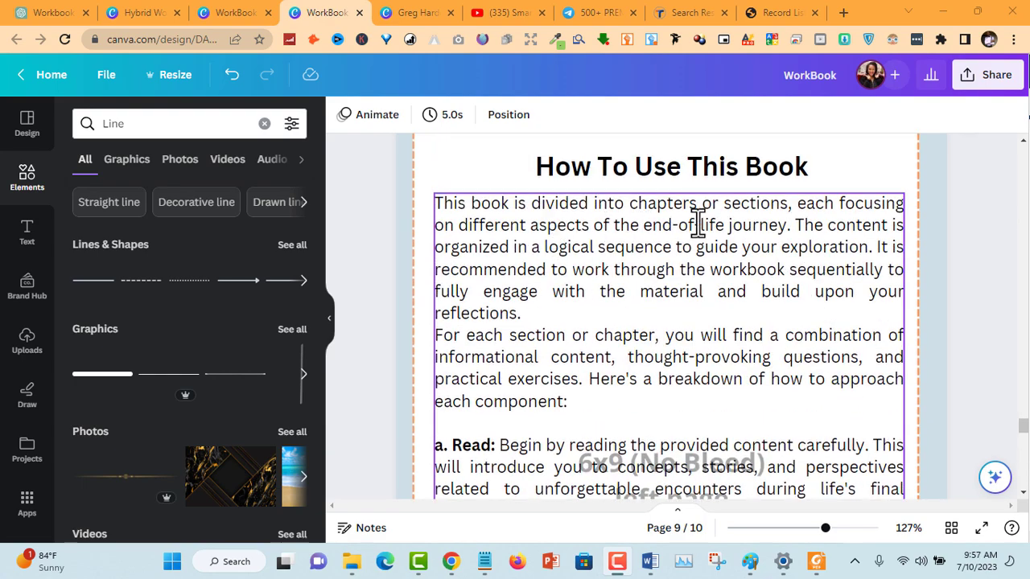
{"action": "scroll", "coordinate": [638, 341], "scroll_direction": "down", "scroll_amount": 7}
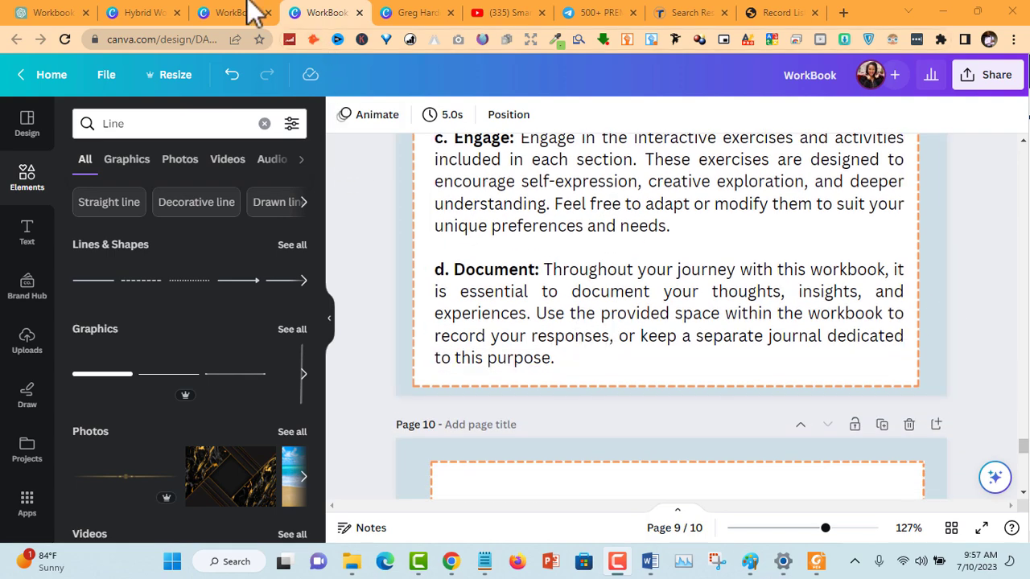
Switch to the duplicate workbook and examine the Chapter 1 summary page and the question page with writing lines that follows it.
{"action": "left_click", "coordinate": [213, 12]}
{"action": "scroll", "coordinate": [660, 354], "scroll_direction": "down", "scroll_amount": 3}
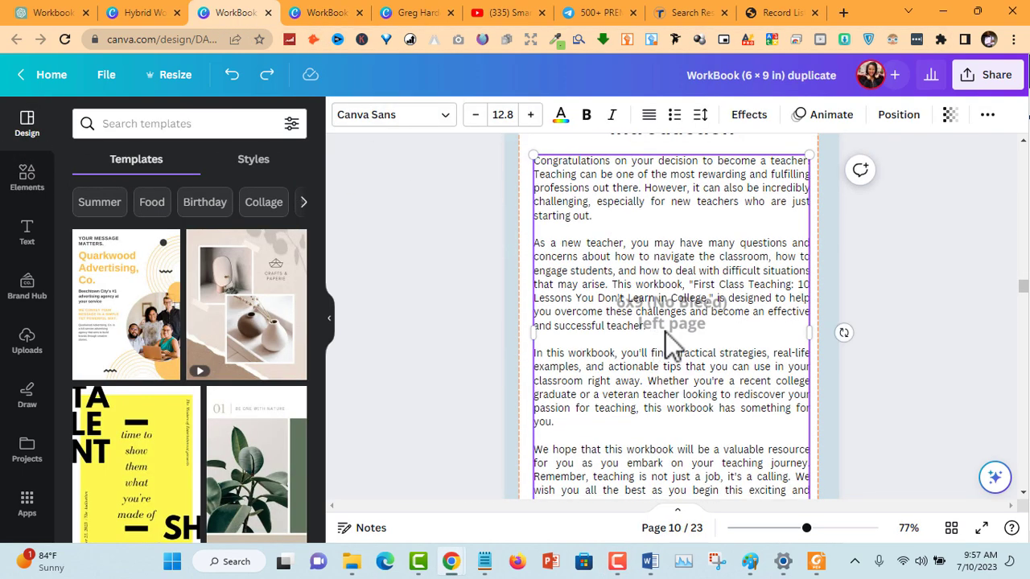
{"action": "scroll", "coordinate": [701, 330], "scroll_direction": "down", "scroll_amount": 5}
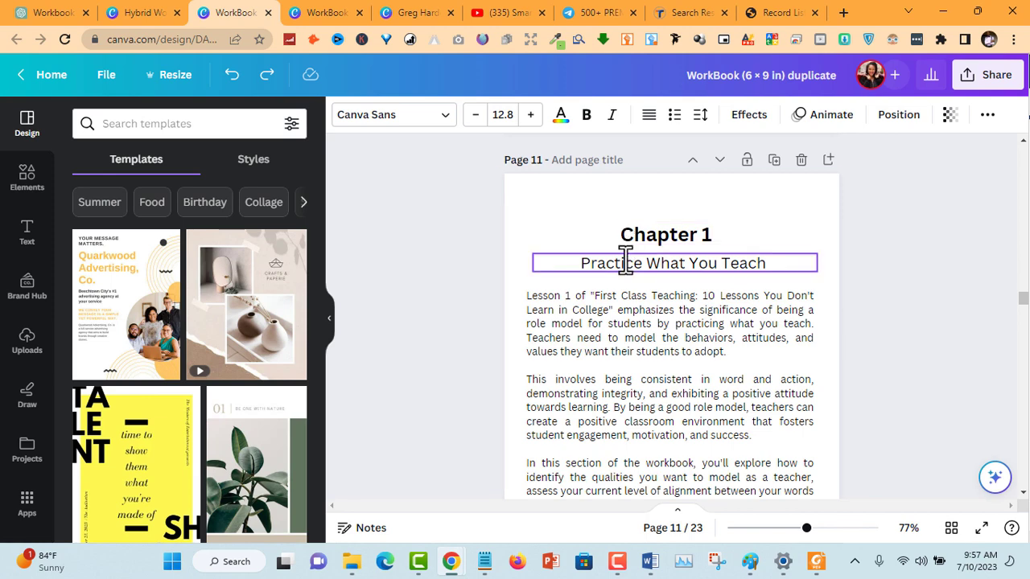
{"action": "scroll", "coordinate": [624, 314], "scroll_direction": "down", "scroll_amount": 5}
{"action": "scroll", "coordinate": [635, 288], "scroll_direction": "down", "scroll_amount": 2}
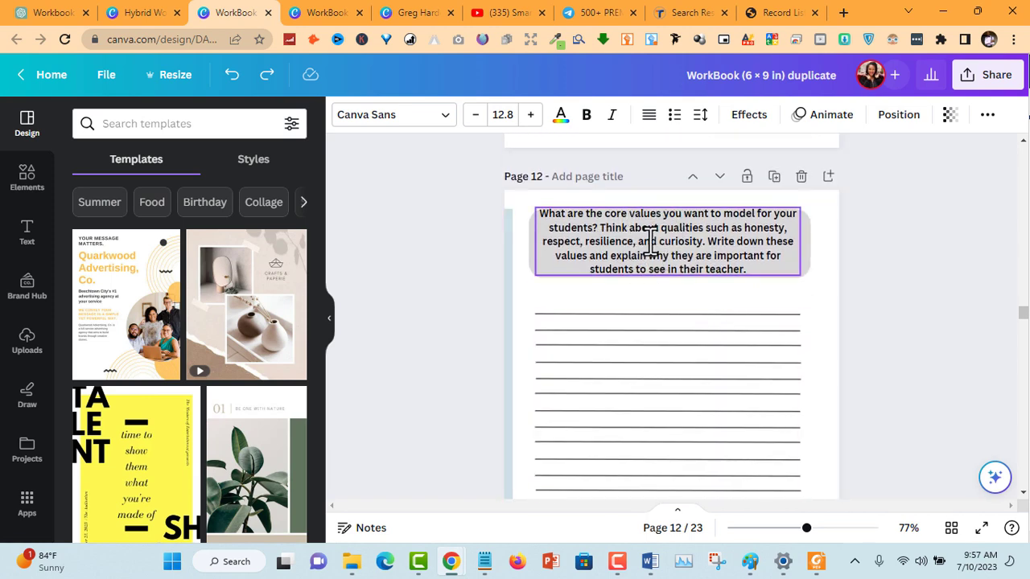
Revisit the Chapter 1 "Practice What You Teach" summary on page 11 of the duplicate workbook as a model.
{"action": "scroll", "coordinate": [660, 252], "scroll_direction": "down", "scroll_amount": 6}
{"action": "scroll", "coordinate": [661, 265], "scroll_direction": "down", "scroll_amount": 8}
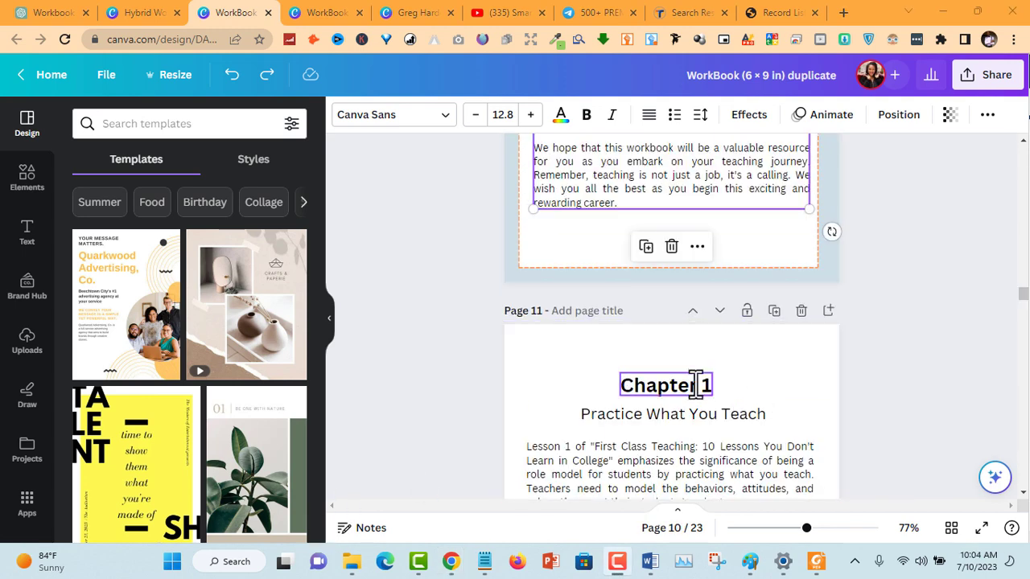
{"action": "scroll", "coordinate": [694, 386], "scroll_direction": "down", "scroll_amount": 2}
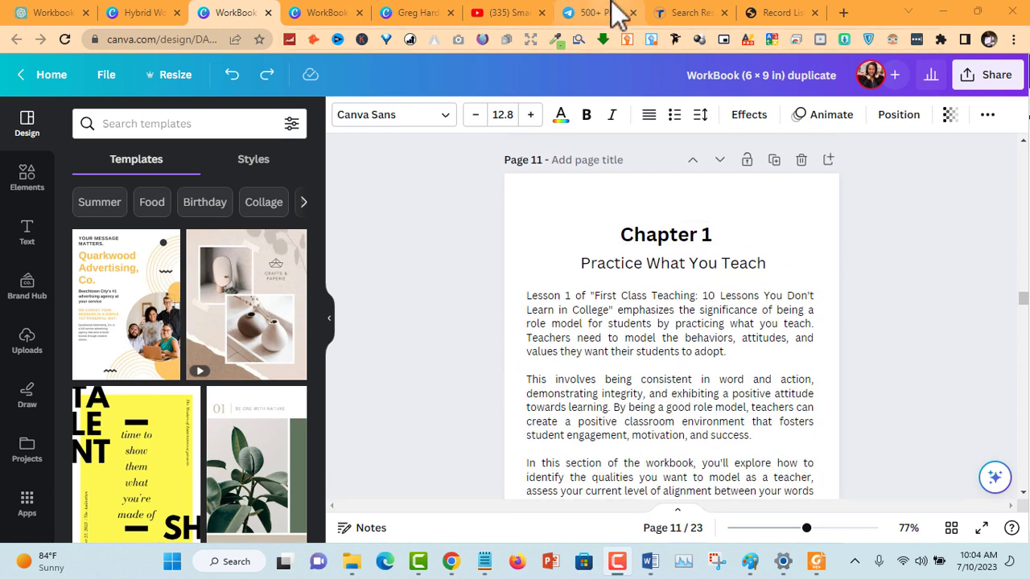
Switch to the browser window with "The In-Between" on Amazon and read the book's description there.
{"action": "mouse_move", "coordinate": [451, 563]}
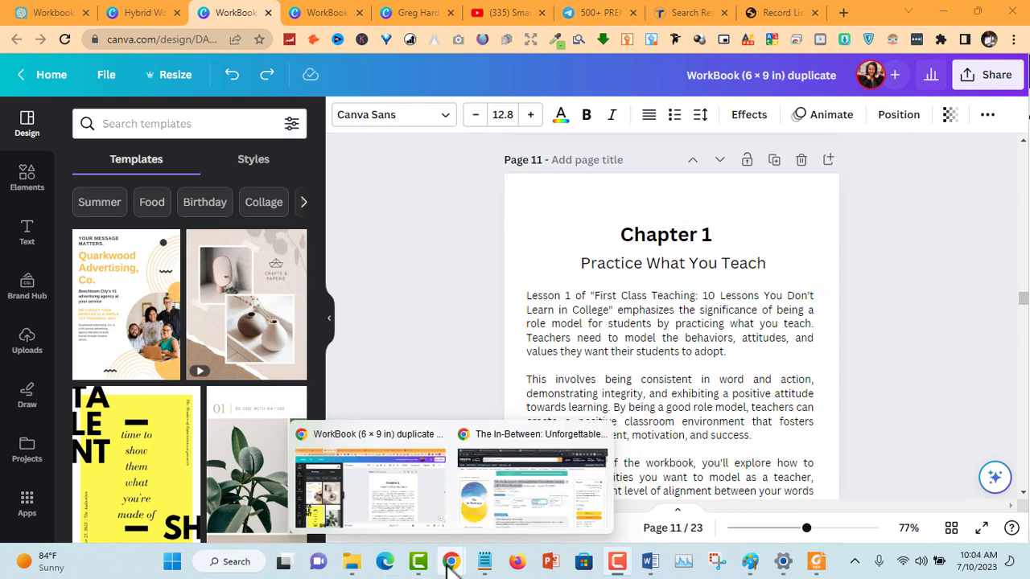
{"action": "left_click", "coordinate": [496, 498]}
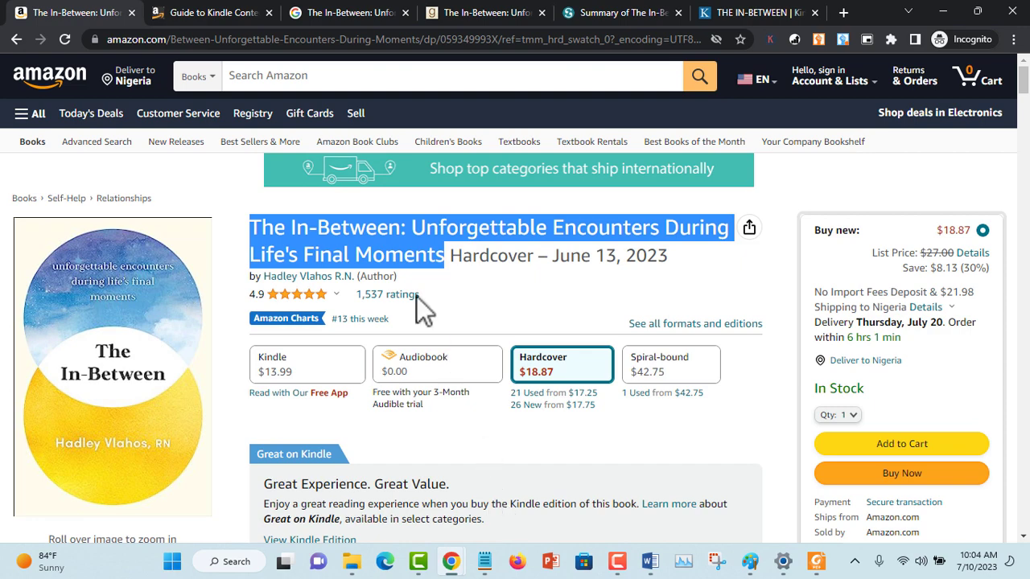
{"action": "mouse_move", "coordinate": [193, 235]}
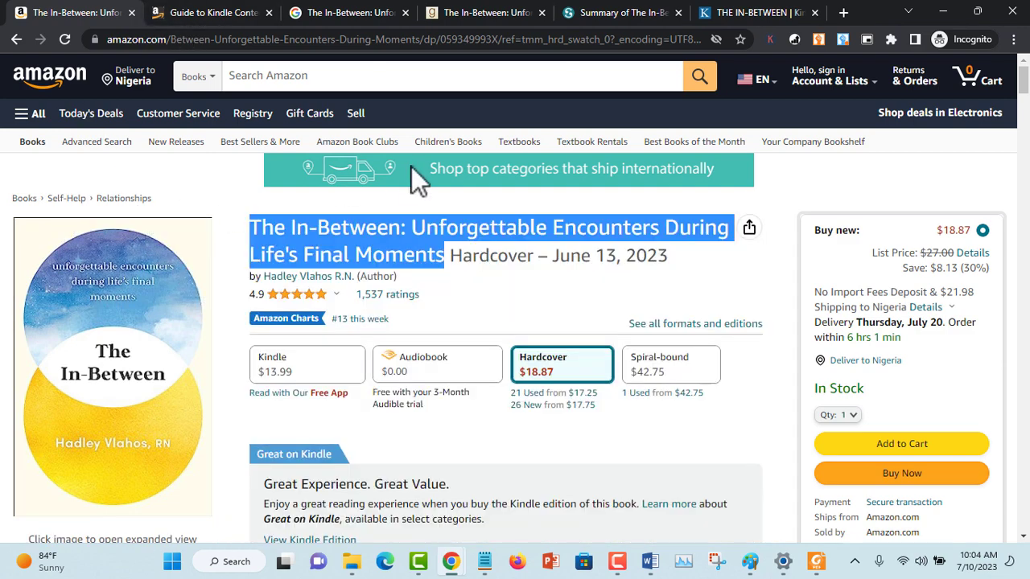
{"action": "scroll", "coordinate": [434, 257], "scroll_direction": "down", "scroll_amount": 2}
{"action": "scroll", "coordinate": [450, 283], "scroll_direction": "down", "scroll_amount": 2}
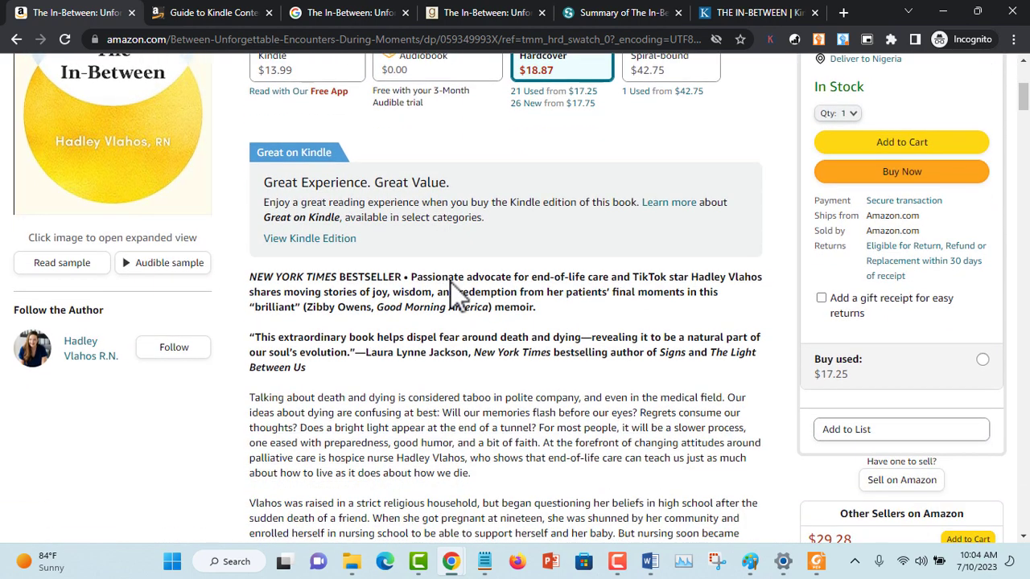
Change the Google query to "summary of The In-Between: Unforgettable Encounters During Life's Final Moments", without "table of content", and run it.
{"action": "left_click", "coordinate": [585, 16]}
{"action": "left_click", "coordinate": [382, 16]}
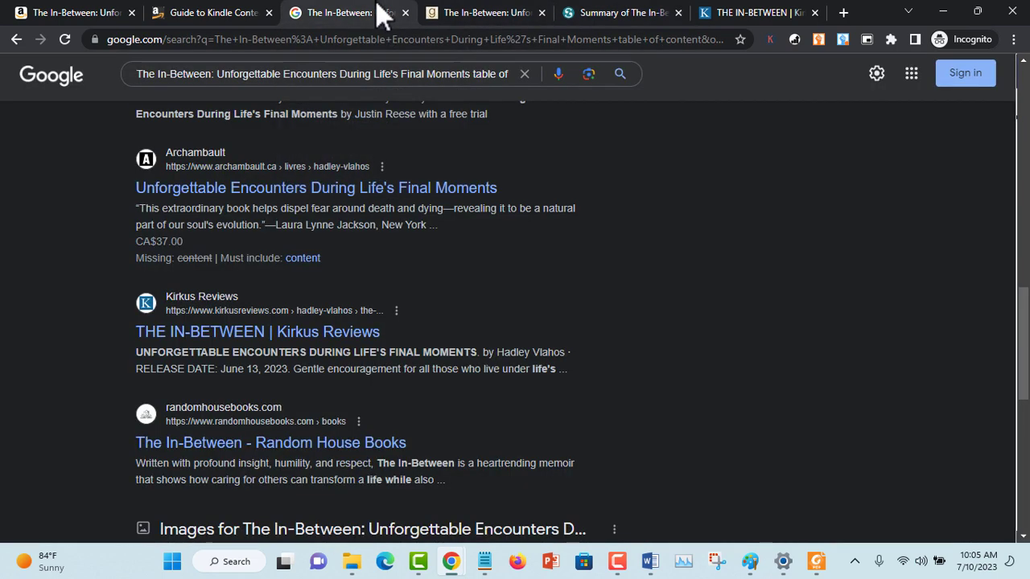
{"action": "left_click", "coordinate": [465, 80]}
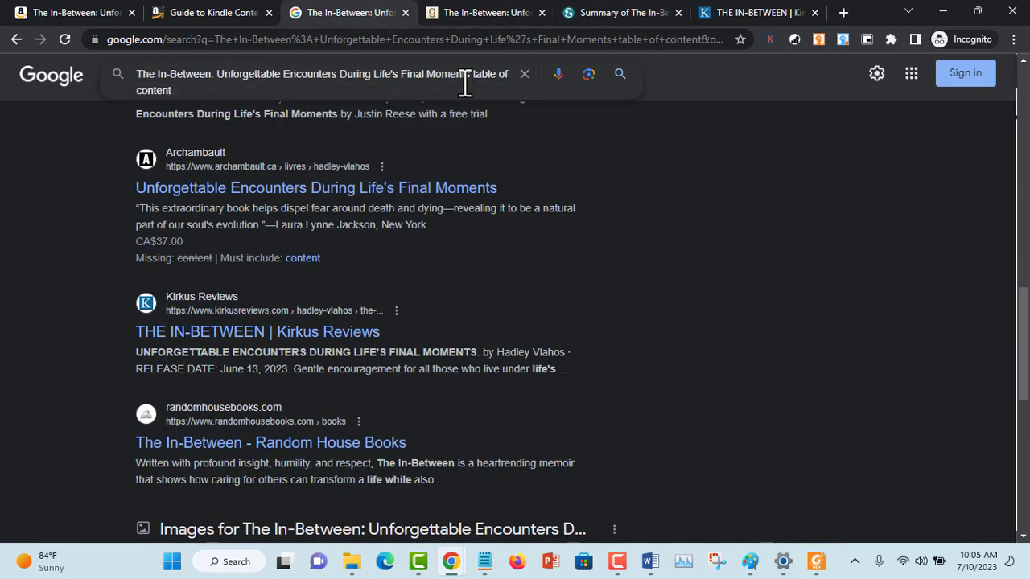
{"action": "key", "text": "BackSpace"}
{"action": "key", "text": "BackSpace"}
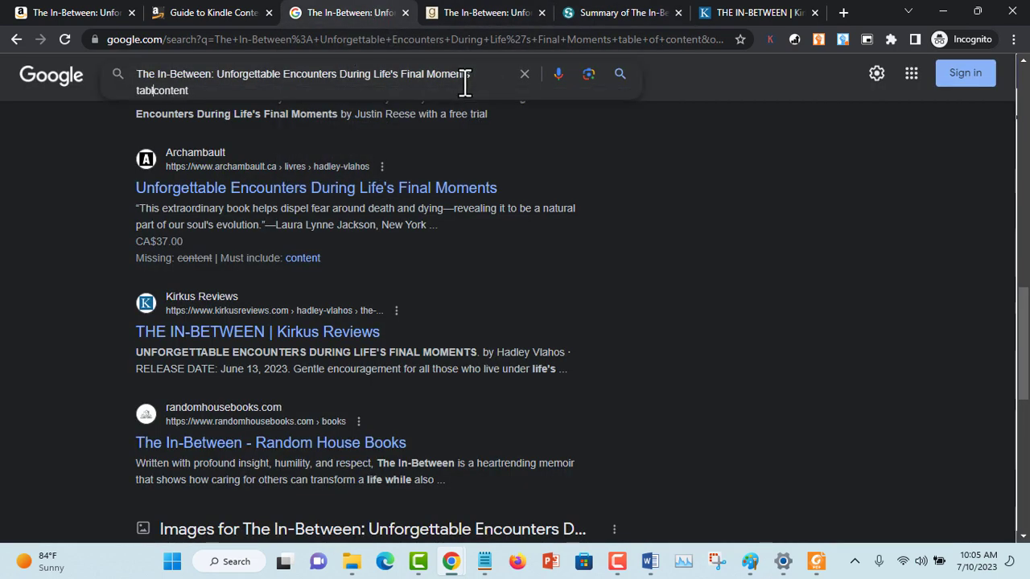
{"action": "key", "text": "ctrl+Delete"}
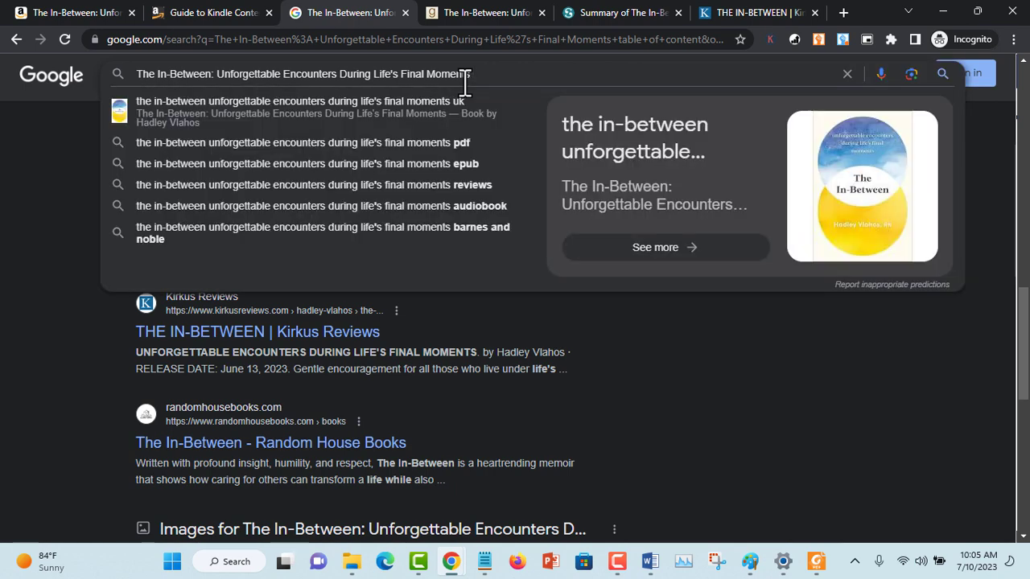
{"action": "key", "text": "Home"}
{"action": "type", "text": "summary "}
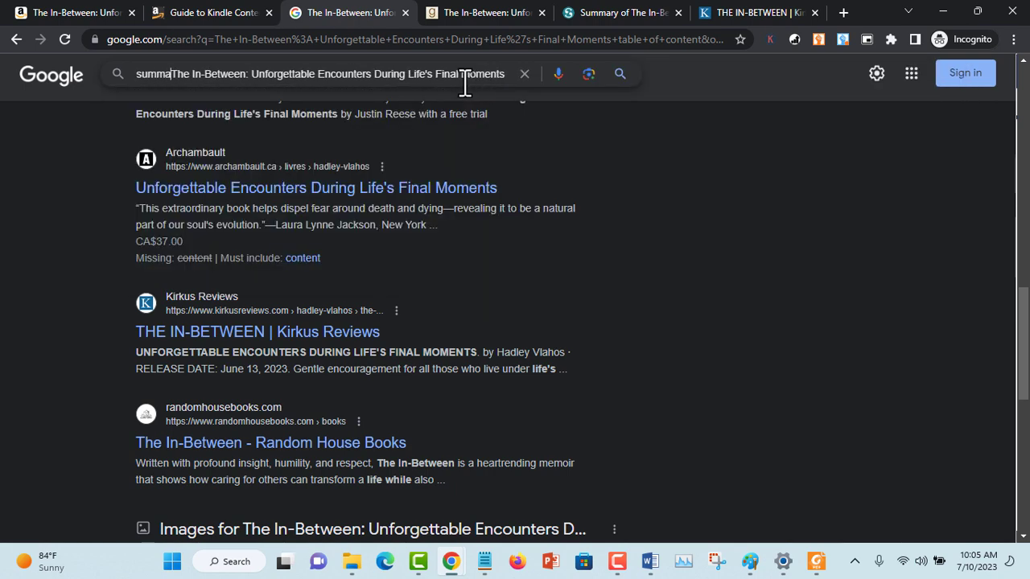
{"action": "type", "text": "of"}
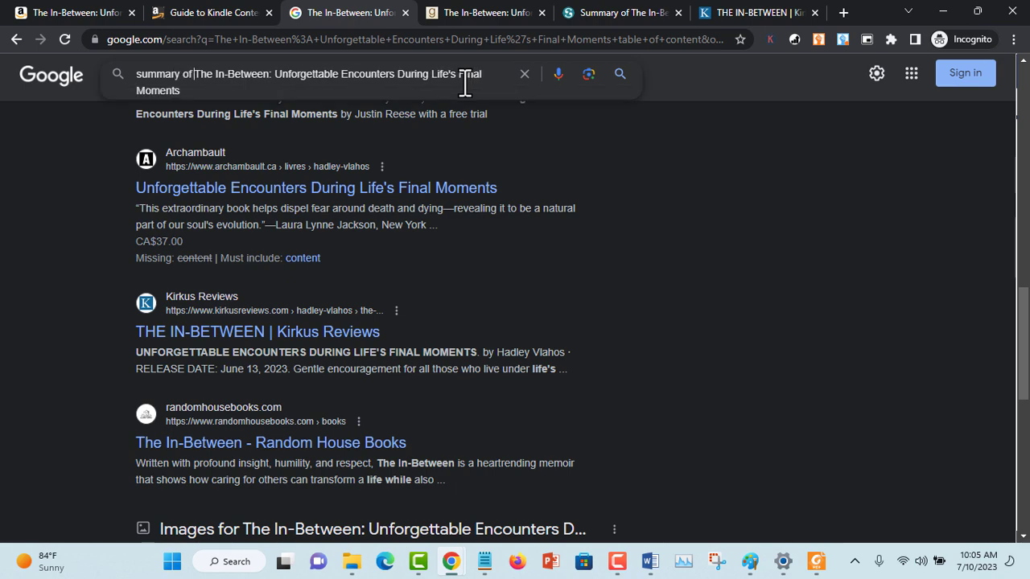
{"action": "key", "text": "Return"}
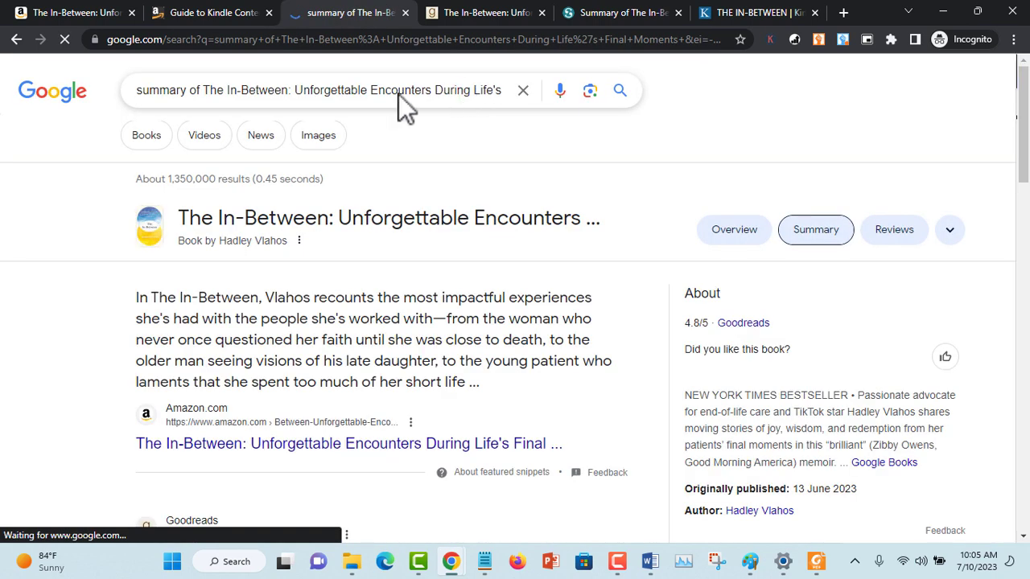
Look through the Google results for pages that summarize "The In-Between".
{"action": "scroll", "coordinate": [484, 185], "scroll_direction": "down", "scroll_amount": 2}
{"action": "scroll", "coordinate": [531, 193], "scroll_direction": "down", "scroll_amount": 1}
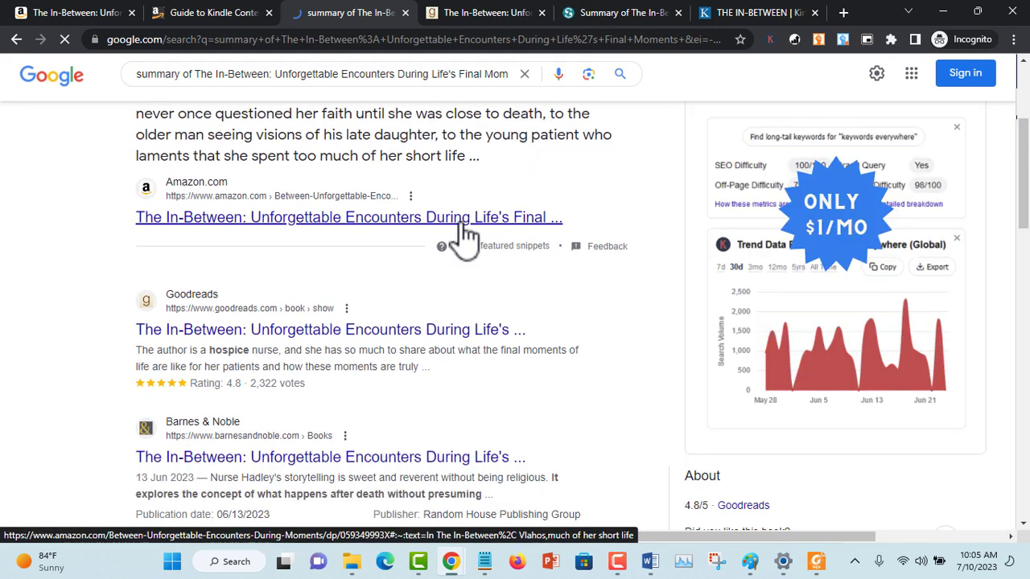
{"action": "scroll", "coordinate": [463, 237], "scroll_direction": "down", "scroll_amount": 2}
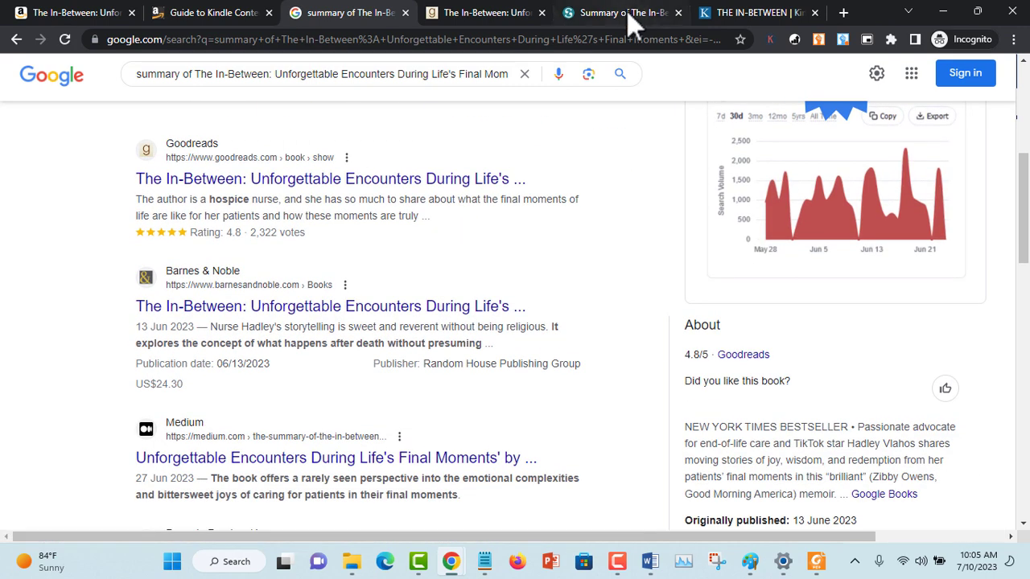
{"action": "scroll", "coordinate": [580, 179], "scroll_direction": "down", "scroll_amount": 2}
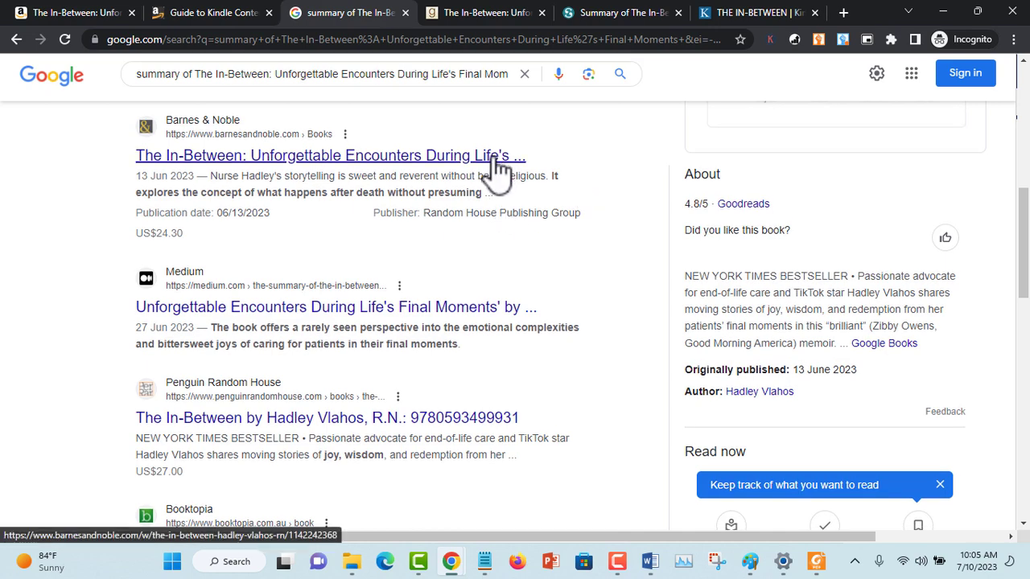
{"action": "scroll", "coordinate": [498, 169], "scroll_direction": "up", "scroll_amount": 6}
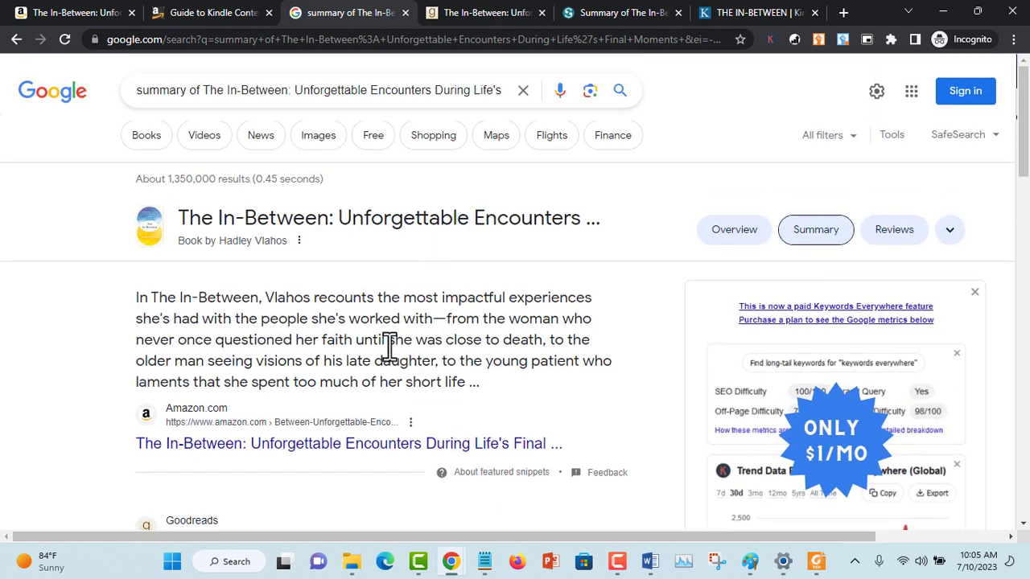
{"action": "scroll", "coordinate": [386, 370], "scroll_direction": "down", "scroll_amount": 1}
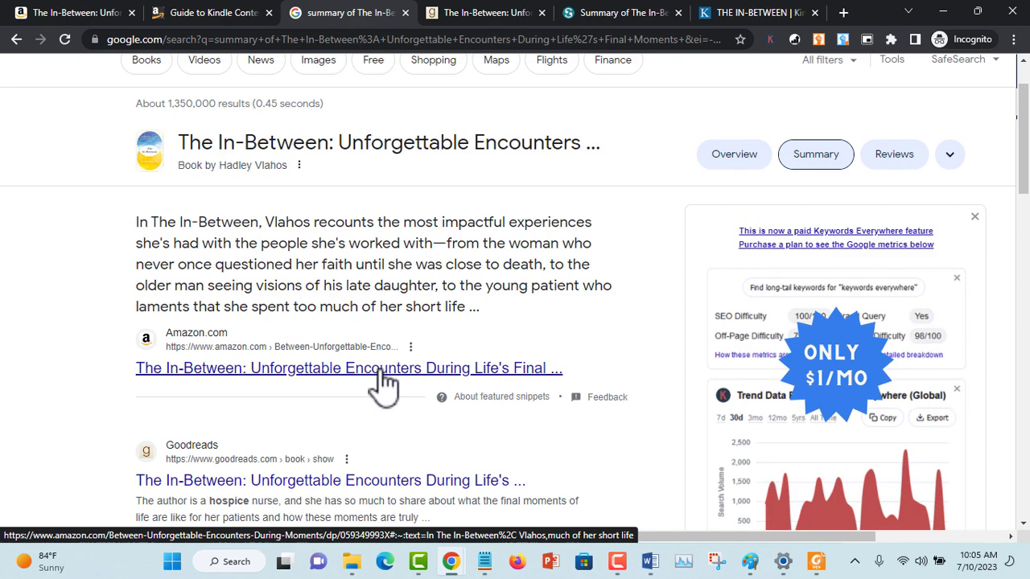
{"action": "scroll", "coordinate": [382, 366], "scroll_direction": "down", "scroll_amount": 7}
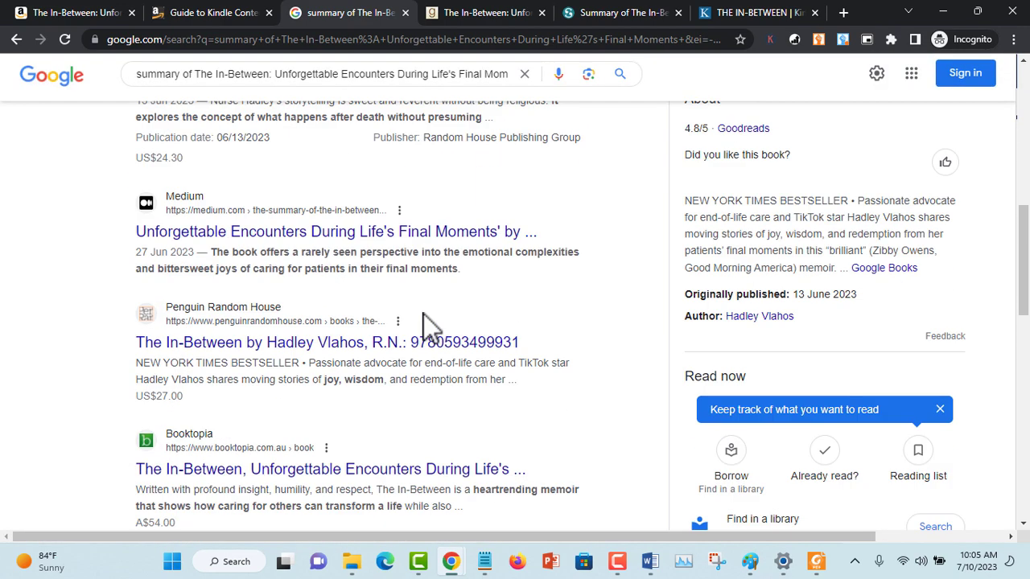
{"action": "scroll", "coordinate": [430, 309], "scroll_direction": "down", "scroll_amount": 3}
{"action": "scroll", "coordinate": [440, 278], "scroll_direction": "up", "scroll_amount": 3}
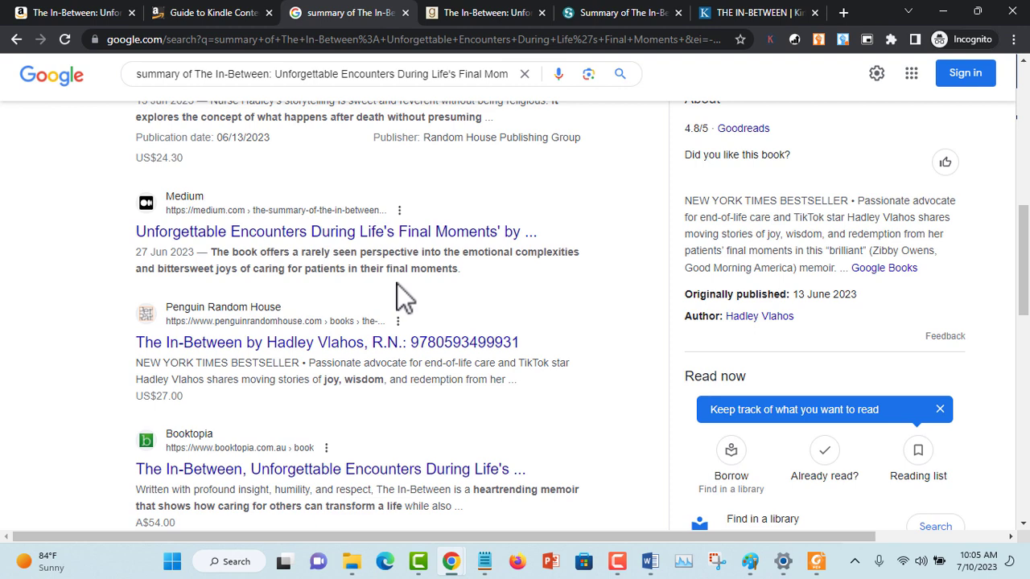
Open the Medium summary from the results in a new tab and read its introduction and how the book's chapters are organized.
{"action": "right_click", "coordinate": [408, 233]}
{"action": "left_click", "coordinate": [450, 242]}
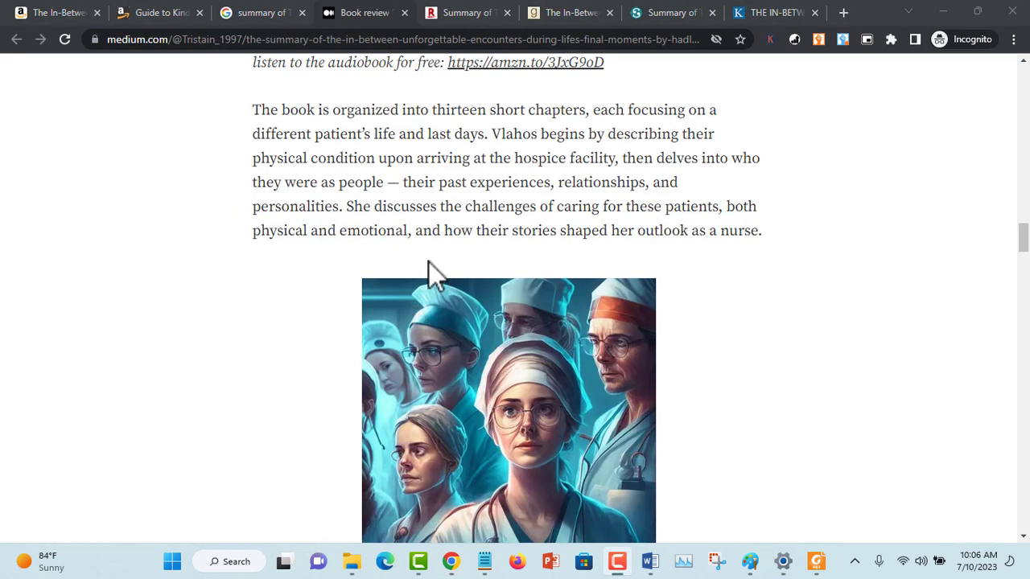
{"action": "scroll", "coordinate": [435, 250], "scroll_direction": "up", "scroll_amount": 1}
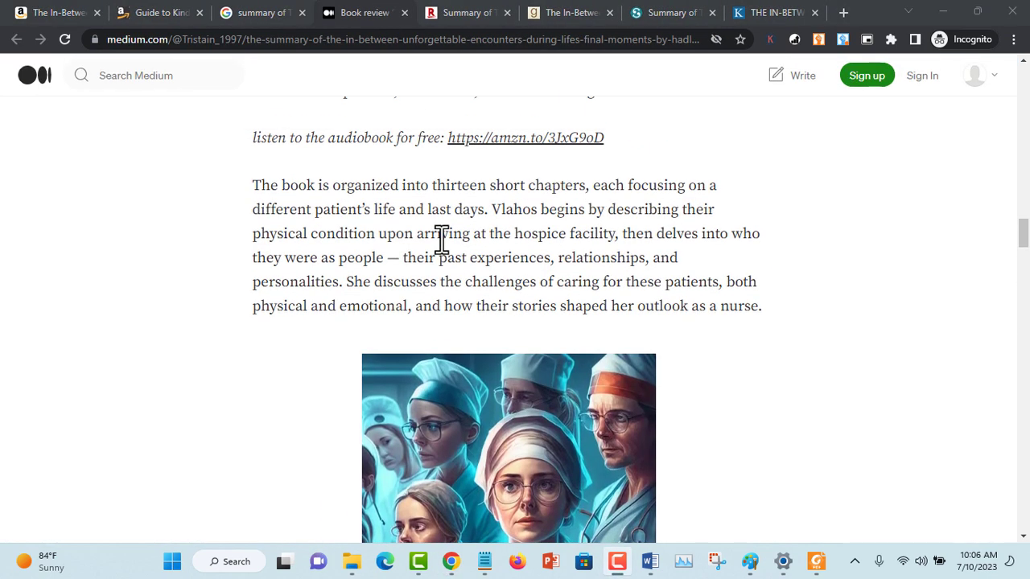
{"action": "scroll", "coordinate": [432, 152], "scroll_direction": "up", "scroll_amount": 10}
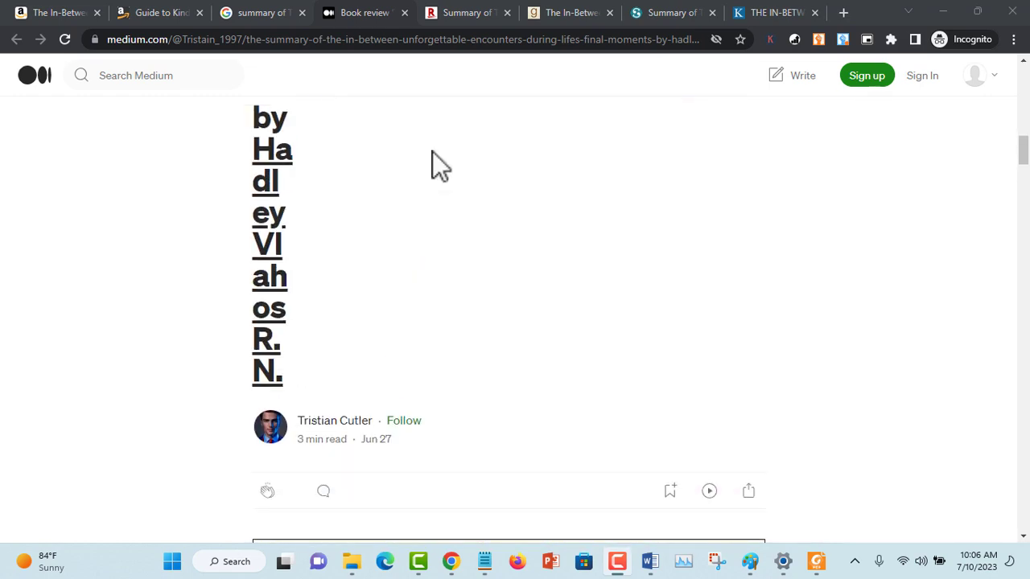
{"action": "scroll", "coordinate": [433, 151], "scroll_direction": "up", "scroll_amount": 5}
{"action": "scroll", "coordinate": [447, 173], "scroll_direction": "down", "scroll_amount": 15}
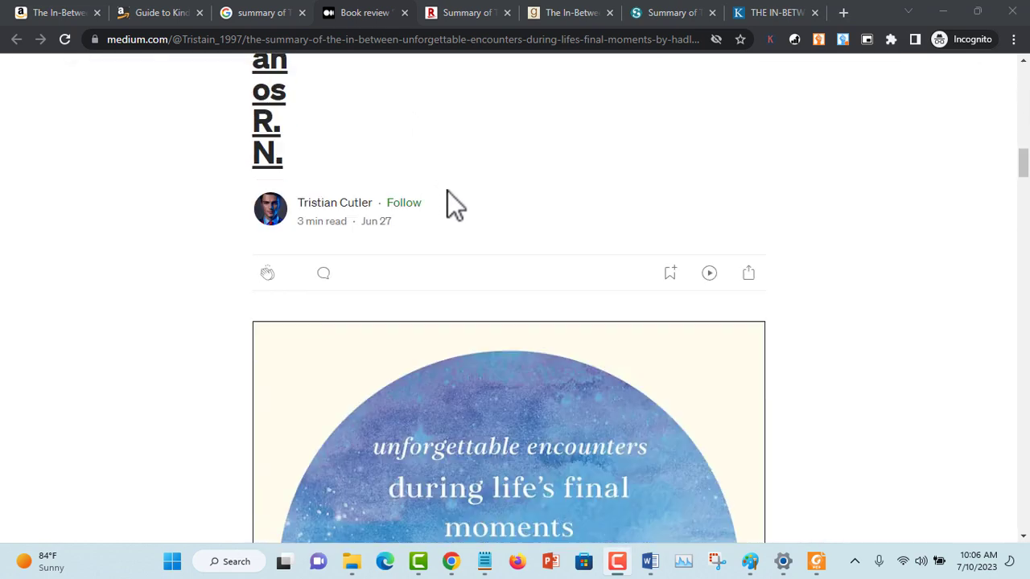
{"action": "scroll", "coordinate": [458, 186], "scroll_direction": "up", "scroll_amount": 3}
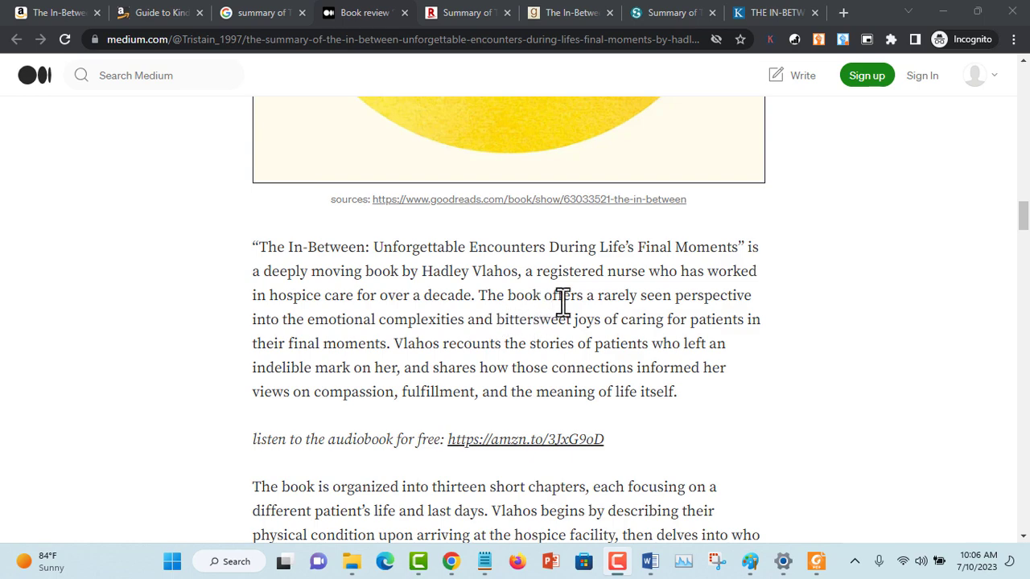
{"action": "scroll", "coordinate": [617, 294], "scroll_direction": "down", "scroll_amount": 3}
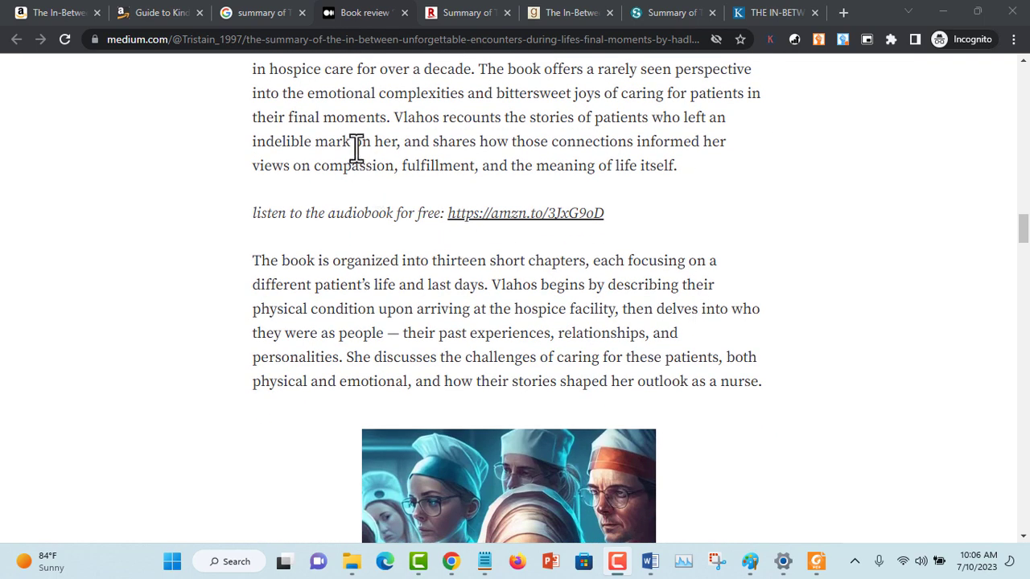
Read the rest of the Medium summary, covering the patient stories, the hospice philosophy and the meaning of "the in-between".
{"action": "scroll", "coordinate": [459, 237], "scroll_direction": "down", "scroll_amount": 8}
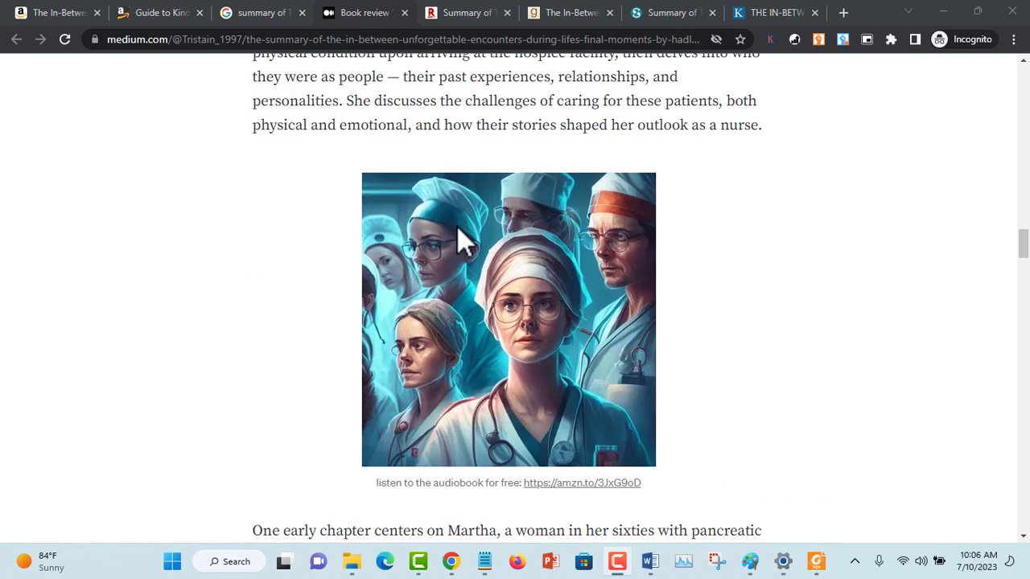
{"action": "scroll", "coordinate": [386, 222], "scroll_direction": "down", "scroll_amount": 5}
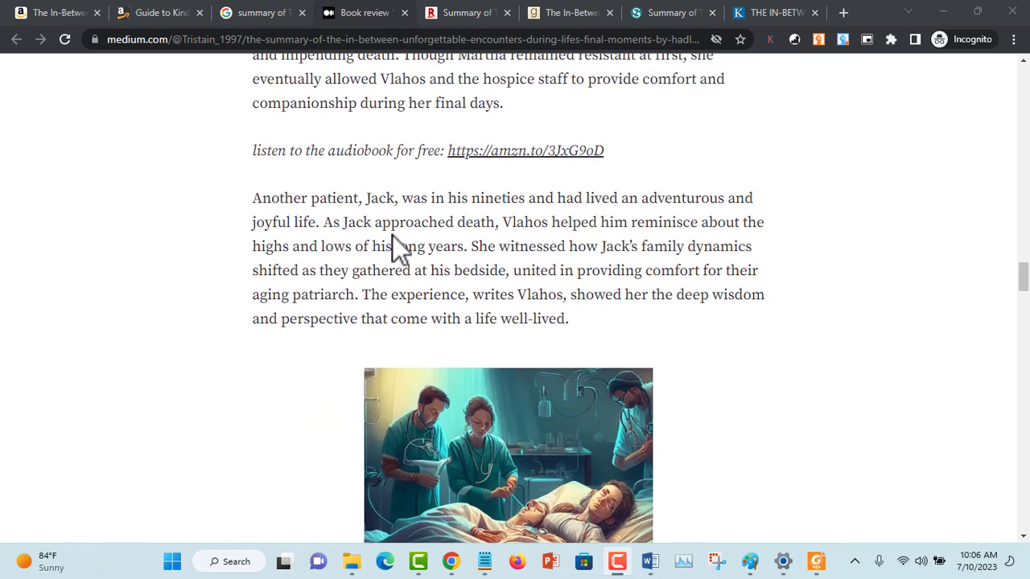
{"action": "scroll", "coordinate": [393, 211], "scroll_direction": "down", "scroll_amount": 4}
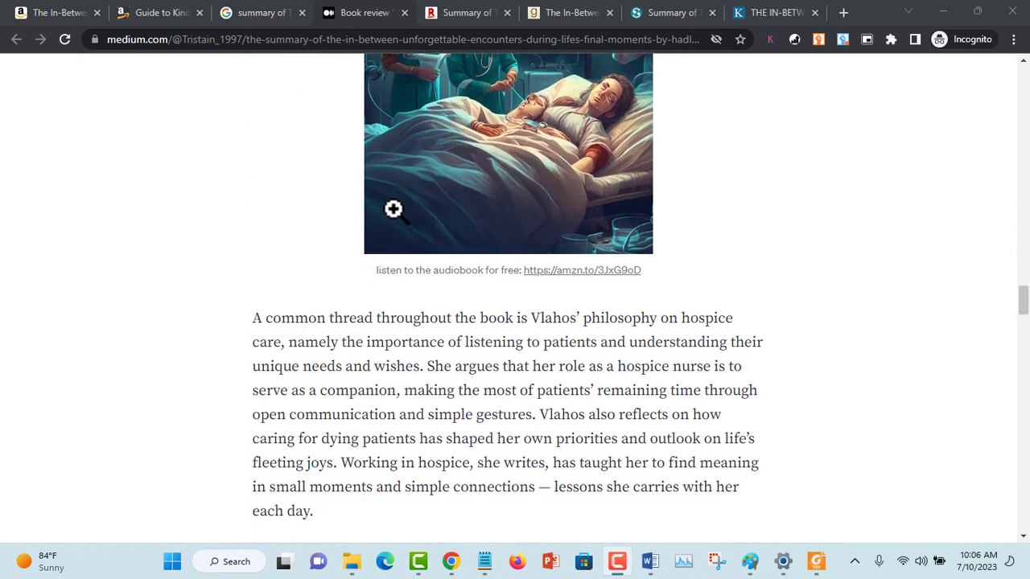
{"action": "scroll", "coordinate": [395, 210], "scroll_direction": "up", "scroll_amount": 3}
{"action": "scroll", "coordinate": [390, 216], "scroll_direction": "down", "scroll_amount": 10}
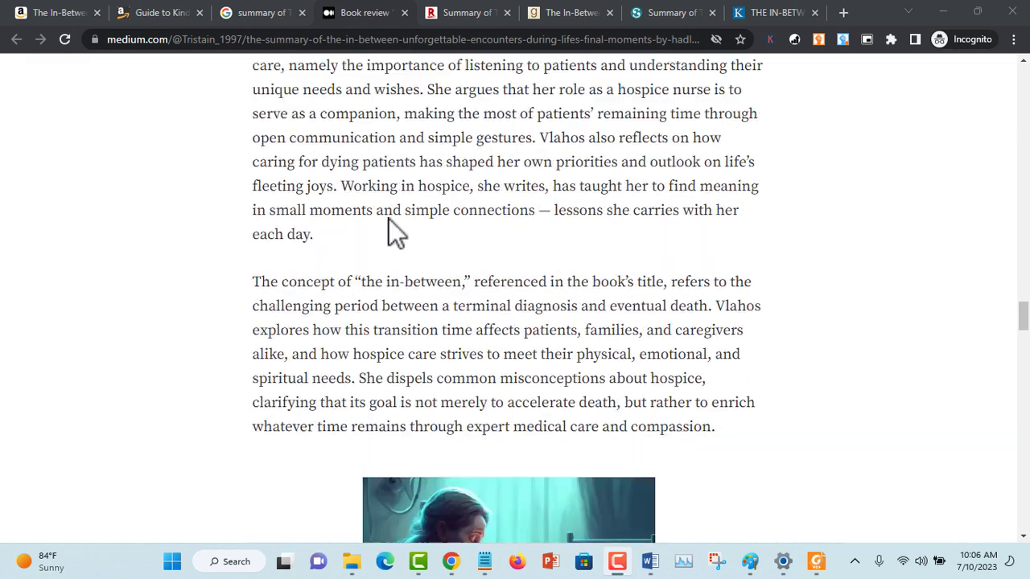
{"action": "scroll", "coordinate": [389, 219], "scroll_direction": "up", "scroll_amount": 3}
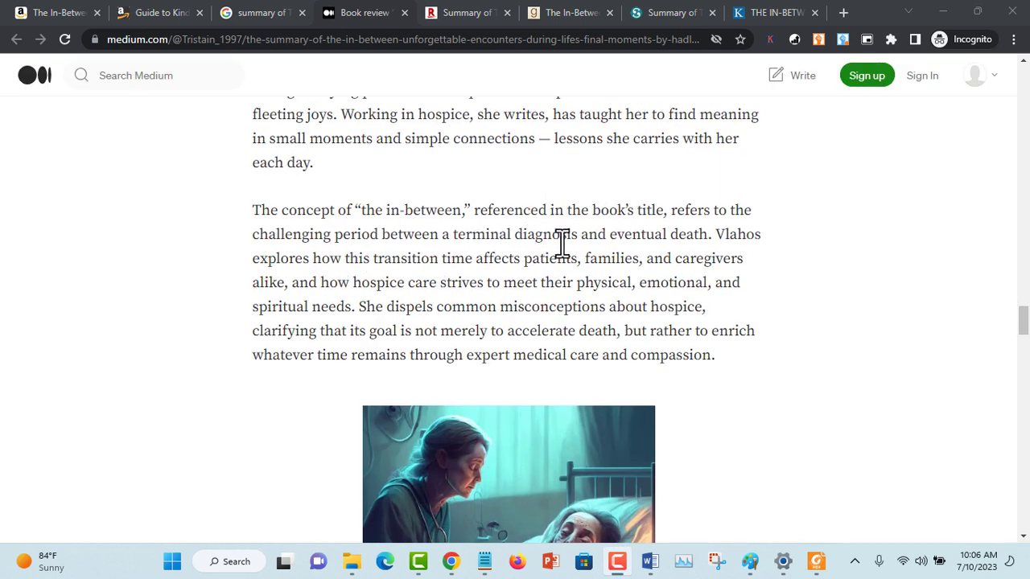
{"action": "scroll", "coordinate": [434, 309], "scroll_direction": "down", "scroll_amount": 10}
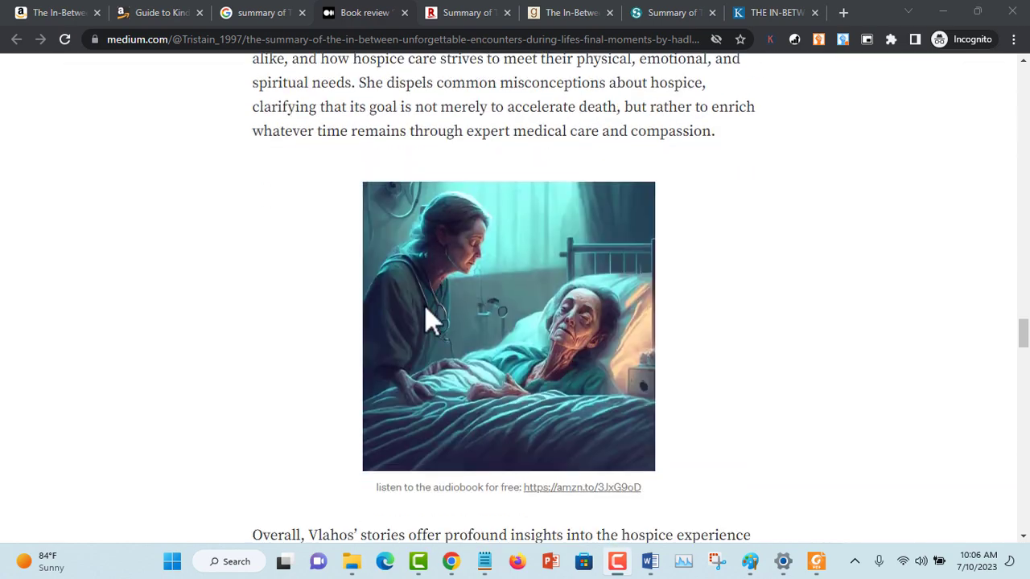
{"action": "scroll", "coordinate": [432, 307], "scroll_direction": "up", "scroll_amount": 15}
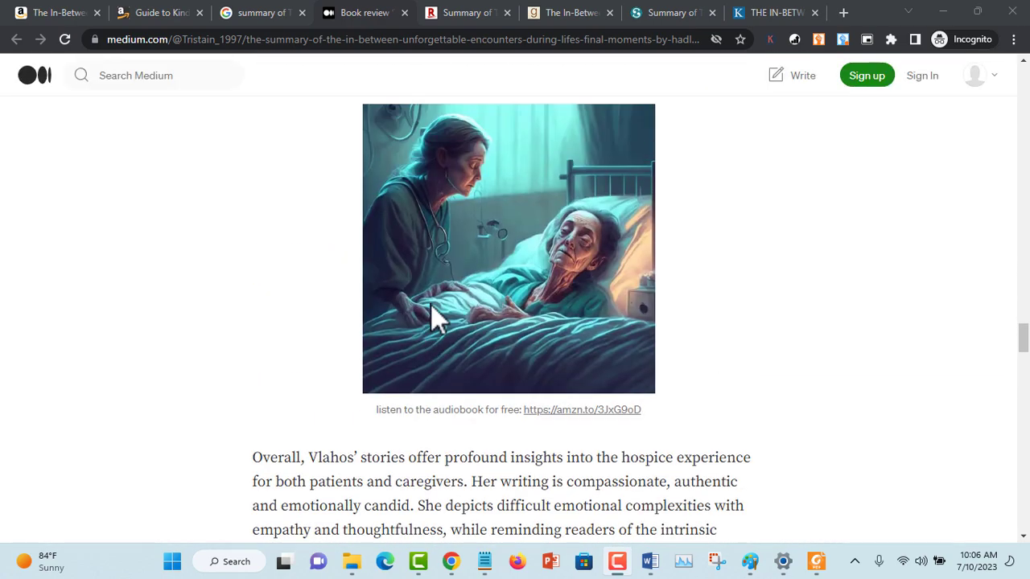
Switch to the Rakuten Kobo page for the book's published summary and examine its description and length details.
{"action": "left_click", "coordinate": [470, 11]}
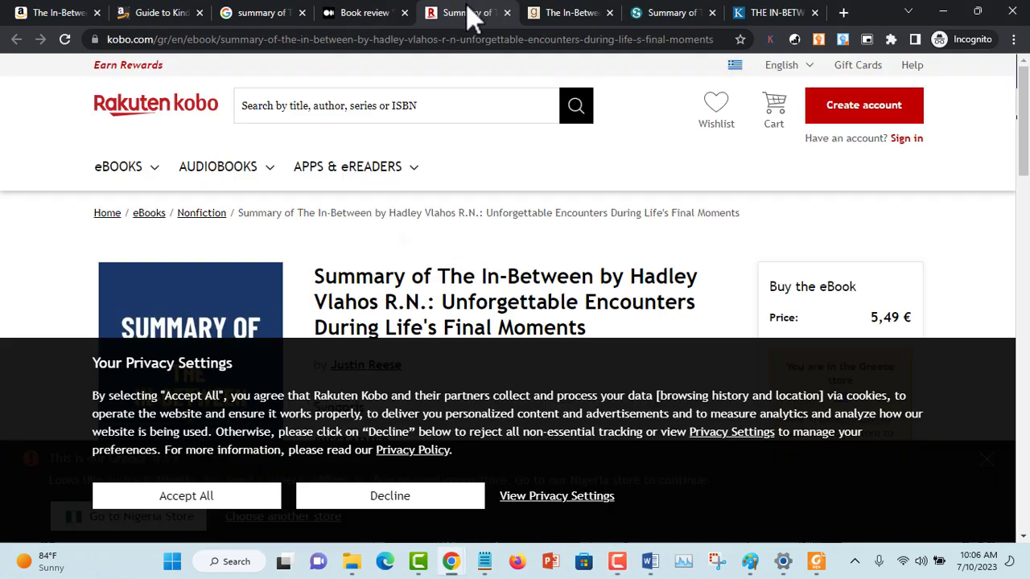
{"action": "scroll", "coordinate": [483, 242], "scroll_direction": "down", "scroll_amount": 6}
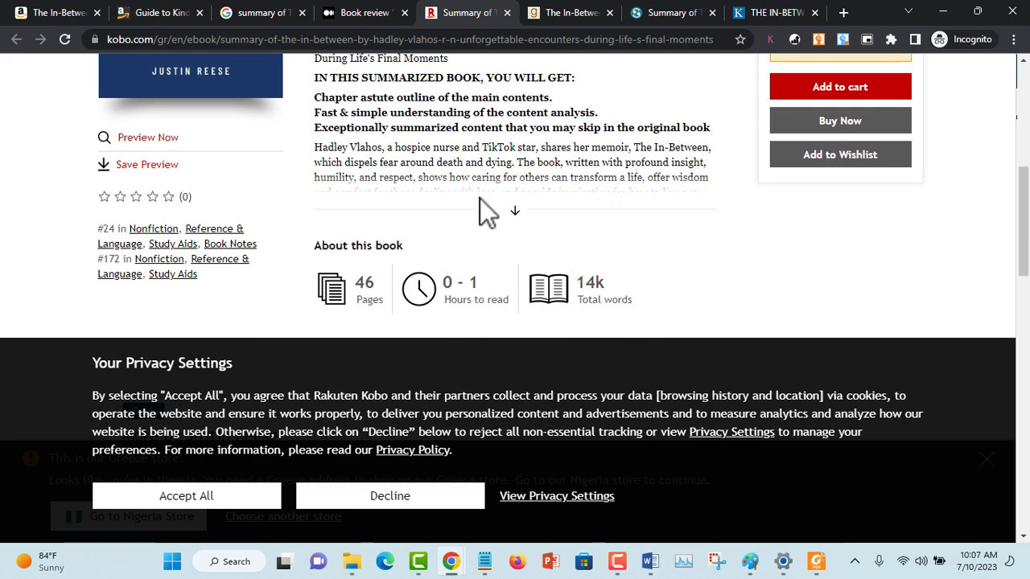
Expand the full description of the Kobo summary book and look through the rest of its page, including the author's other titles.
{"action": "left_click", "coordinate": [512, 231]}
{"action": "scroll", "coordinate": [510, 221], "scroll_direction": "up", "scroll_amount": 1}
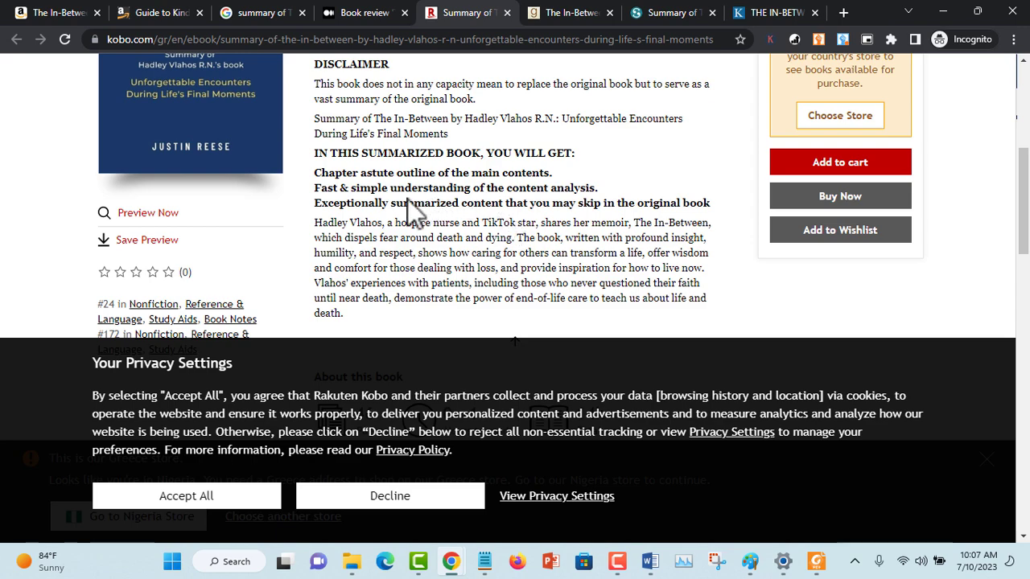
{"action": "scroll", "coordinate": [412, 201], "scroll_direction": "down", "scroll_amount": 2}
{"action": "scroll", "coordinate": [414, 207], "scroll_direction": "down", "scroll_amount": 5}
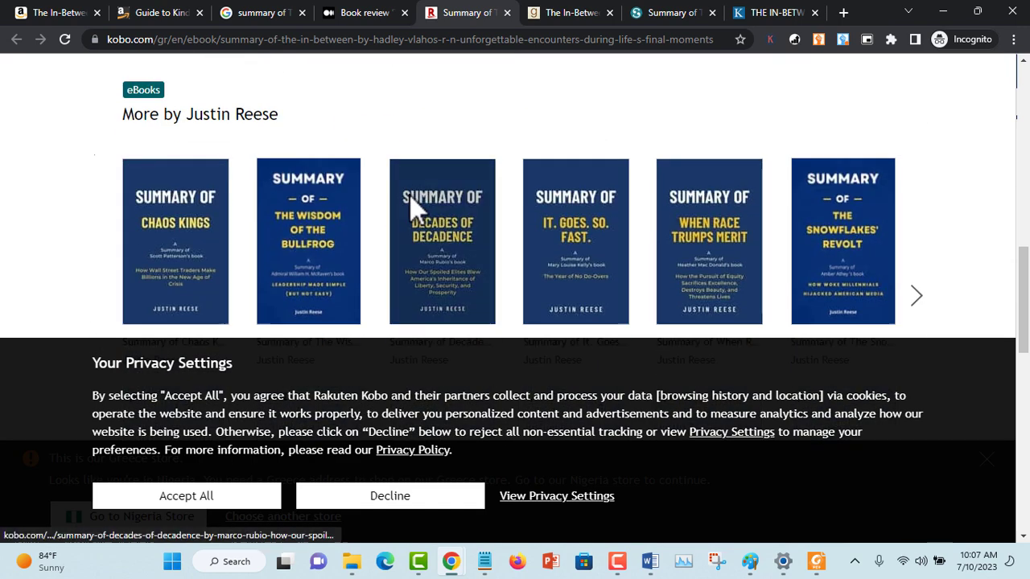
{"action": "scroll", "coordinate": [563, 131], "scroll_direction": "up", "scroll_amount": 10}
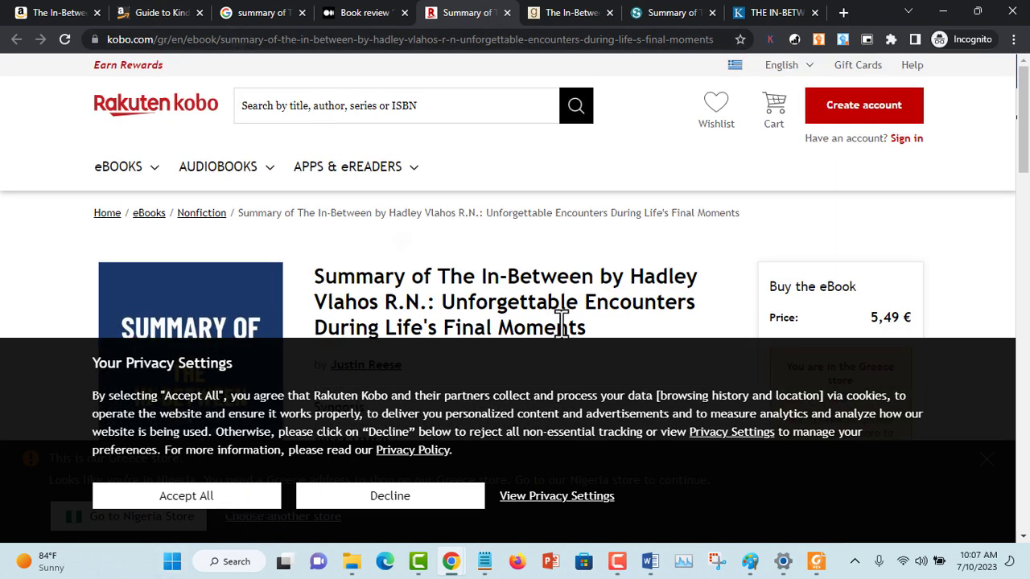
Return to the Medium summary, copy its article text through the closing paragraph, and paste it into Notepad.
{"action": "left_click", "coordinate": [273, 15]}
{"action": "left_click", "coordinate": [362, 13]}
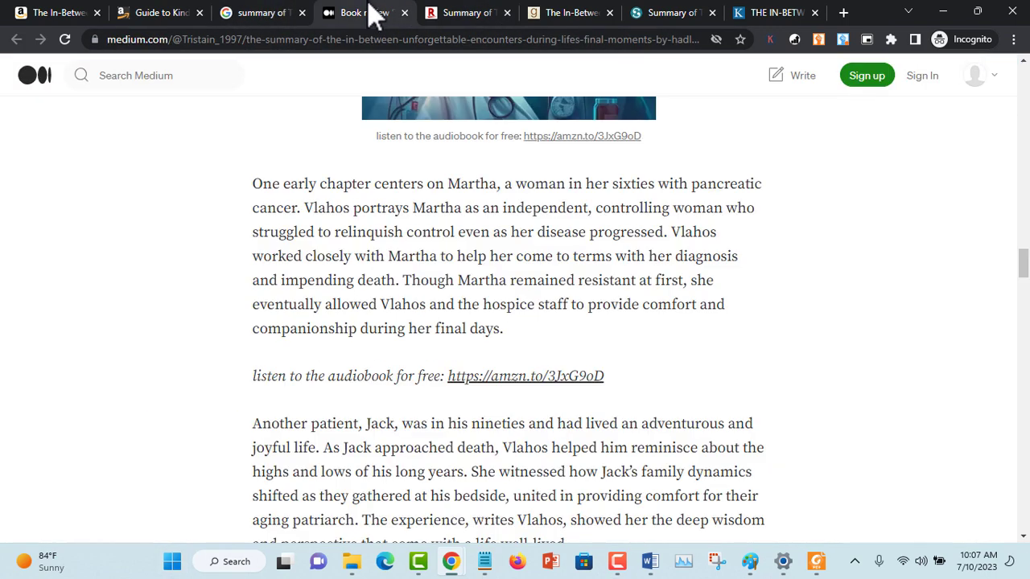
{"action": "scroll", "coordinate": [378, 254], "scroll_direction": "up", "scroll_amount": 15}
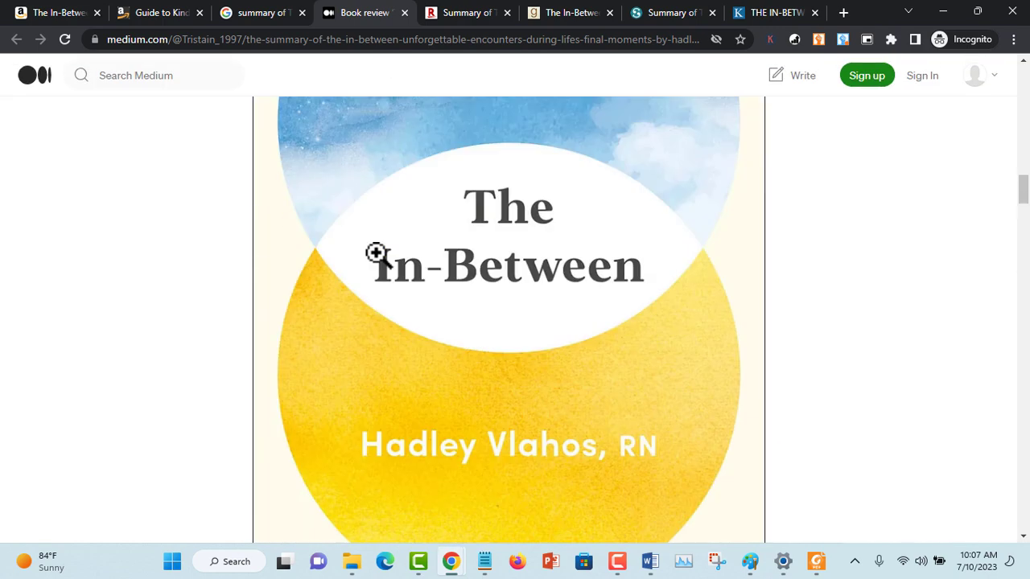
{"action": "scroll", "coordinate": [378, 259], "scroll_direction": "down", "scroll_amount": 5}
{"action": "scroll", "coordinate": [381, 262], "scroll_direction": "down", "scroll_amount": 4}
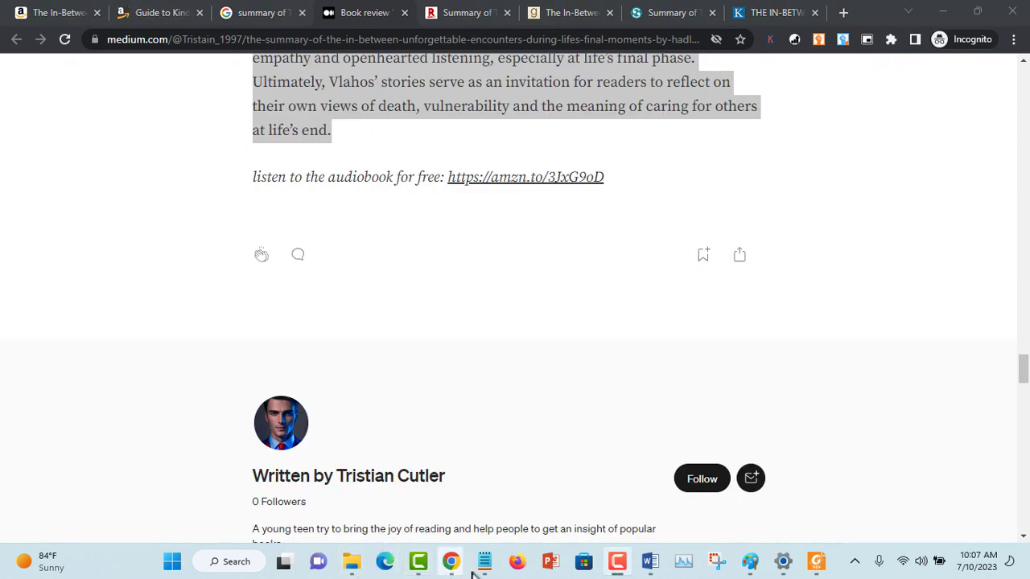
{"action": "left_click", "coordinate": [485, 569]}
{"action": "key", "text": "ctrl+v"}
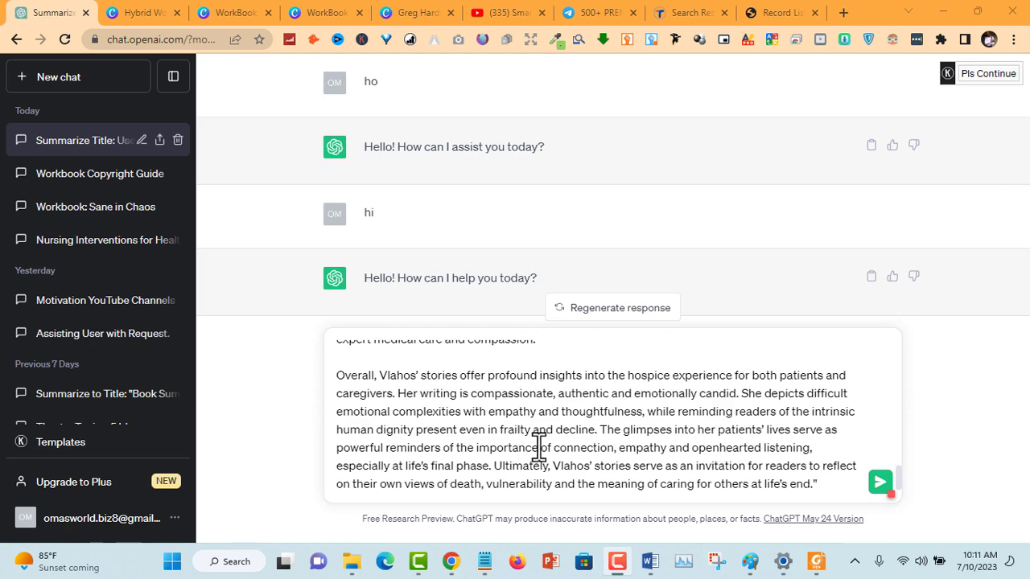
Review the workbook question request in the ChatGPT message and delete the extra quotation mark before the pasted book description.
{"action": "scroll", "coordinate": [539, 446], "scroll_direction": "up", "scroll_amount": 10}
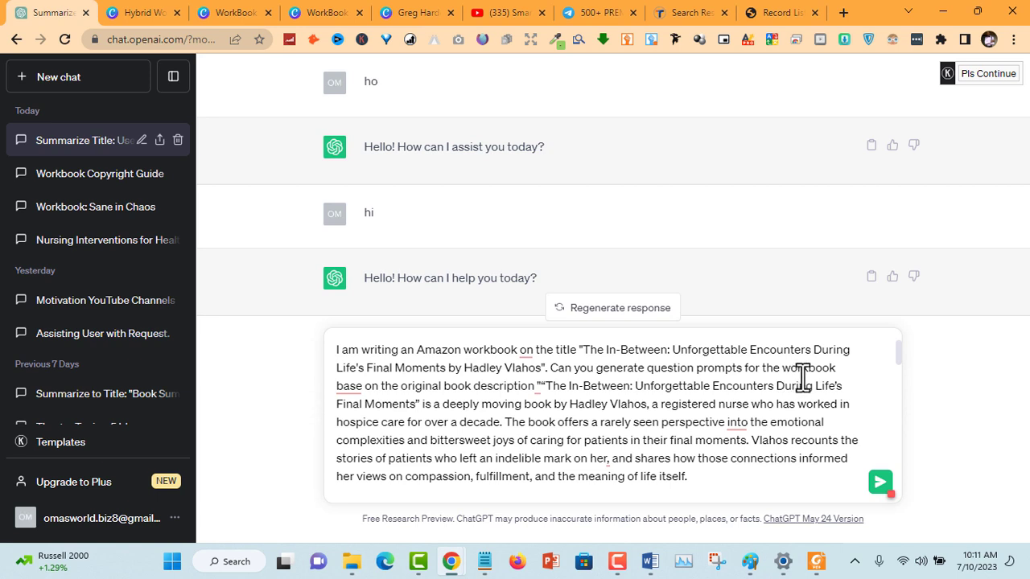
{"action": "double_click", "coordinate": [736, 370]}
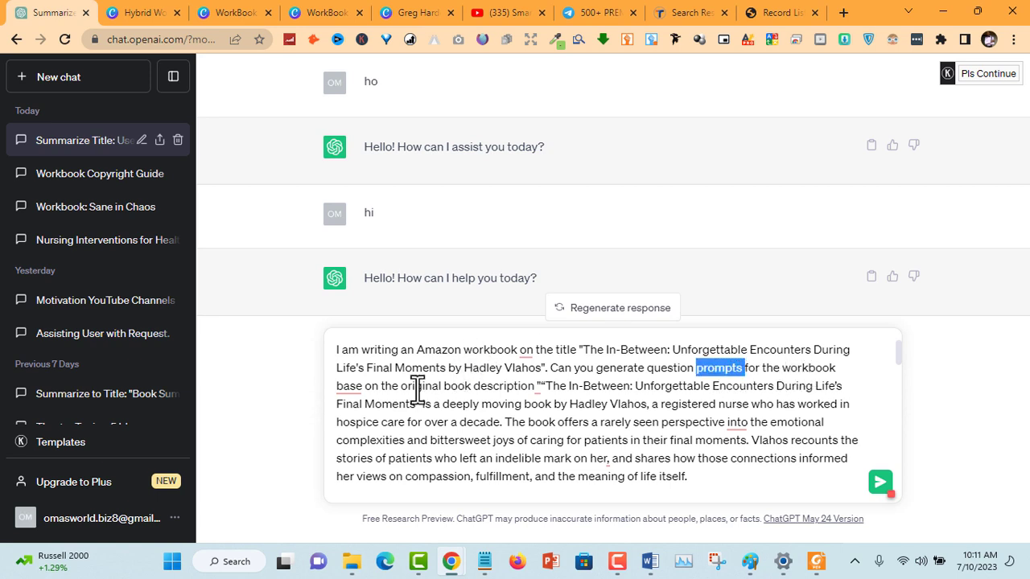
{"action": "left_click", "coordinate": [542, 386]}
{"action": "key", "text": "BackSpace"}
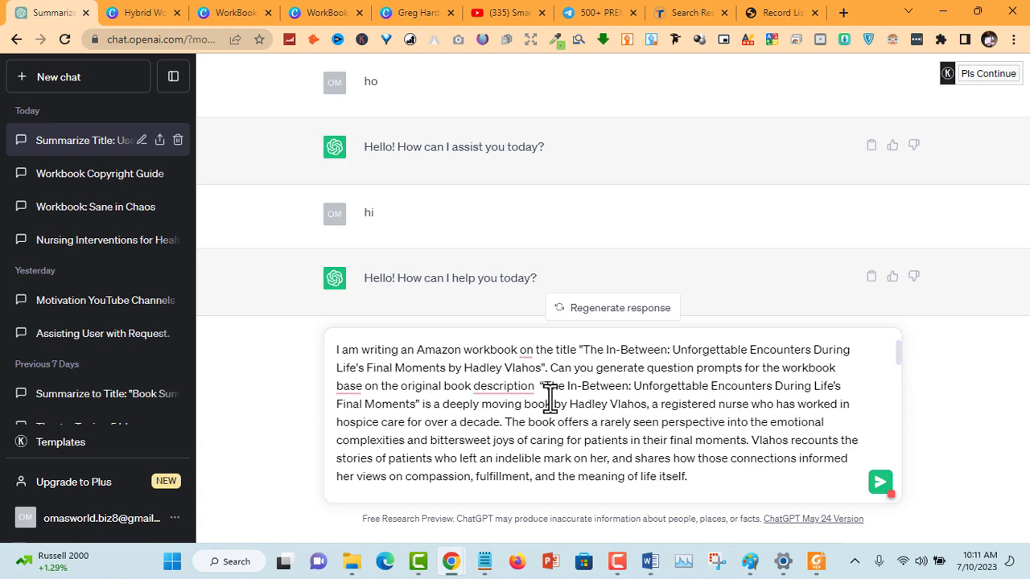
Select the whole ChatGPT message, switch to Notepad, and end the summary text there with a closing quotation mark.
{"action": "key", "text": "ctrl+a"}
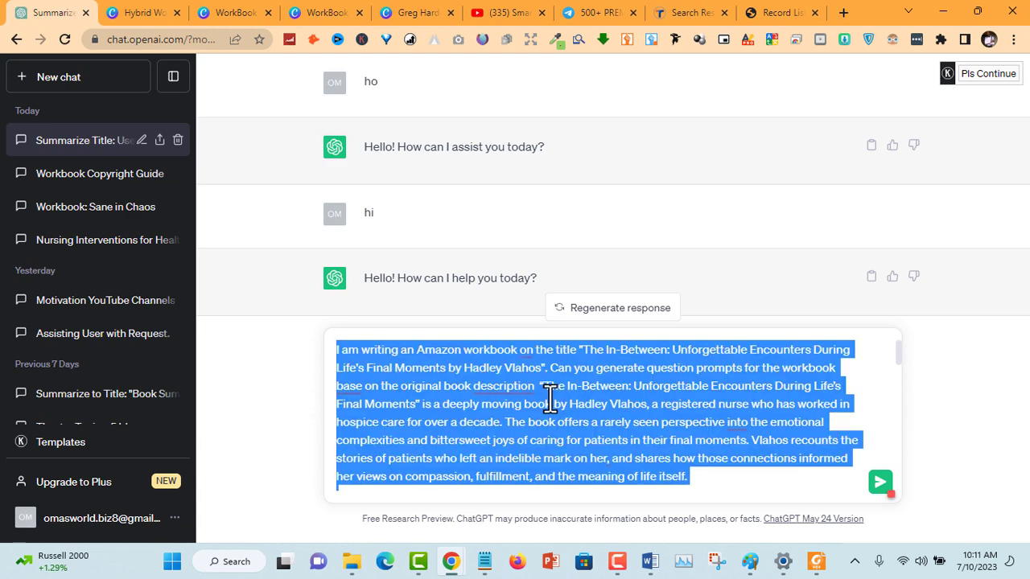
{"action": "left_click", "coordinate": [485, 561]}
{"action": "key", "text": "Right"}
{"action": "type", "text": "\""}
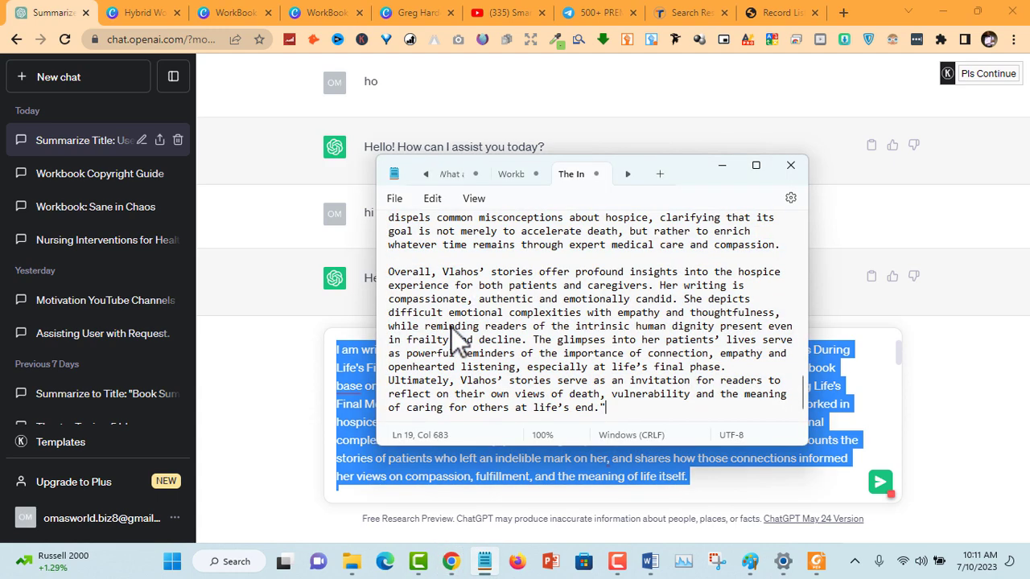
Replace the note's text with the copied workbook request and start the book description in its own paragraph.
{"action": "key", "text": "ctrl+Home"}
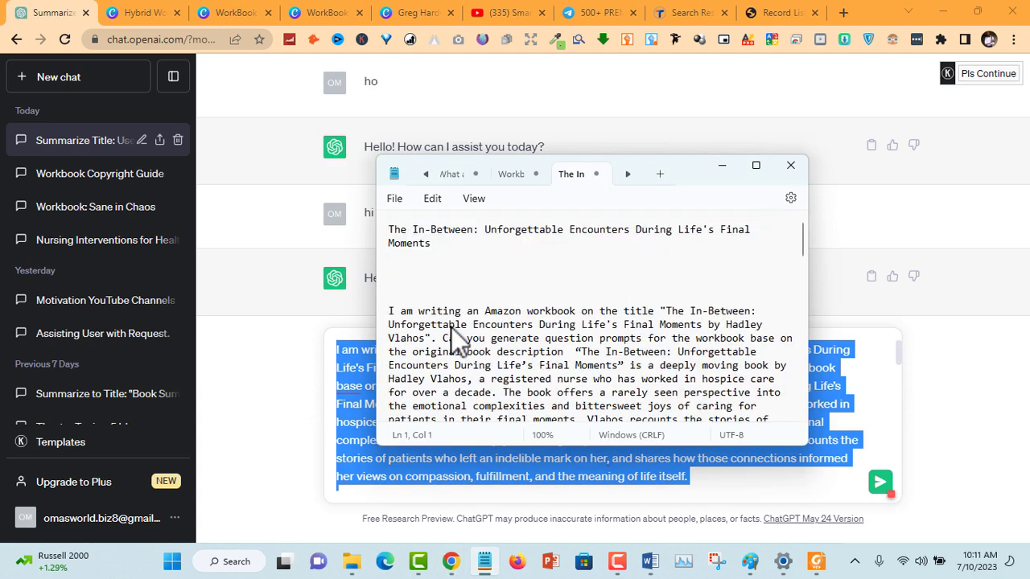
{"action": "key", "text": "ctrl+a"}
{"action": "key", "text": "ctrl+v"}
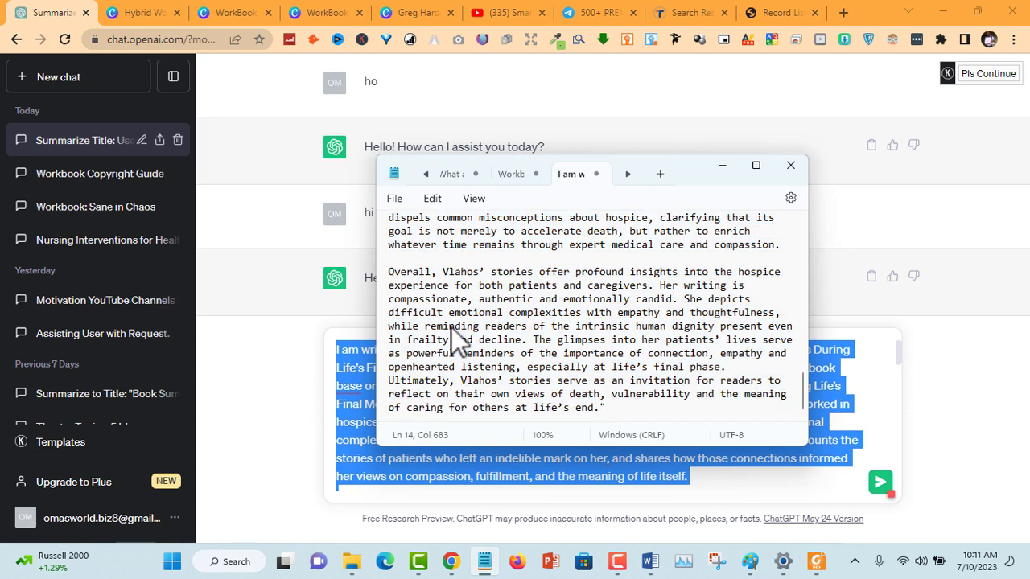
{"action": "key", "text": "ctrl+Home"}
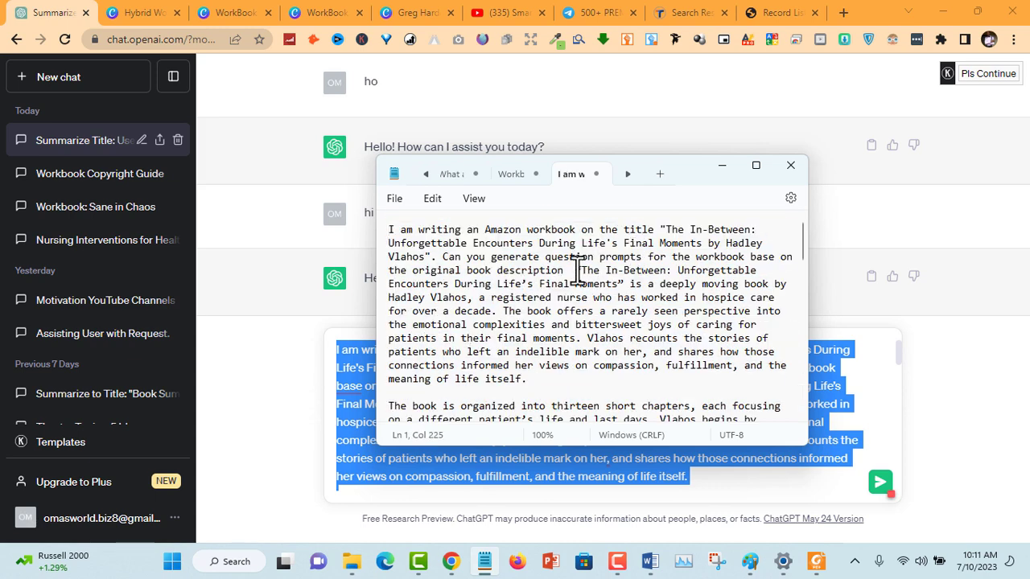
{"action": "key", "text": "Return"}
{"action": "key", "text": "Return"}
Switch to ChatGPT, replace the unsent message with the note's full text and send it.
{"action": "key", "text": "ctrl+shift+End"}
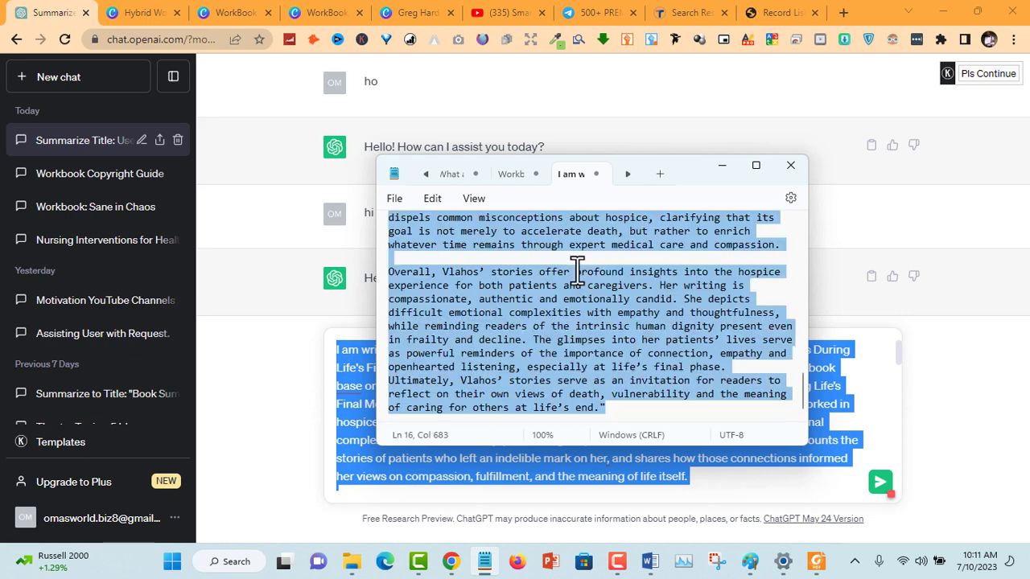
{"action": "left_click", "coordinate": [836, 435]}
{"action": "key", "text": "ctrl+a"}
{"action": "key", "text": "Delete"}
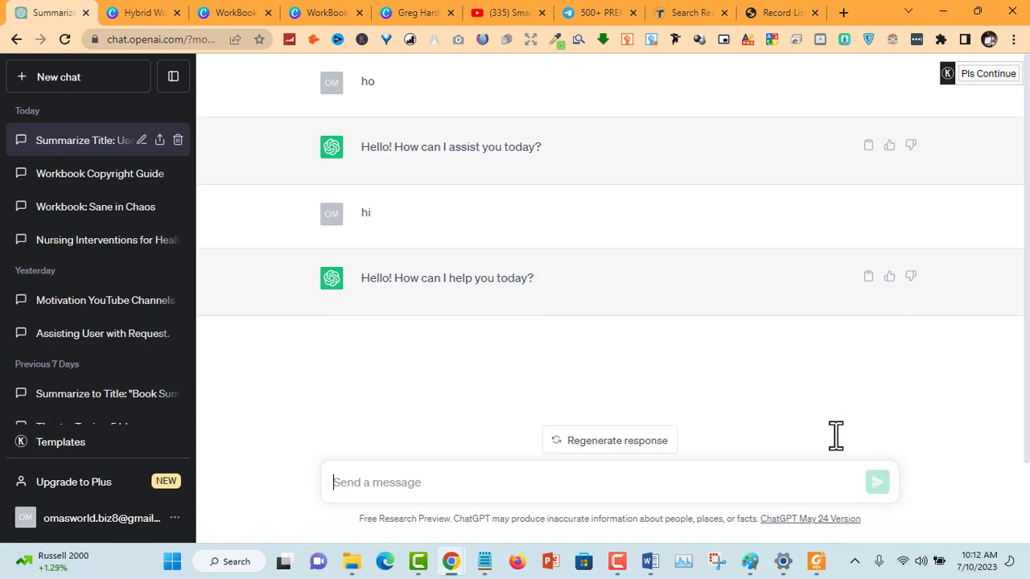
{"action": "key", "text": "ctrl+v"}
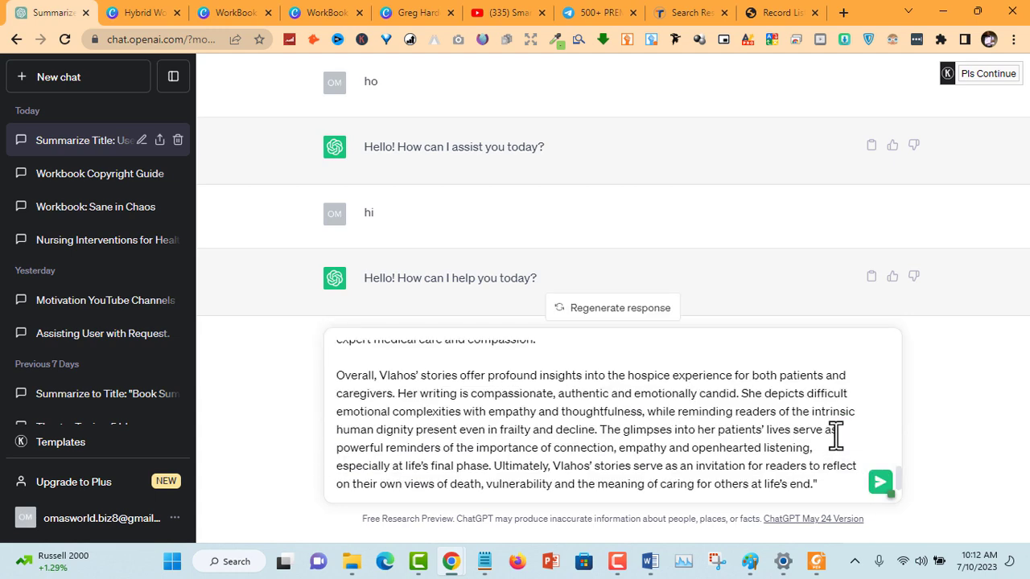
{"action": "key", "text": "ctrl+Home"}
{"action": "key", "text": "Return"}
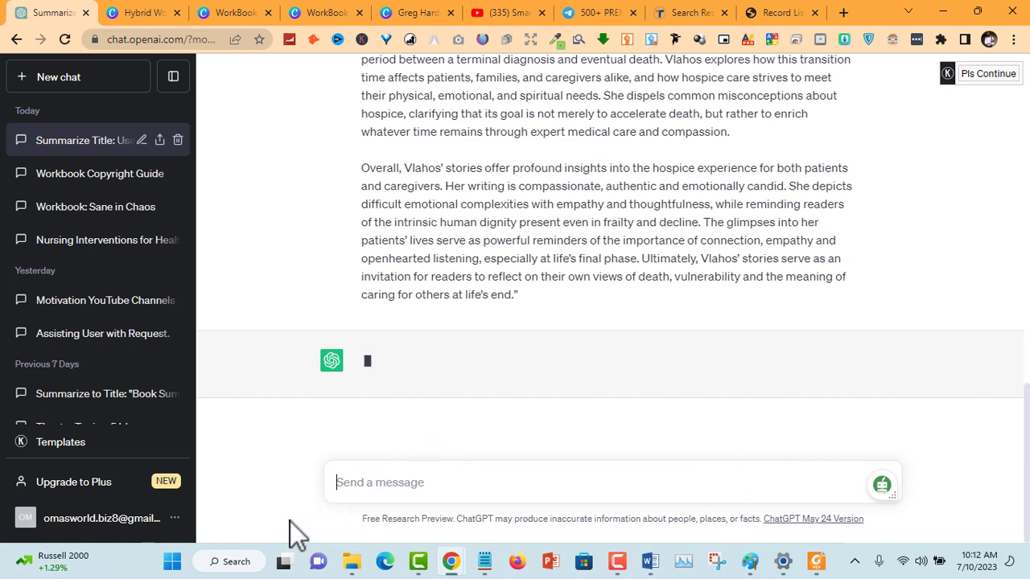
Send the follow-up "Can you write it in a 2nd person pronoun by addressing the prompts directly to reader of the workbook".
{"action": "type", "text": "C"}
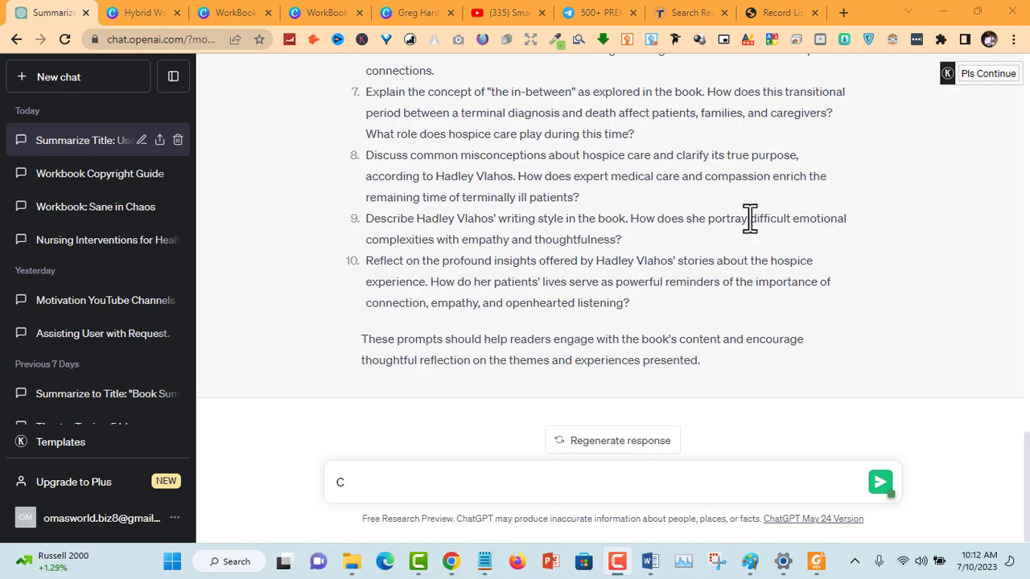
{"action": "scroll", "coordinate": [737, 215], "scroll_direction": "up", "scroll_amount": 5}
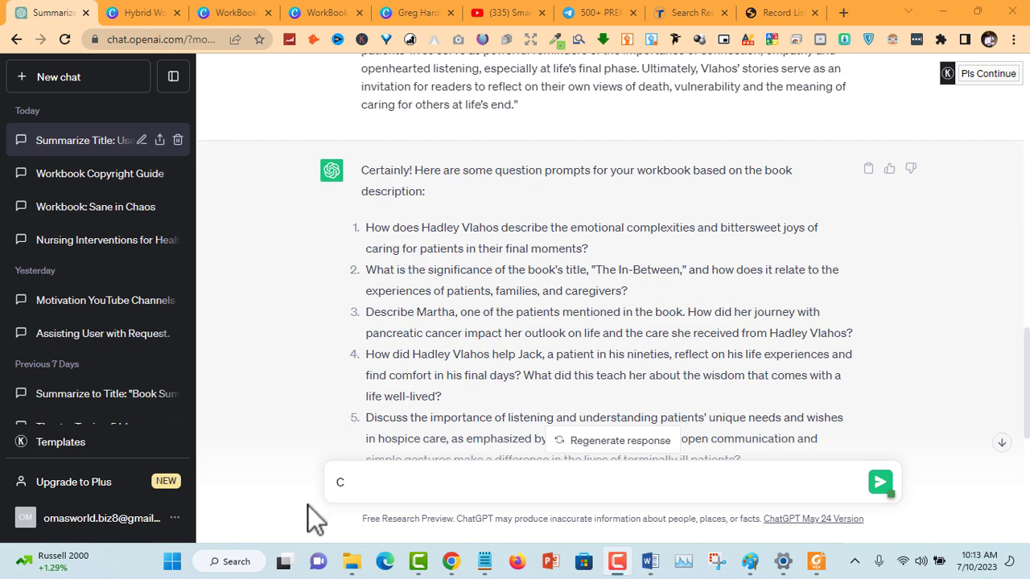
{"action": "type", "text": "an you write it in a 2nd person pronoun by addressing the prompts directly to reader of the workbook"}
{"action": "key", "text": "Return"}
Review the rewritten question prompts for wording that addresses the reader in the second person.
{"action": "left_click_drag", "start_coordinate": [390, 278], "coordinate": [554, 287]}
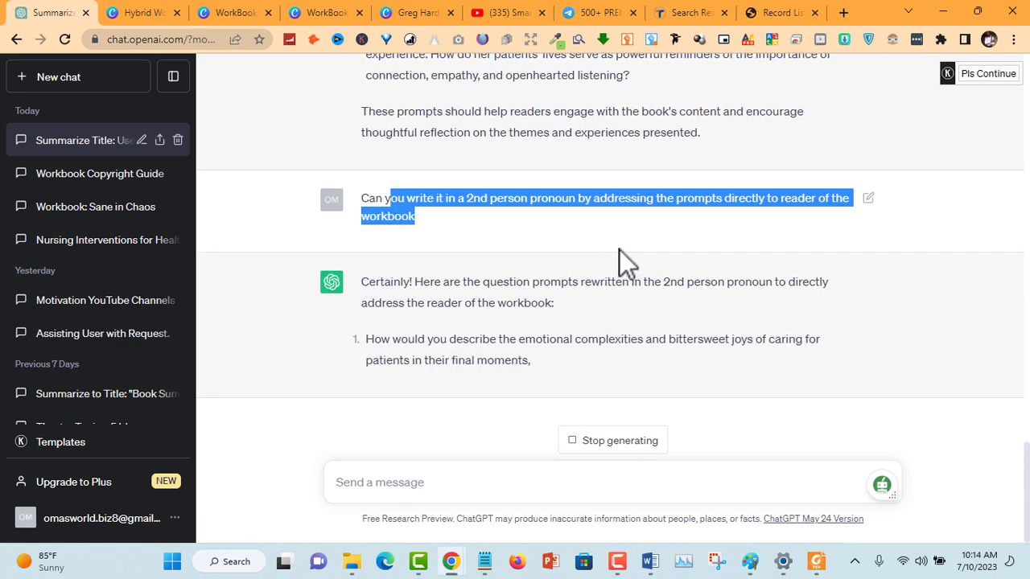
{"action": "scroll", "coordinate": [621, 250], "scroll_direction": "up", "scroll_amount": 1}
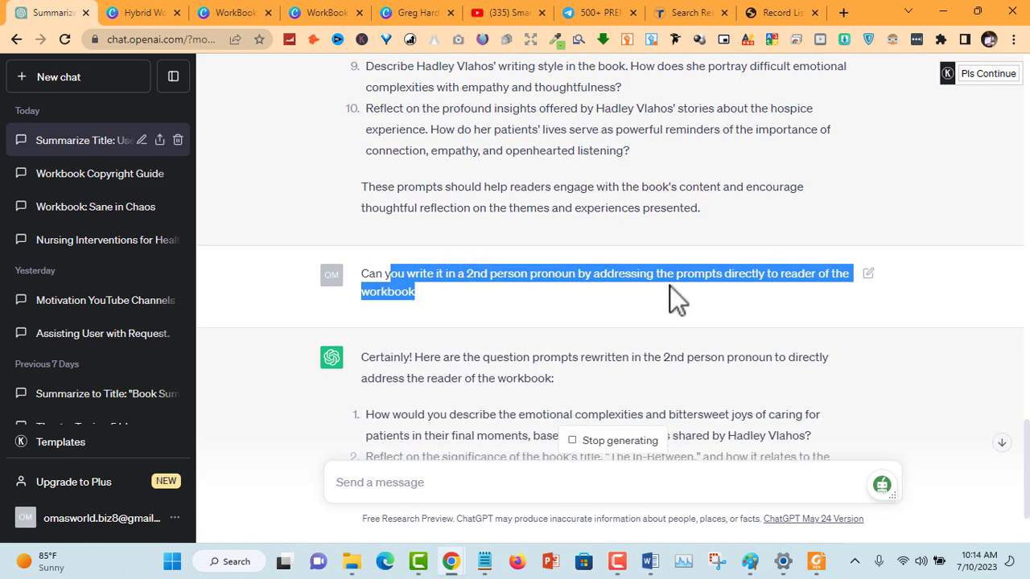
{"action": "left_click", "coordinate": [561, 287]}
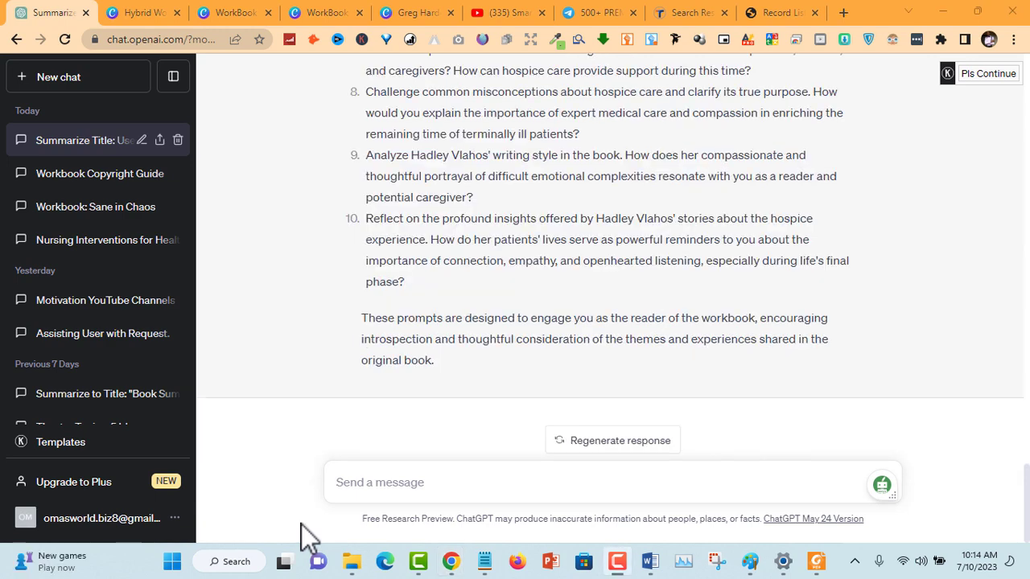
{"action": "scroll", "coordinate": [485, 309], "scroll_direction": "up", "scroll_amount": 7}
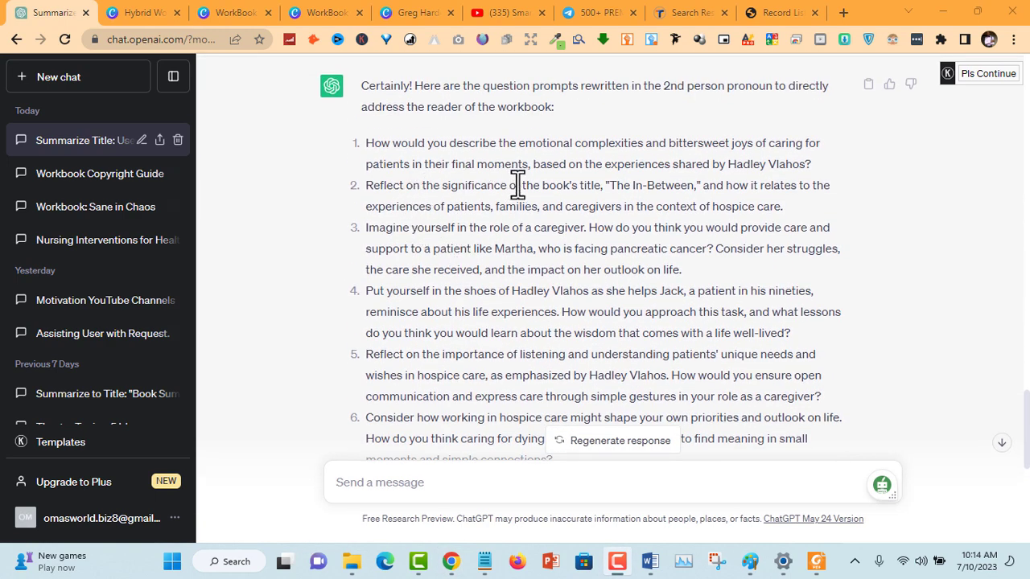
{"action": "double_click", "coordinate": [426, 228]}
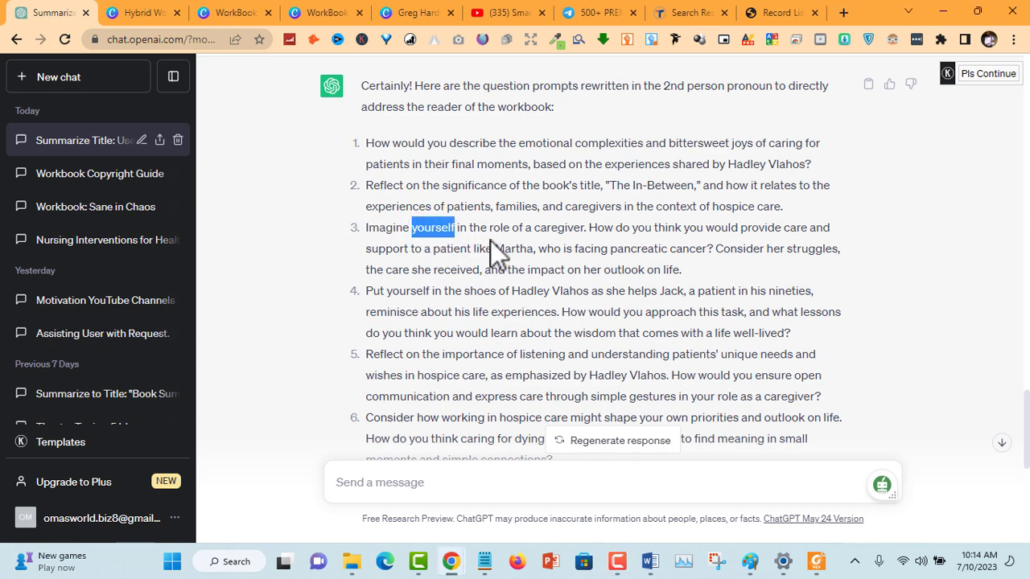
{"action": "left_click_drag", "start_coordinate": [494, 251], "coordinate": [561, 223]}
{"action": "double_click", "coordinate": [639, 229]}
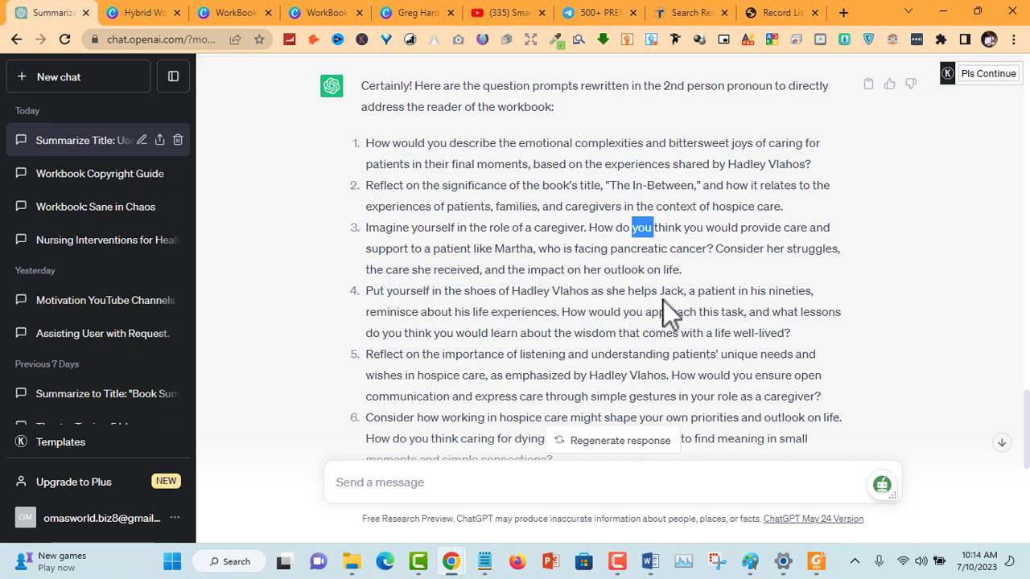
Request a longer list by sending "Good one. But make it 50 prompts" and go to the newest reply.
{"action": "left_click", "coordinate": [409, 484]}
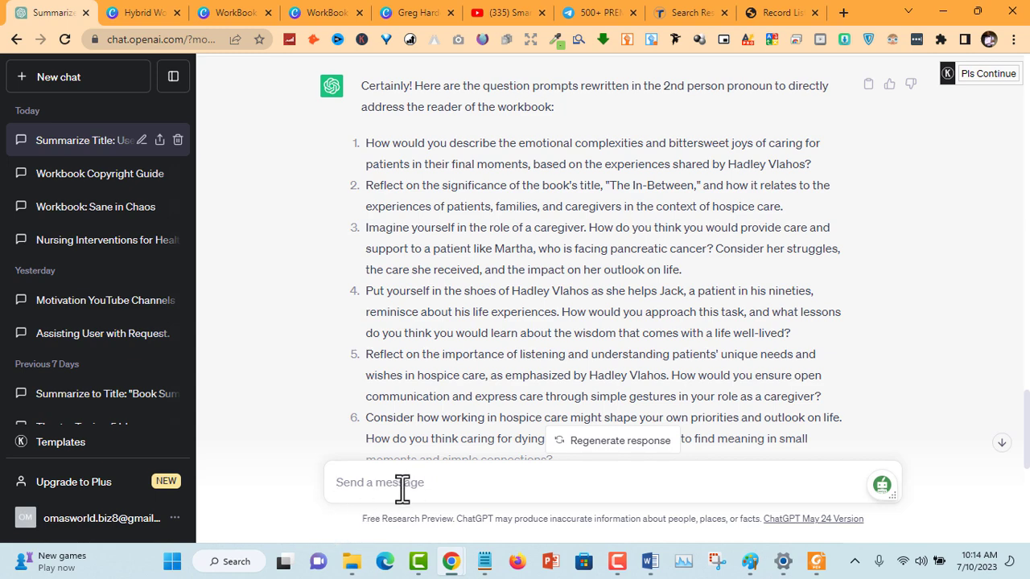
{"action": "type", "text": "Good one. But make it 50 prompts"}
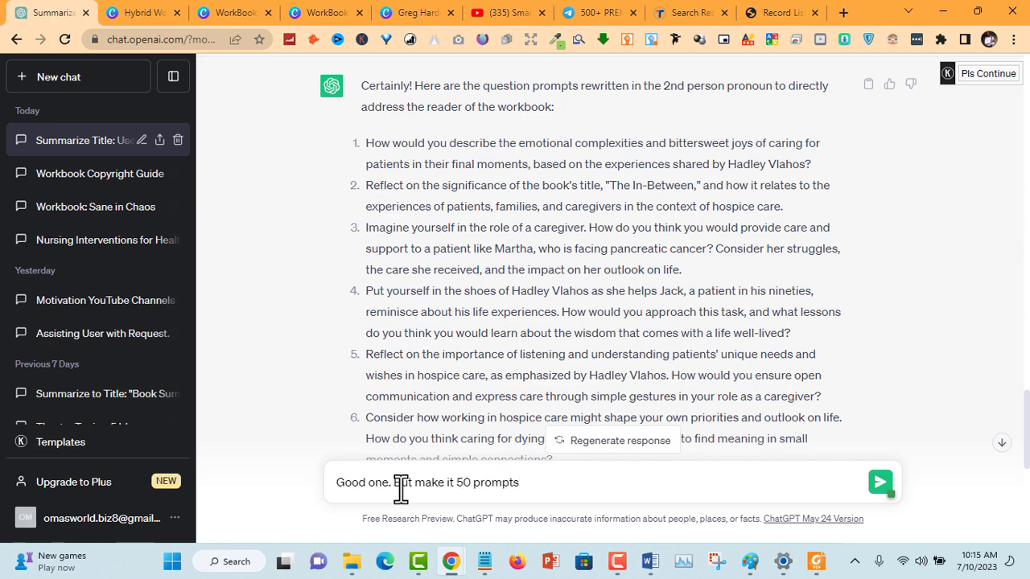
{"action": "key", "text": "Return"}
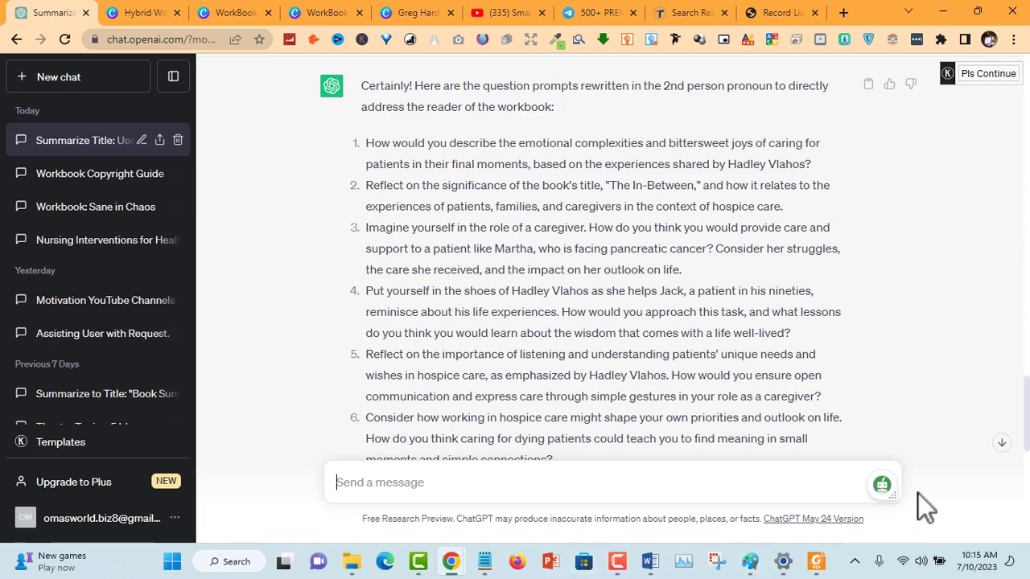
{"action": "left_click", "coordinate": [1002, 443]}
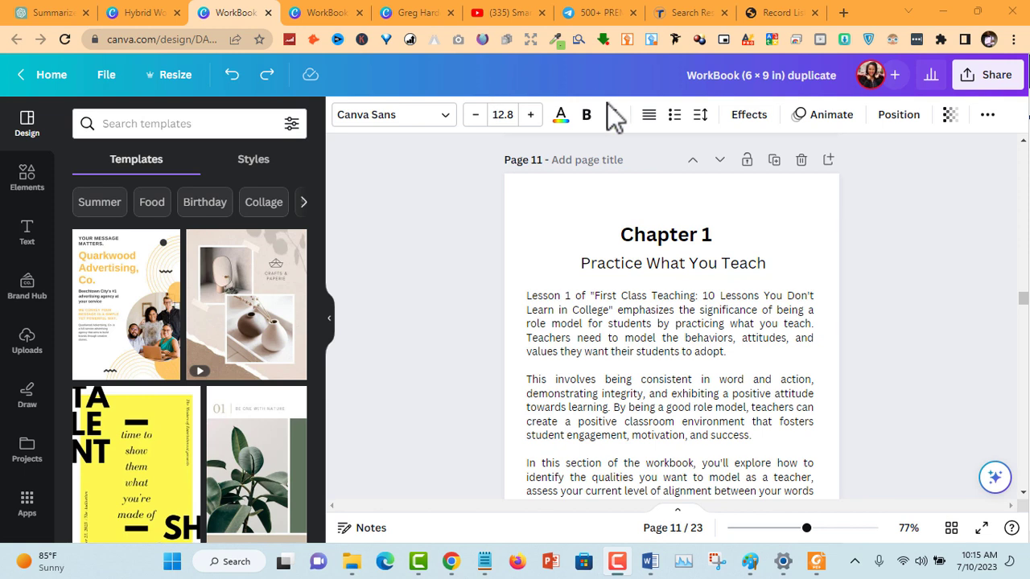
Copy the "Practice What You Teach" subtitle from page 11 of the duplicate Canva workbook onto page 11 of the WorkBook design.
{"action": "left_click", "coordinate": [685, 233]}
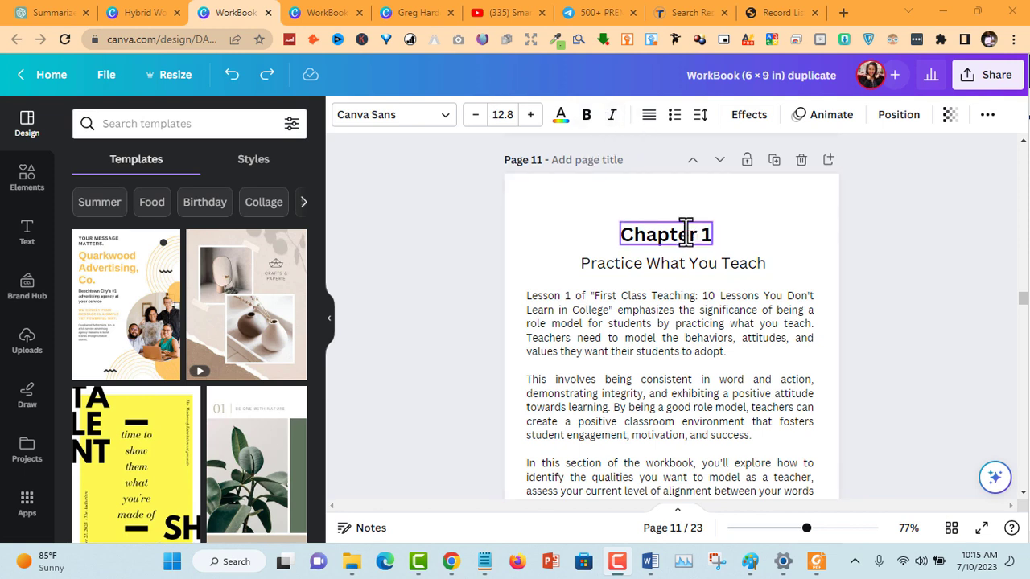
{"action": "left_click", "coordinate": [718, 265]}
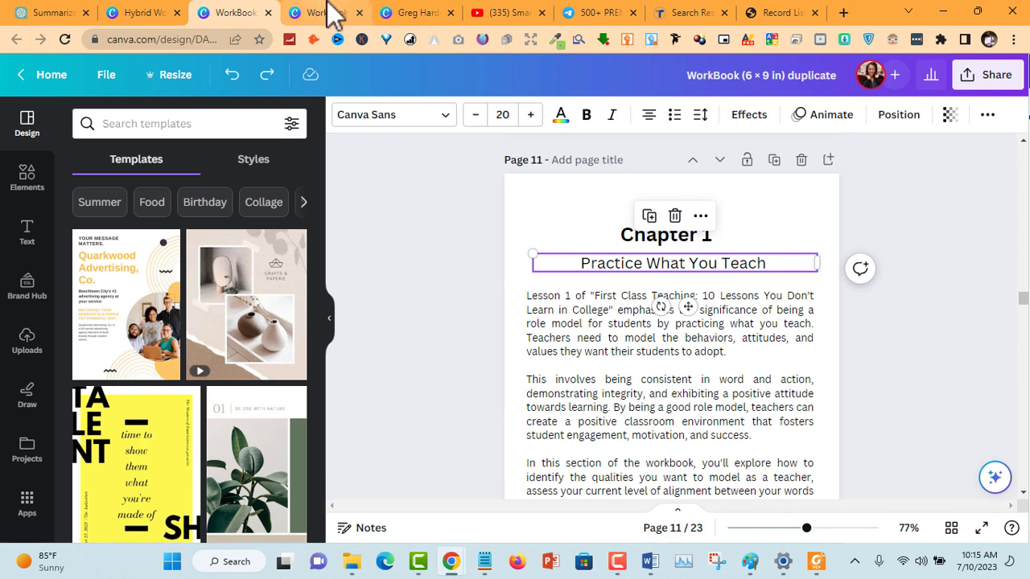
{"action": "left_click", "coordinate": [330, 15]}
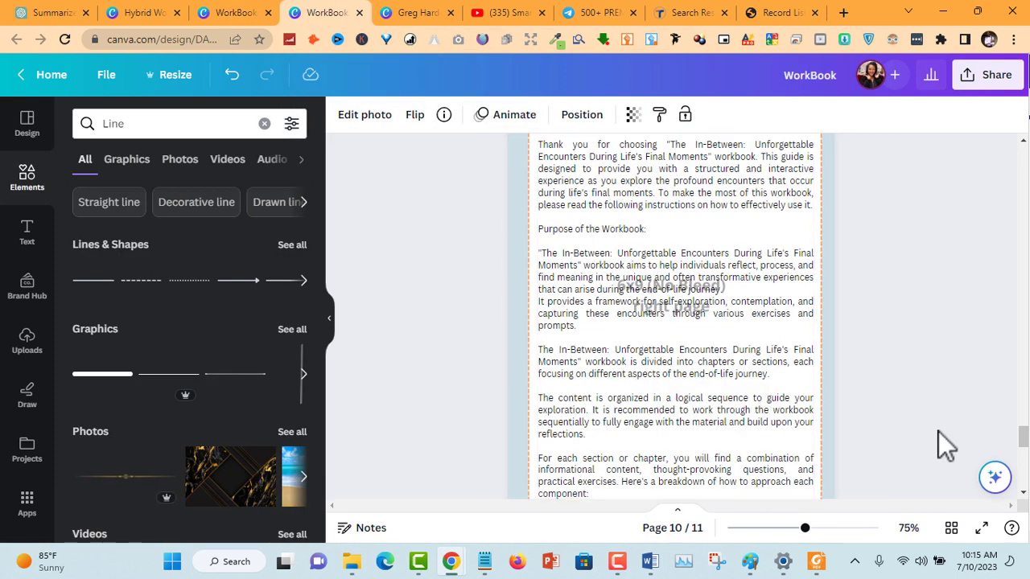
{"action": "scroll", "coordinate": [943, 445], "scroll_direction": "down", "scroll_amount": 5}
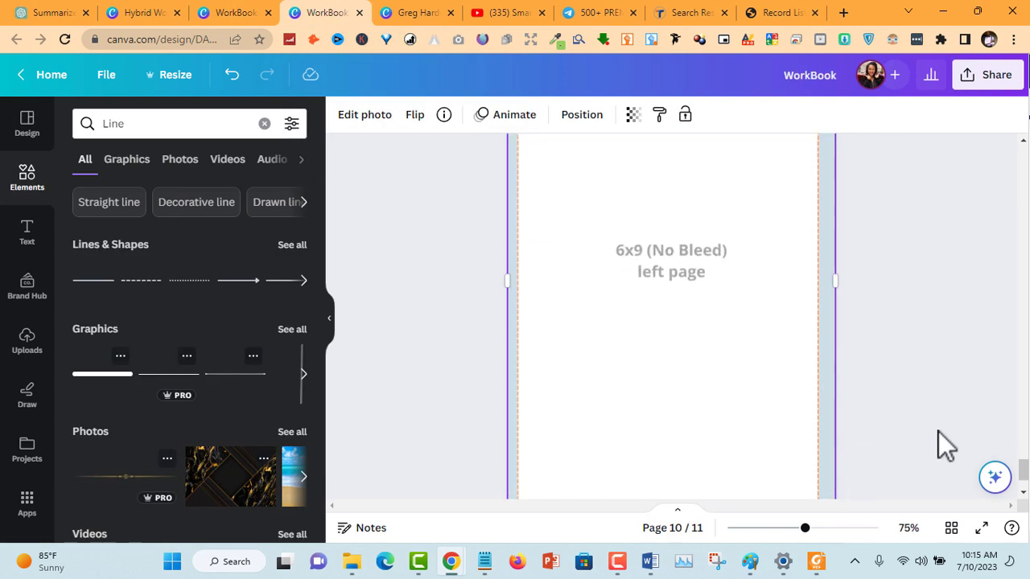
{"action": "scroll", "coordinate": [938, 431], "scroll_direction": "up", "scroll_amount": 5}
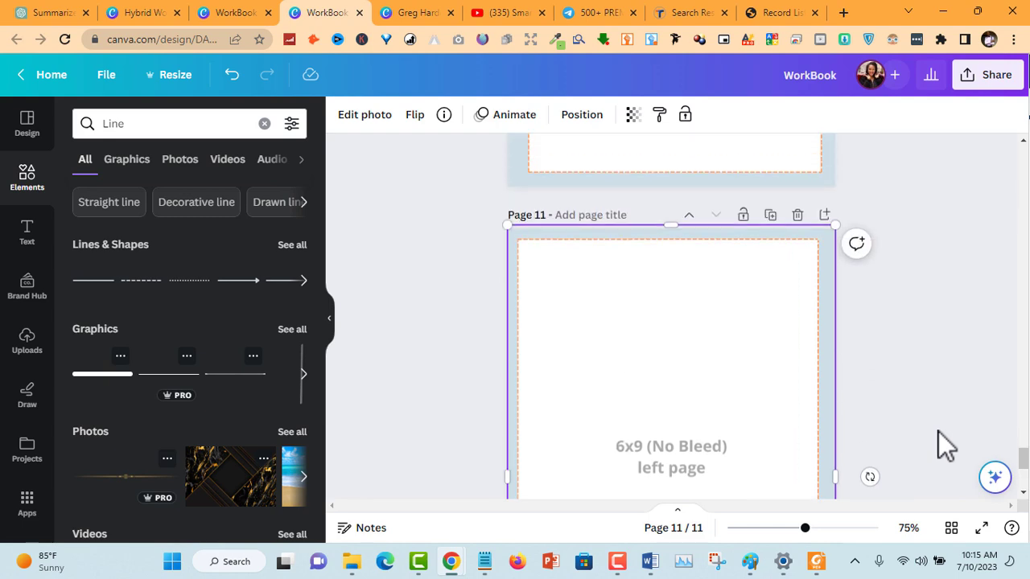
{"action": "scroll", "coordinate": [938, 431], "scroll_direction": "down", "scroll_amount": 5}
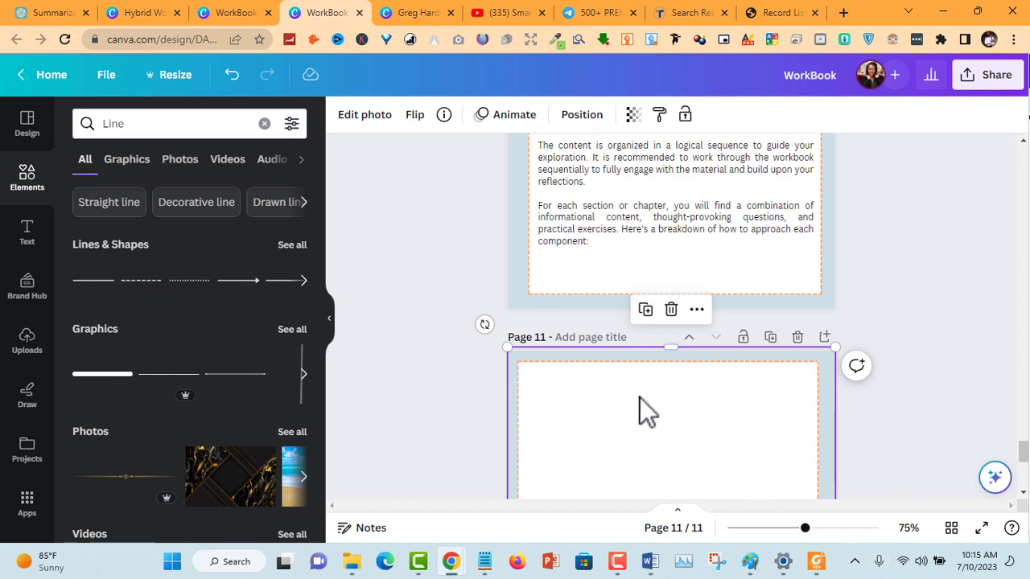
{"action": "type", "text": "Practice What You Teach"}
Replace the pasted subtitle's text on page 11 with "Overview".
{"action": "double_click", "coordinate": [693, 447]}
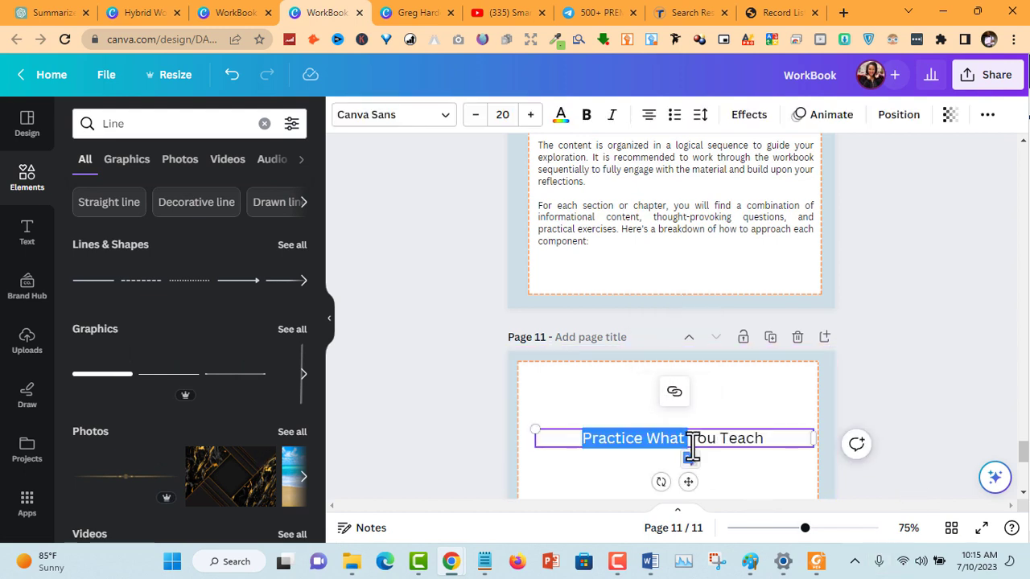
{"action": "triple_click", "coordinate": [693, 447]}
{"action": "type", "text": "B"}
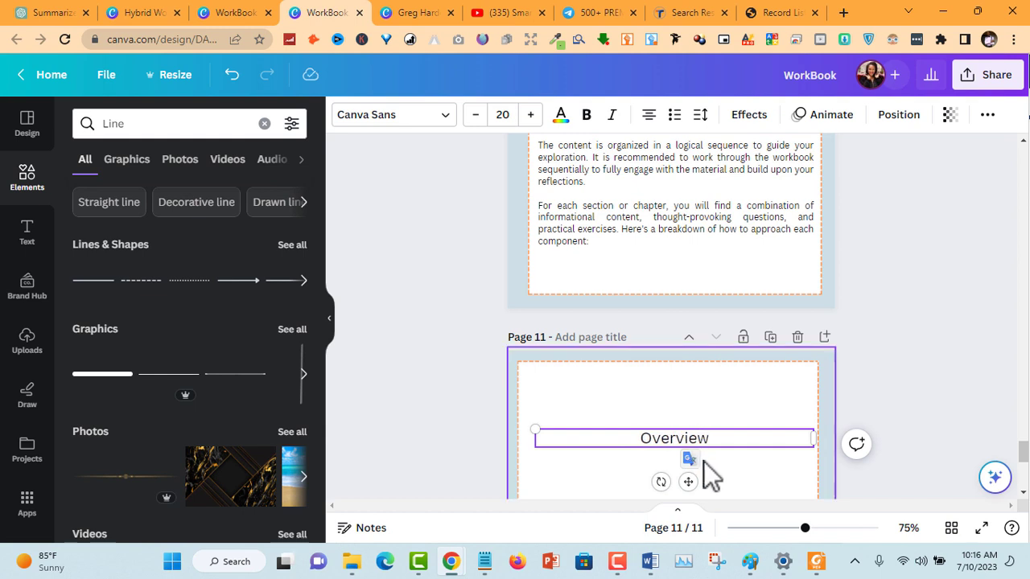
Move the "Overview" heading up near the top margin of page 11 and make it bold.
{"action": "left_click_drag", "start_coordinate": [686, 477], "coordinate": [673, 437]}
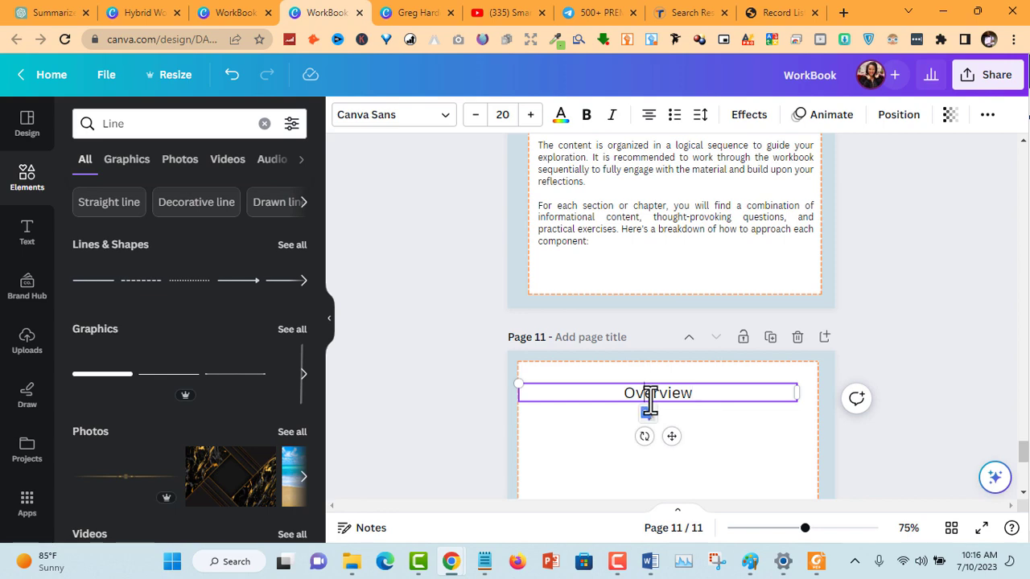
{"action": "double_click", "coordinate": [650, 398]}
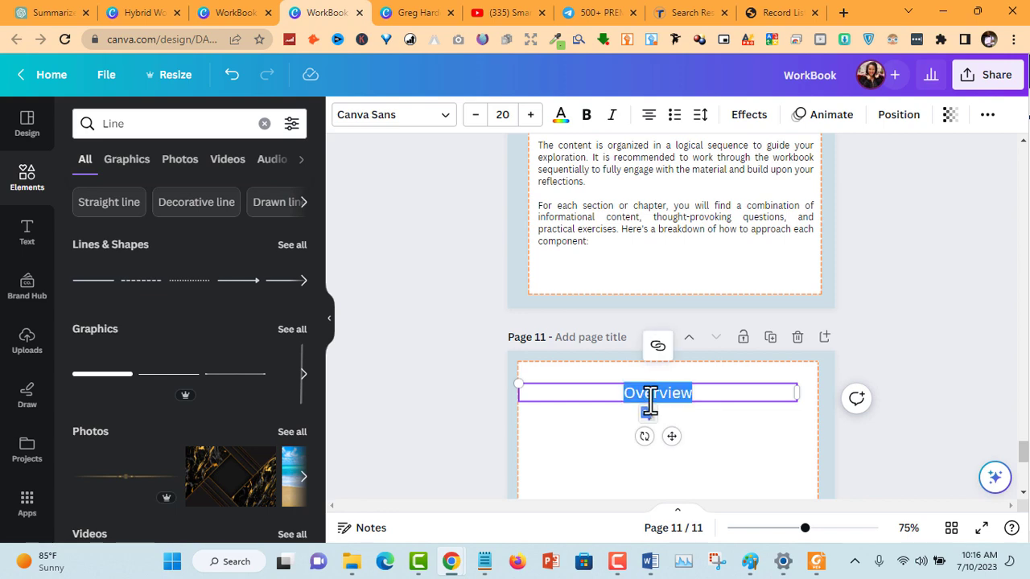
{"action": "key", "text": "ctrl+b"}
Copy the book description from the Notepad note, leaving out the request paragraph, and return to the Canva design.
{"action": "left_click", "coordinate": [486, 563]}
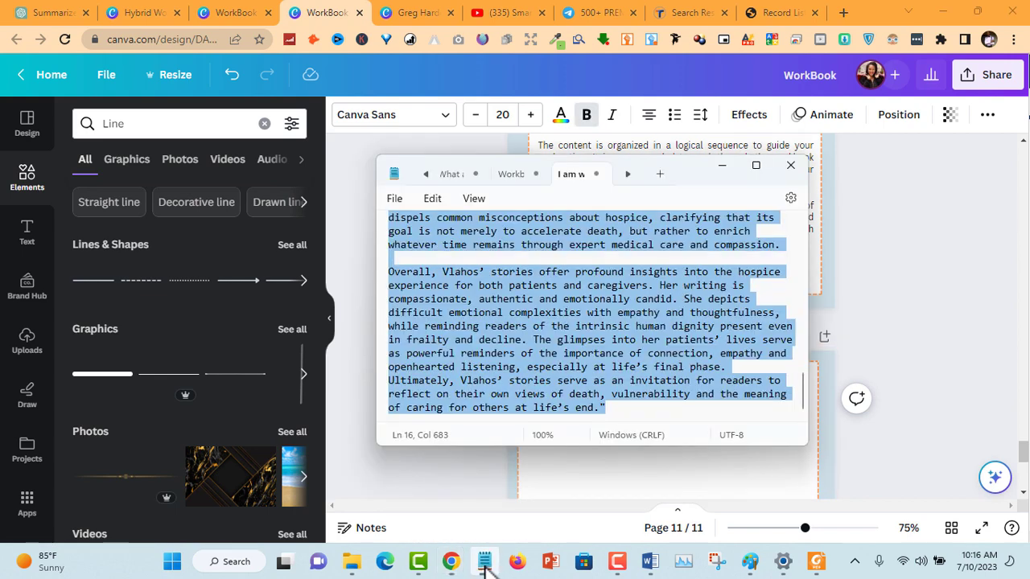
{"action": "key", "text": "ctrl+Home"}
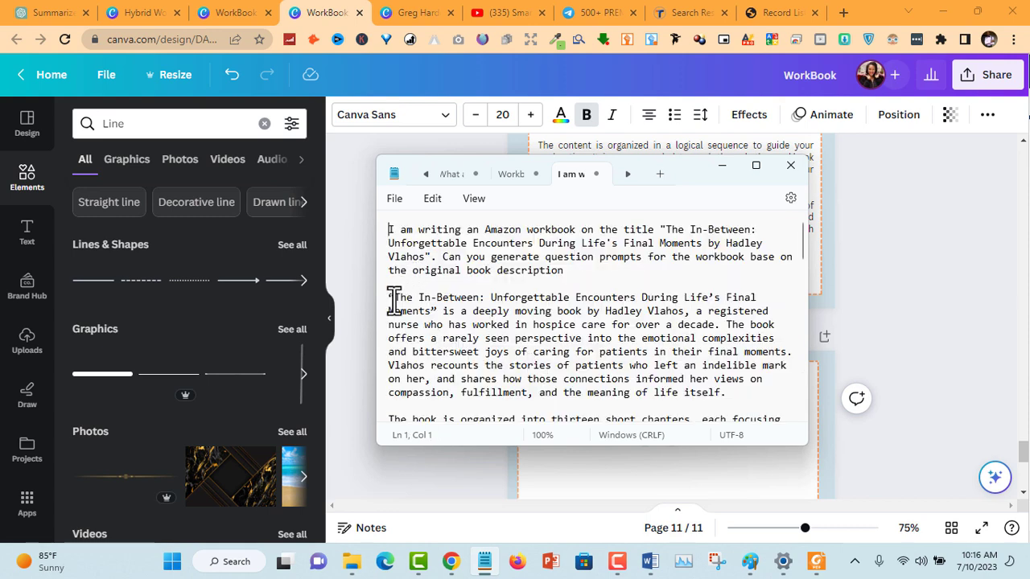
{"action": "left_click_drag", "start_coordinate": [395, 302], "coordinate": [616, 416]}
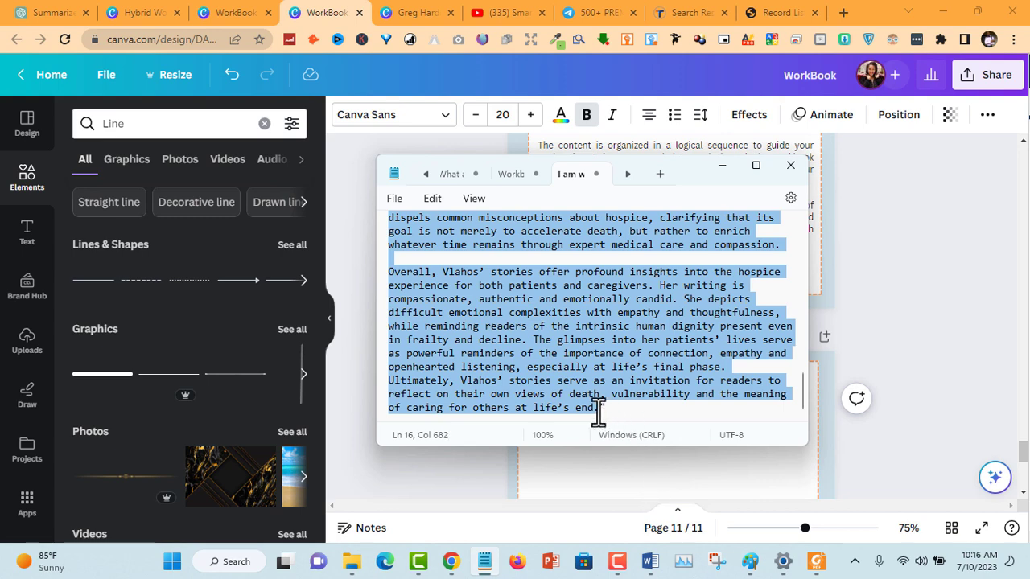
{"action": "left_click", "coordinate": [970, 289]}
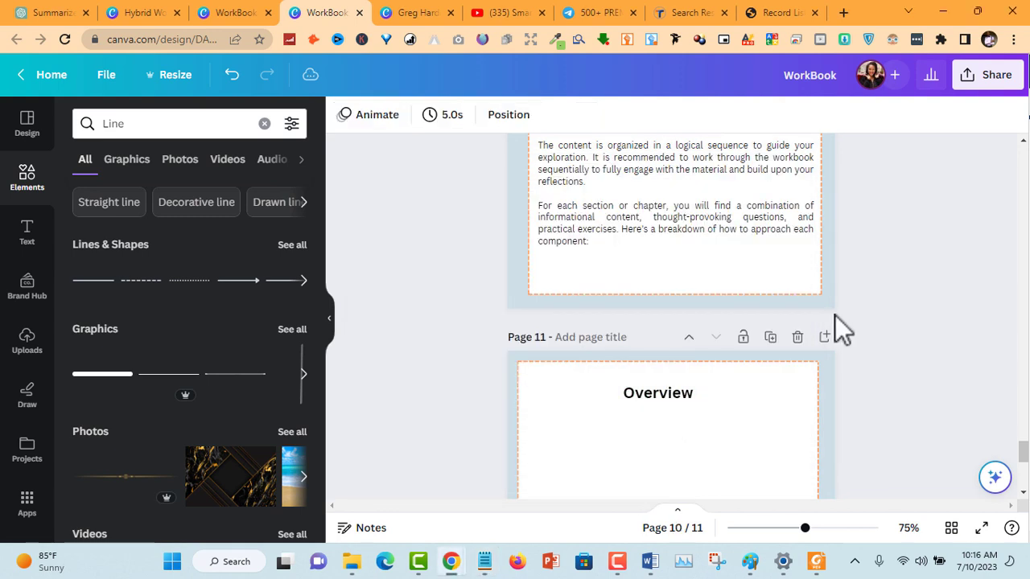
Change the bold heading on page 11 to "Book Summary".
{"action": "left_click", "coordinate": [678, 386]}
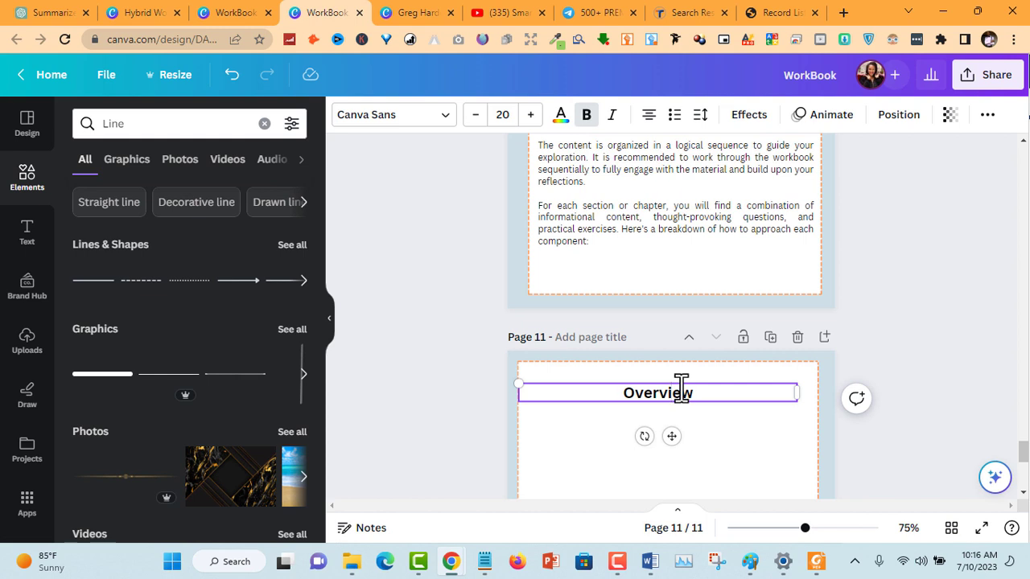
{"action": "double_click", "coordinate": [680, 390]}
{"action": "type", "text": "Book Summary"}
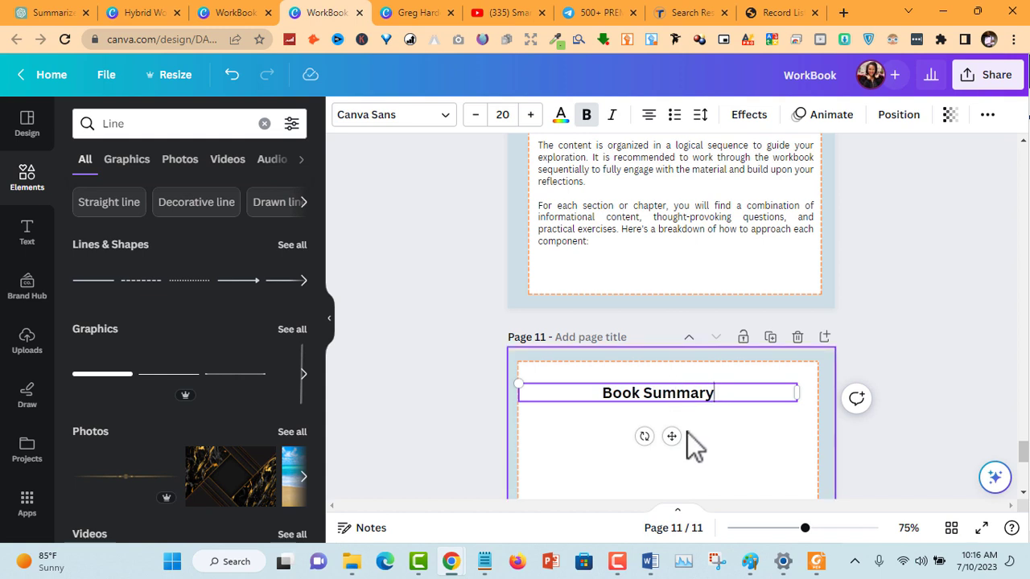
Lower the "Book Summary" heading slightly and place a copy of the other workbook's Chapter 1 body text box beneath it on page 11.
{"action": "left_click_drag", "start_coordinate": [671, 436], "coordinate": [676, 446]}
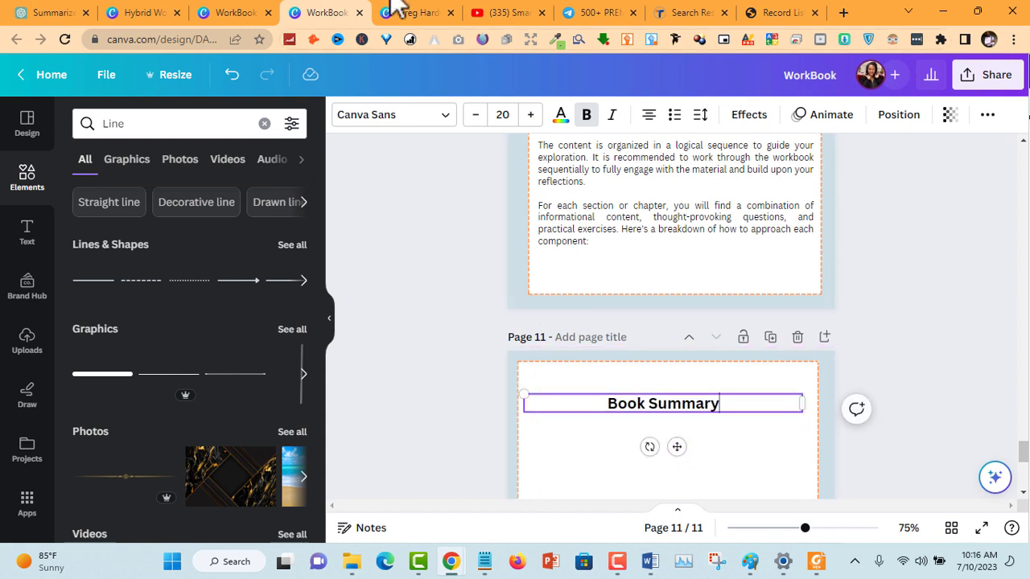
{"action": "left_click", "coordinate": [165, 12]}
{"action": "left_click", "coordinate": [250, 11]}
{"action": "left_click", "coordinate": [583, 330]}
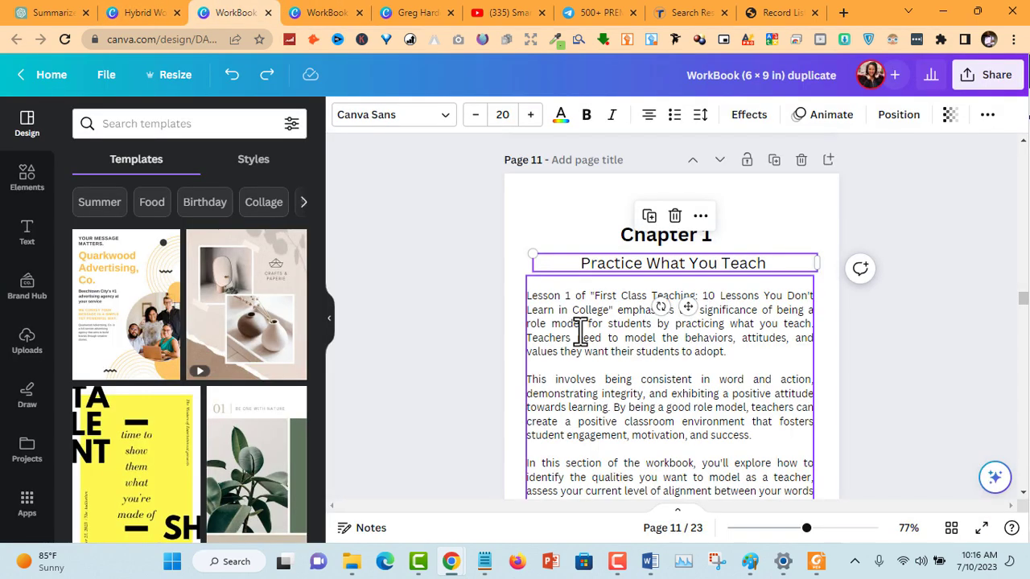
{"action": "left_click", "coordinate": [327, 12]}
{"action": "left_click", "coordinate": [924, 301]}
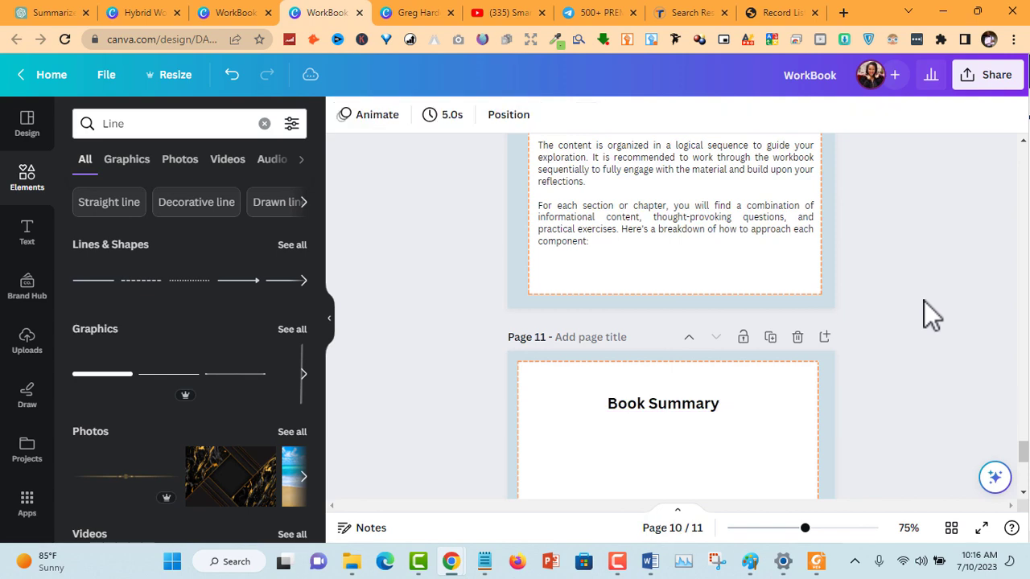
{"action": "scroll", "coordinate": [925, 299], "scroll_direction": "down", "scroll_amount": 3}
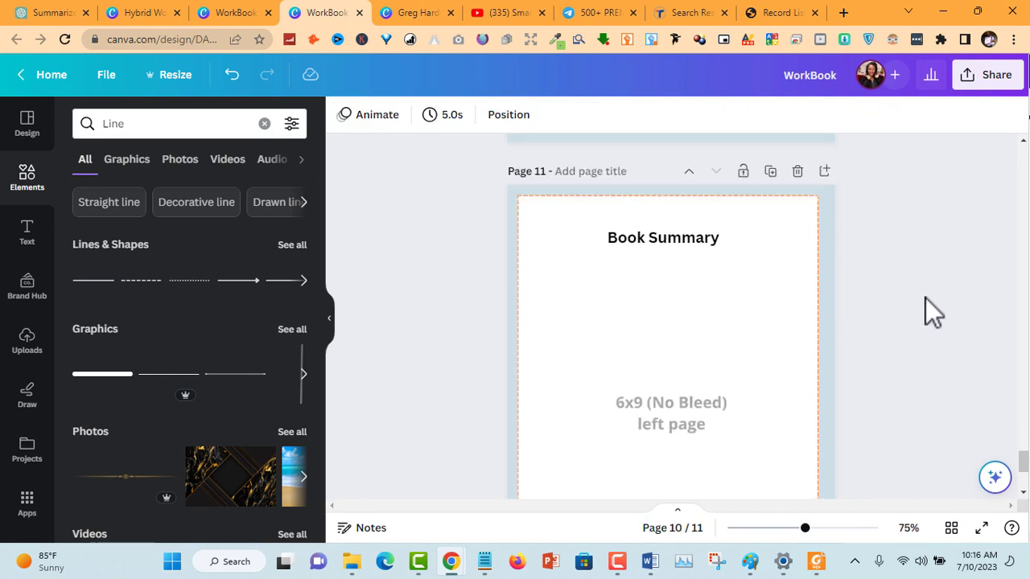
{"action": "left_click", "coordinate": [735, 318]}
{"action": "key", "text": "ctrl+v"}
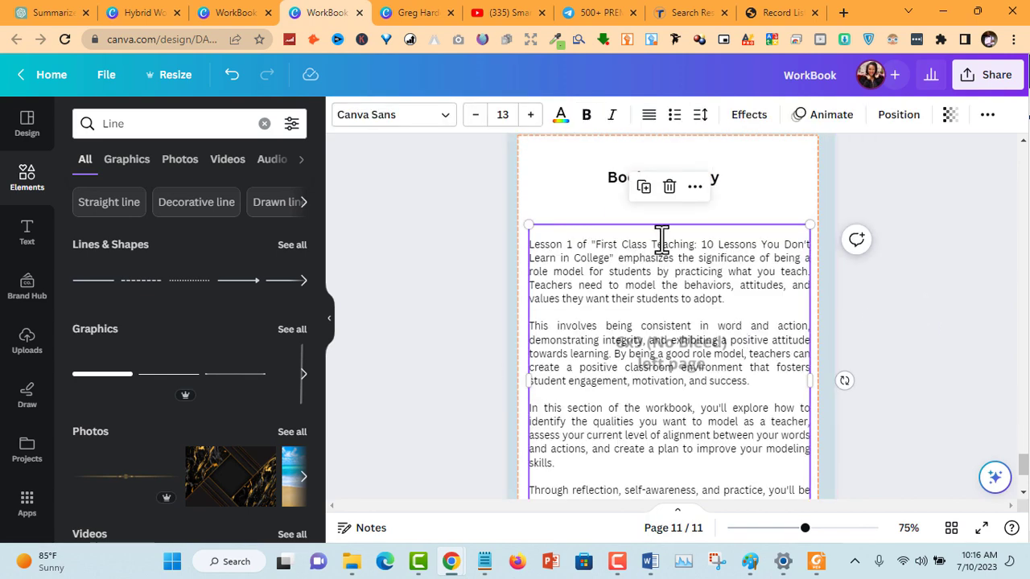
{"action": "left_click_drag", "start_coordinate": [659, 239], "coordinate": [658, 214]}
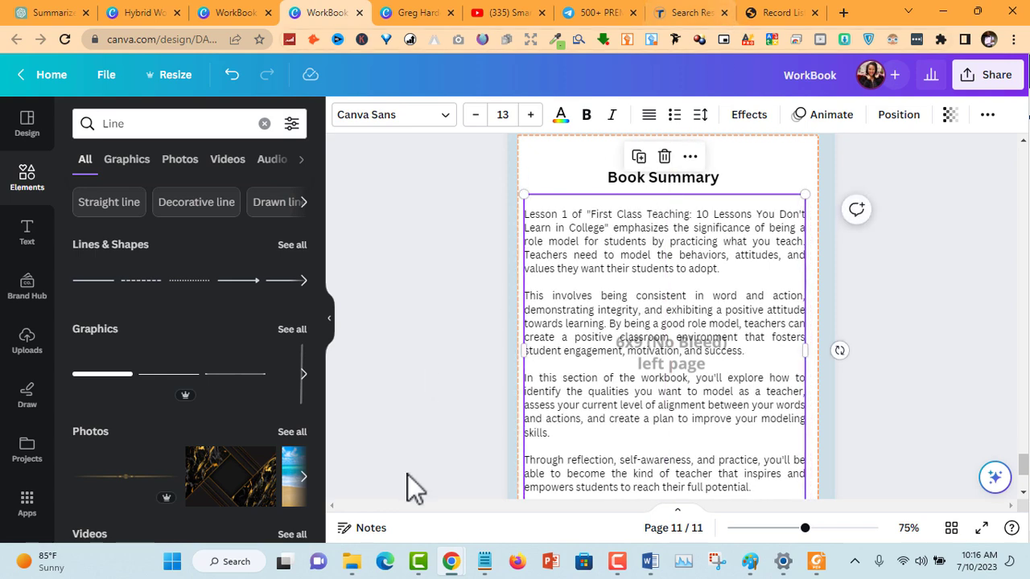
Replace the pasted Lesson 1 text on page 11 with the book description of "The In-Between" from the Notepad note.
{"action": "mouse_move", "coordinate": [451, 562]}
{"action": "left_click", "coordinate": [542, 471]}
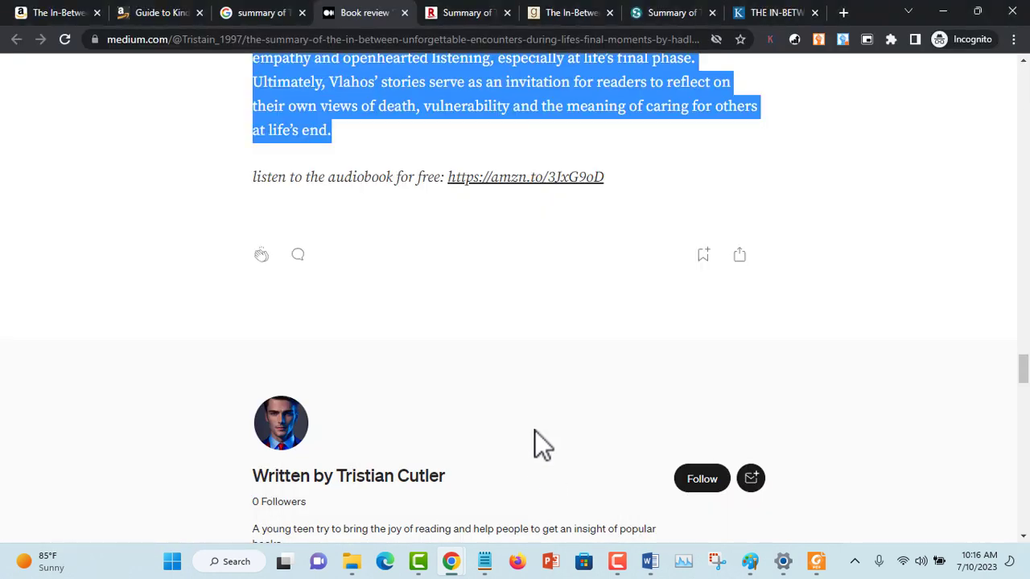
{"action": "left_click", "coordinate": [90, 12]}
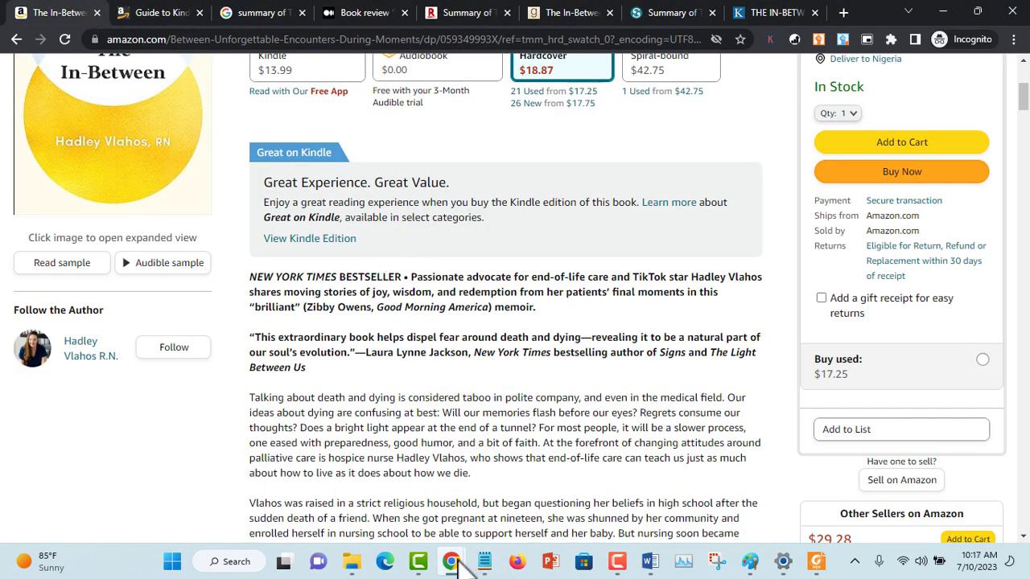
{"action": "mouse_move", "coordinate": [462, 567]}
{"action": "left_click", "coordinate": [406, 476]}
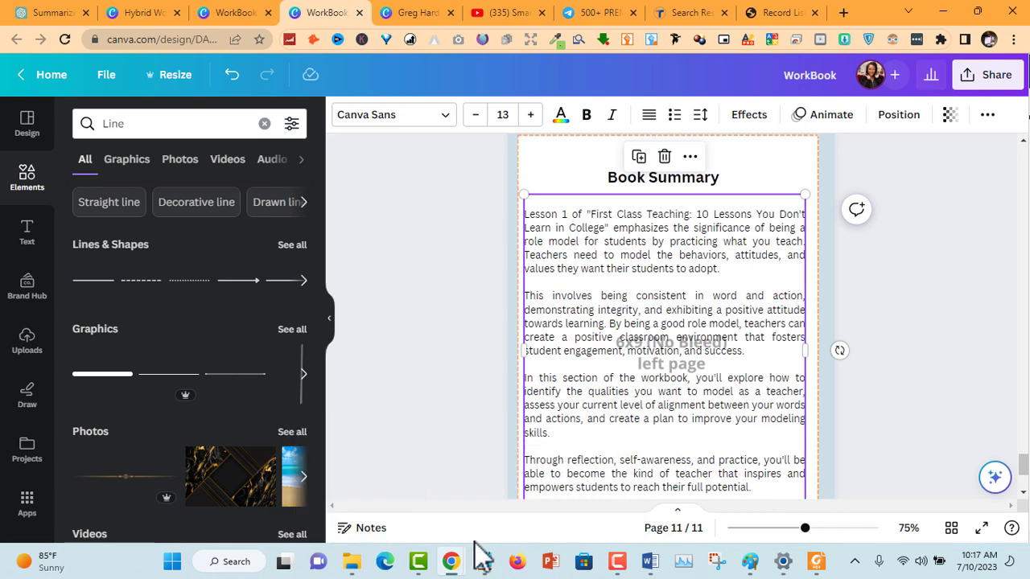
{"action": "left_click", "coordinate": [484, 561]}
{"action": "left_click", "coordinate": [829, 375]}
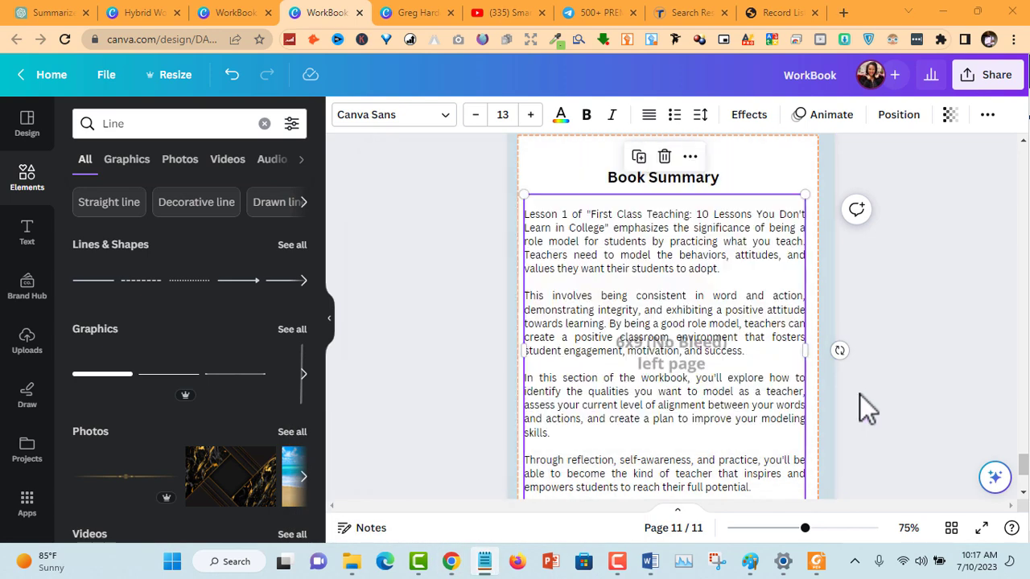
{"action": "left_click", "coordinate": [638, 314]}
{"action": "left_click", "coordinate": [584, 211]}
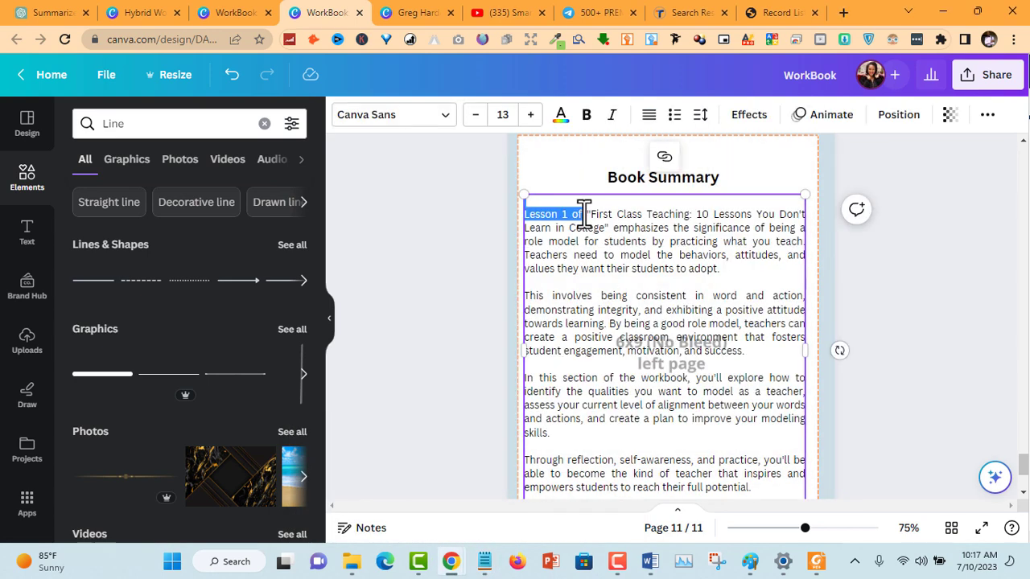
{"action": "key", "text": "ctrl+a"}
{"action": "key", "text": "ctrl+v"}
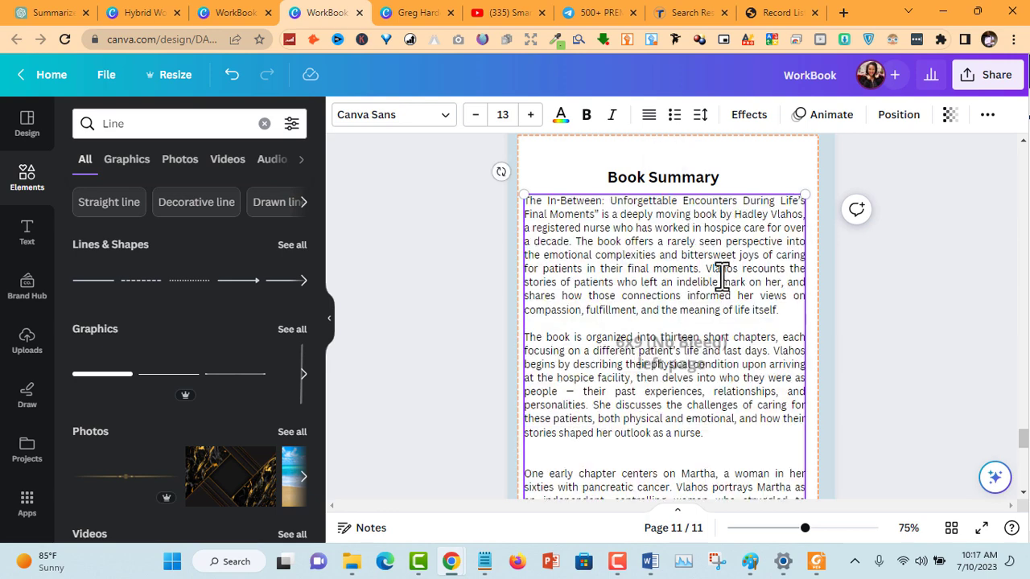
Move the "Book Summary" heading and the summary text box slightly up, and centre the text box within the page 11 margins.
{"action": "left_click_drag", "start_coordinate": [694, 182], "coordinate": [694, 171]}
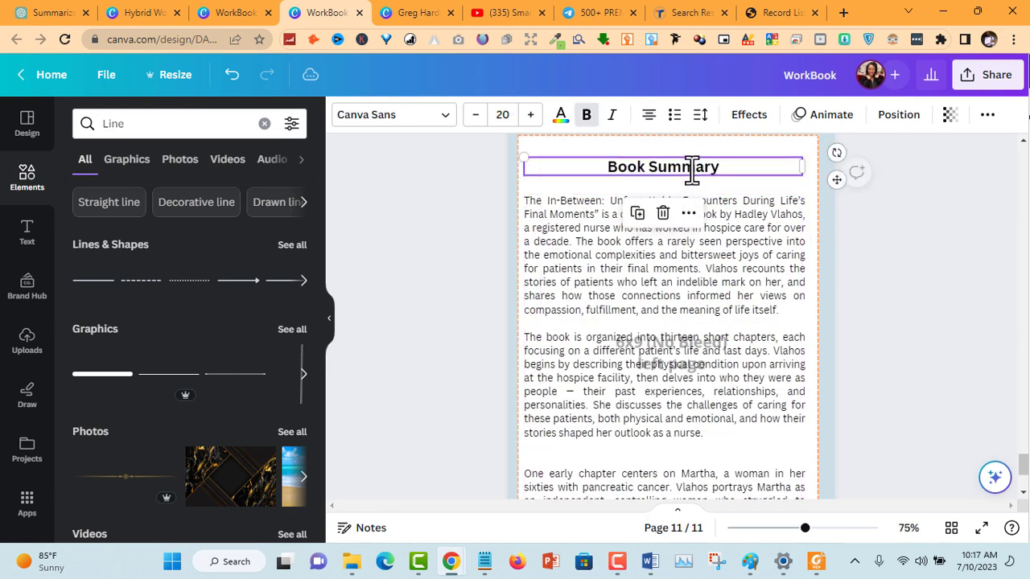
{"action": "left_click", "coordinate": [726, 279]}
{"action": "left_click_drag", "start_coordinate": [726, 279], "coordinate": [727, 273]}
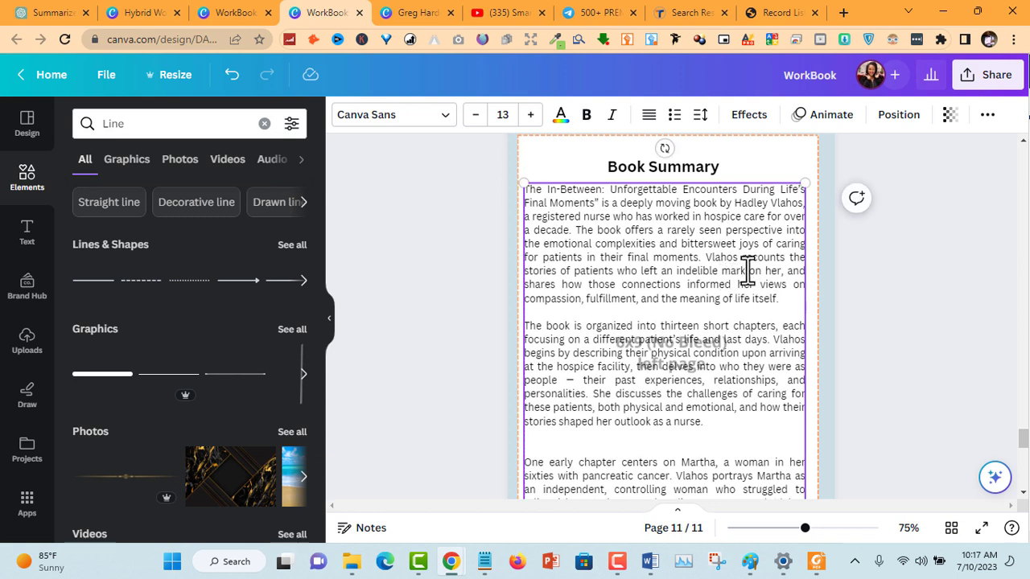
{"action": "left_click", "coordinate": [849, 298]}
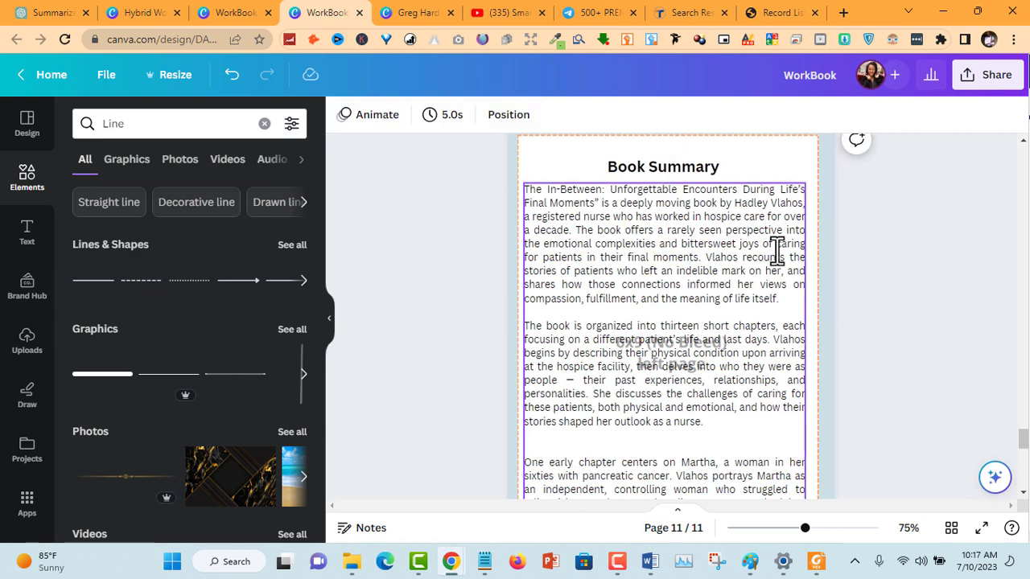
{"action": "mouse_move", "coordinate": [777, 250]}
{"action": "left_mouse_down"}
{"action": "mouse_move", "coordinate": [787, 257]}
{"action": "mouse_move", "coordinate": [781, 250]}
{"action": "left_mouse_up"}
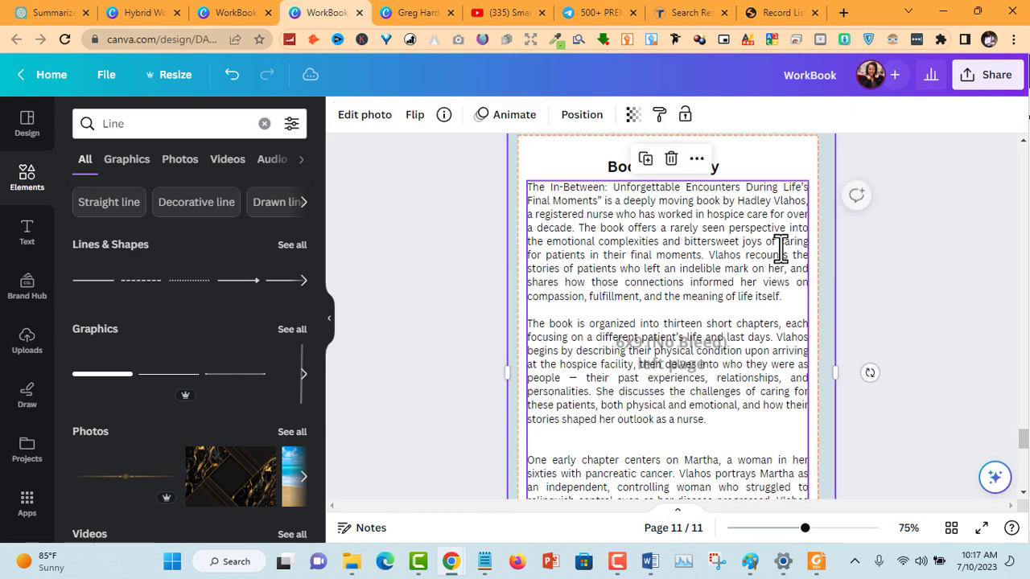
{"action": "left_click", "coordinate": [917, 270]}
Delete the overflowing summary text on page 11, from the "Another patient, Jack" paragraph through the end.
{"action": "scroll", "coordinate": [917, 269], "scroll_direction": "down", "scroll_amount": 3}
{"action": "scroll", "coordinate": [917, 270], "scroll_direction": "up", "scroll_amount": 1}
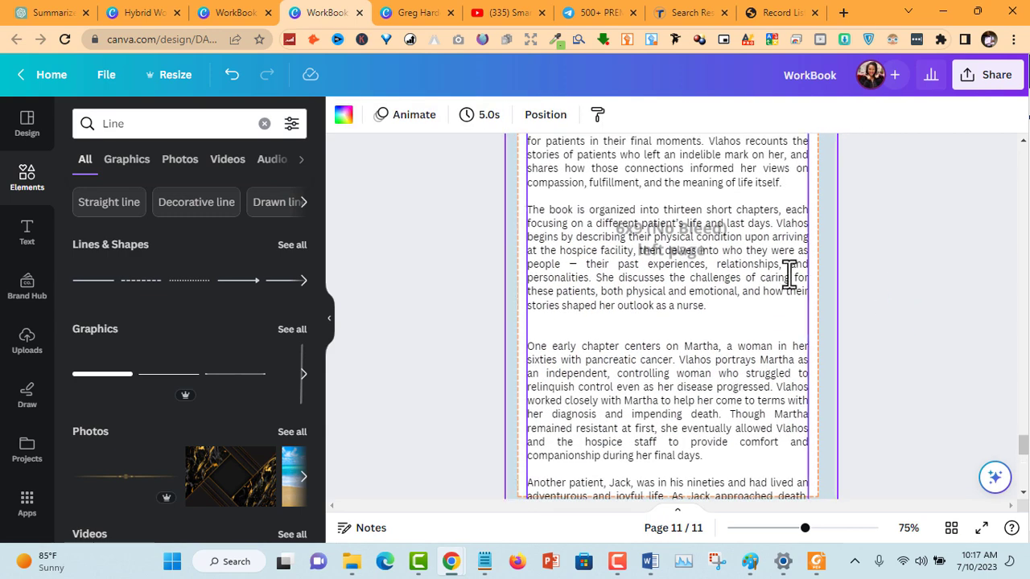
{"action": "left_click", "coordinate": [724, 451]}
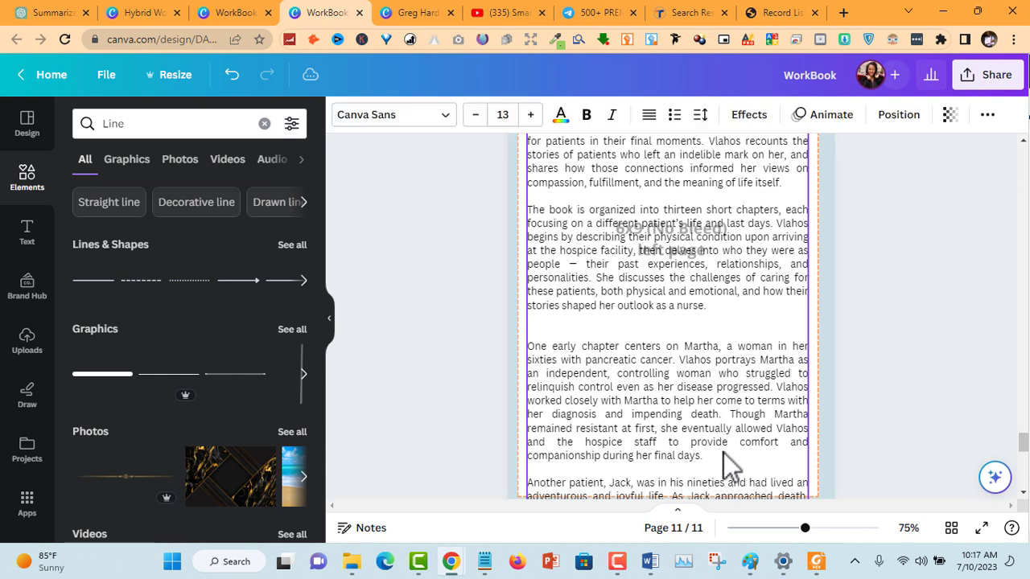
{"action": "scroll", "coordinate": [720, 455], "scroll_direction": "up", "scroll_amount": 3}
{"action": "scroll", "coordinate": [724, 439], "scroll_direction": "down", "scroll_amount": 2}
{"action": "scroll", "coordinate": [725, 434], "scroll_direction": "down", "scroll_amount": 4}
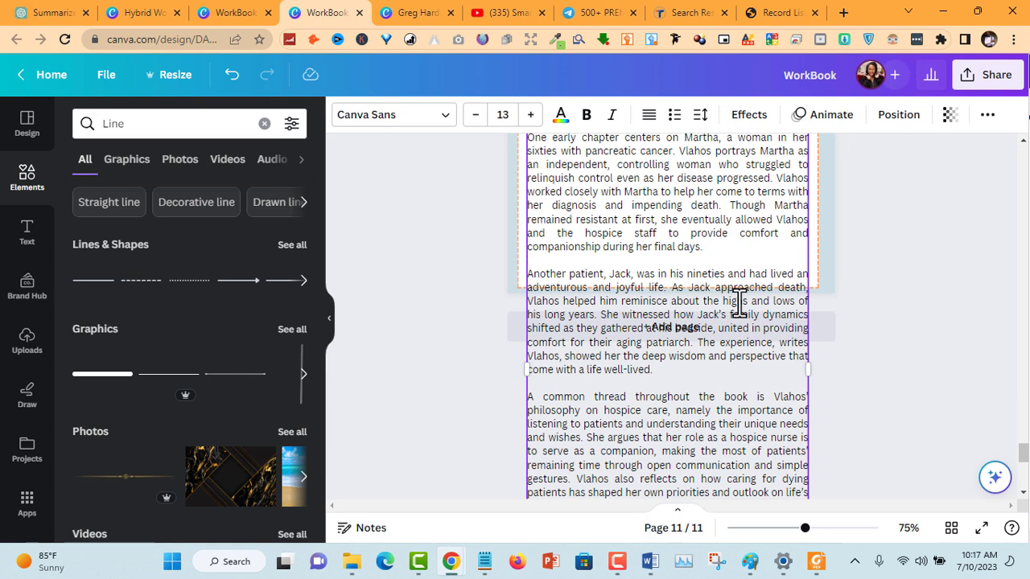
{"action": "key", "text": "shift+Down"}
{"action": "key", "text": "shift+Down"}
{"action": "key", "text": "shift+Down"}
{"action": "key", "text": "shift+Down"}
{"action": "key", "text": "shift+Down"}
{"action": "key", "text": "shift+Down"}
{"action": "key", "text": "shift+Down"}
{"action": "key", "text": "shift+Down"}
{"action": "key", "text": "shift+Down"}
{"action": "key", "text": "shift+Down"}
{"action": "key", "text": "shift+Down"}
{"action": "key", "text": "shift+Down"}
{"action": "key", "text": "shift+Down"}
{"action": "key", "text": "shift+Down"}
{"action": "key", "text": "shift+Down"}
{"action": "key", "text": "shift+Down"}
{"action": "key", "text": "shift+Down"}
{"action": "key", "text": "shift+Down"}
{"action": "key", "text": "shift+Down"}
{"action": "key", "text": "shift+Down"}
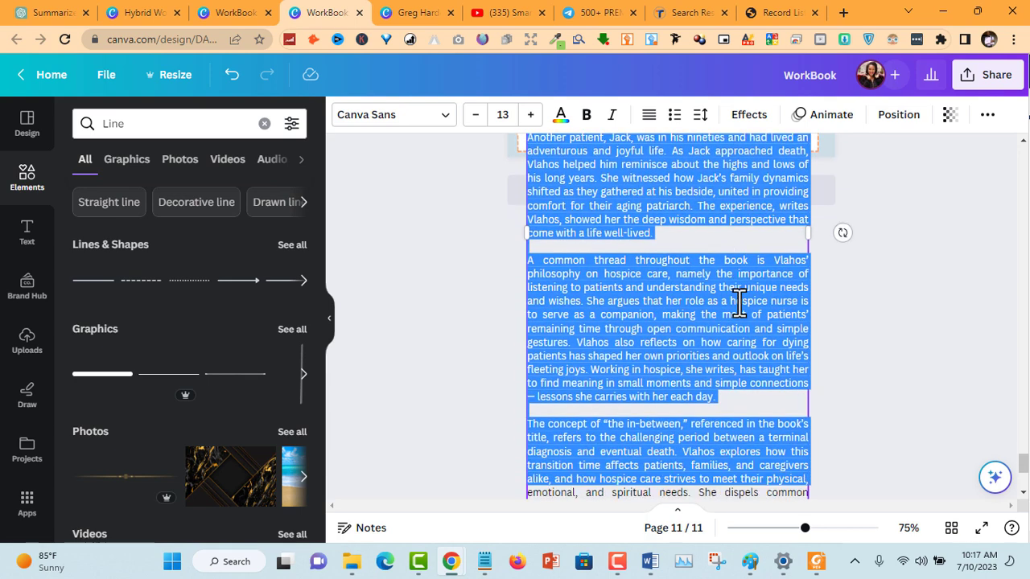
{"action": "key", "text": "shift+Down"}
{"action": "key", "text": "shift+Down"}
{"action": "key", "text": "shift+Down"}
{"action": "key", "text": "shift+Down"}
{"action": "key", "text": "shift+Down"}
{"action": "key", "text": "shift+Down"}
{"action": "key", "text": "shift+Down"}
{"action": "key", "text": "shift+Down"}
{"action": "key", "text": "shift+Down"}
{"action": "key", "text": "shift+Down"}
{"action": "key", "text": "shift+Down"}
{"action": "key", "text": "shift+Down"}
{"action": "key", "text": "shift+Down"}
{"action": "key", "text": "shift+Down"}
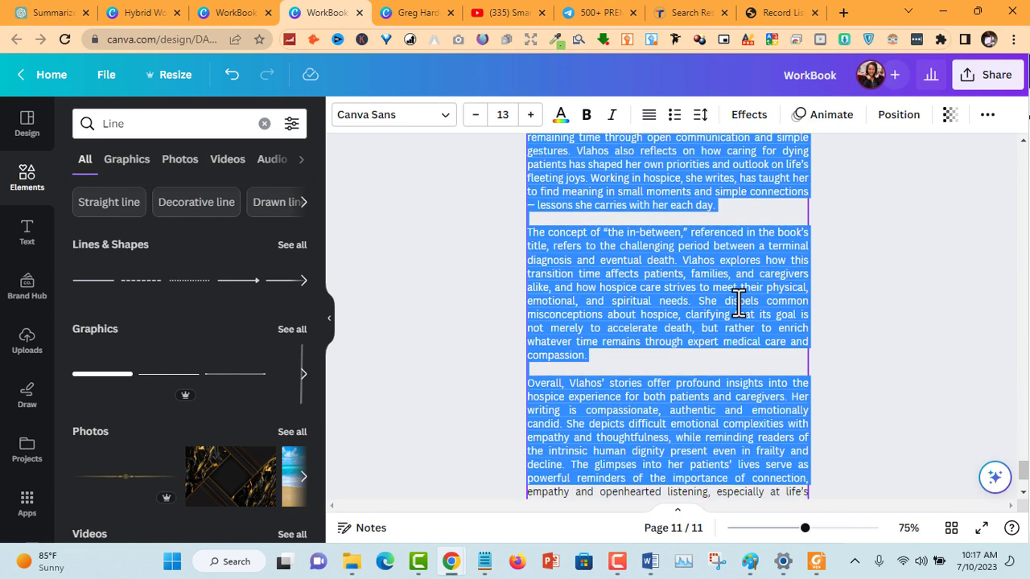
{"action": "key", "text": "shift+Down"}
{"action": "key", "text": "shift+Down"}
{"action": "key", "text": "shift+Down"}
{"action": "key", "text": "shift+Down"}
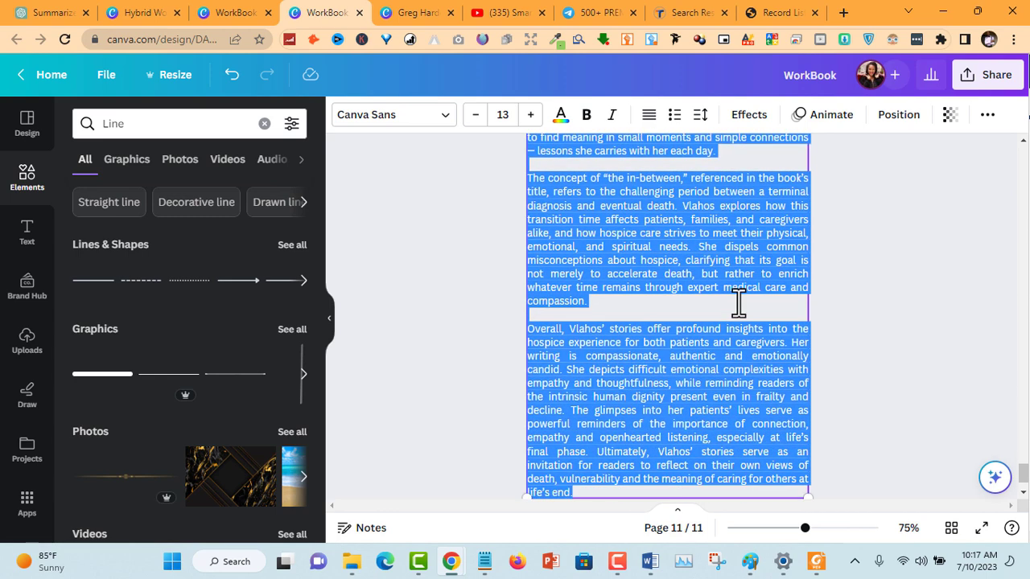
{"action": "key", "text": "BackSpace"}
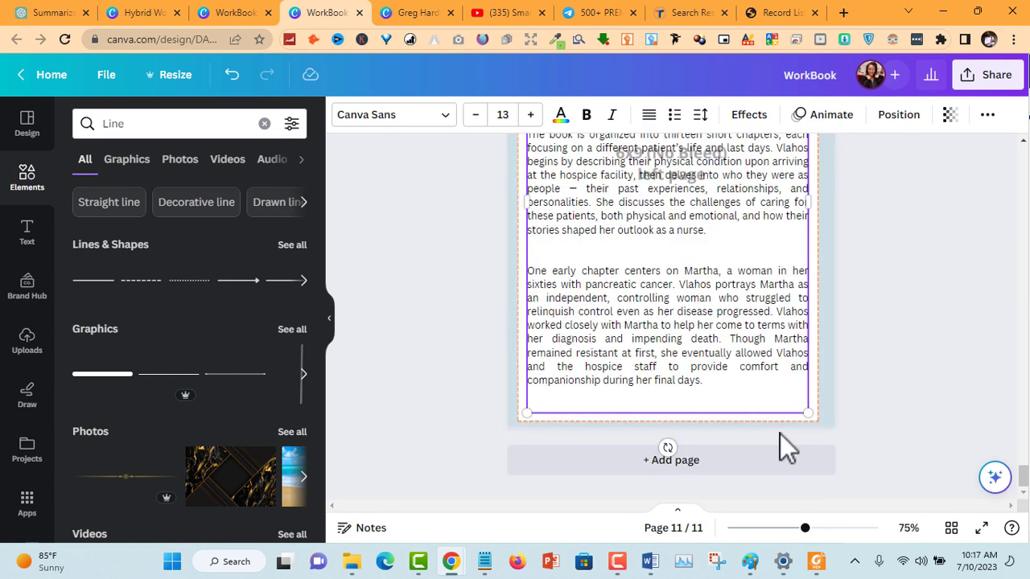
Add a blank page 12, paste a copy of page 11's summary text box onto it and open the copy for editing.
{"action": "left_click", "coordinate": [768, 465]}
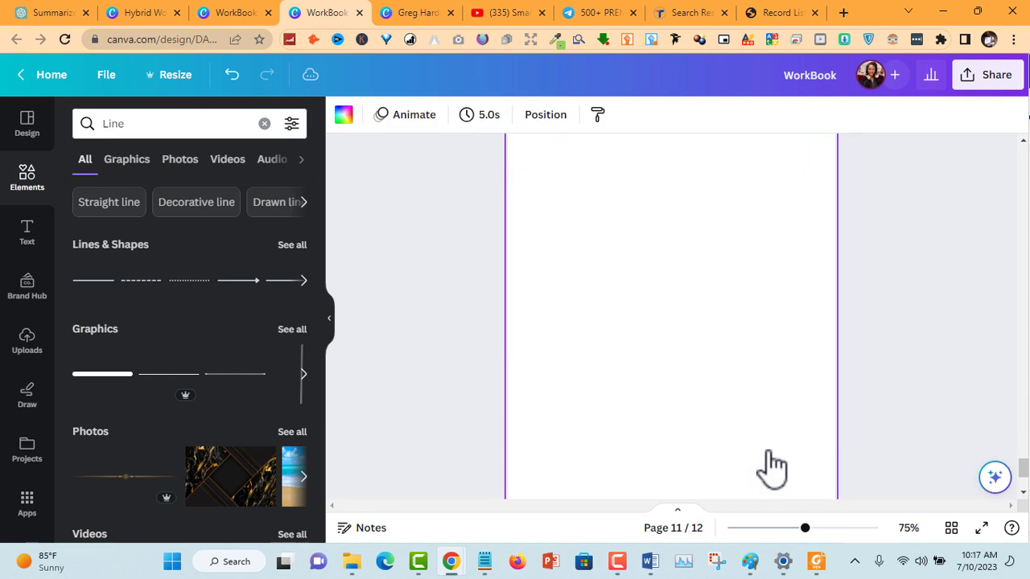
{"action": "left_click", "coordinate": [953, 339]}
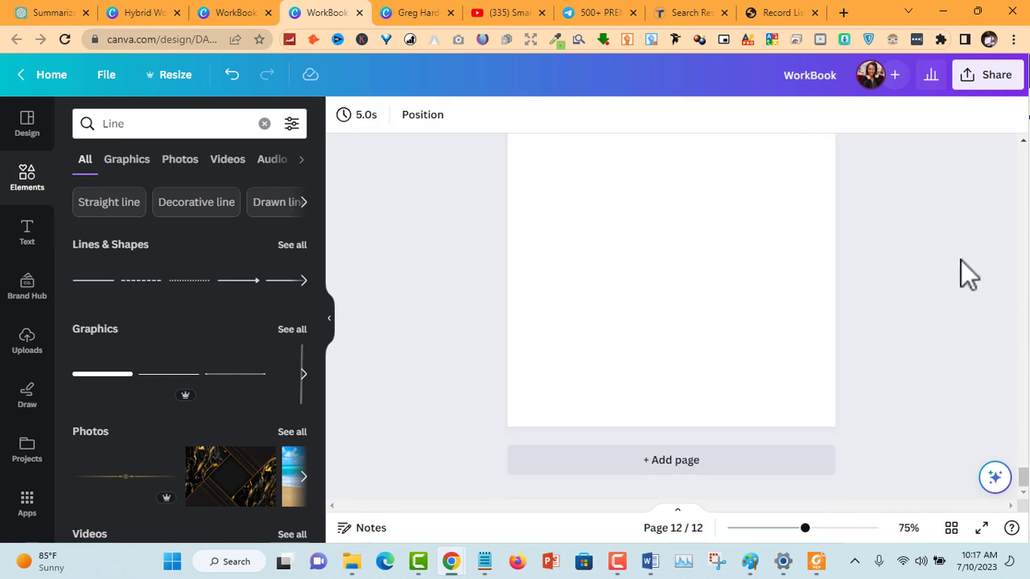
{"action": "scroll", "coordinate": [960, 258], "scroll_direction": "up", "scroll_amount": 6}
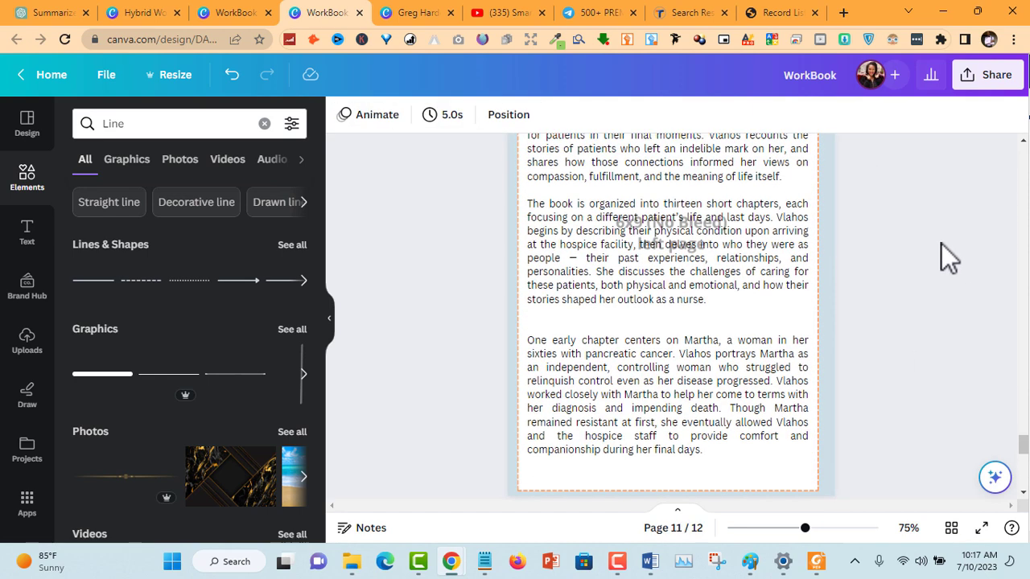
{"action": "left_click", "coordinate": [747, 194]}
{"action": "scroll", "coordinate": [746, 195], "scroll_direction": "down", "scroll_amount": 3}
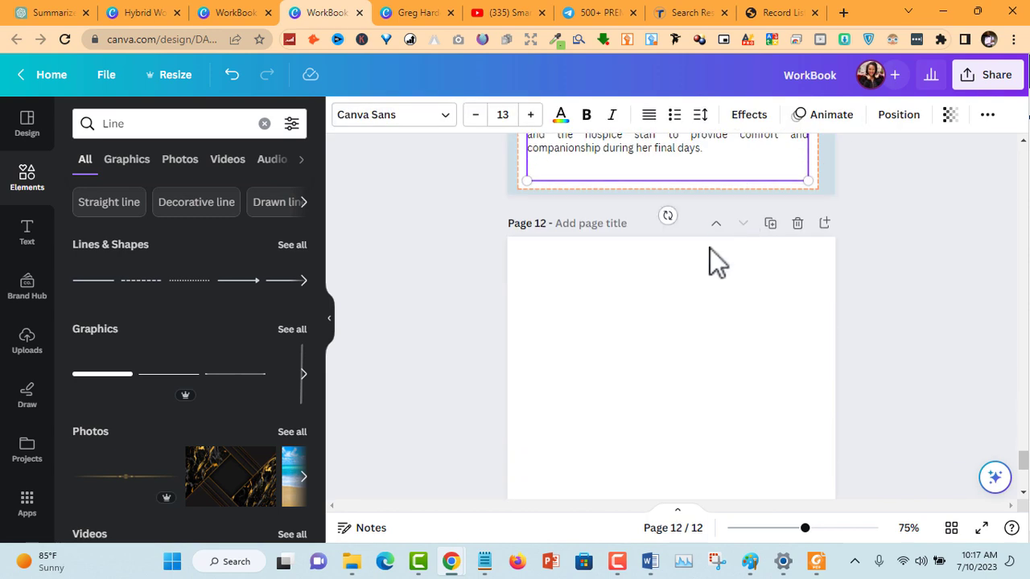
{"action": "left_click", "coordinate": [677, 290]}
{"action": "key", "text": "ctrl+v"}
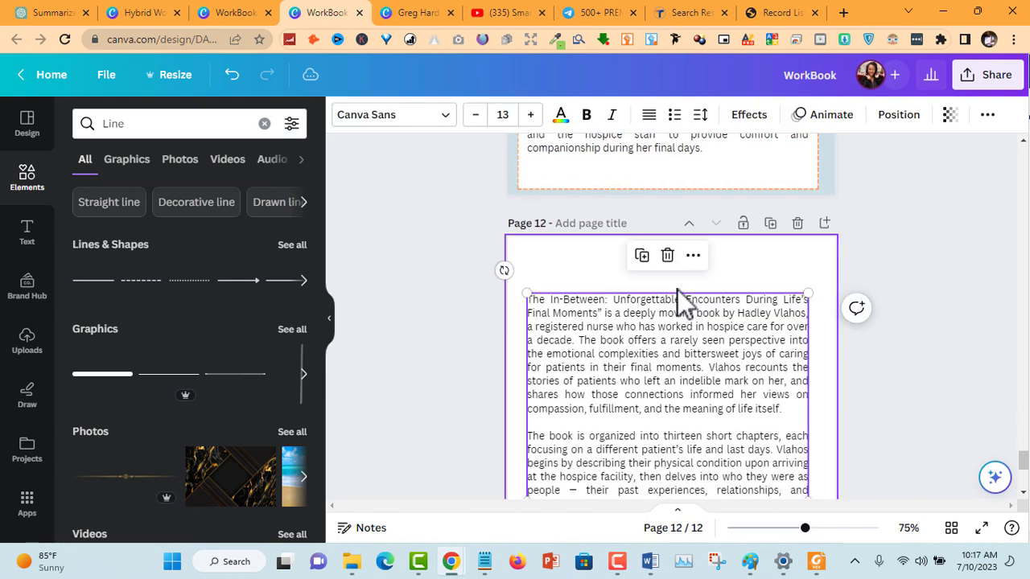
{"action": "double_click", "coordinate": [678, 304]}
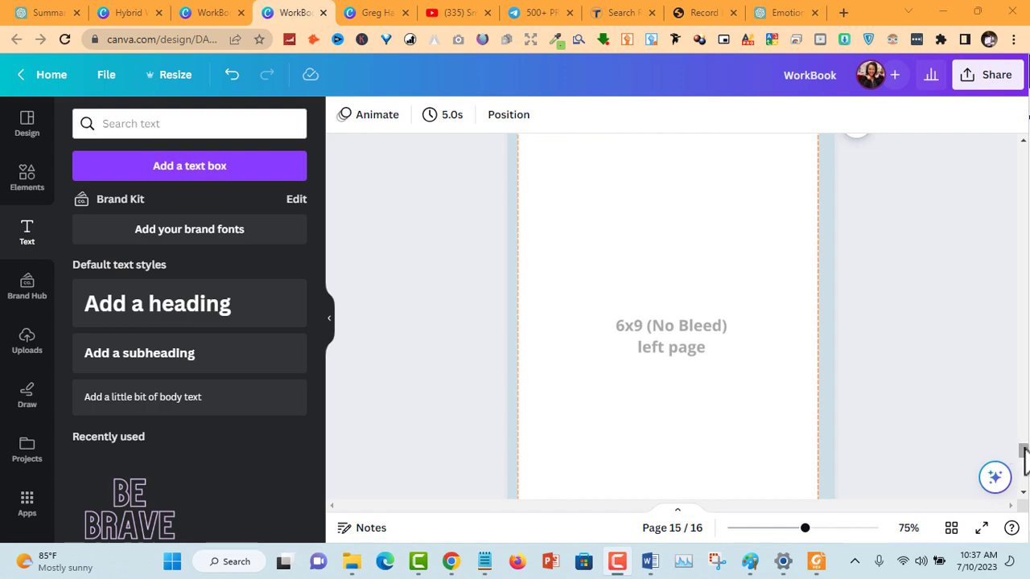
Return to page 11 and move the "Book Summary" heading slightly down, closer to the summary text.
{"action": "left_click_drag", "start_coordinate": [1024, 450], "coordinate": [1023, 375]}
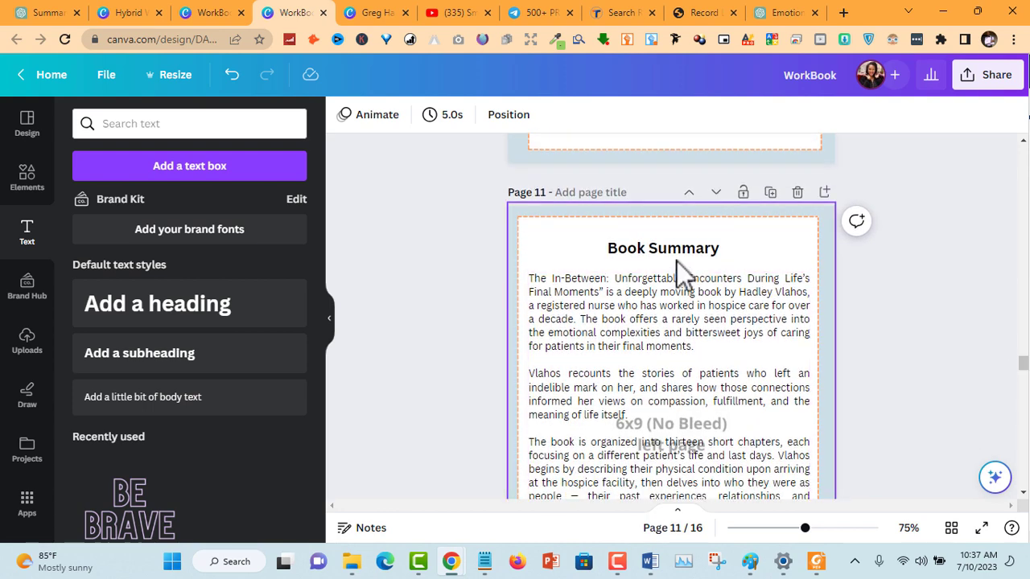
{"action": "left_click_drag", "start_coordinate": [678, 249], "coordinate": [678, 258]}
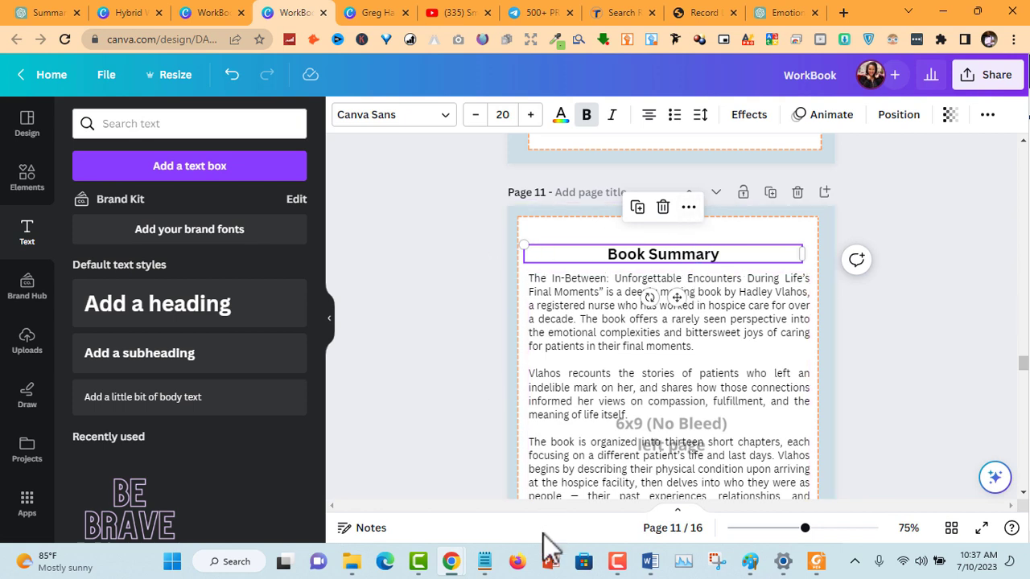
{"action": "mouse_move", "coordinate": [451, 562]}
{"action": "left_click", "coordinate": [502, 507]}
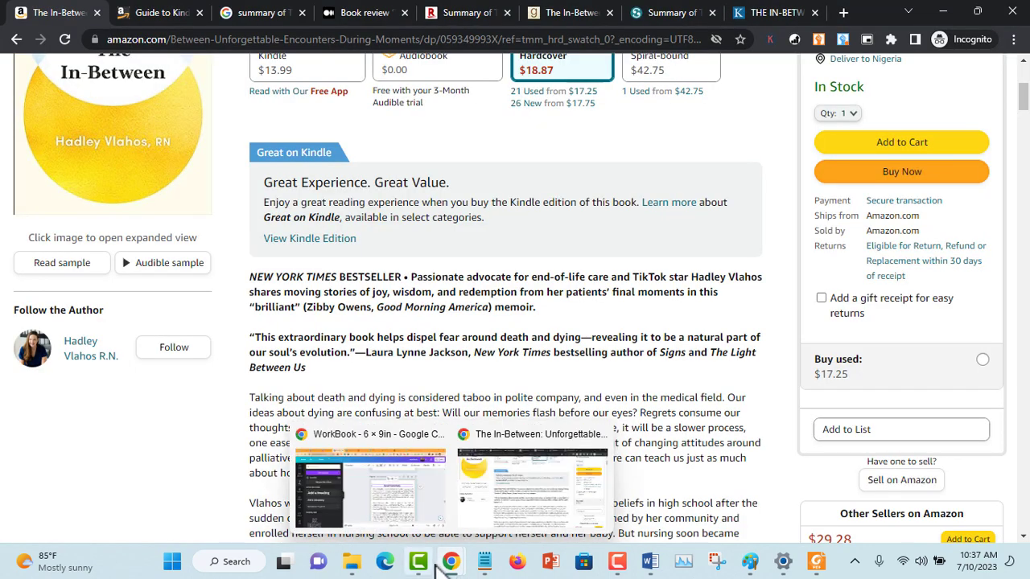
{"action": "left_click", "coordinate": [416, 493]}
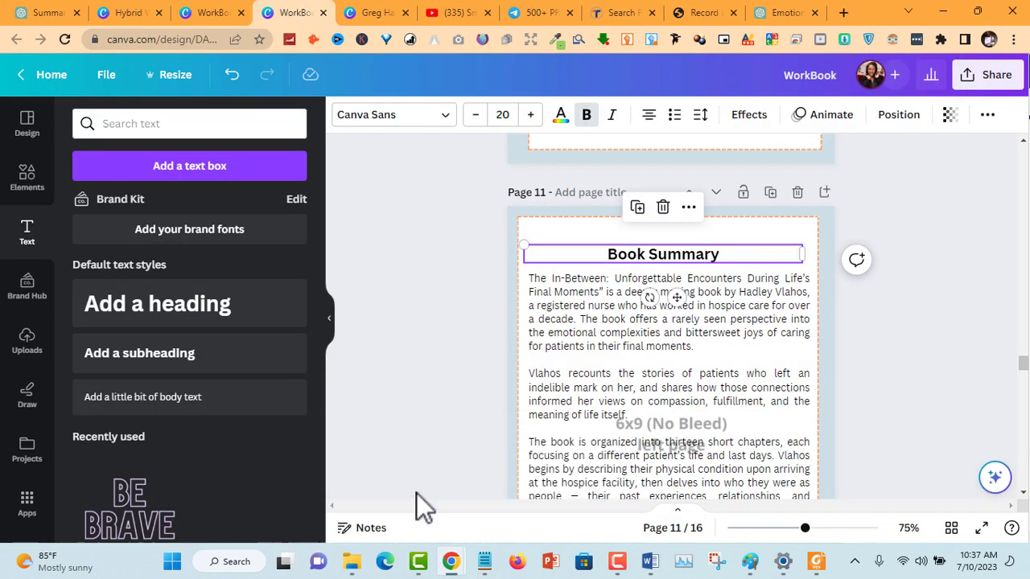
{"action": "left_click", "coordinate": [901, 273]}
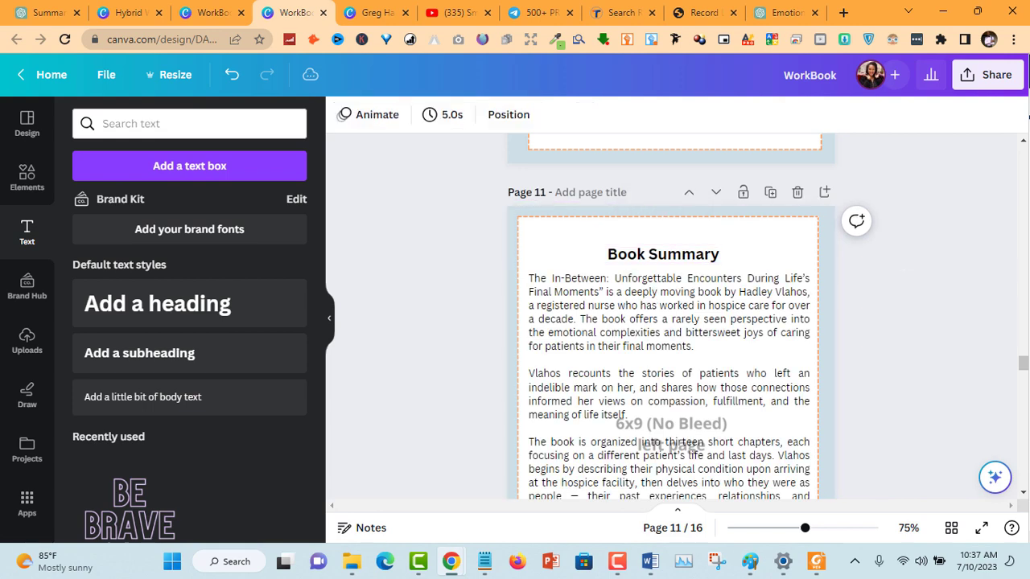
{"action": "scroll", "coordinate": [1023, 367], "scroll_direction": "down", "scroll_amount": 1}
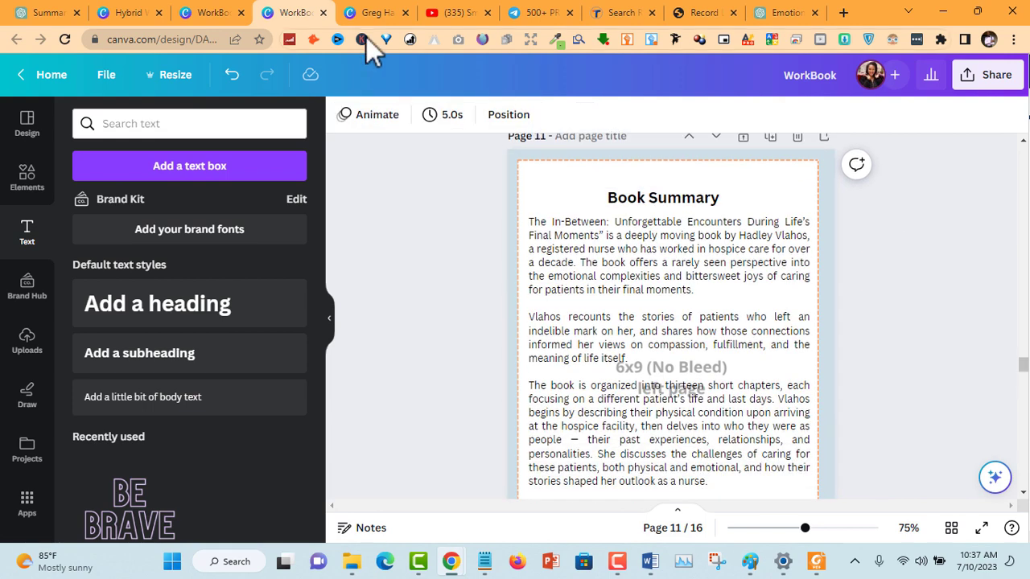
Check the question and writing-line layout on page 12 of the "WorkBook (6 × 9 in) duplicate" design.
{"action": "left_click", "coordinate": [197, 12]}
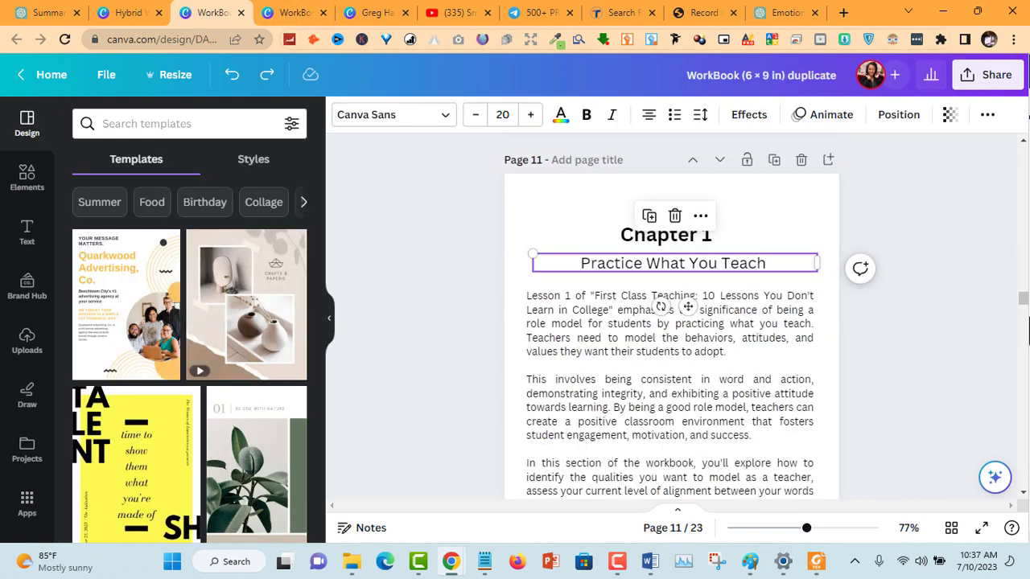
{"action": "scroll", "coordinate": [1023, 316], "scroll_direction": "down", "scroll_amount": 7}
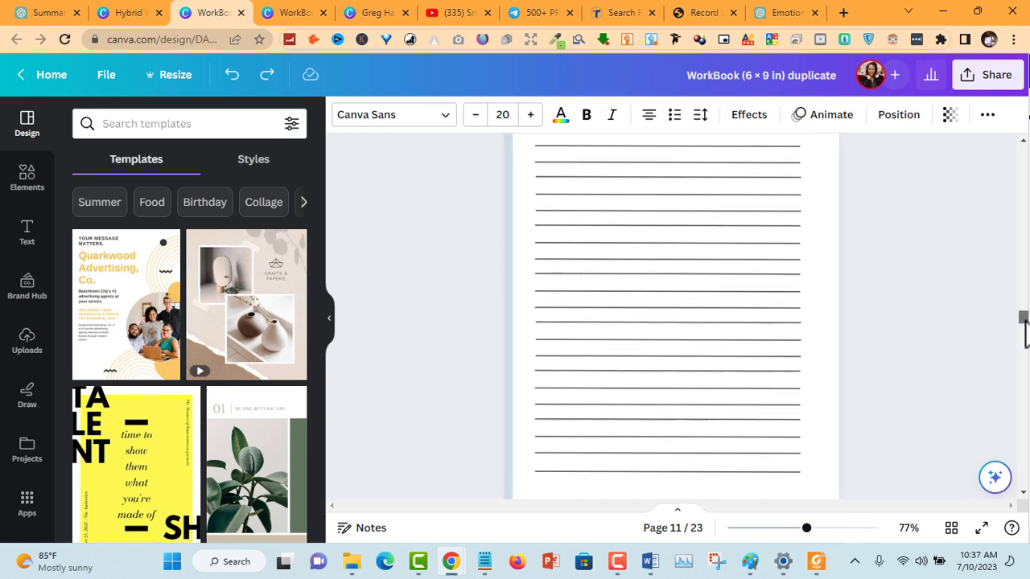
{"action": "left_click", "coordinate": [719, 201]}
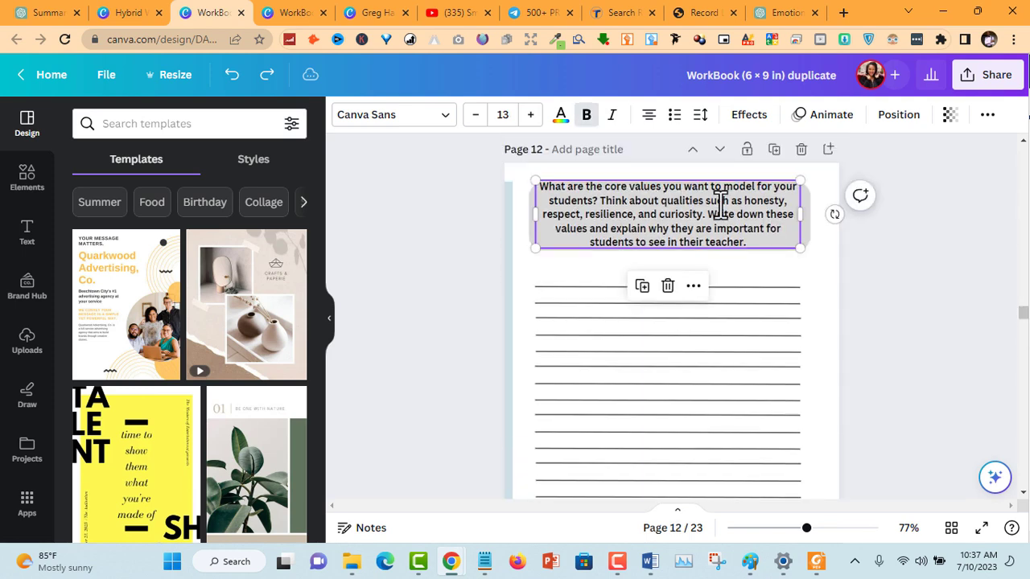
In the "WorkBook" design, add a square to page 15 and stretch it into a banner about 4.8 by 1 in near the page's upper edge.
{"action": "left_click", "coordinate": [294, 13]}
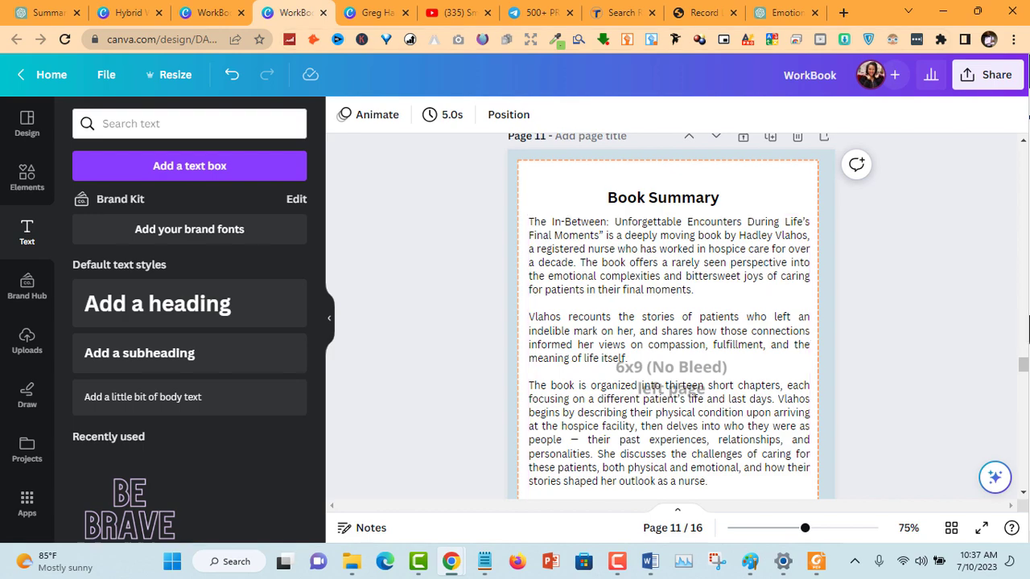
{"action": "left_click_drag", "start_coordinate": [1024, 368], "coordinate": [1025, 450]}
{"action": "left_click", "coordinate": [704, 332]}
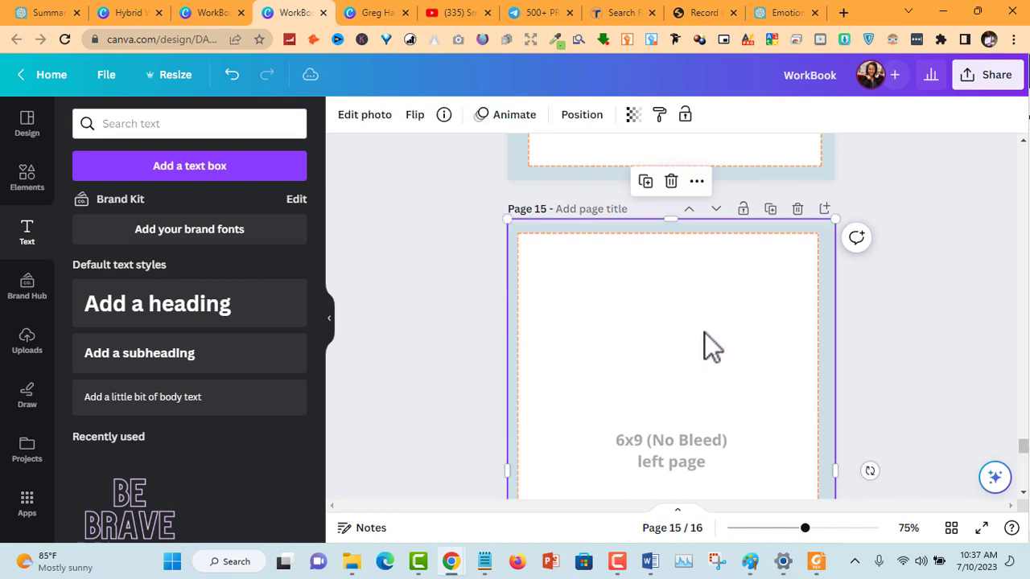
{"action": "left_click", "coordinate": [23, 193]}
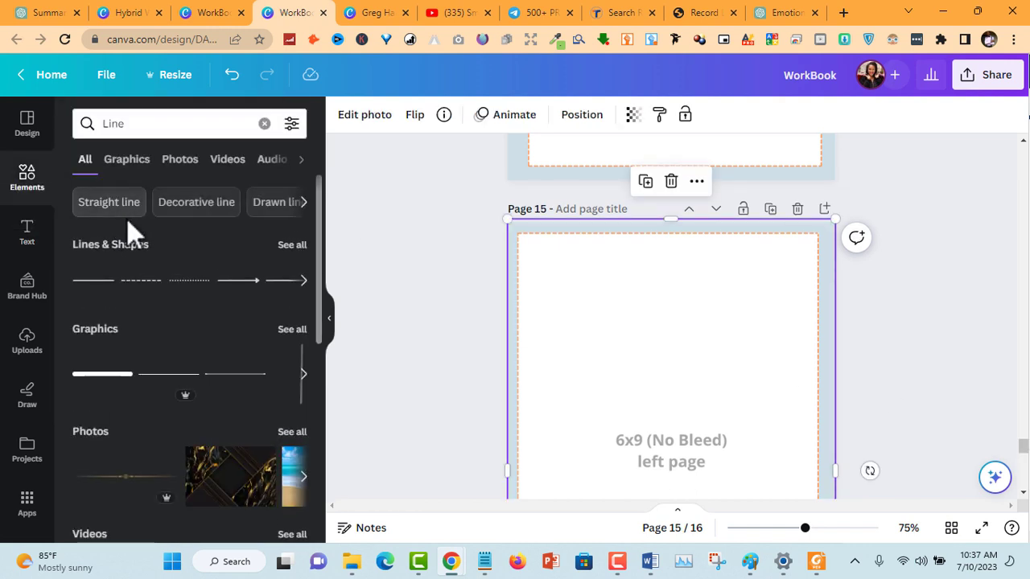
{"action": "left_click", "coordinate": [264, 123]}
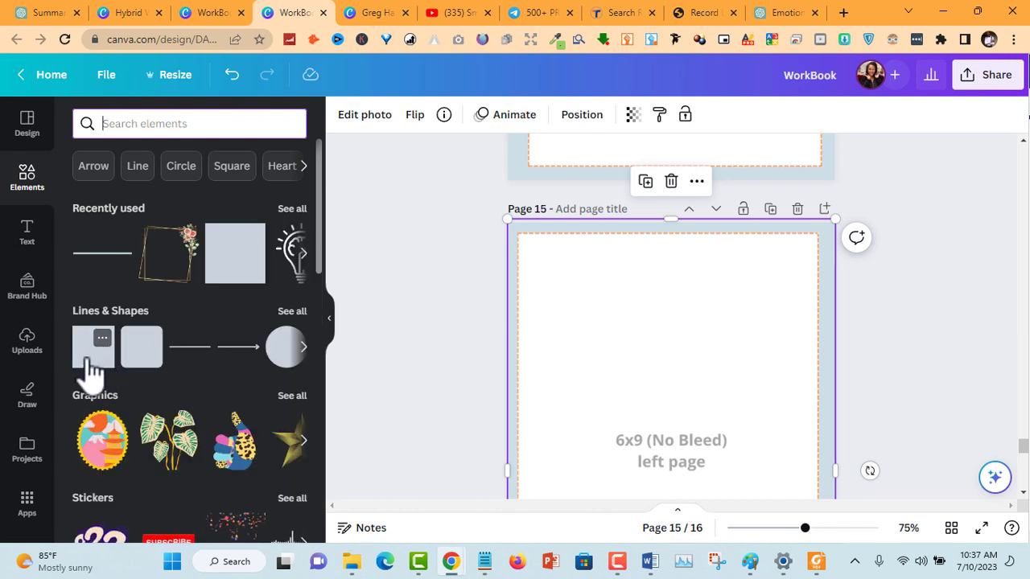
{"action": "left_click", "coordinate": [87, 364]}
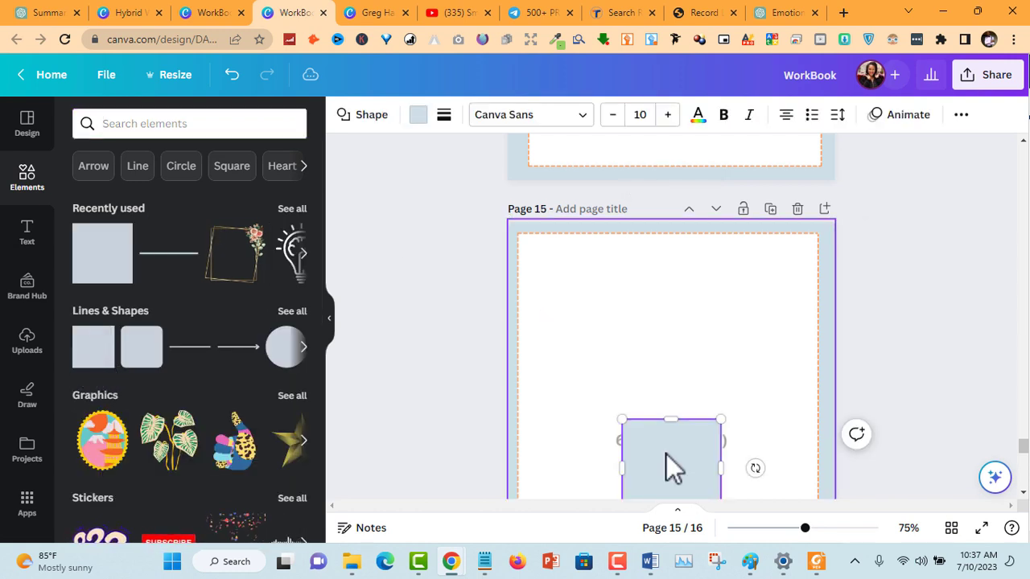
{"action": "left_click_drag", "start_coordinate": [625, 299], "coordinate": [801, 293]}
{"action": "left_click_drag", "start_coordinate": [662, 351], "coordinate": [655, 306]}
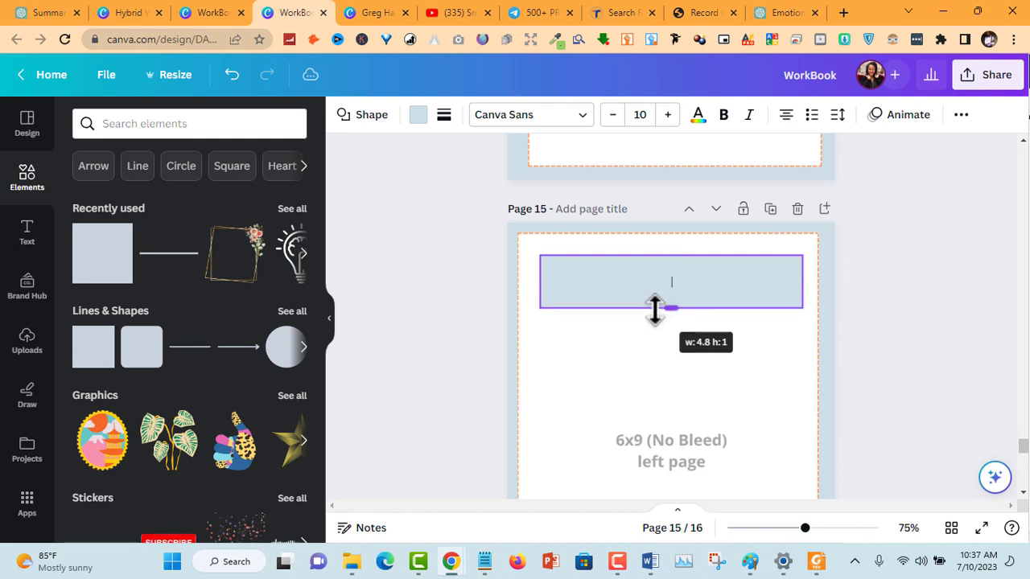
Fill the banner rectangle on page 15 with the medium-dark gray from the default solid colors.
{"action": "left_click", "coordinate": [417, 116]}
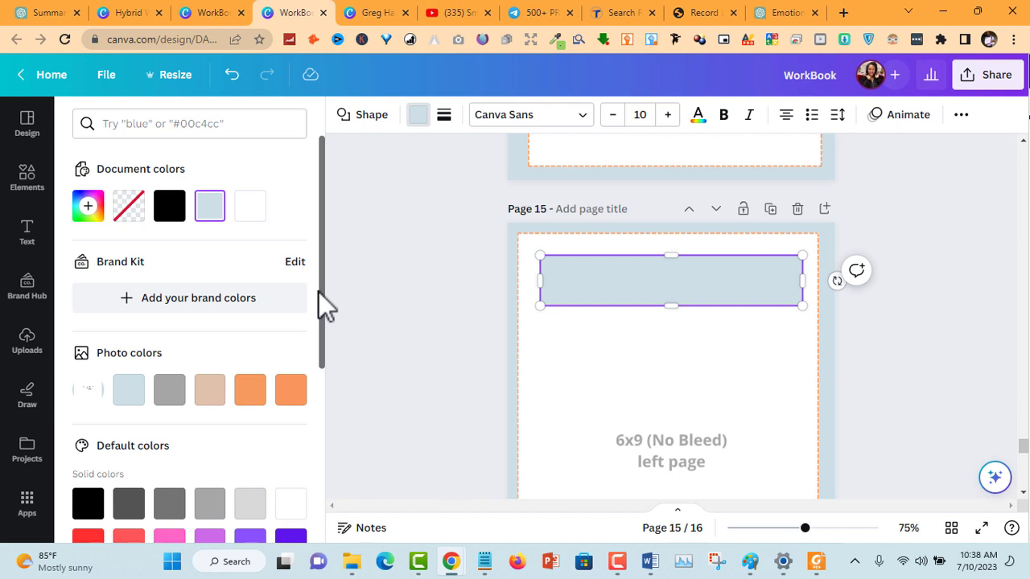
{"action": "scroll", "coordinate": [321, 346], "scroll_direction": "down", "scroll_amount": 2}
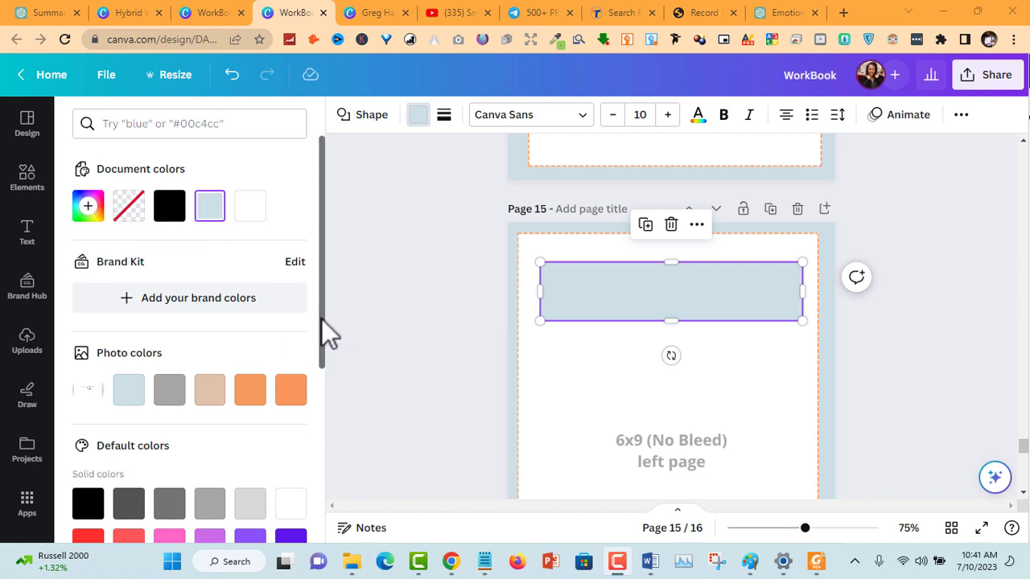
{"action": "scroll", "coordinate": [322, 338], "scroll_direction": "down", "scroll_amount": 3}
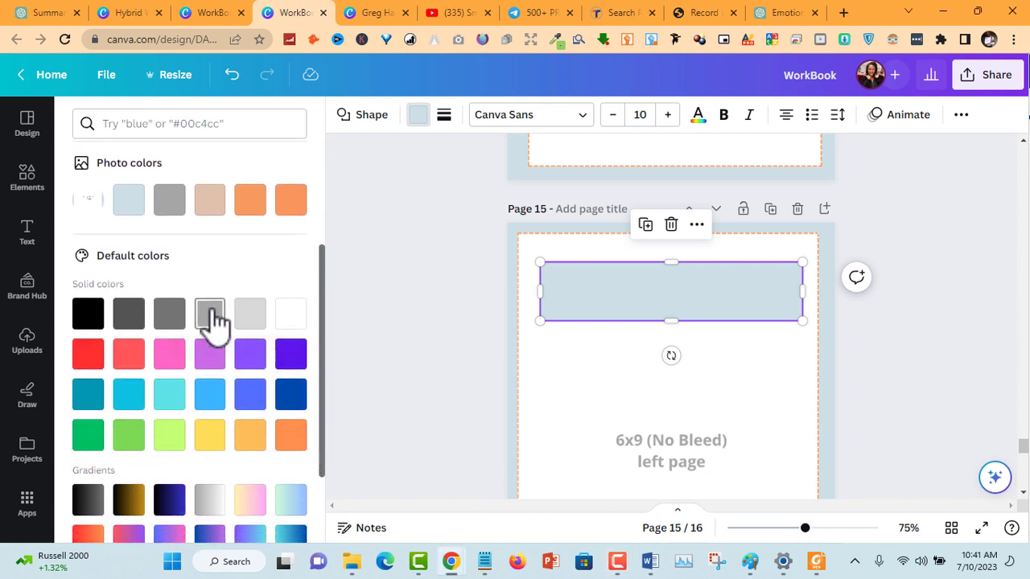
{"action": "left_click", "coordinate": [212, 317]}
{"action": "left_click", "coordinate": [172, 315]}
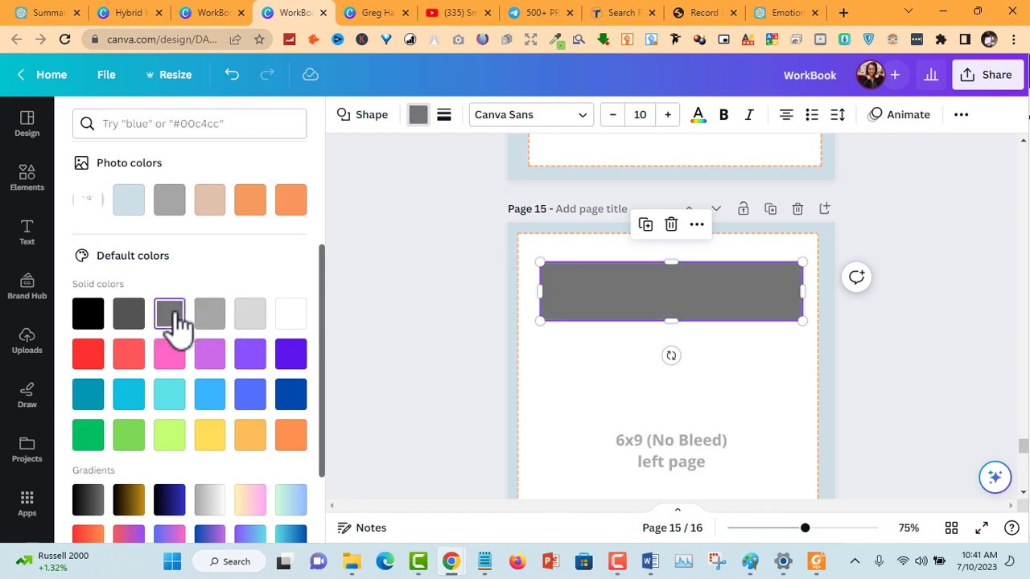
{"action": "left_click", "coordinate": [228, 16]}
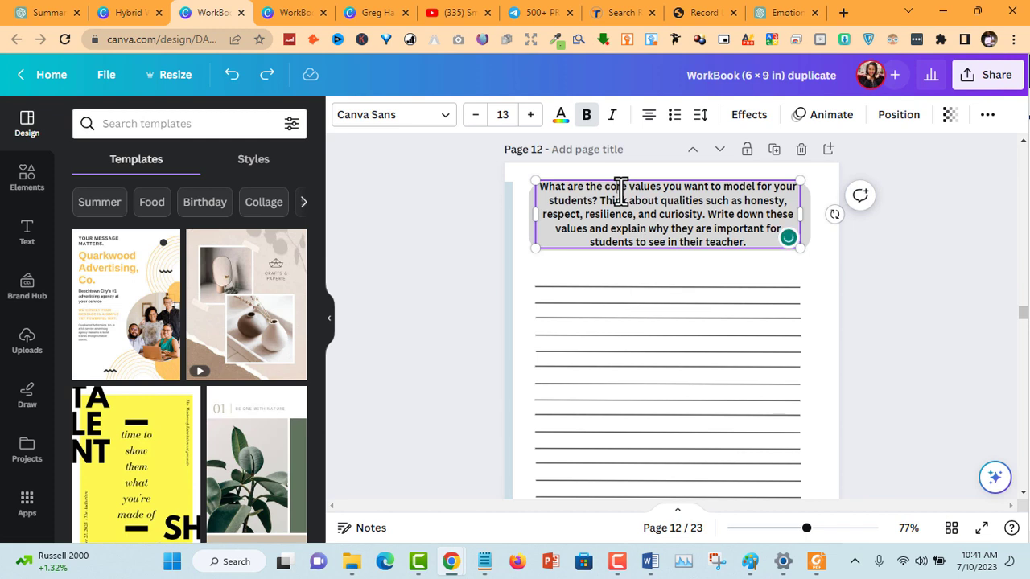
{"action": "left_click", "coordinate": [518, 257]}
{"action": "left_click", "coordinate": [599, 231]}
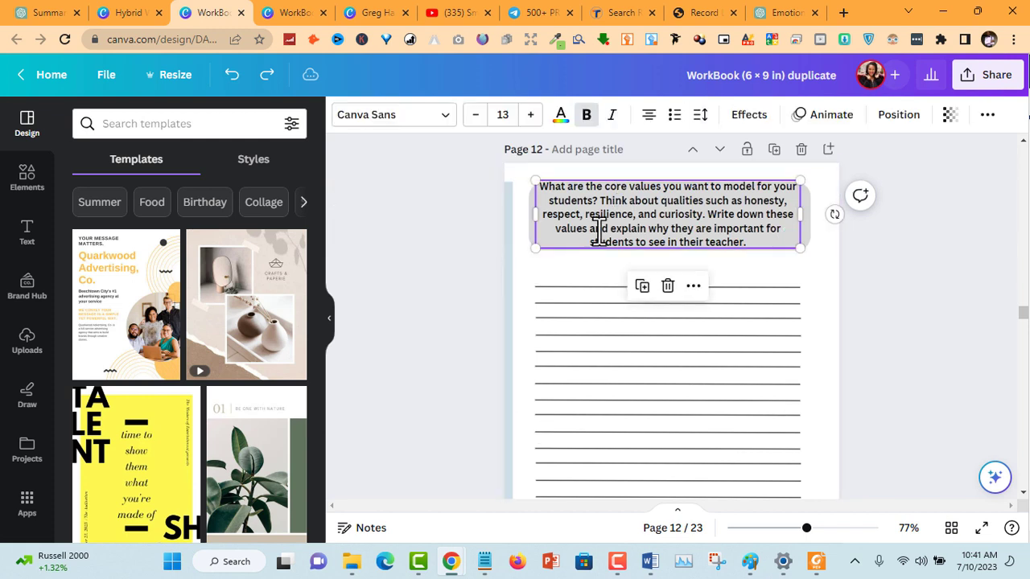
{"action": "key", "text": "Delete"}
{"action": "left_click", "coordinate": [597, 228]}
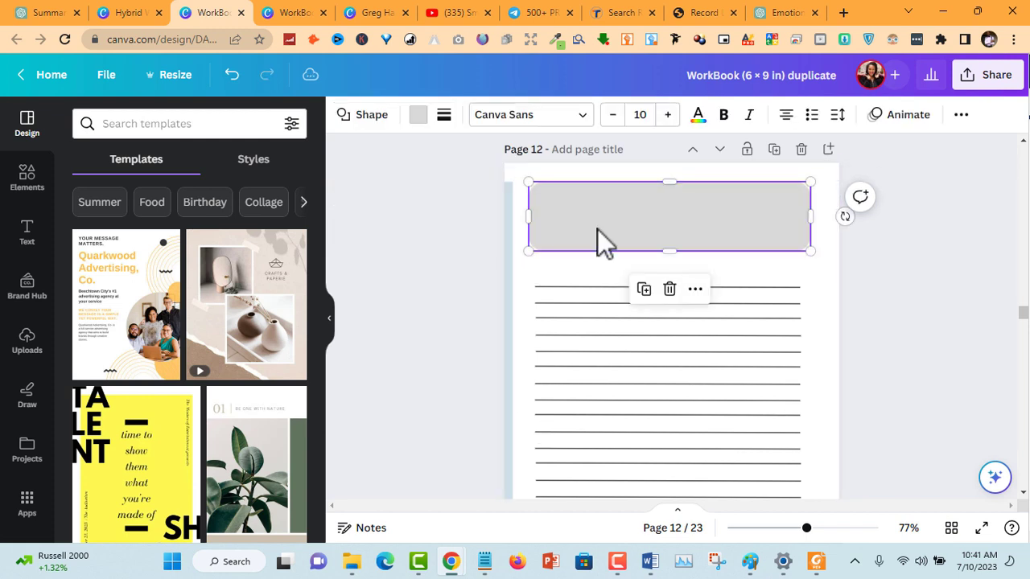
{"action": "key", "text": "ctrl+z"}
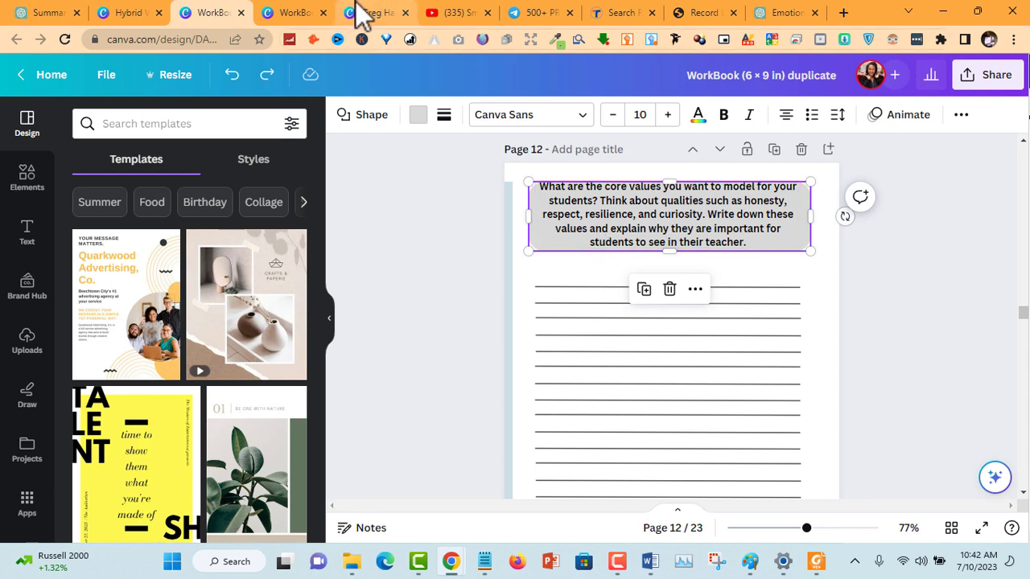
{"action": "left_click", "coordinate": [314, 14]}
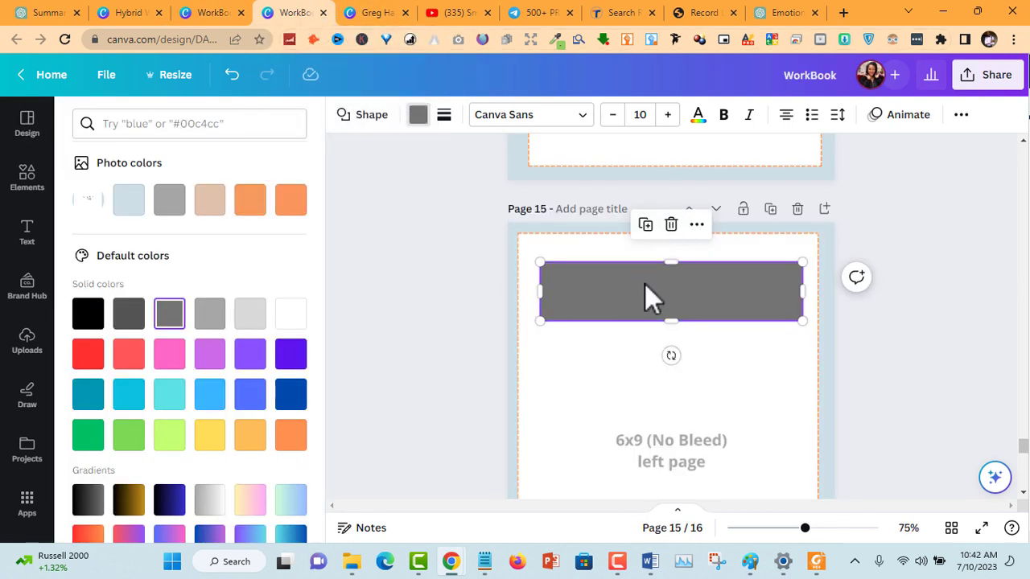
{"action": "key", "text": "Escape"}
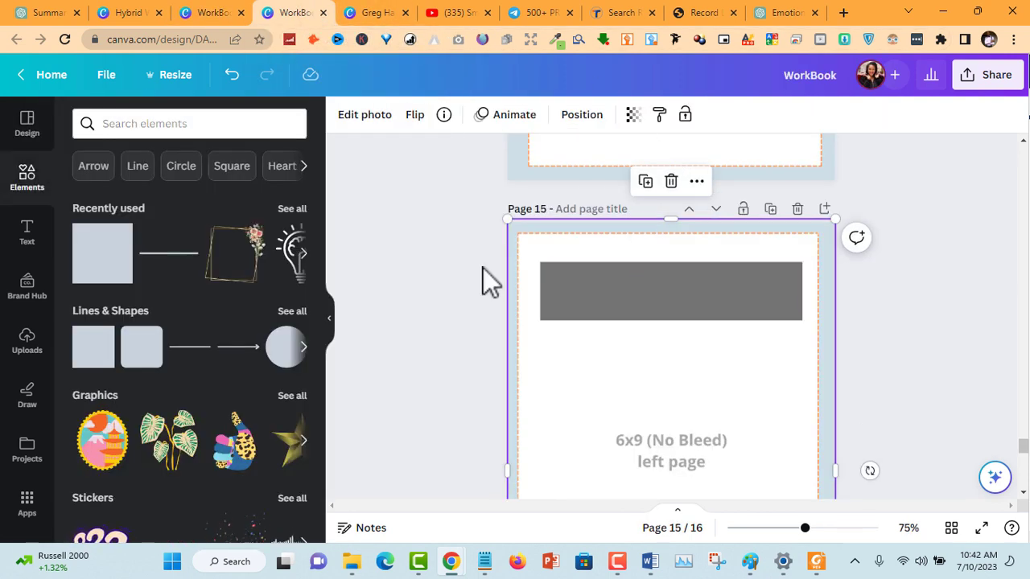
{"action": "left_click", "coordinate": [629, 294]}
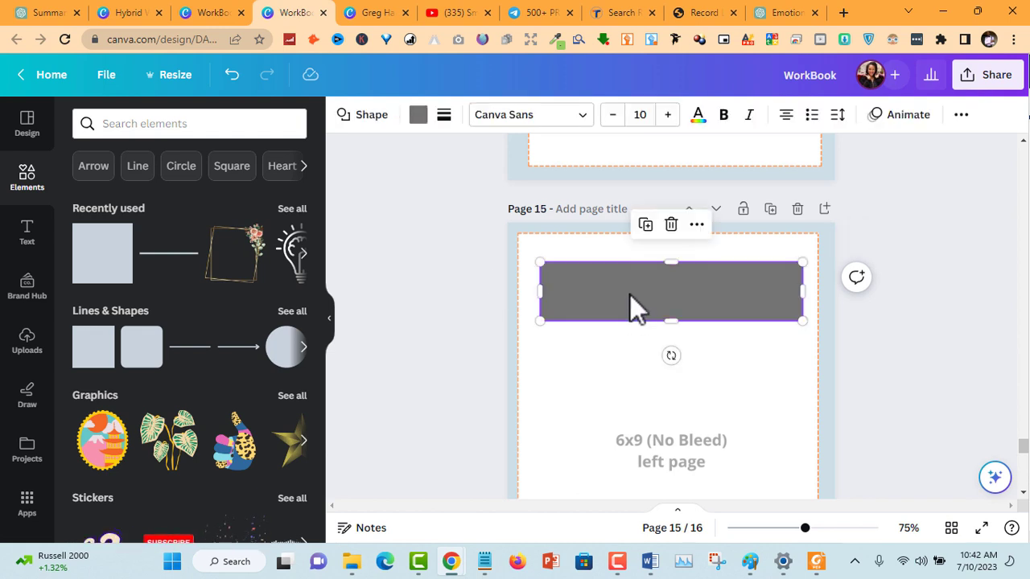
{"action": "key", "text": "ctrl+v"}
{"action": "key", "text": "ctrl+z"}
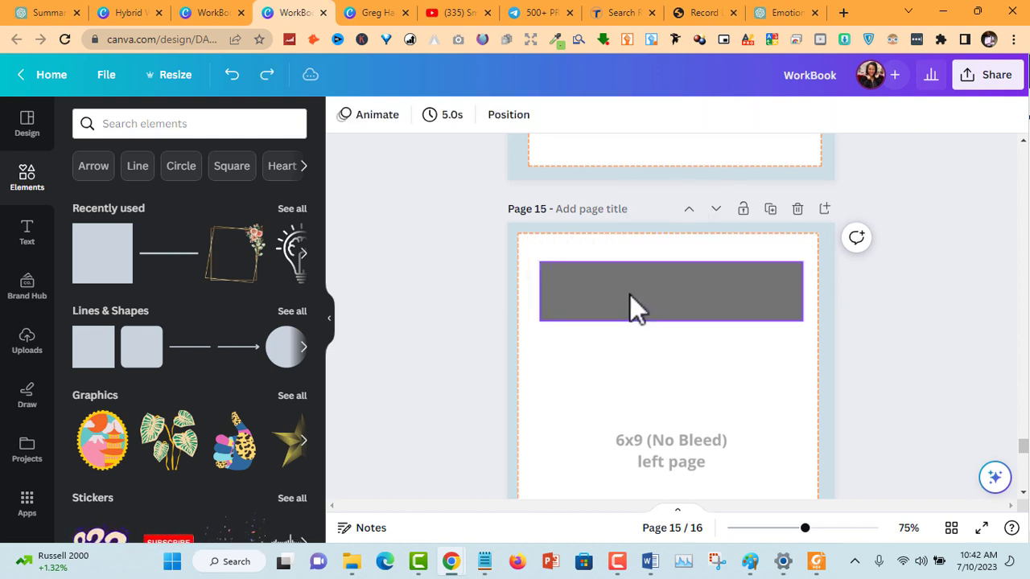
Copy the core-values question text box from page 12 of the duplicate workbook and paste it over the gray banner on page 15 of "WorkBook".
{"action": "left_click", "coordinate": [214, 12]}
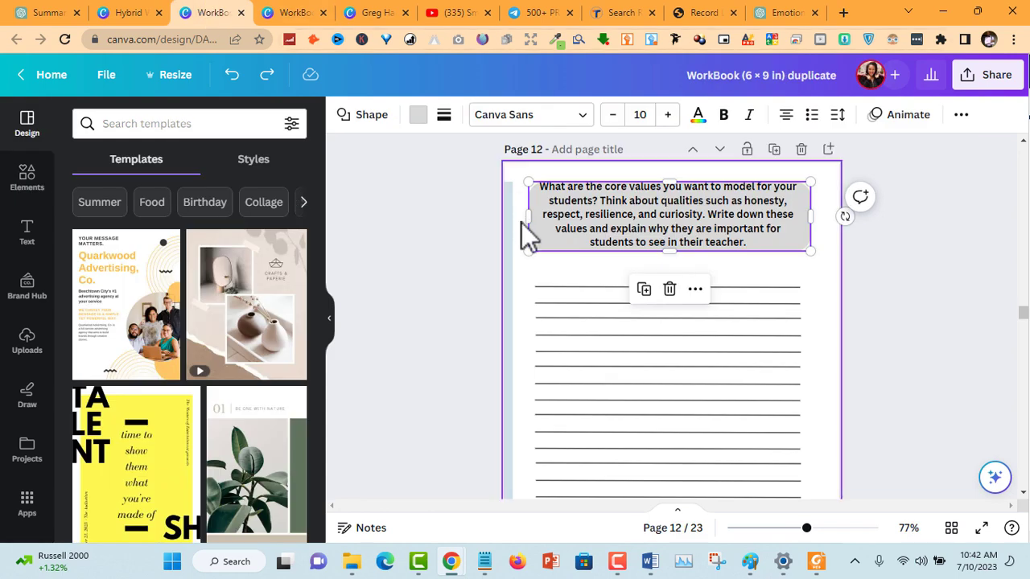
{"action": "left_click", "coordinate": [445, 235]}
{"action": "left_click", "coordinate": [553, 223]}
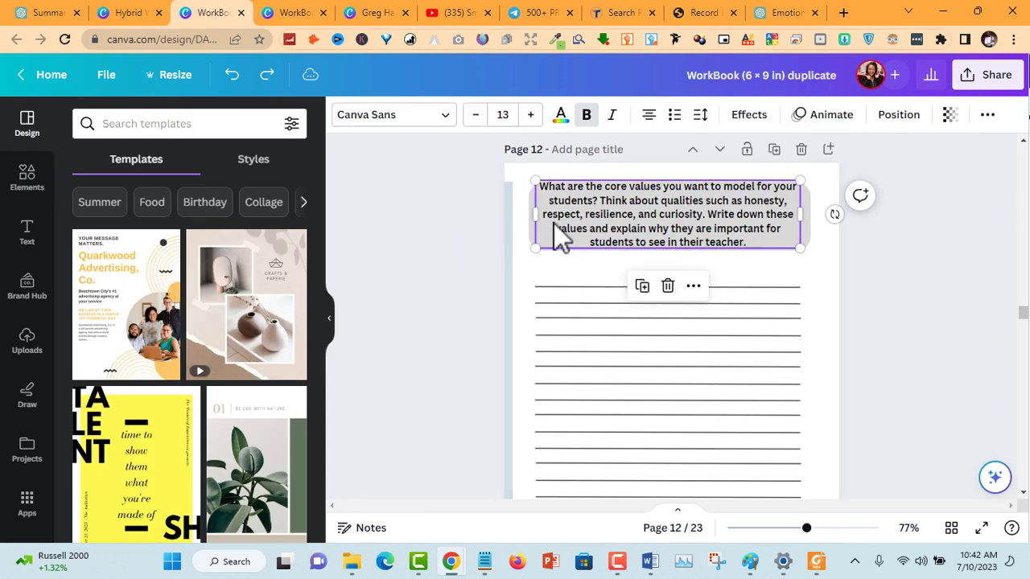
{"action": "key", "text": "Escape"}
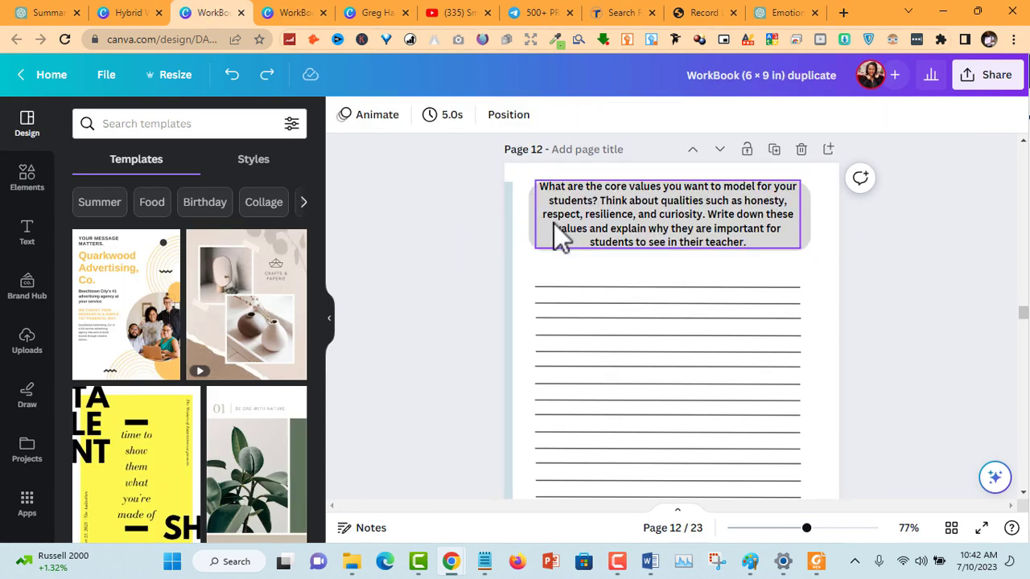
{"action": "left_click", "coordinate": [288, 12]}
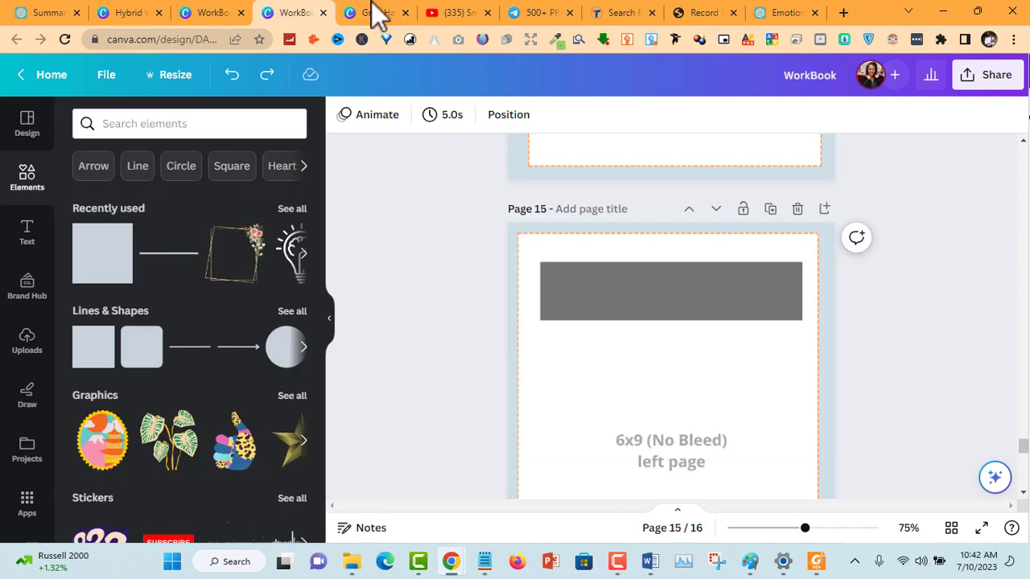
{"action": "left_click", "coordinate": [636, 276]}
{"action": "type", "text": "What are the core values you want to model for your students? Think about qualities such as honesty, respect, resilience, and curiosity. Write down these values and explain why they are important for students to see in their teacher."}
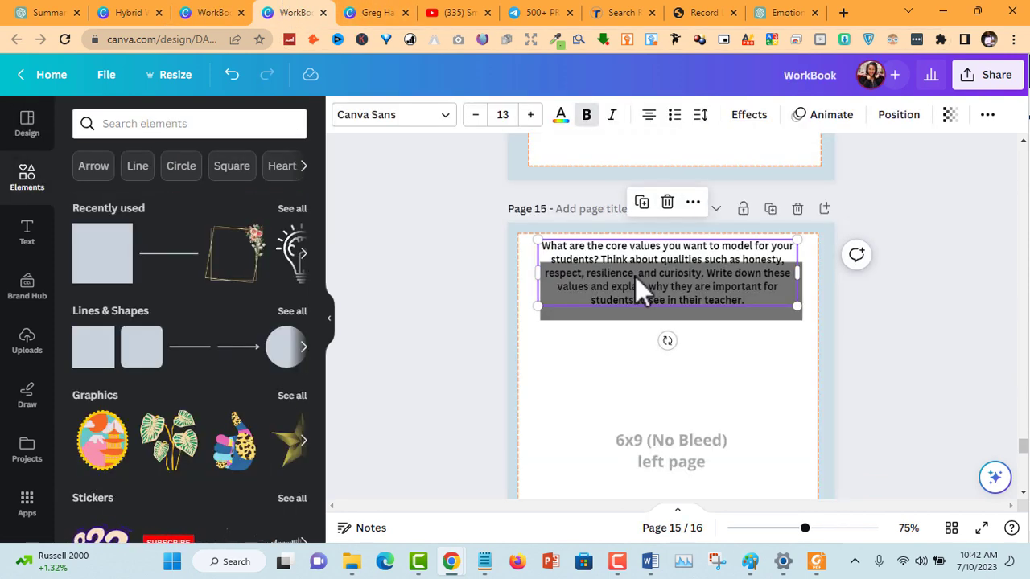
In the ChatGPT book-summary chat, find the 50-prompt list and copy its first question about providing emotional support to patients.
{"action": "left_click", "coordinate": [127, 13]}
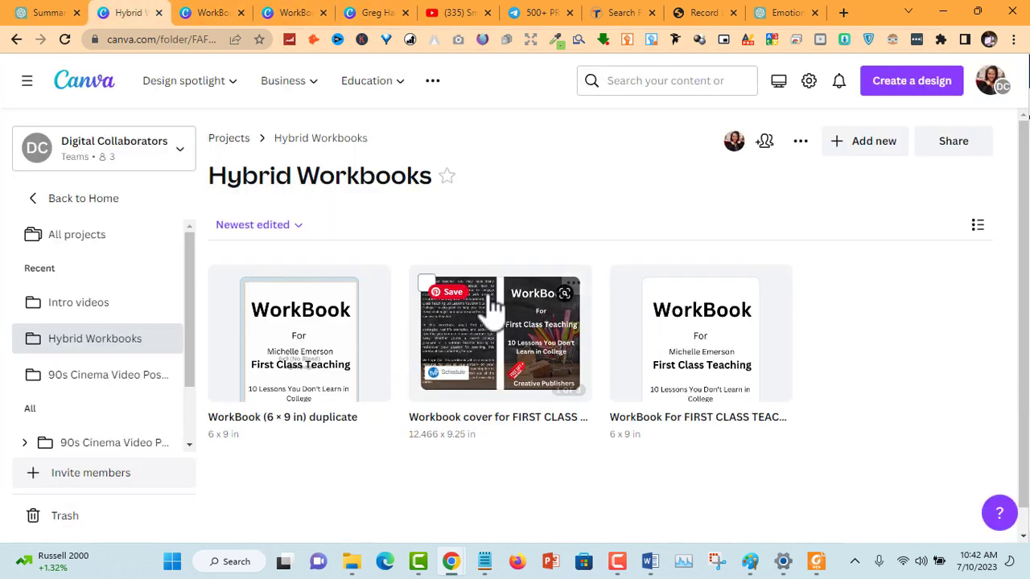
{"action": "left_click", "coordinate": [64, 12]}
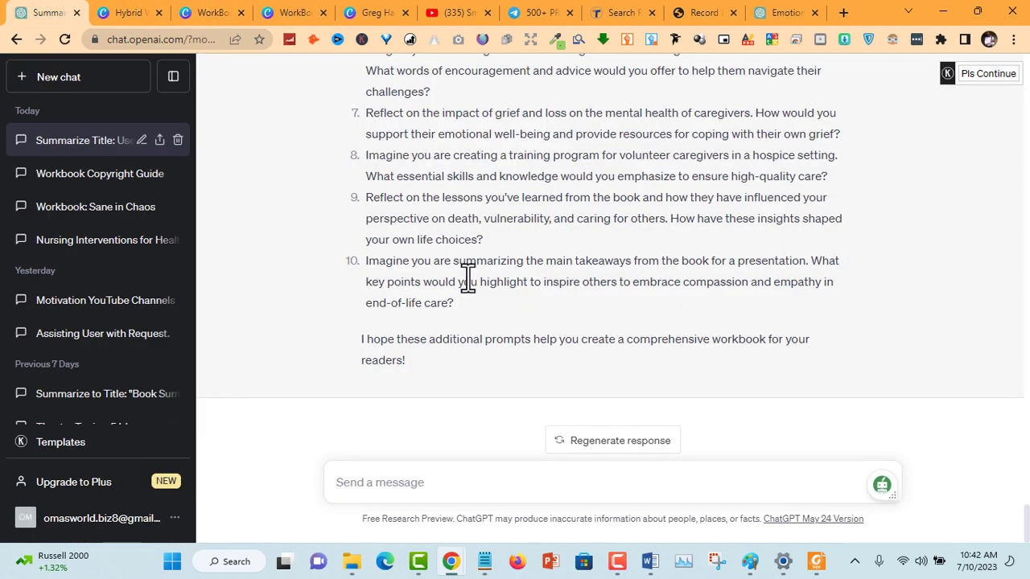
{"action": "scroll", "coordinate": [467, 278], "scroll_direction": "up", "scroll_amount": 15}
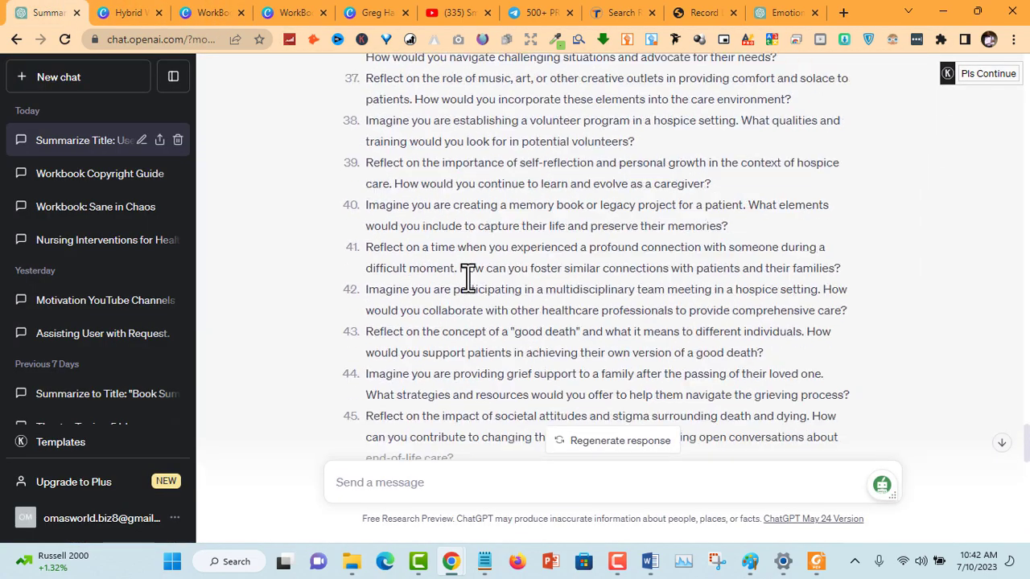
{"action": "scroll", "coordinate": [467, 278], "scroll_direction": "up", "scroll_amount": 15}
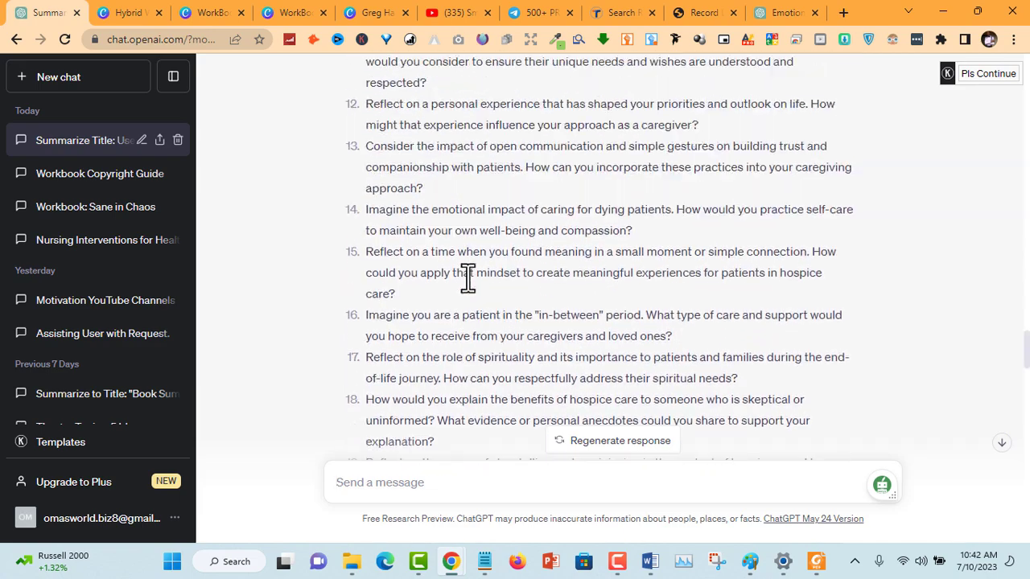
{"action": "scroll", "coordinate": [467, 278], "scroll_direction": "up", "scroll_amount": 15}
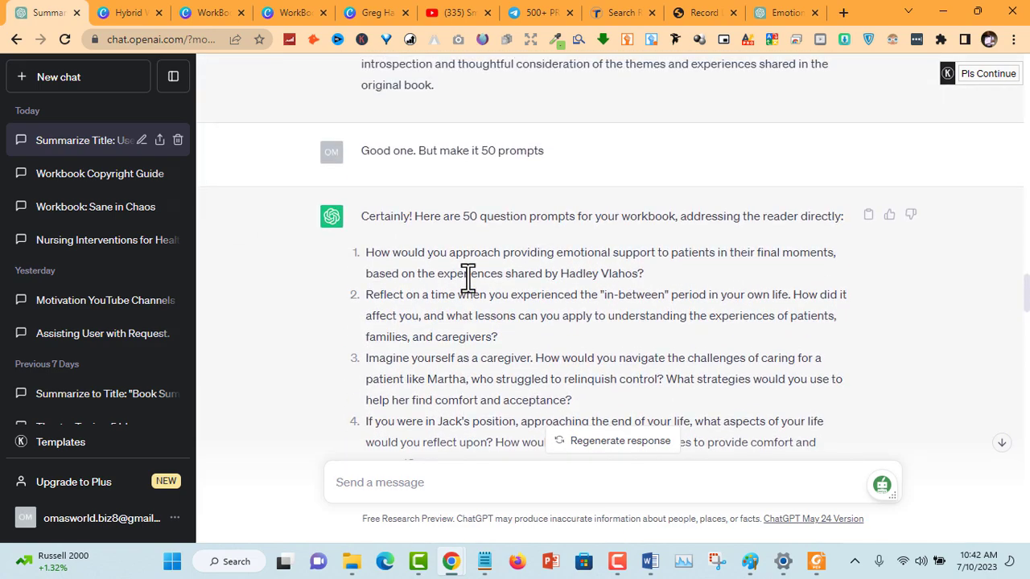
{"action": "scroll", "coordinate": [303, 124], "scroll_direction": "up", "scroll_amount": 15}
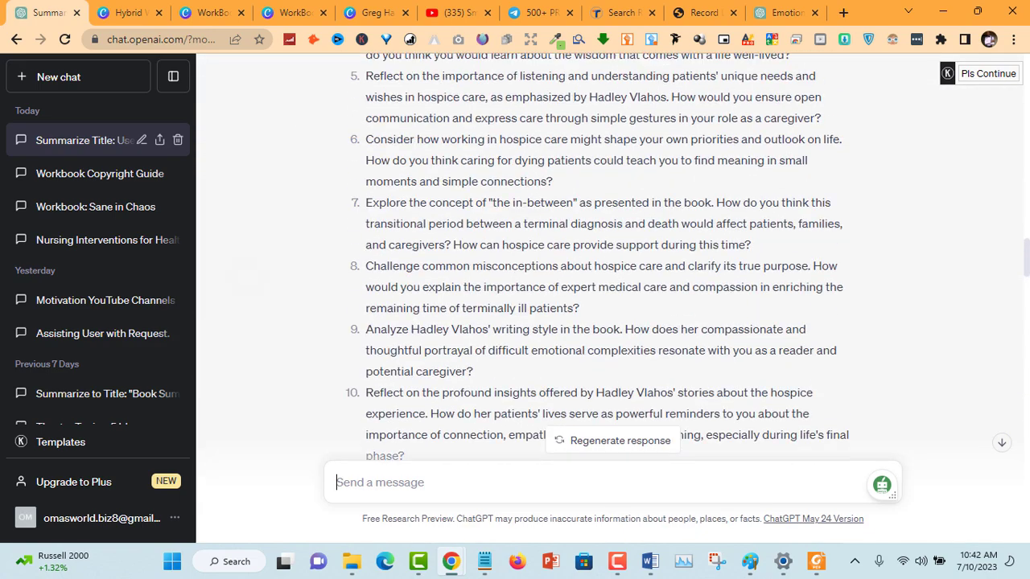
{"action": "scroll", "coordinate": [610, 253], "scroll_direction": "up", "scroll_amount": 1}
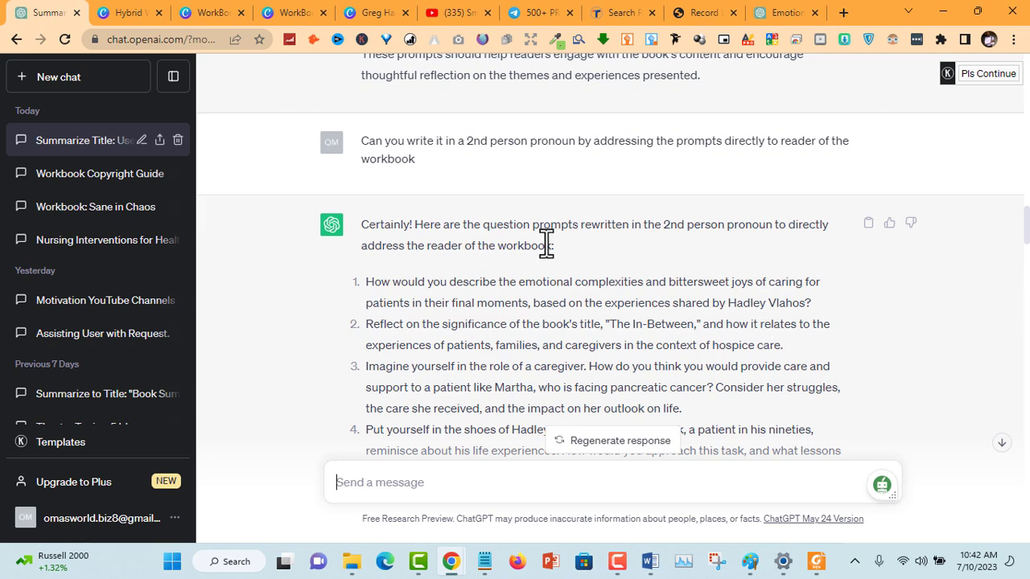
{"action": "scroll", "coordinate": [546, 244], "scroll_direction": "up", "scroll_amount": 1}
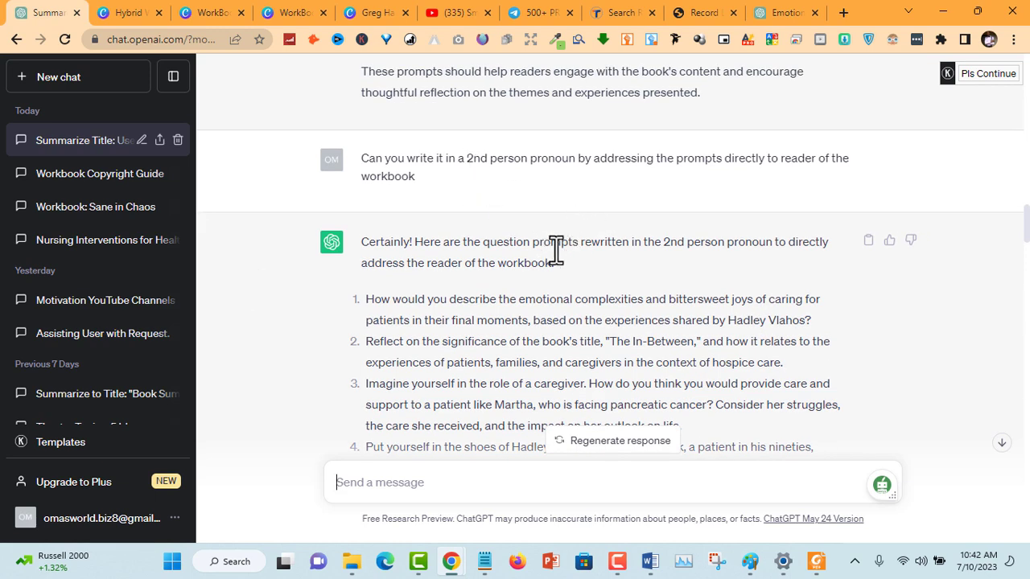
{"action": "scroll", "coordinate": [610, 259], "scroll_direction": "down", "scroll_amount": 6}
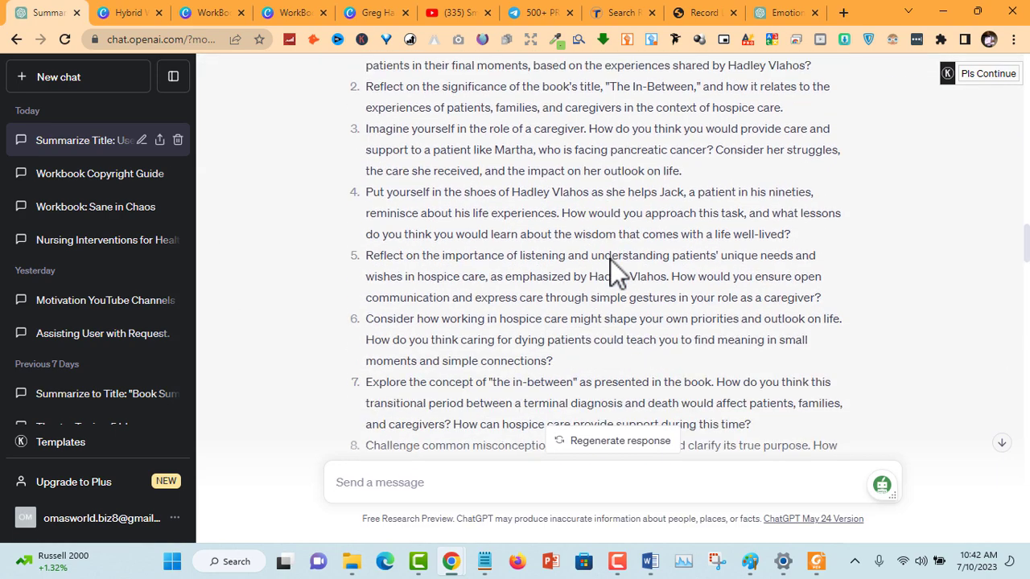
{"action": "scroll", "coordinate": [610, 260], "scroll_direction": "up", "scroll_amount": 7}
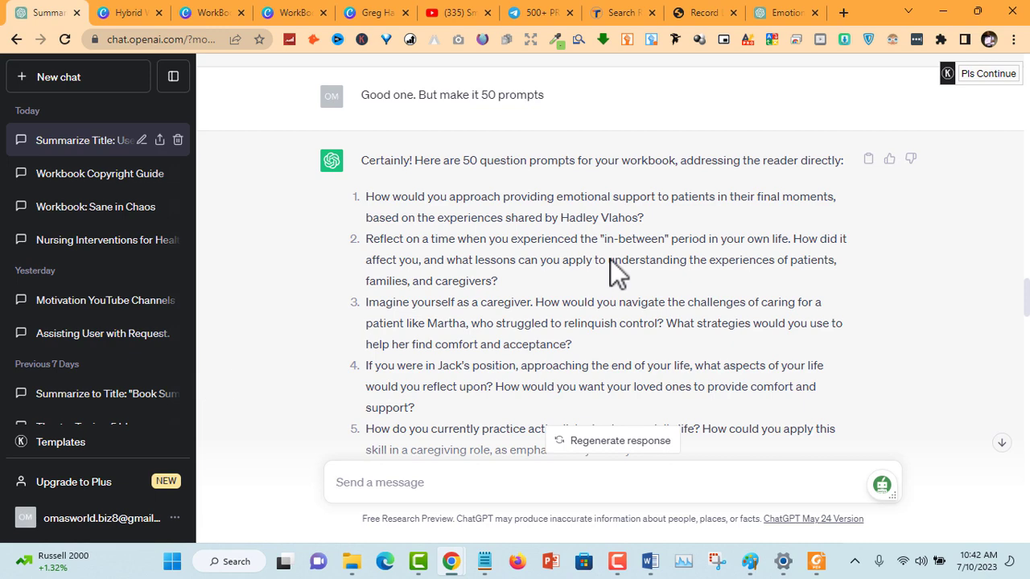
{"action": "scroll", "coordinate": [610, 259], "scroll_direction": "up", "scroll_amount": 1}
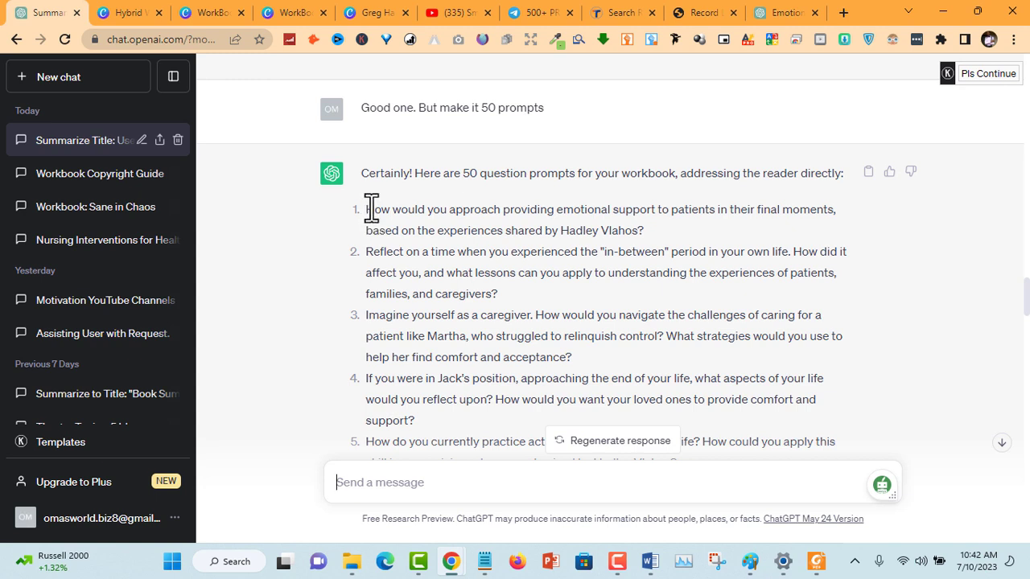
{"action": "left_click_drag", "start_coordinate": [368, 209], "coordinate": [635, 233]}
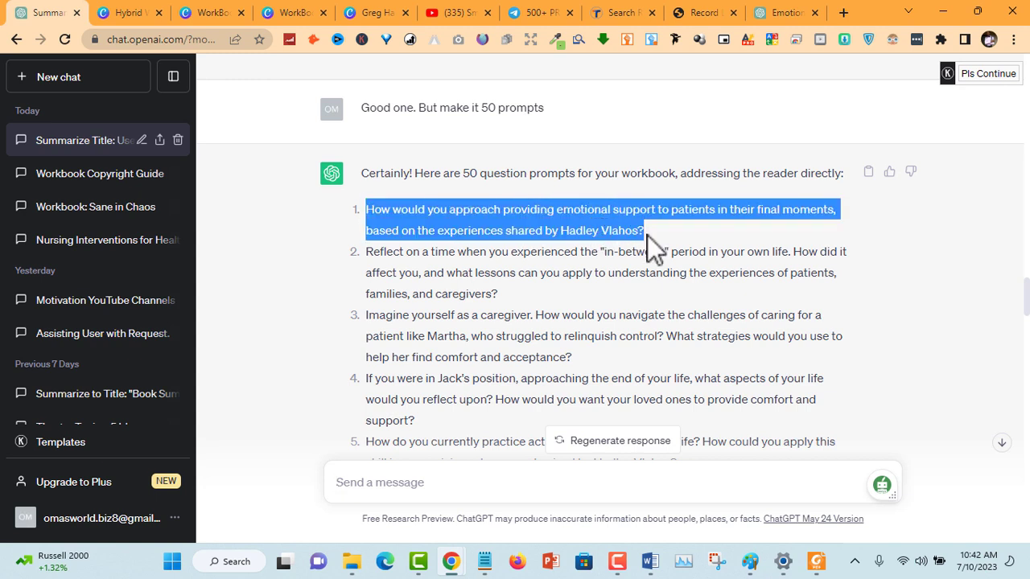
{"action": "scroll", "coordinate": [647, 235], "scroll_direction": "up", "scroll_amount": 15}
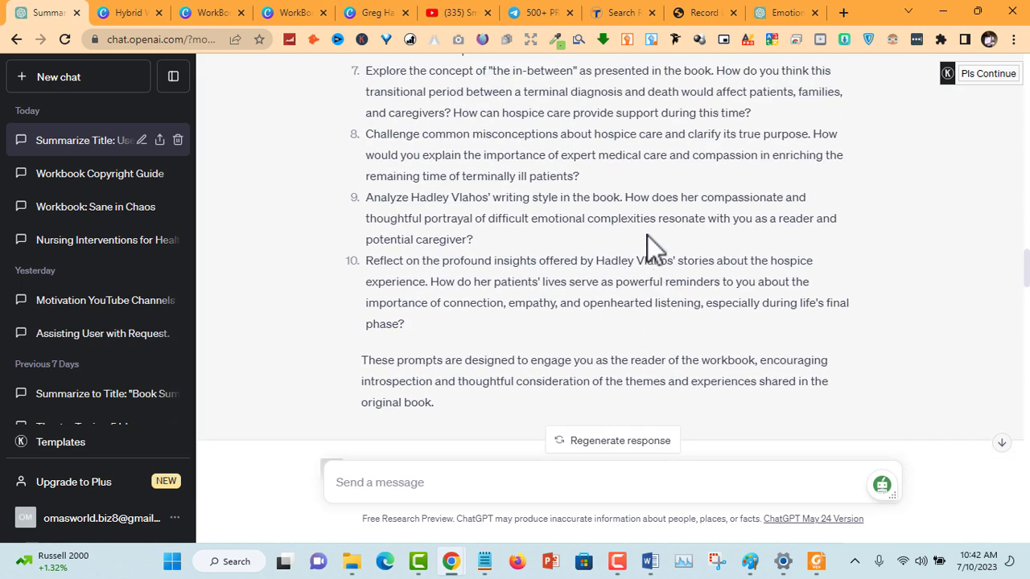
{"action": "scroll", "coordinate": [647, 235], "scroll_direction": "up", "scroll_amount": 1}
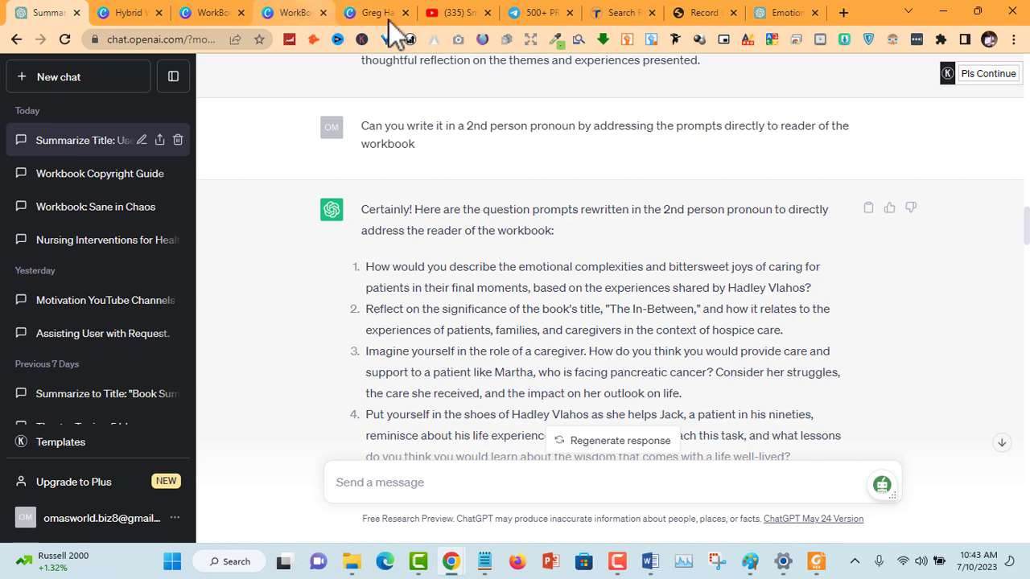
Back in the "WorkBook" design, replace the core-values question on page 15 with the copied prompt and centre the text box over the gray banner.
{"action": "left_click", "coordinate": [293, 12]}
{"action": "triple_click", "coordinate": [597, 280]}
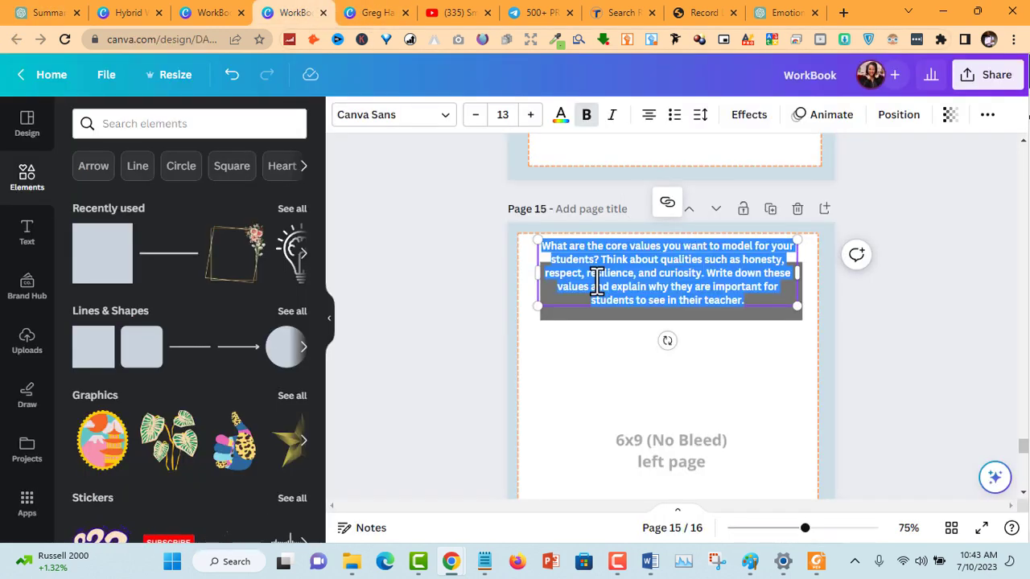
{"action": "type", "text": "How would you approach providing emotional support to patients in their final moments, based on the experiences shared by Hadley Vlahos?"}
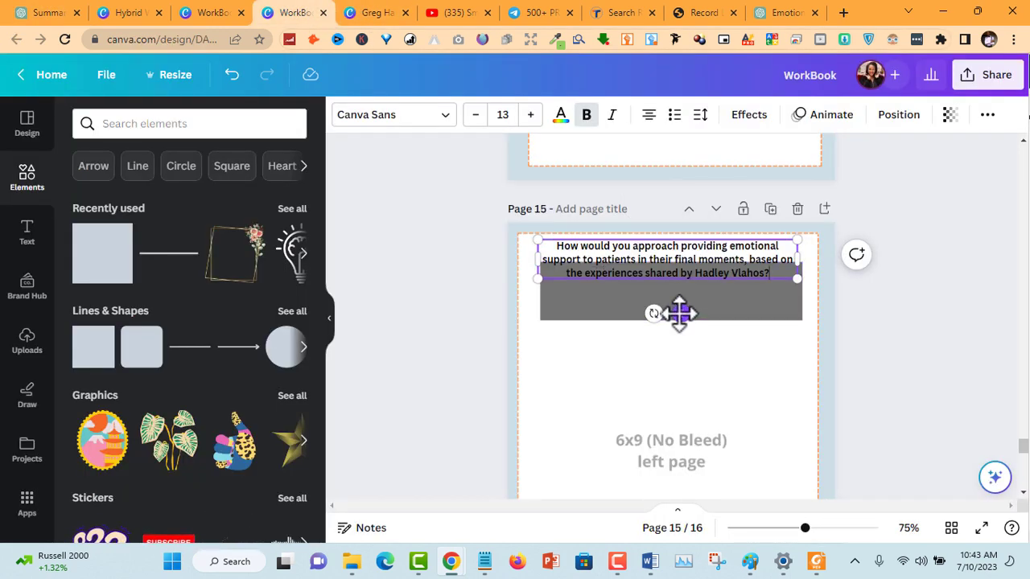
{"action": "left_click_drag", "start_coordinate": [679, 312], "coordinate": [682, 344]}
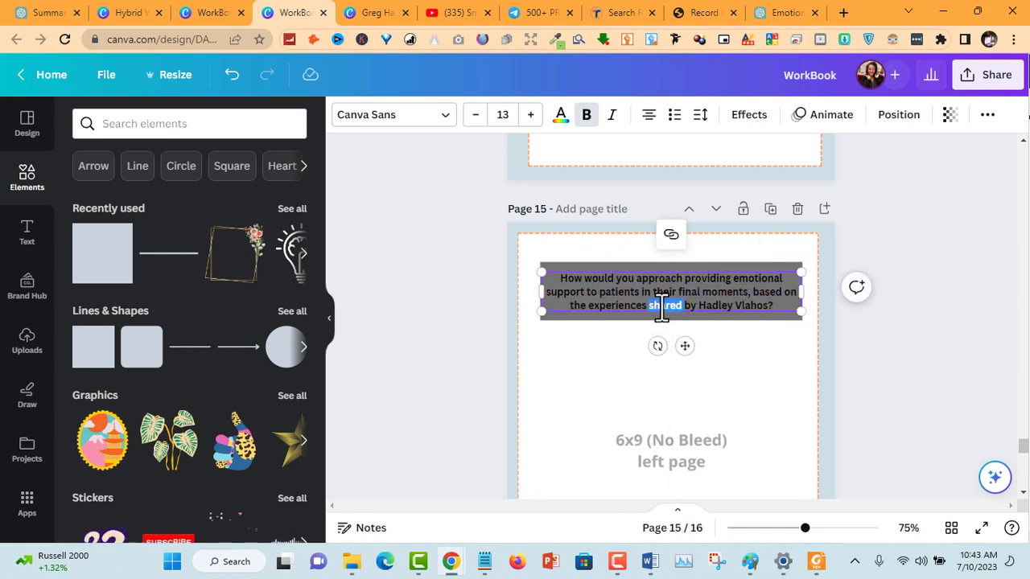
Set the color of the whole question text on page 15 to white.
{"action": "triple_click", "coordinate": [662, 307]}
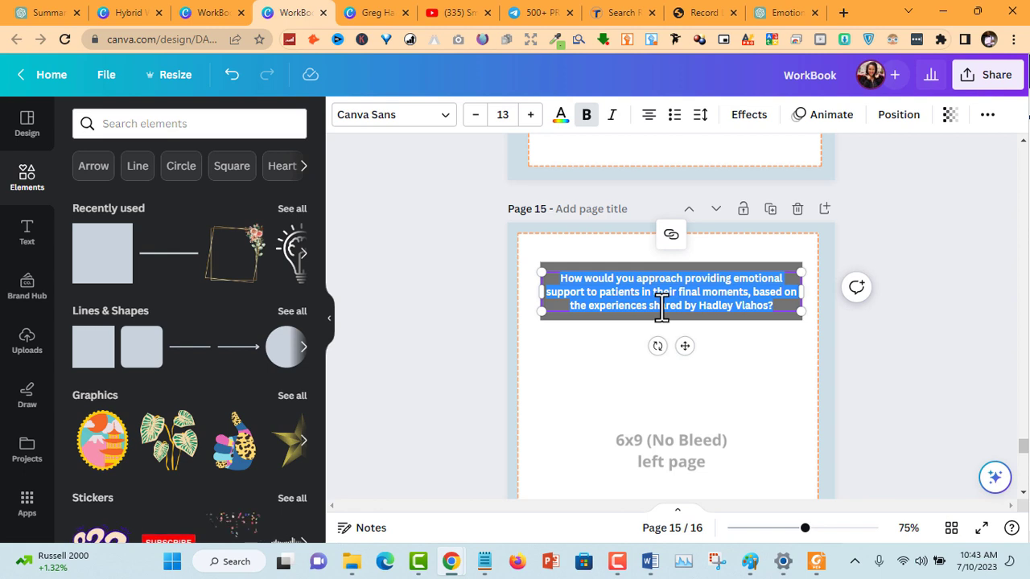
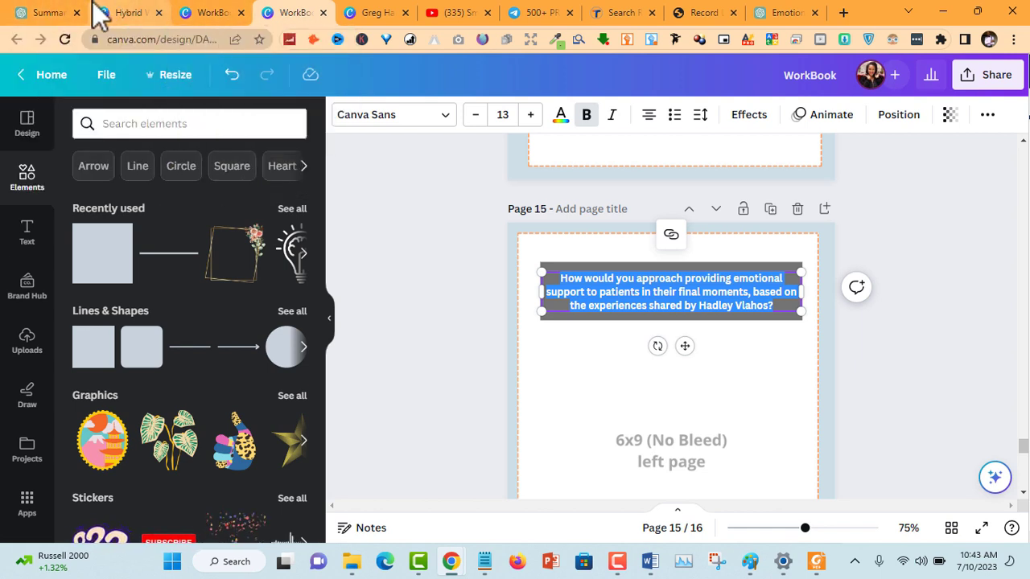
{"action": "left_click", "coordinate": [566, 131]}
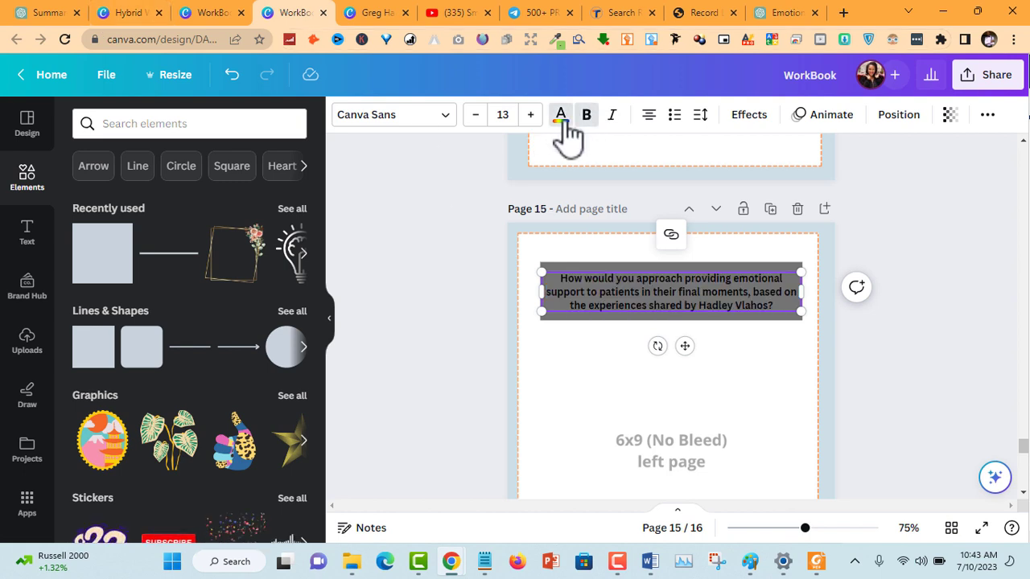
{"action": "left_click", "coordinate": [562, 119]}
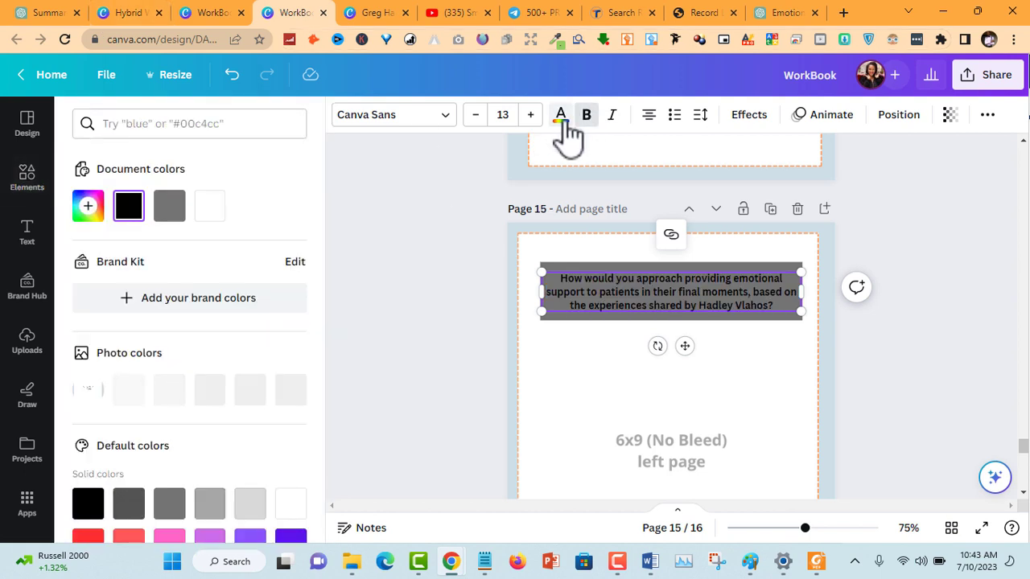
{"action": "left_click", "coordinate": [211, 211]}
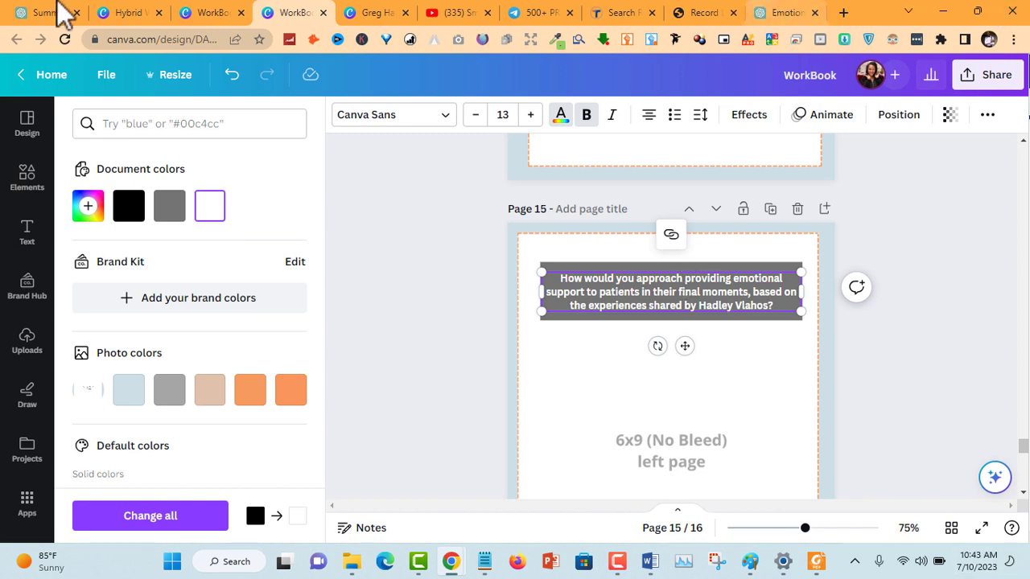
Change the fill of the banner behind the page 15 question to black.
{"action": "scroll", "coordinate": [907, 206], "scroll_direction": "up", "scroll_amount": 5}
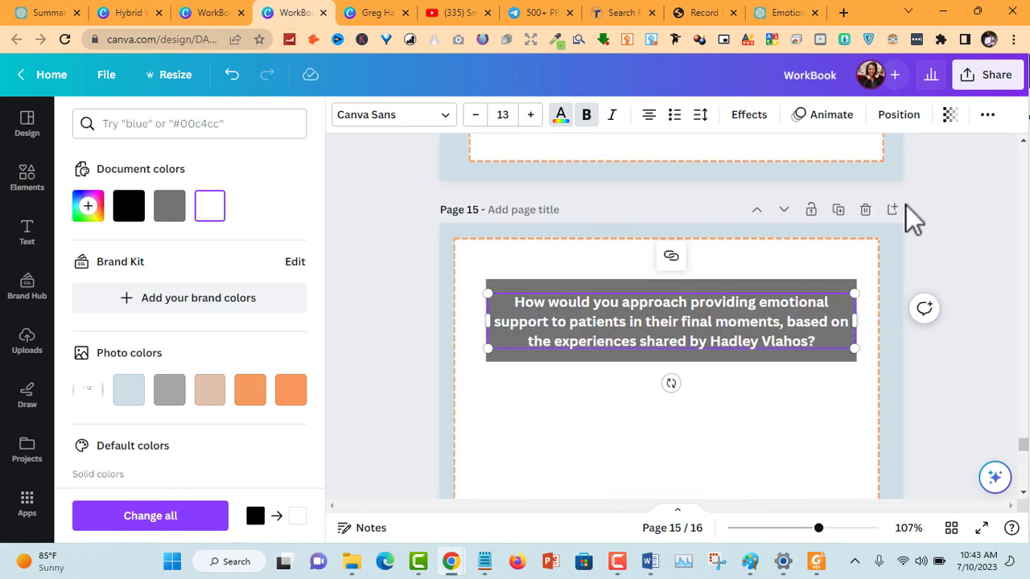
{"action": "left_click", "coordinate": [796, 295]}
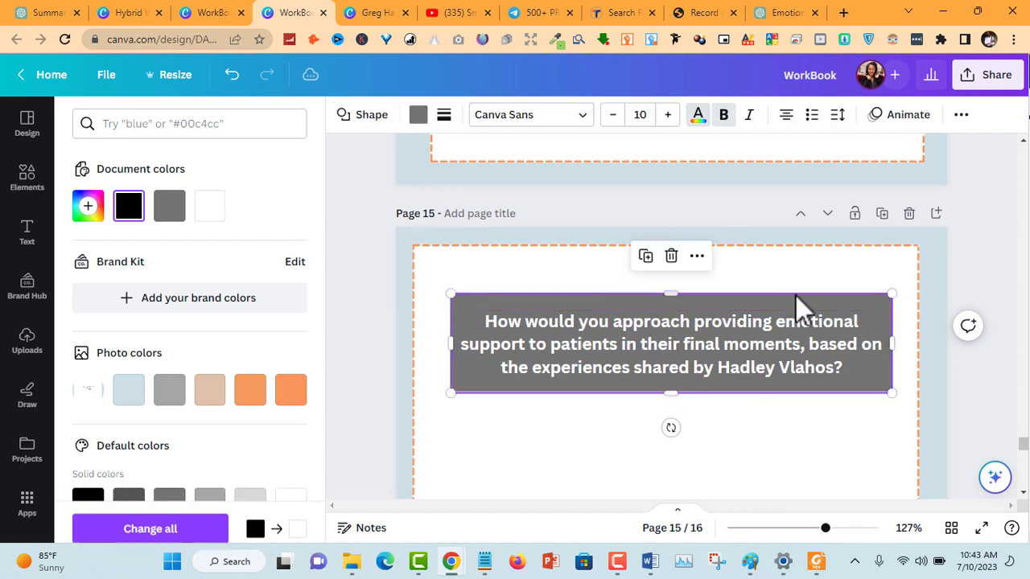
{"action": "left_click", "coordinate": [421, 119]}
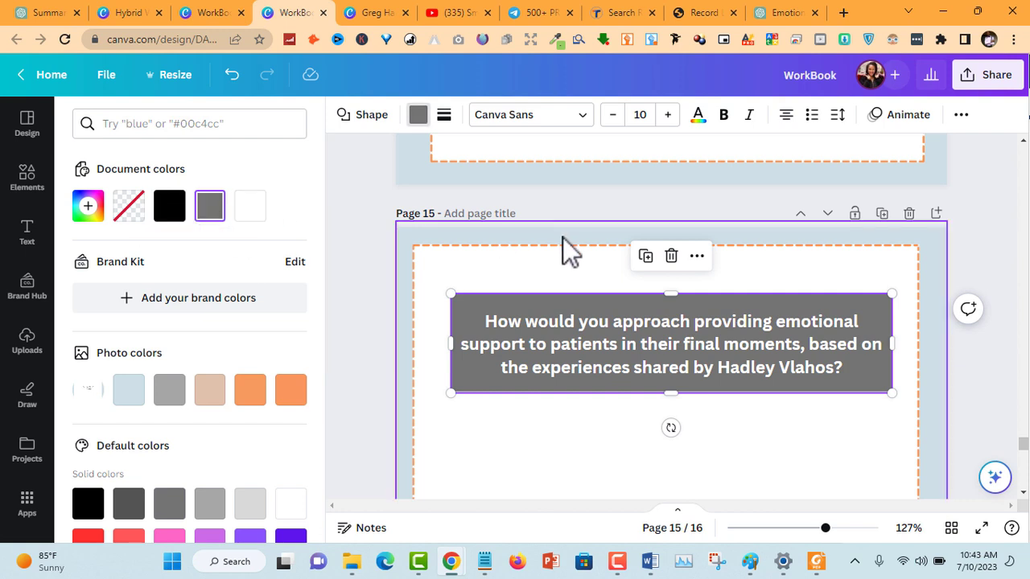
{"action": "left_click", "coordinate": [170, 206]}
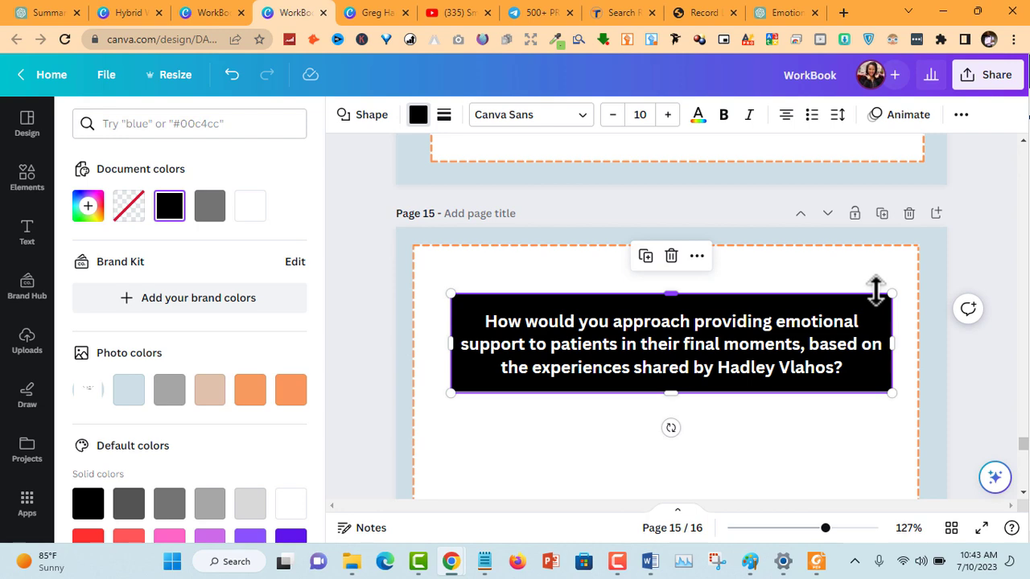
Place a copy of the black banner near the upper edge of page 16.
{"action": "scroll", "coordinate": [903, 299], "scroll_direction": "down", "scroll_amount": 8}
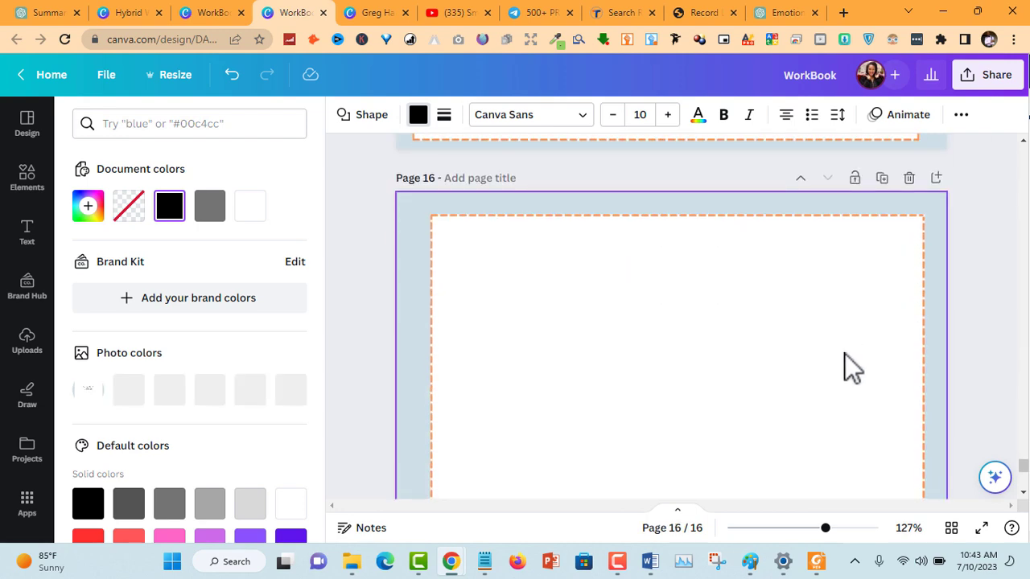
{"action": "key", "text": "ctrl+v"}
{"action": "scroll", "coordinate": [761, 328], "scroll_direction": "down", "scroll_amount": 4}
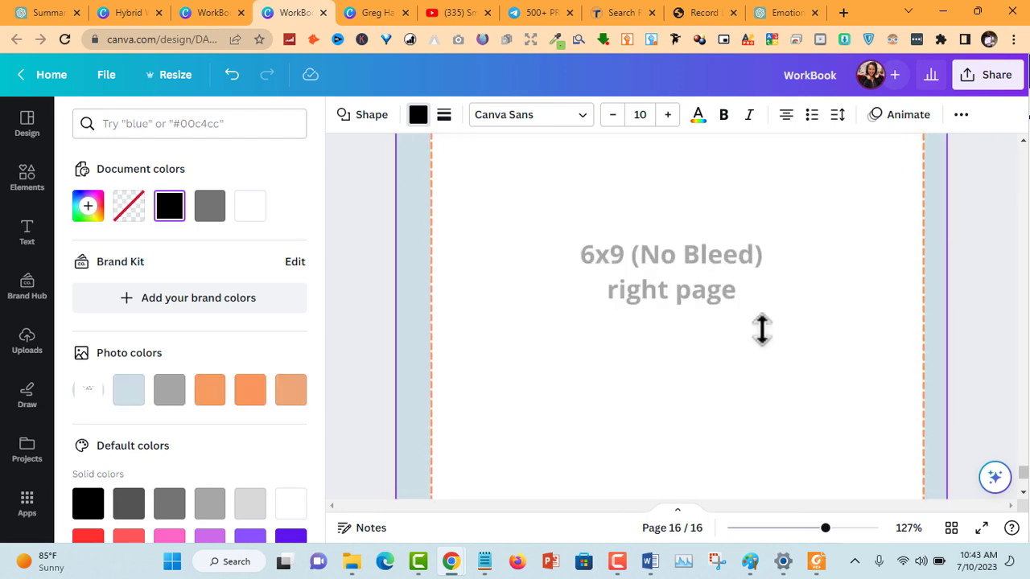
Copy the first second-person prompt, about emotional complexities and bittersweet joys, from ChatGPT and paste it as text on page 16 of "WorkBook".
{"action": "left_click", "coordinate": [60, 12]}
{"action": "scroll", "coordinate": [460, 303], "scroll_direction": "down", "scroll_amount": 1}
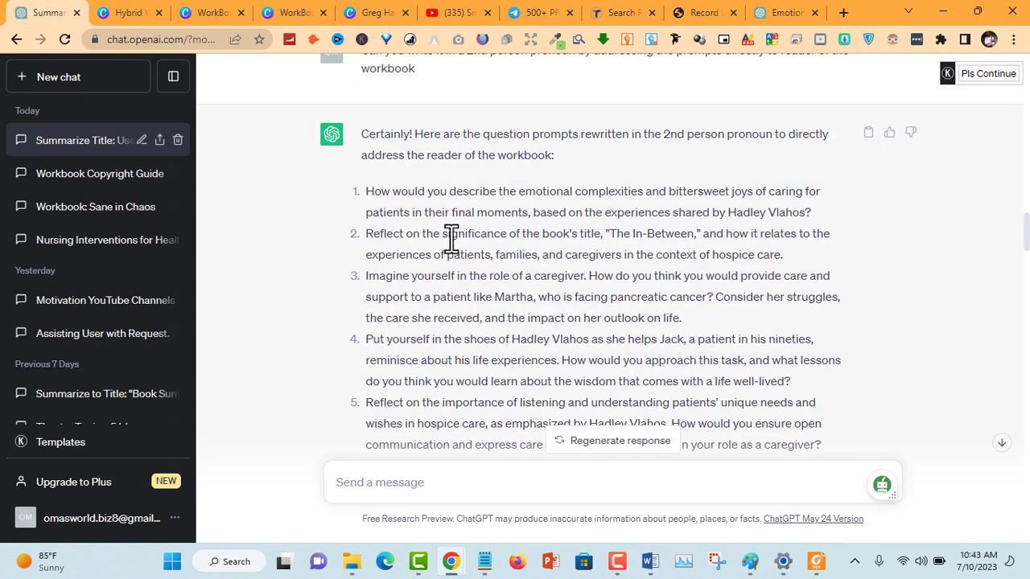
{"action": "left_click_drag", "start_coordinate": [368, 194], "coordinate": [824, 229]}
{"action": "key", "text": "ctrl+c"}
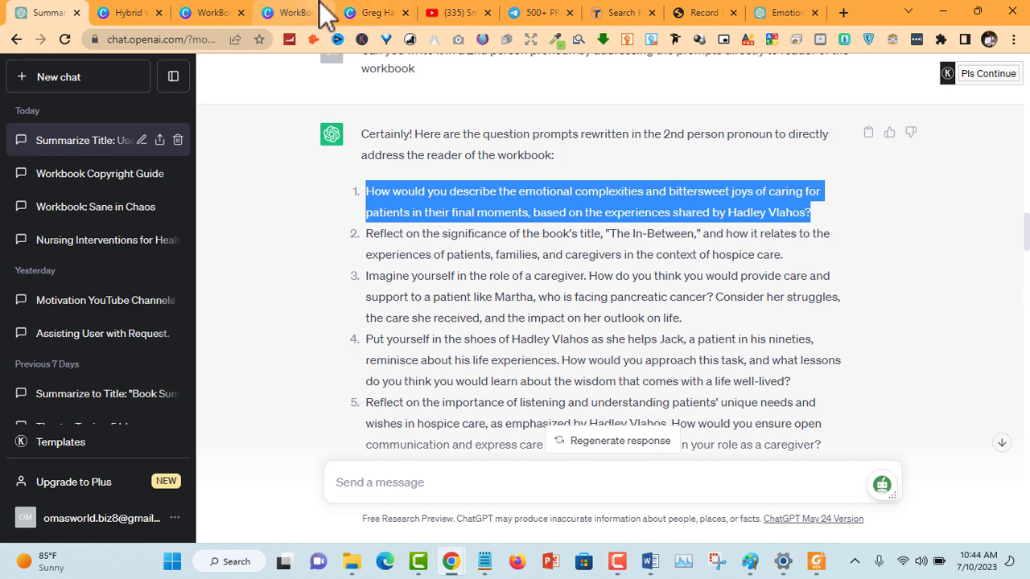
{"action": "left_click", "coordinate": [291, 12]}
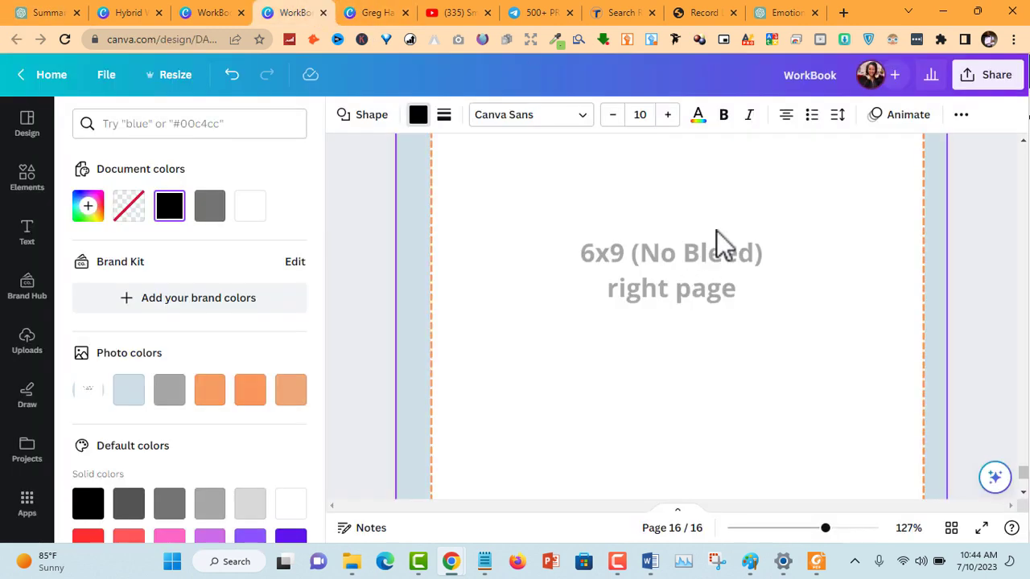
{"action": "scroll", "coordinate": [716, 229], "scroll_direction": "up", "scroll_amount": 2}
{"action": "scroll", "coordinate": [691, 179], "scroll_direction": "up", "scroll_amount": 2}
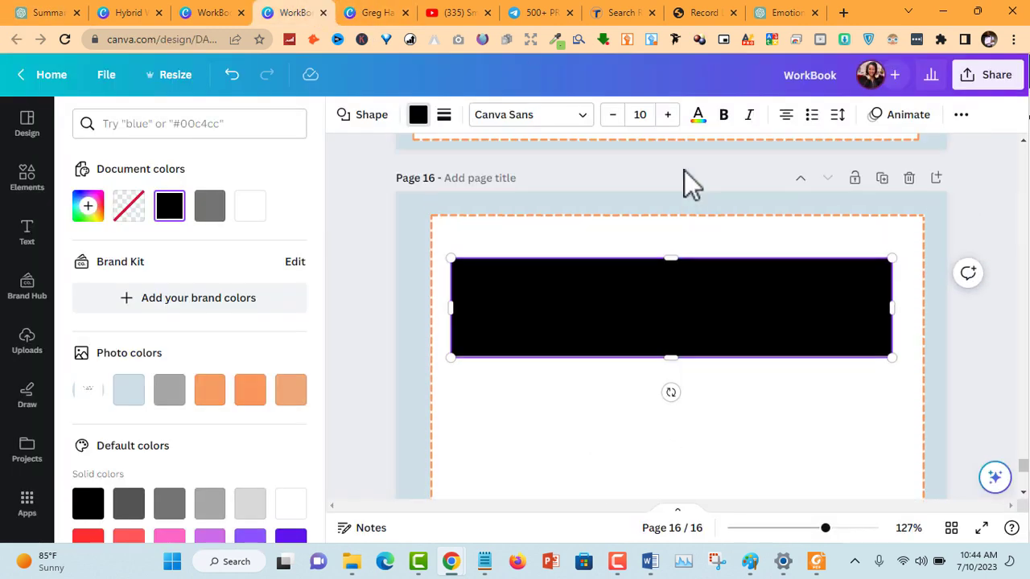
{"action": "key", "text": "ctrl+v"}
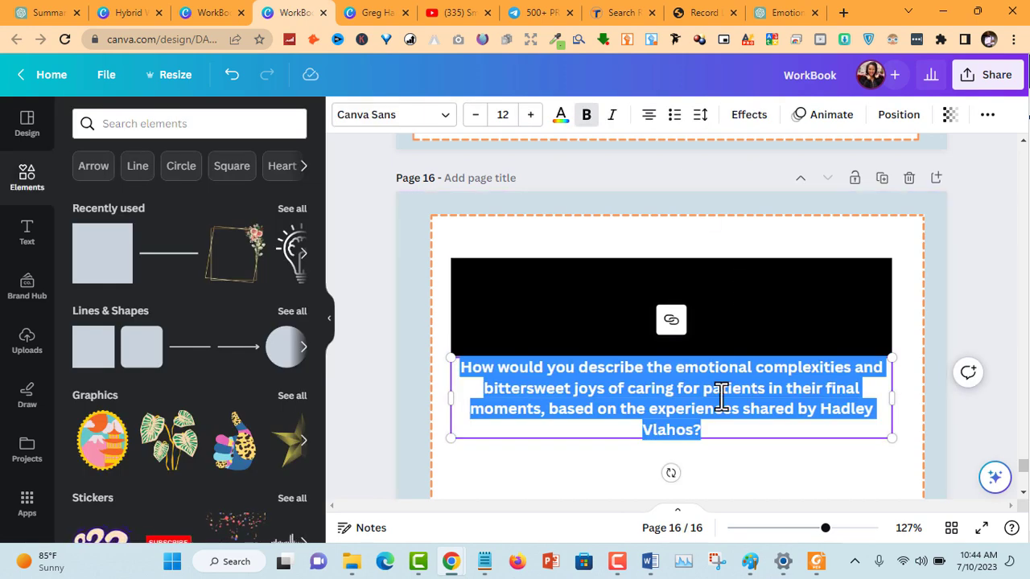
Adjust the height of the black banner on page 16 so it ends just above the question text.
{"action": "left_click", "coordinate": [725, 339]}
{"action": "left_click_drag", "start_coordinate": [728, 357], "coordinate": [730, 322]}
{"action": "left_click", "coordinate": [730, 349]}
{"action": "double_click", "coordinate": [736, 377]}
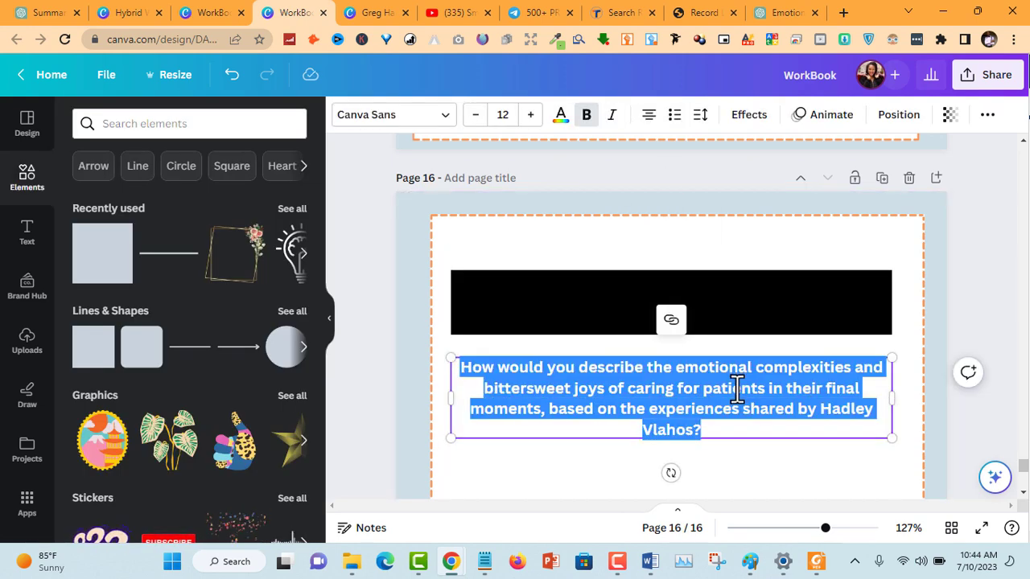
{"action": "left_click", "coordinate": [627, 311]}
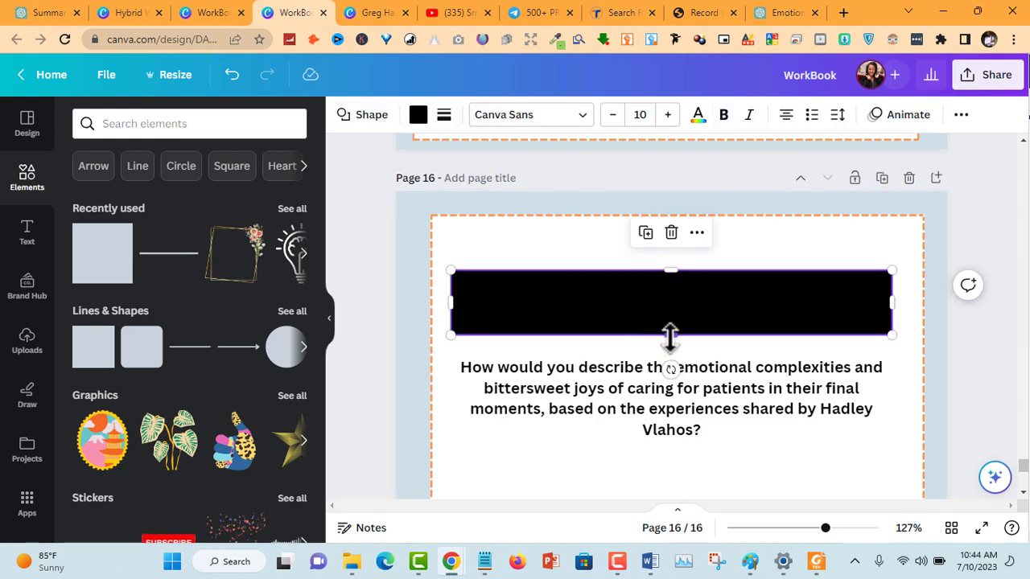
{"action": "left_click_drag", "start_coordinate": [670, 336], "coordinate": [669, 349]}
{"action": "left_click", "coordinate": [678, 394]}
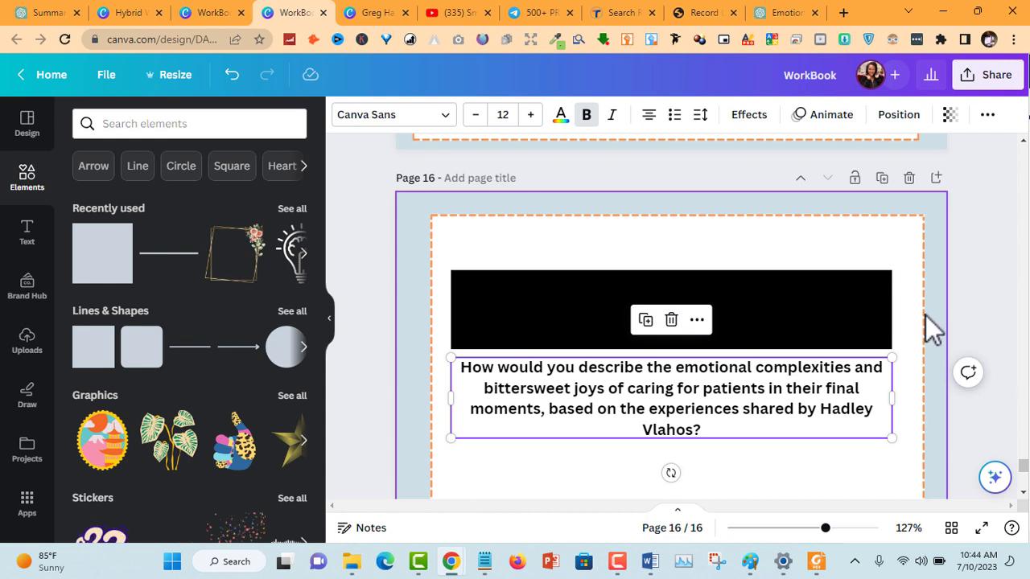
{"action": "left_click", "coordinate": [982, 290]}
Move the page 16 question onto the black banner, aligned to fit within it, and set all its text to white.
{"action": "left_click", "coordinate": [793, 392]}
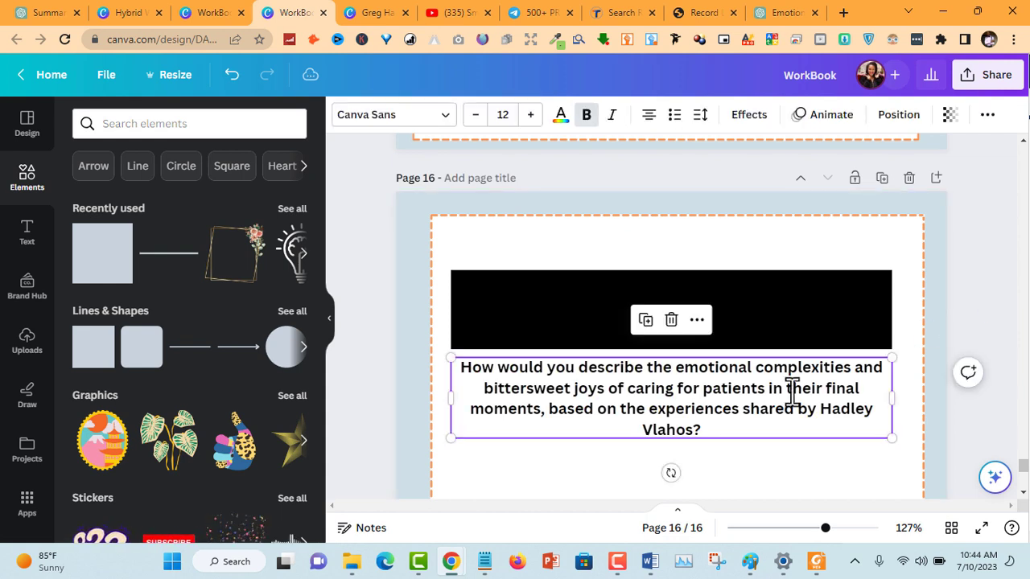
{"action": "left_click_drag", "start_coordinate": [792, 392], "coordinate": [792, 318]}
{"action": "left_click", "coordinate": [793, 318]}
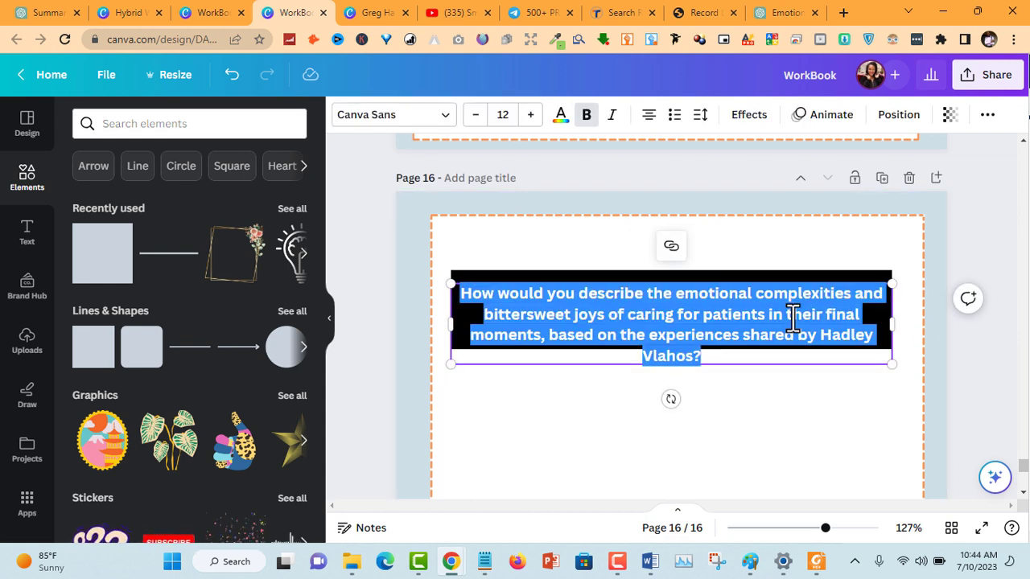
{"action": "left_click", "coordinate": [561, 115]}
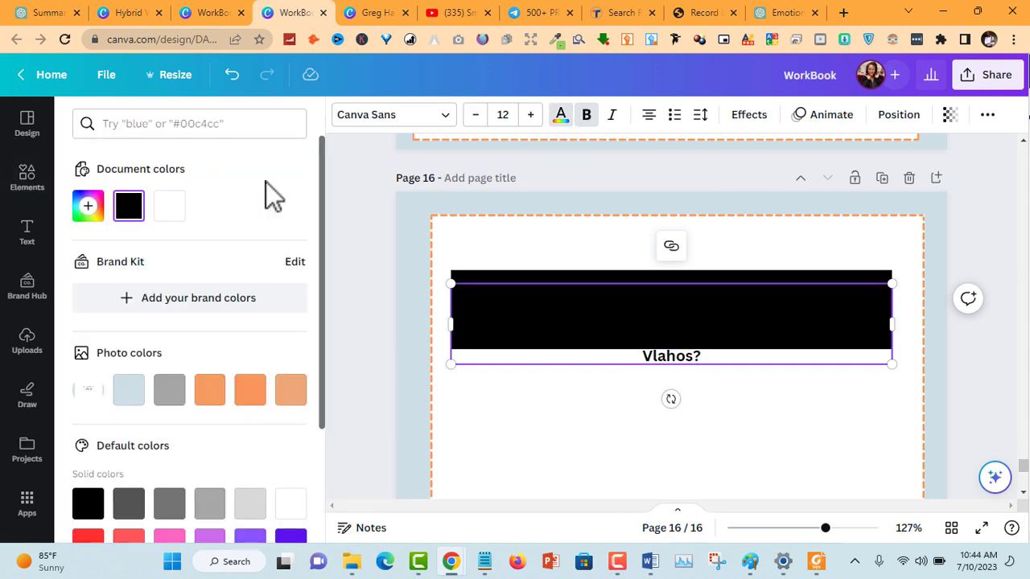
{"action": "left_click", "coordinate": [169, 207]}
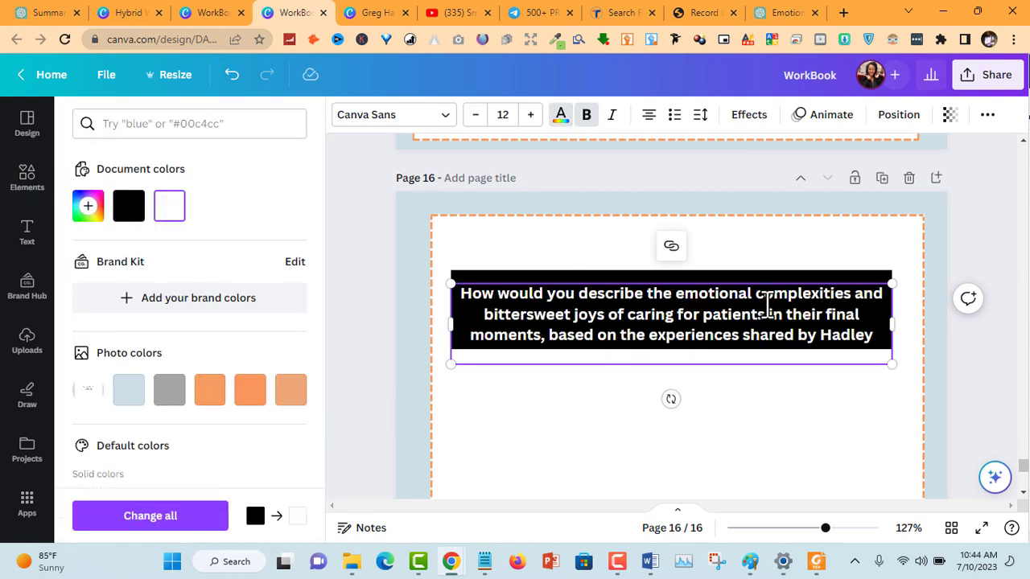
{"action": "left_click_drag", "start_coordinate": [752, 281], "coordinate": [750, 266]}
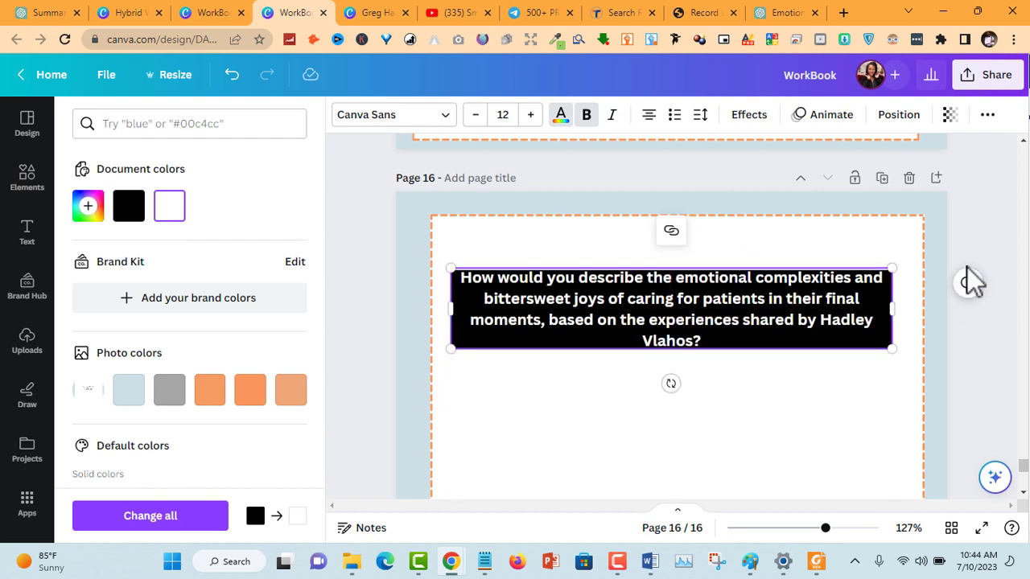
{"action": "key", "text": "Escape"}
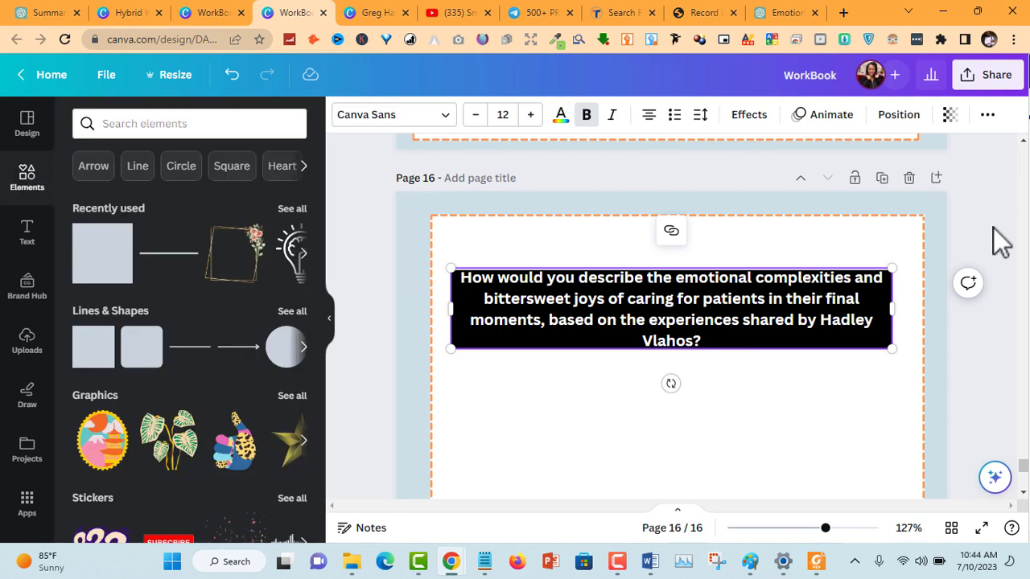
{"action": "scroll", "coordinate": [1002, 239], "scroll_direction": "up", "scroll_amount": 6}
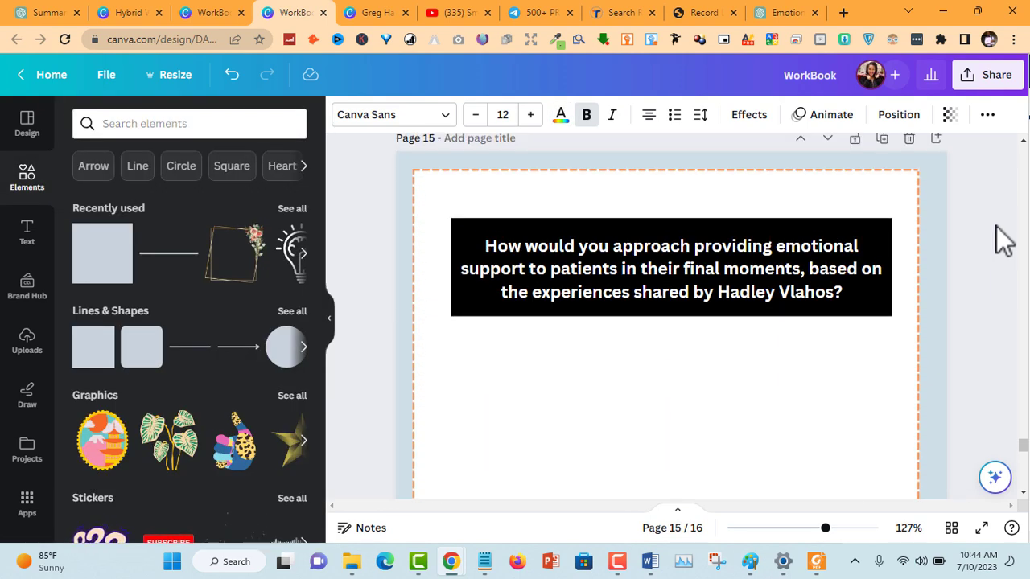
{"action": "scroll", "coordinate": [1004, 239], "scroll_direction": "down", "scroll_amount": 6}
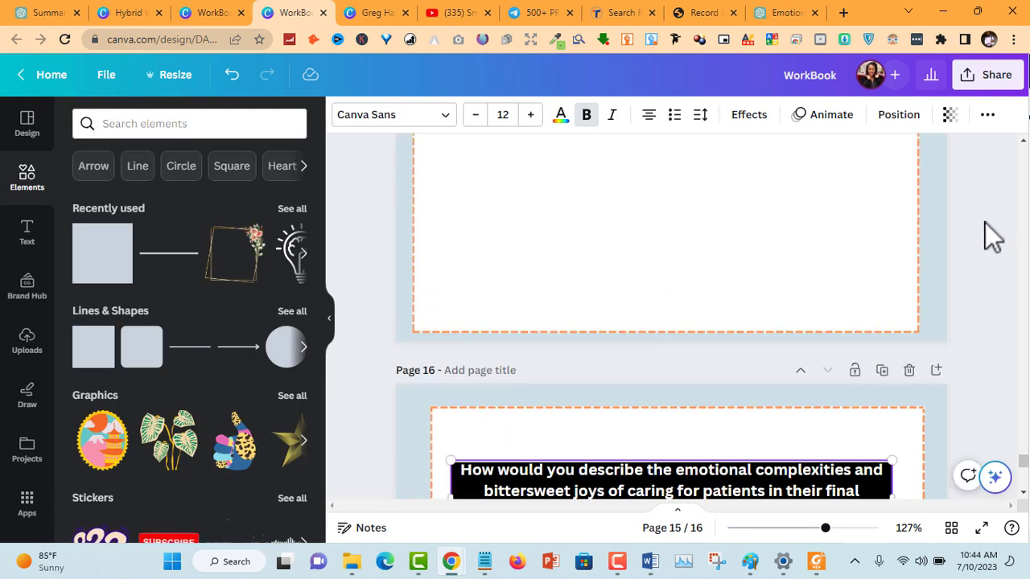
{"action": "scroll", "coordinate": [926, 233], "scroll_direction": "down", "scroll_amount": 3}
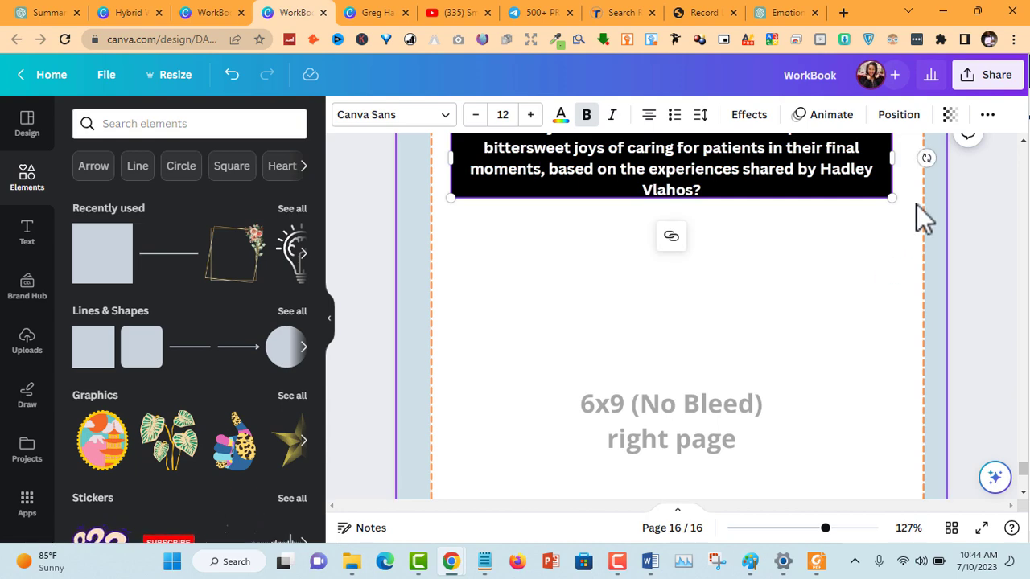
{"action": "scroll", "coordinate": [917, 204], "scroll_direction": "up", "scroll_amount": 10}
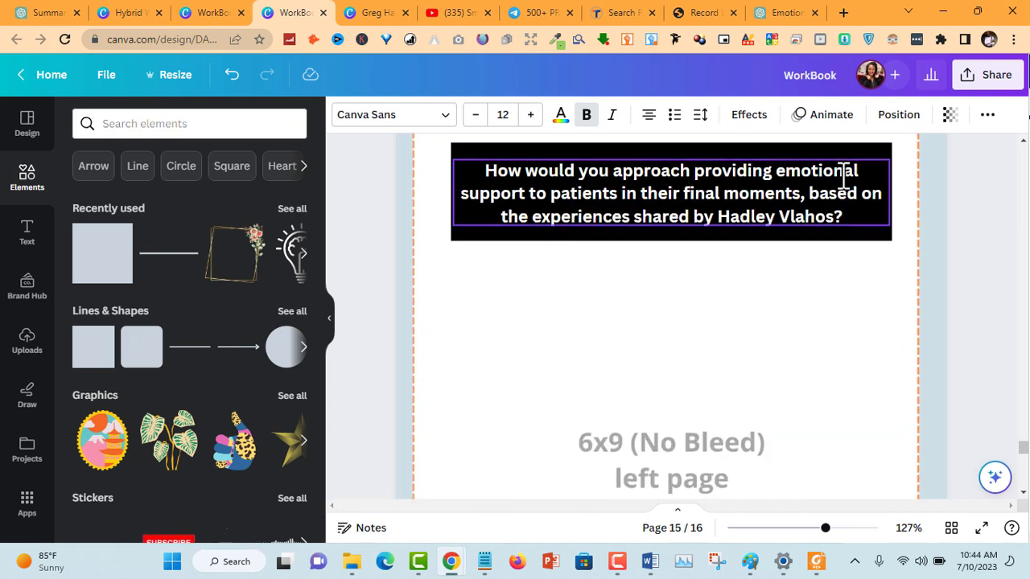
{"action": "left_click", "coordinate": [885, 165]}
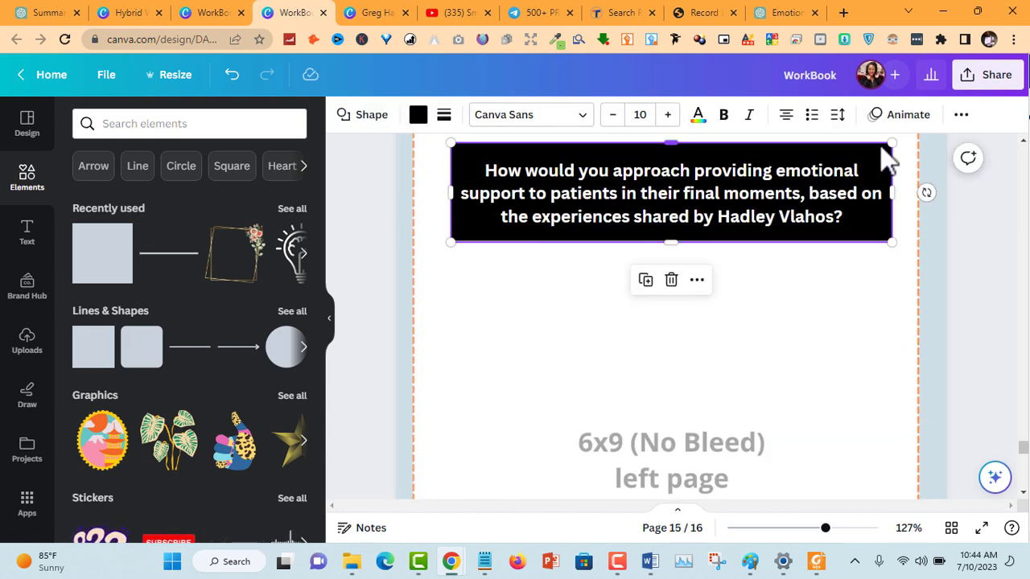
Add page 17 and place a copy of page 15's "6x9 (No Bleed) left page" background on it.
{"action": "scroll", "coordinate": [885, 161], "scroll_direction": "down", "scroll_amount": 10}
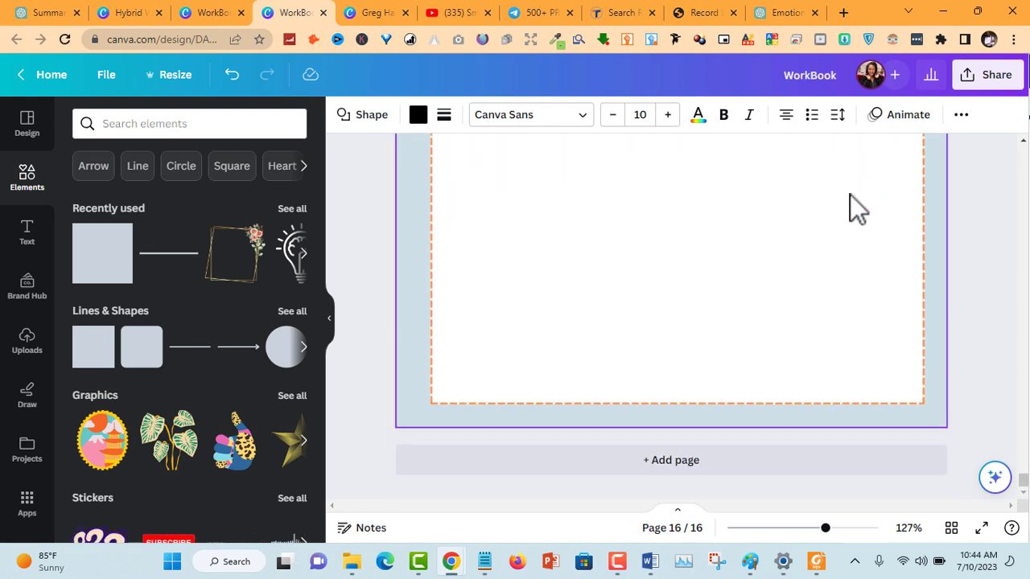
{"action": "left_click", "coordinate": [777, 467]}
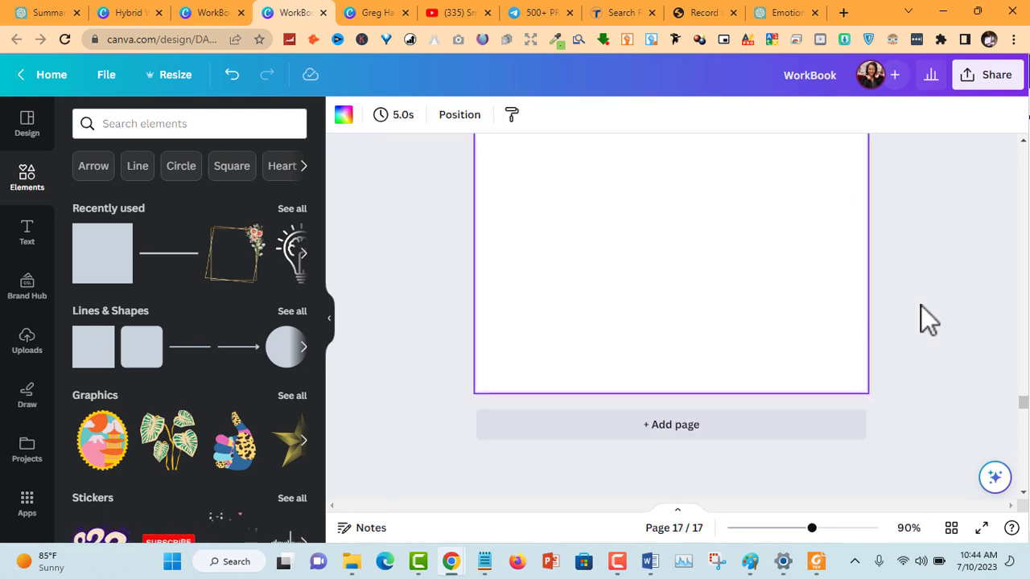
{"action": "scroll", "coordinate": [921, 305], "scroll_direction": "up", "scroll_amount": 5}
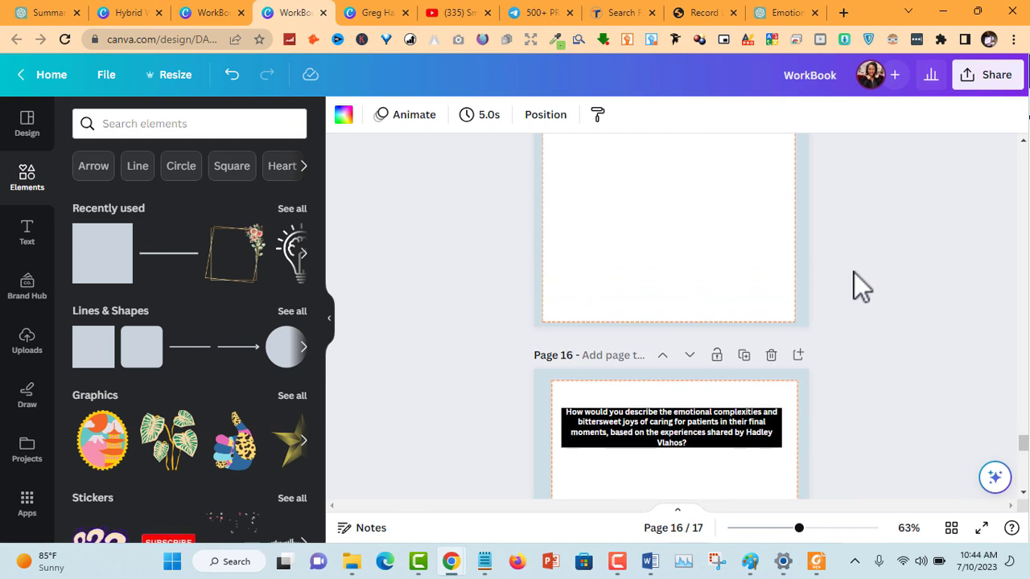
{"action": "scroll", "coordinate": [774, 318], "scroll_direction": "up", "scroll_amount": 2}
{"action": "left_click", "coordinate": [774, 318]}
{"action": "scroll", "coordinate": [774, 318], "scroll_direction": "down", "scroll_amount": 4}
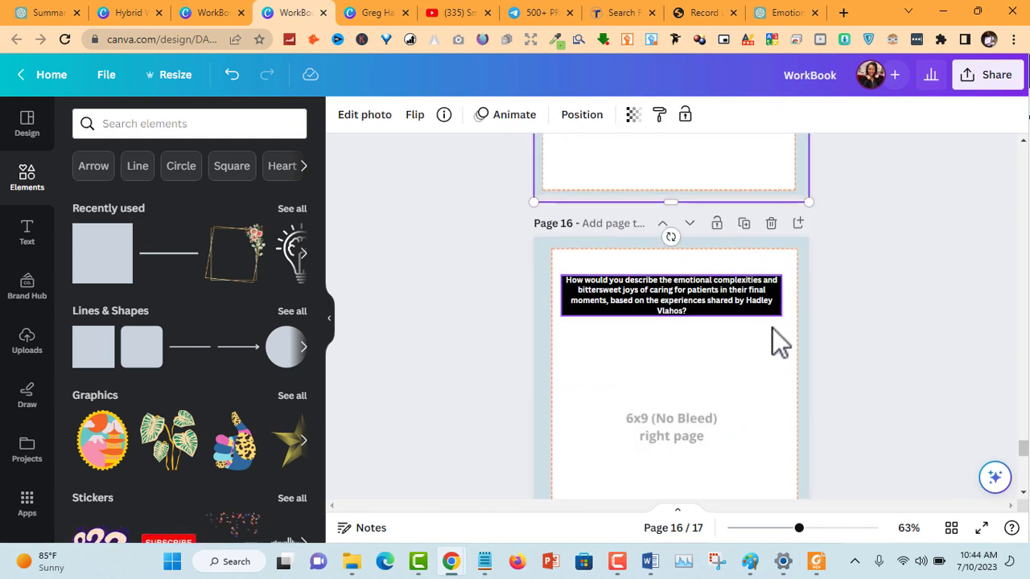
{"action": "scroll", "coordinate": [773, 338], "scroll_direction": "down", "scroll_amount": 4}
{"action": "left_click", "coordinate": [726, 359]}
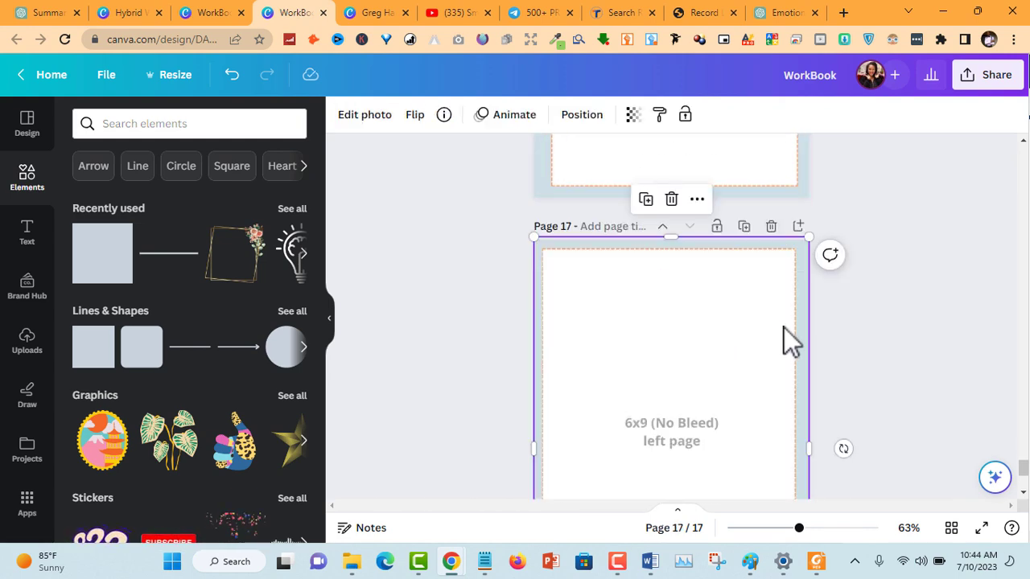
Add page 18 and place a copy of page 16's "6x9 (No Bleed) right page" background on it.
{"action": "scroll", "coordinate": [789, 334], "scroll_direction": "down", "scroll_amount": 3}
{"action": "scroll", "coordinate": [793, 310], "scroll_direction": "up", "scroll_amount": 4}
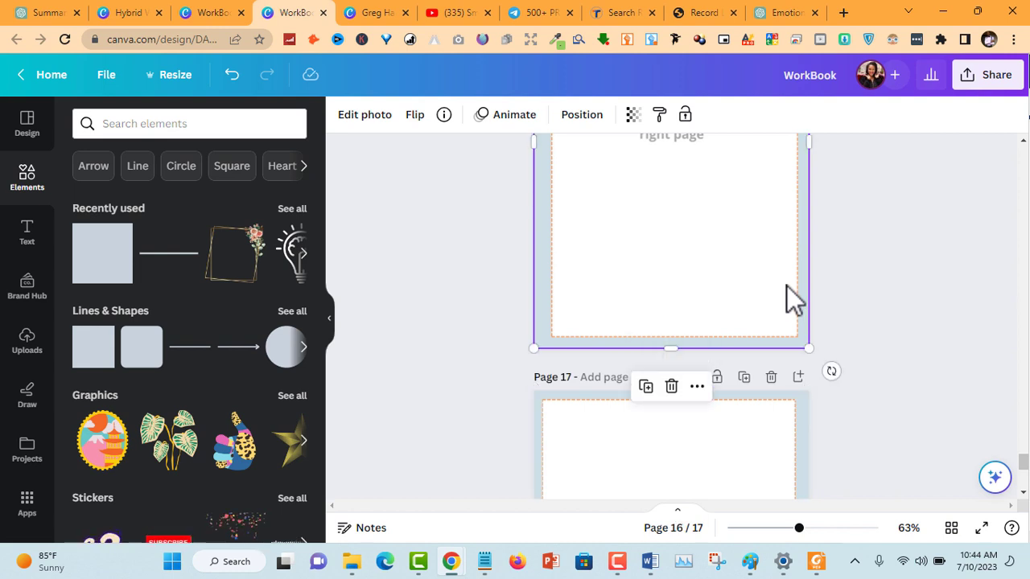
{"action": "scroll", "coordinate": [788, 289], "scroll_direction": "down", "scroll_amount": 5}
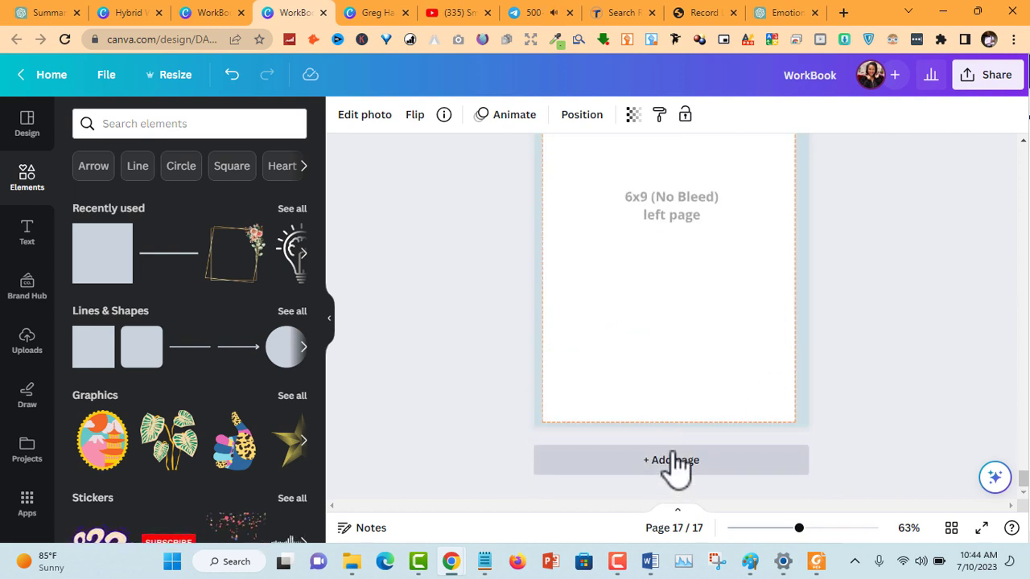
{"action": "left_click", "coordinate": [672, 460]}
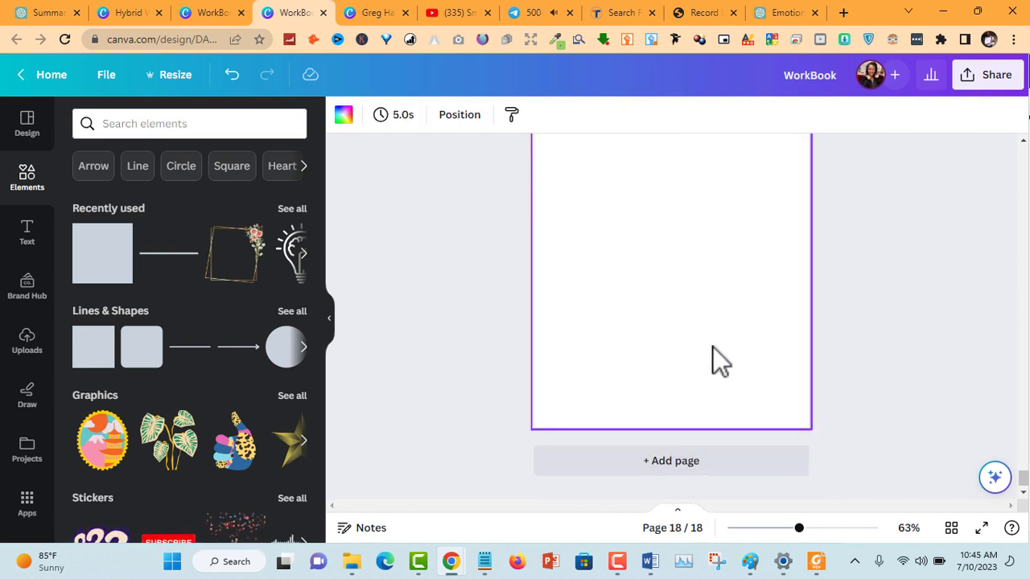
{"action": "key", "text": "ctrl+v"}
Add page 19 and place a copy of page 17's "6x9 (No Bleed) left page" background on it.
{"action": "scroll", "coordinate": [797, 338], "scroll_direction": "up", "scroll_amount": 8}
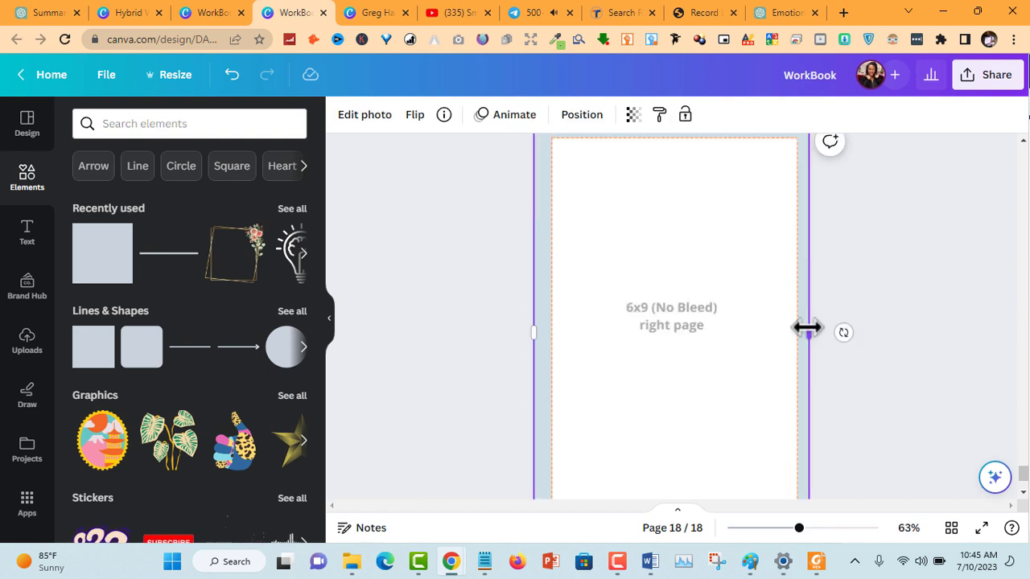
{"action": "left_click", "coordinate": [740, 366]}
{"action": "scroll", "coordinate": [740, 375], "scroll_direction": "down", "scroll_amount": 8}
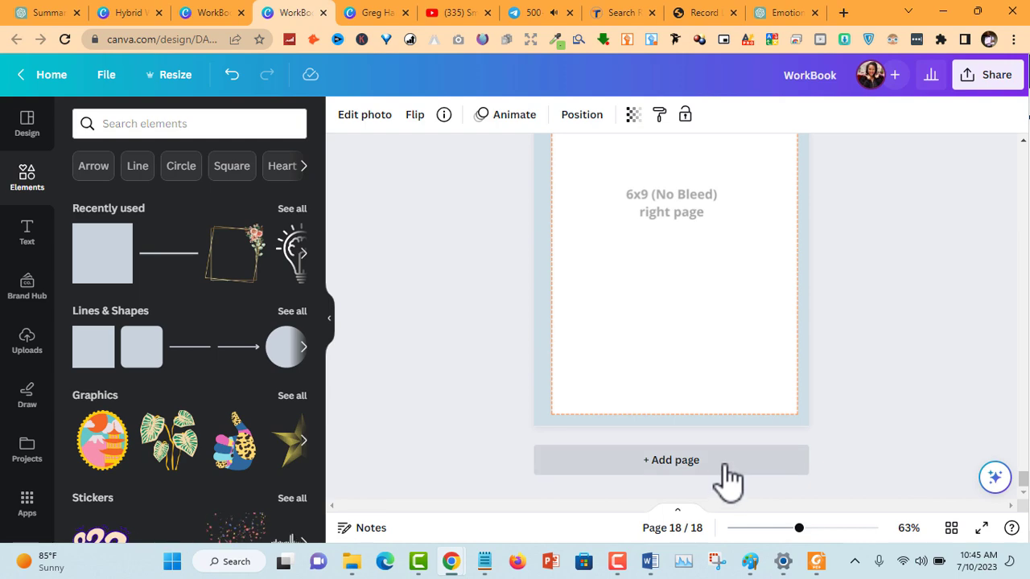
{"action": "left_click", "coordinate": [728, 471]}
{"action": "key", "text": "ctrl+v"}
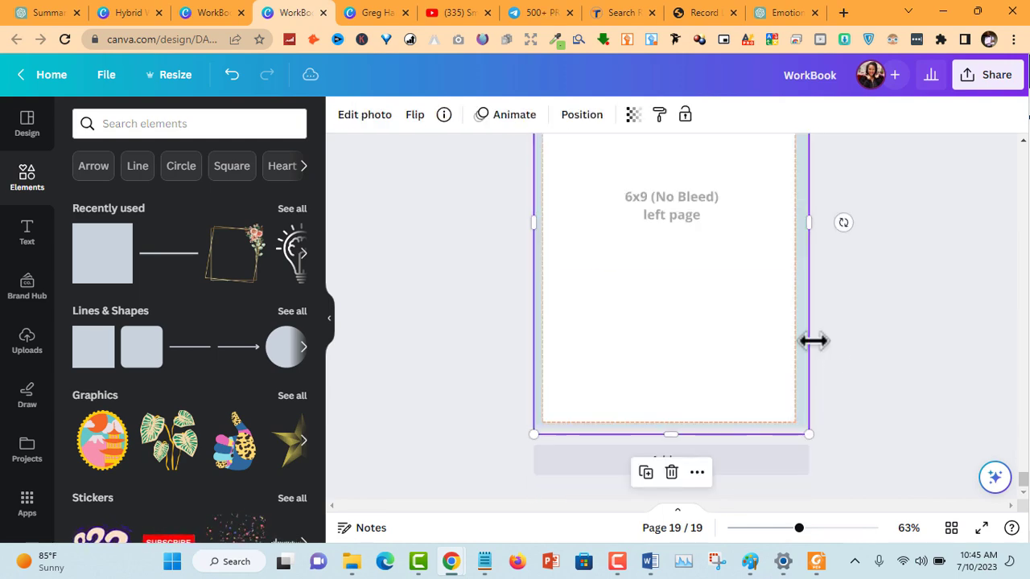
Copy the black banner from page 15 and paste it onto page 17.
{"action": "scroll", "coordinate": [868, 318], "scroll_direction": "up", "scroll_amount": 11}
{"action": "scroll", "coordinate": [869, 315], "scroll_direction": "up", "scroll_amount": 5}
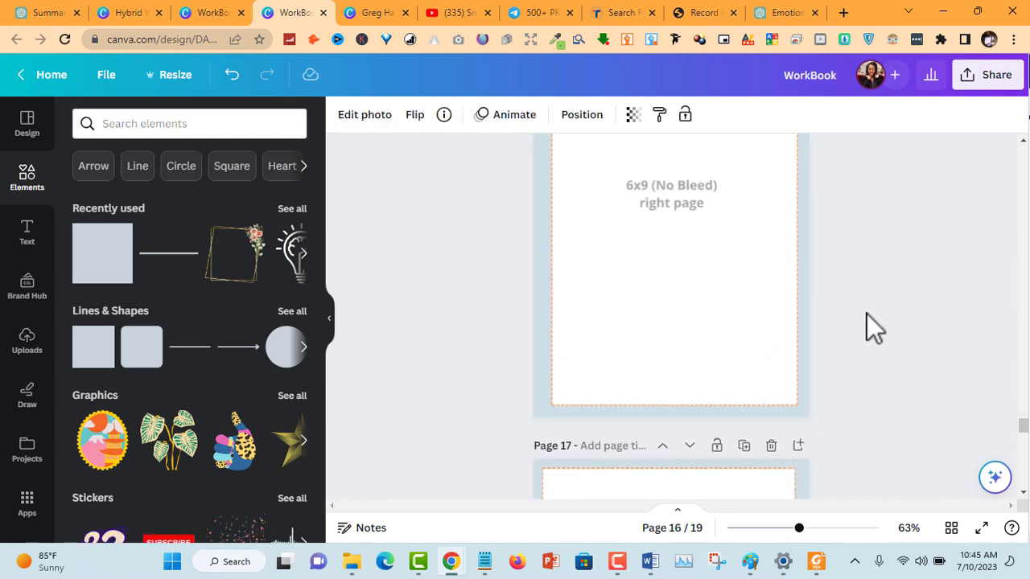
{"action": "scroll", "coordinate": [772, 303], "scroll_direction": "down", "scroll_amount": 10}
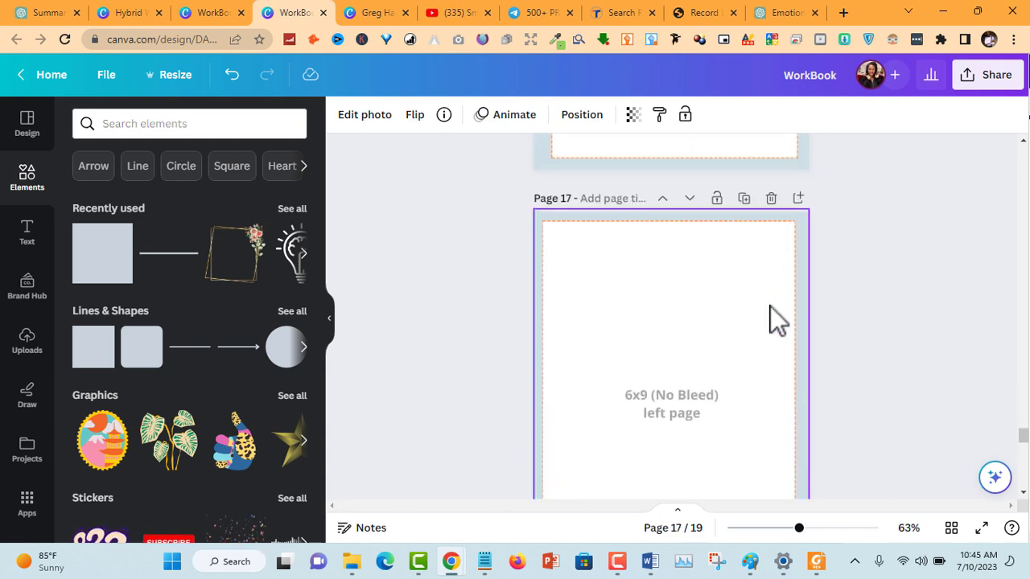
{"action": "scroll", "coordinate": [797, 198], "scroll_direction": "up", "scroll_amount": 13}
{"action": "scroll", "coordinate": [798, 198], "scroll_direction": "up", "scroll_amount": 3}
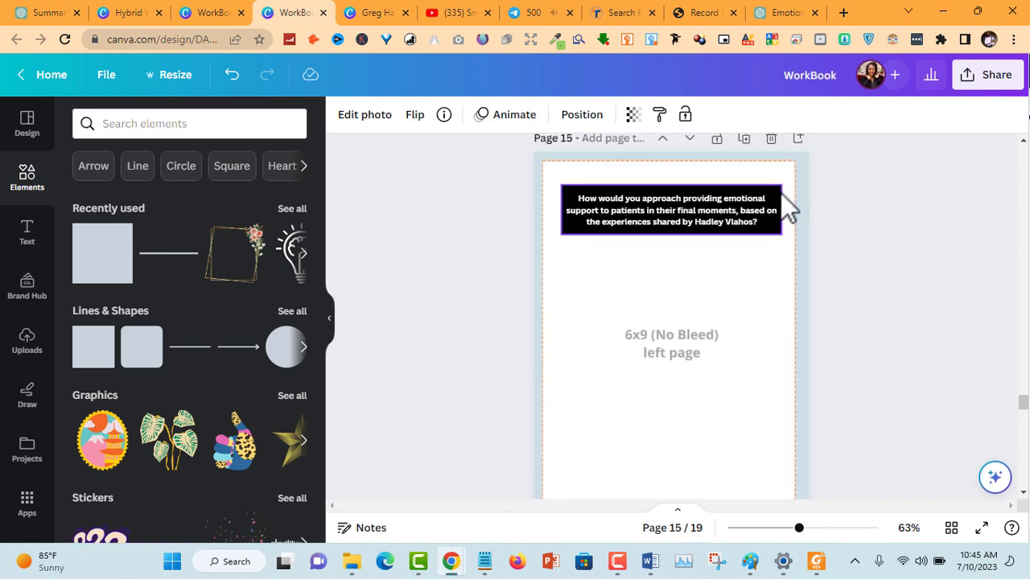
{"action": "left_click", "coordinate": [780, 195]}
{"action": "scroll", "coordinate": [849, 234], "scroll_direction": "down", "scroll_amount": 4}
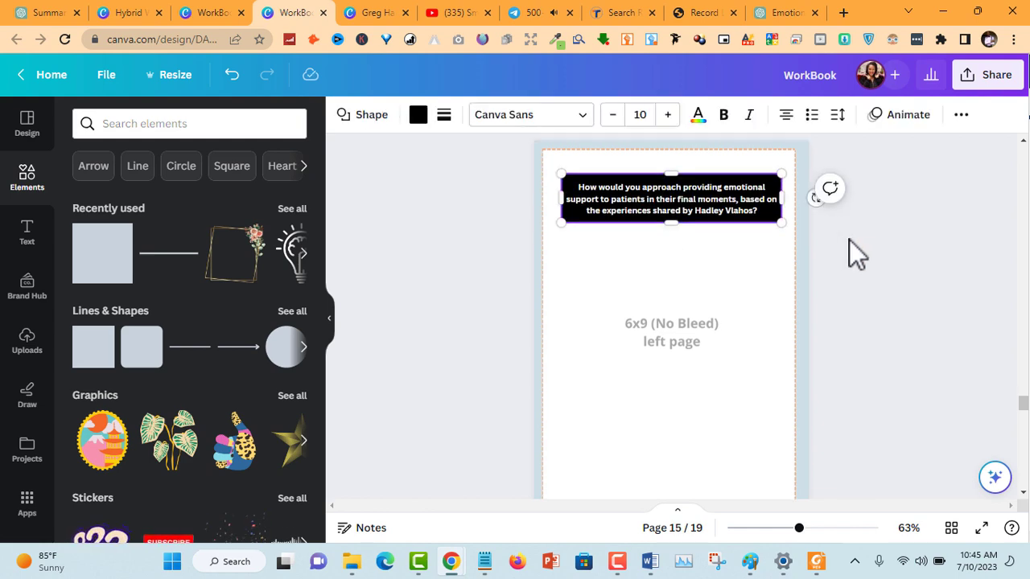
{"action": "scroll", "coordinate": [849, 251], "scroll_direction": "down", "scroll_amount": 5}
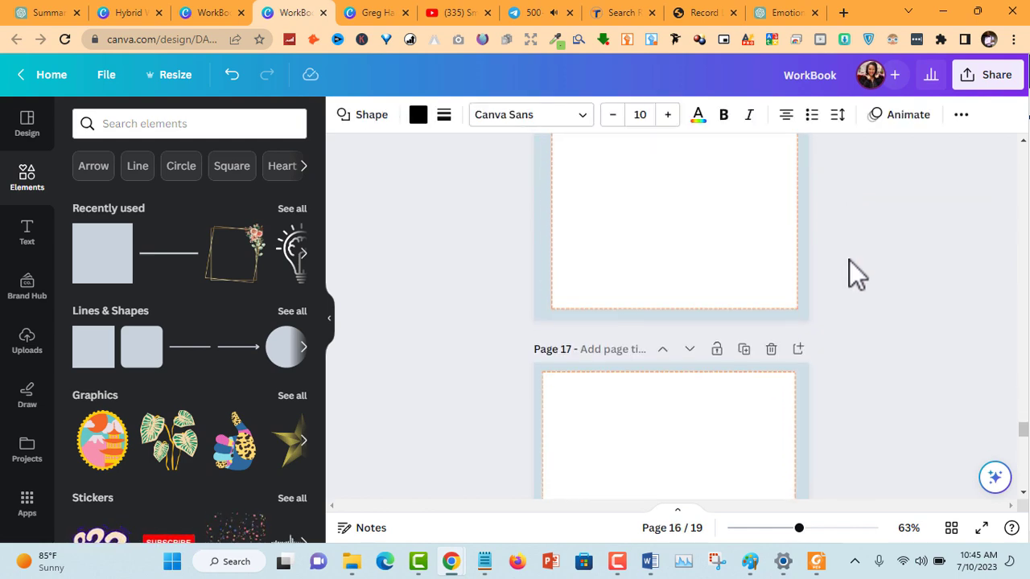
{"action": "left_click", "coordinate": [723, 251]}
{"action": "key", "text": "ctrl+v"}
{"action": "scroll", "coordinate": [803, 265], "scroll_direction": "up", "scroll_amount": 2}
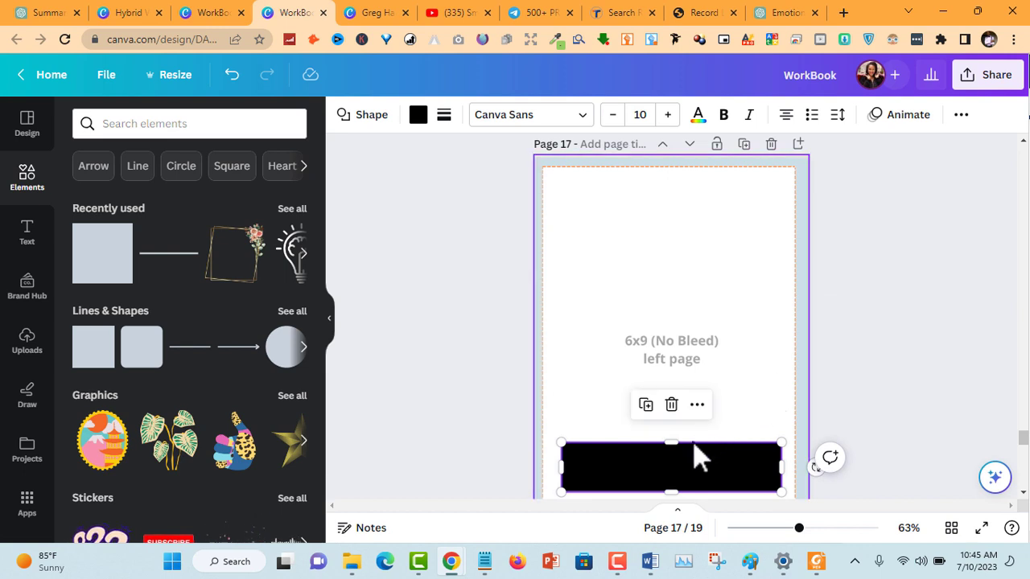
Make the black banner on page 17 taller, keeping its width.
{"action": "left_click_drag", "start_coordinate": [692, 459], "coordinate": [692, 443]}
{"action": "left_click", "coordinate": [721, 195]}
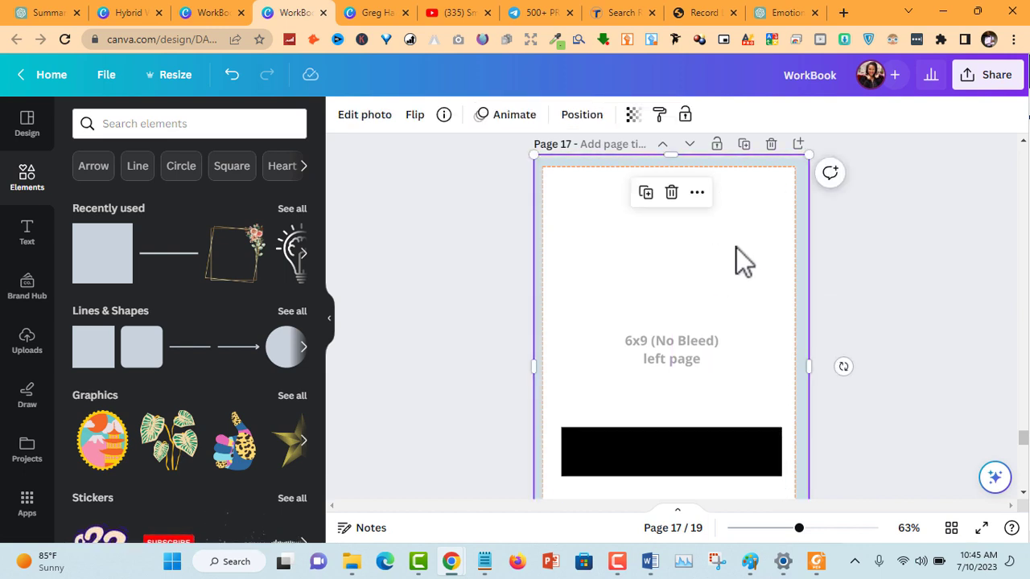
{"action": "left_click", "coordinate": [719, 465]}
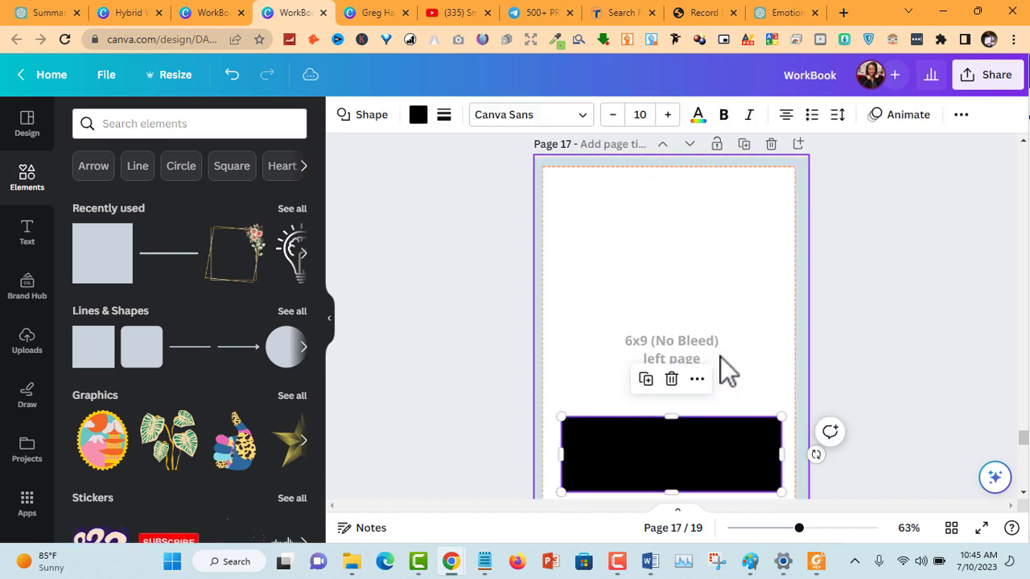
{"action": "scroll", "coordinate": [947, 352], "scroll_direction": "down", "scroll_amount": 3}
{"action": "scroll", "coordinate": [925, 341], "scroll_direction": "up", "scroll_amount": 2}
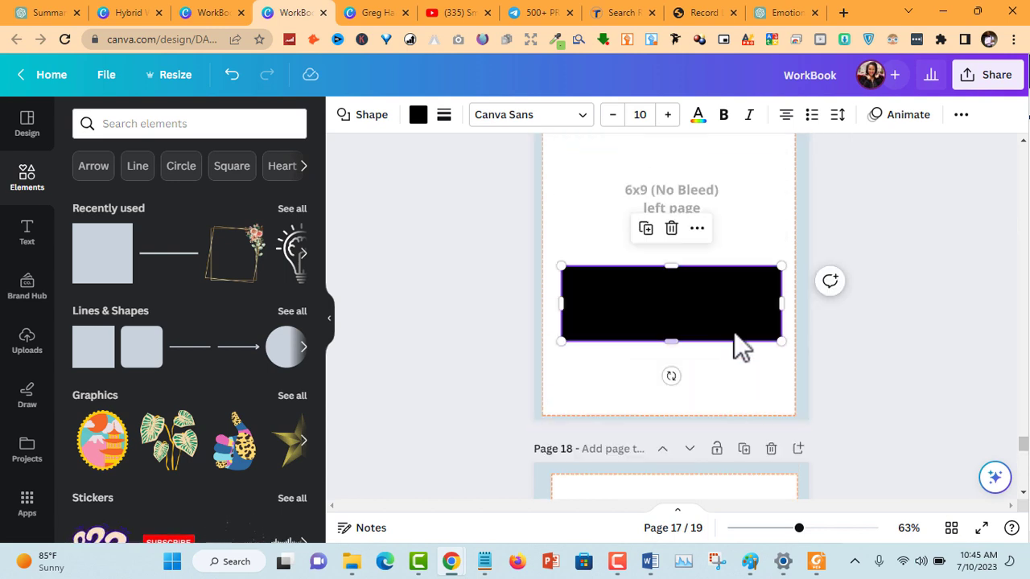
Move the black banner to the top of page 17 within the margins and reduce its height slightly.
{"action": "left_click", "coordinate": [742, 255]}
{"action": "left_click_drag", "start_coordinate": [742, 311], "coordinate": [757, 168]}
{"action": "scroll", "coordinate": [845, 265], "scroll_direction": "up", "scroll_amount": 3}
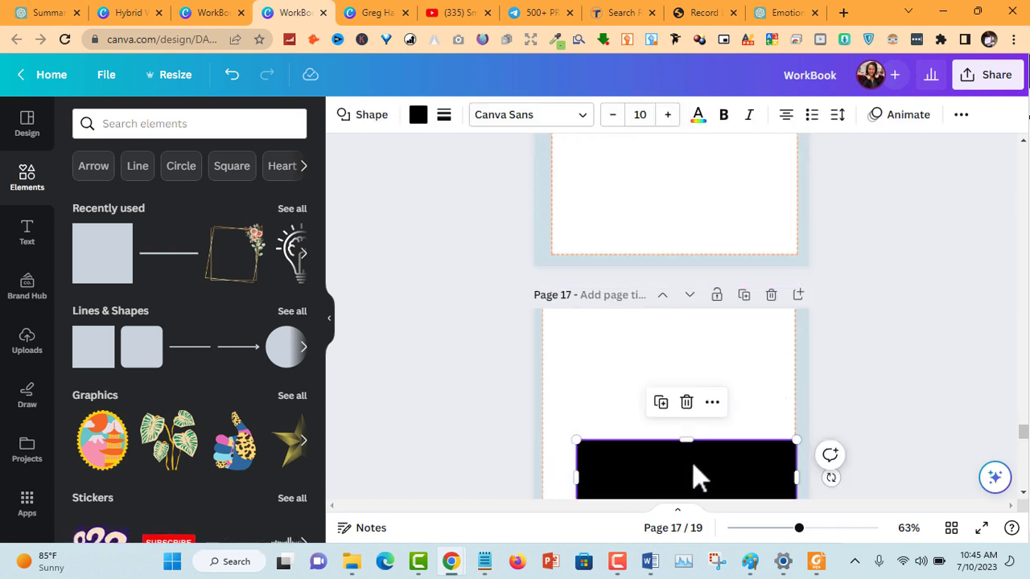
{"action": "left_click_drag", "start_coordinate": [697, 477], "coordinate": [678, 342]}
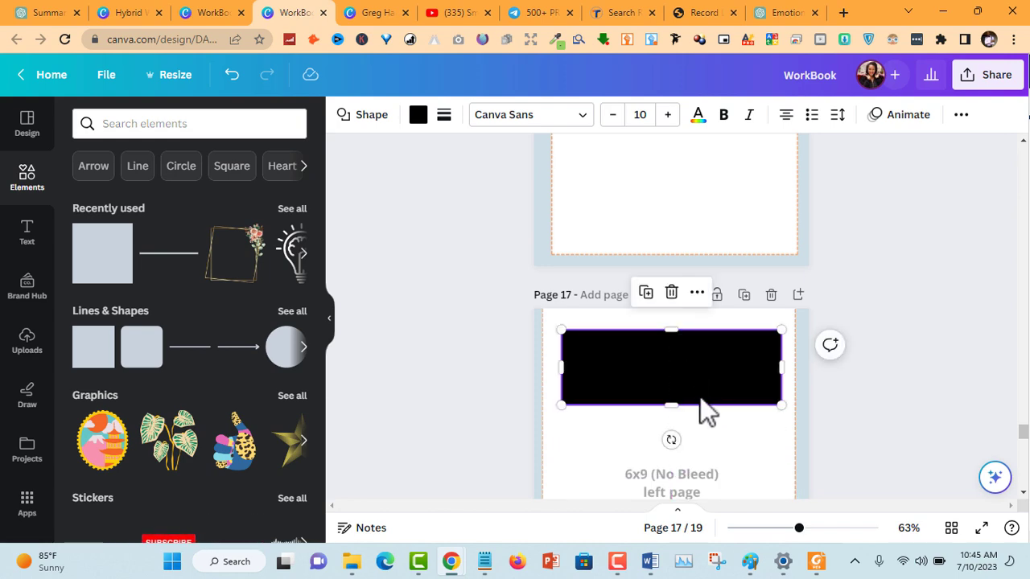
{"action": "left_click_drag", "start_coordinate": [672, 405], "coordinate": [672, 385]}
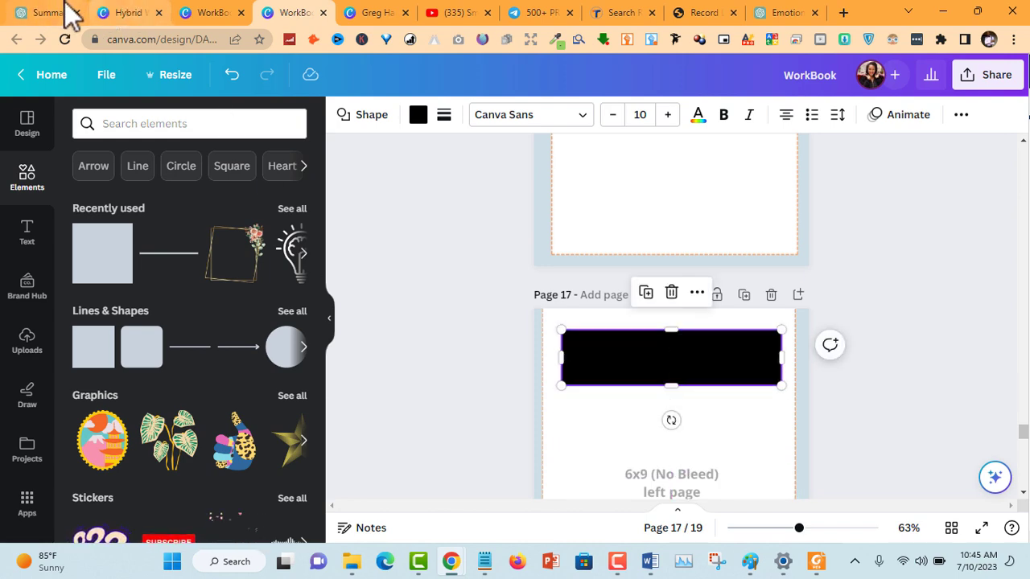
In ChatGPT, copy prompt 2, "Reflect on a time when you experienced the 'in-between' period in your own life...", from the 50-prompt list.
{"action": "left_click", "coordinate": [68, 14]}
{"action": "scroll", "coordinate": [509, 258], "scroll_direction": "down", "scroll_amount": 1}
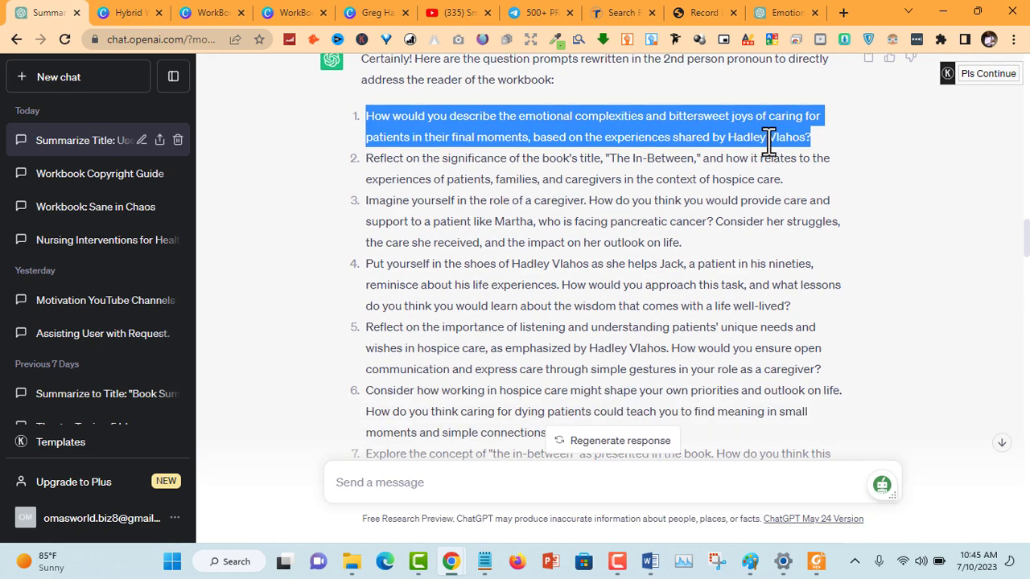
{"action": "scroll", "coordinate": [724, 226], "scroll_direction": "down", "scroll_amount": 10}
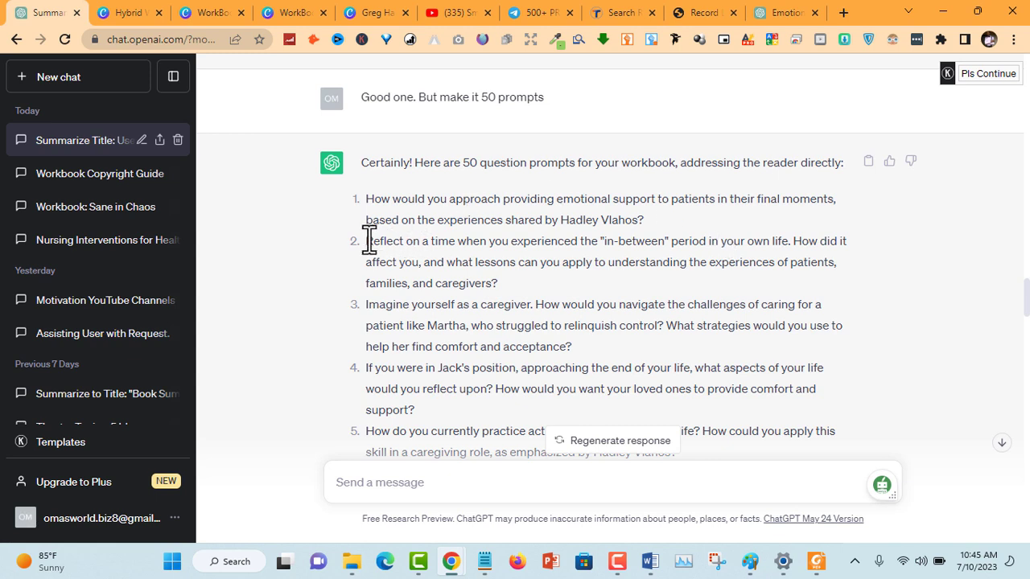
{"action": "left_click_drag", "start_coordinate": [367, 241], "coordinate": [501, 286]}
{"action": "key", "text": "ctrl+c"}
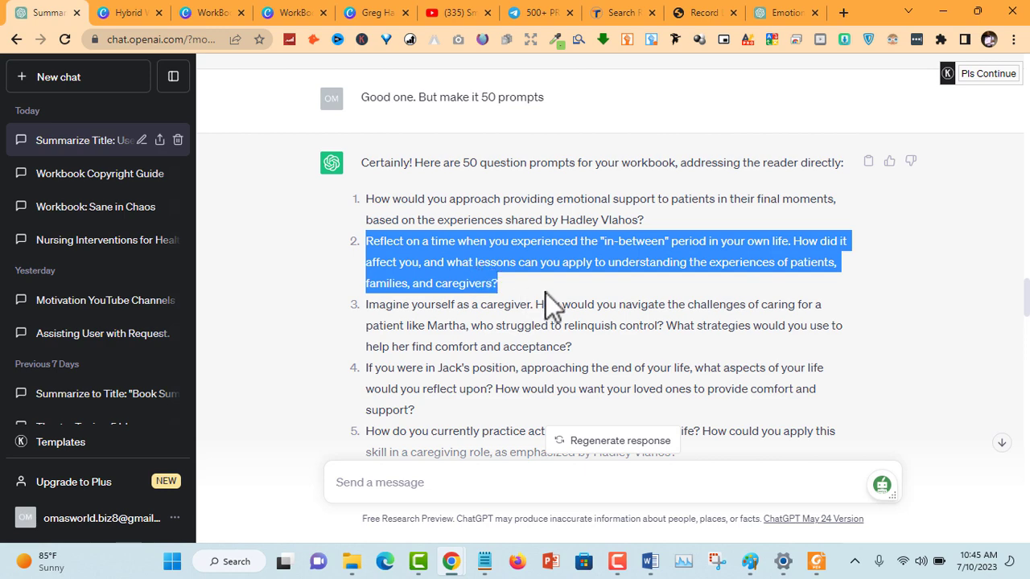
Switch back to the Canva WorkBook design and compare page 17's empty banner with the question banner on page 16.
{"action": "left_click", "coordinate": [306, 12]}
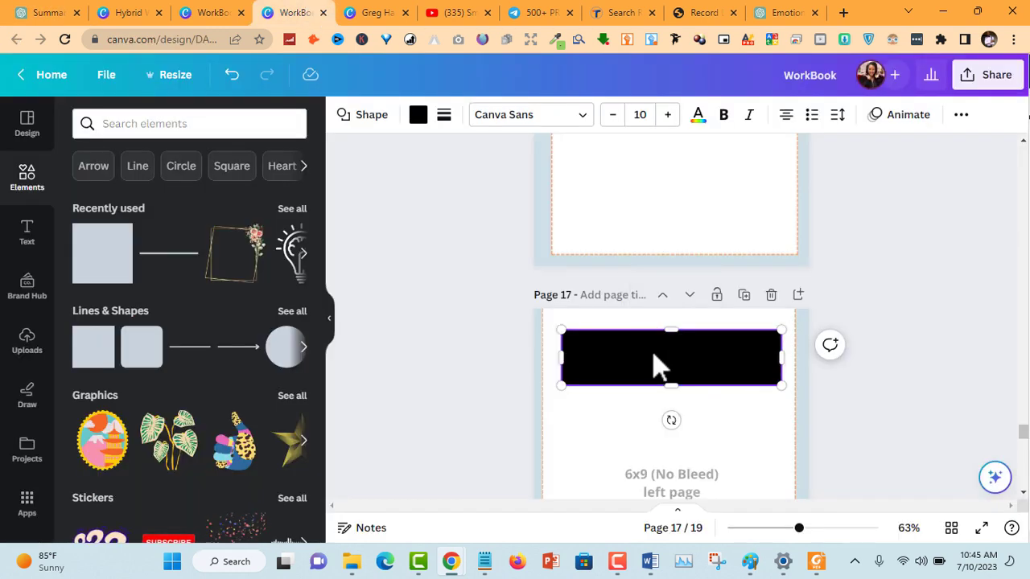
{"action": "mouse_move", "coordinate": [656, 366]}
{"action": "left_mouse_down"}
{"action": "mouse_move", "coordinate": [650, 384]}
{"action": "mouse_move", "coordinate": [648, 349]}
{"action": "left_mouse_up"}
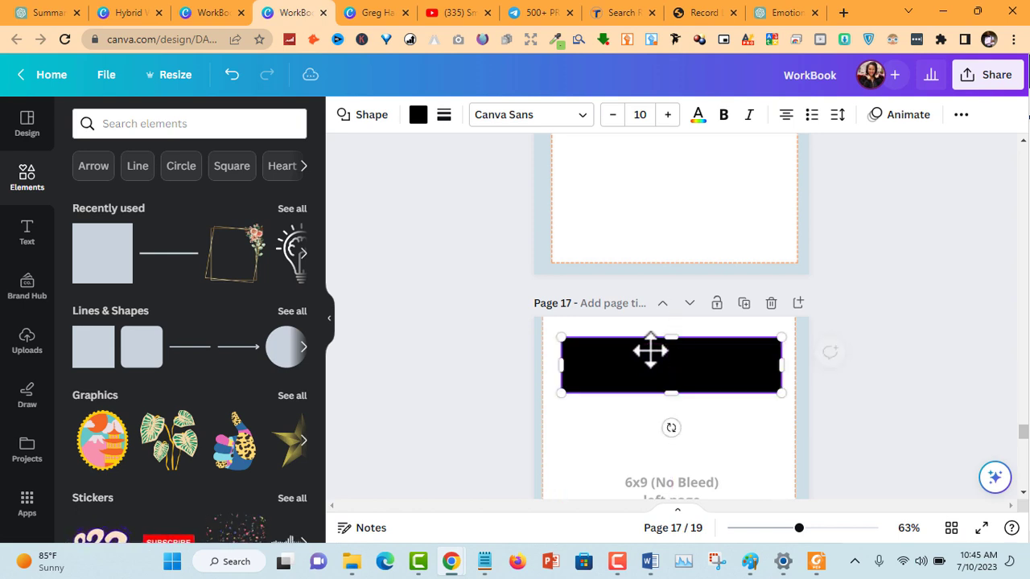
{"action": "scroll", "coordinate": [740, 169], "scroll_direction": "up", "scroll_amount": 3}
{"action": "scroll", "coordinate": [737, 169], "scroll_direction": "down", "scroll_amount": 10}
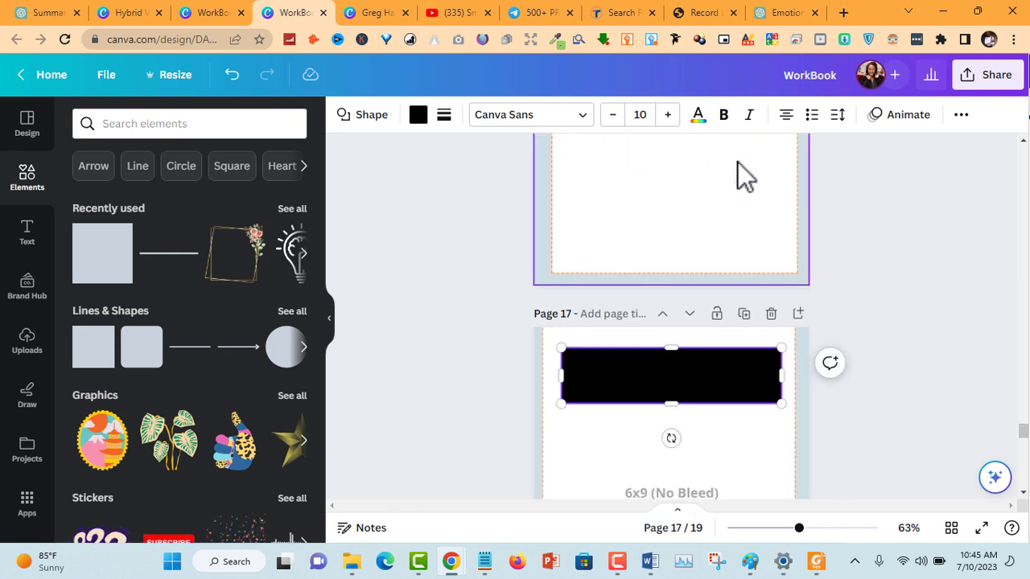
{"action": "scroll", "coordinate": [801, 278], "scroll_direction": "up", "scroll_amount": 5, "text": "ctrl"}
{"action": "scroll", "coordinate": [801, 275], "scroll_direction": "up", "scroll_amount": 5}
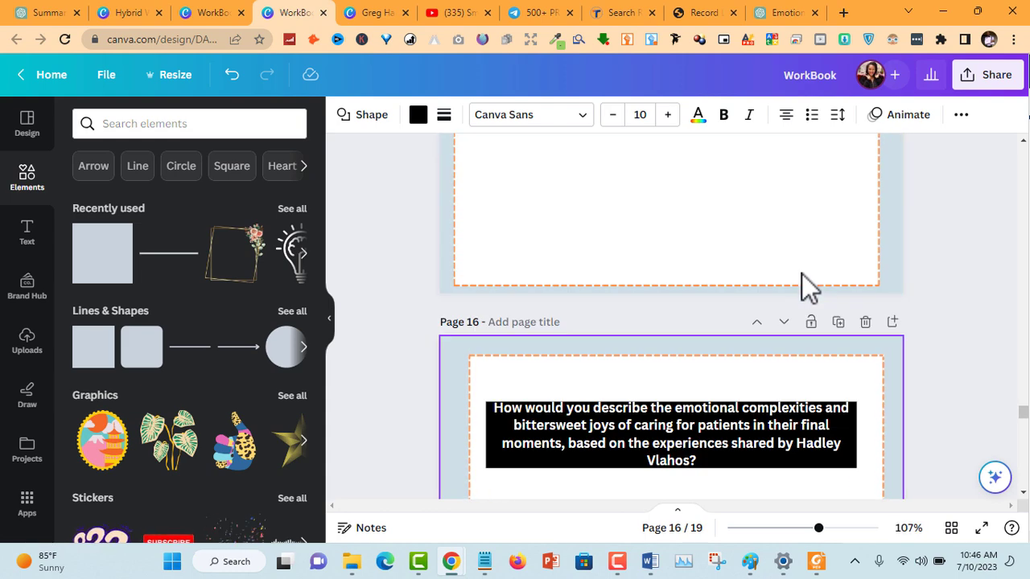
{"action": "scroll", "coordinate": [801, 275], "scroll_direction": "down", "scroll_amount": 4}
{"action": "scroll", "coordinate": [800, 282], "scroll_direction": "up", "scroll_amount": 4}
{"action": "scroll", "coordinate": [799, 282], "scroll_direction": "down", "scroll_amount": 4}
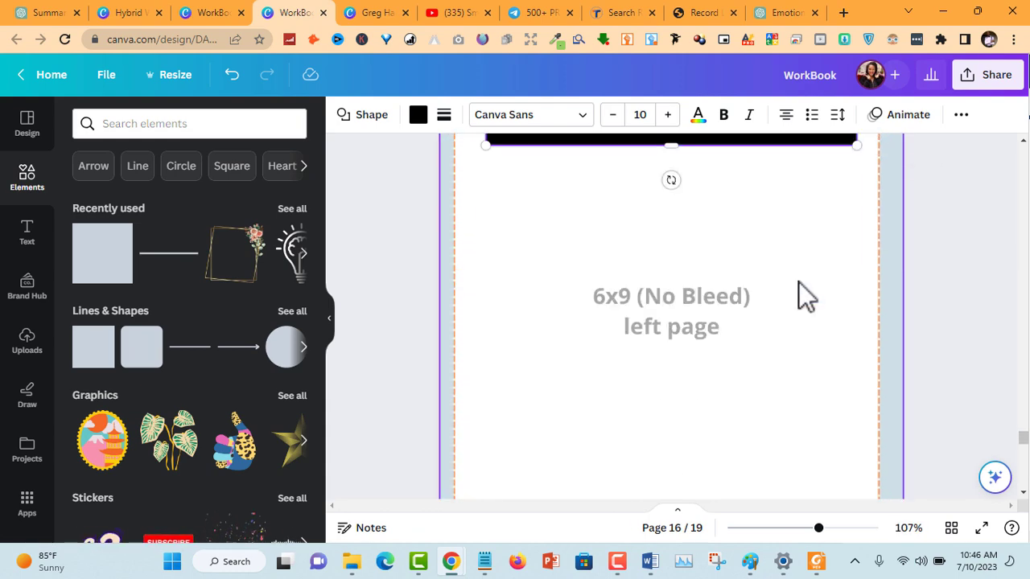
{"action": "scroll", "coordinate": [799, 282], "scroll_direction": "down", "scroll_amount": 3, "text": "ctrl"}
{"action": "scroll", "coordinate": [798, 282], "scroll_direction": "down", "scroll_amount": 5}
{"action": "scroll", "coordinate": [798, 283], "scroll_direction": "down", "scroll_amount": 3}
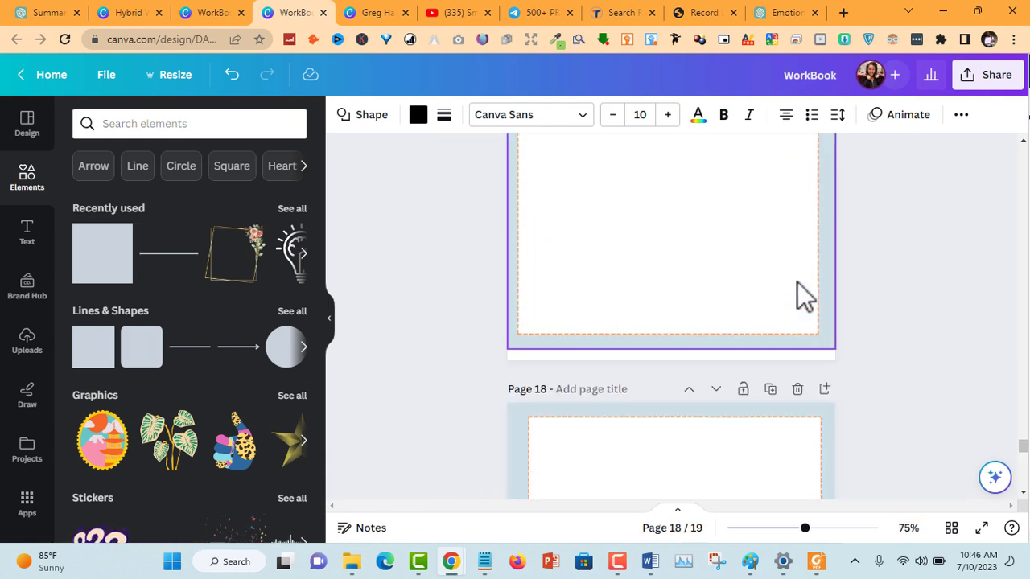
{"action": "scroll", "coordinate": [796, 284], "scroll_direction": "up", "scroll_amount": 10}
{"action": "left_click", "coordinate": [728, 334]}
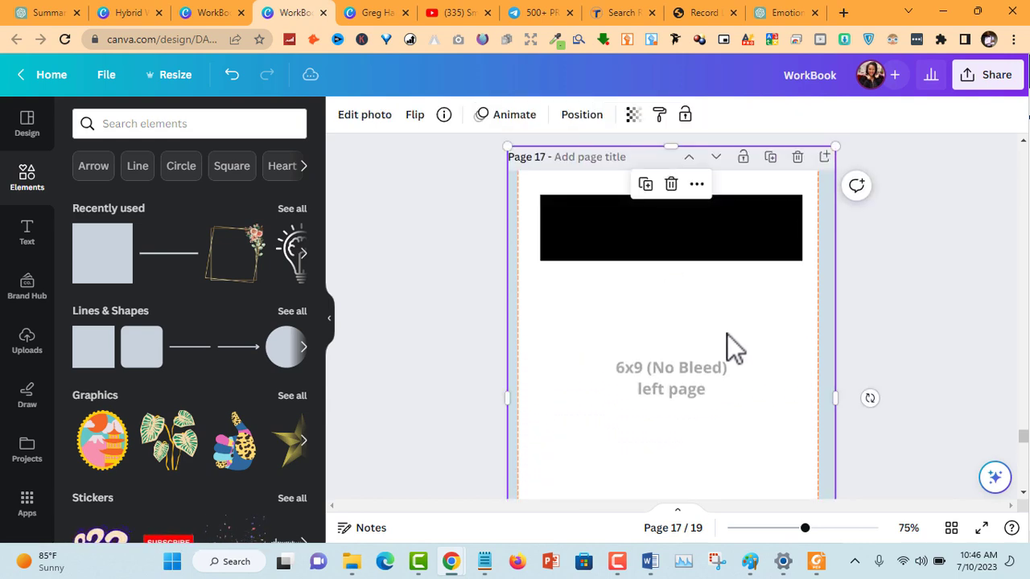
Paste the copied question about experiencing the "in-between" period onto page 17 as a text box.
{"action": "left_click", "coordinate": [55, 14]}
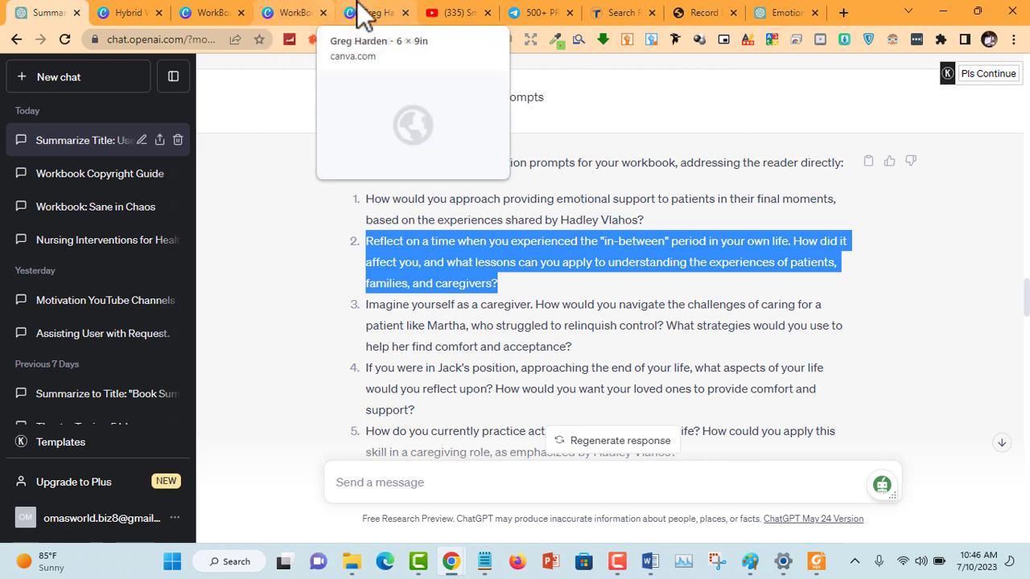
{"action": "left_click", "coordinate": [297, 12]}
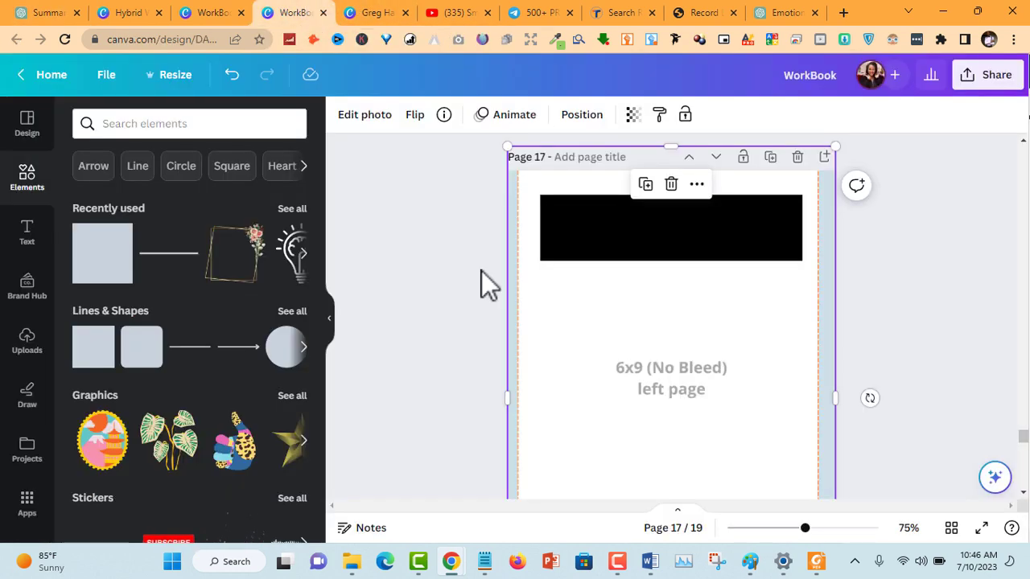
{"action": "left_click", "coordinate": [437, 269]}
{"action": "left_click", "coordinate": [626, 349]}
{"action": "key", "text": "ctrl+v"}
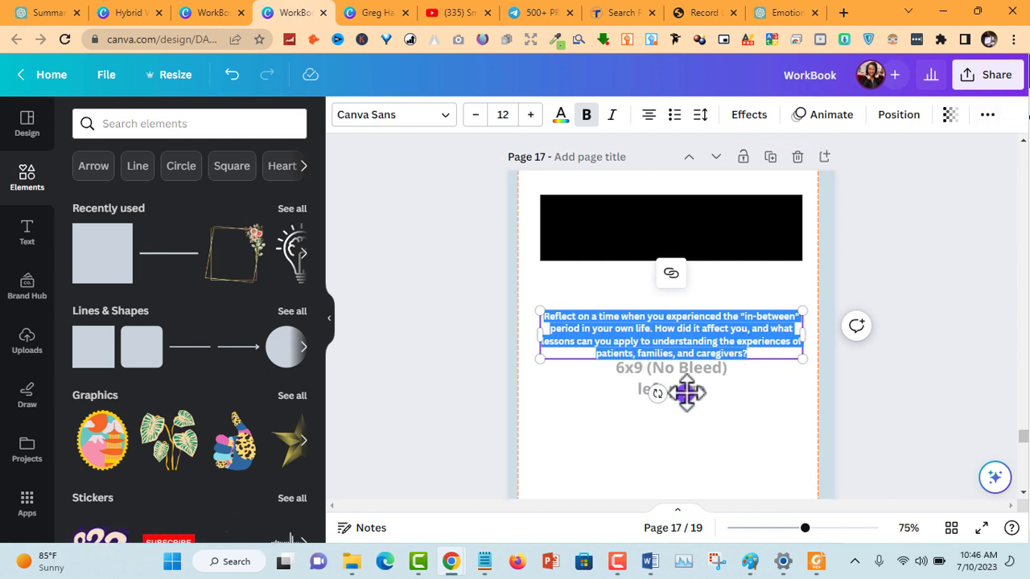
Move the pasted question onto page 17's black banner and change its text color to white.
{"action": "left_click_drag", "start_coordinate": [687, 393], "coordinate": [687, 283]}
{"action": "left_click", "coordinate": [560, 117]}
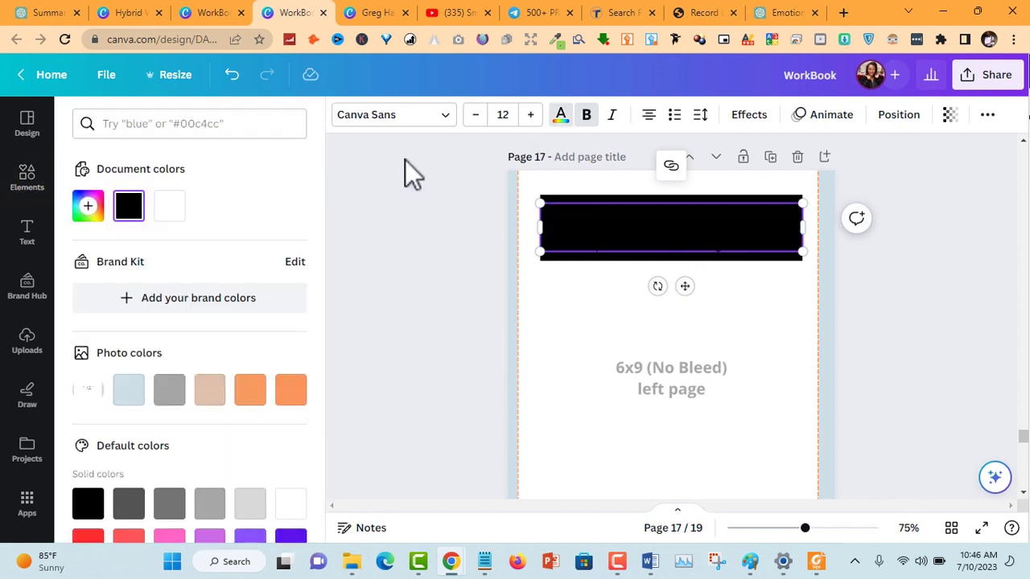
{"action": "left_click", "coordinate": [174, 206]}
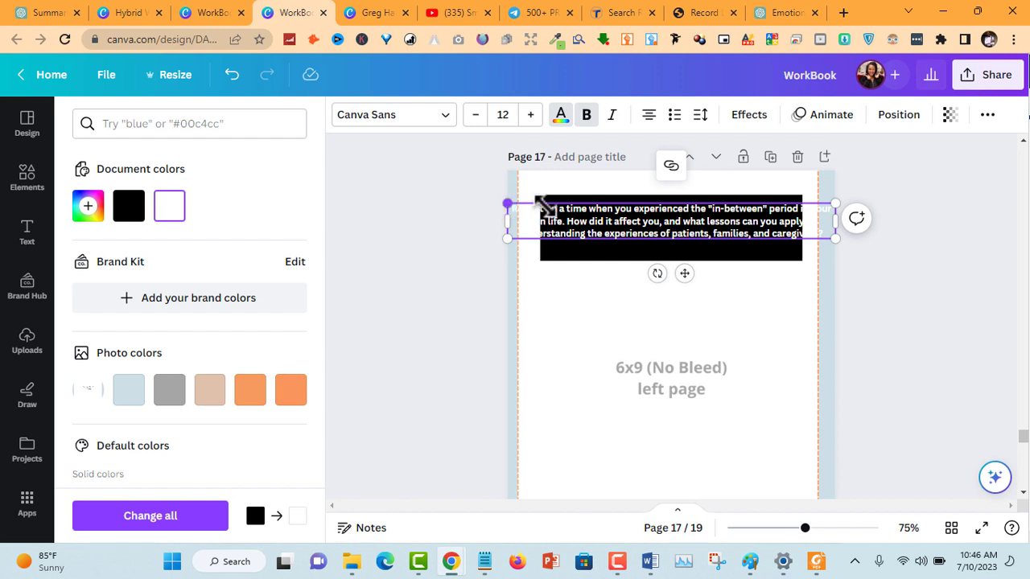
Scale the question text on page 17 to size 11.5 and center it within the black banner.
{"action": "left_click_drag", "start_coordinate": [546, 208], "coordinate": [599, 232]}
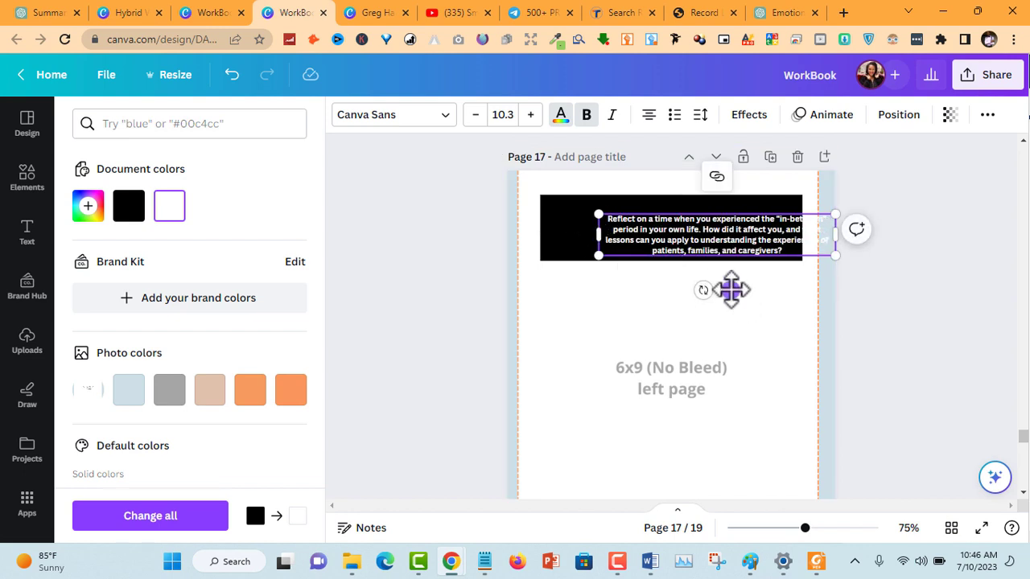
{"action": "left_click_drag", "start_coordinate": [729, 290], "coordinate": [683, 279]}
{"action": "left_click_drag", "start_coordinate": [789, 245], "coordinate": [819, 273]}
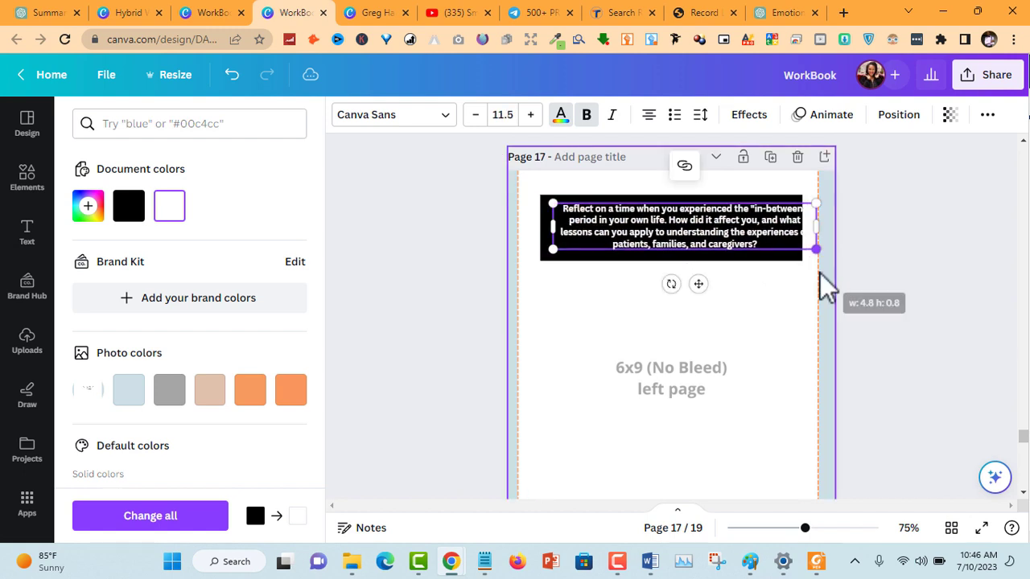
{"action": "left_click_drag", "start_coordinate": [698, 287], "coordinate": [684, 289]}
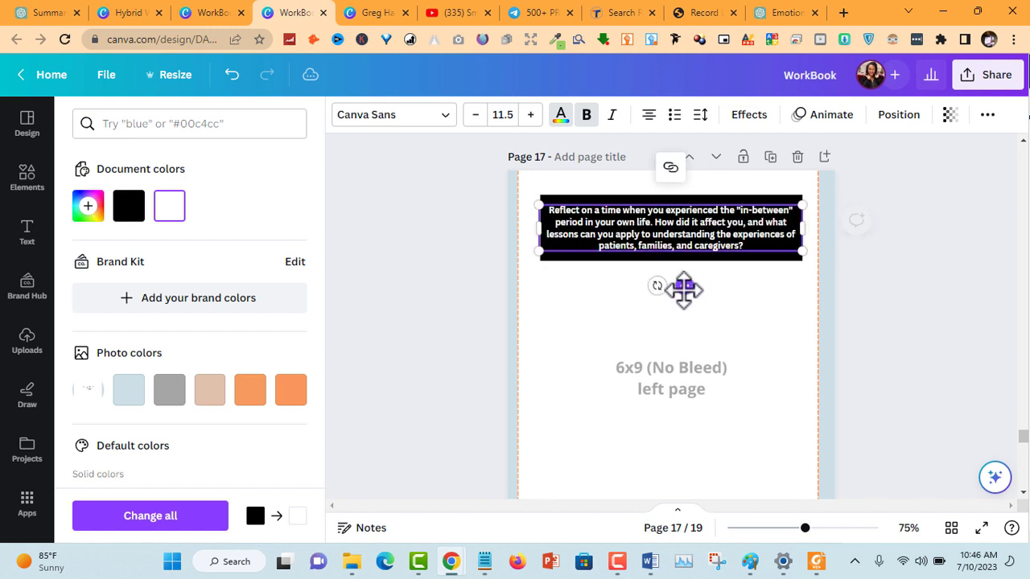
{"action": "left_click", "coordinate": [891, 250]}
{"action": "left_click", "coordinate": [891, 250]}
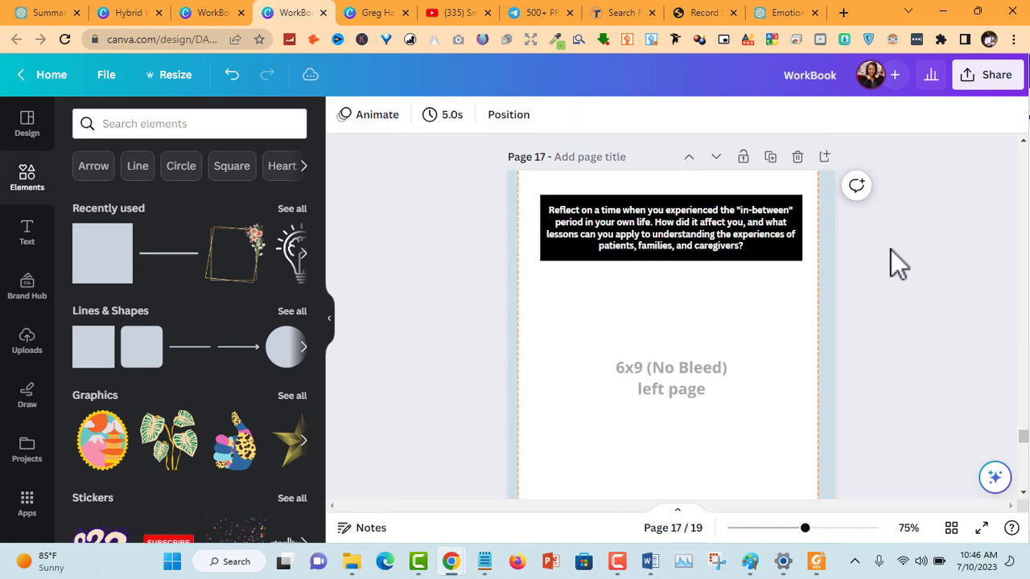
Review the question banners on pages 15 to 17 and the empty page 18.
{"action": "scroll", "coordinate": [897, 196], "scroll_direction": "up", "scroll_amount": 10}
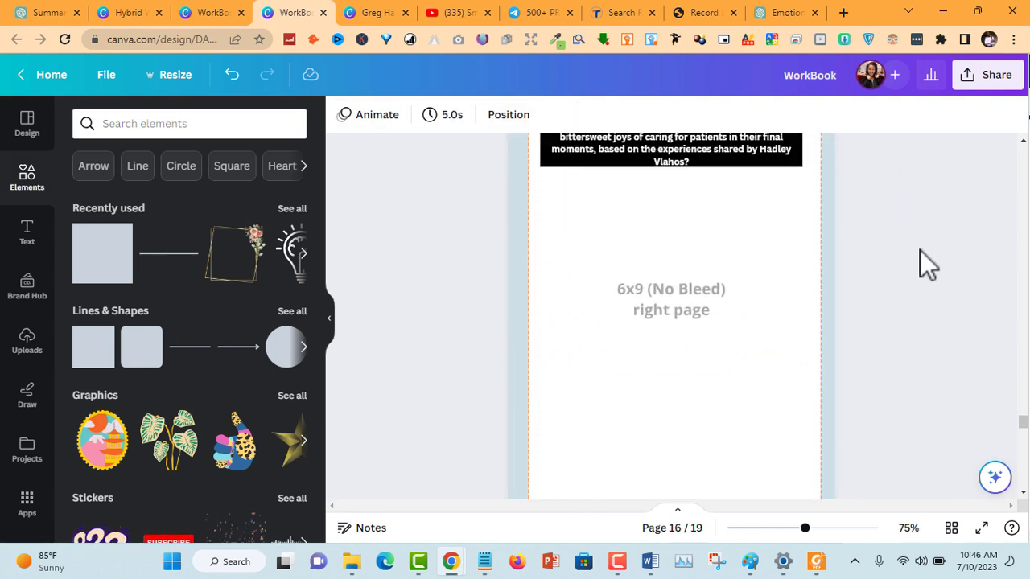
{"action": "scroll", "coordinate": [920, 243], "scroll_direction": "up", "scroll_amount": 3}
{"action": "scroll", "coordinate": [920, 240], "scroll_direction": "down", "scroll_amount": 6}
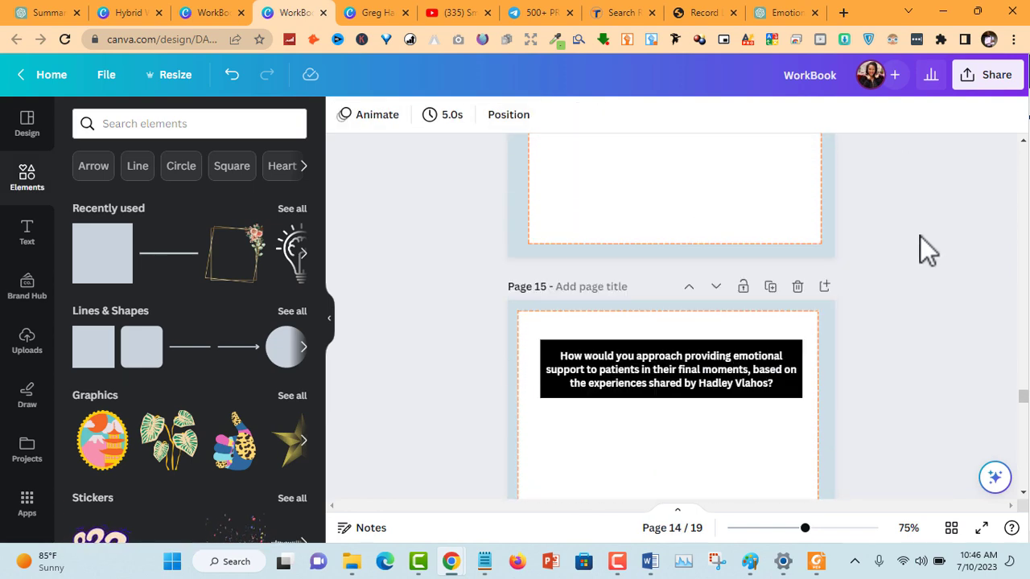
{"action": "scroll", "coordinate": [919, 235], "scroll_direction": "down", "scroll_amount": 9}
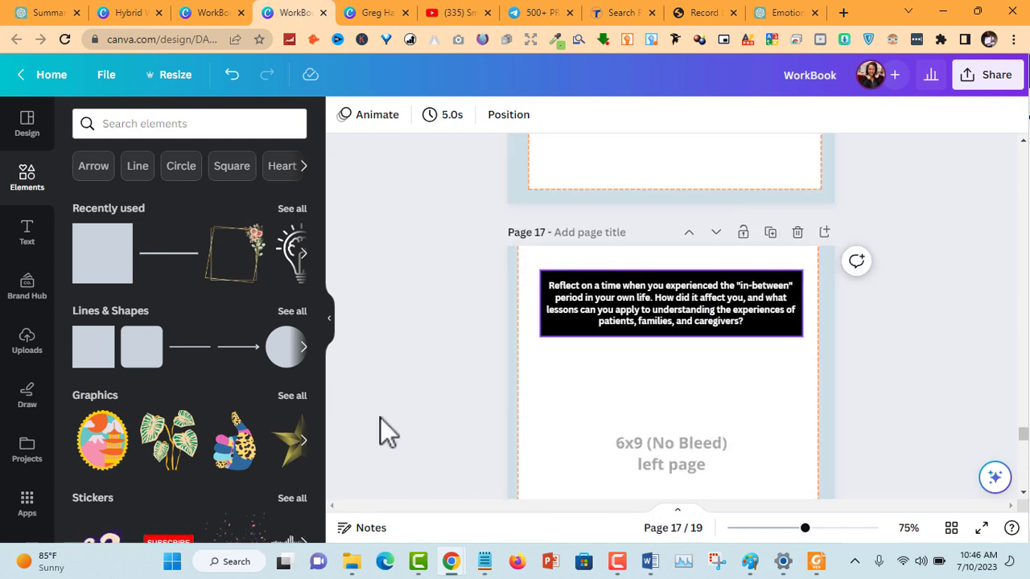
{"action": "scroll", "coordinate": [793, 297], "scroll_direction": "down", "scroll_amount": 5}
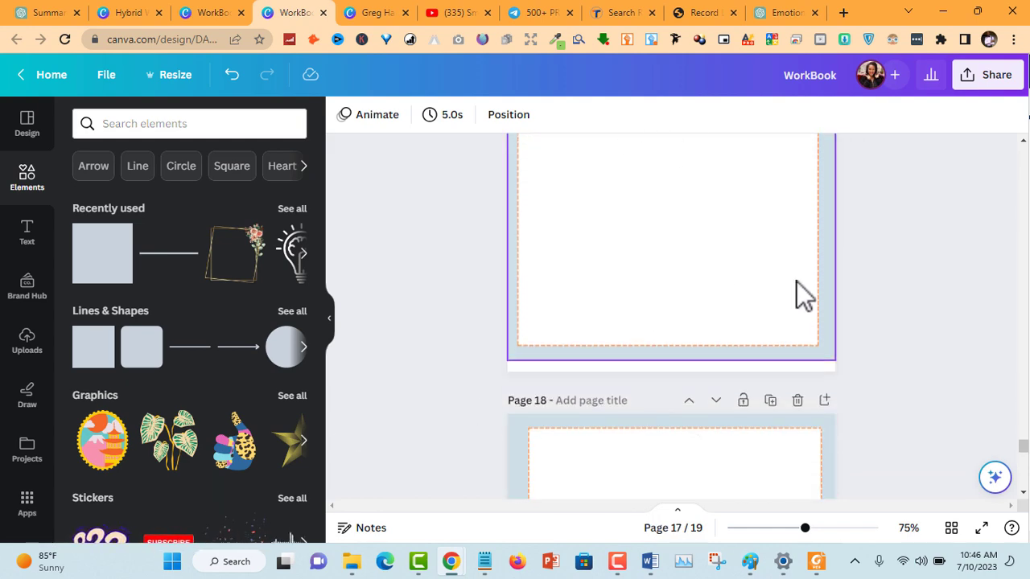
{"action": "scroll", "coordinate": [724, 294], "scroll_direction": "down", "scroll_amount": 3}
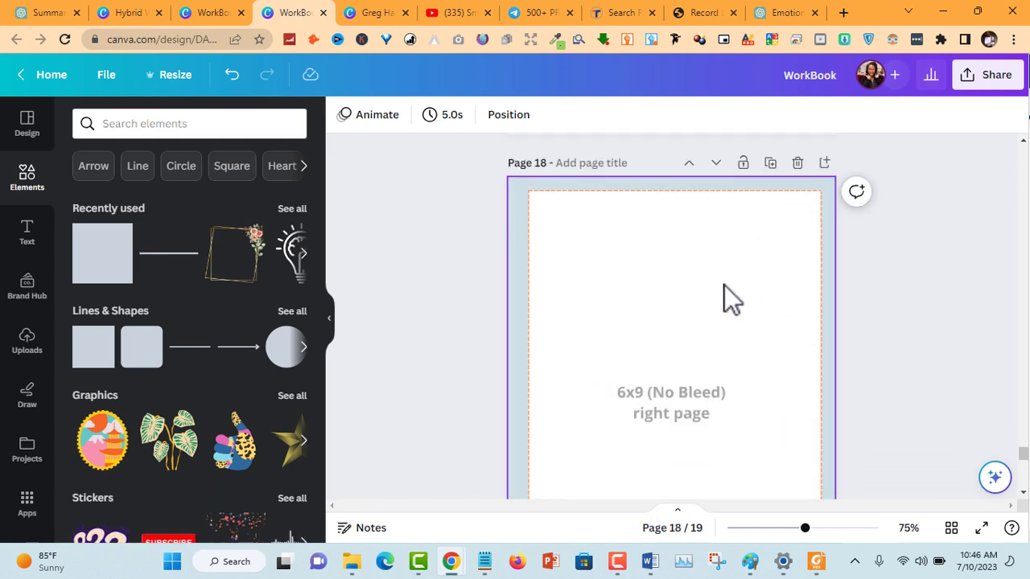
Open the "WorkBook (6 × 9 in) duplicate" design and examine the quote text on its page 17.
{"action": "left_click", "coordinate": [212, 12]}
{"action": "scroll", "coordinate": [722, 302], "scroll_direction": "down", "scroll_amount": 8}
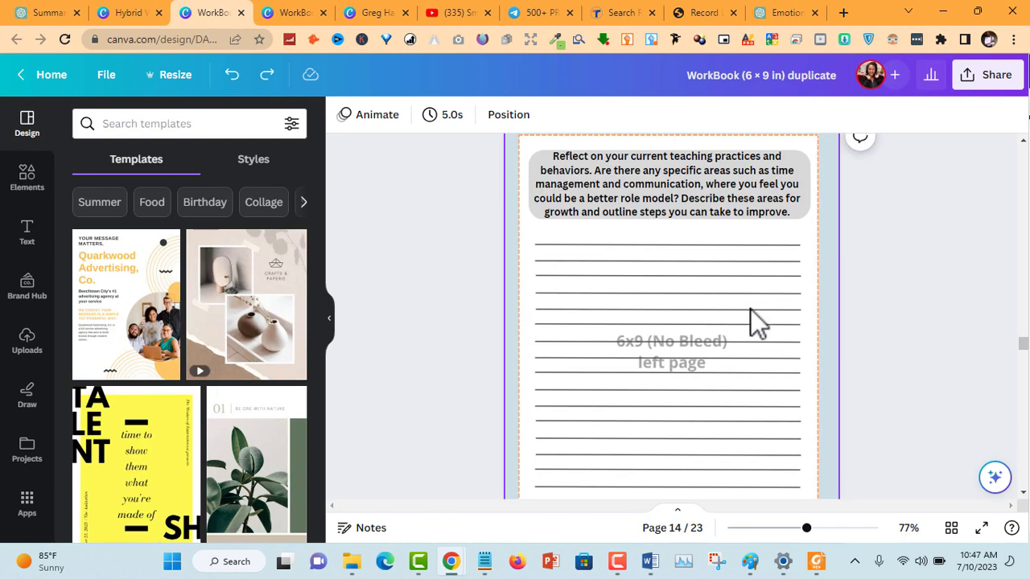
{"action": "scroll", "coordinate": [752, 322], "scroll_direction": "down", "scroll_amount": 12}
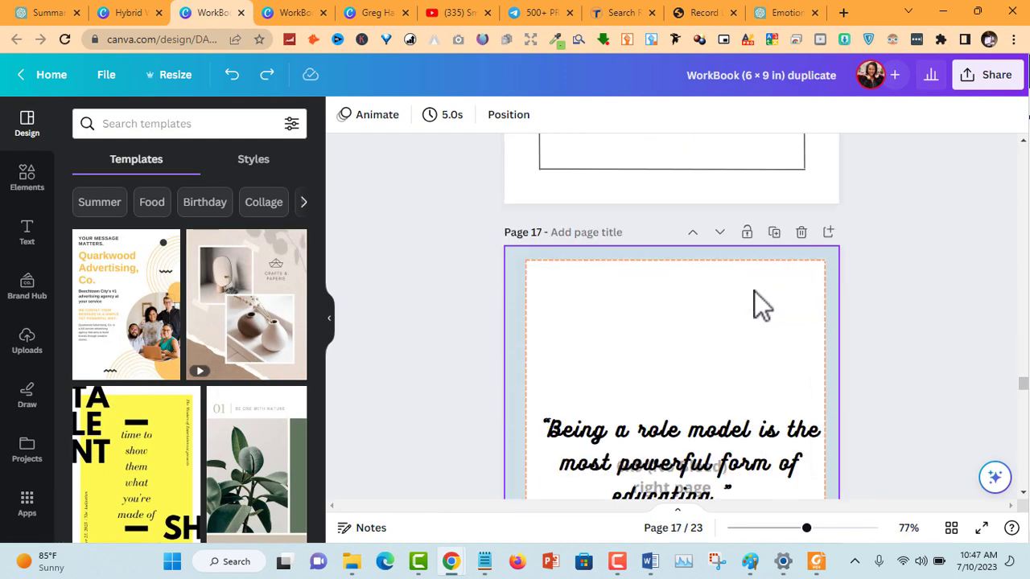
{"action": "left_click", "coordinate": [681, 285]}
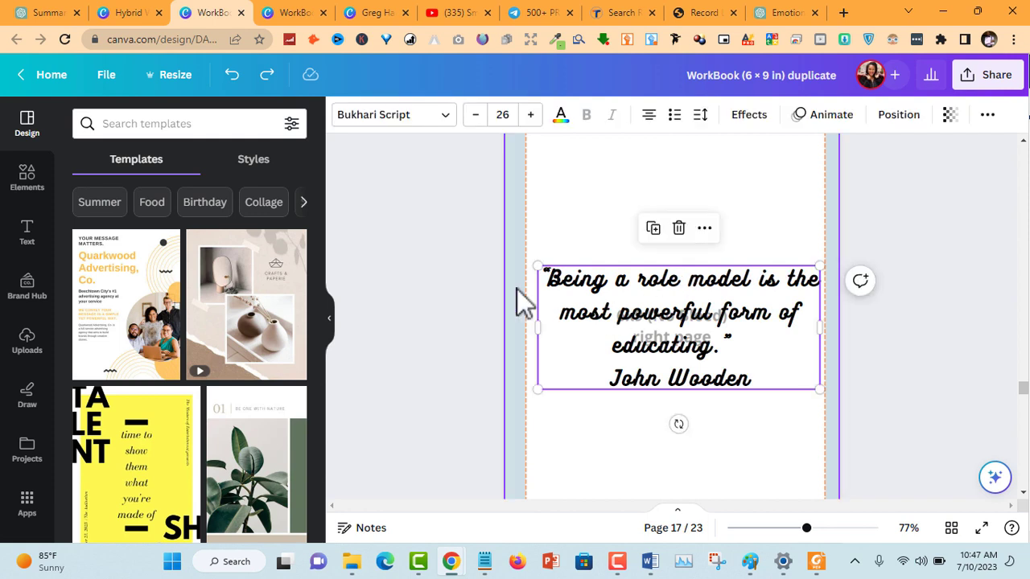
{"action": "left_click", "coordinate": [576, 276]}
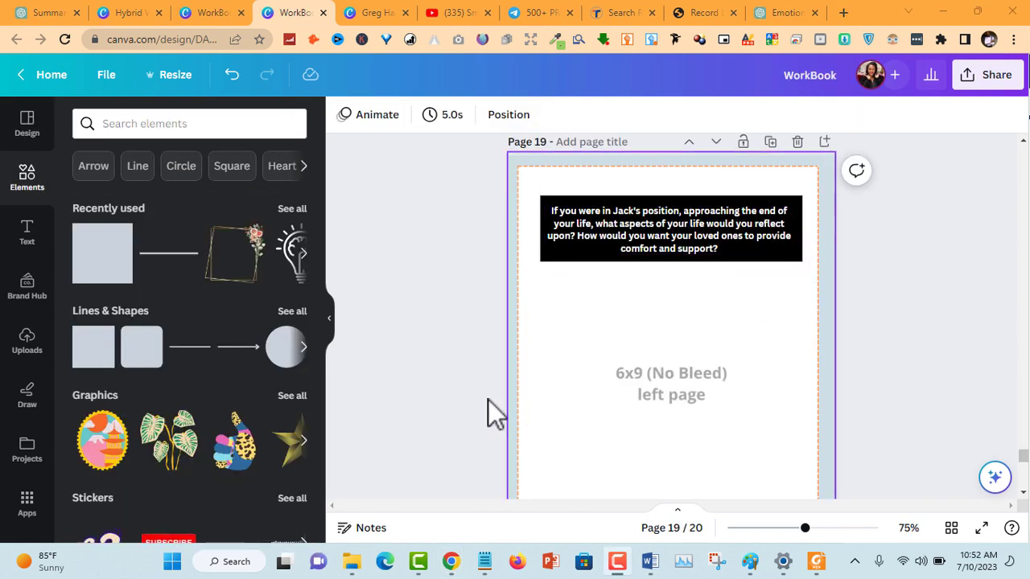
Switch to the ChatGPT book summary chat and submit the prompt "Generate 20 quotes with the author base on this title".
{"action": "scroll", "coordinate": [676, 418], "scroll_direction": "down", "scroll_amount": 3}
{"action": "left_click", "coordinate": [680, 448]}
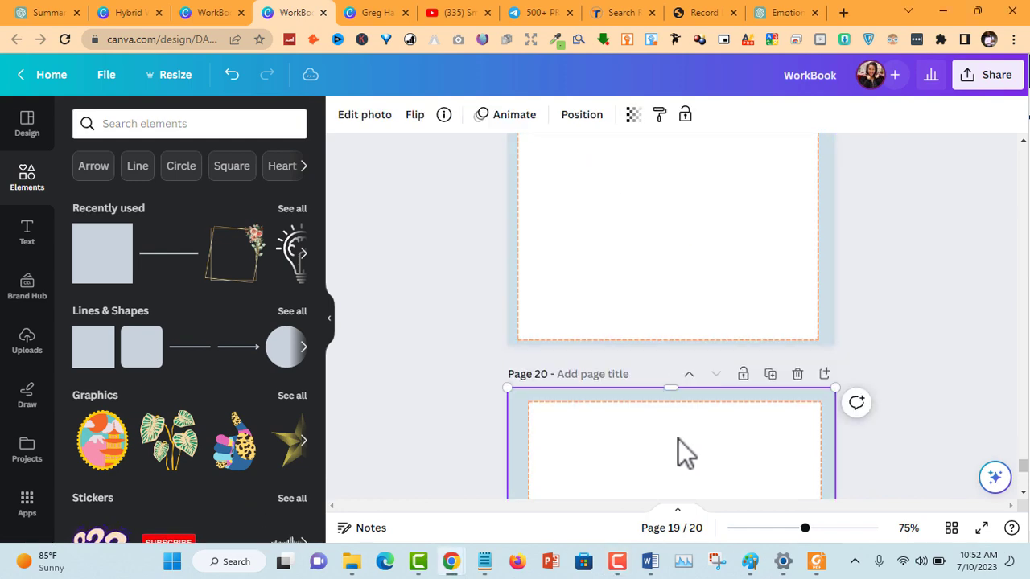
{"action": "scroll", "coordinate": [678, 439], "scroll_direction": "down", "scroll_amount": 3}
{"action": "left_click", "coordinate": [25, 7]}
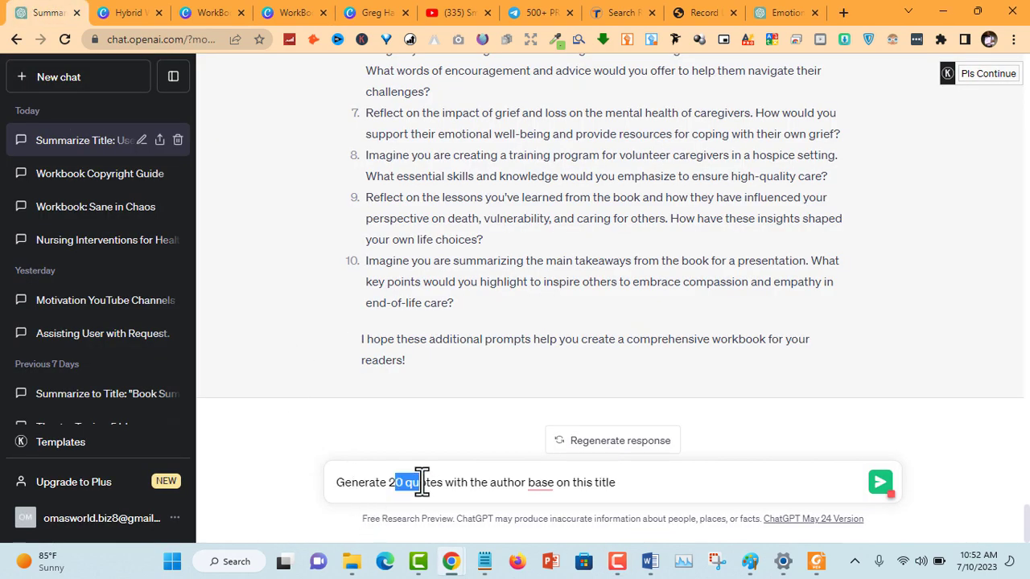
{"action": "key", "text": "ctrl+a"}
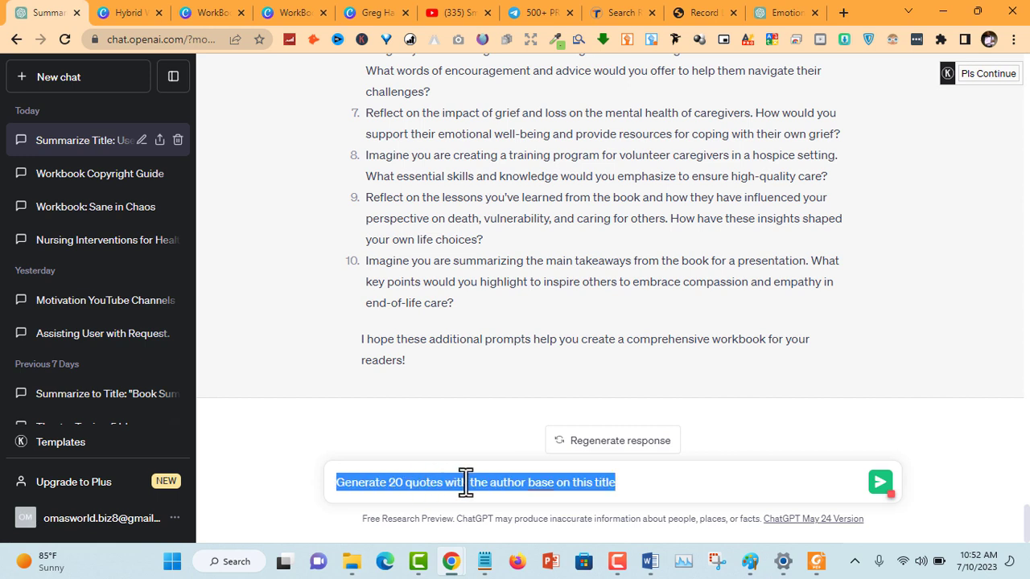
{"action": "key", "text": "F9"}
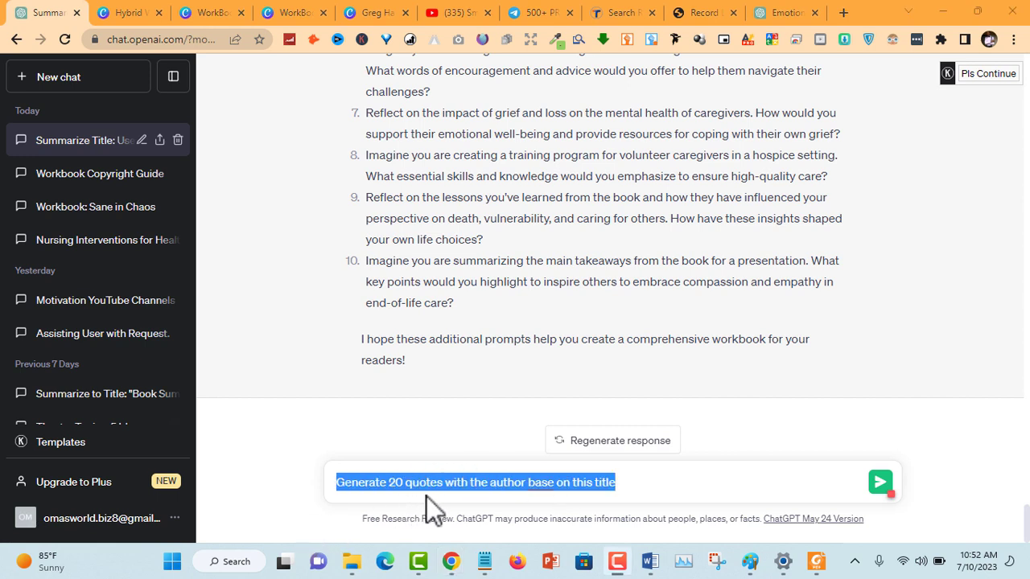
{"action": "left_click", "coordinate": [634, 482]}
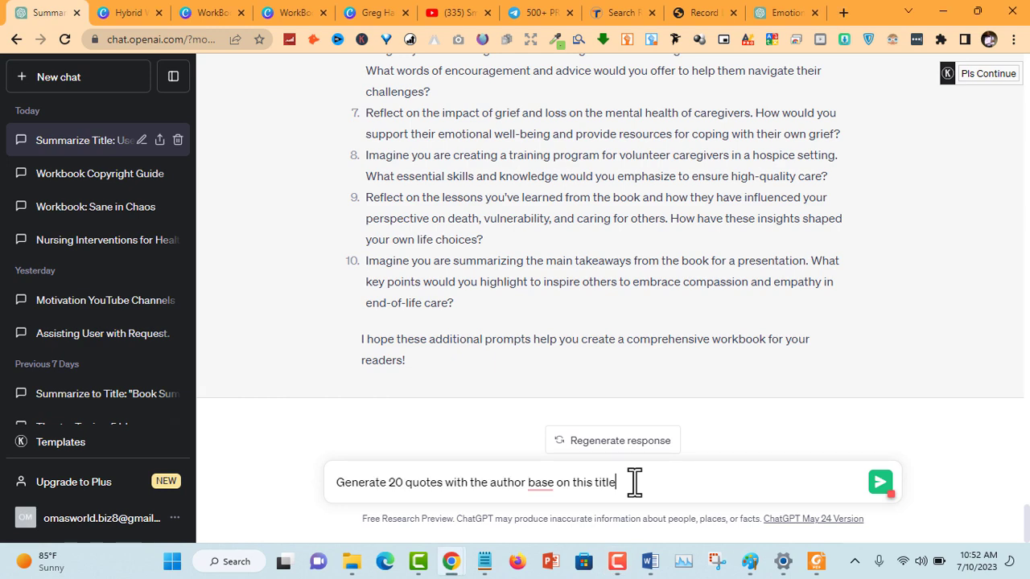
{"action": "key", "text": "Return"}
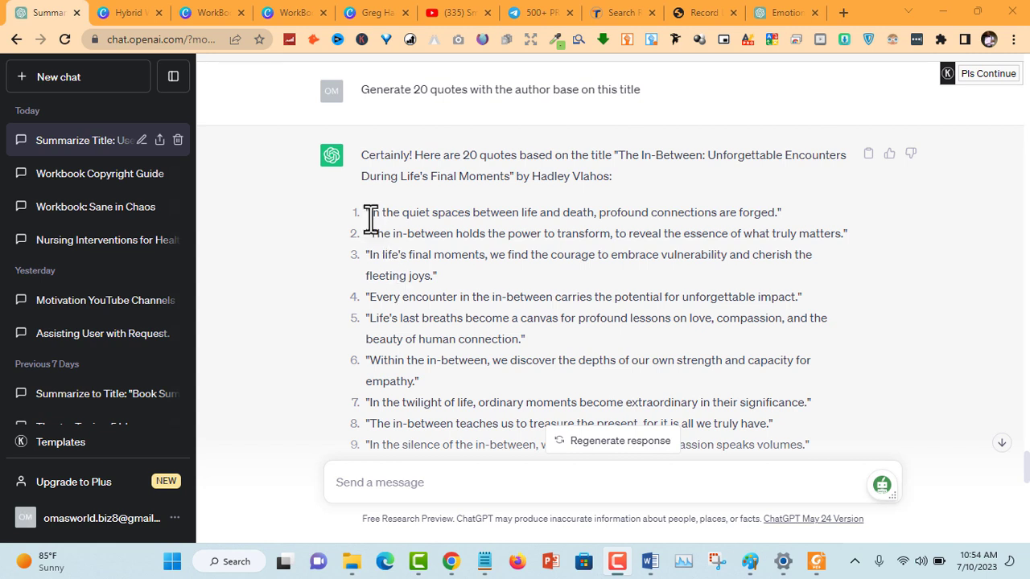
Copy ChatGPT's first quote, "In the quiet spaces between life and death, profound connections are forged.", into a new subheading on page 20 in Canva.
{"action": "left_click_drag", "start_coordinate": [371, 217], "coordinate": [758, 219]}
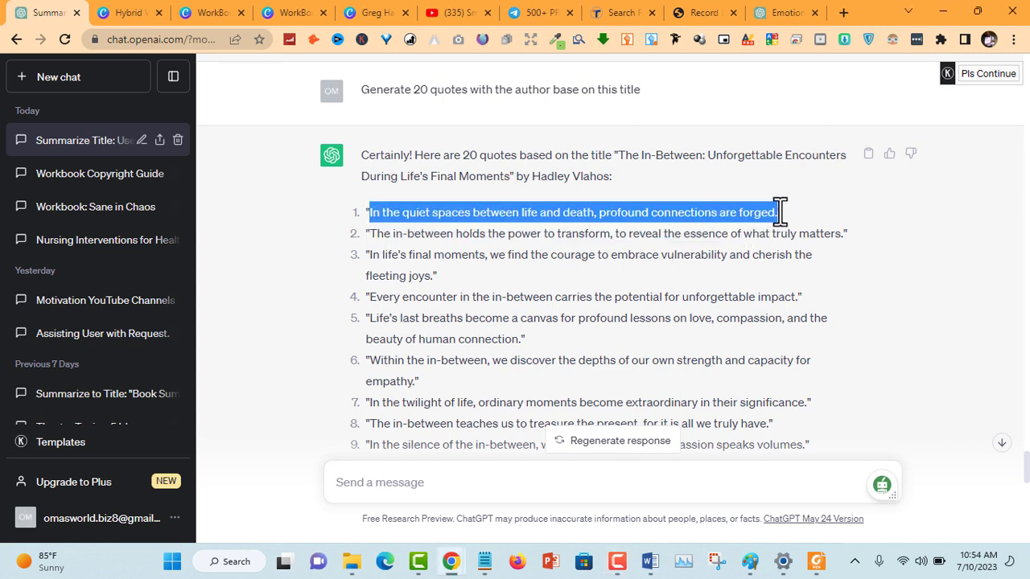
{"action": "left_click", "coordinate": [311, 3]}
{"action": "key", "text": "Escape"}
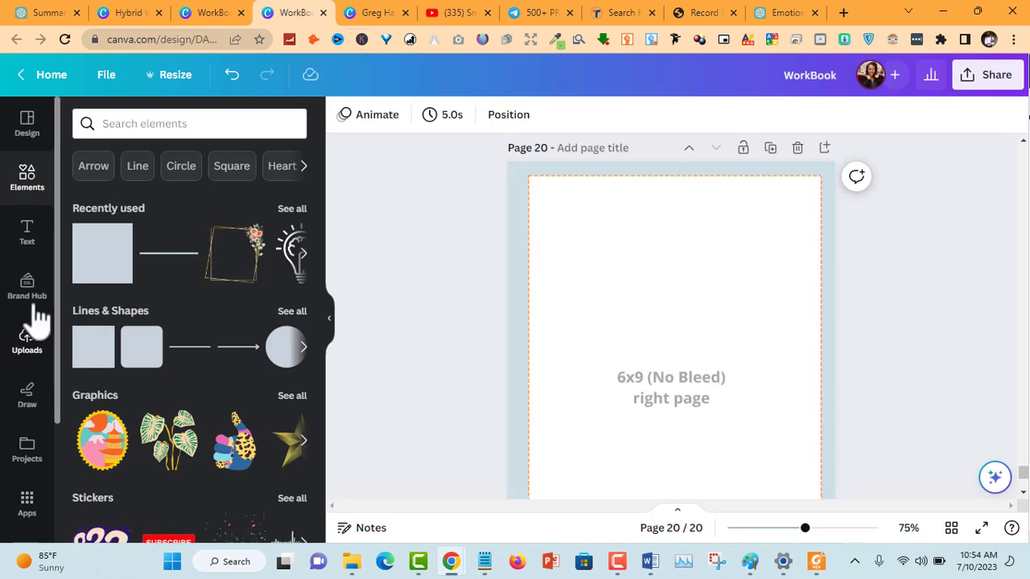
{"action": "left_click", "coordinate": [29, 247]}
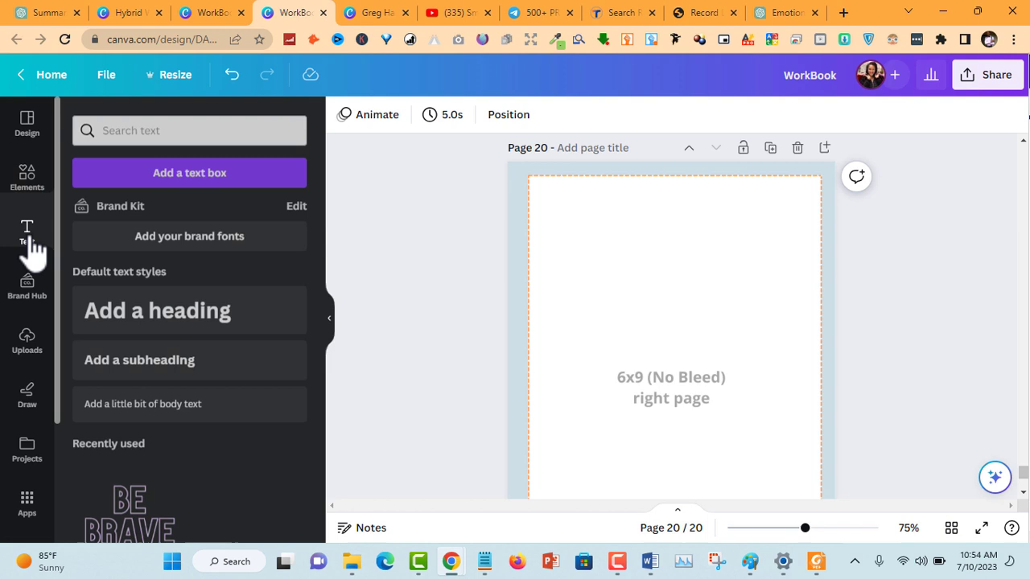
{"action": "left_click", "coordinate": [119, 364]}
{"action": "type", "text": "In the quiet spaces between life and death, profound connections are forged."}
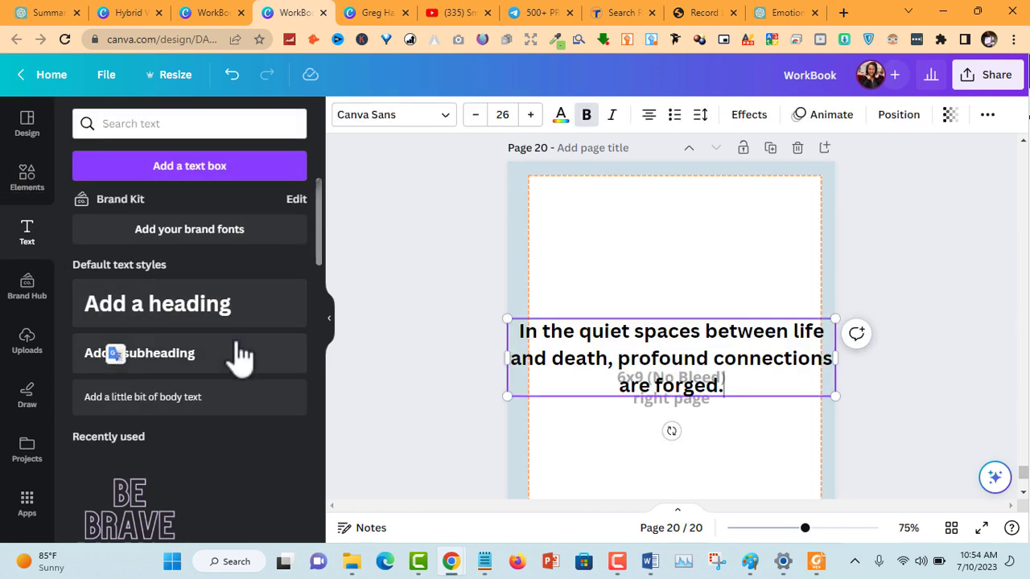
Search Google for "death related quotes" in a new browser tab.
{"action": "left_click", "coordinate": [843, 13]}
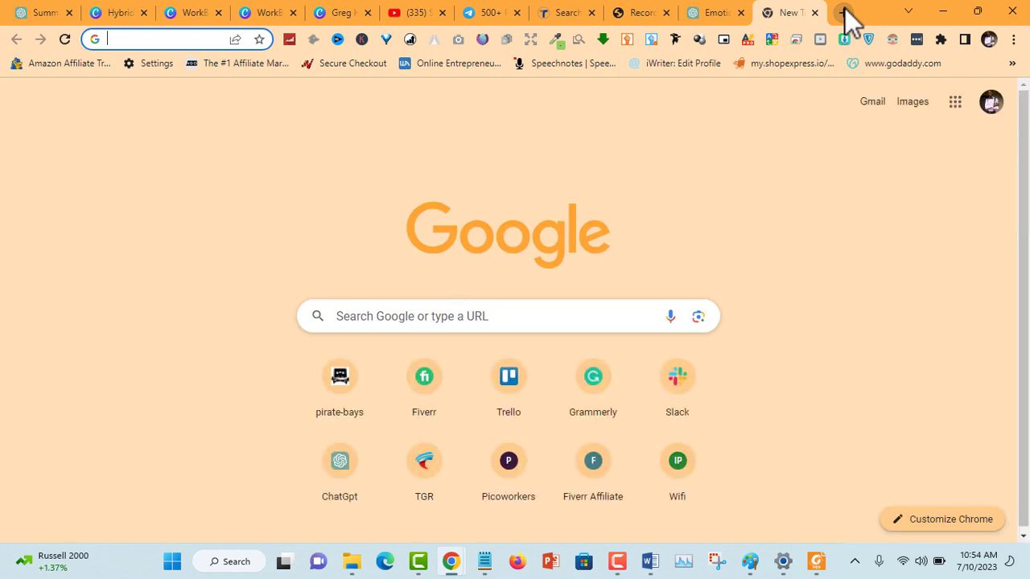
{"action": "type", "text": "death d"}
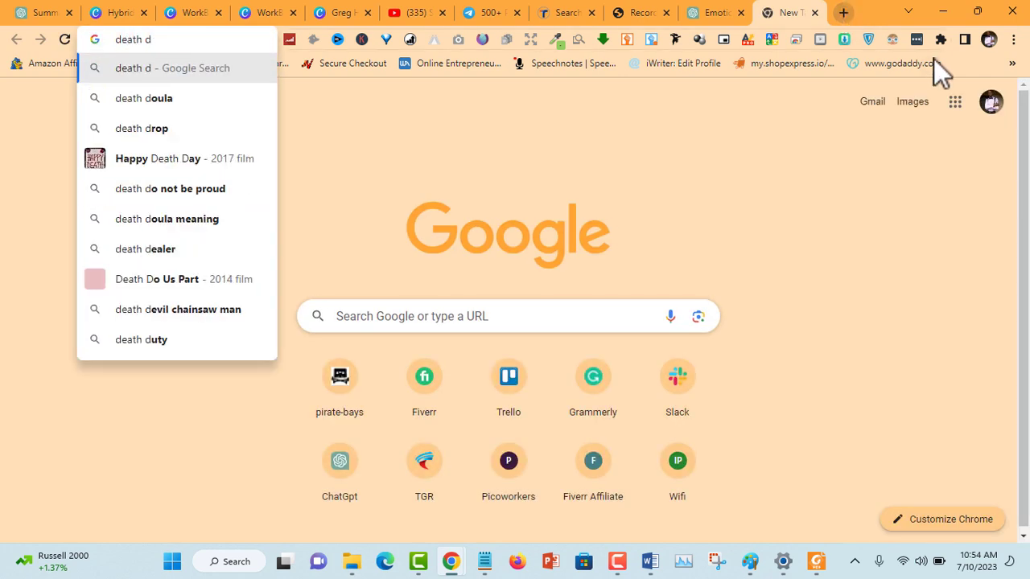
{"action": "key", "text": "BackSpace"}
{"action": "type", "text": "relate"}
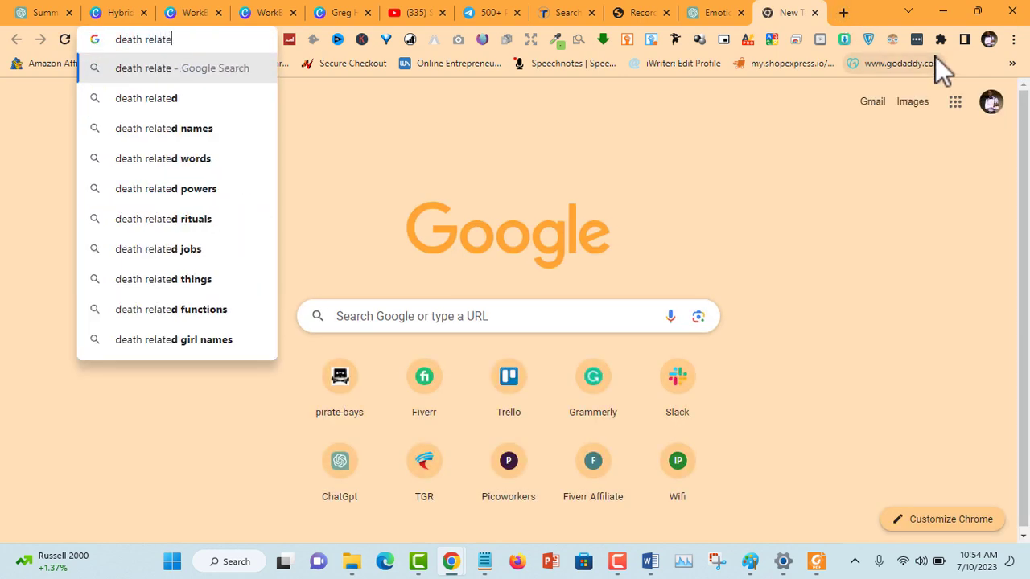
{"action": "type", "text": "d quotes"}
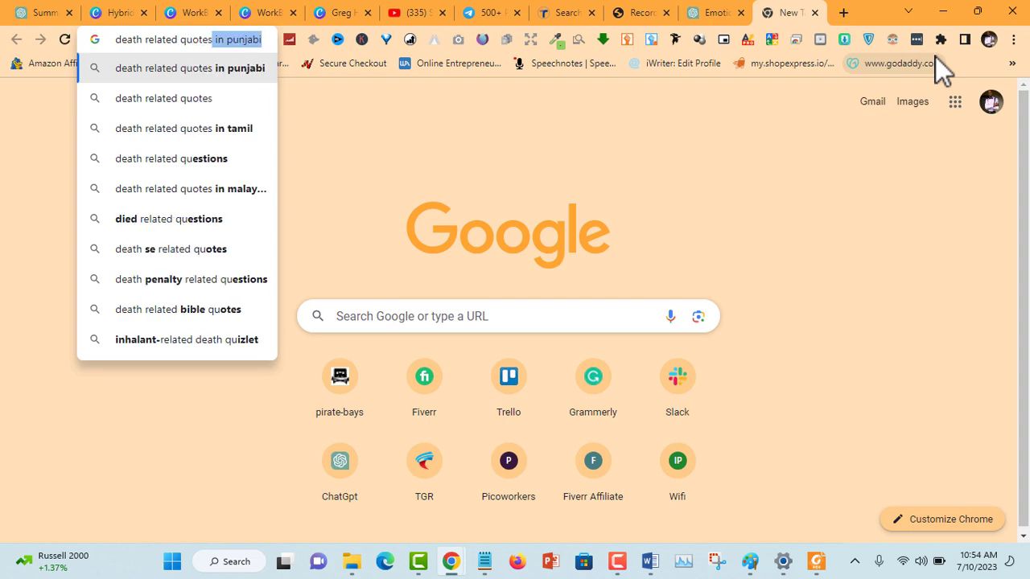
{"action": "key", "text": "Return"}
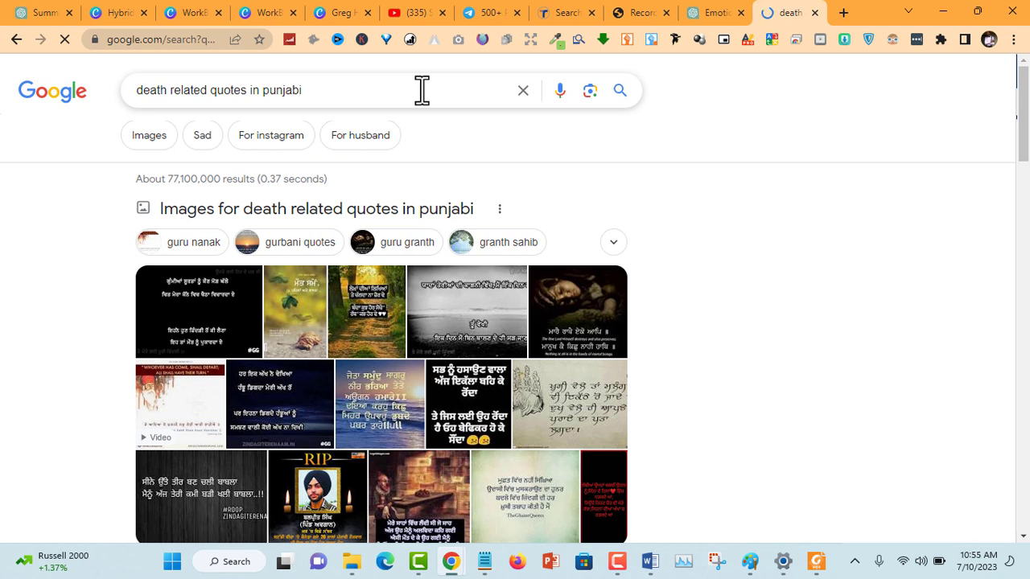
{"action": "left_click", "coordinate": [391, 87]}
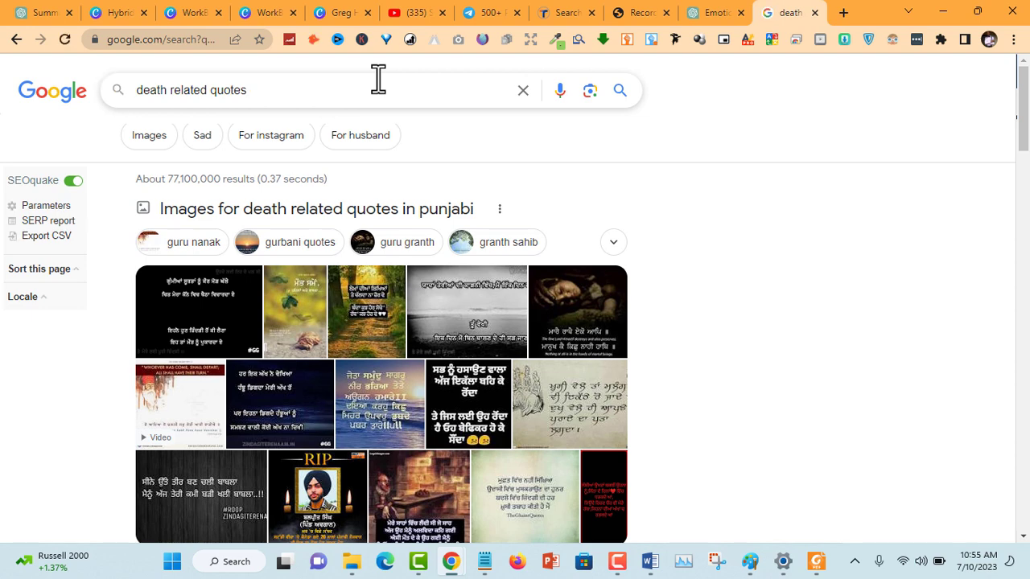
{"action": "key", "text": "Return"}
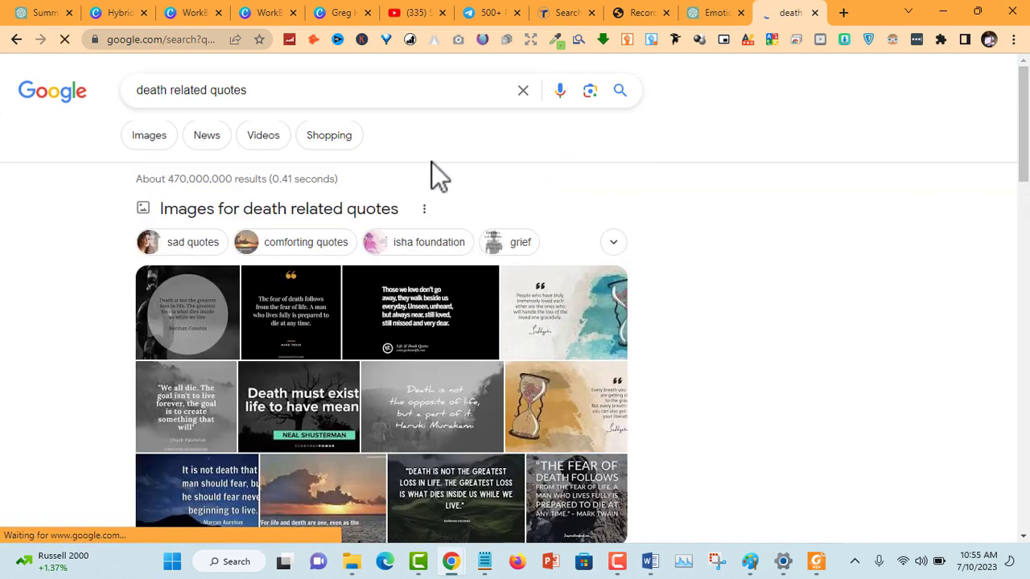
Browse the search results and open the Las Vegas Review-Journal article with 26 famous quotes about death.
{"action": "left_click_drag", "start_coordinate": [1029, 134], "coordinate": [1026, 282]}
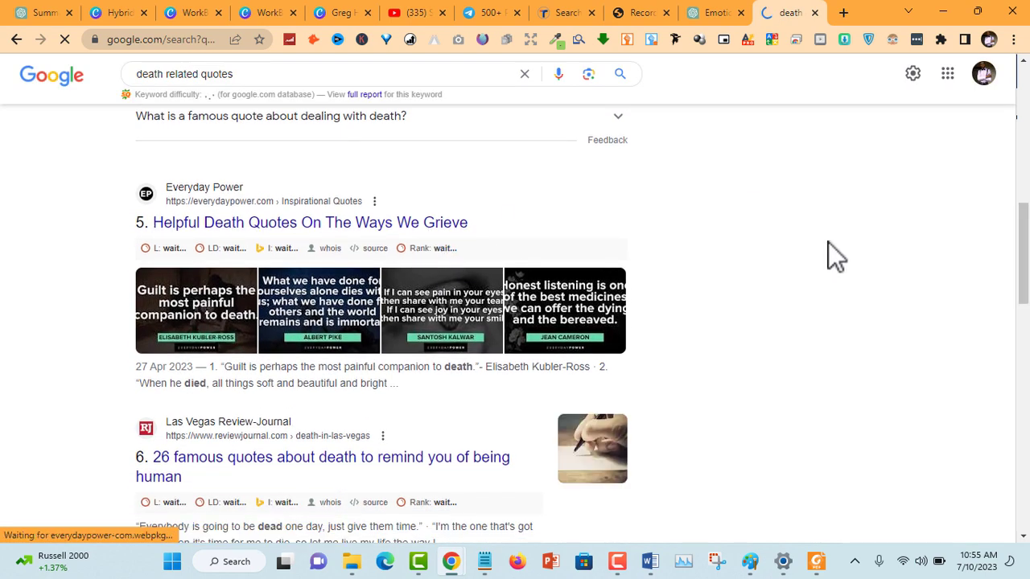
{"action": "left_click_drag", "start_coordinate": [1026, 261], "coordinate": [1026, 297]}
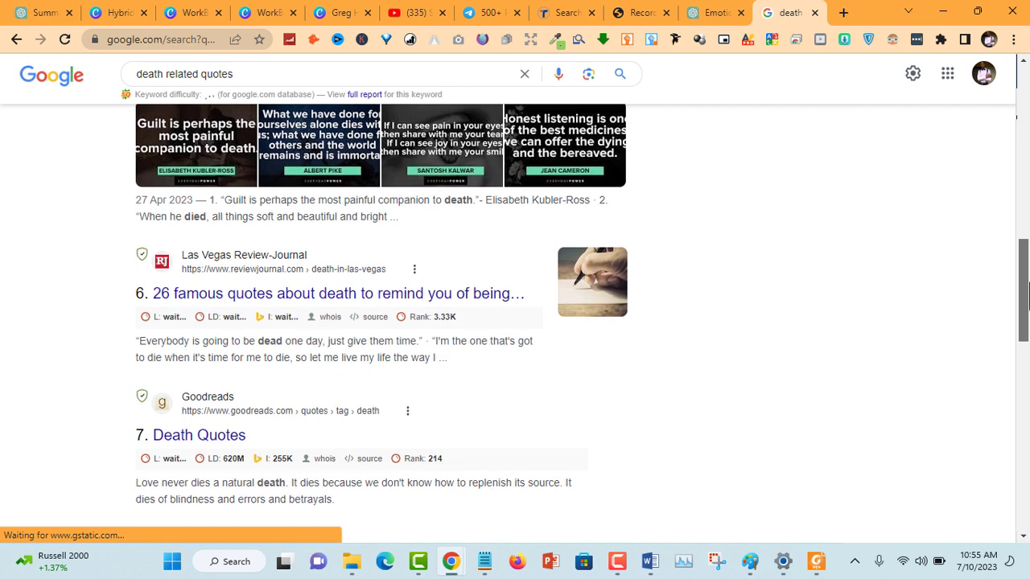
{"action": "left_click", "coordinate": [441, 293]}
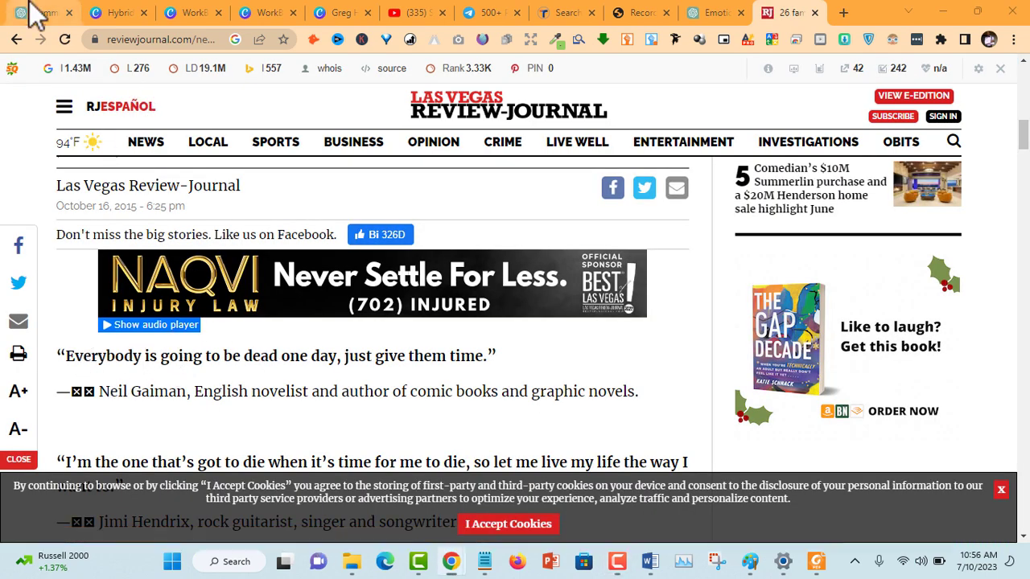
Return to the Canva WorkBook design, scale the page 20 quote to size 19.7 and enclose it in quotation marks.
{"action": "left_click", "coordinate": [32, 13]}
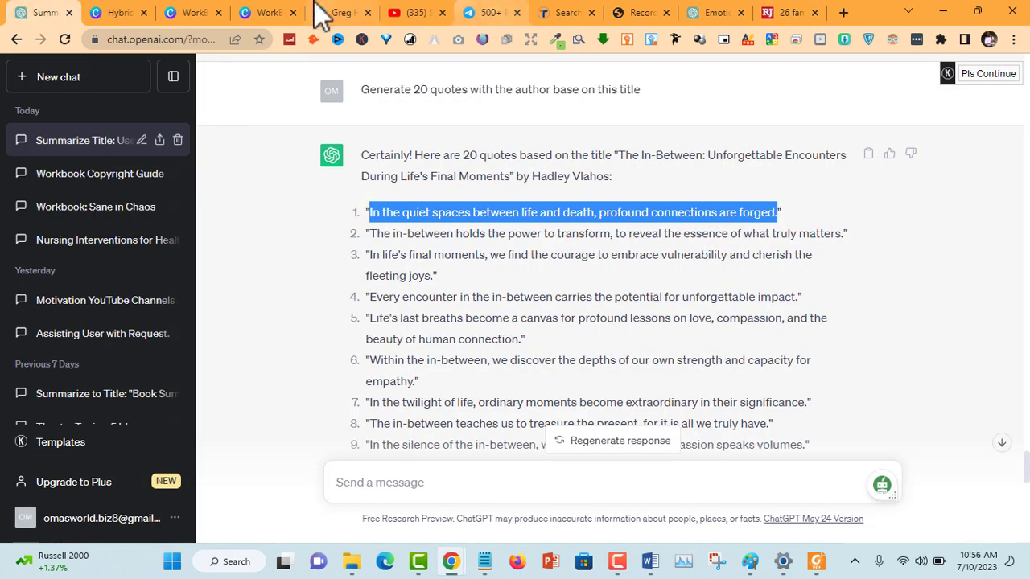
{"action": "left_click", "coordinate": [282, 13]}
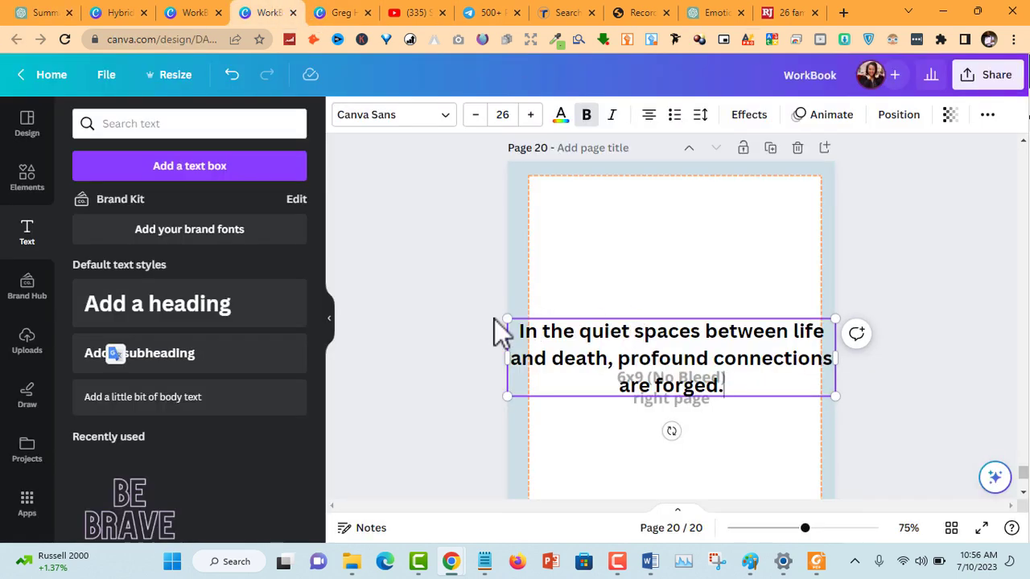
{"action": "left_click_drag", "start_coordinate": [505, 318], "coordinate": [587, 339]}
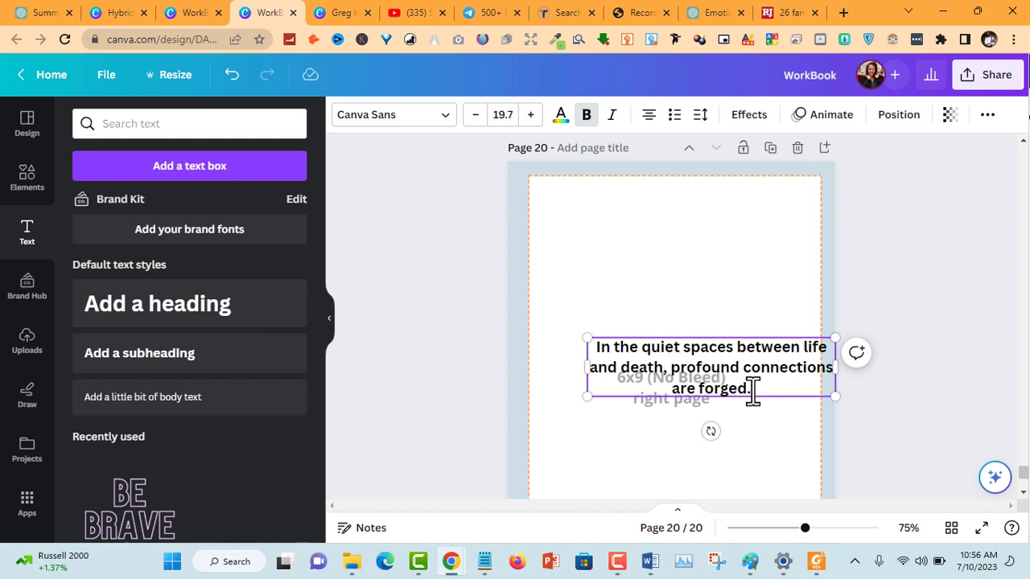
{"action": "left_click", "coordinate": [752, 395]}
{"action": "type", "text": "\""}
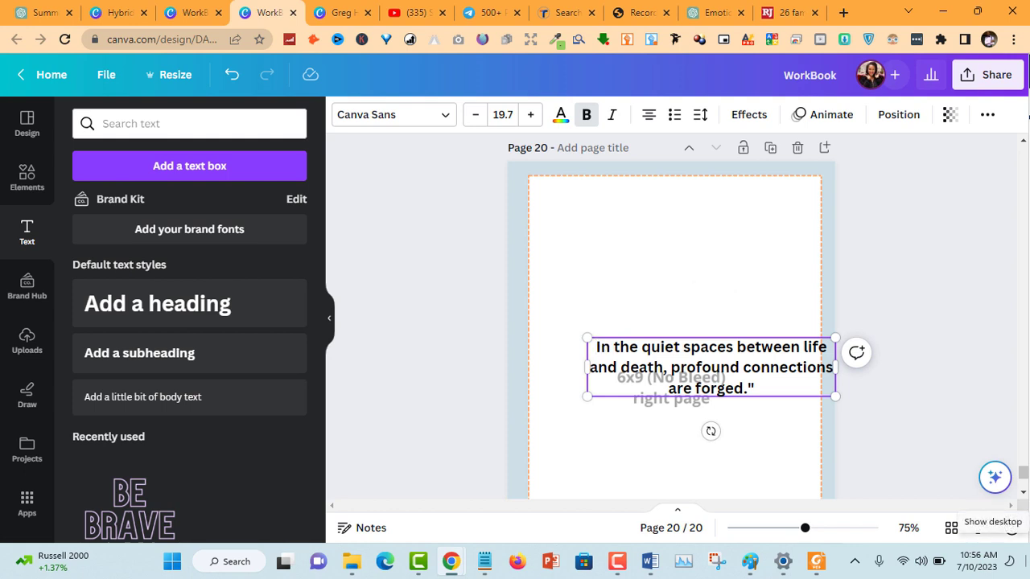
{"action": "type", "text": "\""}
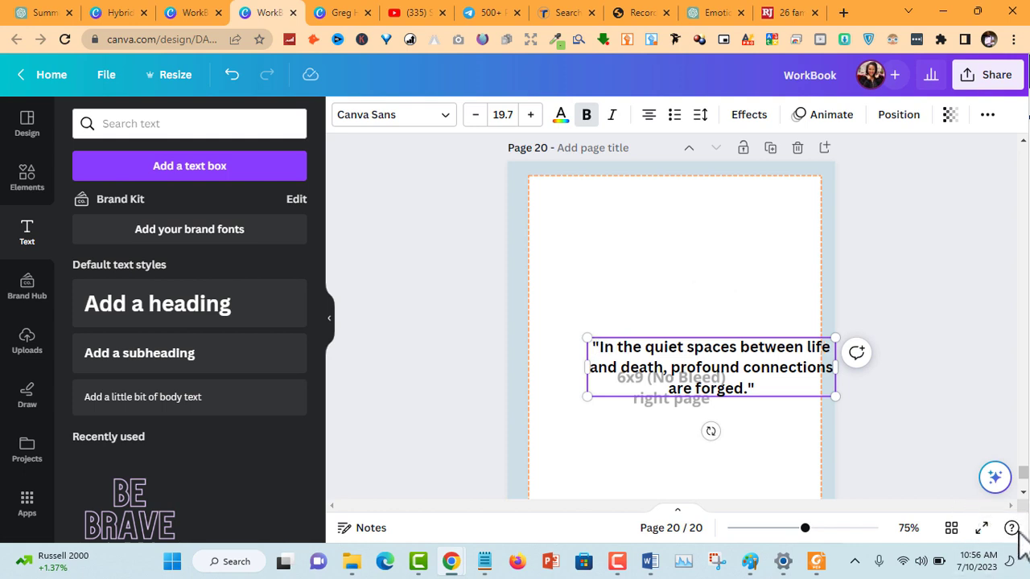
Change the page 20 quote's font to Bukhari Script, then narrow its text box to three lines and center it across the page.
{"action": "left_click", "coordinate": [918, 295]}
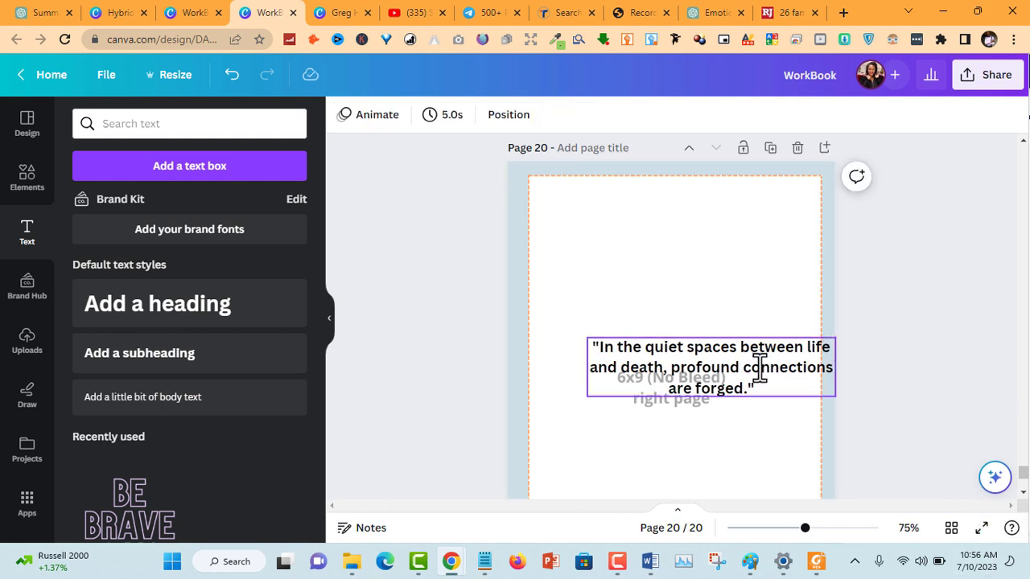
{"action": "left_click_drag", "start_coordinate": [758, 361], "coordinate": [717, 338]}
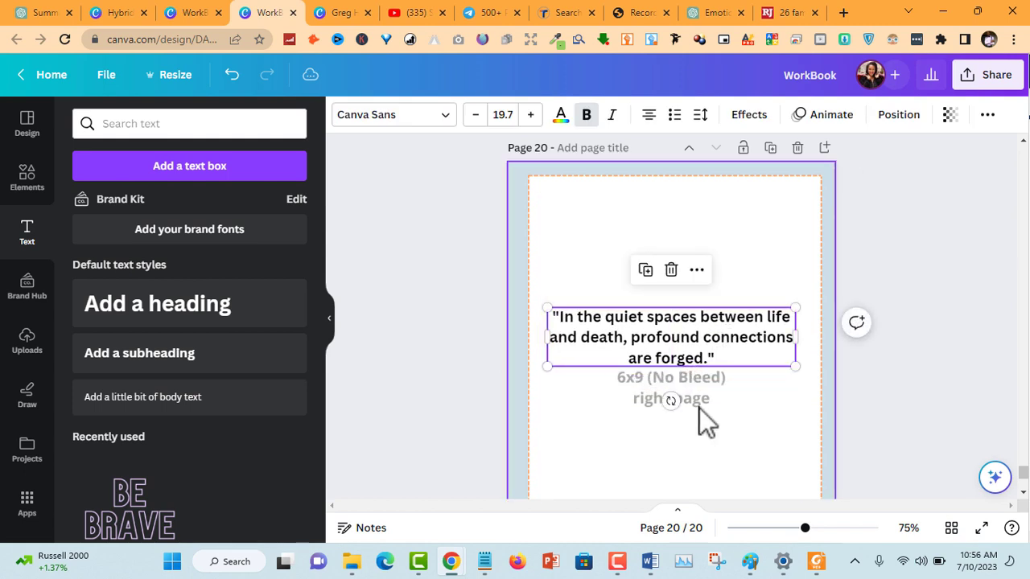
{"action": "left_click", "coordinate": [649, 336]}
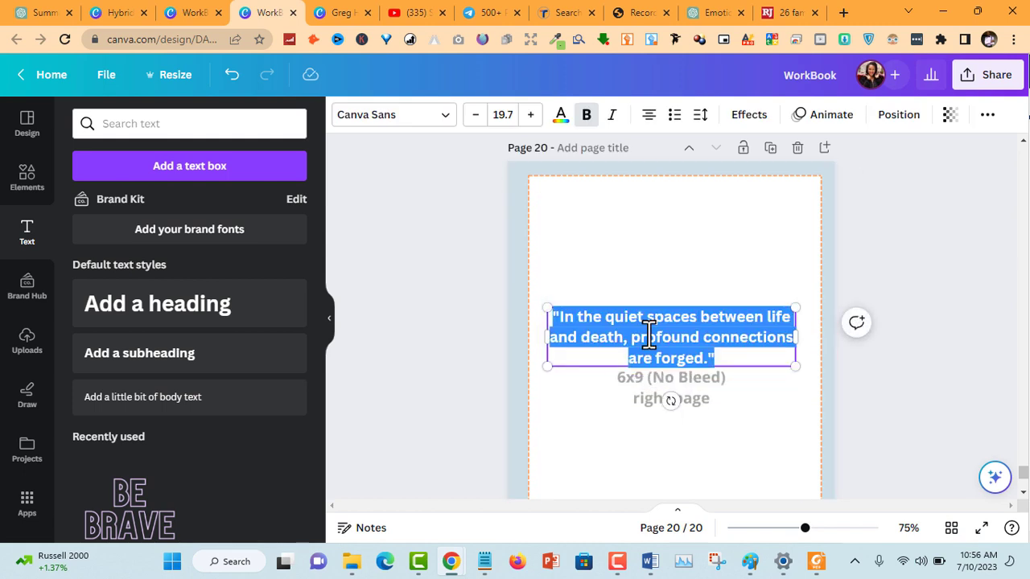
{"action": "left_click", "coordinate": [445, 125]}
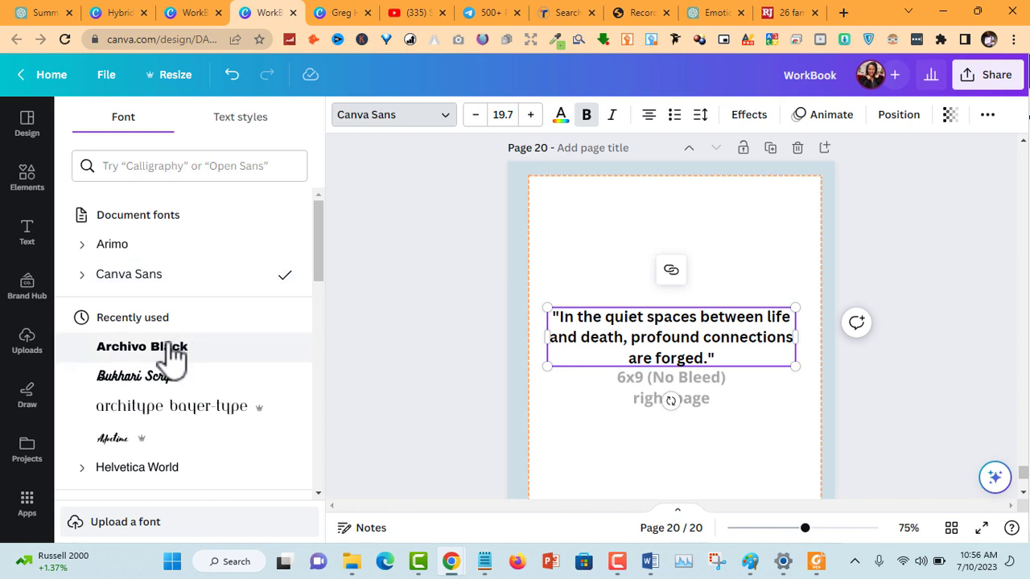
{"action": "left_click", "coordinate": [166, 378]}
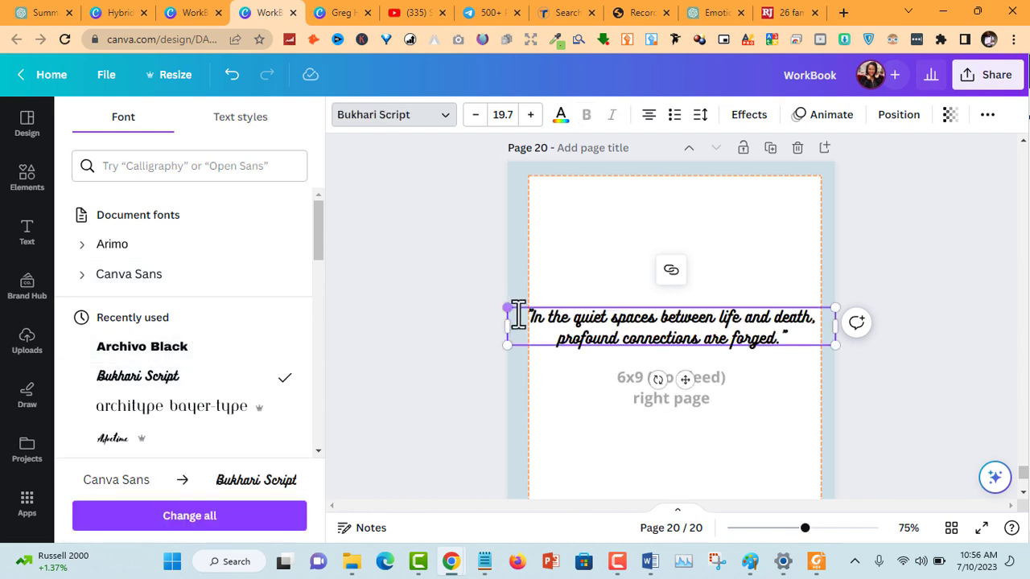
{"action": "left_click_drag", "start_coordinate": [505, 321], "coordinate": [597, 323]}
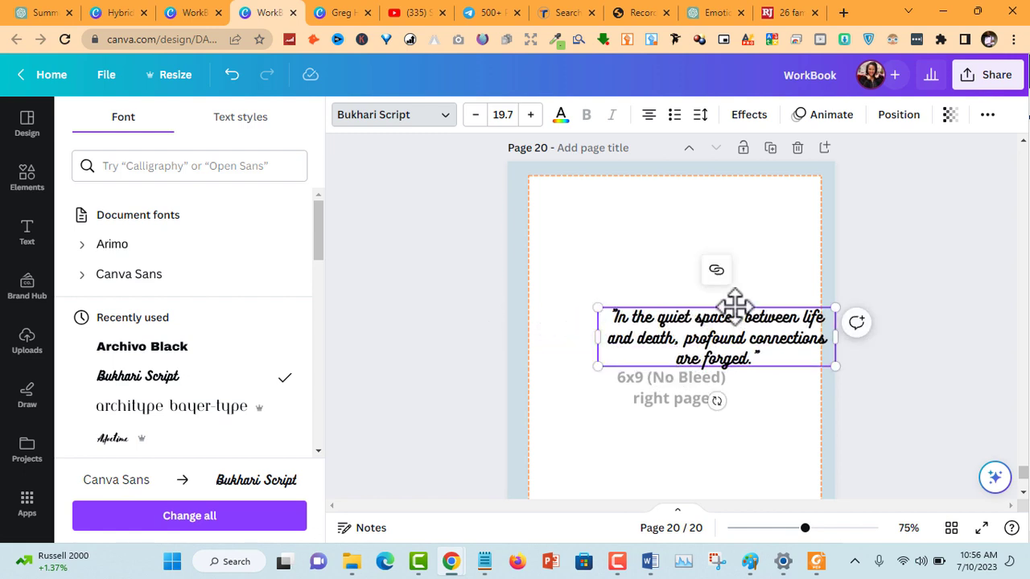
{"action": "left_click_drag", "start_coordinate": [735, 304], "coordinate": [685, 294]}
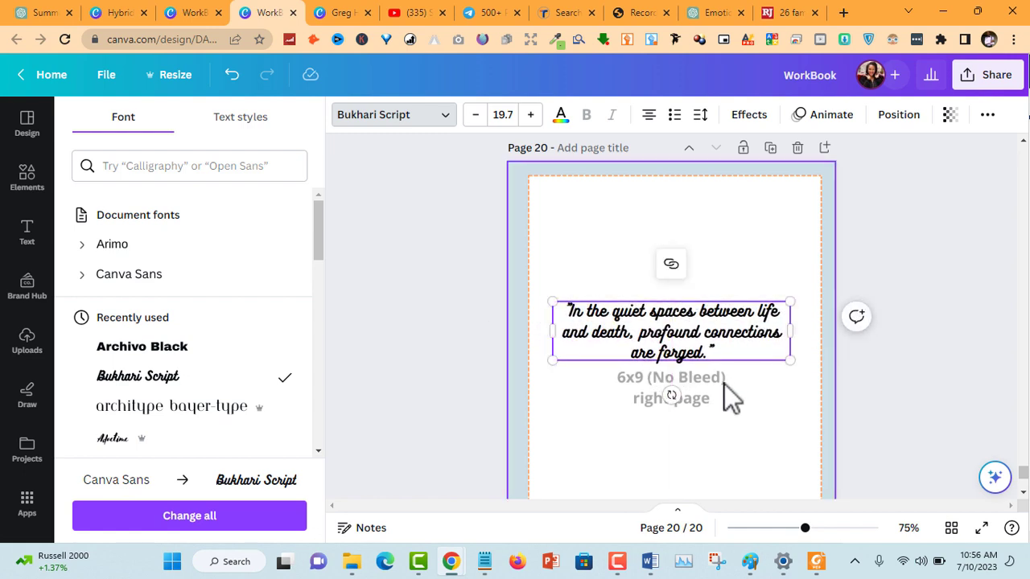
Add a subheading below the page 20 quote with the quote author's name, scaled to size 21.2 and centered on the page.
{"action": "left_click", "coordinate": [26, 231]}
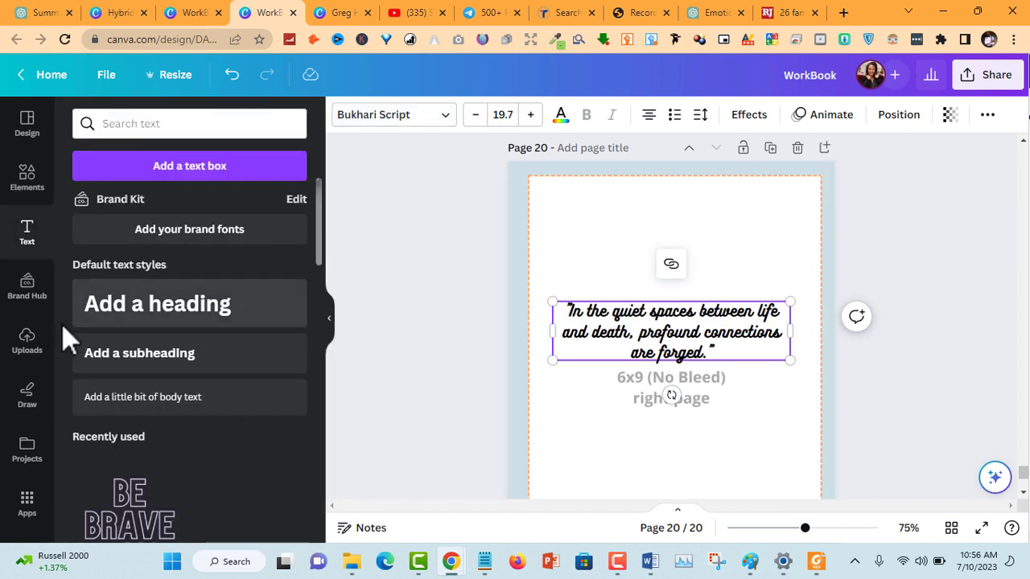
{"action": "left_click", "coordinate": [132, 358]}
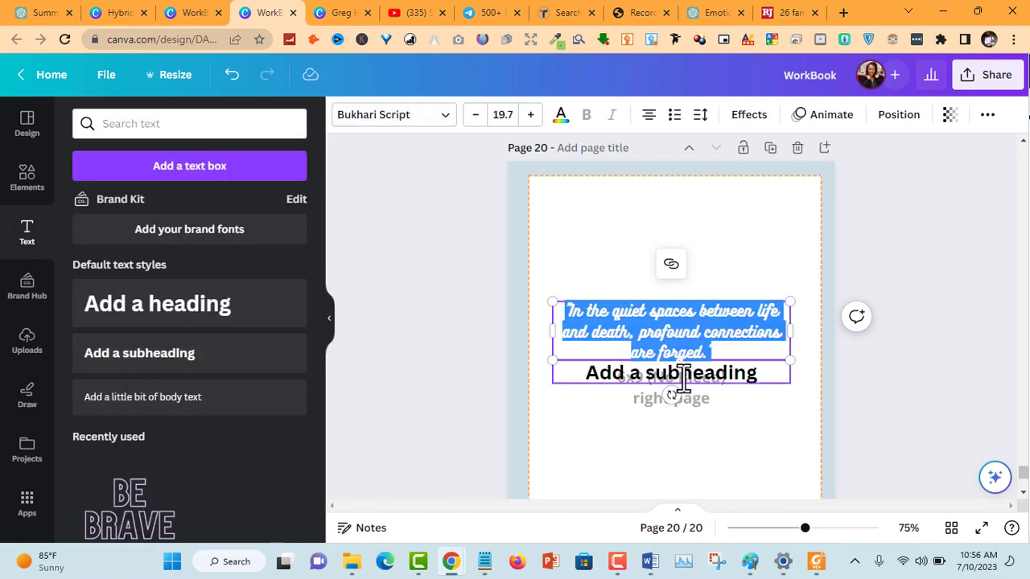
{"action": "left_click_drag", "start_coordinate": [682, 378], "coordinate": [688, 439]}
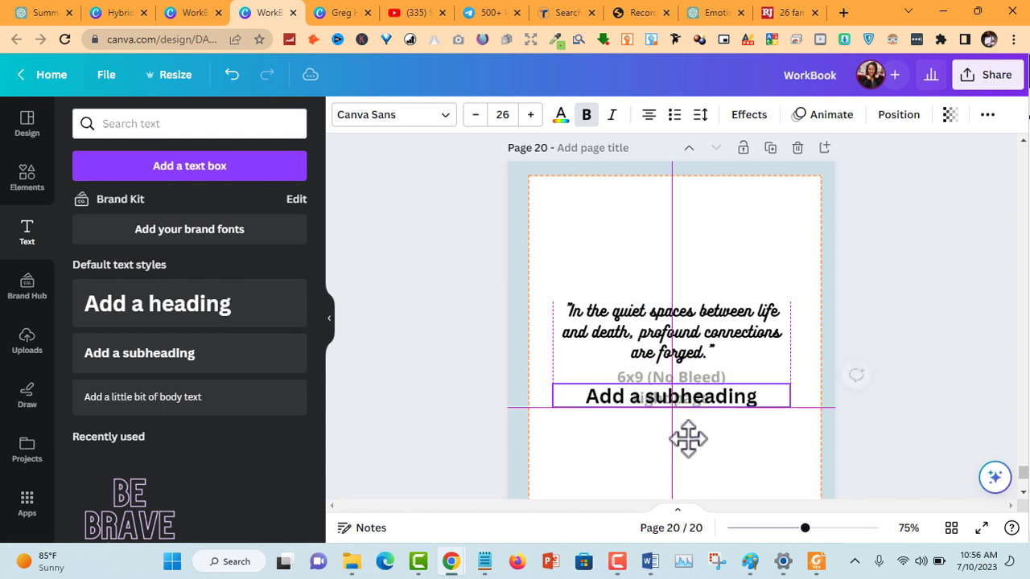
{"action": "double_click", "coordinate": [676, 409]}
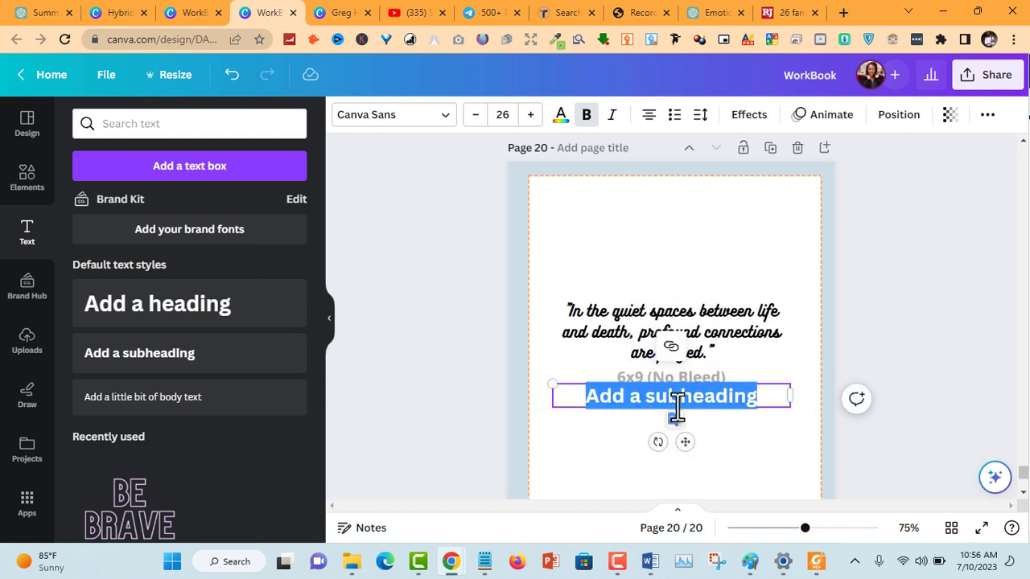
{"action": "type", "text": "right page"}
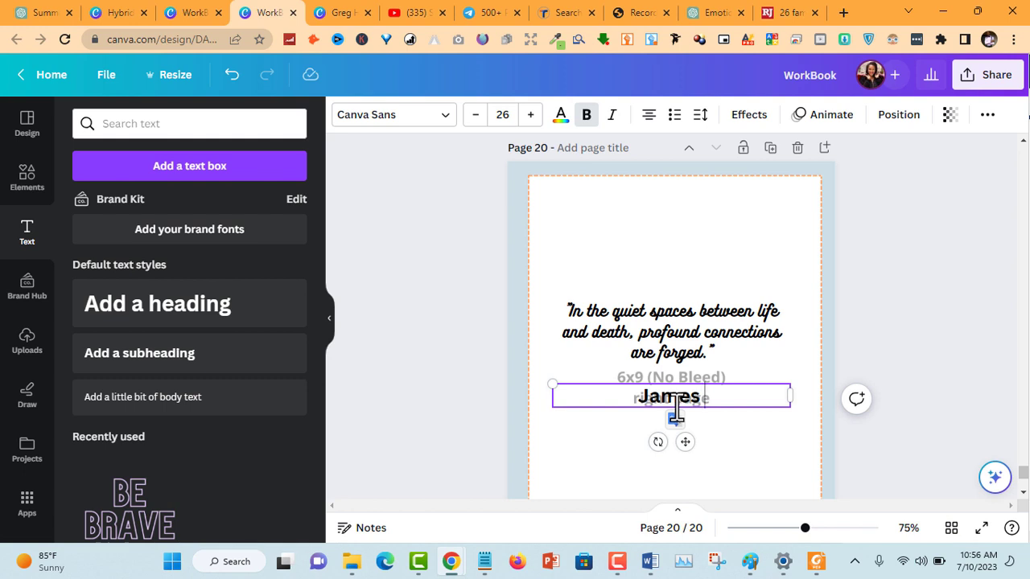
{"action": "type", "text": "James Twes"}
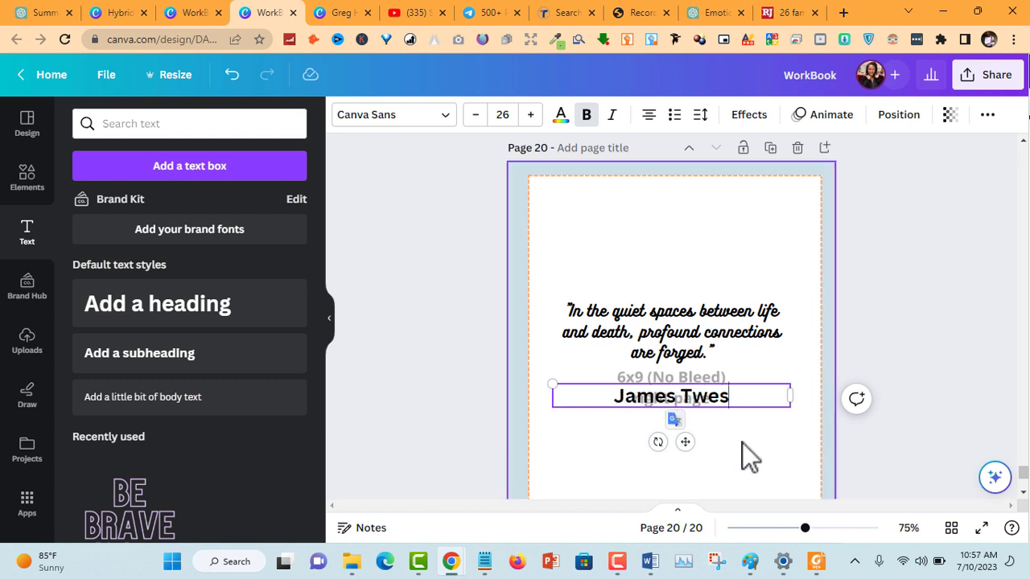
{"action": "key", "text": "BackSpace"}
{"action": "key", "text": "BackSpace"}
{"action": "type", "text": "ain"}
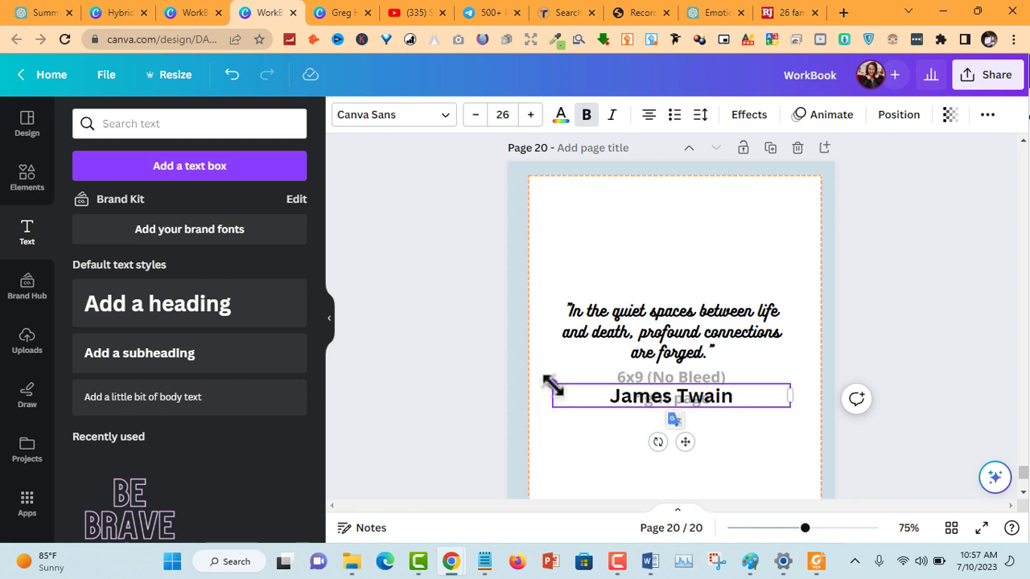
{"action": "left_click_drag", "start_coordinate": [555, 386], "coordinate": [596, 388]}
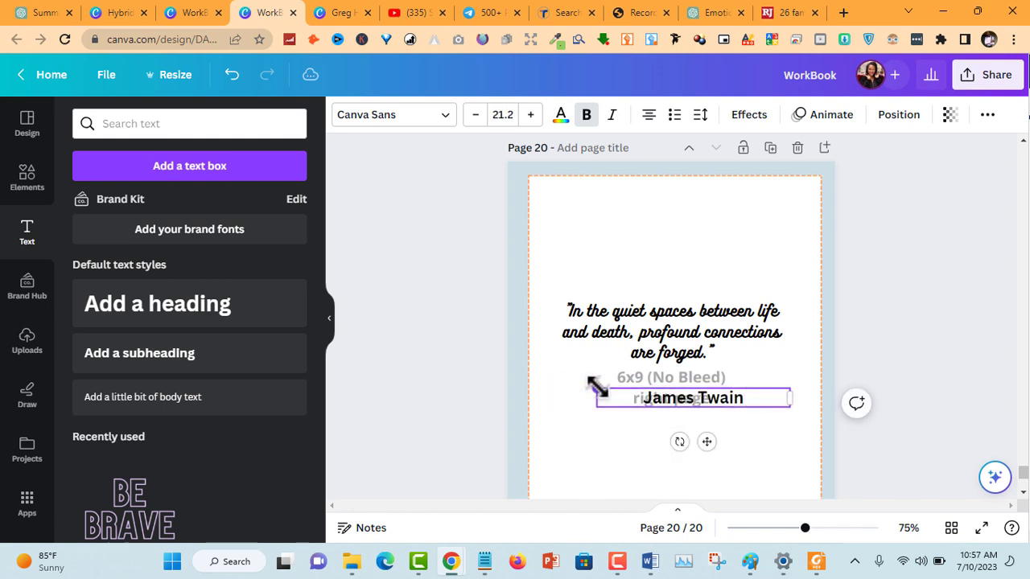
{"action": "left_click_drag", "start_coordinate": [708, 442], "coordinate": [690, 440]}
{"action": "scroll", "coordinate": [732, 325], "scroll_direction": "up", "scroll_amount": 6}
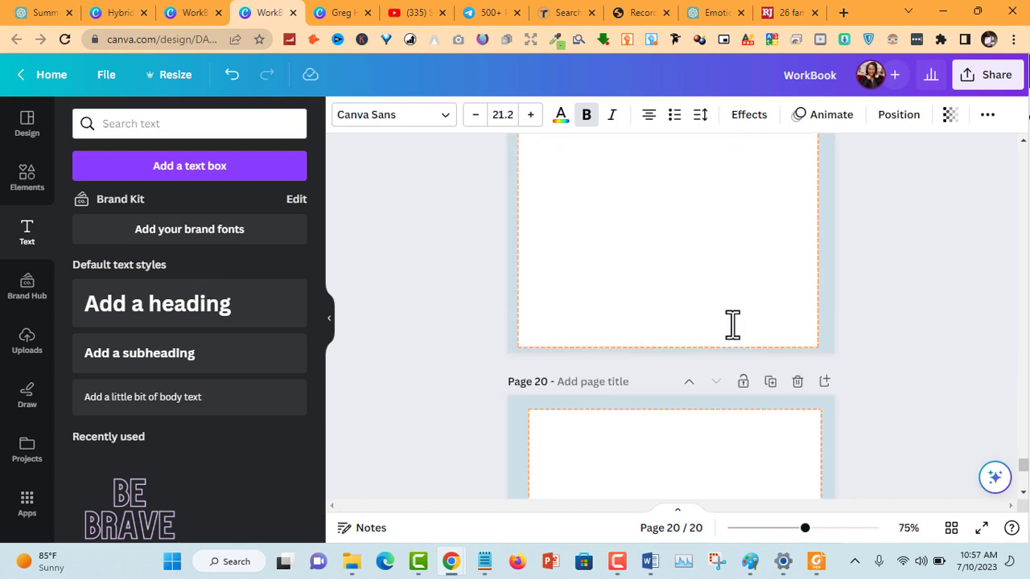
{"action": "scroll", "coordinate": [744, 277], "scroll_direction": "up", "scroll_amount": 2}
{"action": "scroll", "coordinate": [750, 322], "scroll_direction": "down", "scroll_amount": 10}
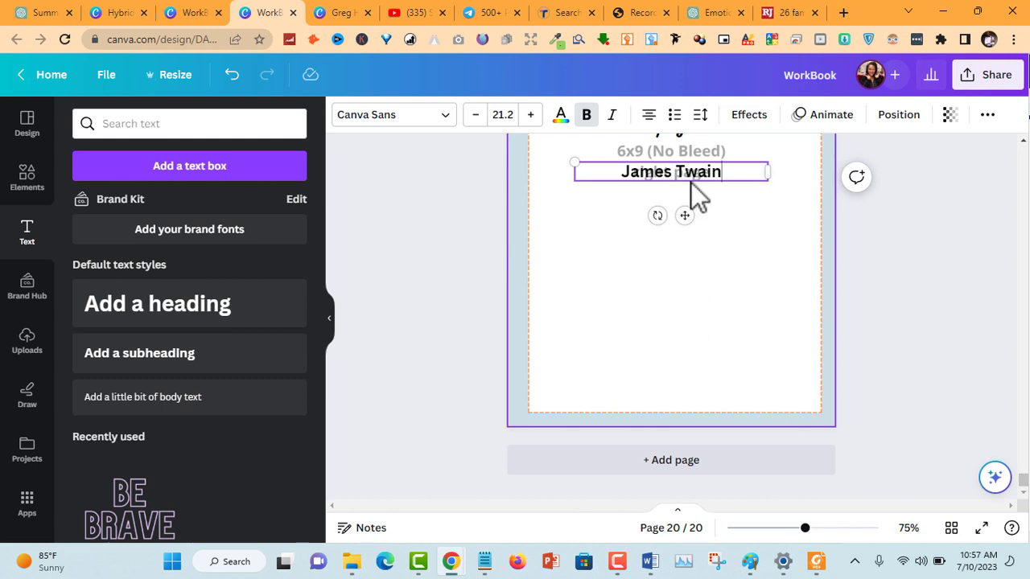
{"action": "left_click", "coordinate": [688, 213]}
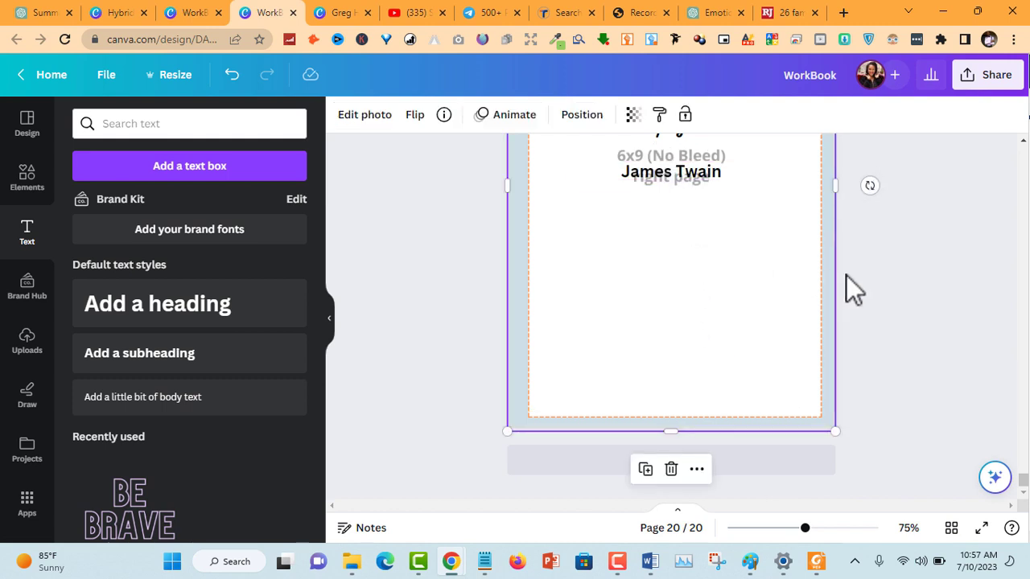
{"action": "scroll", "coordinate": [845, 282], "scroll_direction": "up", "scroll_amount": 4}
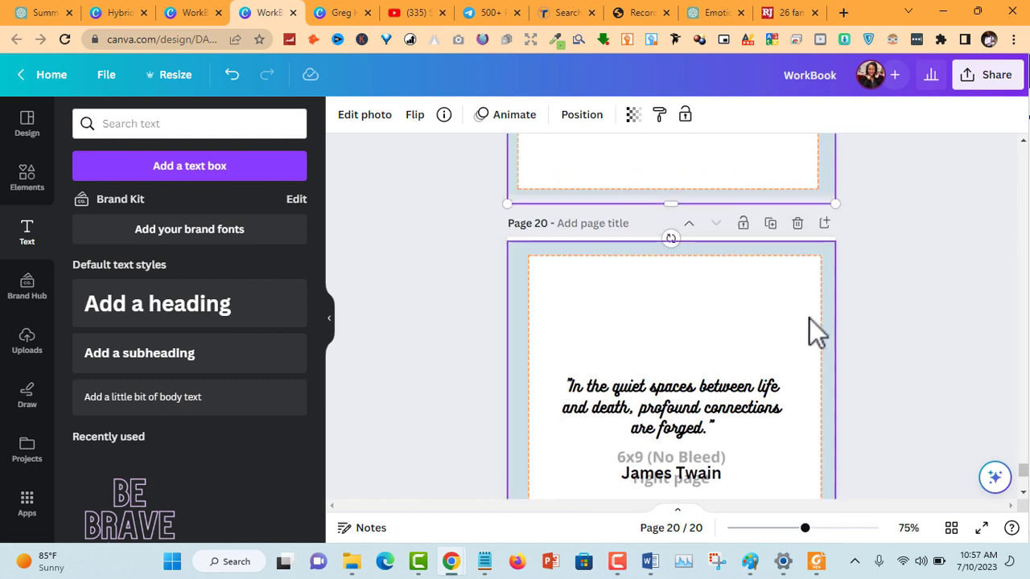
{"action": "mouse_move", "coordinate": [810, 319]}
{"action": "left_mouse_down"}
{"action": "mouse_move", "coordinate": [809, 304]}
{"action": "mouse_move", "coordinate": [803, 311]}
{"action": "mouse_move", "coordinate": [819, 312]}
{"action": "left_mouse_up"}
{"action": "scroll", "coordinate": [820, 312], "scroll_direction": "down", "scroll_amount": 3}
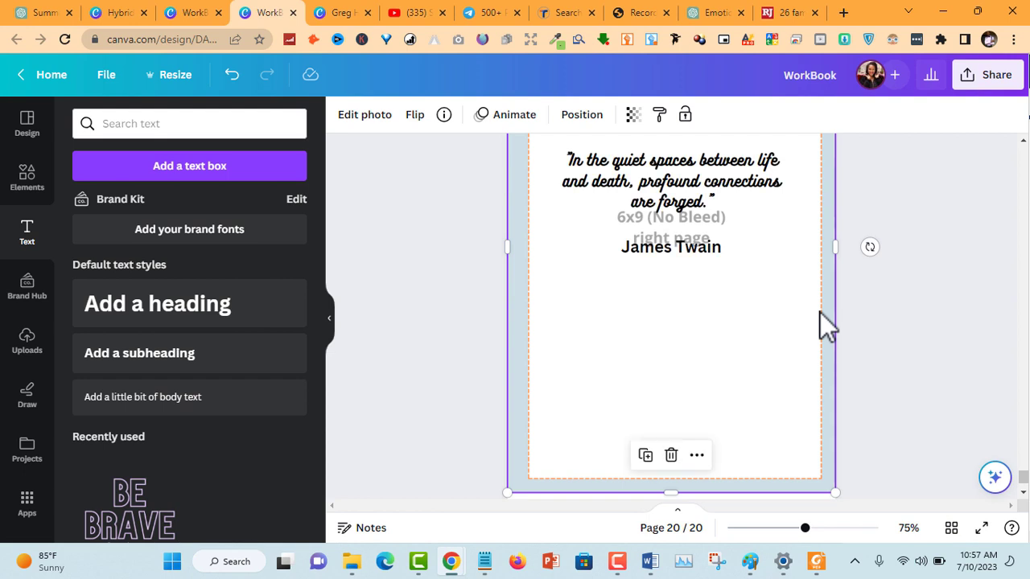
{"action": "key", "text": "ctrl+z"}
{"action": "key", "text": "ctrl+z"}
Copy the left-page template from page 19 and paste it onto a new page 21.
{"action": "scroll", "coordinate": [853, 310], "scroll_direction": "up", "scroll_amount": 3}
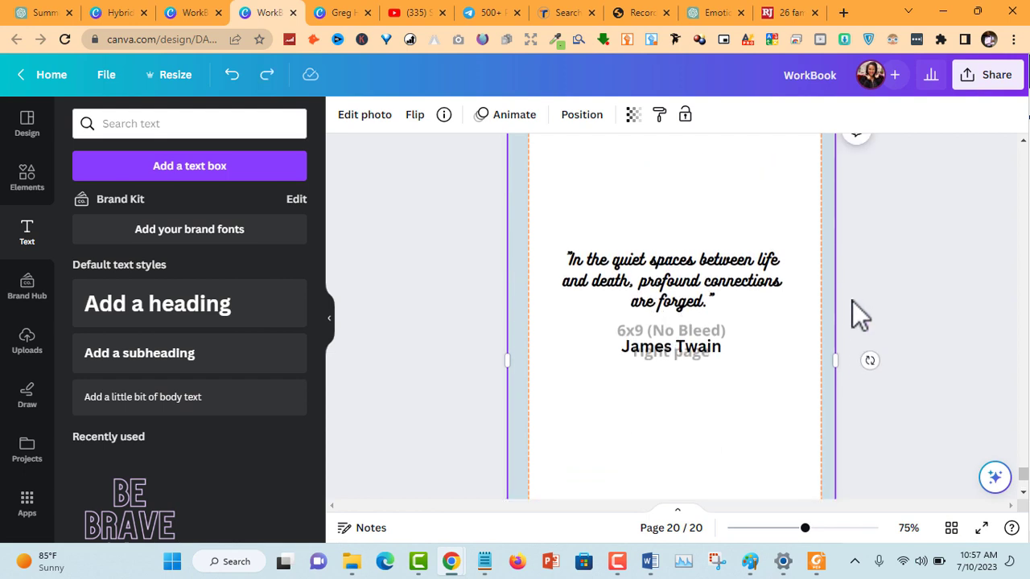
{"action": "left_click", "coordinate": [754, 167]}
{"action": "scroll", "coordinate": [998, 237], "scroll_direction": "up", "scroll_amount": 3}
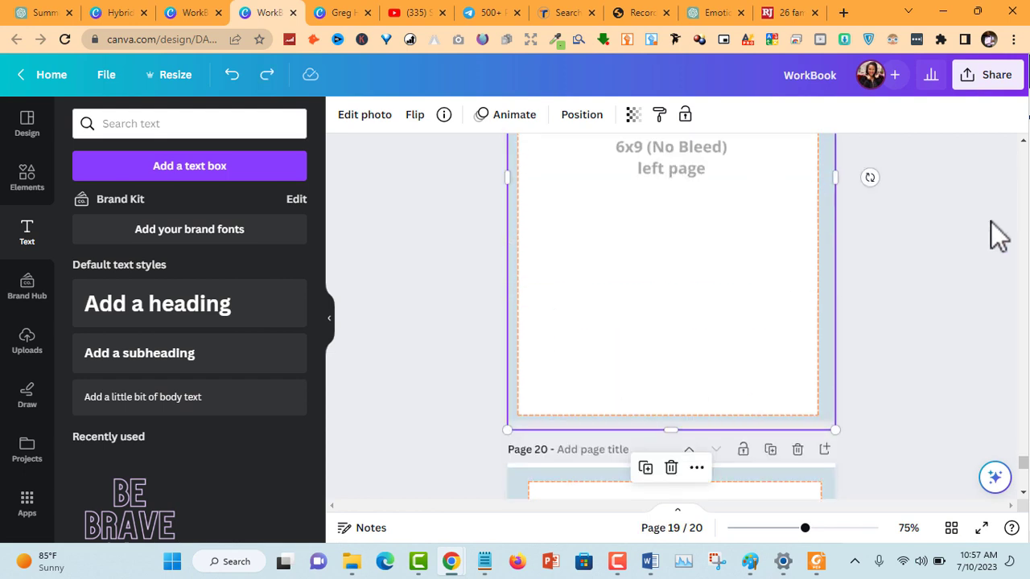
{"action": "scroll", "coordinate": [861, 310], "scroll_direction": "down", "scroll_amount": 6}
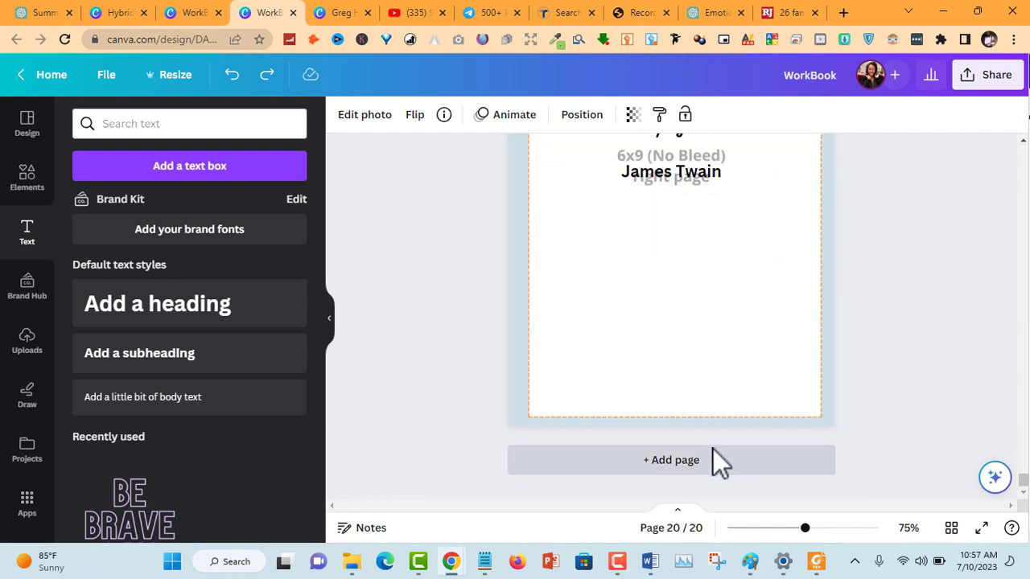
{"action": "left_click", "coordinate": [714, 463]}
{"action": "key", "text": "ctrl+v"}
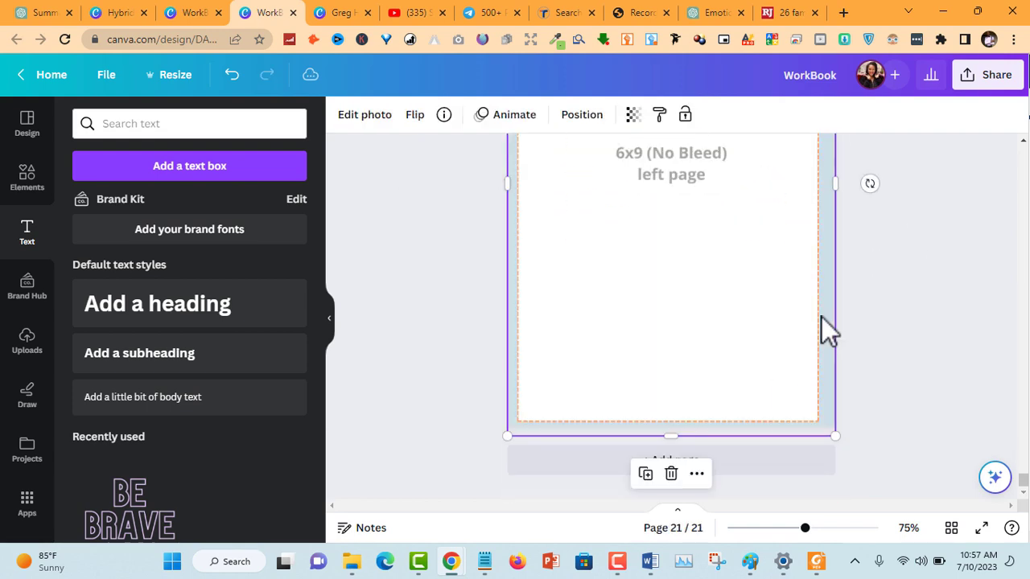
Stretch the right-page template on page 20 upward to cover the gap at the page's top edge.
{"action": "scroll", "coordinate": [818, 314], "scroll_direction": "up", "scroll_amount": 8}
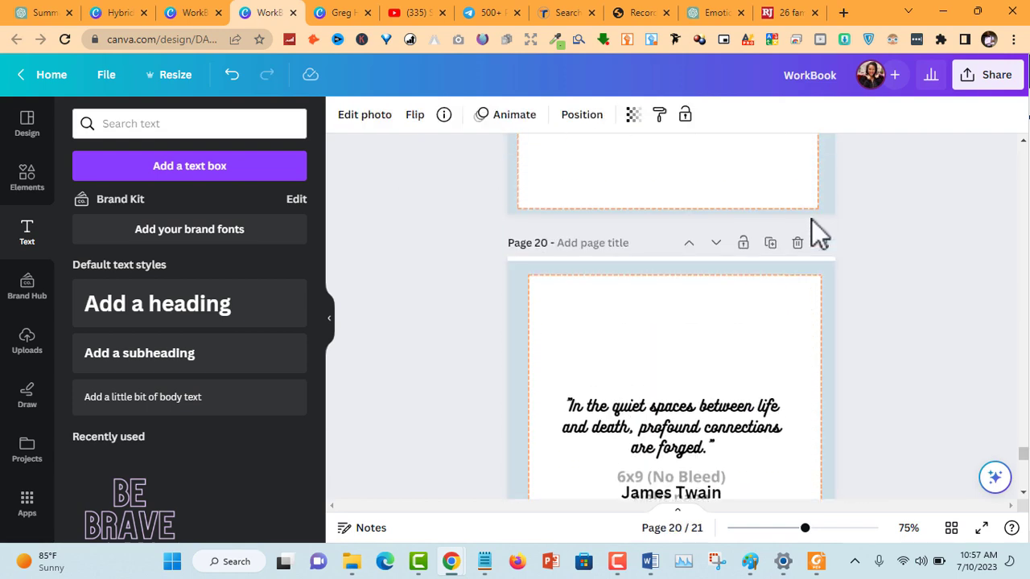
{"action": "double_click", "coordinate": [697, 391]}
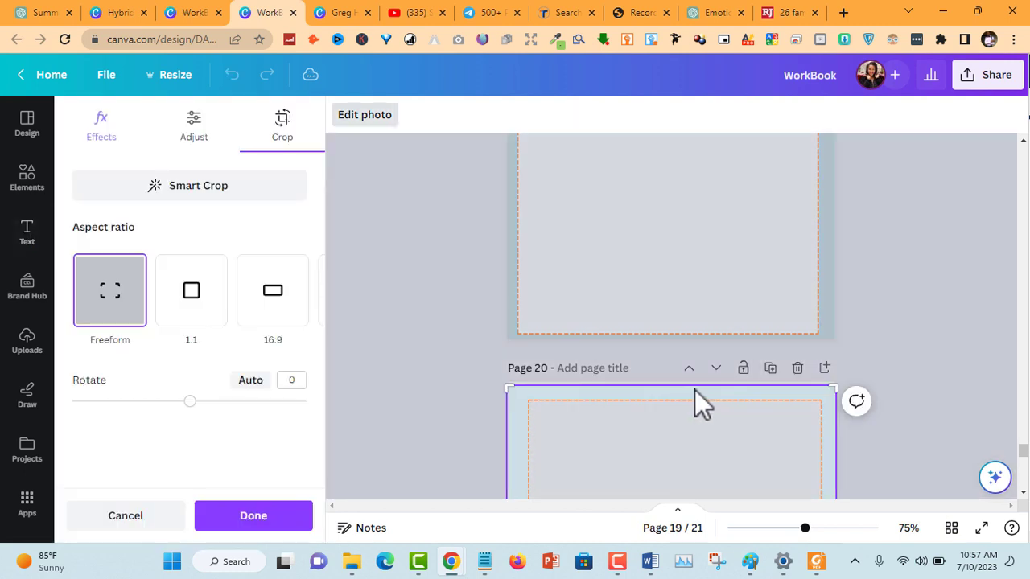
{"action": "left_click", "coordinate": [864, 331]}
{"action": "left_click_drag", "start_coordinate": [682, 384], "coordinate": [680, 381]}
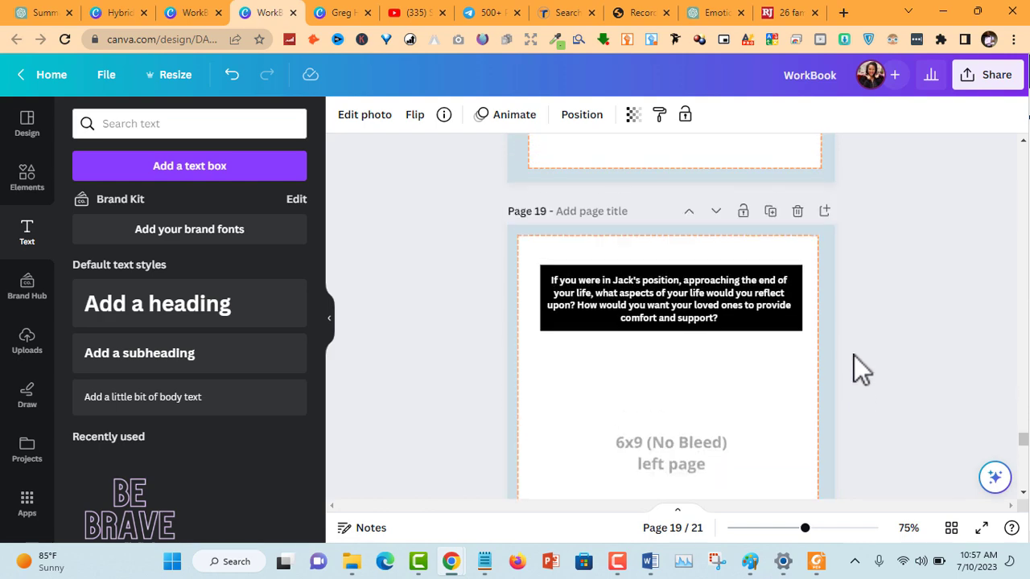
Copy the black question banner from page 19 and paste it onto page 21.
{"action": "scroll", "coordinate": [854, 355], "scroll_direction": "up", "scroll_amount": 5}
{"action": "left_click", "coordinate": [799, 283]}
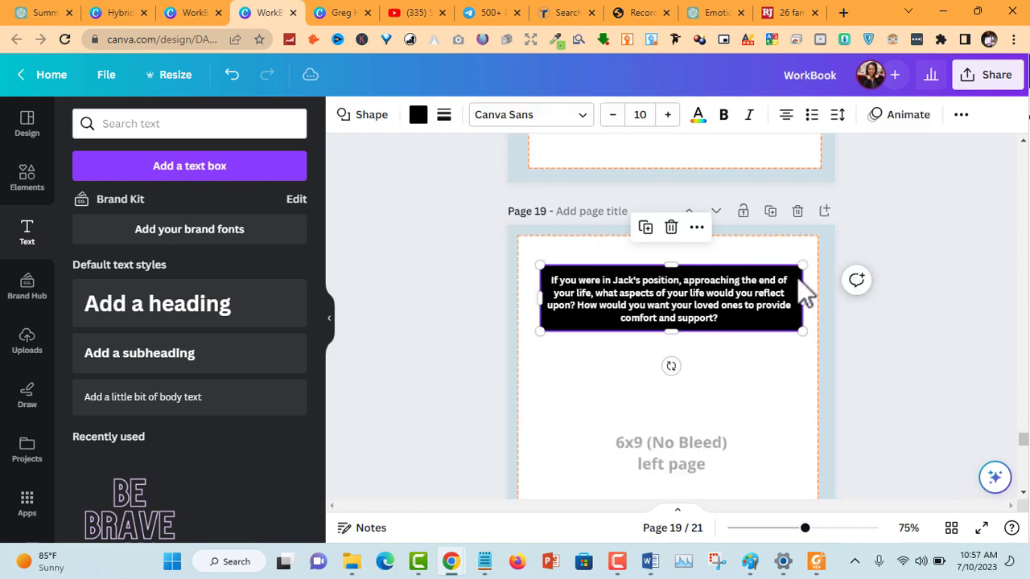
{"action": "scroll", "coordinate": [912, 334], "scroll_direction": "down", "scroll_amount": 10}
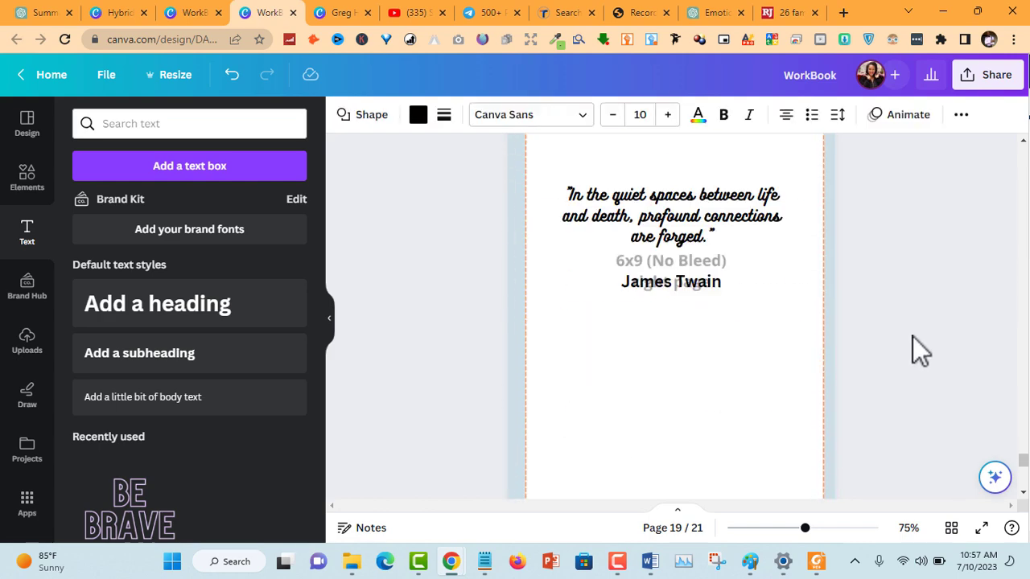
{"action": "left_click", "coordinate": [685, 329]}
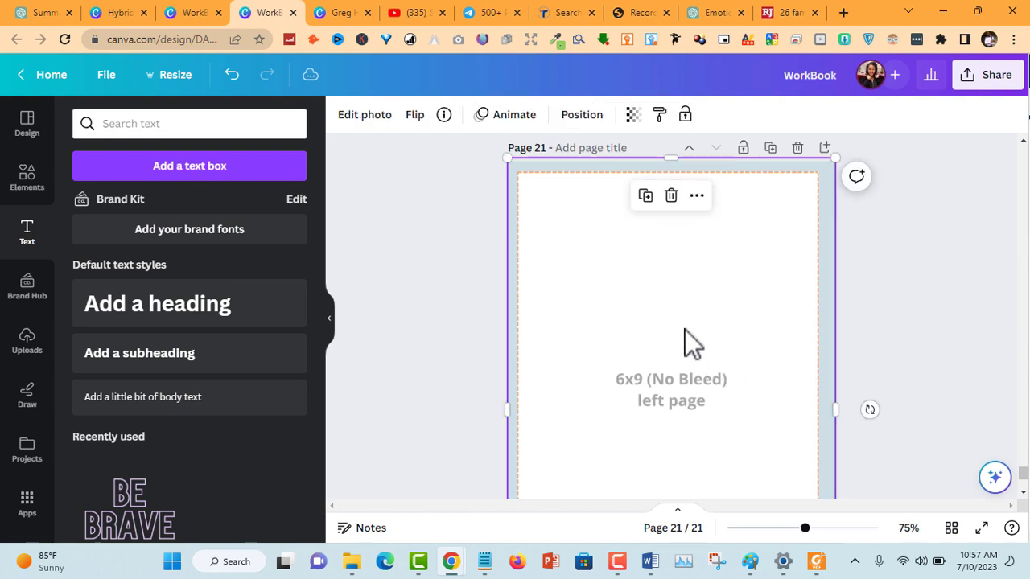
{"action": "key", "text": "ctrl+v"}
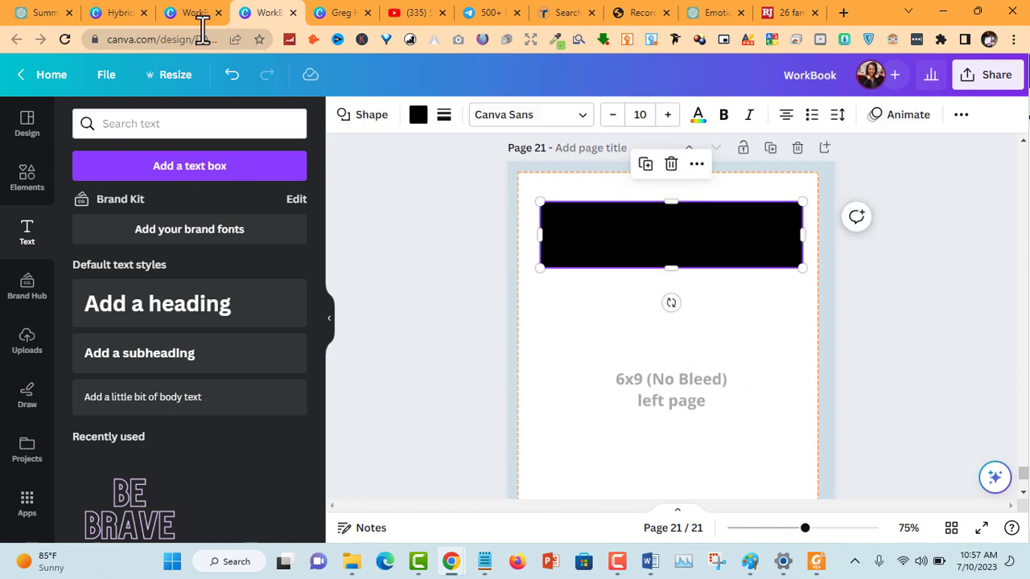
Switch to ChatGPT and copy the fifth of the 50 question prompts, on practicing active listening in daily life and in a caregiving role.
{"action": "left_click", "coordinate": [34, 12]}
{"action": "scroll", "coordinate": [358, 254], "scroll_direction": "down", "scroll_amount": 10}
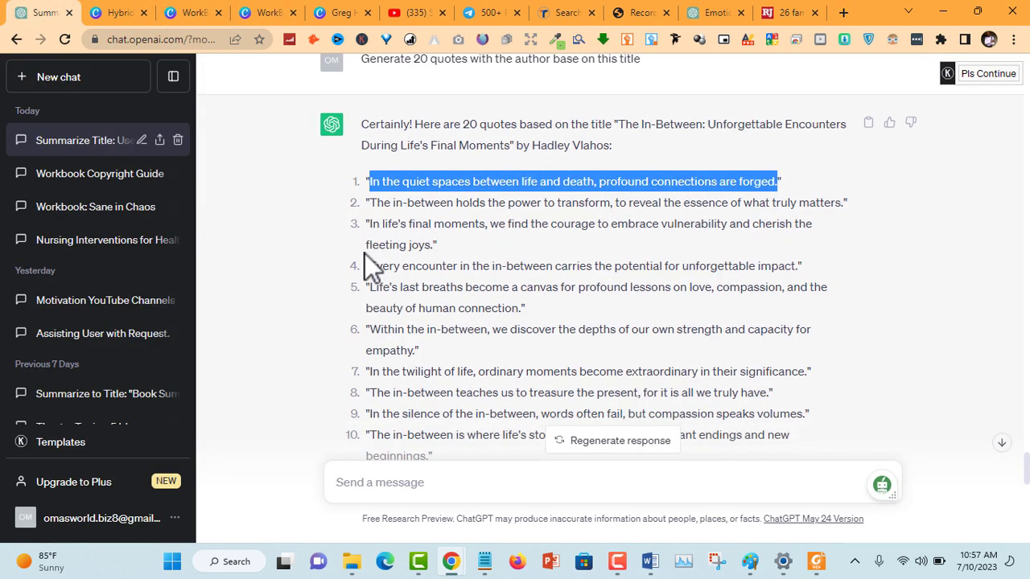
{"action": "scroll", "coordinate": [377, 260], "scroll_direction": "up", "scroll_amount": 12}
{"action": "scroll", "coordinate": [379, 259], "scroll_direction": "down", "scroll_amount": 15}
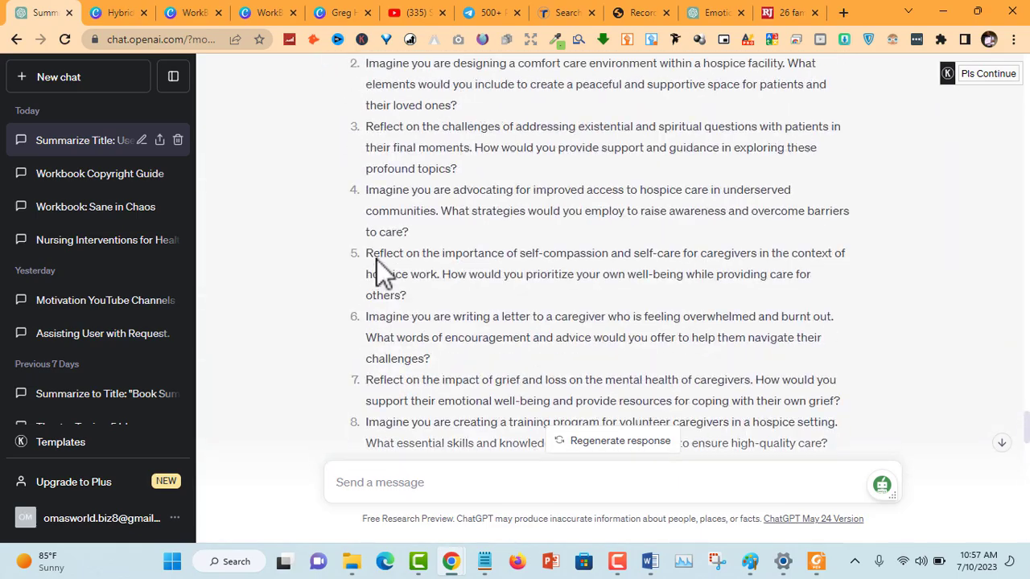
{"action": "scroll", "coordinate": [381, 270], "scroll_direction": "up", "scroll_amount": 5}
{"action": "scroll", "coordinate": [385, 185], "scroll_direction": "up", "scroll_amount": 18}
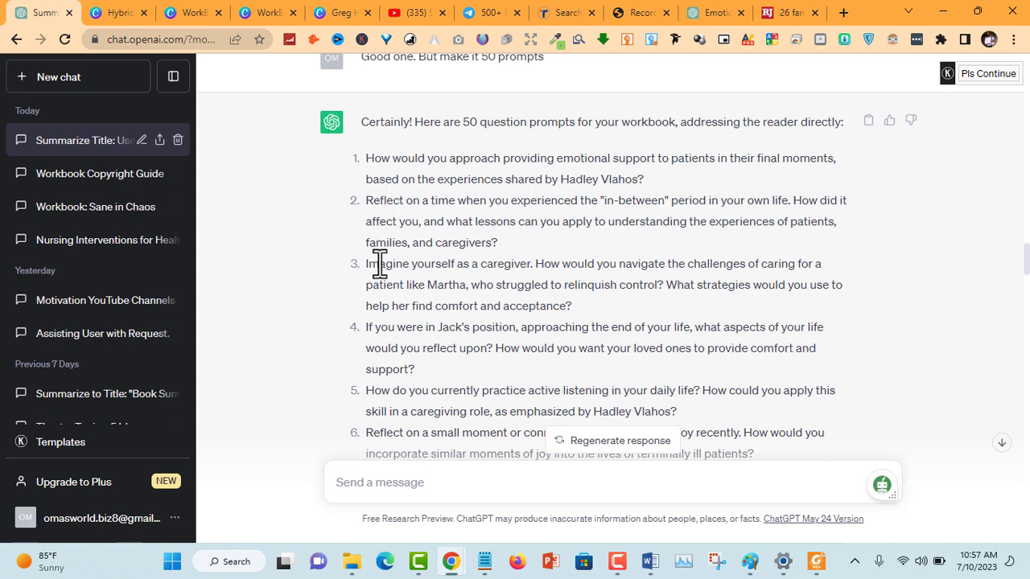
{"action": "scroll", "coordinate": [381, 265], "scroll_direction": "down", "scroll_amount": 1}
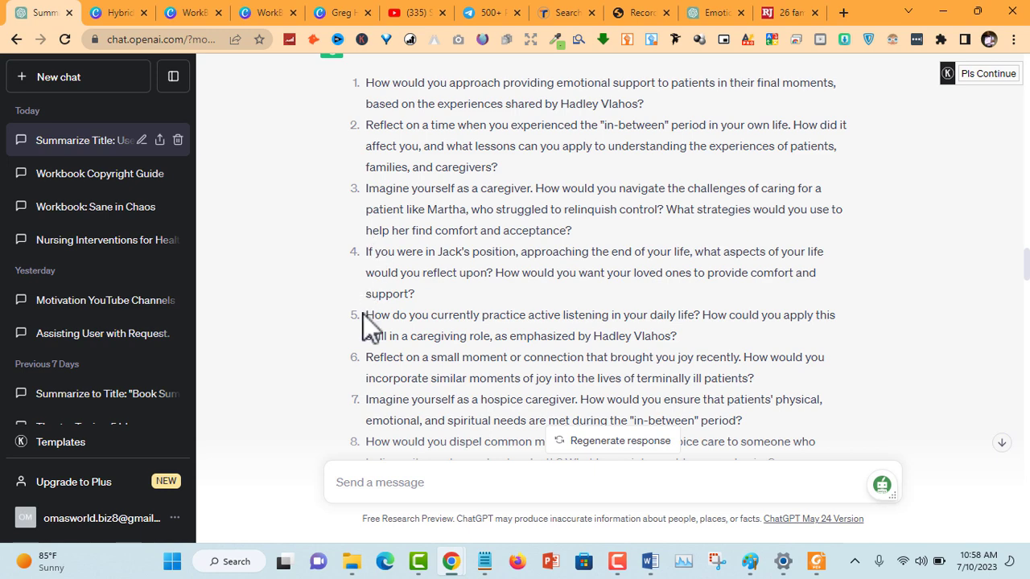
{"action": "left_click_drag", "start_coordinate": [363, 313], "coordinate": [680, 341]}
{"action": "key", "text": "ctrl+c"}
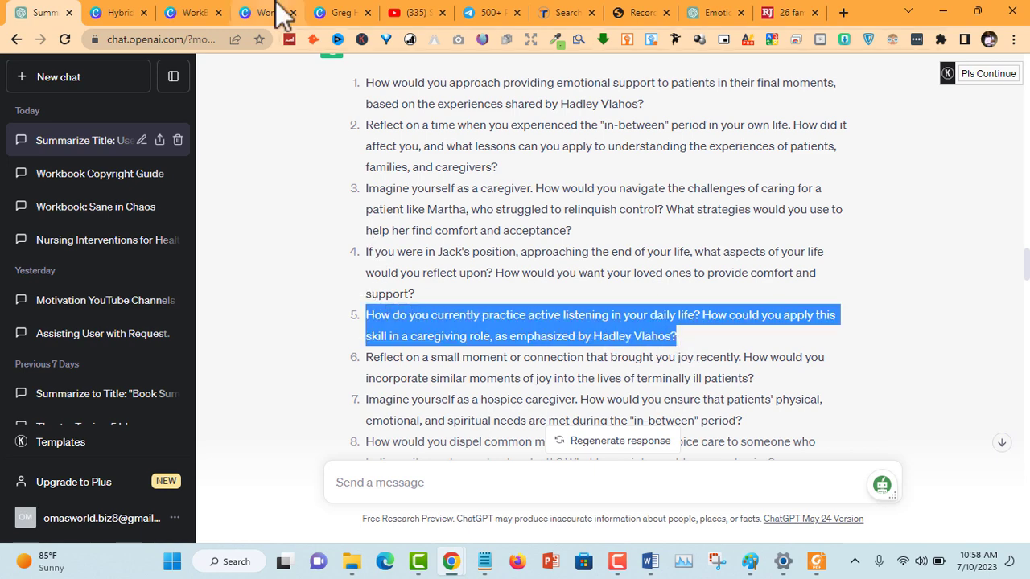
Return to the Canva WorkBook design, paste the active listening question on page 21, color it white and place it over the black banner.
{"action": "left_click", "coordinate": [250, 14]}
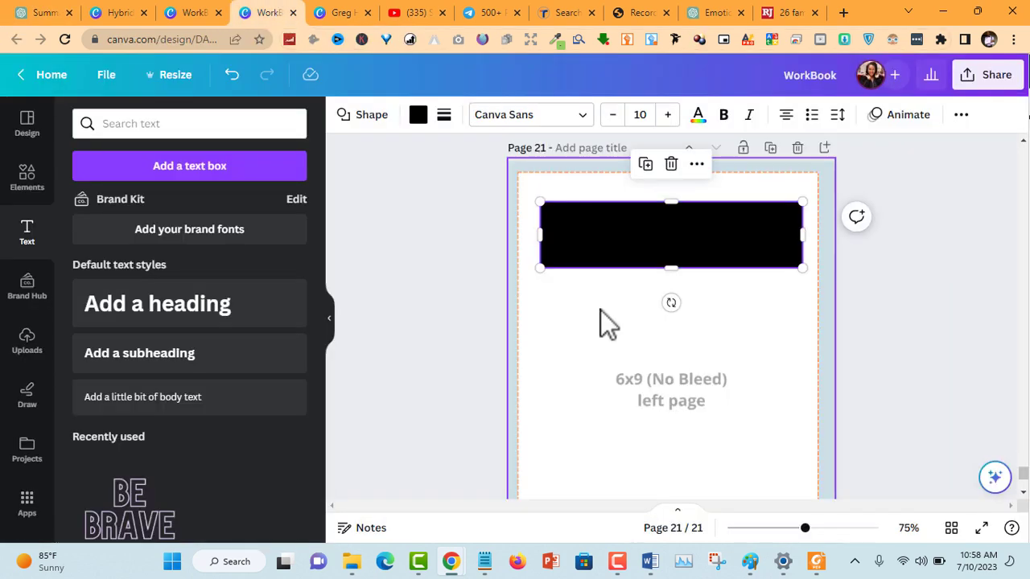
{"action": "key", "text": "ctrl+v"}
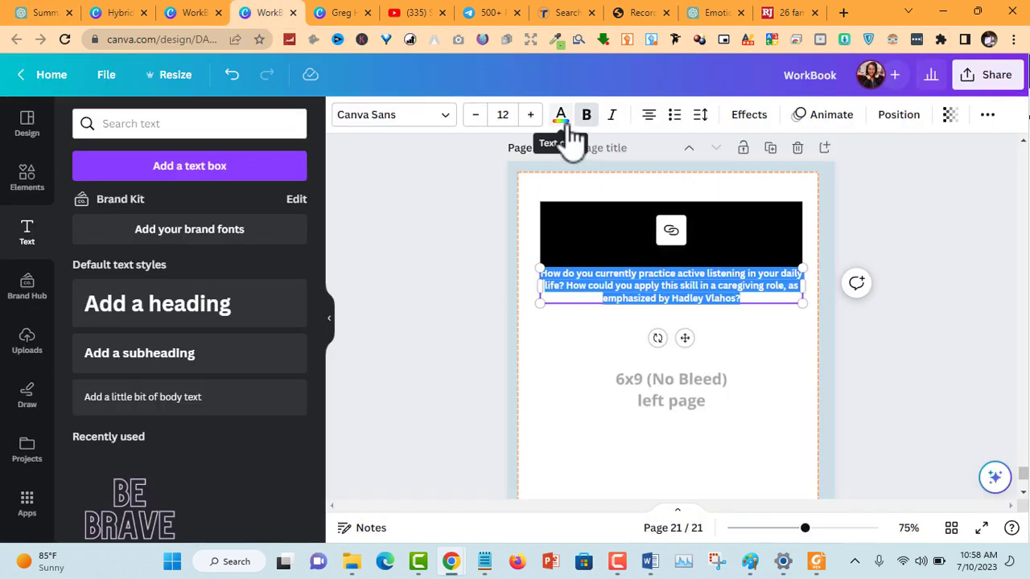
{"action": "left_click", "coordinate": [563, 121]}
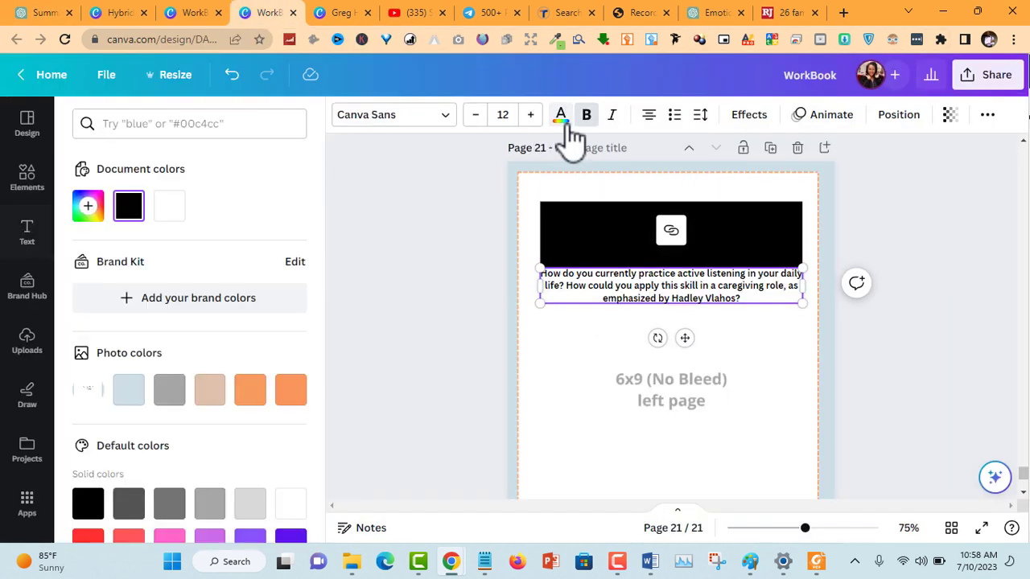
{"action": "left_click", "coordinate": [171, 208]}
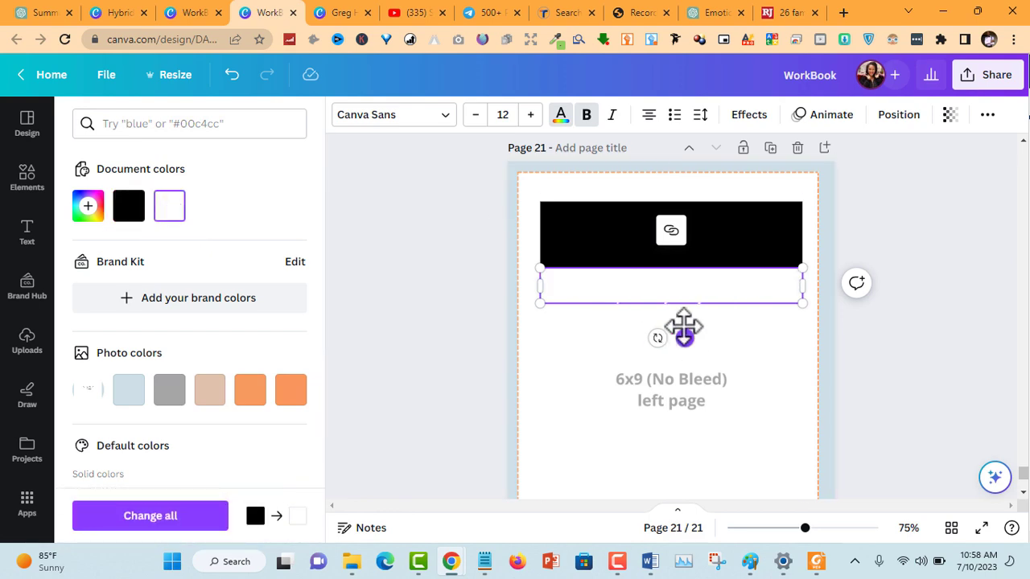
{"action": "left_click_drag", "start_coordinate": [684, 338], "coordinate": [682, 296]}
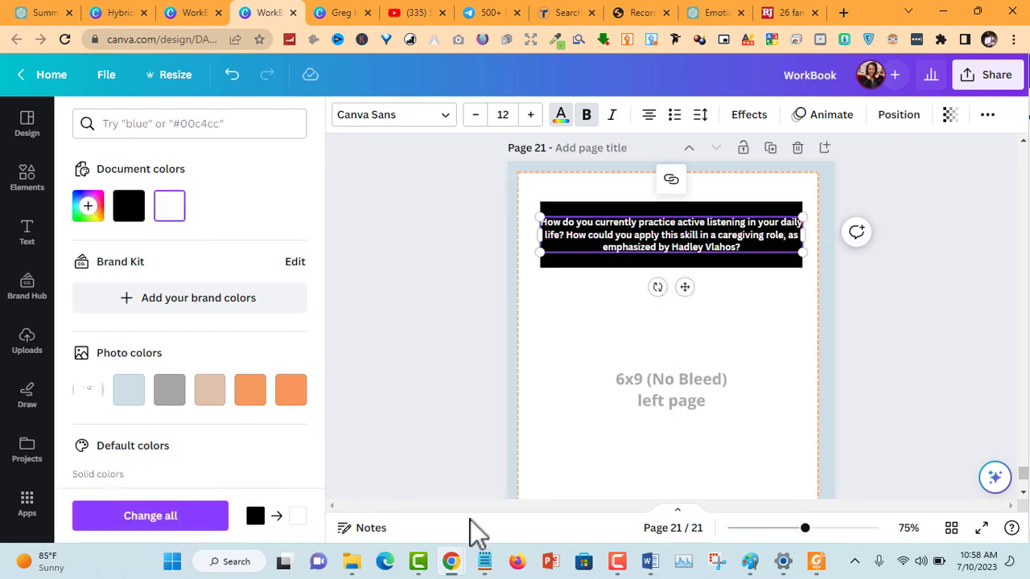
Switch to Notepad and review the workbook creation outline down to the book cover item.
{"action": "left_click", "coordinate": [486, 563]}
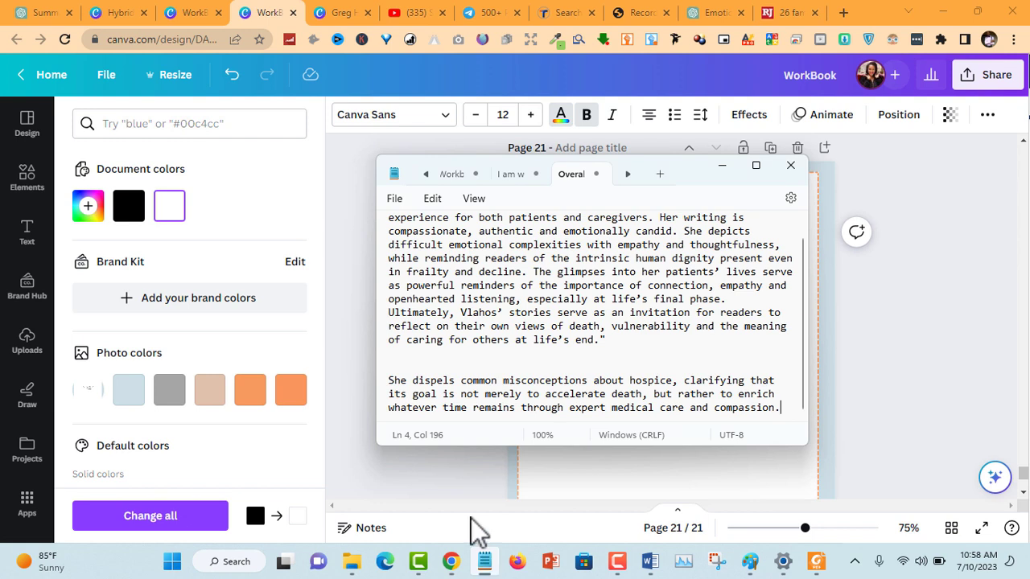
{"action": "left_click", "coordinate": [456, 173]}
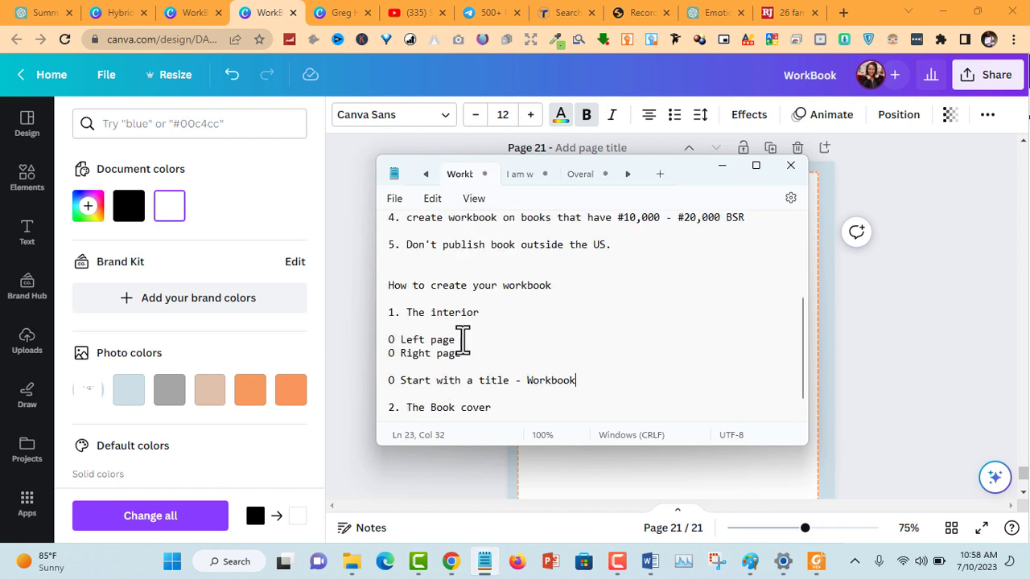
{"action": "scroll", "coordinate": [466, 348], "scroll_direction": "down", "scroll_amount": 1}
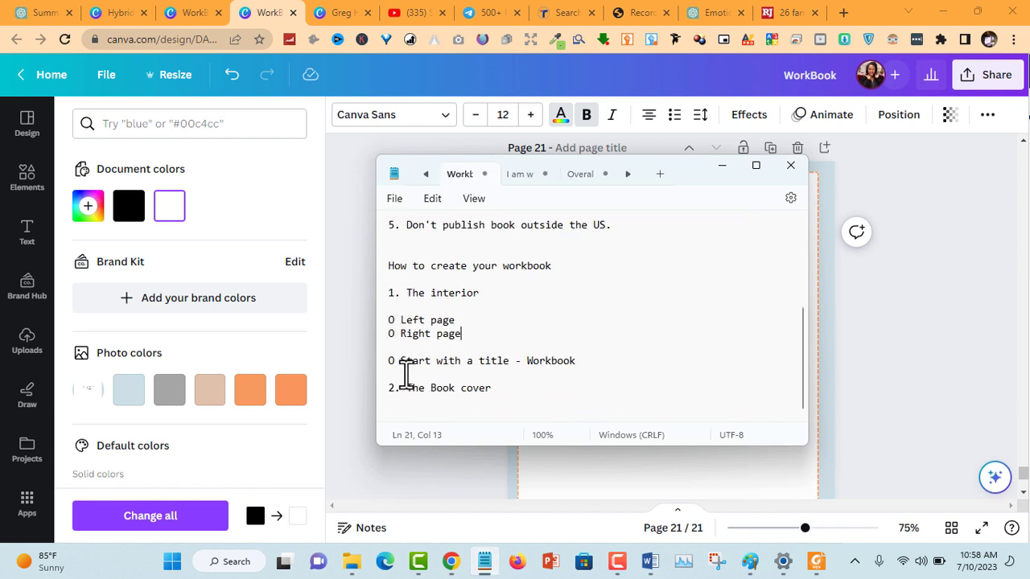
{"action": "left_click", "coordinate": [432, 377]}
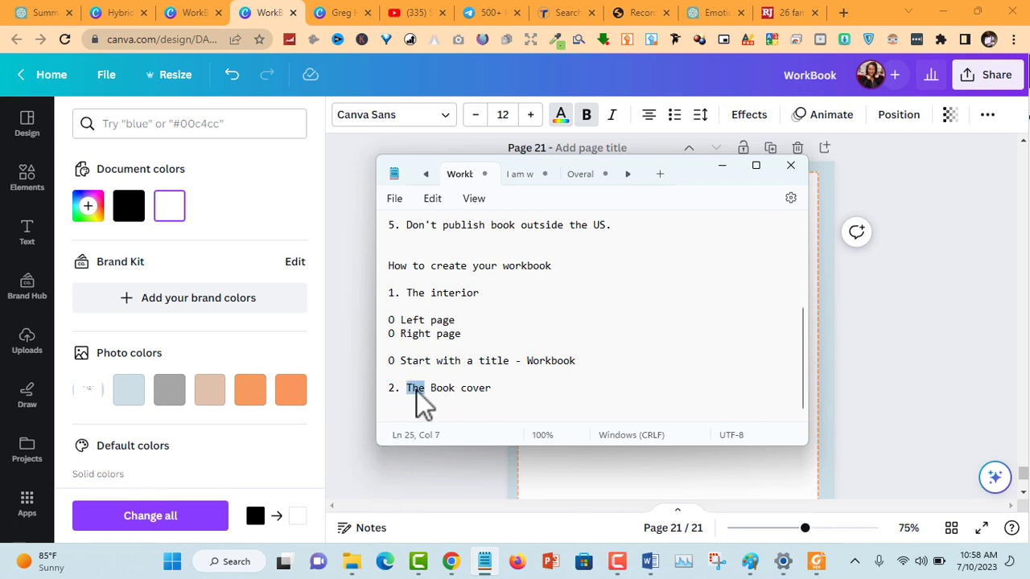
{"action": "left_click", "coordinate": [923, 287]}
Narrow the active listening question's text box on page 21 to about 4.3 wide and recenter it over the black banner.
{"action": "left_click", "coordinate": [700, 226]}
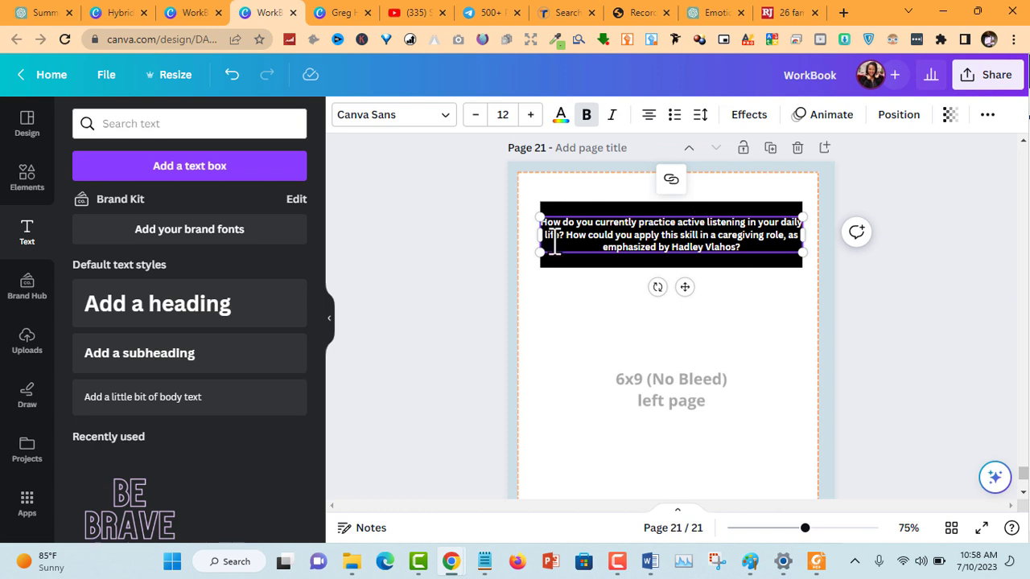
{"action": "left_click_drag", "start_coordinate": [545, 235], "coordinate": [567, 234]}
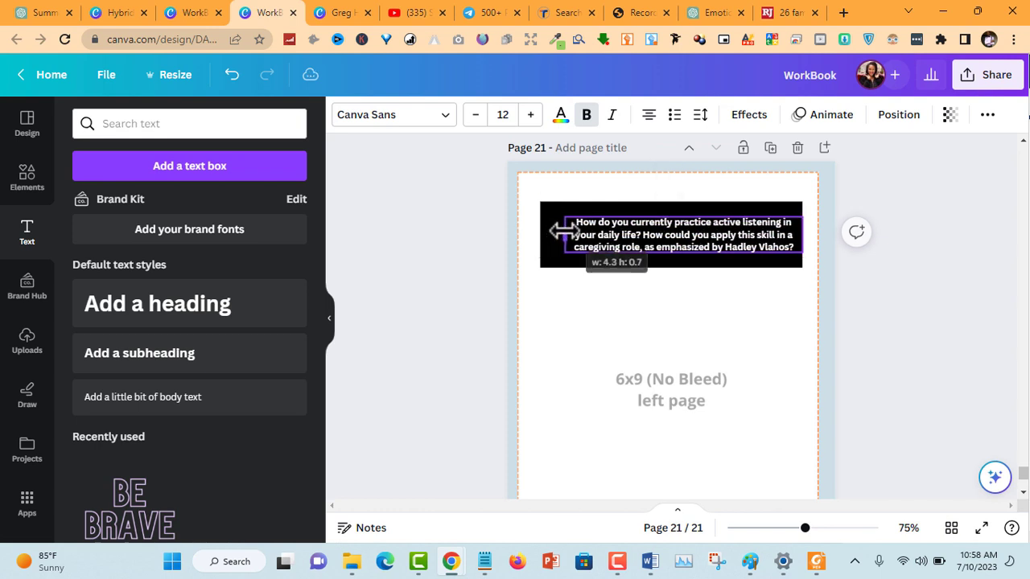
{"action": "left_click_drag", "start_coordinate": [697, 286], "coordinate": [685, 279]}
Download all 21 pages of the WorkBook design as a PDF Print file.
{"action": "left_click", "coordinate": [974, 81]}
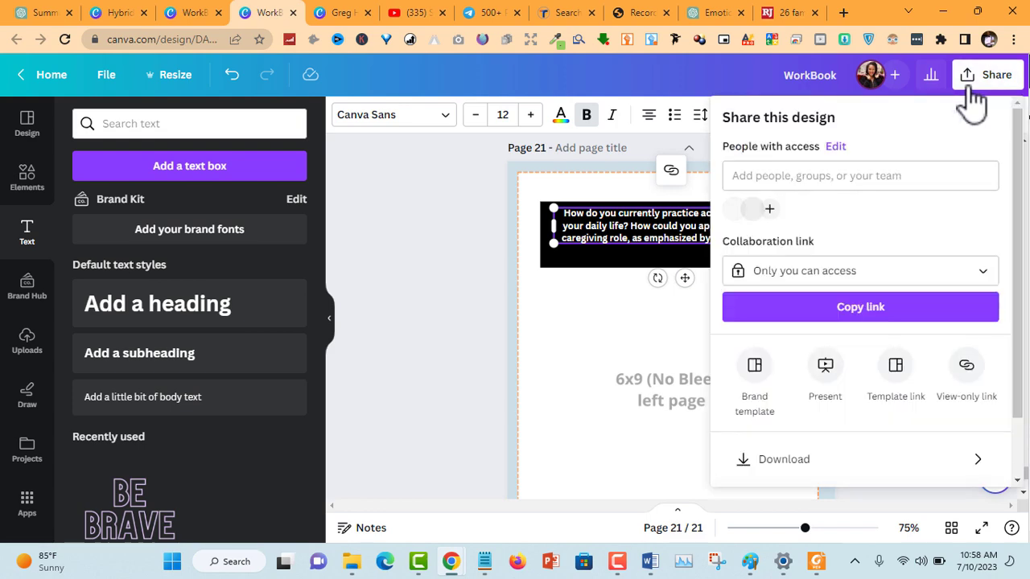
{"action": "left_click", "coordinate": [837, 461]}
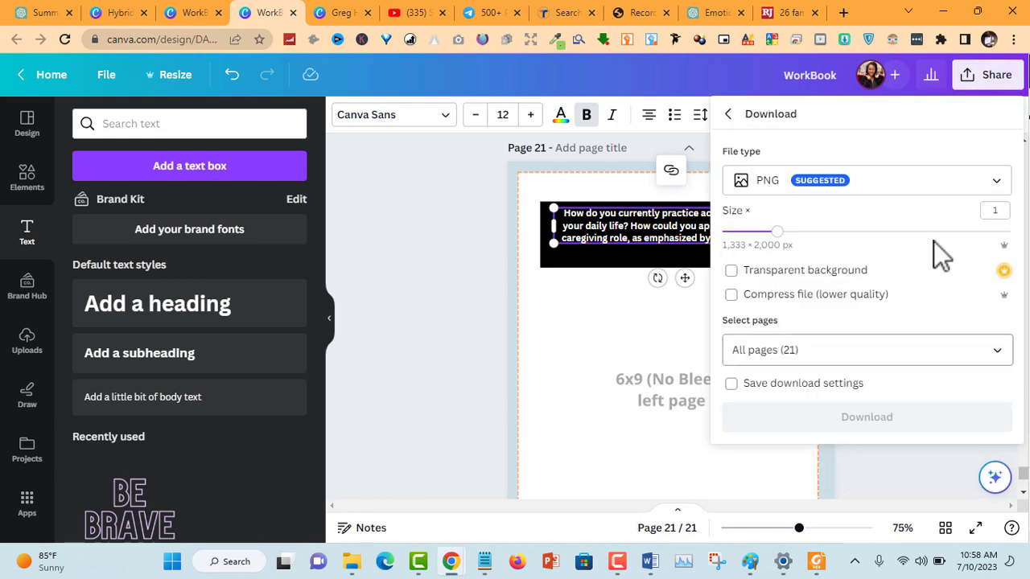
{"action": "left_click", "coordinate": [989, 196]}
{"action": "left_click", "coordinate": [989, 195]}
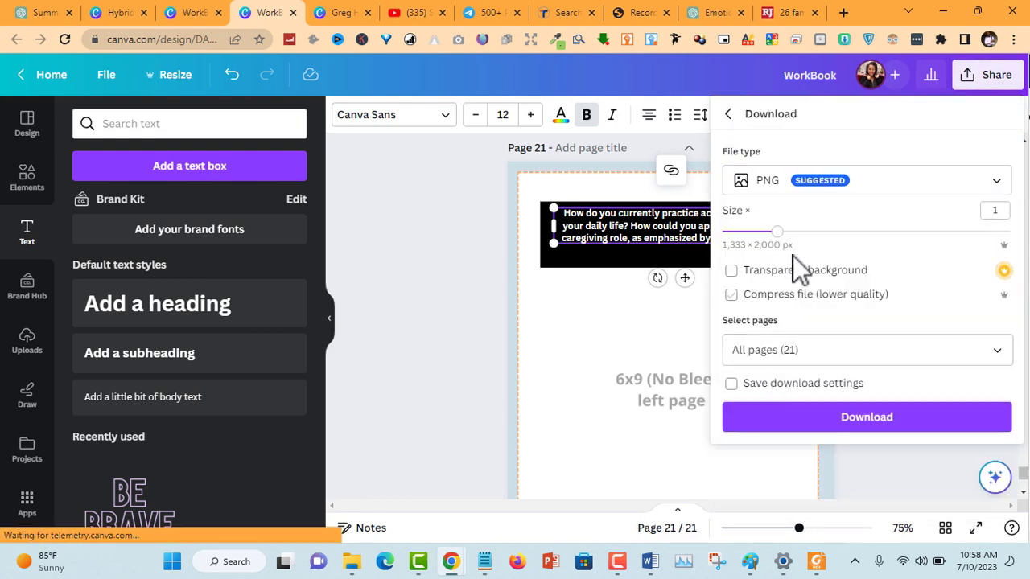
{"action": "left_click", "coordinate": [917, 191]}
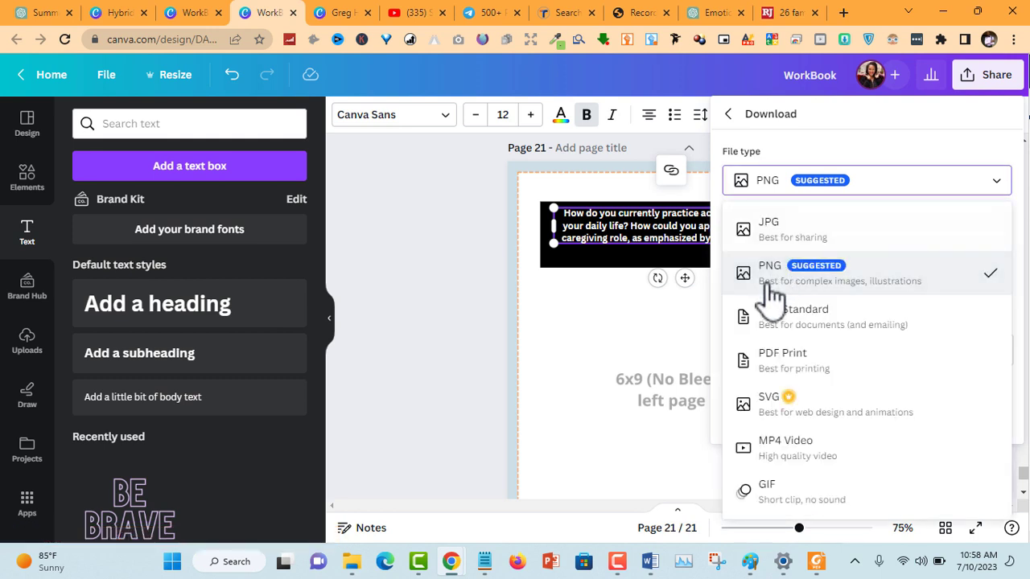
{"action": "left_click", "coordinate": [773, 362]}
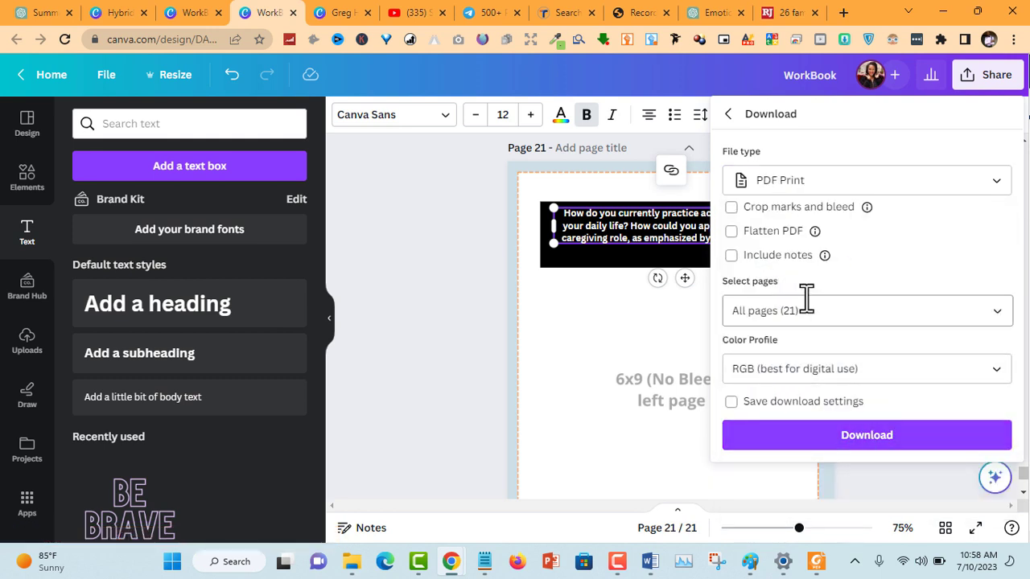
{"action": "left_click", "coordinate": [919, 441]}
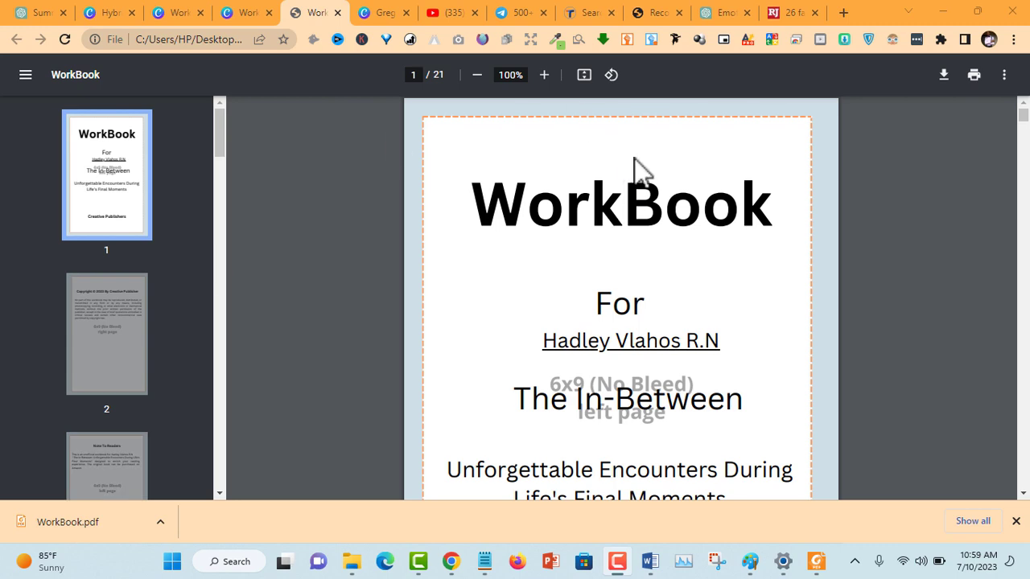
Examine the exported WorkBook PDF from the title page to the Disclaimer page.
{"action": "scroll", "coordinate": [641, 159], "scroll_direction": "down", "scroll_amount": 5}
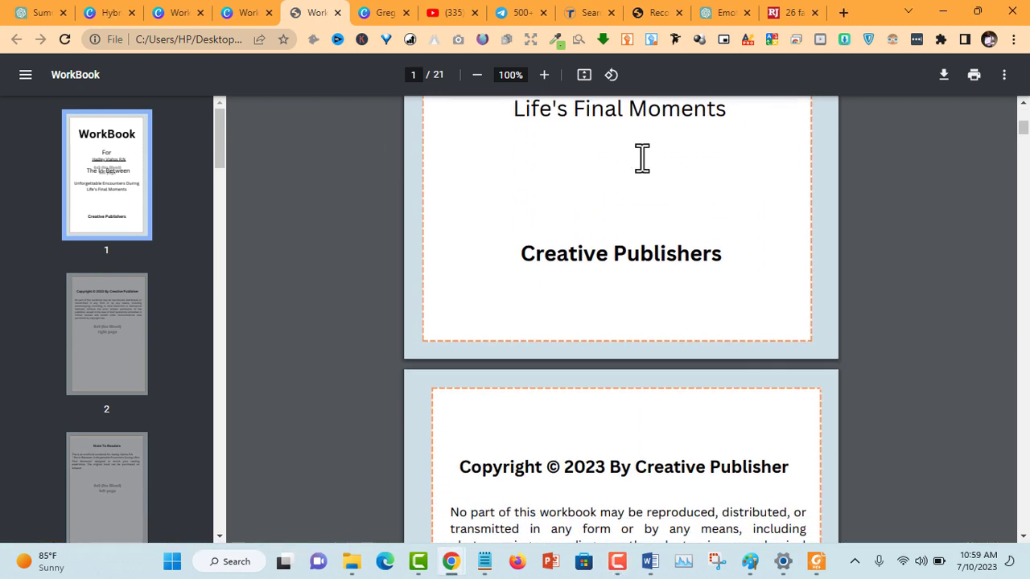
{"action": "scroll", "coordinate": [641, 159], "scroll_direction": "down", "scroll_amount": 15}
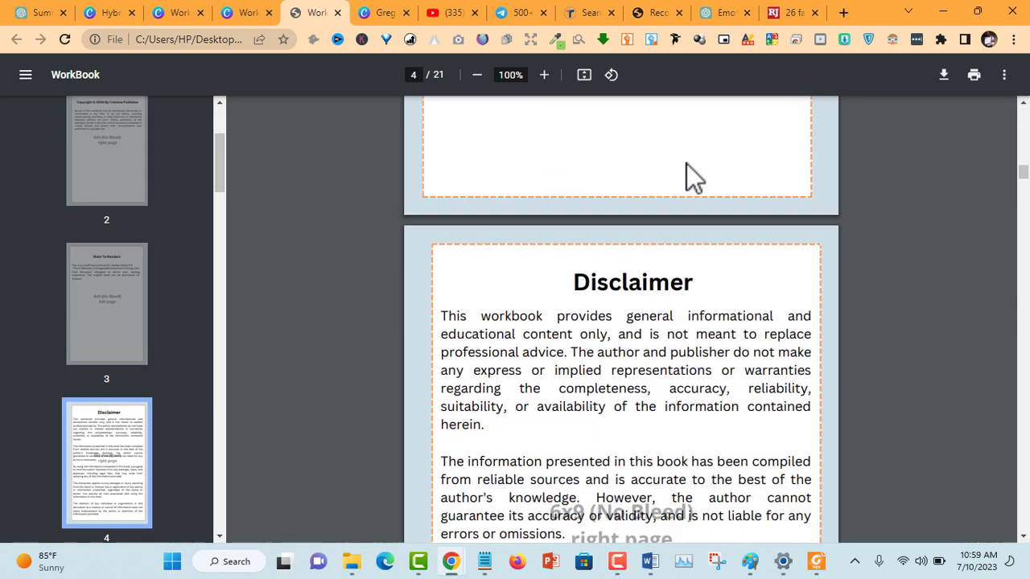
{"action": "scroll", "coordinate": [690, 177], "scroll_direction": "down", "scroll_amount": 2}
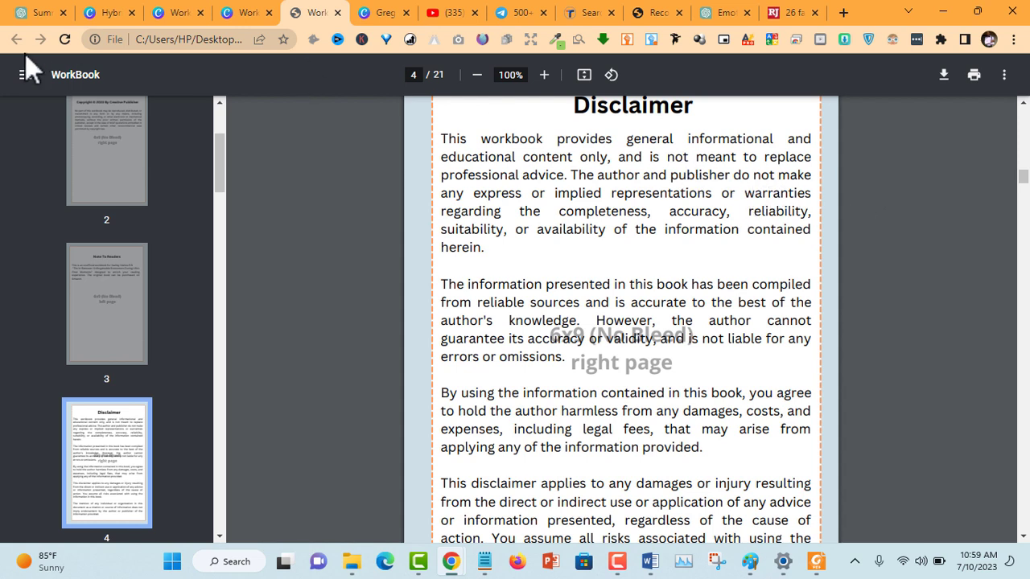
Return to the WorkBook design and delete the 6x9 left-page template image from page 21.
{"action": "left_click", "coordinate": [256, 14]}
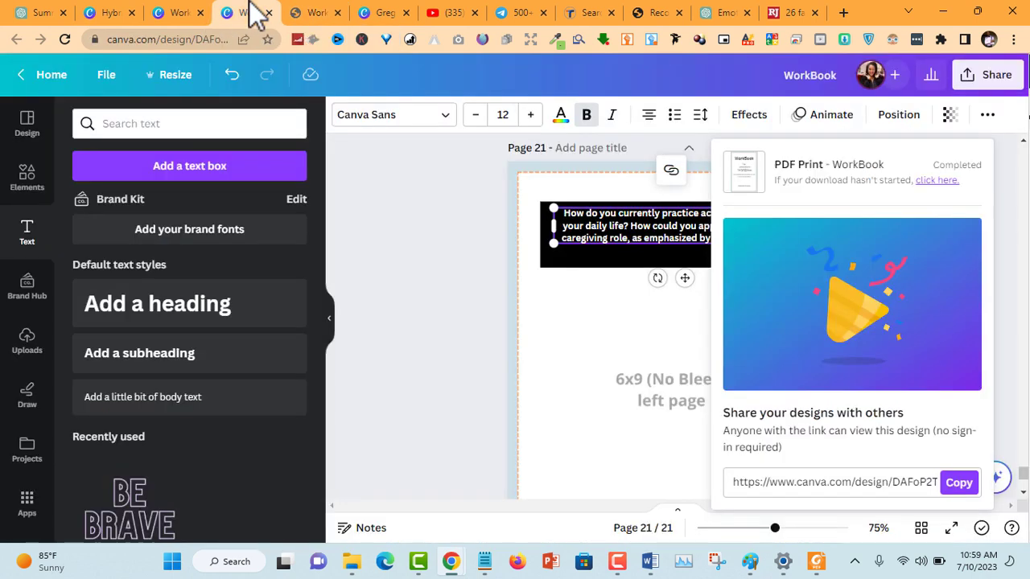
{"action": "left_click", "coordinate": [528, 172]}
{"action": "left_click", "coordinate": [547, 171]}
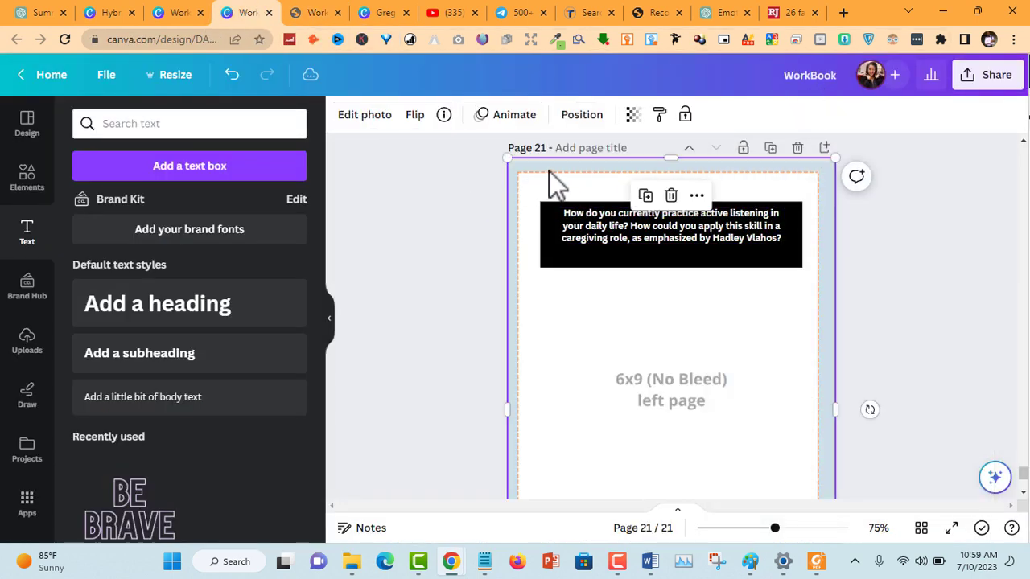
{"action": "left_click", "coordinate": [678, 198]}
Switch to the WorkBook (6 × 9 in) duplicate design and ungroup the elements on page 15.
{"action": "scroll", "coordinate": [843, 210], "scroll_direction": "up", "scroll_amount": 5}
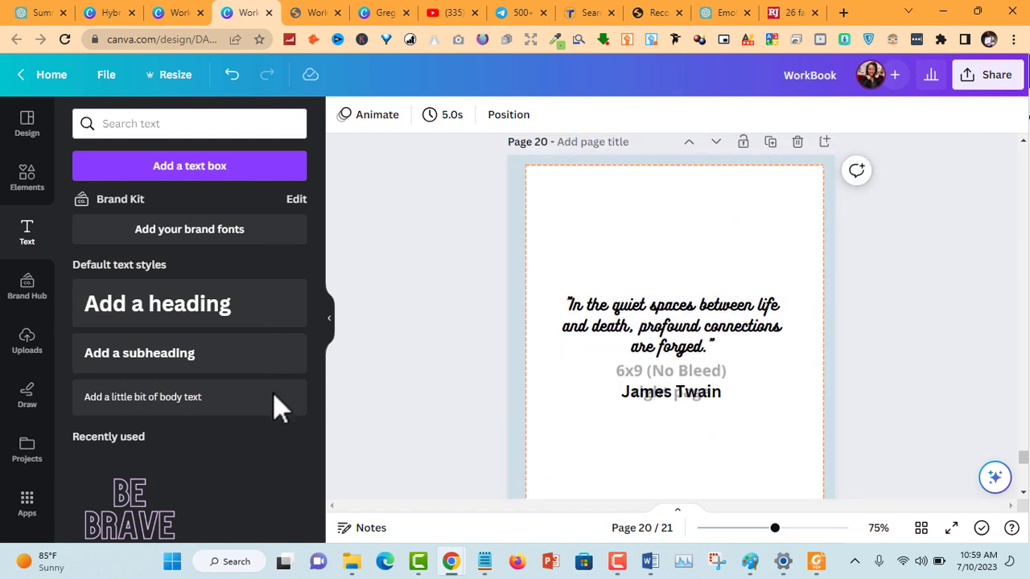
{"action": "scroll", "coordinate": [588, 326], "scroll_direction": "up", "scroll_amount": 10}
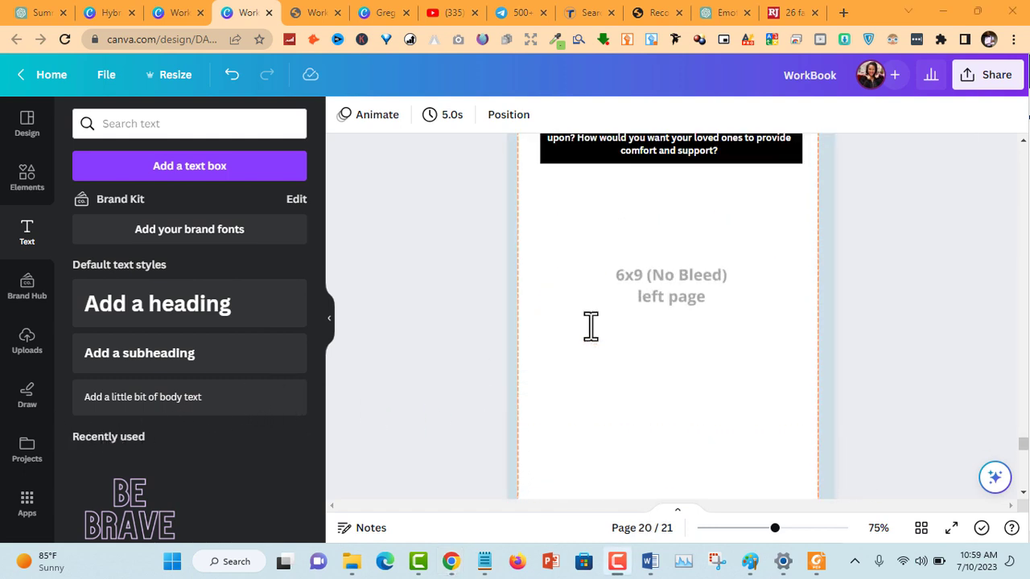
{"action": "scroll", "coordinate": [588, 324], "scroll_direction": "up", "scroll_amount": 20}
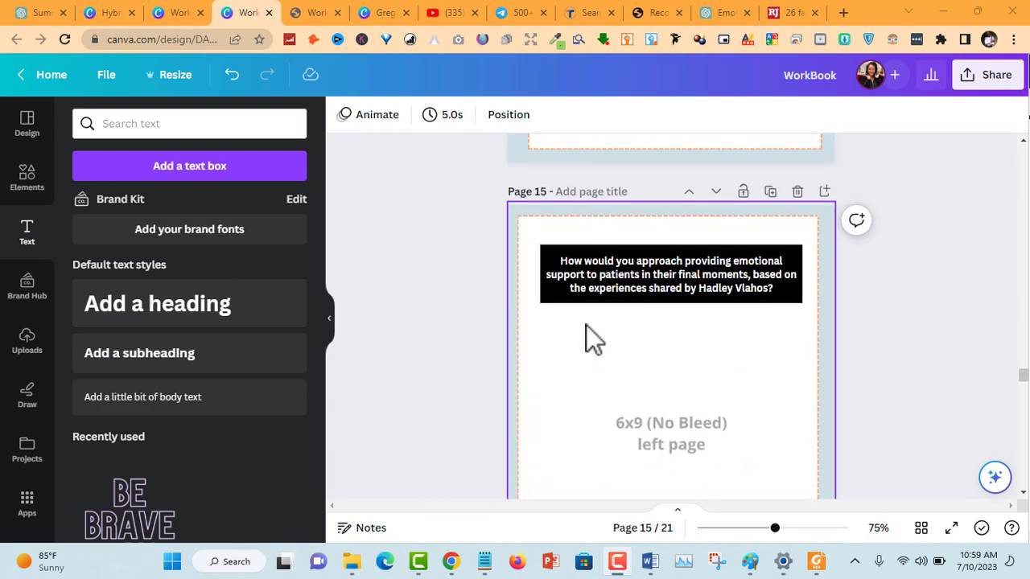
{"action": "scroll", "coordinate": [584, 325], "scroll_direction": "down", "scroll_amount": 10}
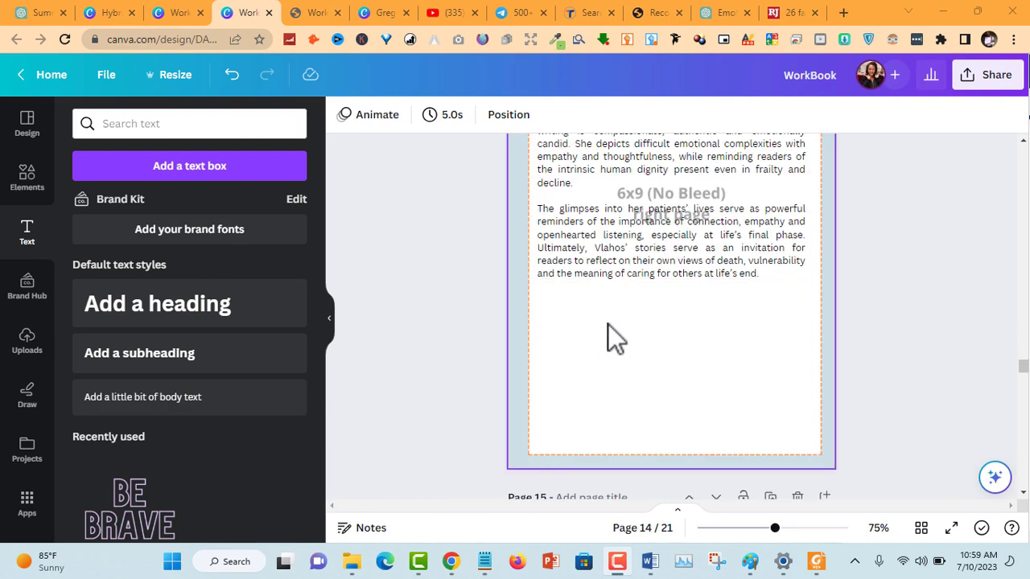
{"action": "scroll", "coordinate": [657, 269], "scroll_direction": "up", "scroll_amount": 5}
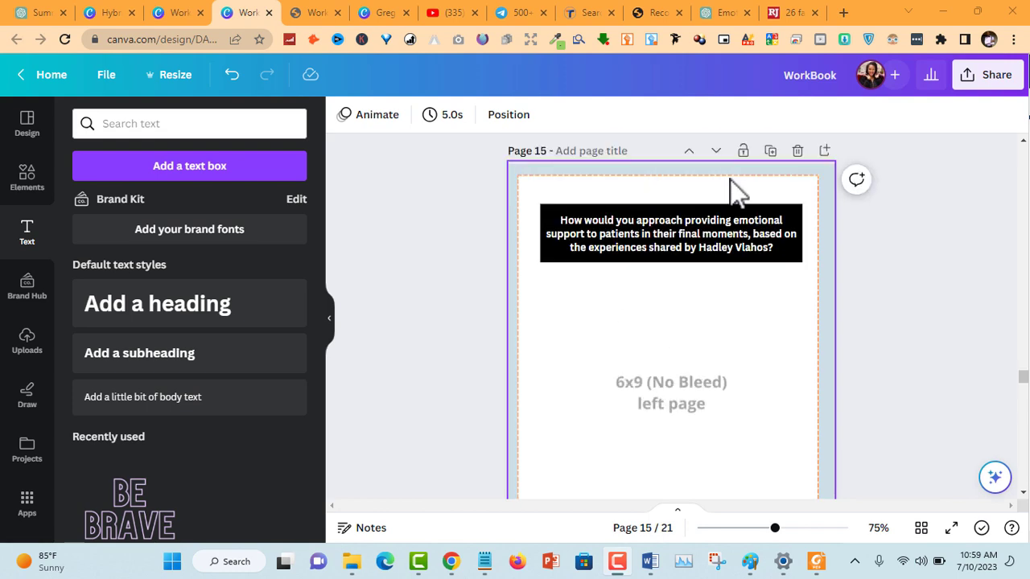
{"action": "left_click", "coordinate": [174, 13]}
{"action": "scroll", "coordinate": [797, 257], "scroll_direction": "up", "scroll_amount": 6}
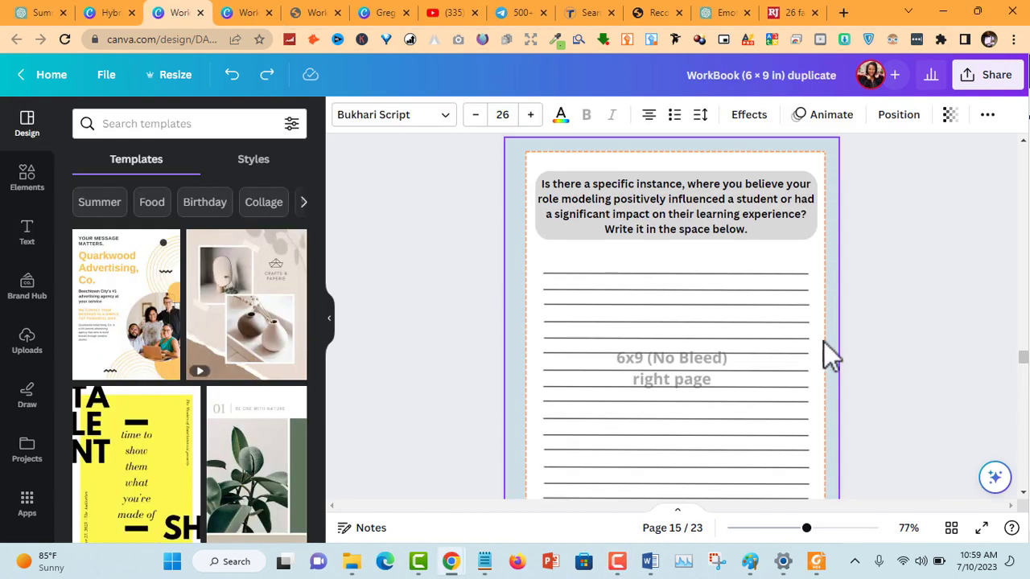
{"action": "left_click", "coordinate": [734, 341]}
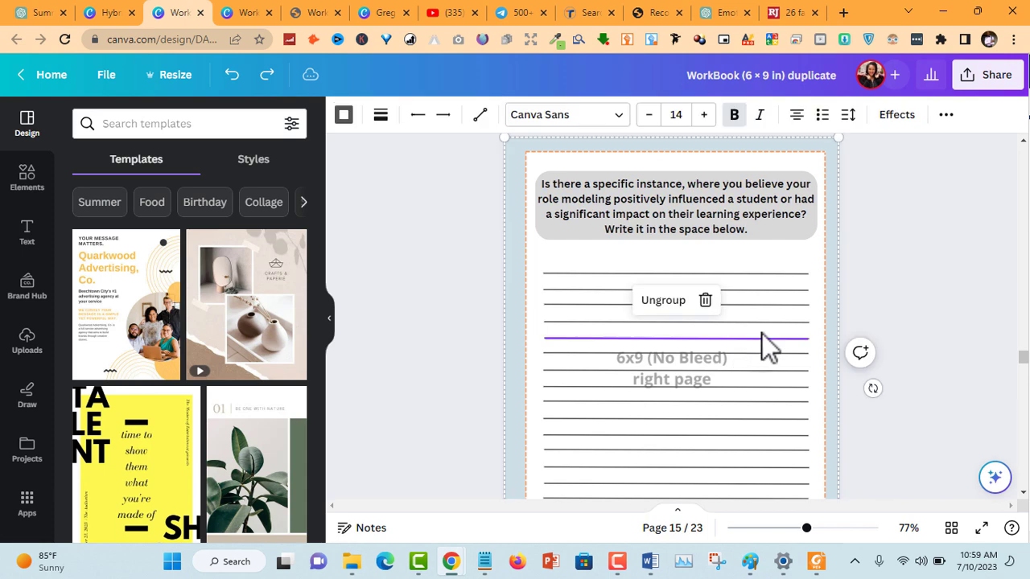
{"action": "left_click", "coordinate": [652, 301]}
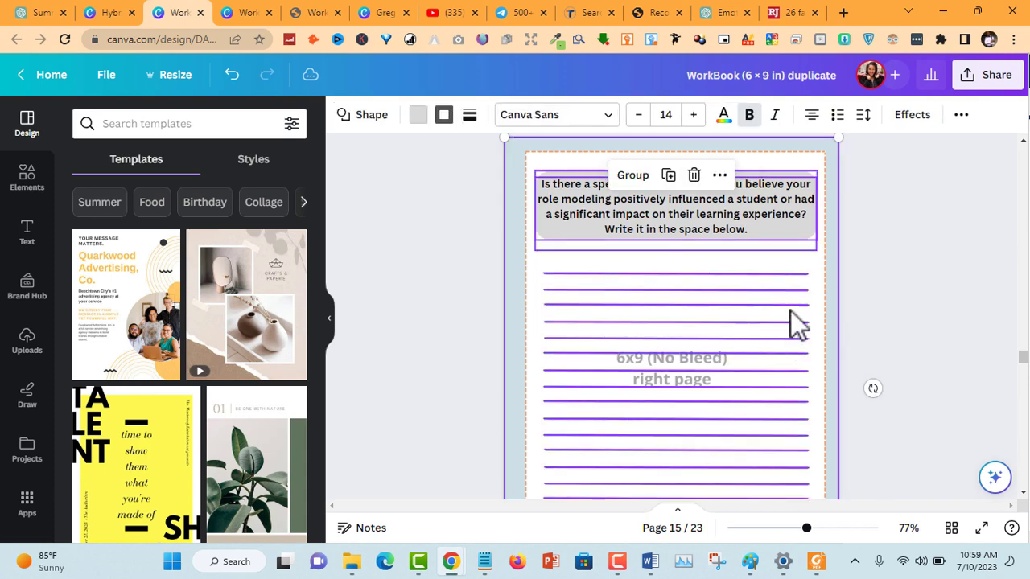
{"action": "left_click", "coordinate": [886, 268]}
Move the right-page template image on page 15 sideways off the page, clear of the ruled lines.
{"action": "scroll", "coordinate": [704, 295], "scroll_direction": "up", "scroll_amount": 5}
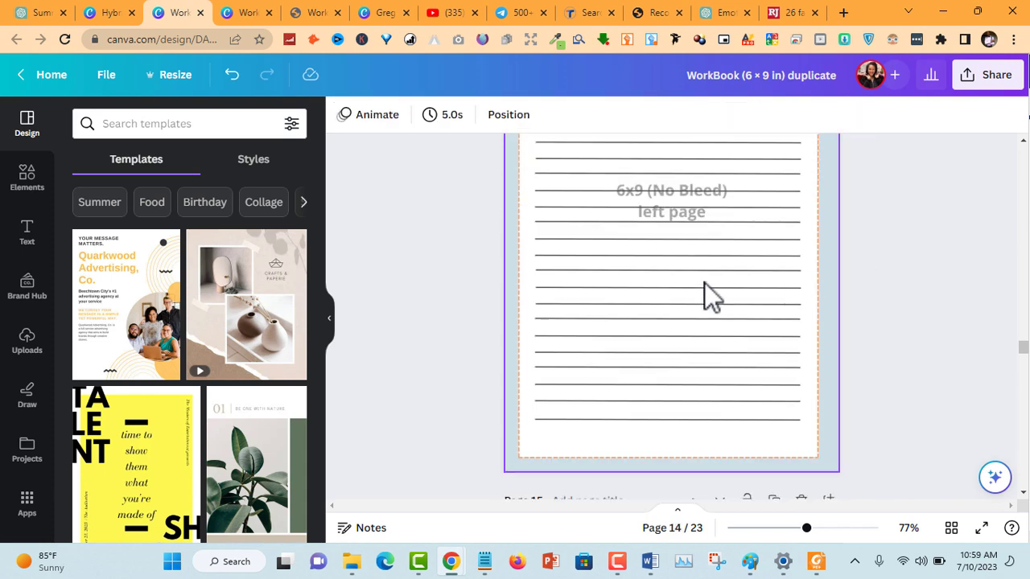
{"action": "scroll", "coordinate": [717, 330], "scroll_direction": "down", "scroll_amount": 2}
{"action": "scroll", "coordinate": [681, 402], "scroll_direction": "down", "scroll_amount": 5}
{"action": "scroll", "coordinate": [809, 354], "scroll_direction": "down", "scroll_amount": 2, "text": "ctrl"}
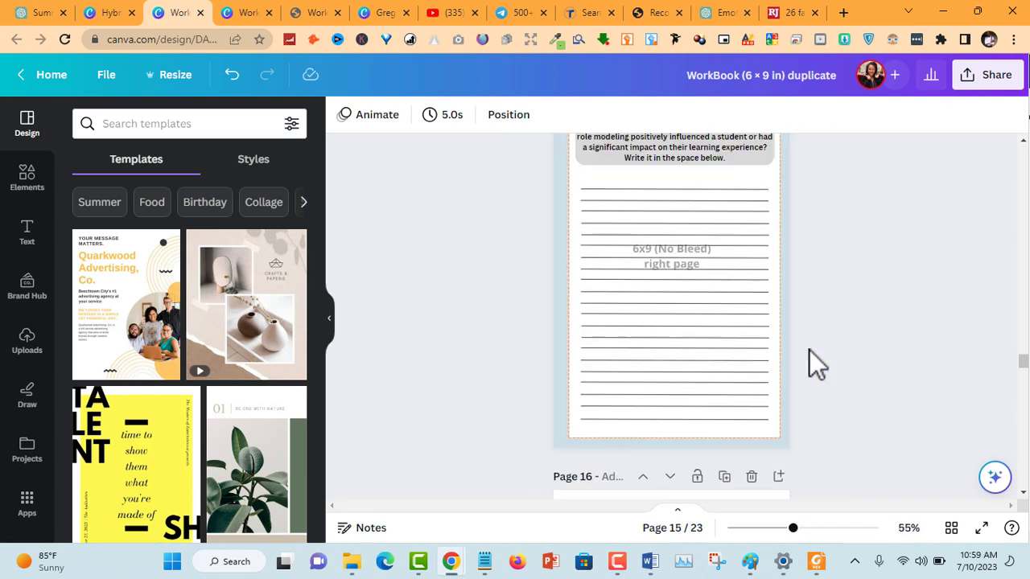
{"action": "left_click", "coordinate": [601, 184]}
{"action": "left_click_drag", "start_coordinate": [597, 193], "coordinate": [375, 212]}
Select all the ruled writing lines below the question on page 15 and group them.
{"action": "left_click", "coordinate": [611, 172]}
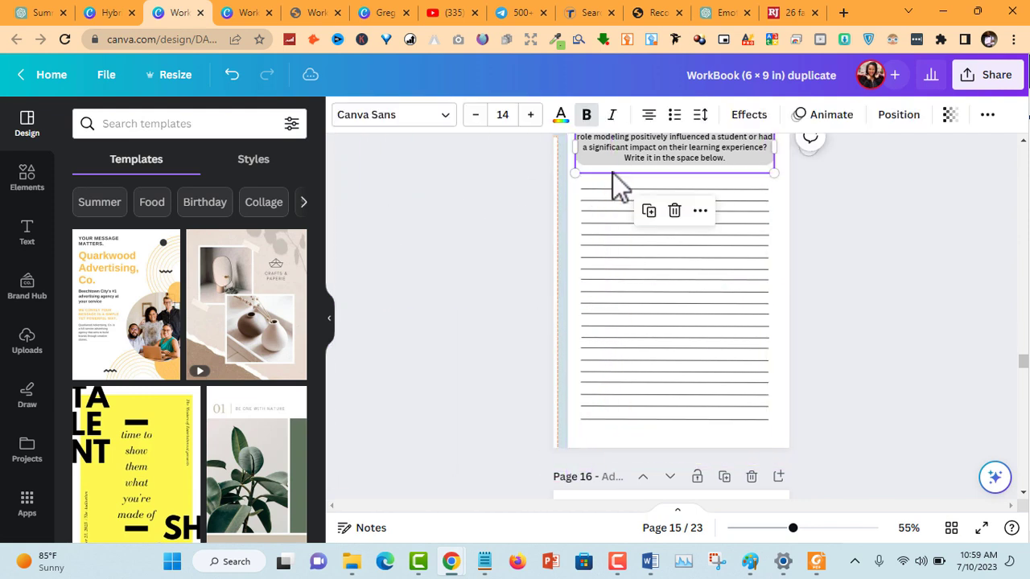
{"action": "left_click", "coordinate": [618, 180]}
{"action": "mouse_move", "coordinate": [619, 188]}
{"action": "left_mouse_down"}
{"action": "mouse_move", "coordinate": [621, 202]}
{"action": "mouse_move", "coordinate": [617, 178]}
{"action": "left_mouse_up"}
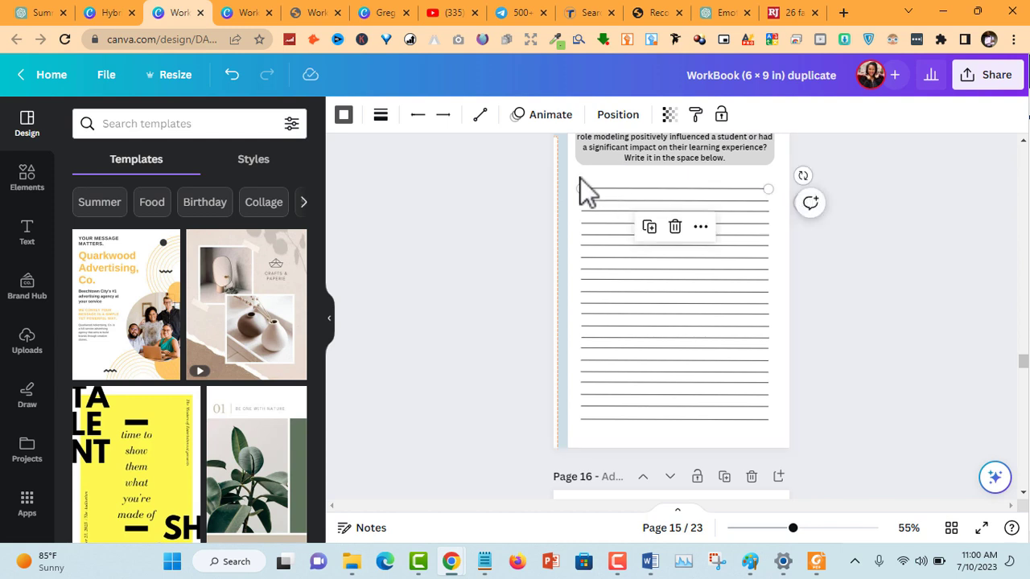
{"action": "left_click", "coordinate": [816, 176]}
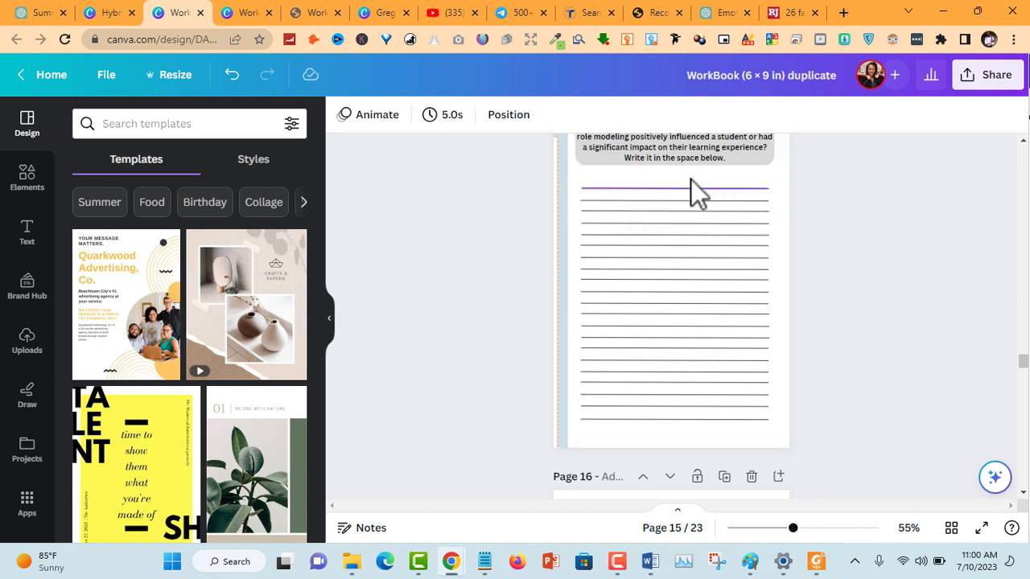
{"action": "left_click", "coordinate": [692, 174]}
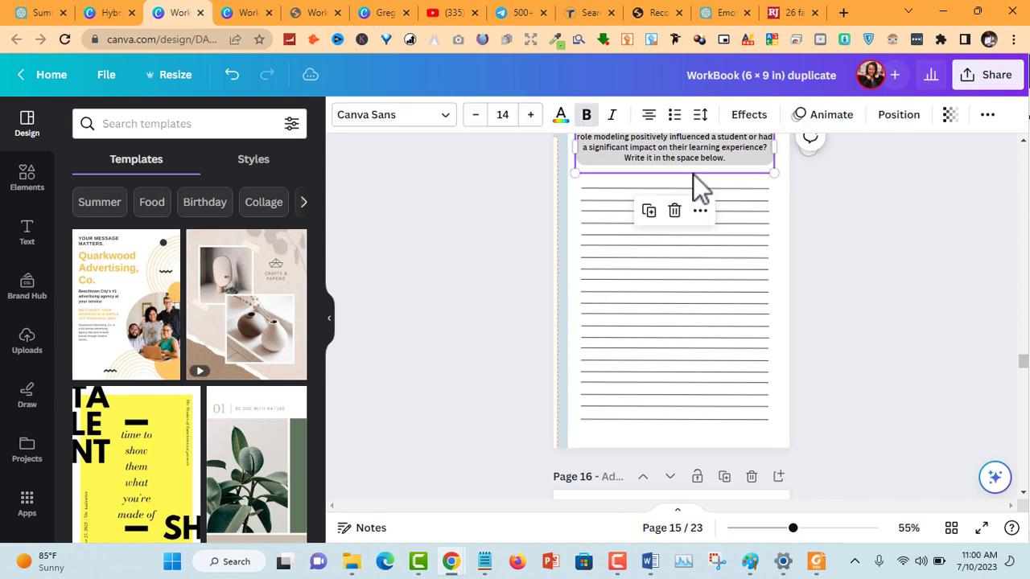
{"action": "left_click", "coordinate": [780, 181]}
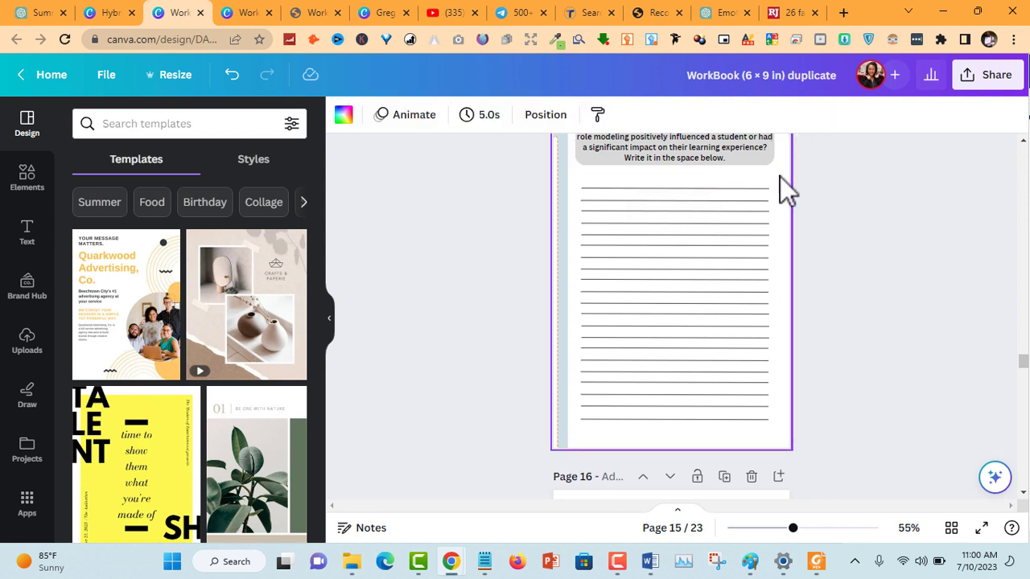
{"action": "left_click_drag", "start_coordinate": [770, 202], "coordinate": [717, 432]}
{"action": "left_click", "coordinate": [635, 458]}
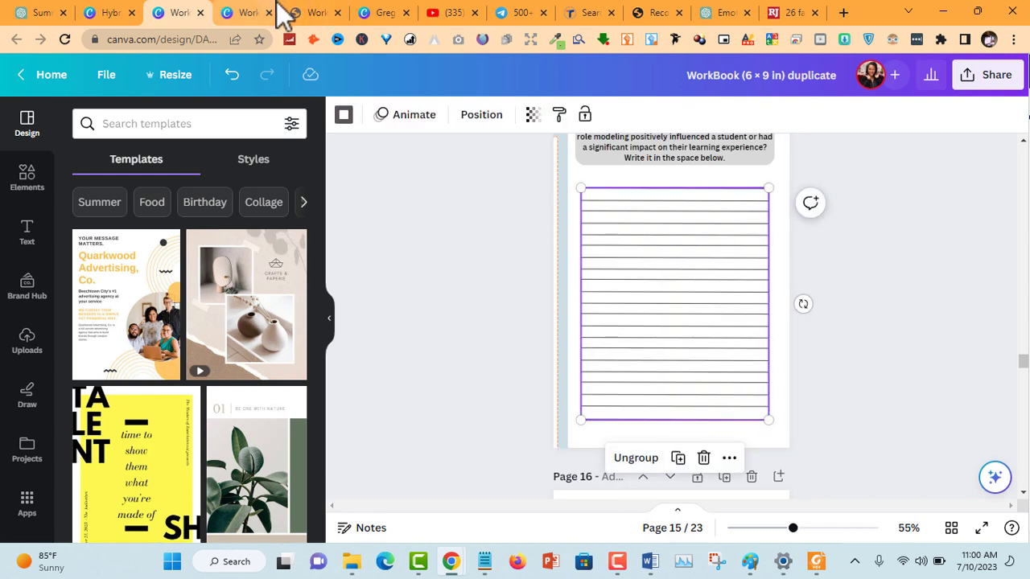
Switch to the WorkBook design, paste the grouped writing lines on page 15 and align them under the black question banner.
{"action": "left_click", "coordinate": [246, 12]}
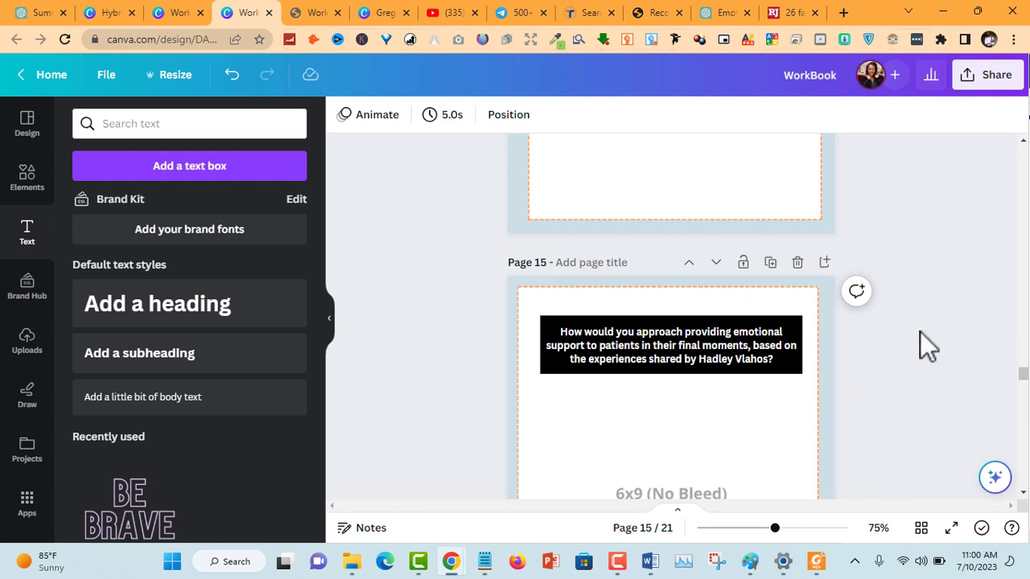
{"action": "scroll", "coordinate": [920, 332], "scroll_direction": "up", "scroll_amount": 6}
{"action": "scroll", "coordinate": [914, 324], "scroll_direction": "down", "scroll_amount": 6}
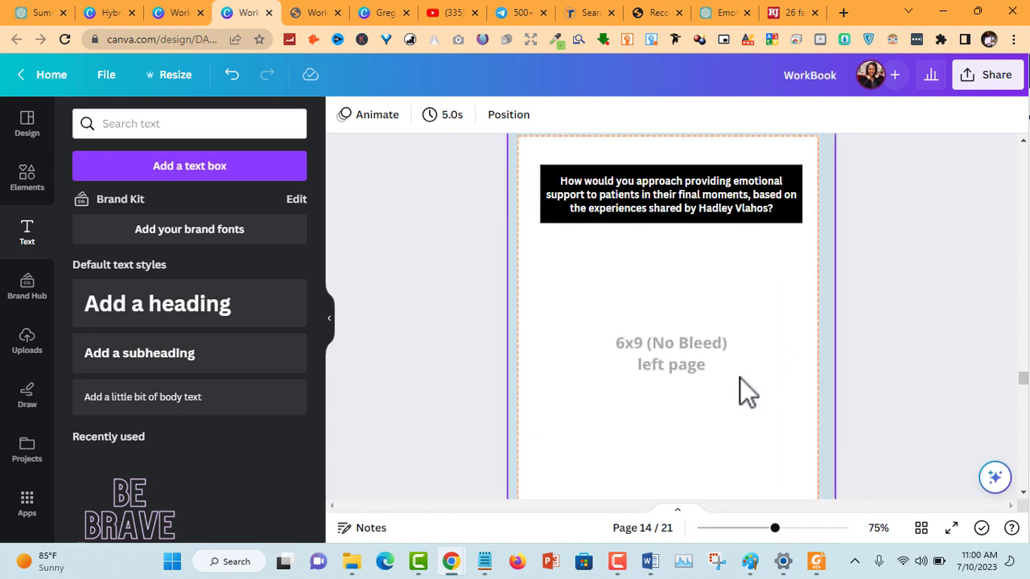
{"action": "double_click", "coordinate": [709, 367]}
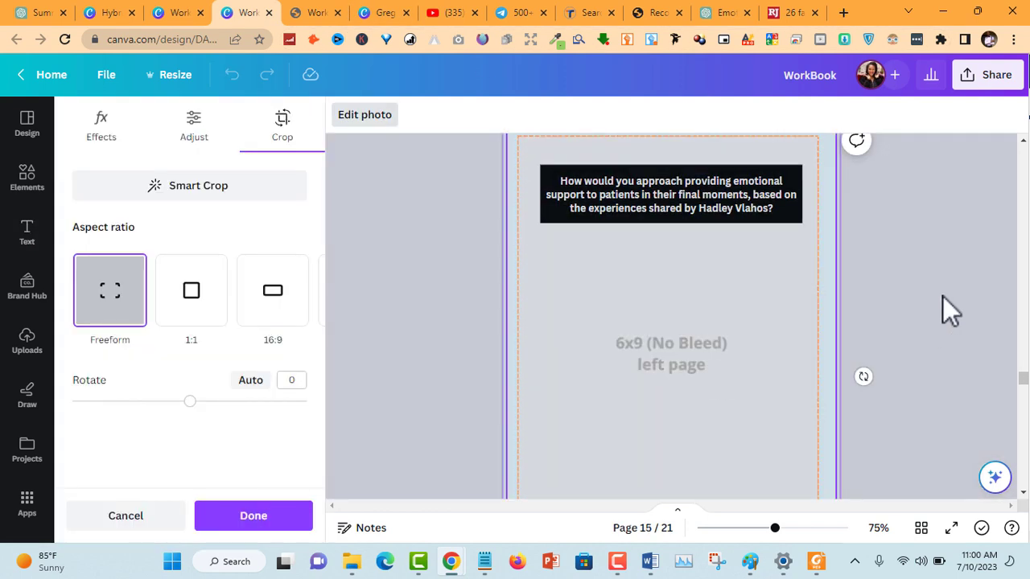
{"action": "left_click", "coordinate": [943, 297]}
{"action": "left_click", "coordinate": [702, 322]}
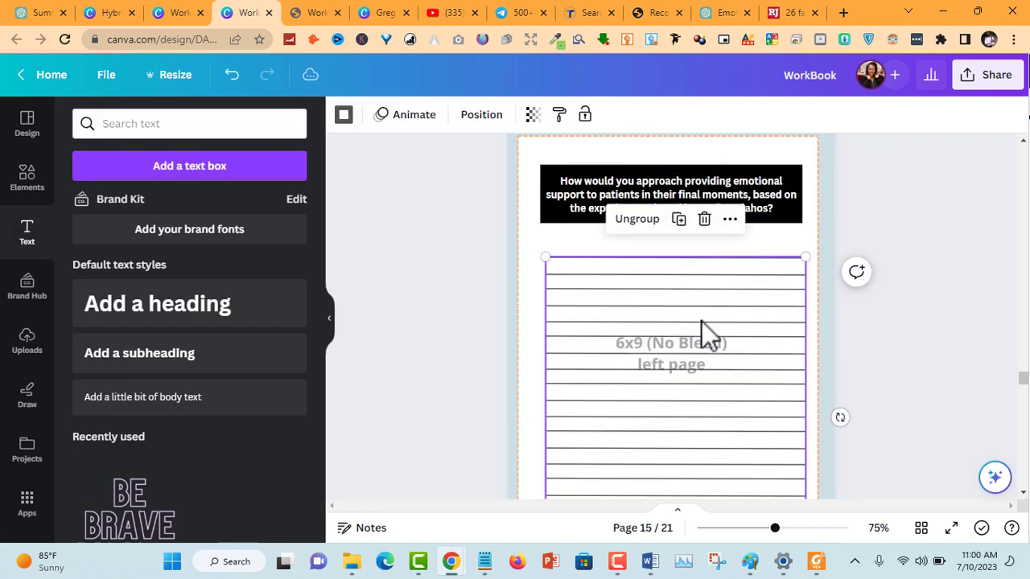
{"action": "left_click", "coordinate": [758, 320]}
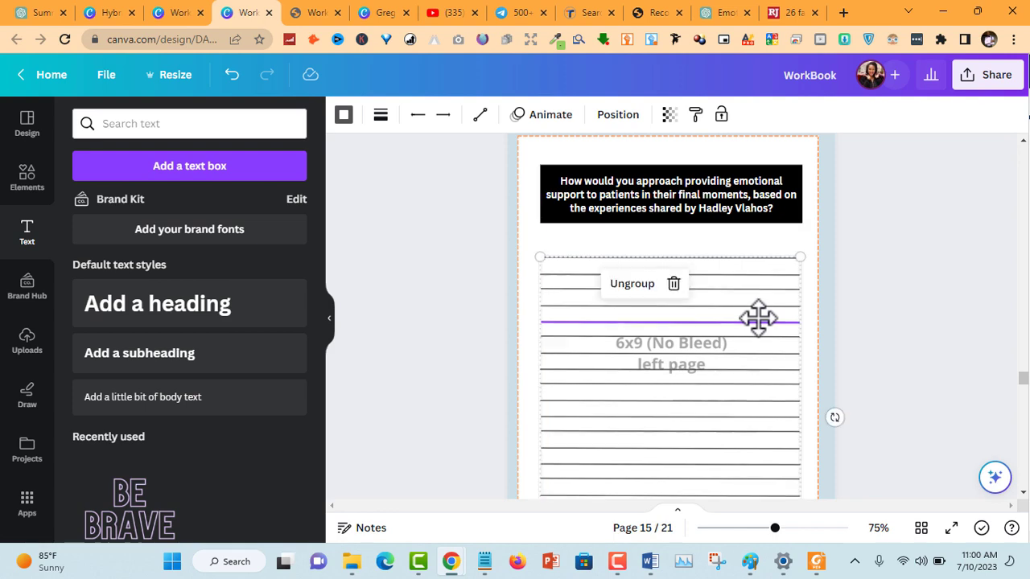
Paste the grouped writing lines on page 16 below the emotional complexities question.
{"action": "scroll", "coordinate": [758, 320], "scroll_direction": "down", "scroll_amount": 8}
{"action": "left_click", "coordinate": [738, 301]}
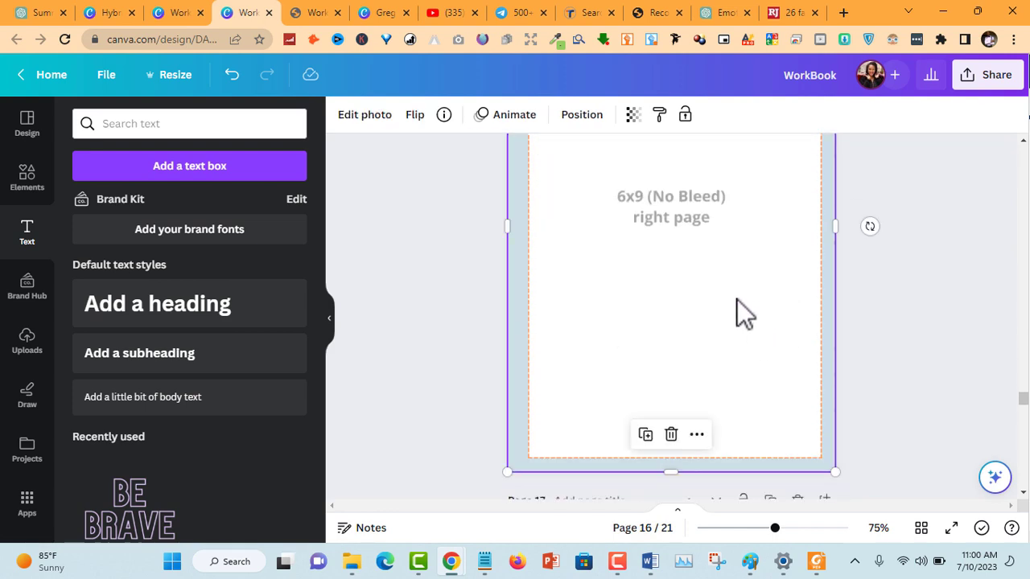
{"action": "left_click", "coordinate": [737, 299]}
{"action": "scroll", "coordinate": [876, 306], "scroll_direction": "up", "scroll_amount": 3}
{"action": "left_click", "coordinate": [756, 334]}
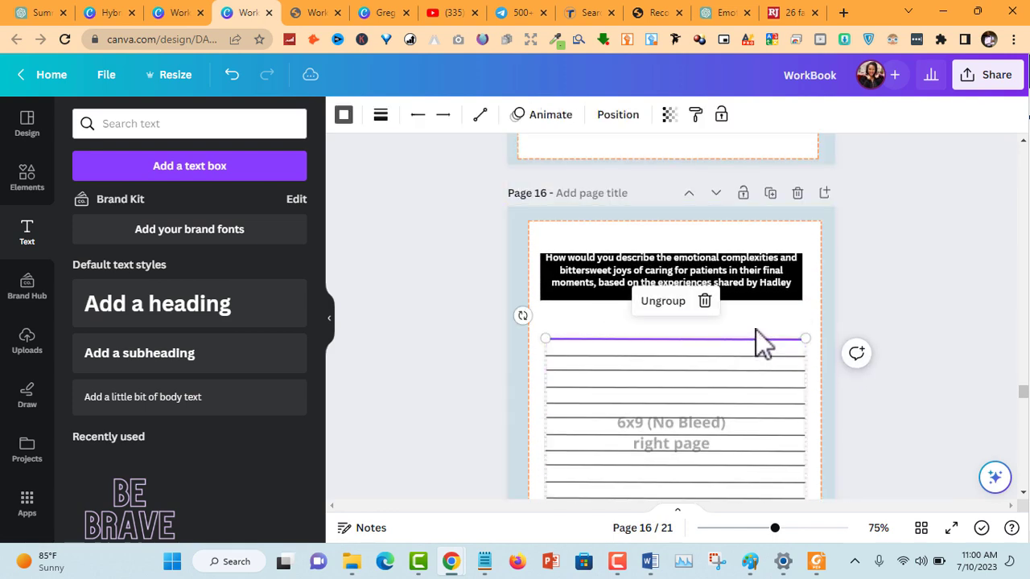
Paste the grouped writing lines on page 17 and align them with the edges of the black question banner.
{"action": "scroll", "coordinate": [853, 360], "scroll_direction": "down", "scroll_amount": 6}
{"action": "left_click", "coordinate": [663, 375]}
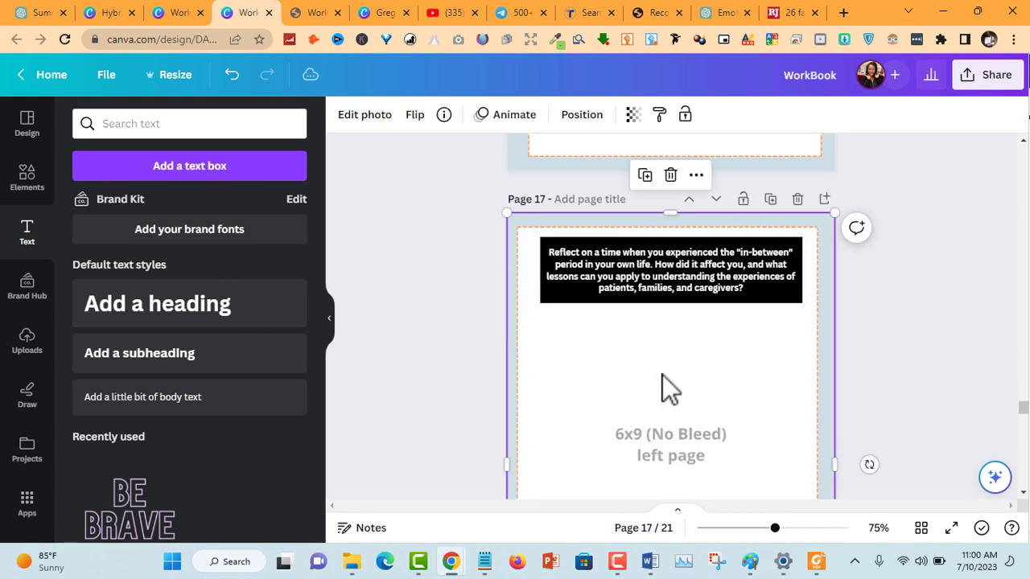
{"action": "scroll", "coordinate": [662, 374], "scroll_direction": "down", "scroll_amount": 2}
{"action": "key", "text": "ctrl+v"}
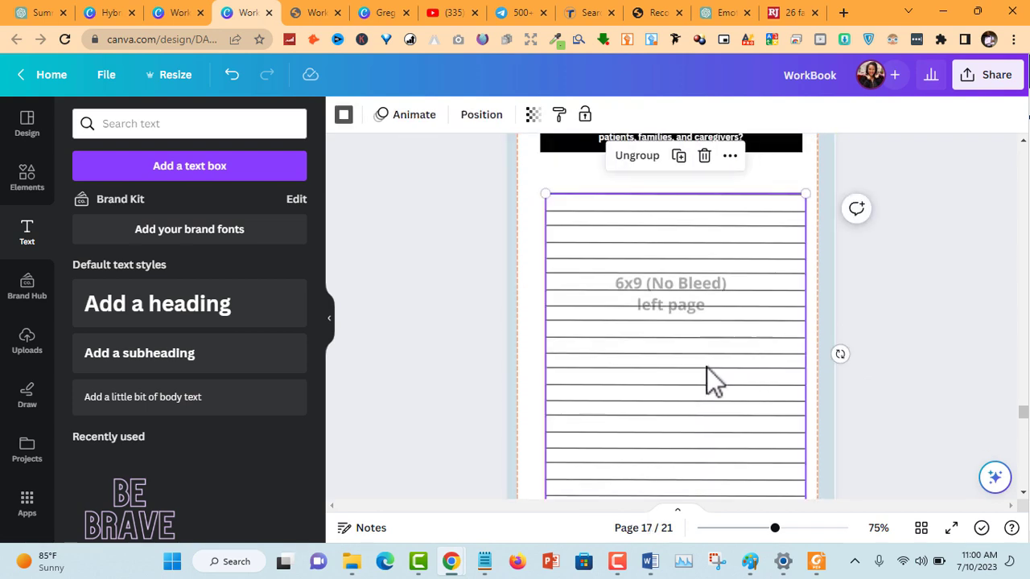
{"action": "mouse_move", "coordinate": [708, 367]}
{"action": "left_mouse_down"}
{"action": "mouse_move", "coordinate": [708, 347]}
{"action": "mouse_move", "coordinate": [704, 361]}
{"action": "left_mouse_up"}
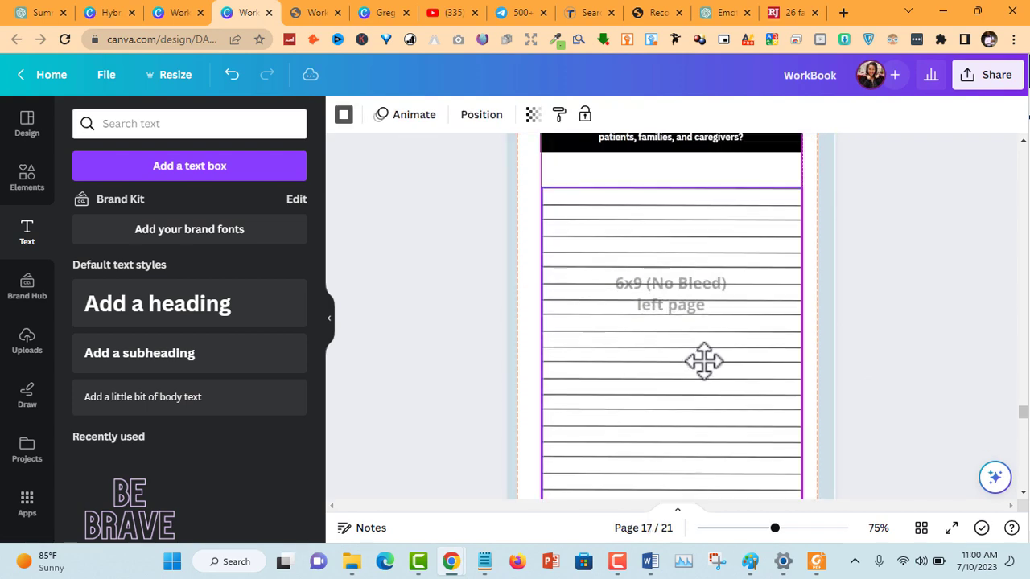
Add a copy of the grouped writing lines to page 18 below the question about Martha.
{"action": "scroll", "coordinate": [771, 373], "scroll_direction": "down", "scroll_amount": 6}
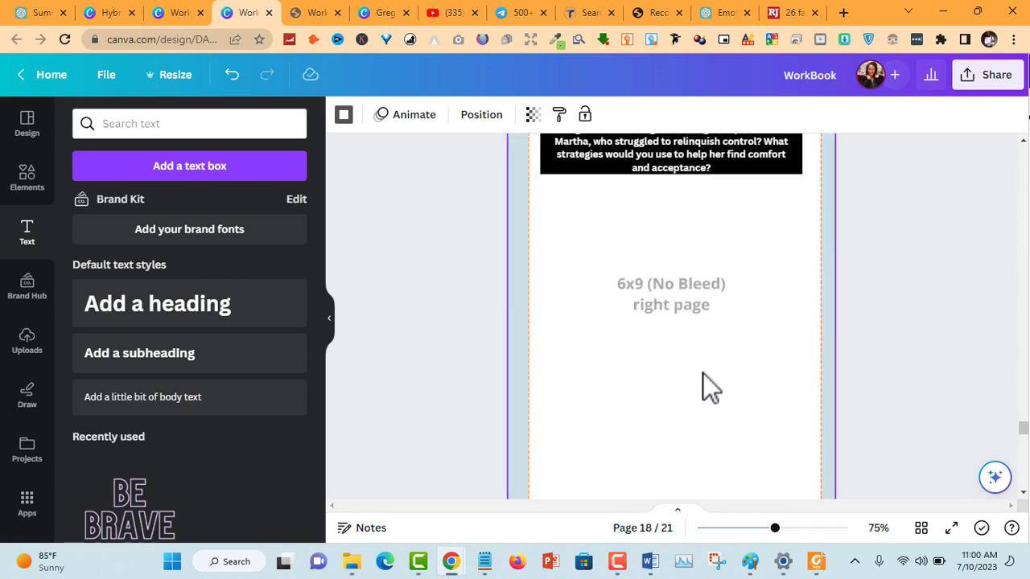
{"action": "left_click", "coordinate": [703, 374]}
{"action": "key", "text": "ctrl+v"}
{"action": "scroll", "coordinate": [714, 374], "scroll_direction": "down", "scroll_amount": 1}
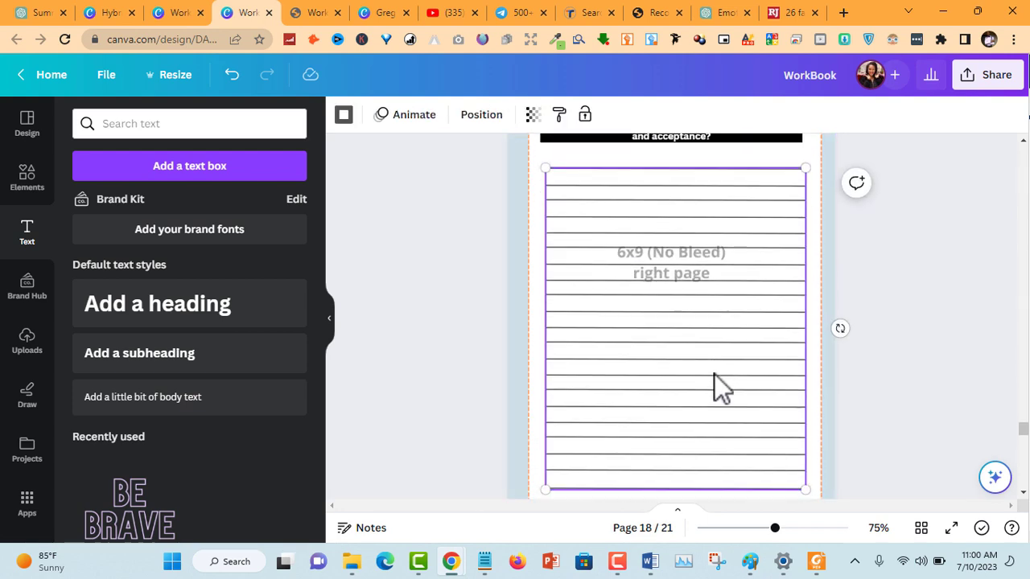
Paste the grouped writing lines on page 19 and center them under the question about Jack's position.
{"action": "scroll", "coordinate": [715, 374], "scroll_direction": "down", "scroll_amount": 5}
{"action": "left_click", "coordinate": [677, 397]}
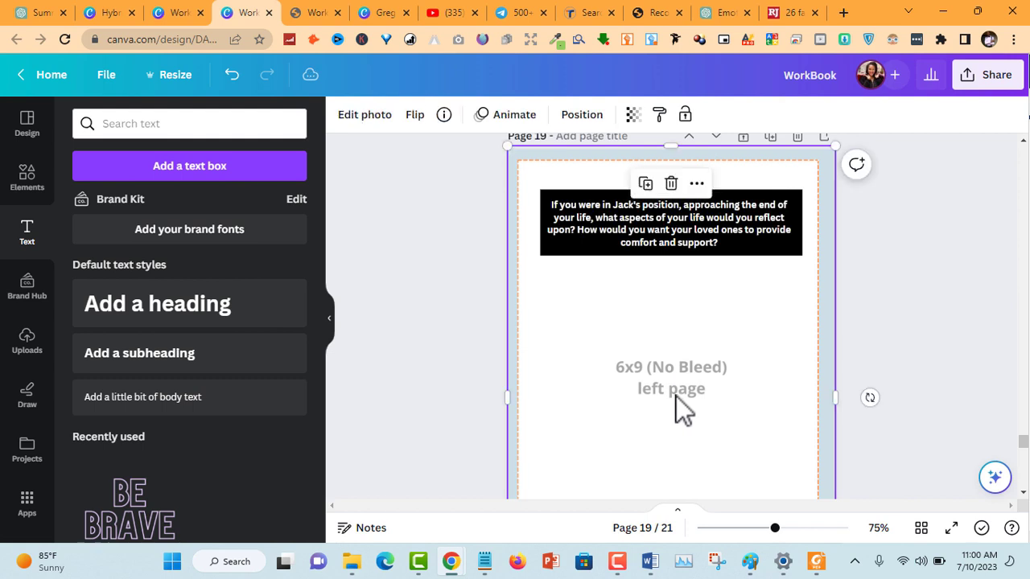
{"action": "key", "text": "ctrl+v"}
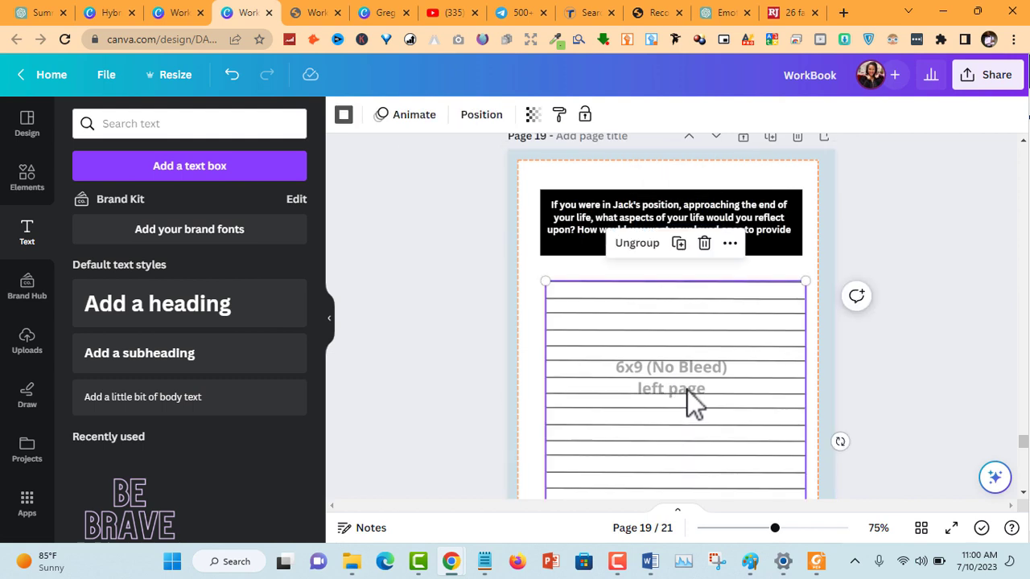
{"action": "mouse_move", "coordinate": [687, 390]}
{"action": "left_mouse_down"}
{"action": "mouse_move", "coordinate": [722, 411]}
{"action": "mouse_move", "coordinate": [708, 407]}
{"action": "mouse_move", "coordinate": [745, 381]}
{"action": "mouse_move", "coordinate": [684, 393]}
{"action": "left_mouse_up"}
Paste the grouped writing lines on page 21 and place them below the active listening question.
{"action": "scroll", "coordinate": [720, 393], "scroll_direction": "down", "scroll_amount": 6}
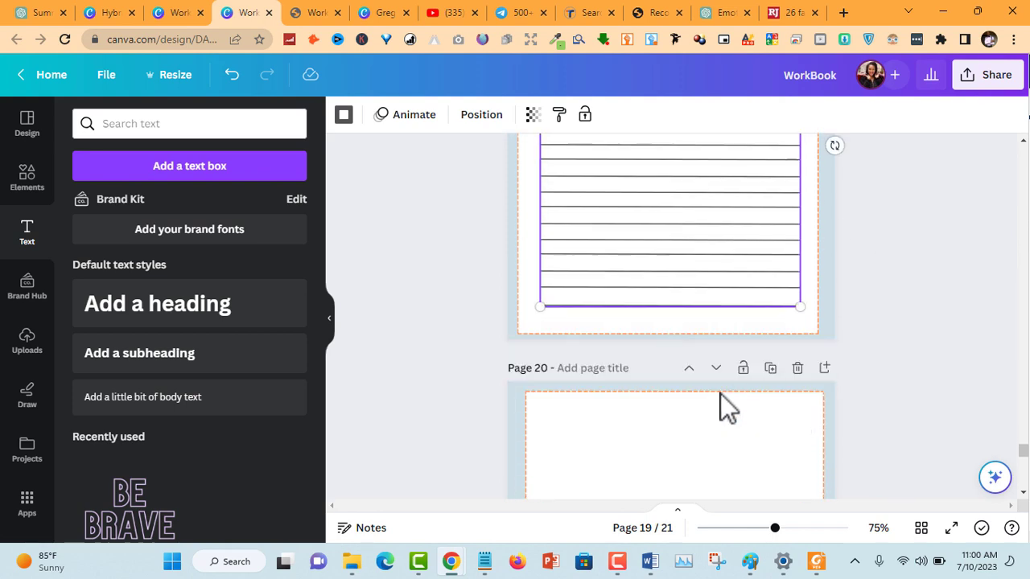
{"action": "scroll", "coordinate": [708, 398], "scroll_direction": "down", "scroll_amount": 5}
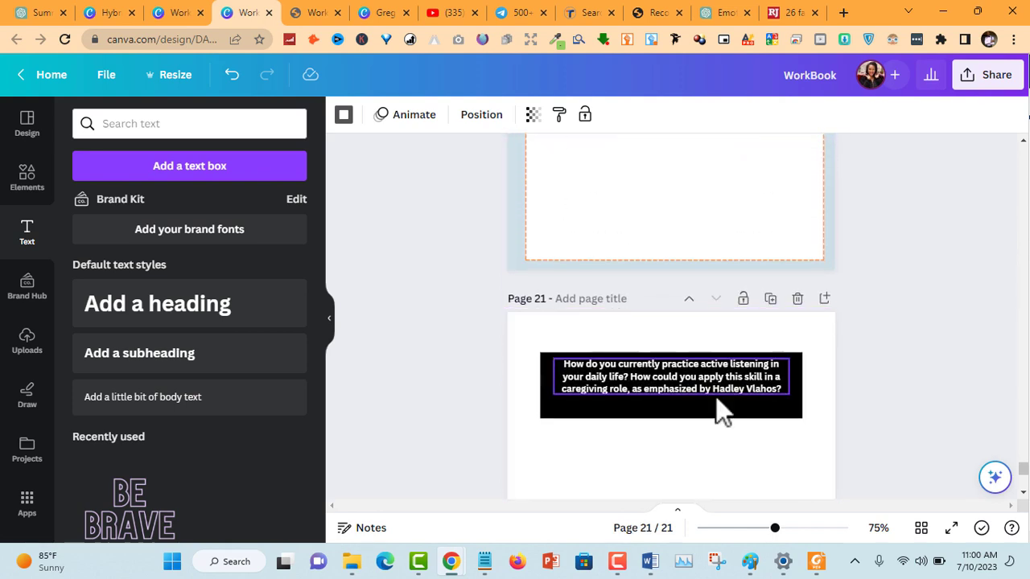
{"action": "left_click", "coordinate": [692, 316]}
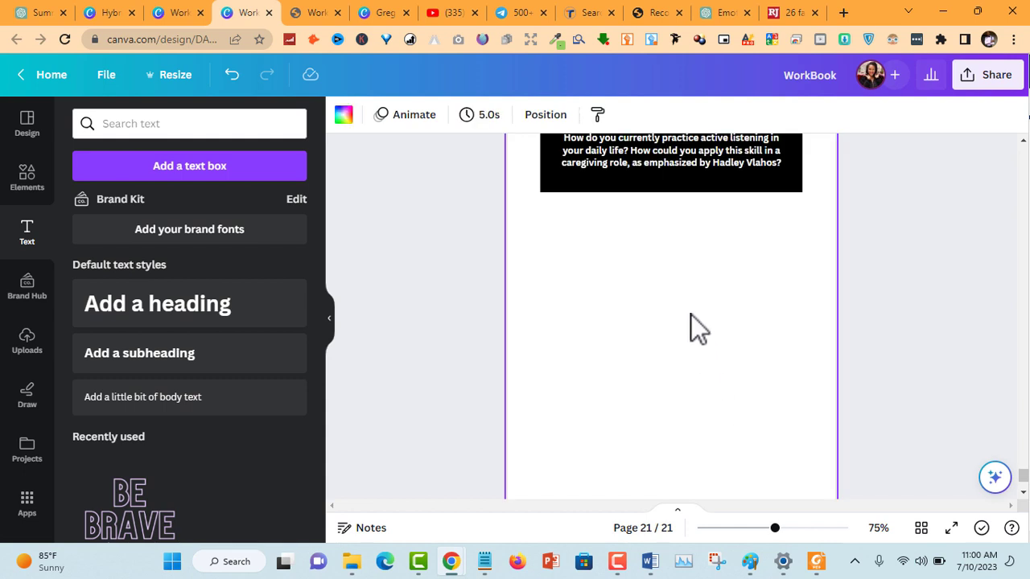
{"action": "key", "text": "ctrl+v"}
{"action": "left_click_drag", "start_coordinate": [699, 329], "coordinate": [687, 330]}
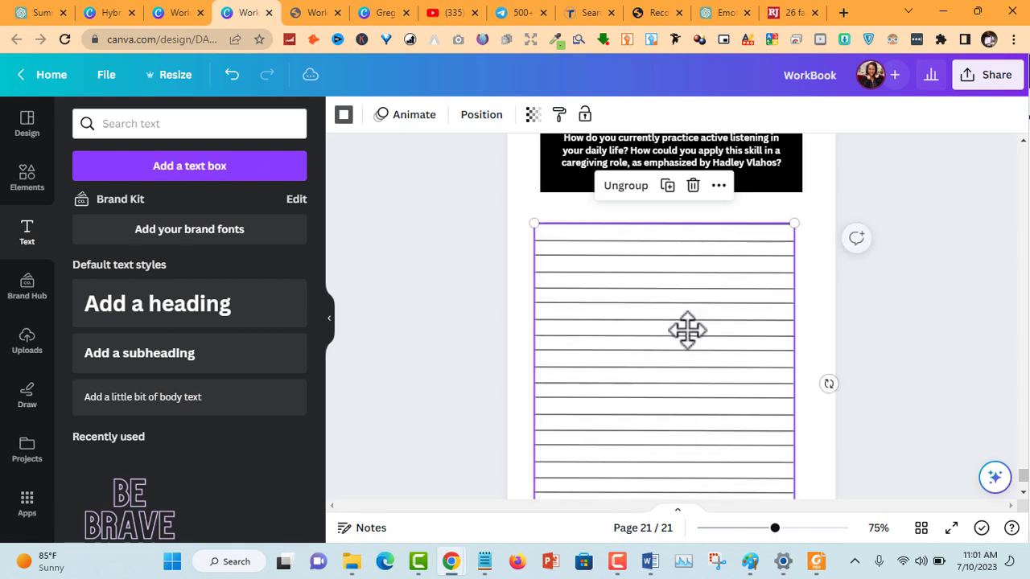
Try removing the 6x9 template images from pages 19 and 20.
{"action": "scroll", "coordinate": [908, 242], "scroll_direction": "up", "scroll_amount": 5}
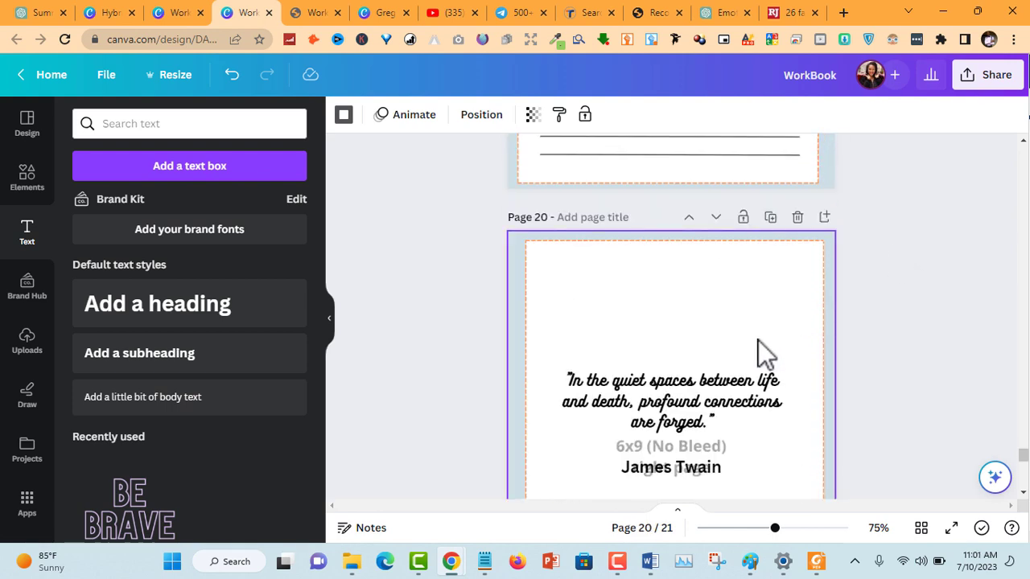
{"action": "scroll", "coordinate": [844, 266], "scroll_direction": "up", "scroll_amount": 5}
{"action": "left_click", "coordinate": [819, 208]}
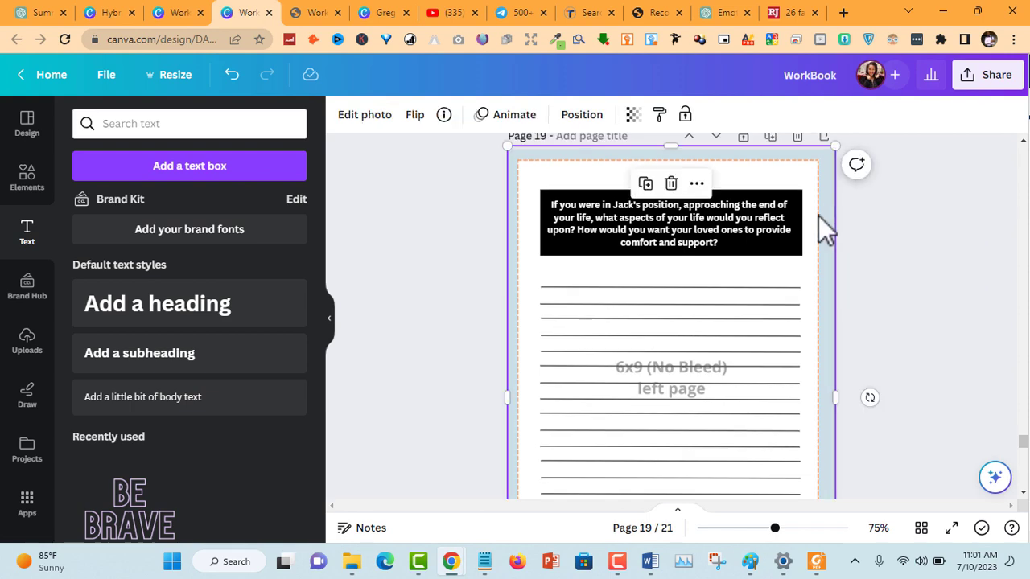
{"action": "left_click", "coordinate": [866, 254]}
{"action": "scroll", "coordinate": [887, 340], "scroll_direction": "down", "scroll_amount": 5}
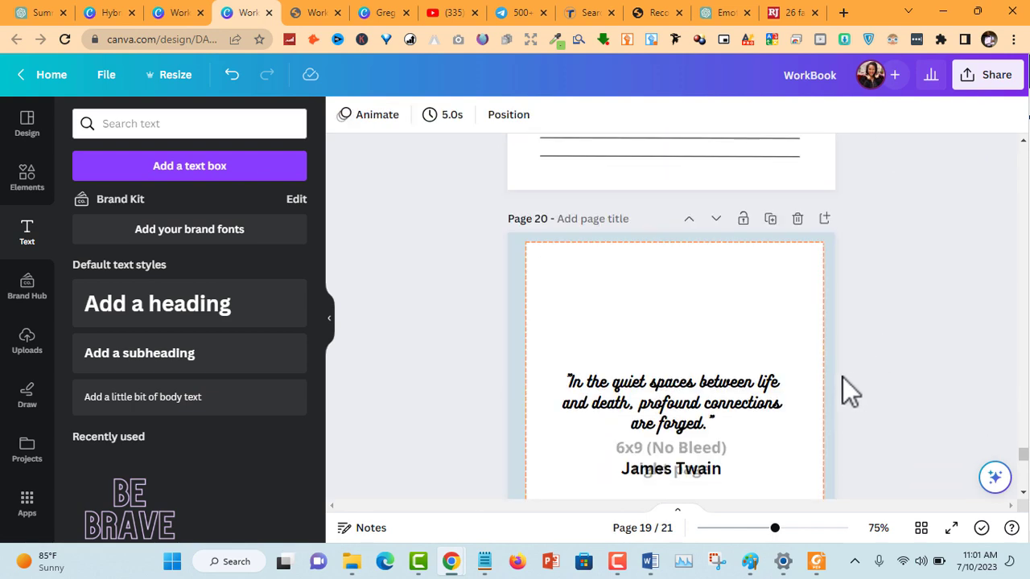
{"action": "double_click", "coordinate": [813, 358]}
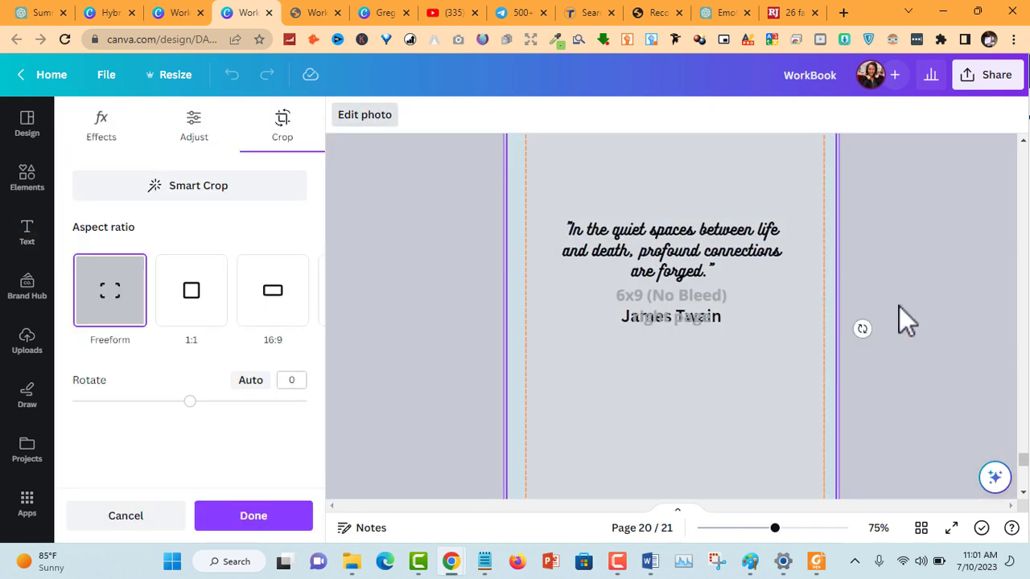
{"action": "left_click", "coordinate": [956, 229]}
Undo the template image removals on pages 19 and 20, and check the pages through page 21.
{"action": "scroll", "coordinate": [853, 334], "scroll_direction": "up", "scroll_amount": 5}
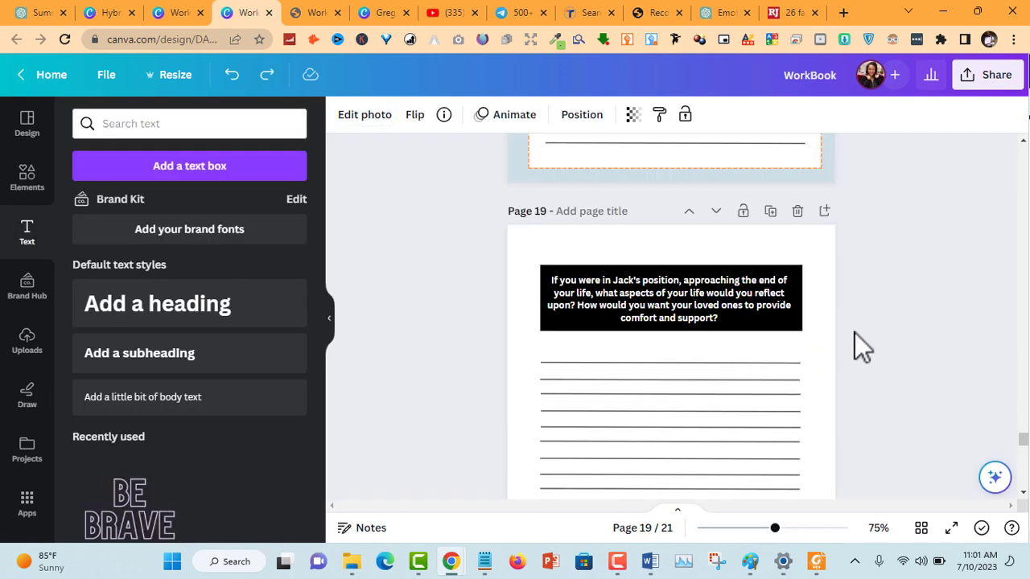
{"action": "scroll", "coordinate": [851, 349], "scroll_direction": "down", "scroll_amount": 3}
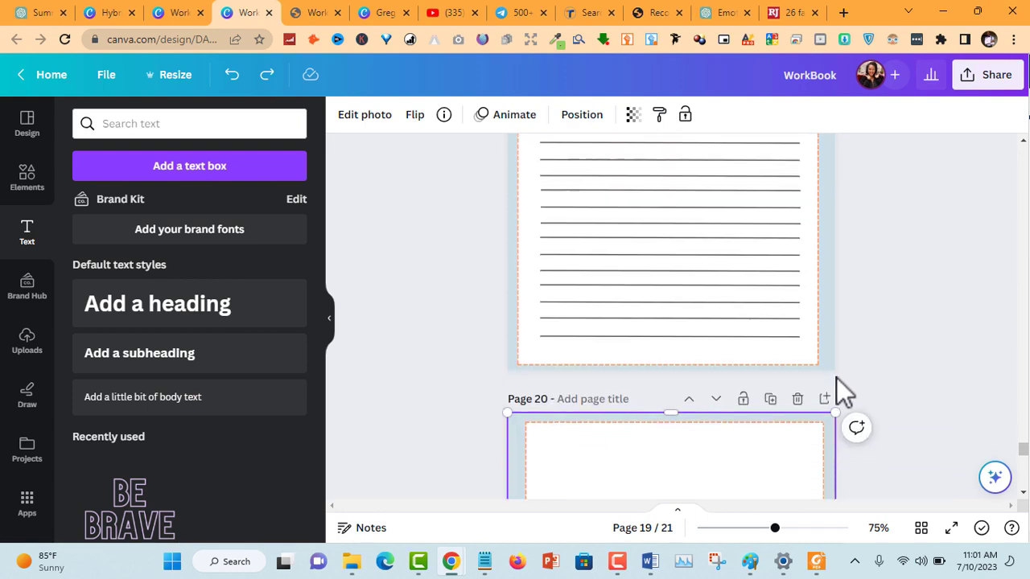
{"action": "scroll", "coordinate": [829, 375], "scroll_direction": "down", "scroll_amount": 5}
{"action": "scroll", "coordinate": [834, 363], "scroll_direction": "up", "scroll_amount": 4}
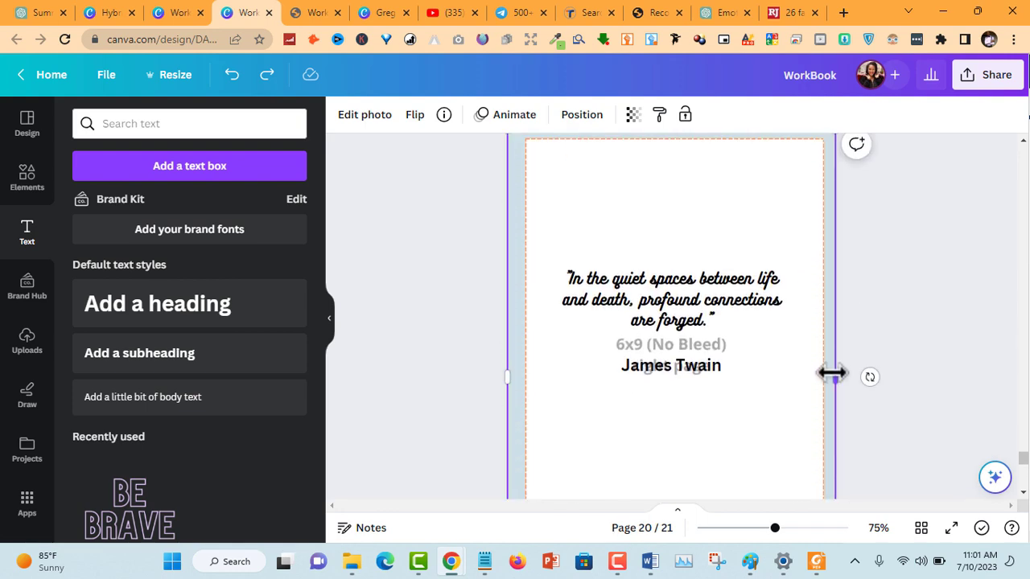
{"action": "scroll", "coordinate": [820, 402], "scroll_direction": "down", "scroll_amount": 5}
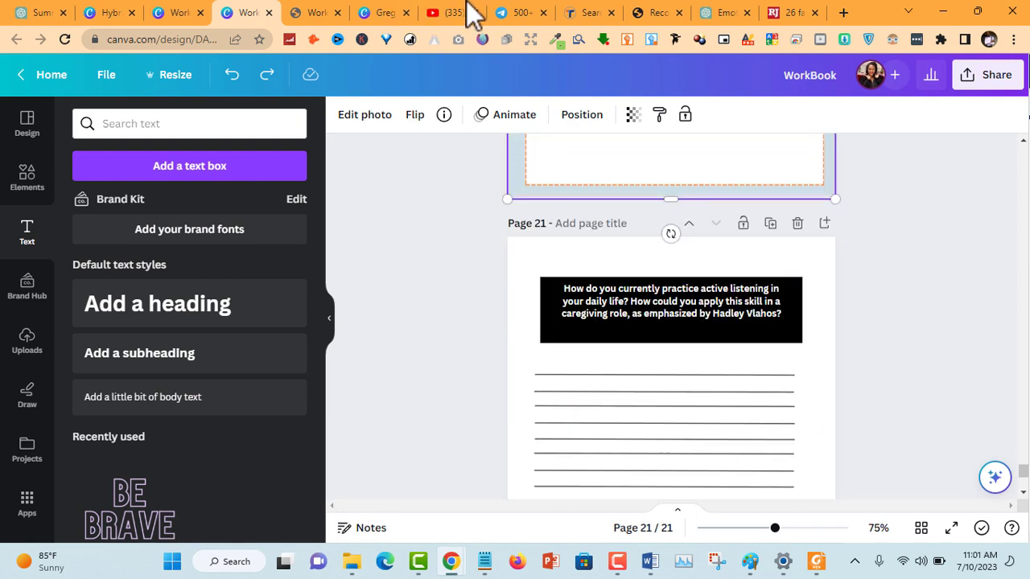
Look through the open YouTube channel and USPTO trademark search pages, and switch to Telegram Web.
{"action": "left_click", "coordinate": [469, 7]}
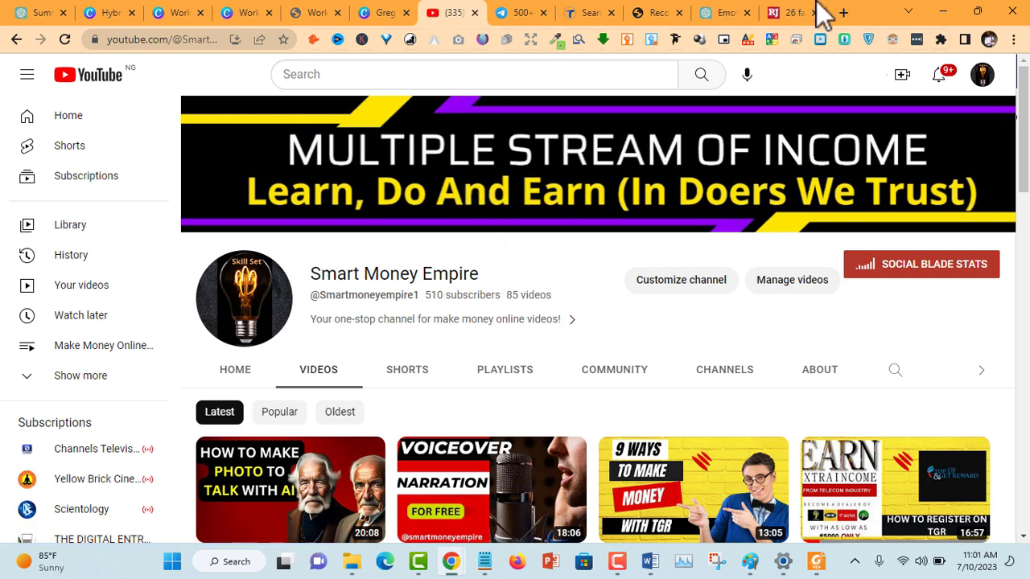
{"action": "left_click", "coordinate": [662, 12]}
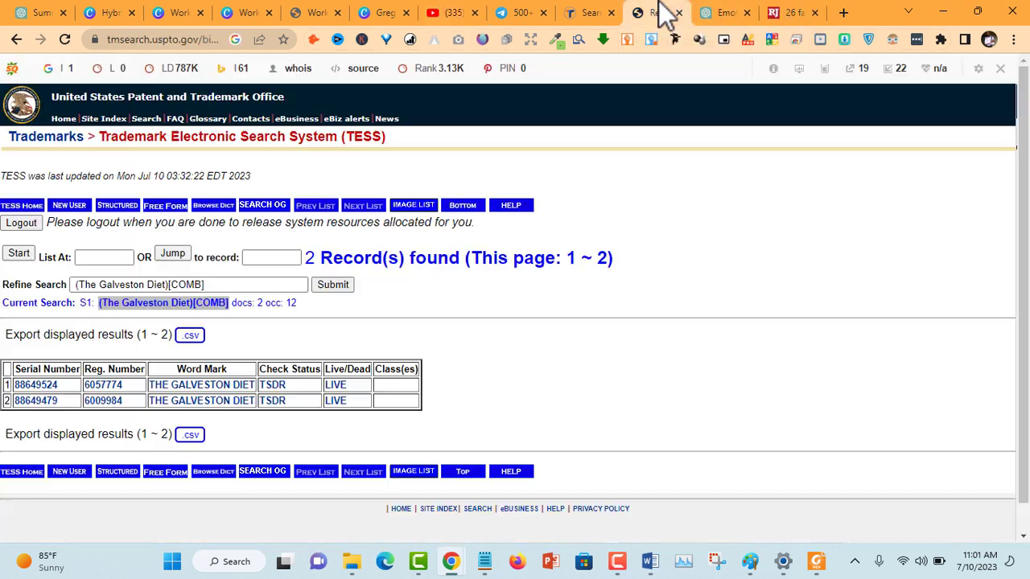
{"action": "left_click", "coordinate": [529, 10]}
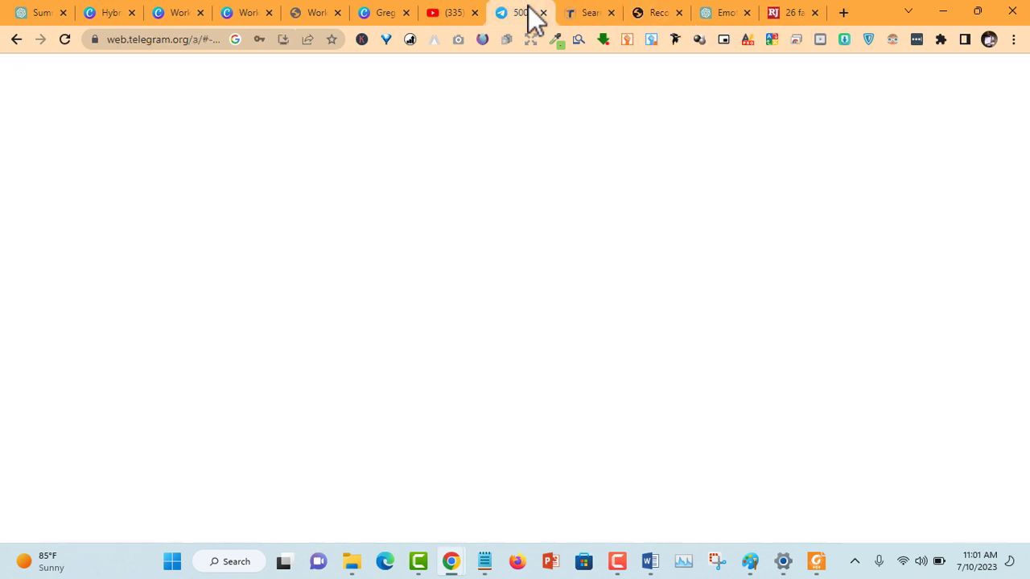